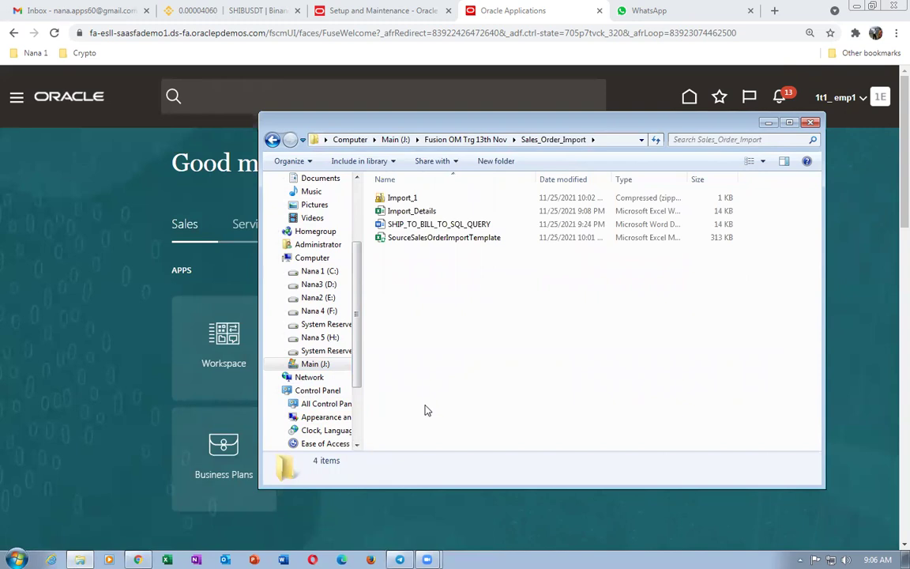
- Open the Import_Details workbook from the Sales_Order_Import folder and highlight the Legal Entity and Business Unit rows with their values
click(413, 218)
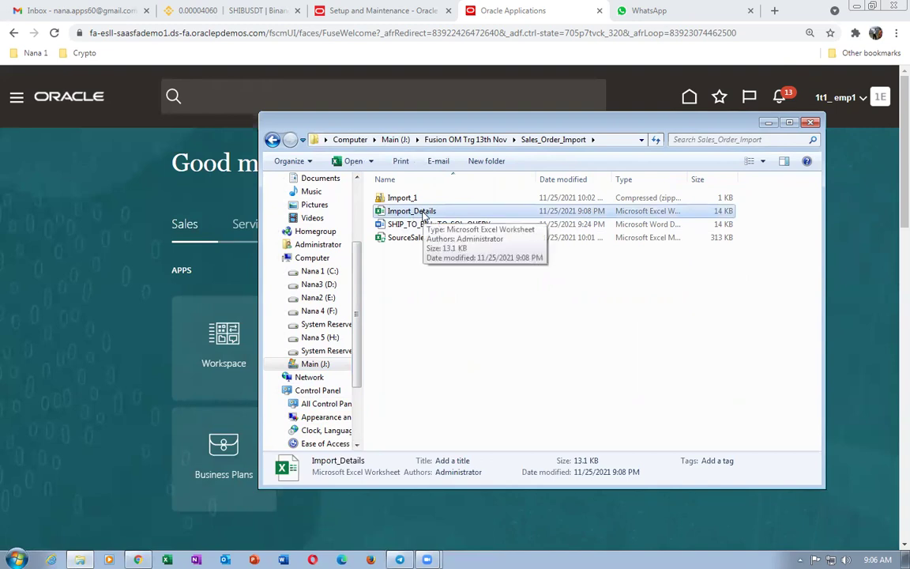
double_click(423, 215)
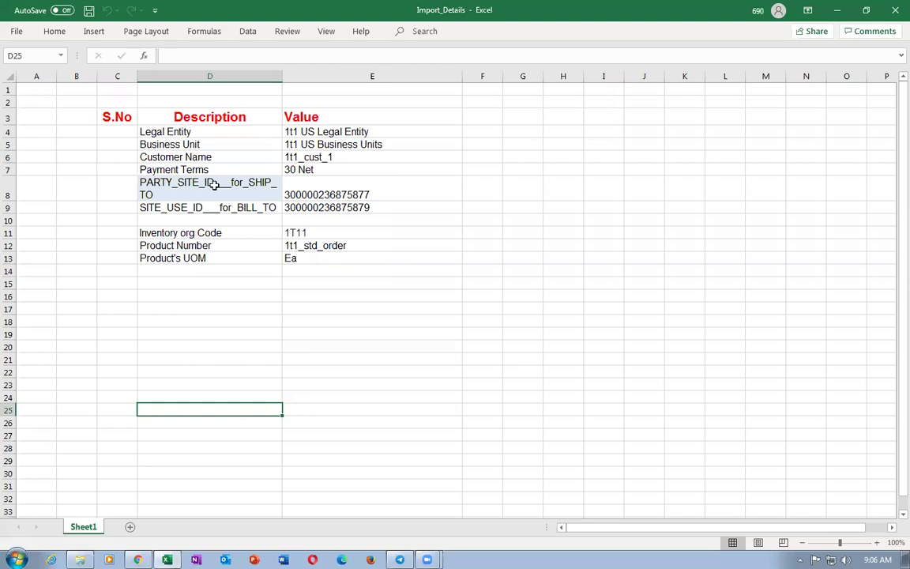
drag(183, 132, 383, 147)
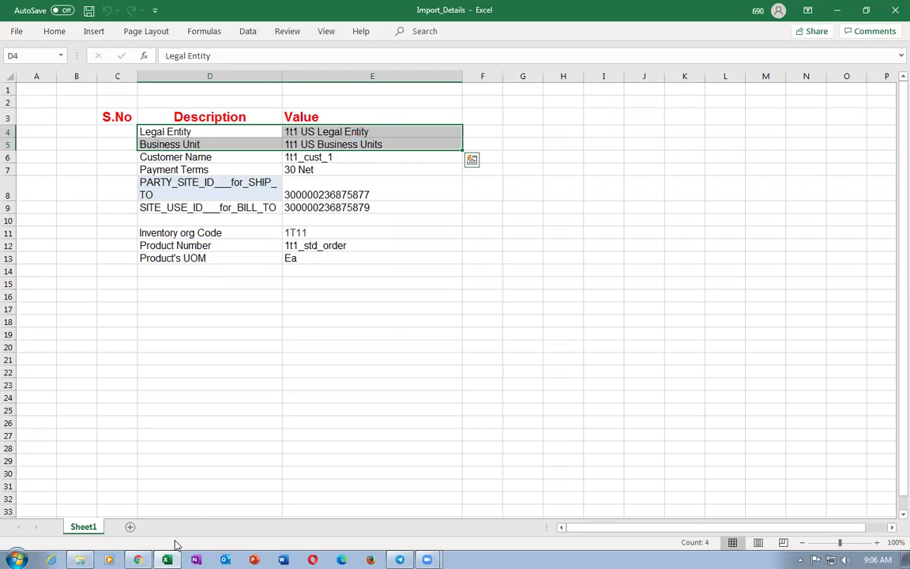
- Switch to Oracle Applications in Chrome and open Setup and Maintenance for the Financials offering
click(138, 559)
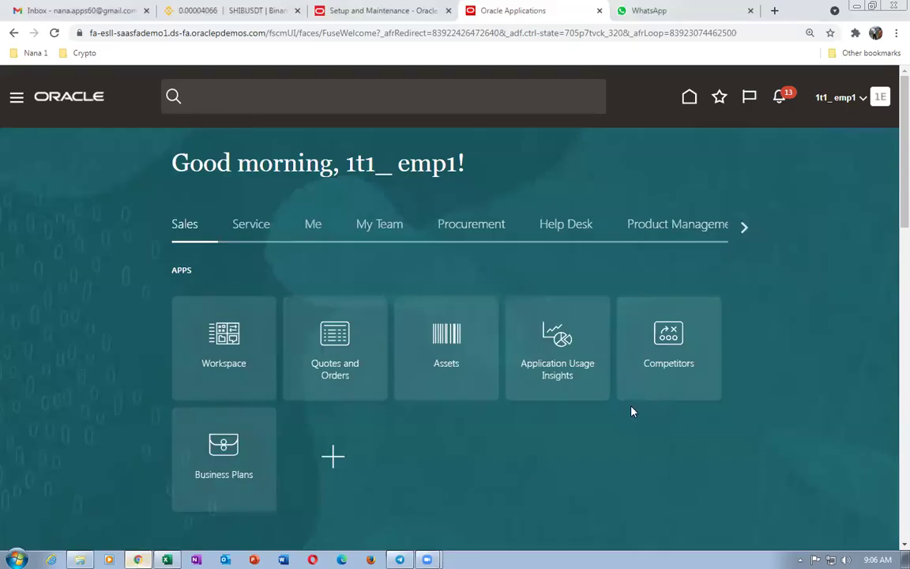
click(881, 97)
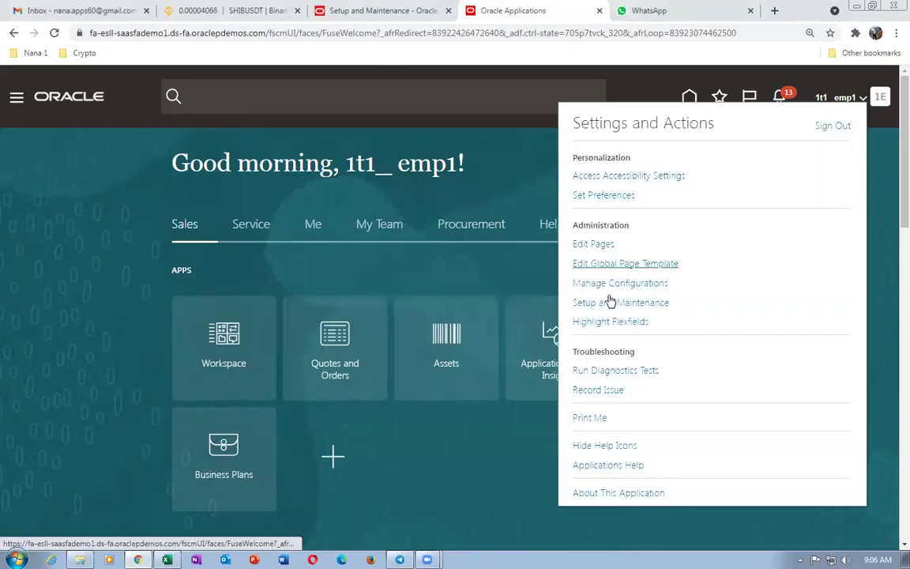
click(612, 305)
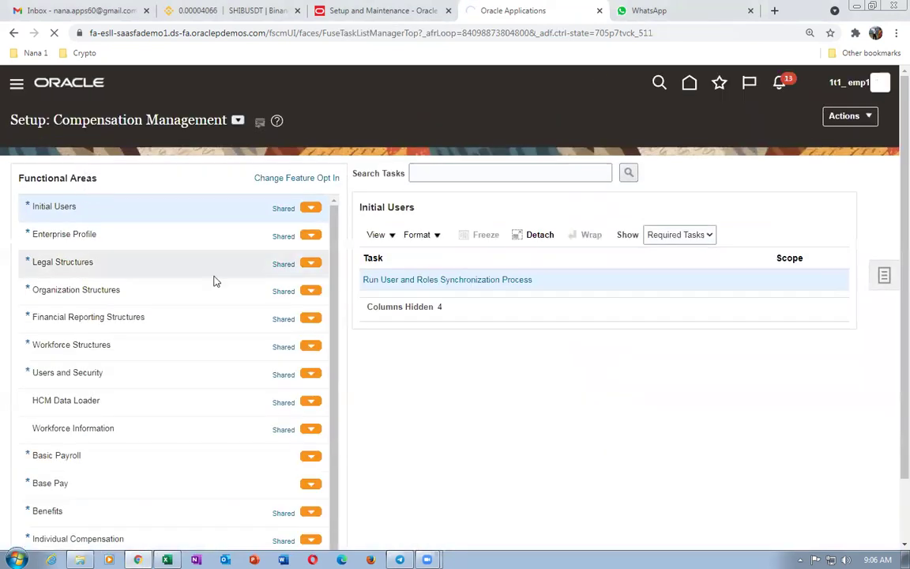
click(237, 125)
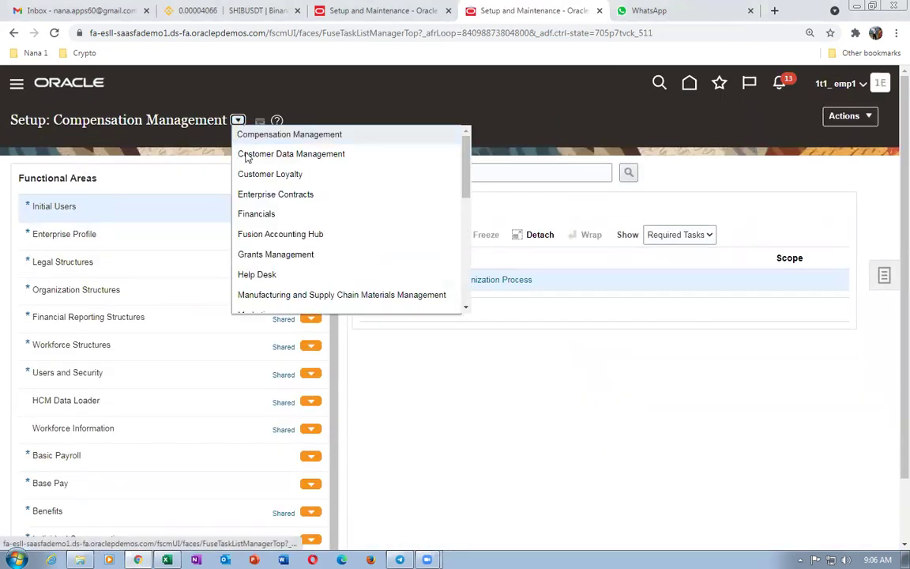
click(268, 213)
- Search the setup tasks for "assign%busi%busi%" and open the Assign Business Unit Business Function task
click(475, 173)
text(assign%busi%busi%)
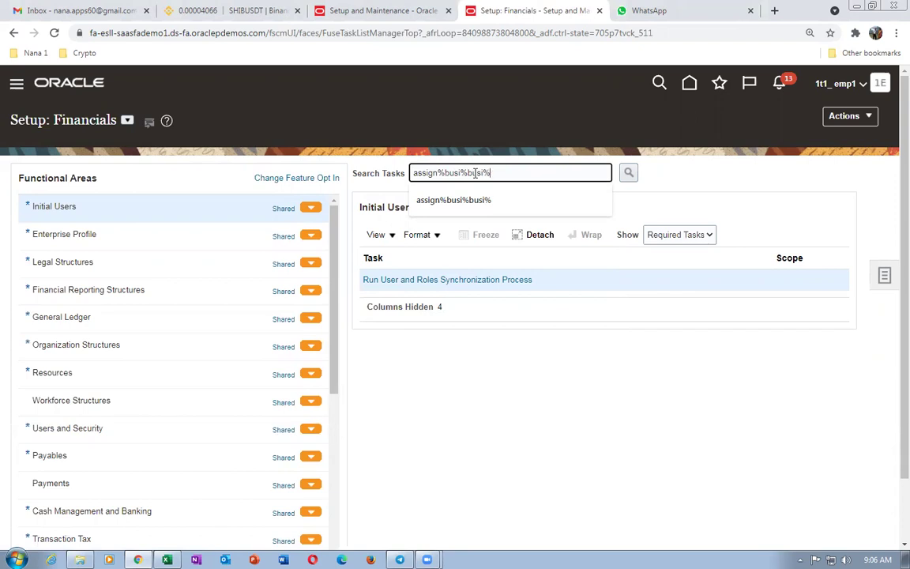
key(Return)
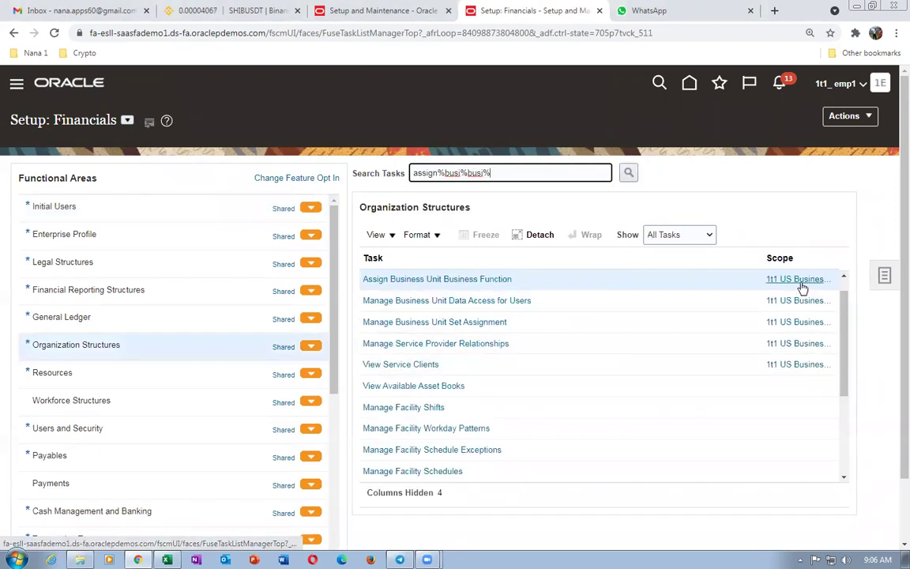
mouse_move(802, 288)
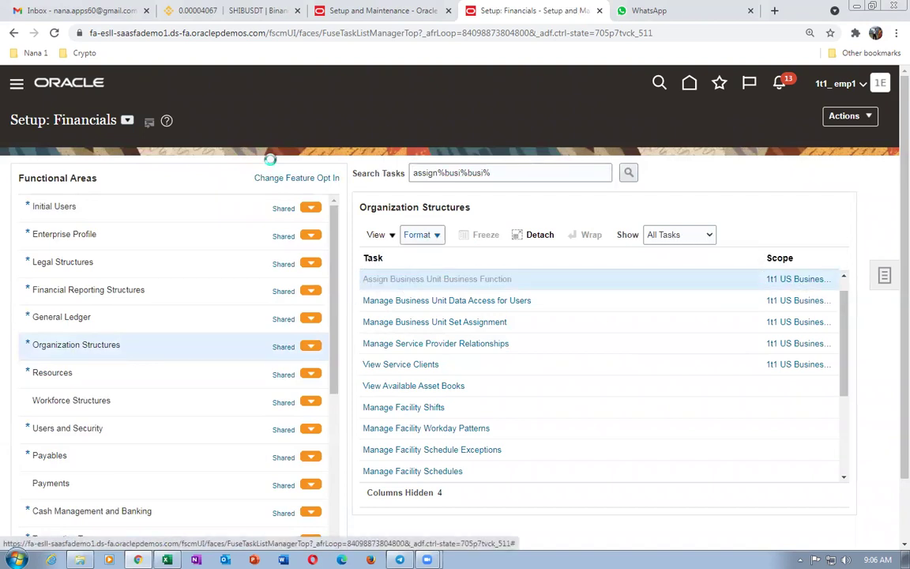
click(411, 281)
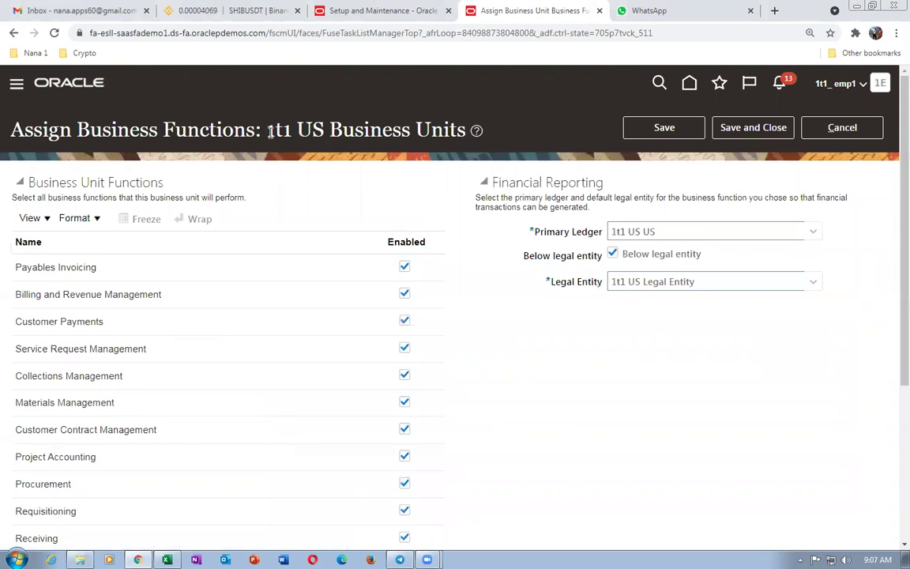
- Compare the business unit and legal entity on the Assign Business Functions page with the values in the Import_Details workbook
drag(270, 133, 466, 134)
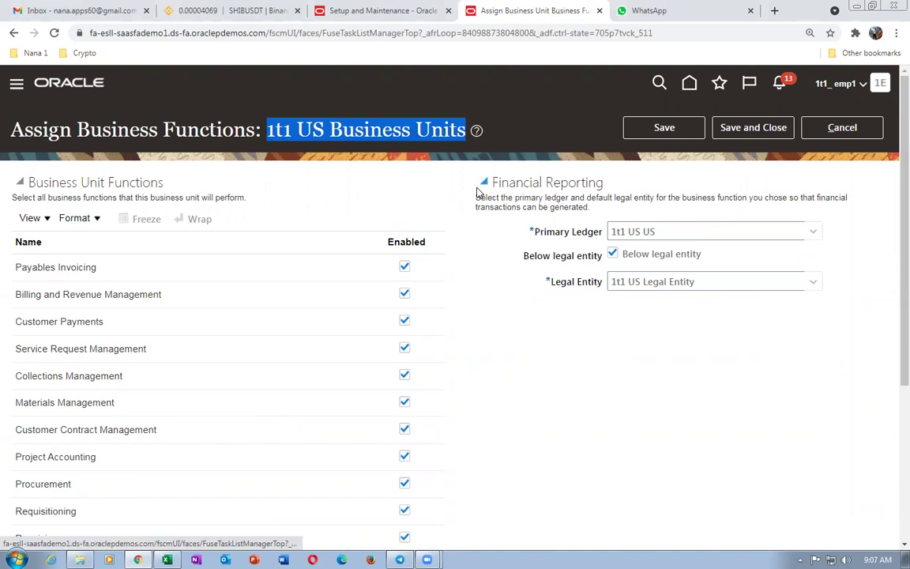
key(alt+Tab)
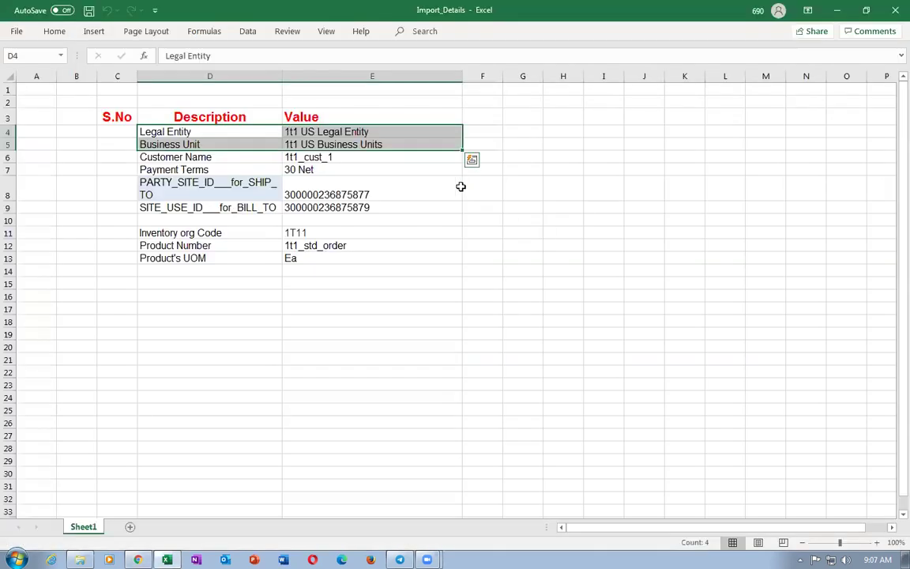
click(367, 145)
key(alt+Tab)
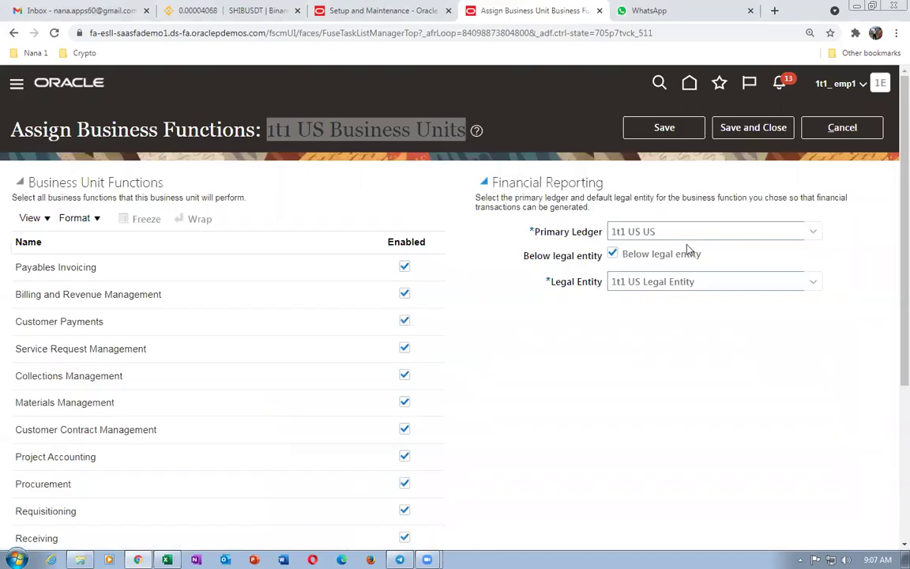
click(722, 283)
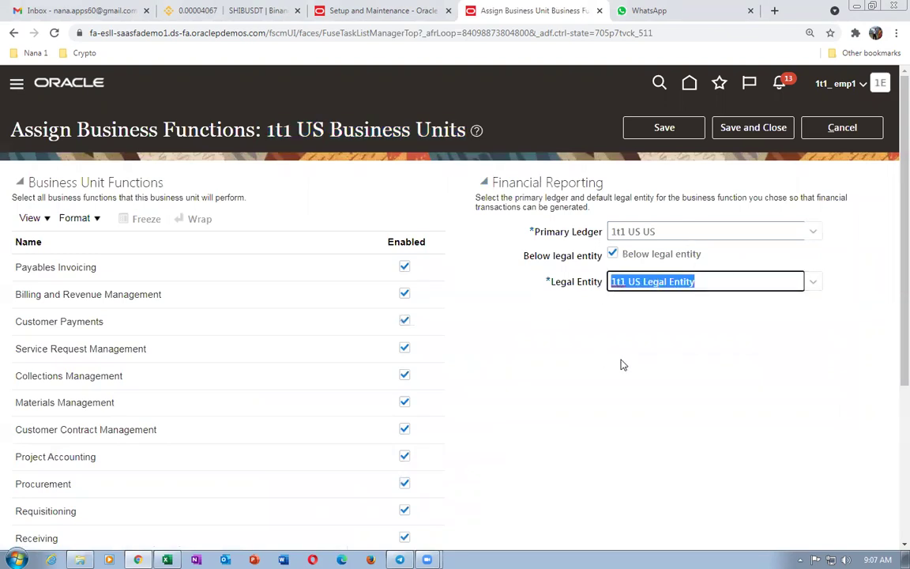
key(alt+Tab)
click(380, 130)
drag(150, 130, 372, 145)
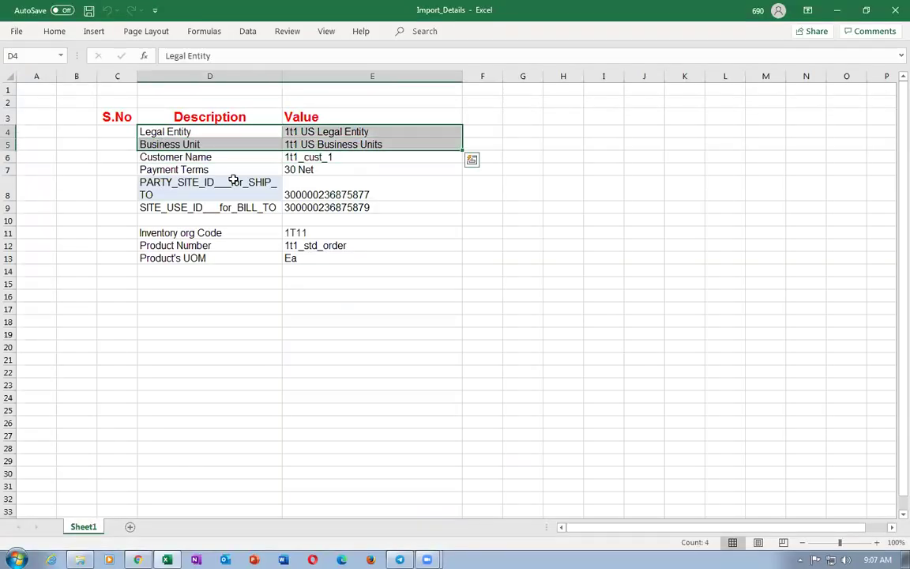
- Set the Customer Name value in the workbook to 1t1_cust_2, save the workbook and select the Payment Terms value
click(183, 158)
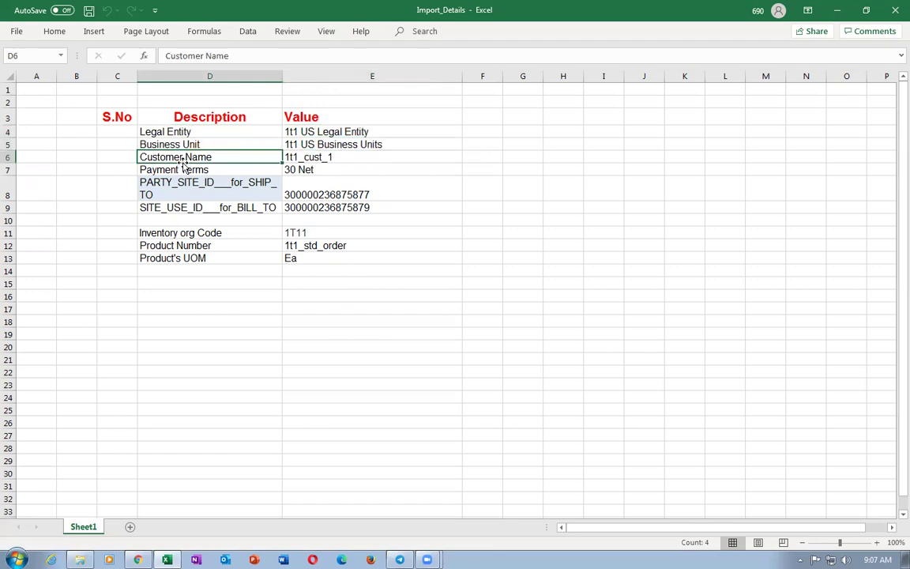
double_click(382, 158)
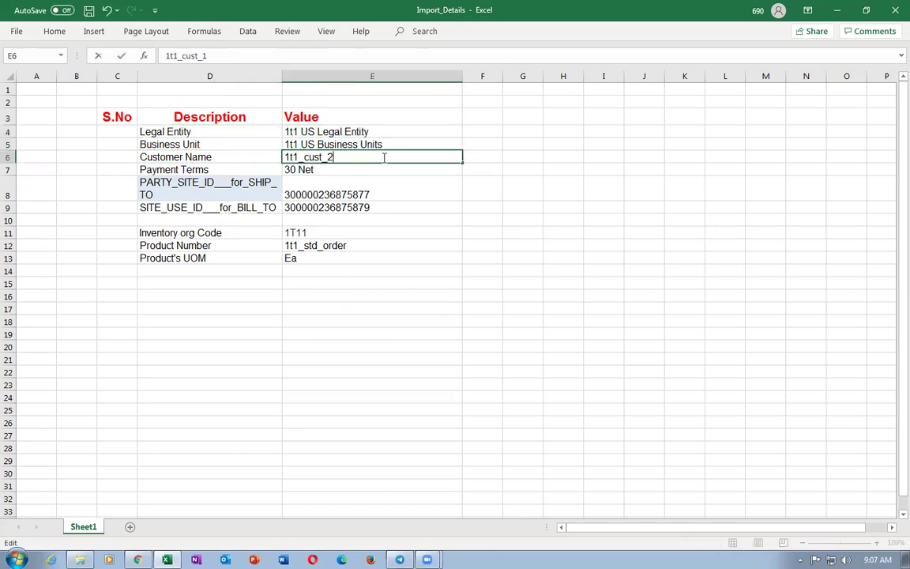
click(184, 156)
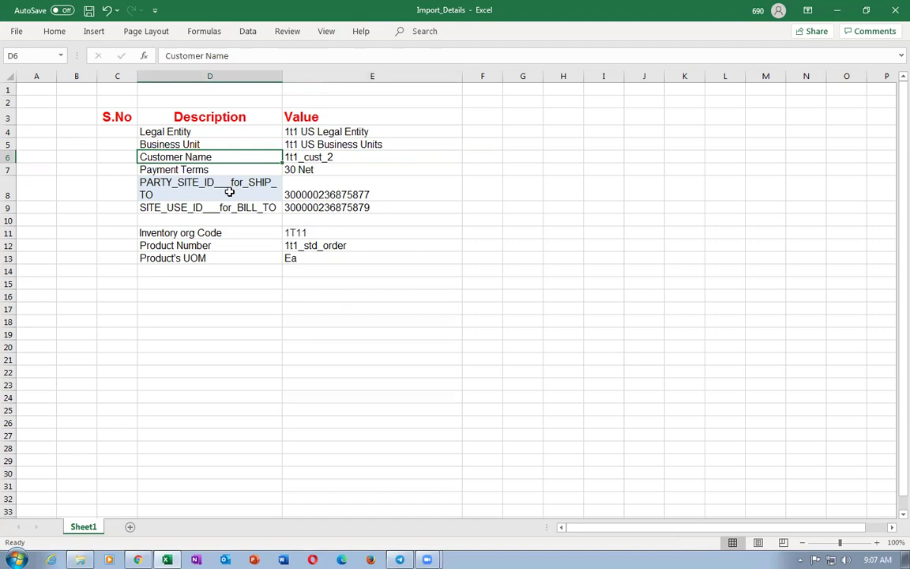
click(188, 170)
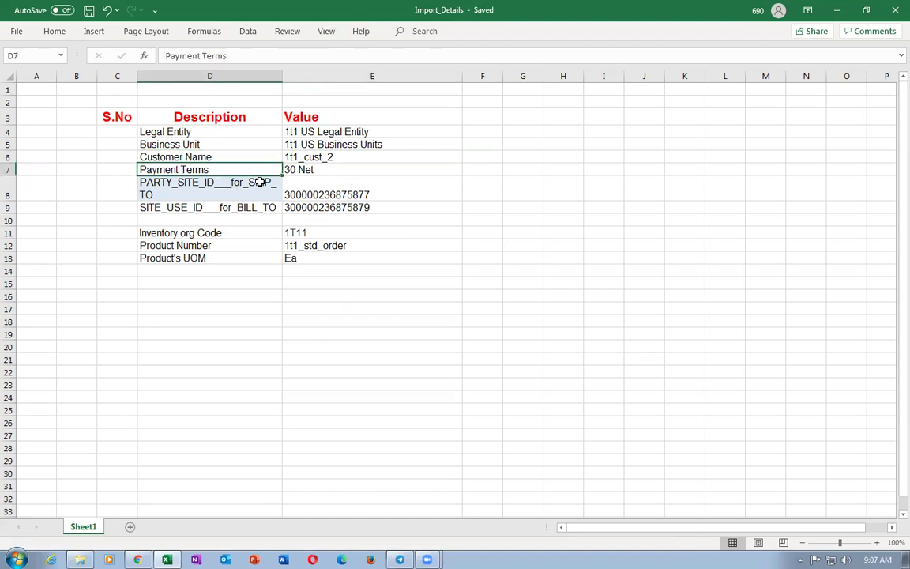
click(362, 169)
- Switch back to Oracle, cancel out of the business function assignment and start a new sales order from the favorite Manage Orders
key(alt+Tab)
click(839, 126)
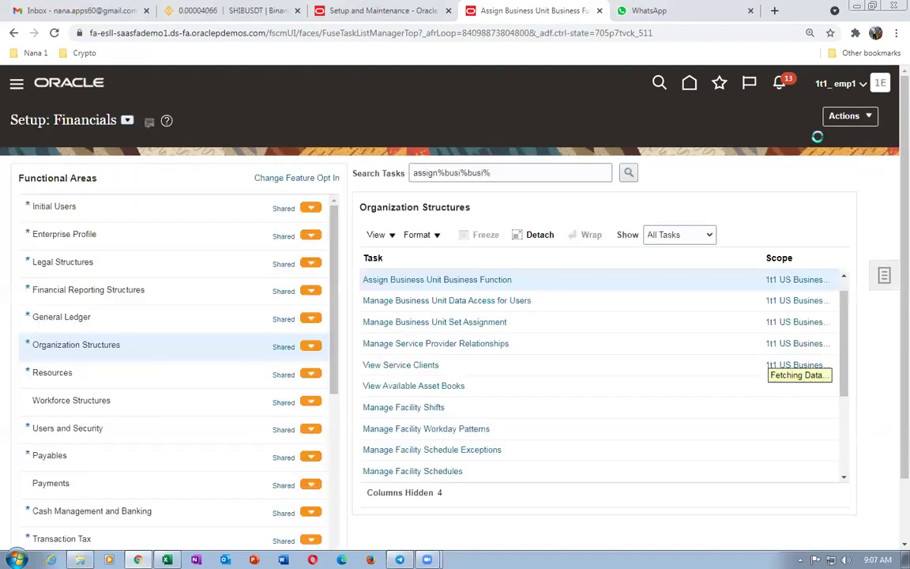
click(720, 84)
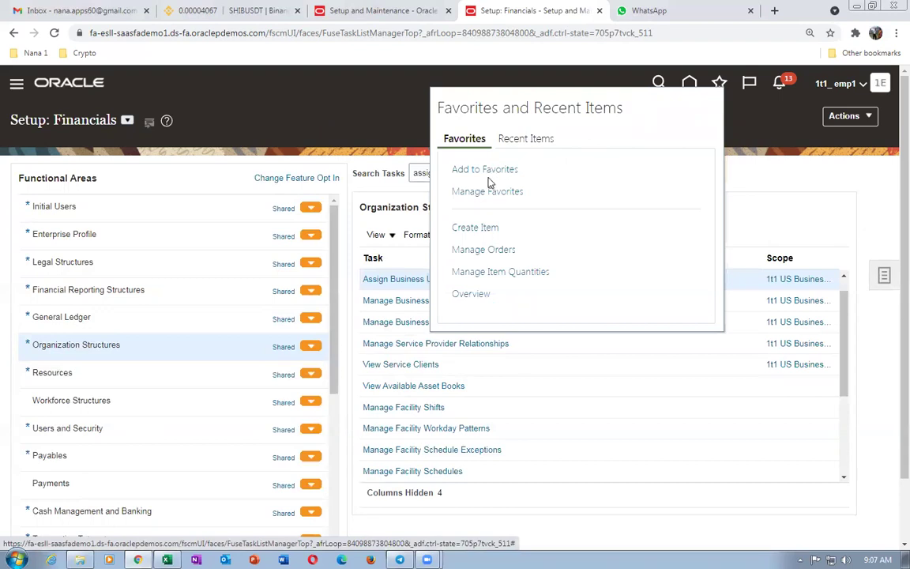
click(482, 249)
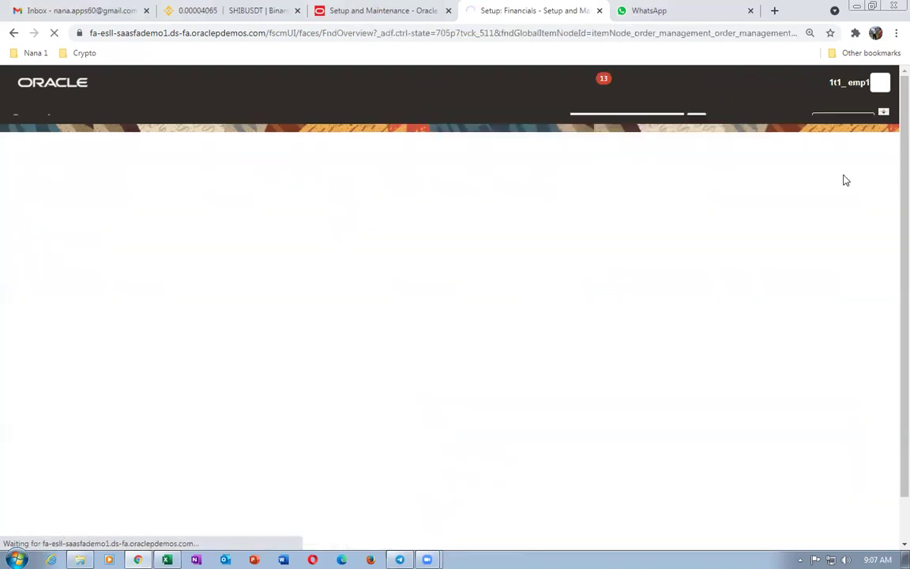
click(858, 126)
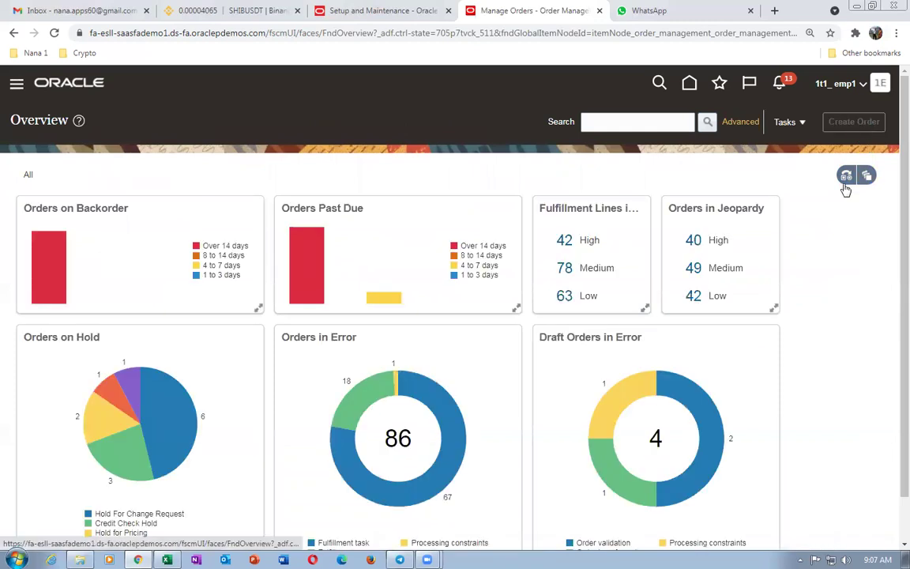
click(666, 212)
click(647, 230)
- Look up customers matching "1t1" and choose 1t1_cust_2 as the customer of the new order
click(247, 202)
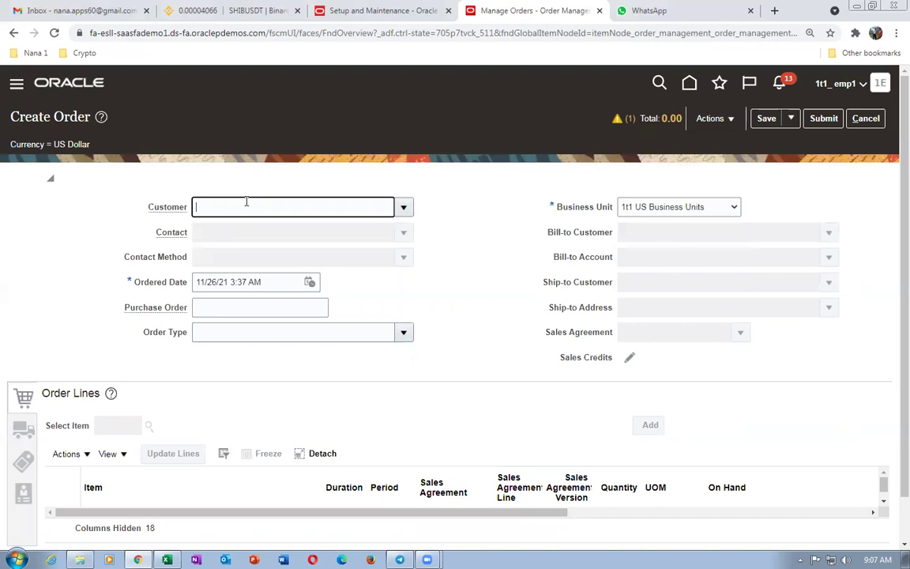
text(1t1)
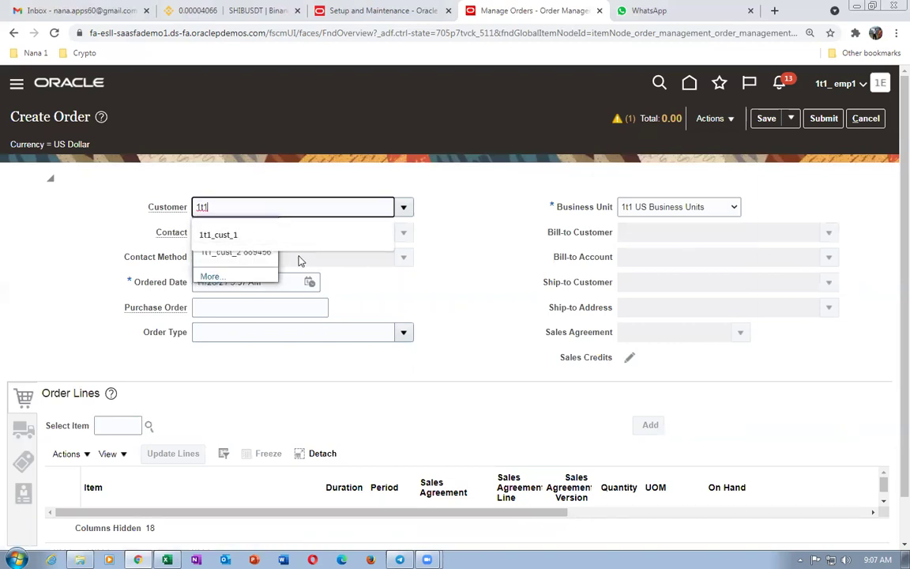
click(235, 255)
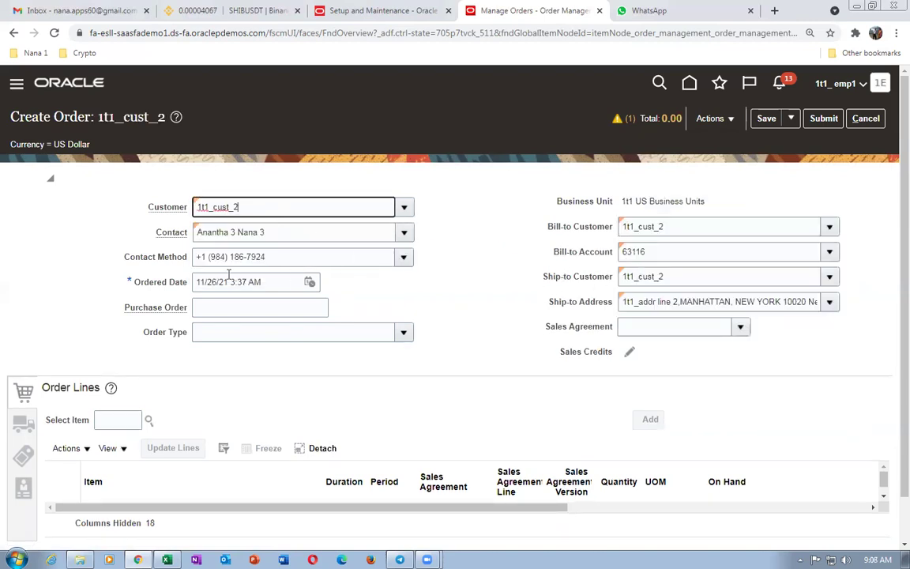
- In the order's Billing and Payment Details, set the payment terms to 30 Net, checking them against the Import_Details workbook
scroll(20, 395, down, 1)
click(23, 407)
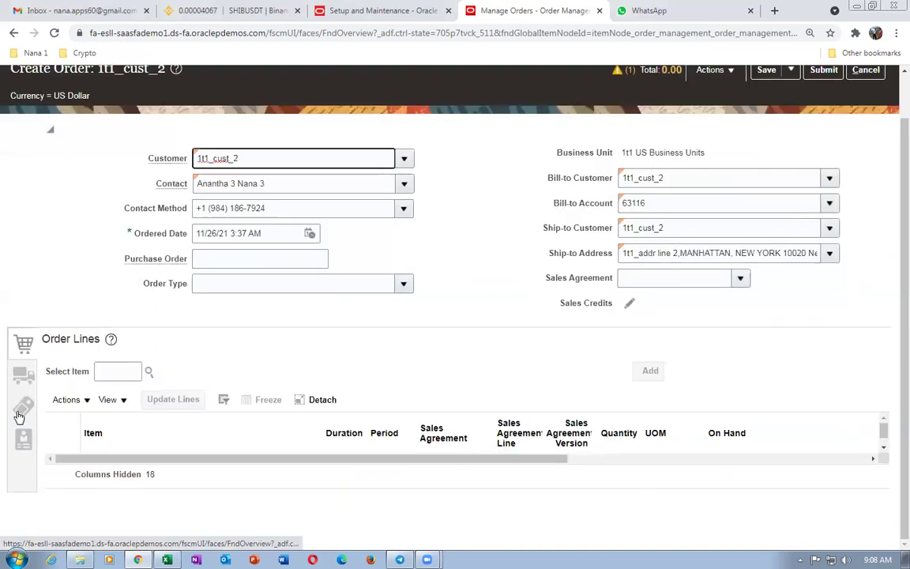
scroll(225, 375, down, 1)
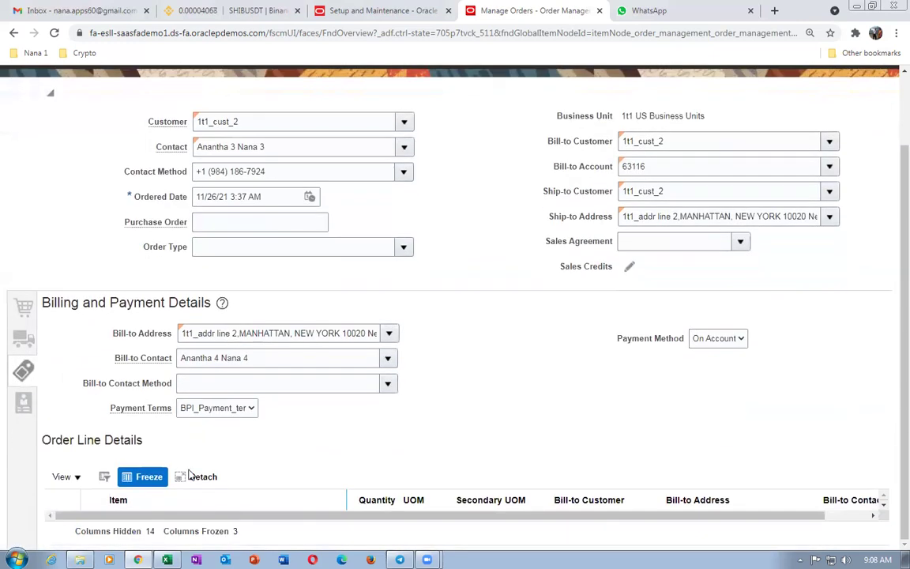
click(232, 411)
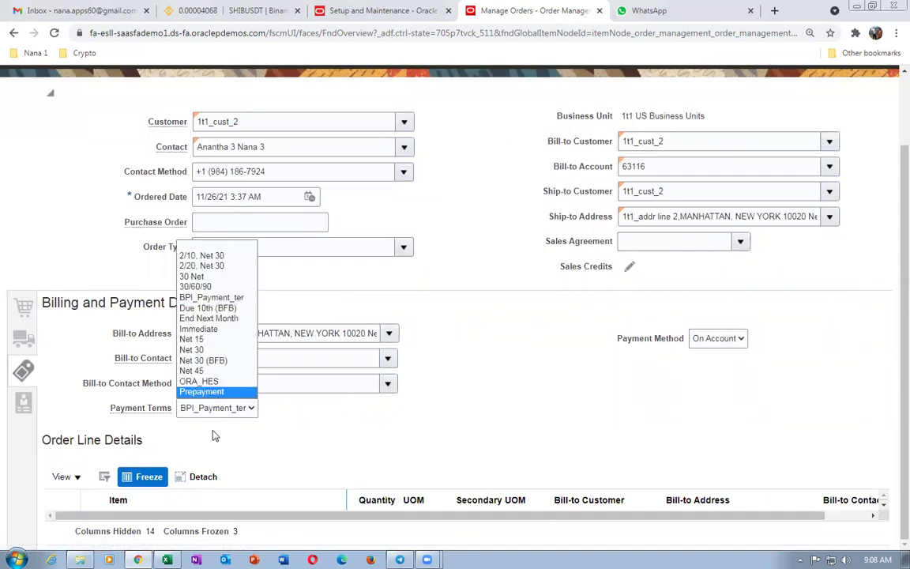
click(199, 350)
key(alt+Tab)
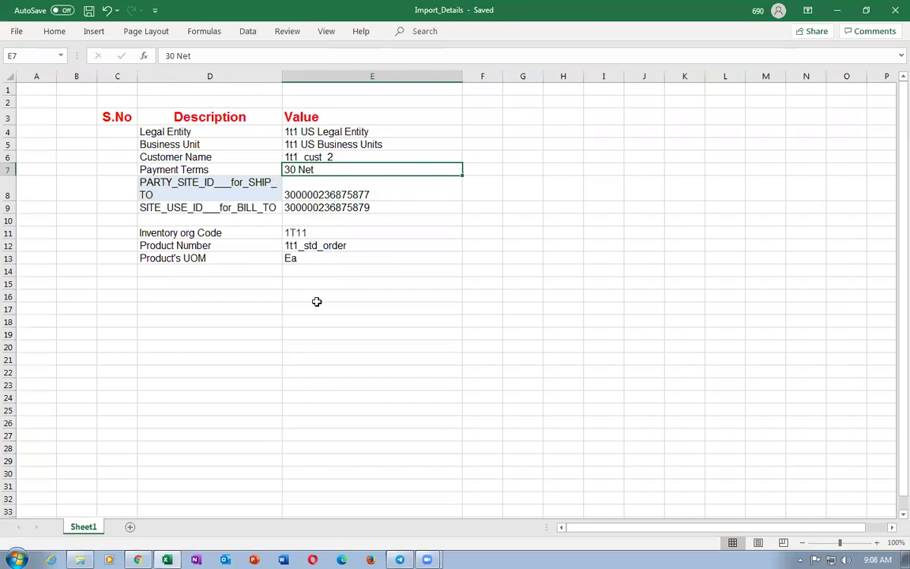
key(alt+Tab)
click(229, 410)
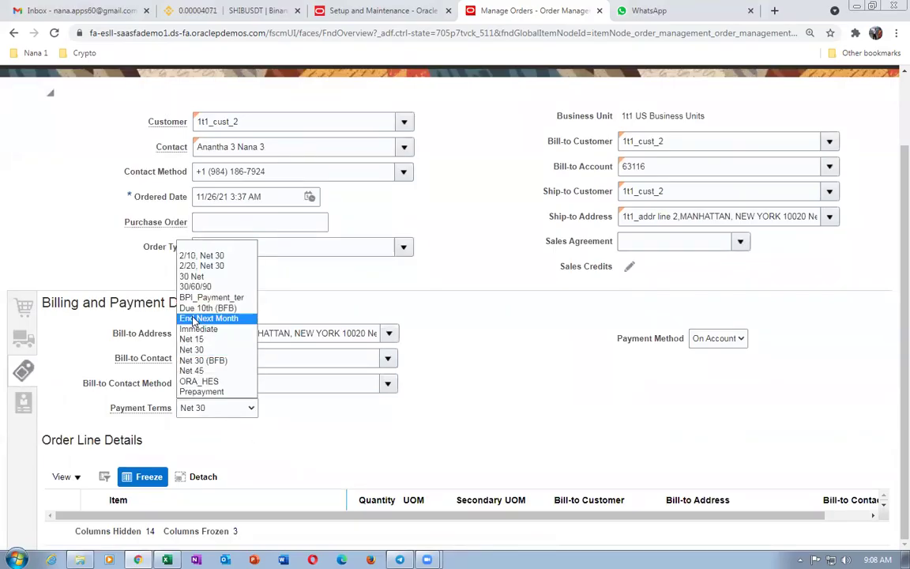
click(203, 277)
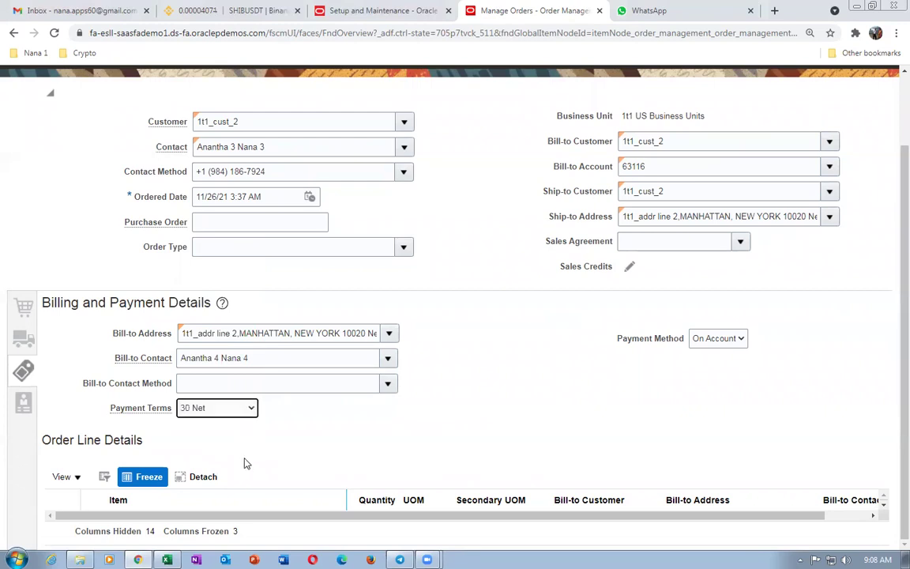
- Switch to the Import_Details workbook and check its Payment Terms value against the order
key(alt+Tab)
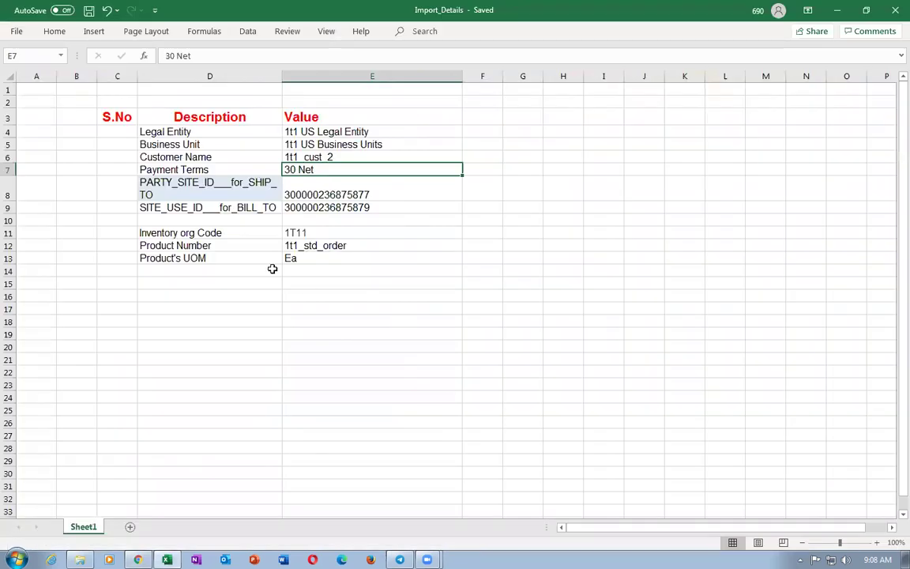
click(372, 283)
click(335, 169)
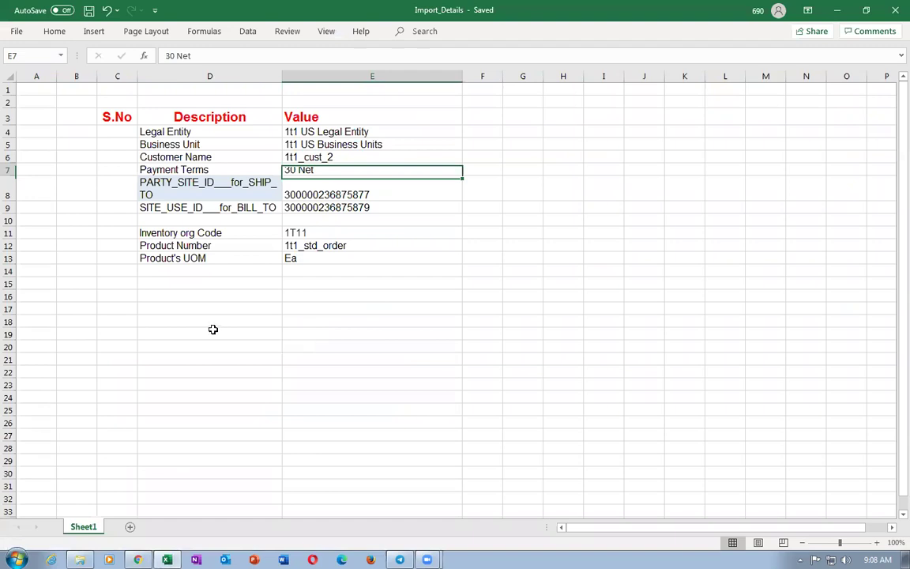
- Review the inventory org, product and UOM rows in the workbook, and discard the unsaved 1t1_cust_2 order in Oracle
drag(155, 233, 313, 259)
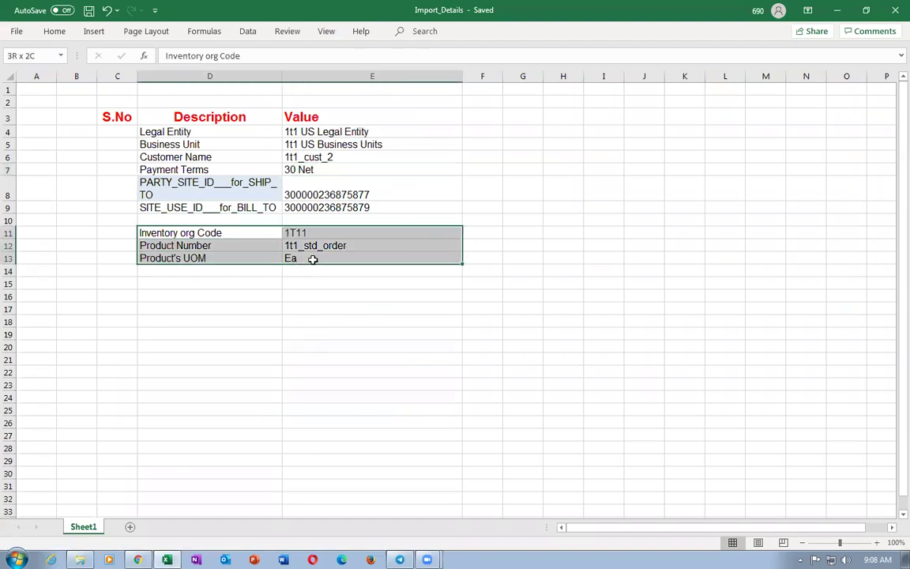
key(alt+Tab)
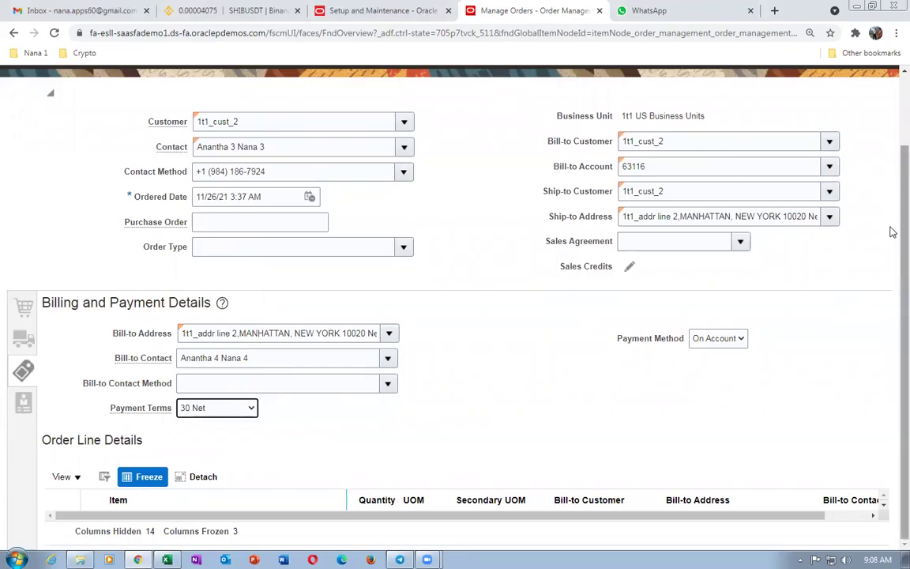
scroll(893, 232, up, 2)
click(865, 118)
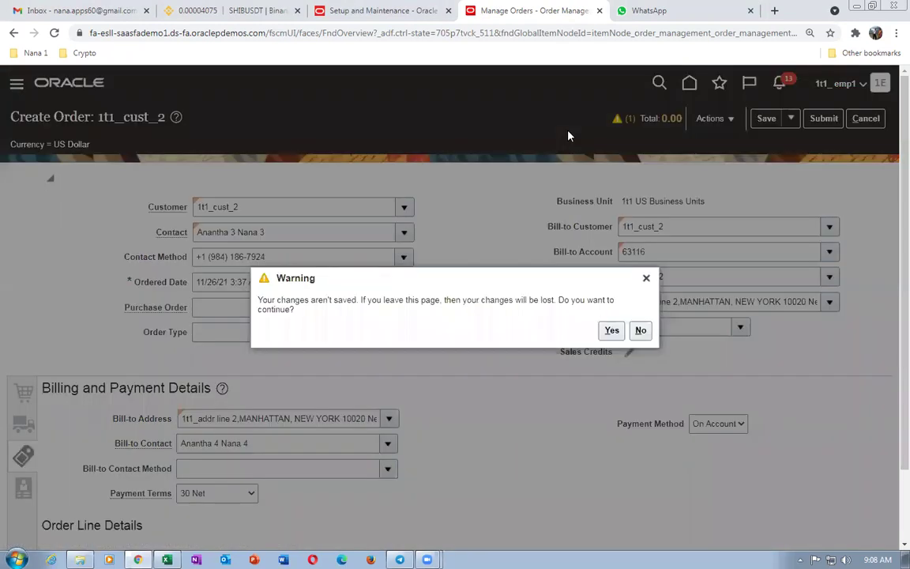
click(612, 331)
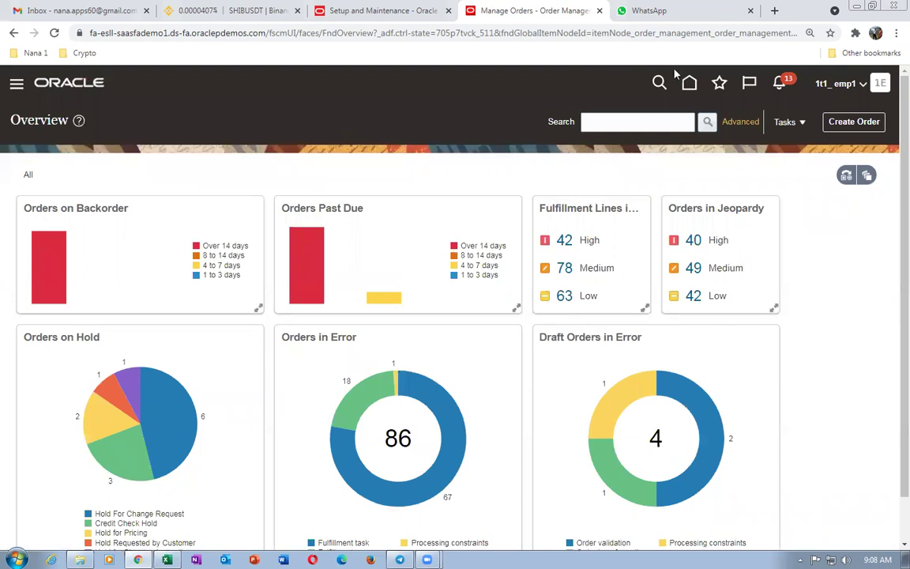
- Open the favorite Create Item and go on to Browse Items in Item Management
click(719, 85)
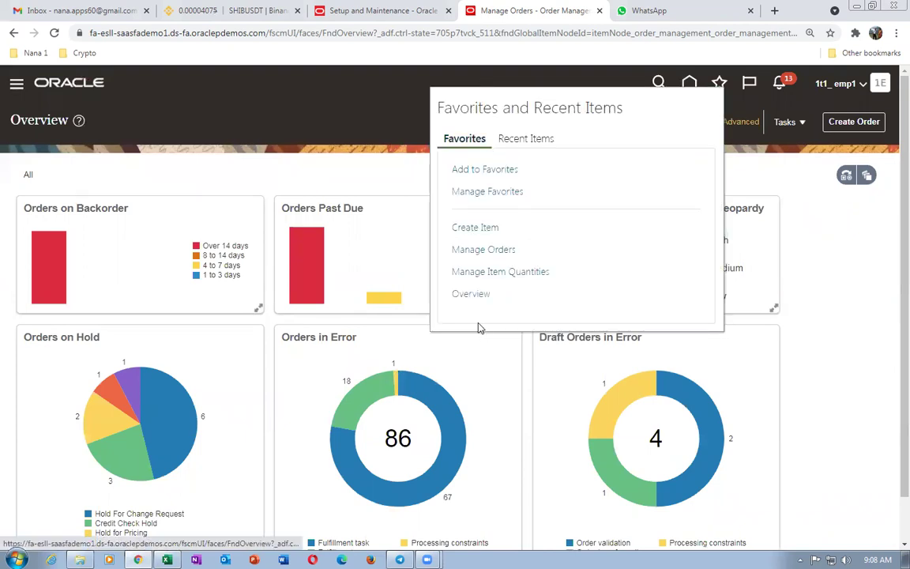
click(470, 229)
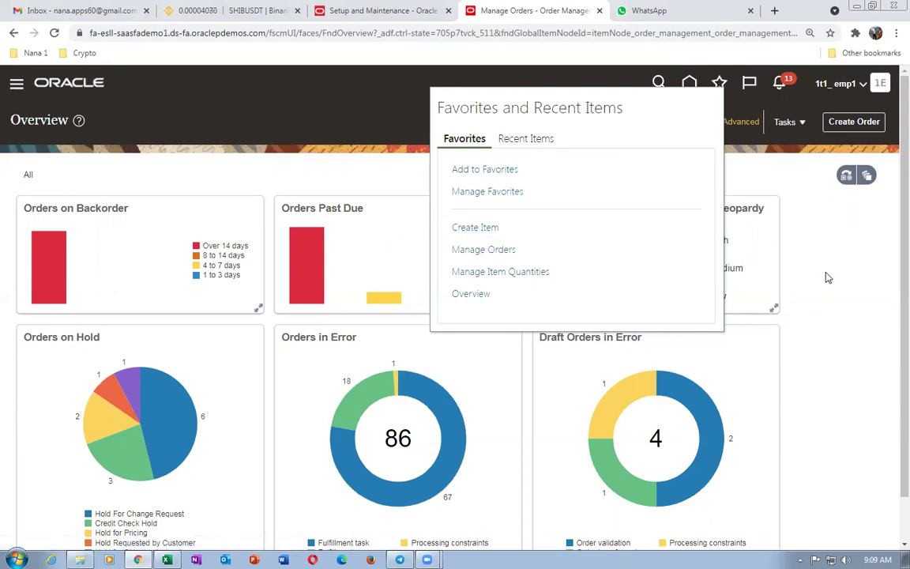
click(495, 228)
click(567, 215)
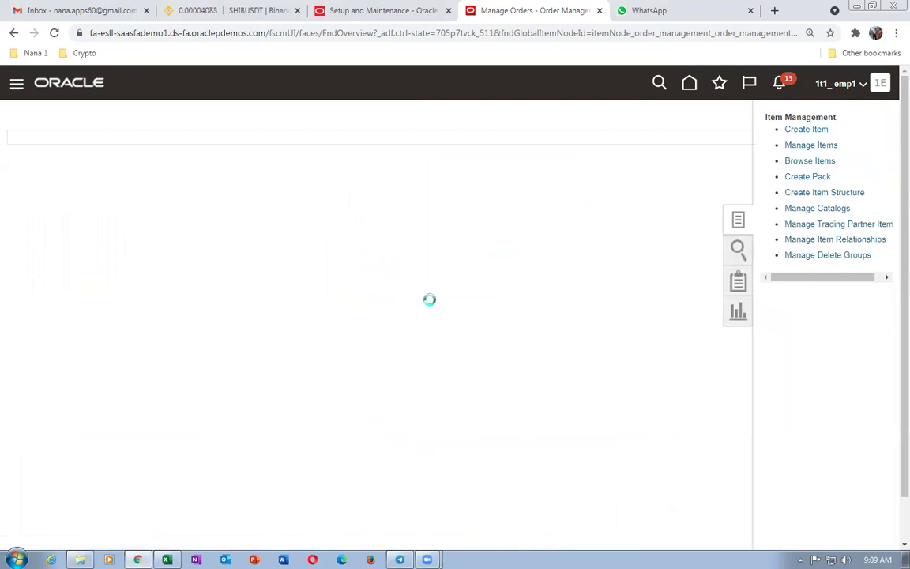
- Check the product number in the Import_Details workbook, and search Oracle's Browse Items for items starting with "1t1"
key(alt+Tab)
click(383, 250)
key(alt+Tab)
scroll(645, 344, down, 1)
click(485, 294)
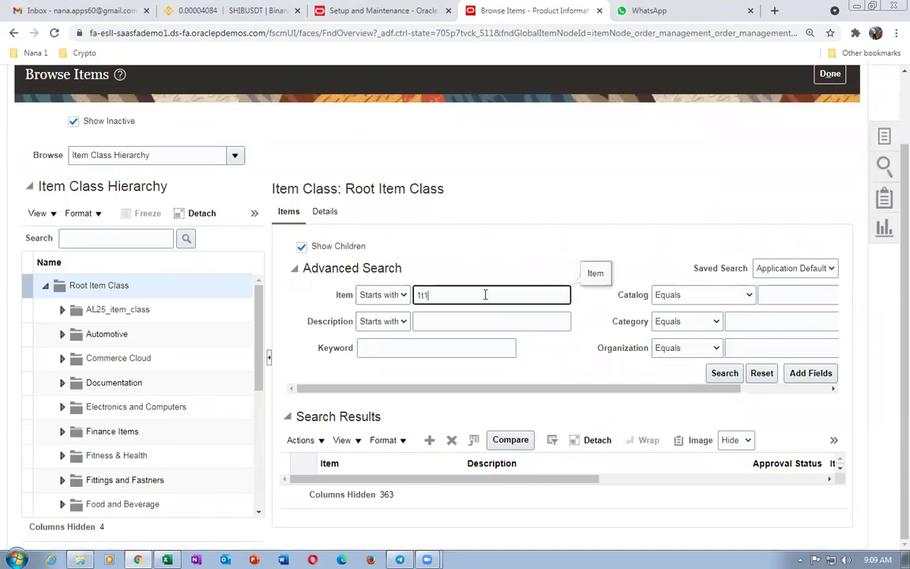
text(1t1)
click(724, 374)
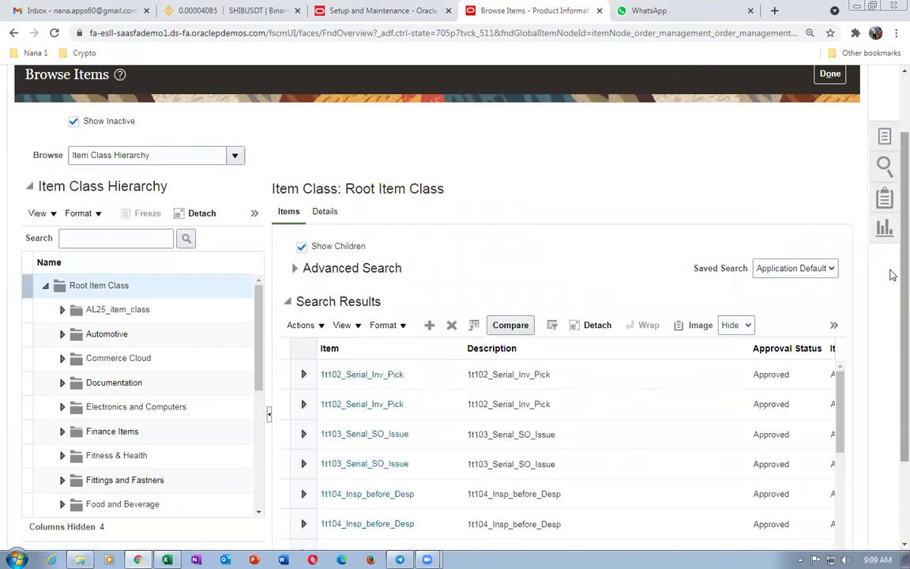
scroll(892, 341, down, 2)
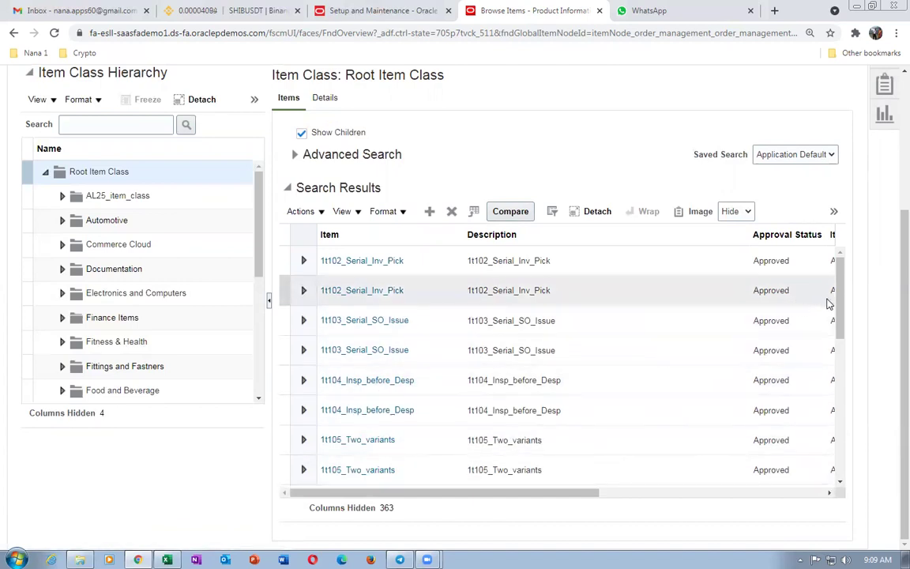
drag(841, 311, 840, 269)
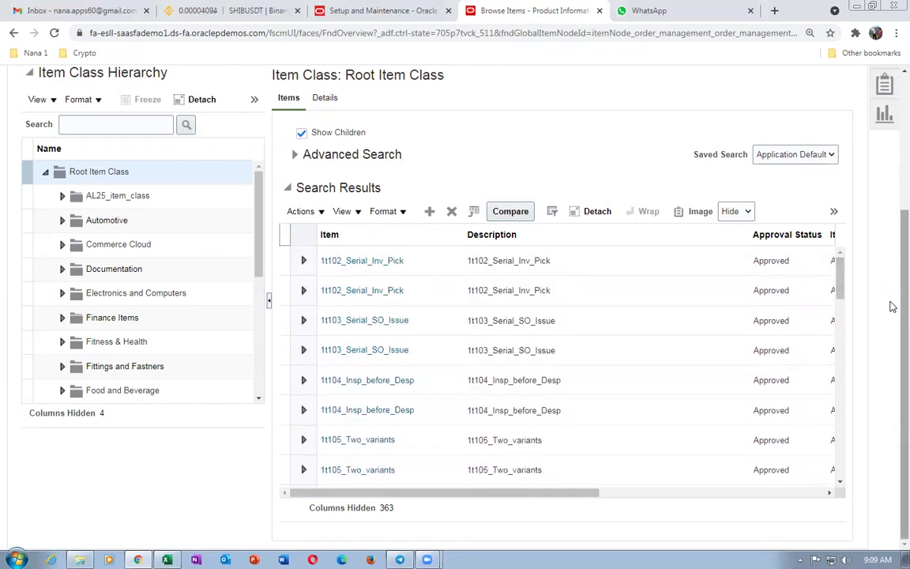
- Narrow the item search to names starting with "1t1_std" and open the first 1t1_std_order item
scroll(890, 305, up, 2)
click(371, 256)
click(443, 282)
text(1t1_std)
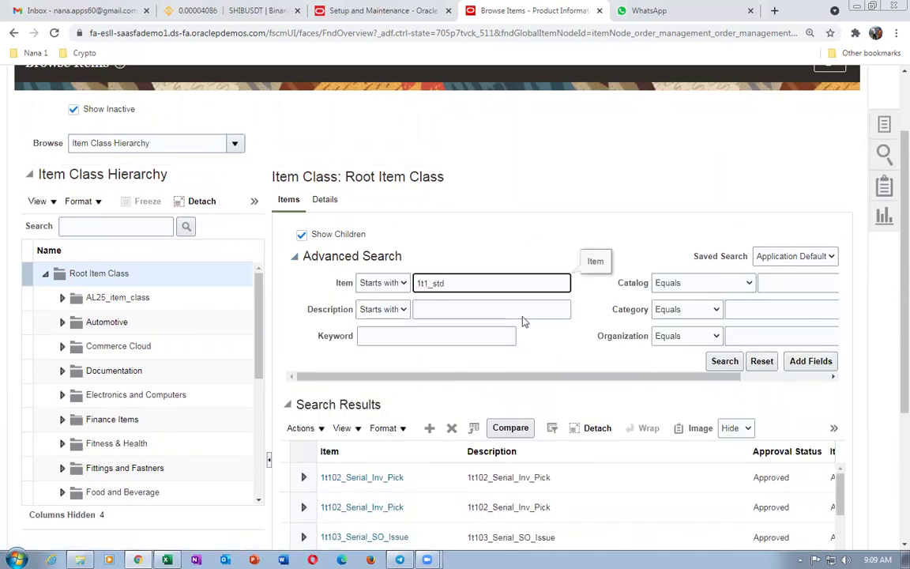
click(723, 362)
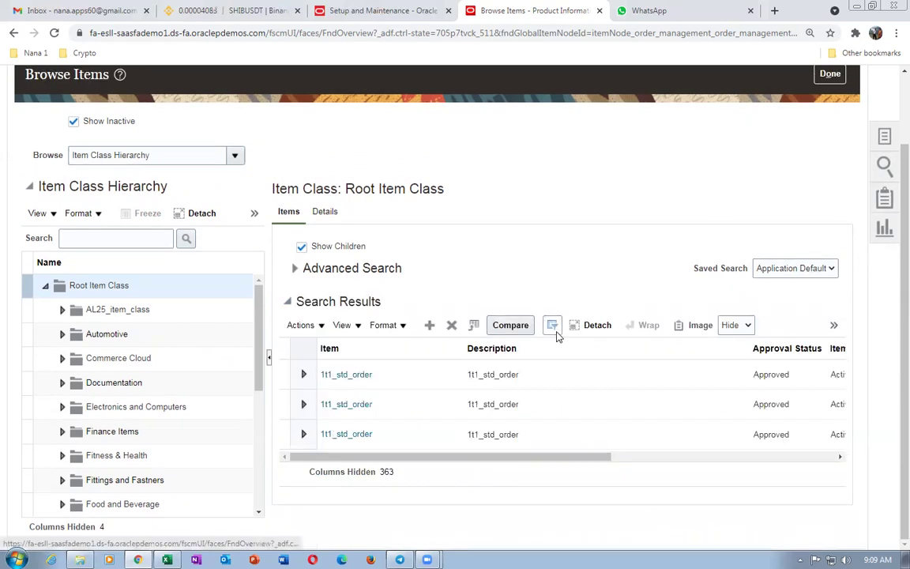
drag(381, 455, 322, 503)
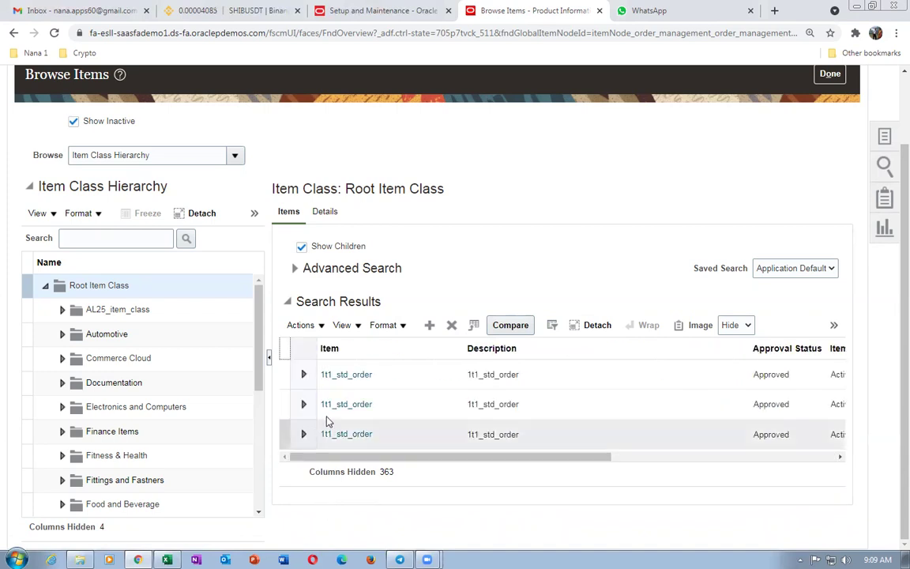
click(346, 375)
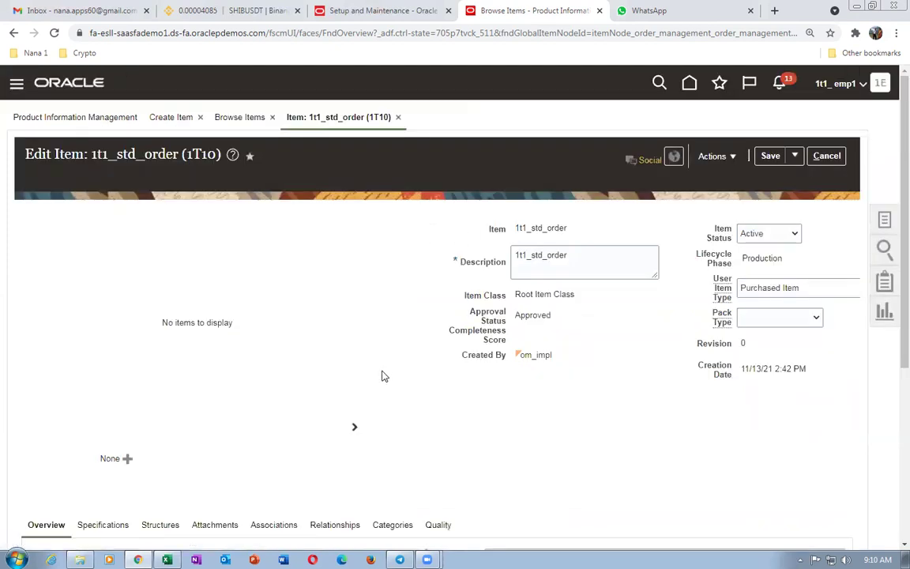
- Compare the item's description with the workbook's product number, and bring up the item's organization associations
double_click(569, 256)
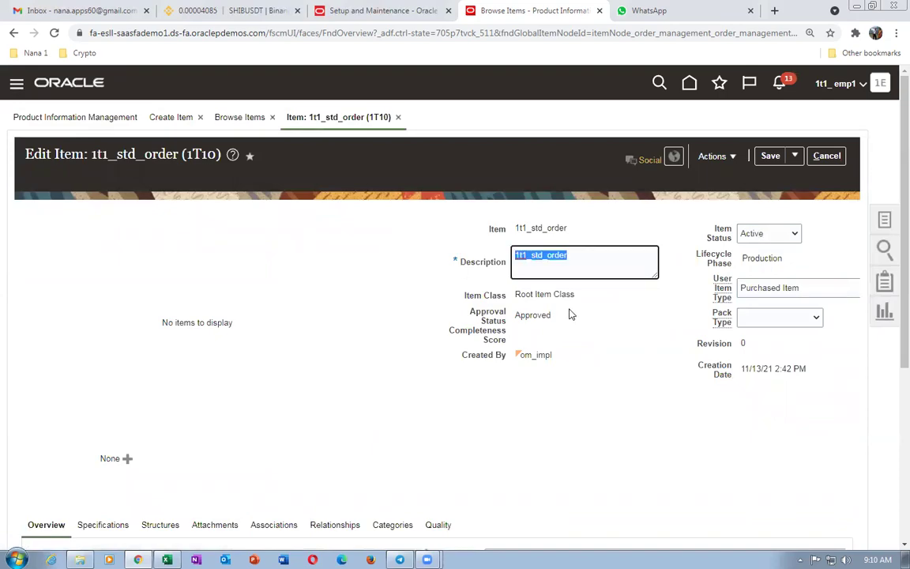
key(alt+Tab)
key(alt+Tab)
scroll(330, 401, down, 2)
click(237, 365)
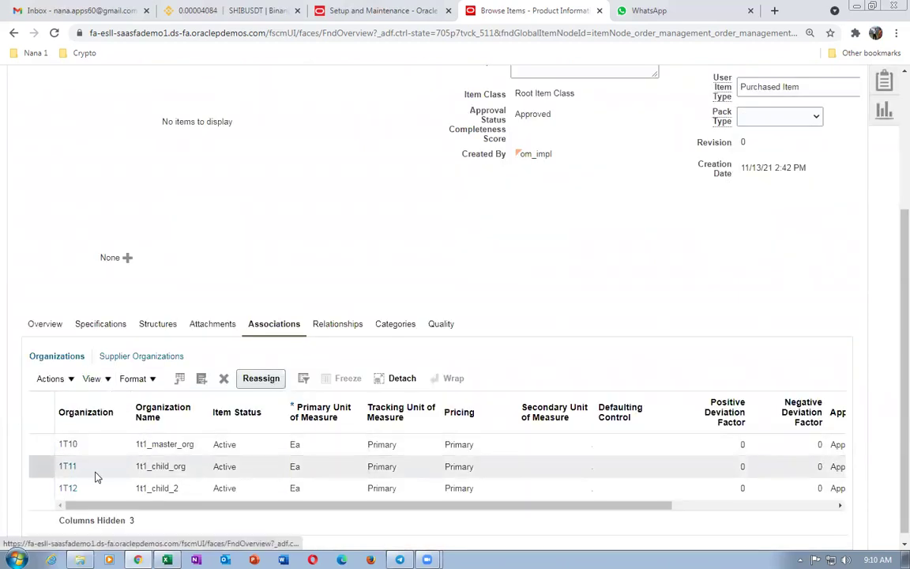
- Compare the workbook's Product's UOM with the Primary Unit of Measure in the item's overview
key(alt+Tab)
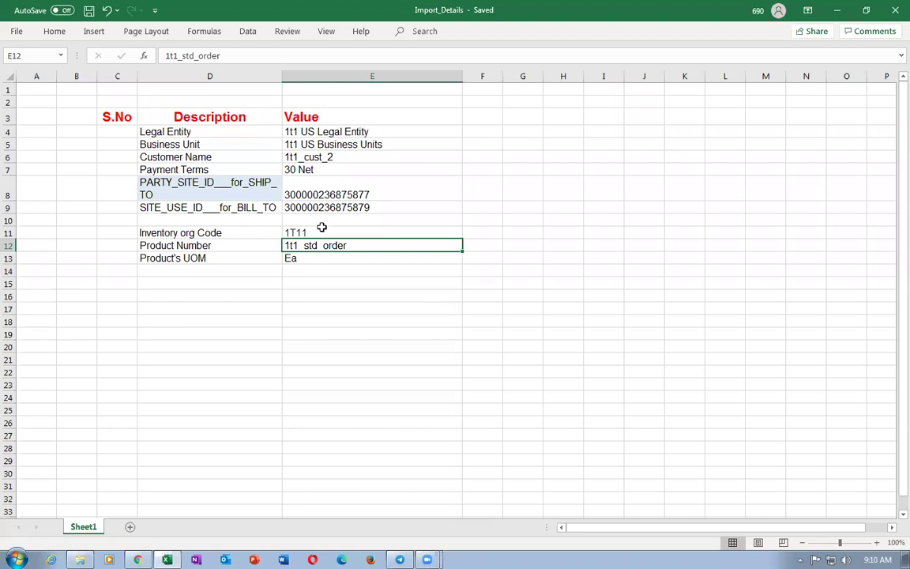
click(207, 258)
click(328, 259)
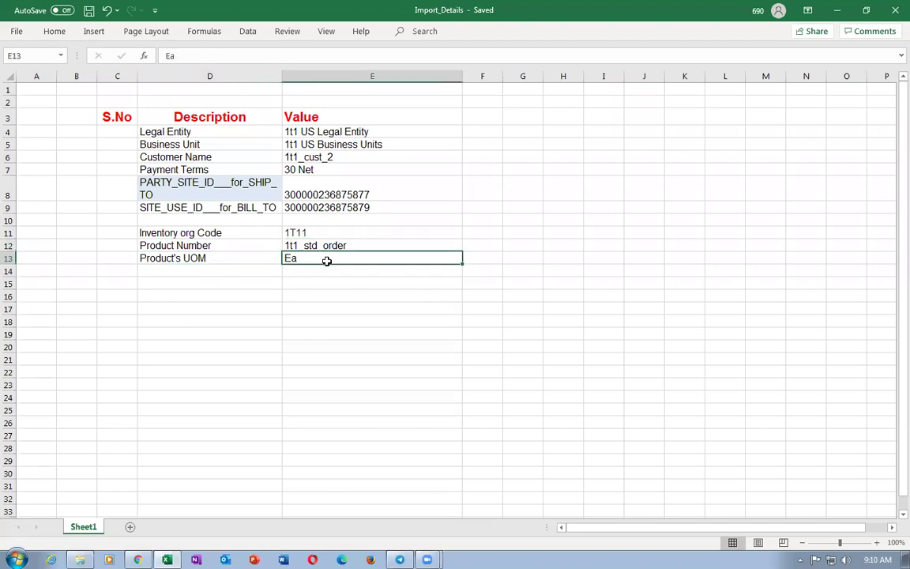
key(alt+Tab)
click(45, 324)
scroll(278, 282, down, 2)
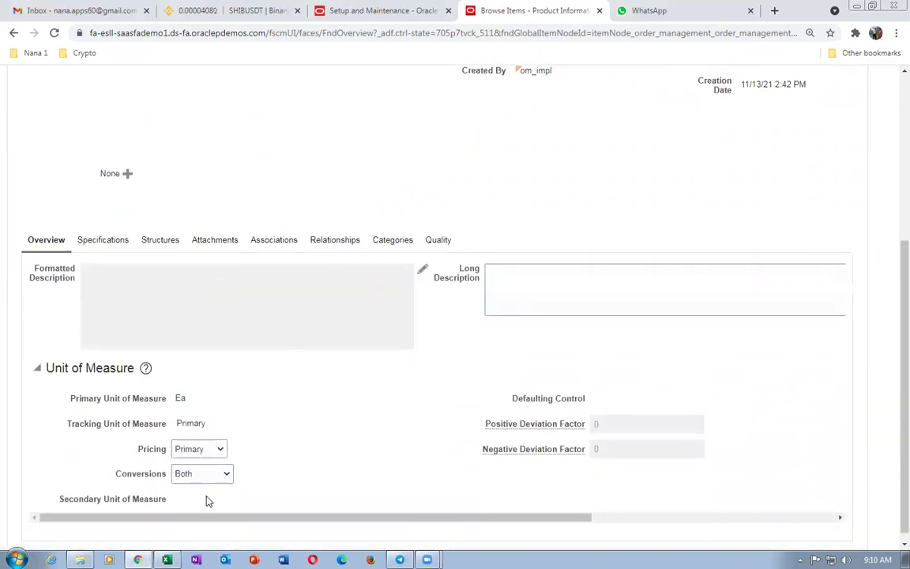
double_click(180, 398)
key(alt+Tab)
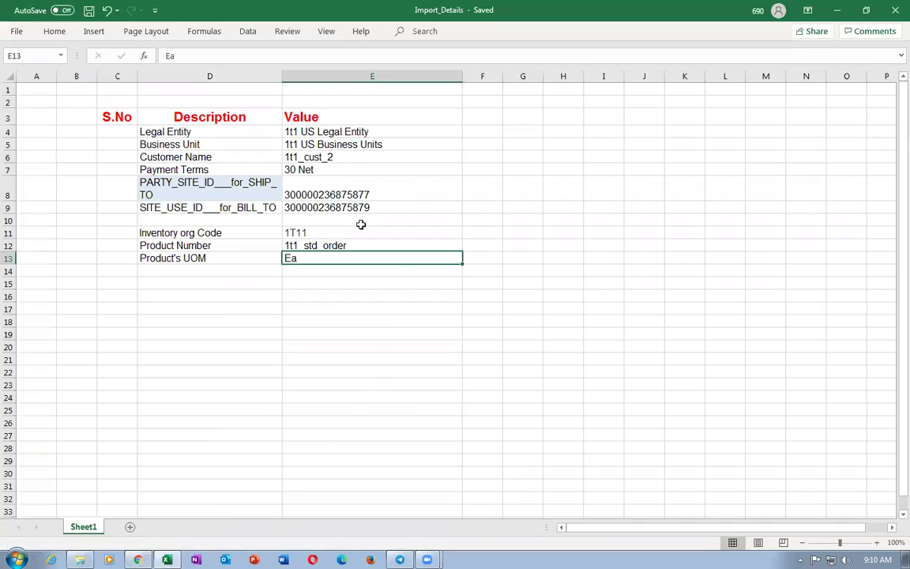
- Review the workbook's customer, payment terms, legal entity, business unit, inventory org and product rows
drag(144, 156, 308, 172)
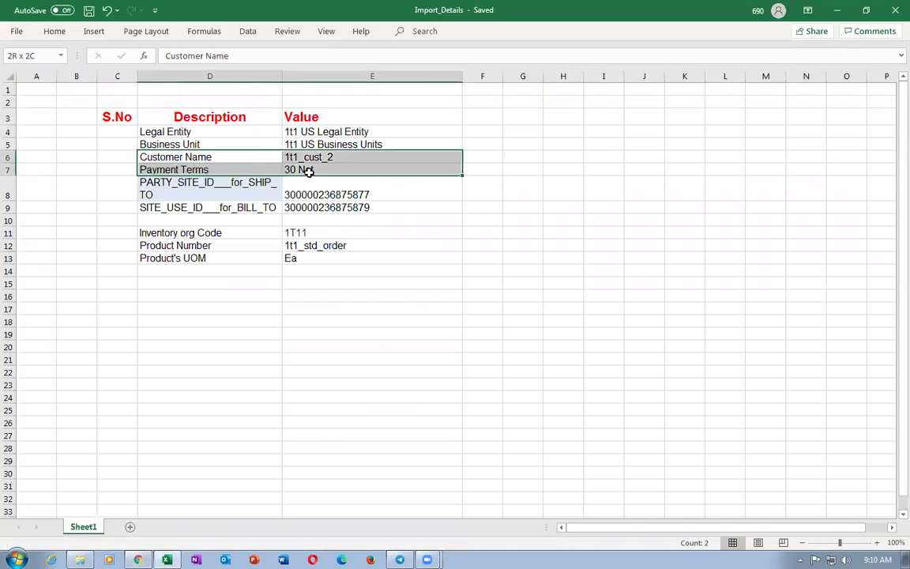
click(172, 133)
drag(172, 133, 363, 145)
drag(154, 232, 308, 259)
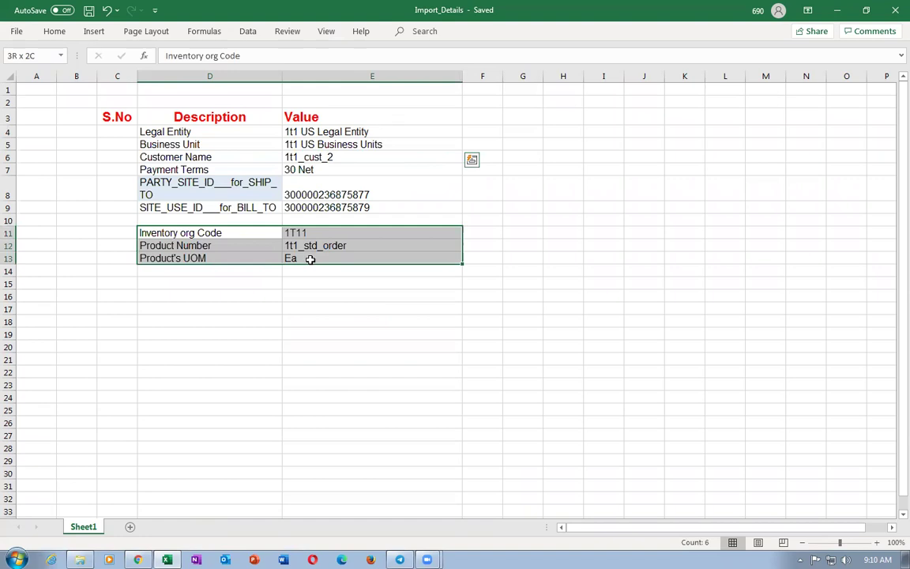
drag(309, 259, 309, 263)
click(307, 344)
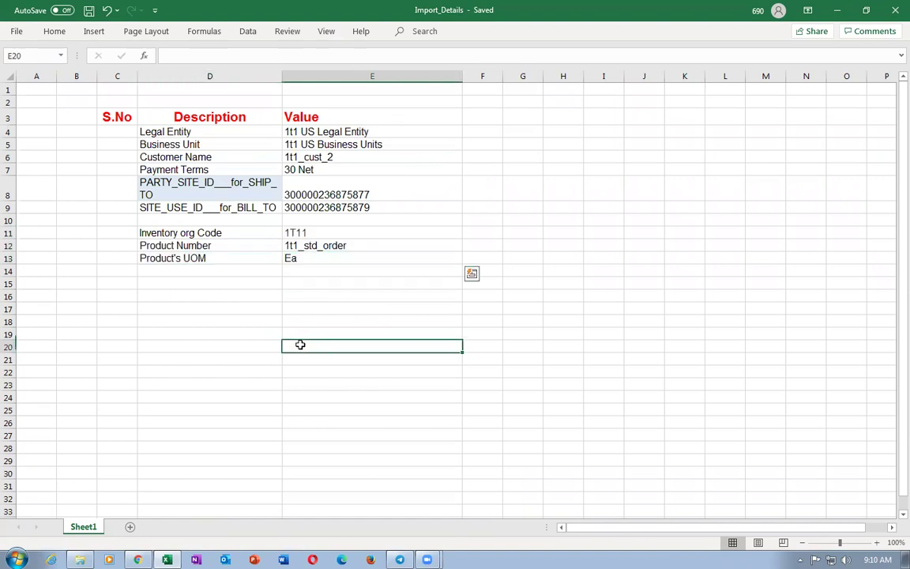
- Examine the workbook's PARTY_SITE_ID for SHIP_TO and SITE_USE_ID for BILL_TO rows with their values
click(150, 183)
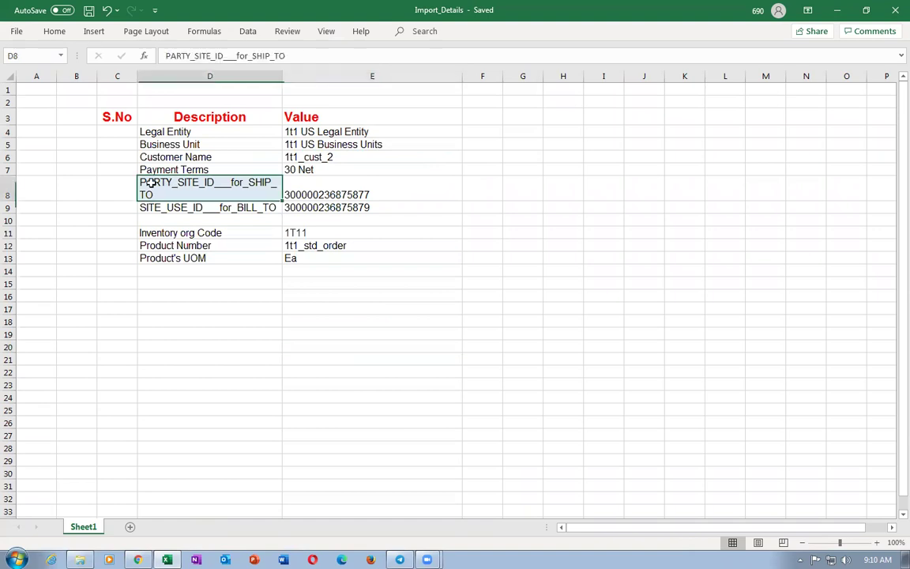
drag(151, 183, 369, 207)
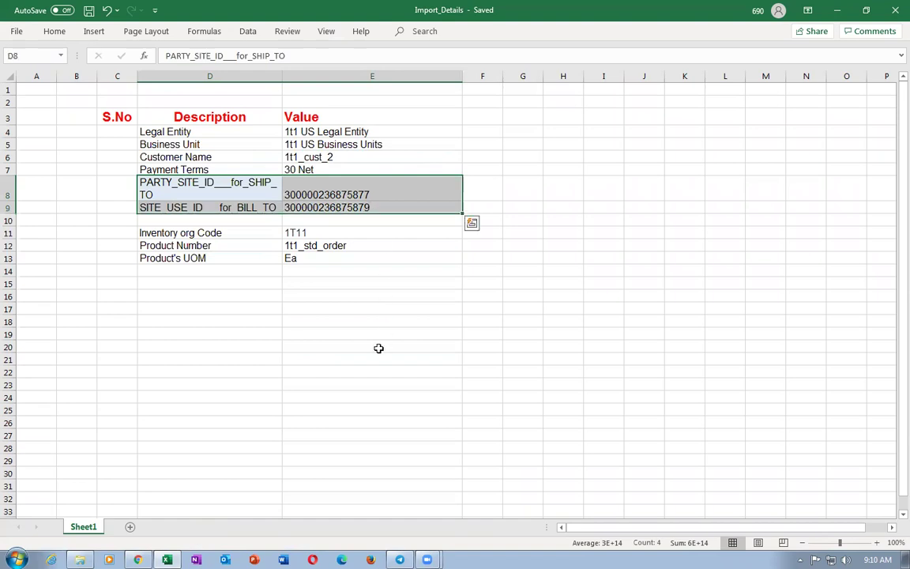
click(305, 323)
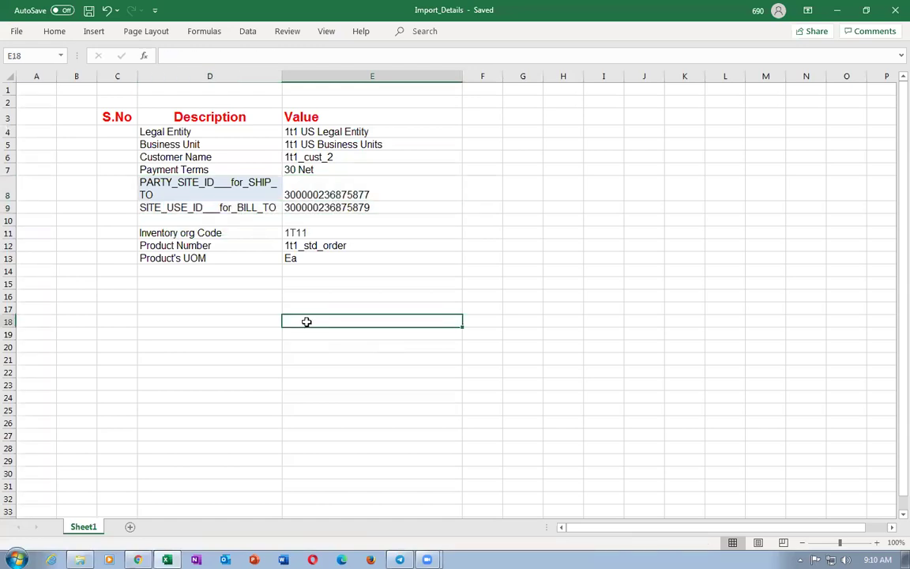
drag(180, 190, 425, 210)
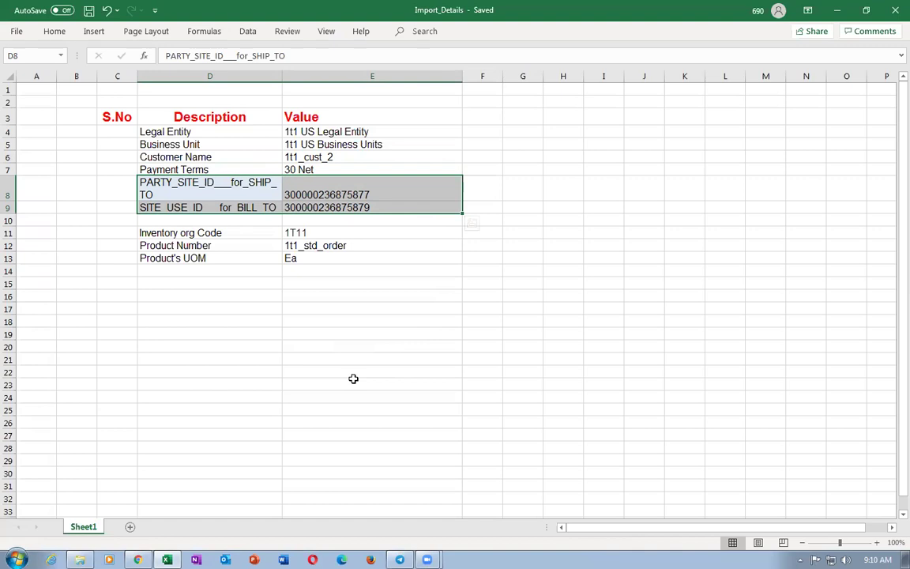
click(349, 360)
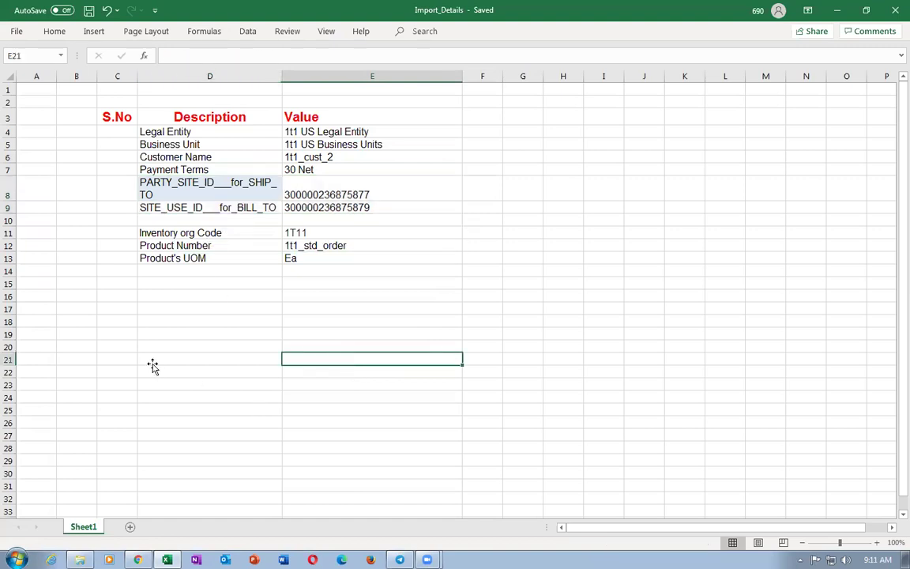
click(180, 332)
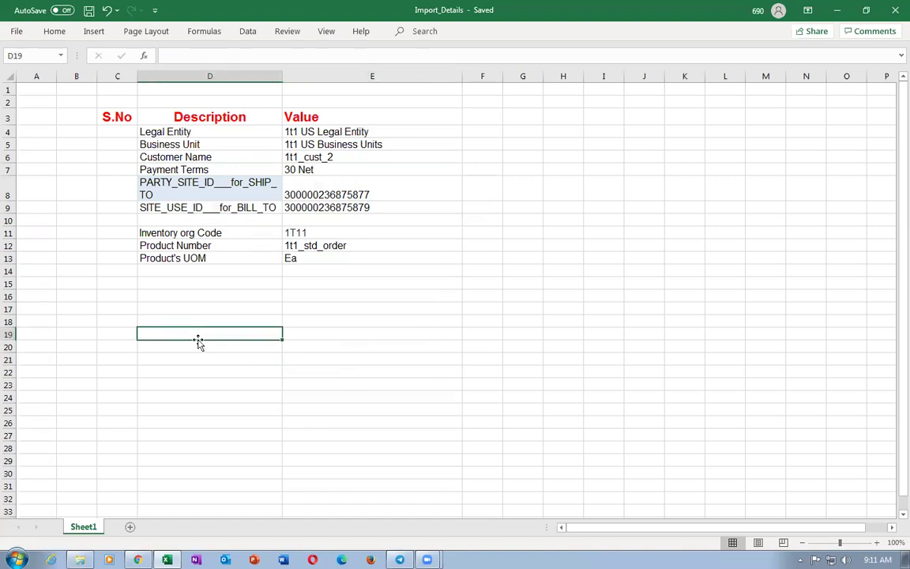
click(181, 188)
drag(181, 188, 355, 203)
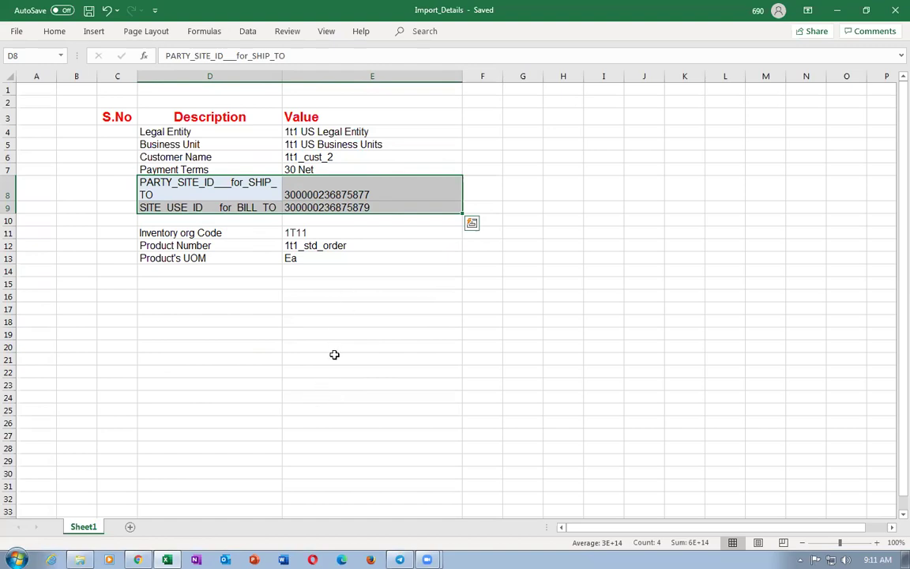
click(304, 359)
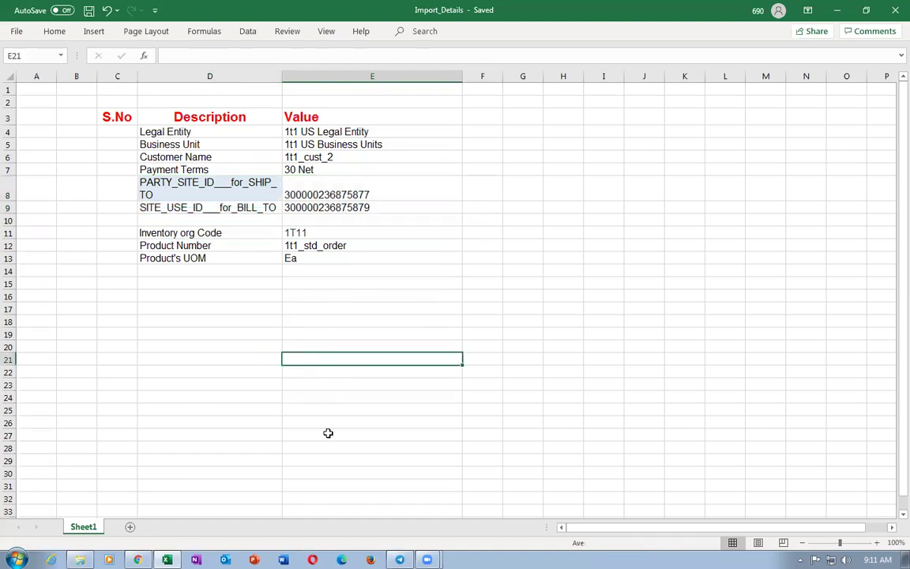
click(162, 186)
click(346, 192)
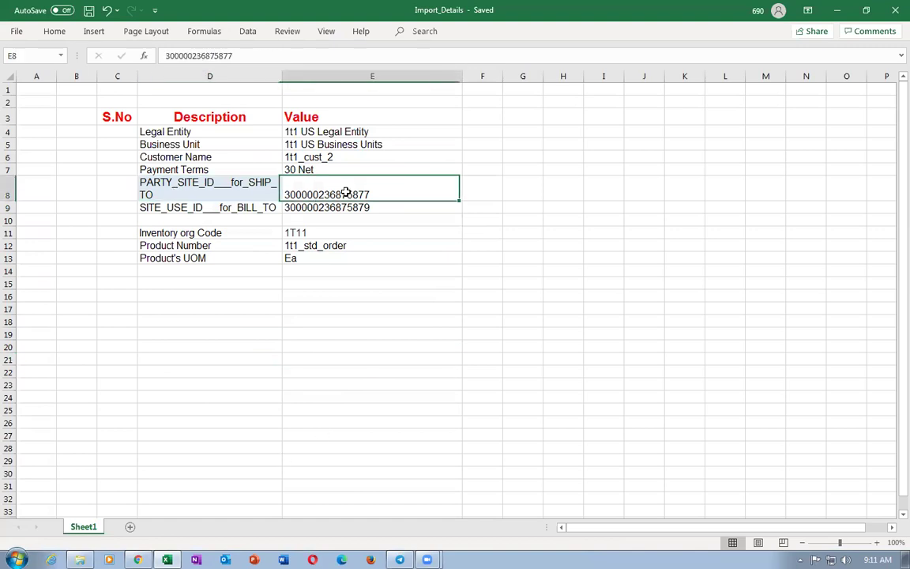
click(169, 207)
click(312, 207)
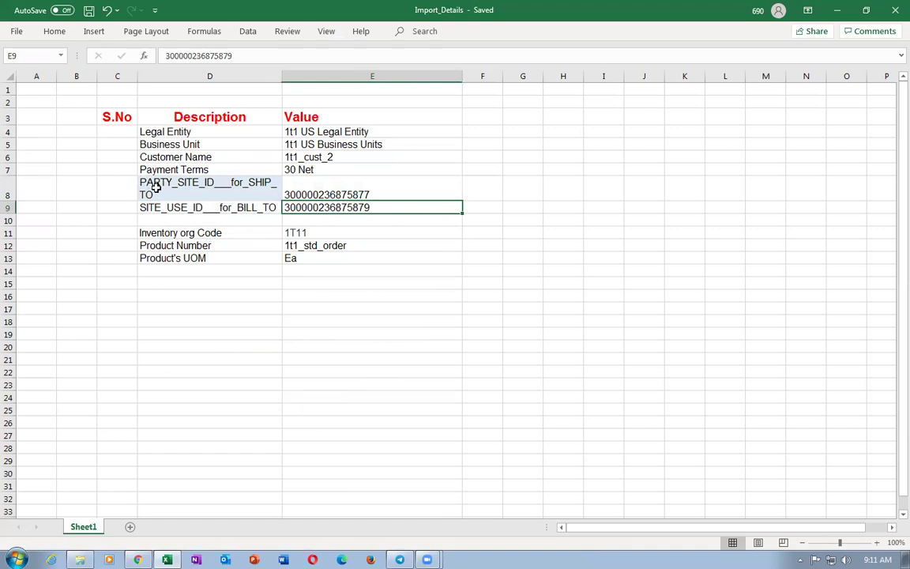
click(142, 186)
click(350, 195)
click(223, 207)
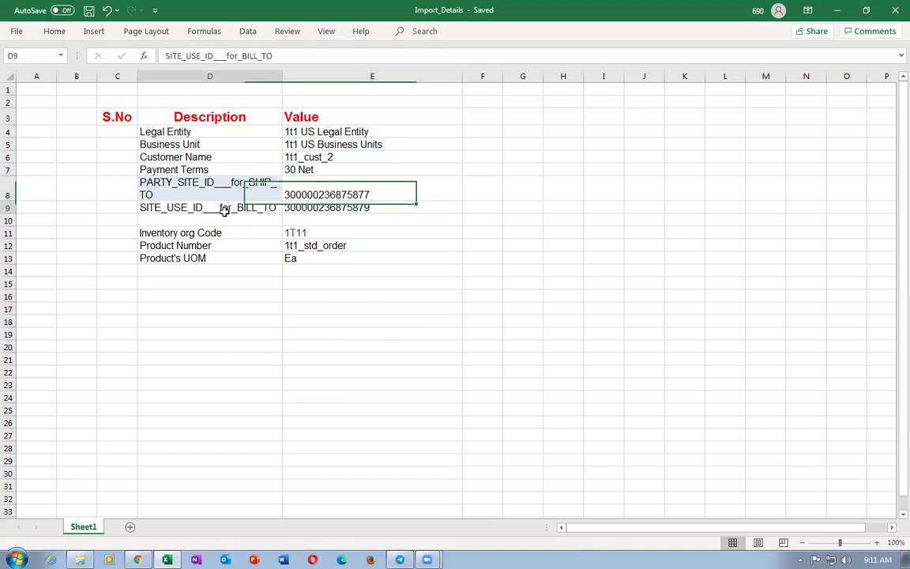
- Compare the workbook's values for the SHIP_TO party site ID and the BILL_TO site use ID
click(363, 207)
click(350, 193)
click(168, 167)
click(355, 194)
click(355, 207)
click(237, 207)
click(340, 208)
click(353, 193)
click(357, 207)
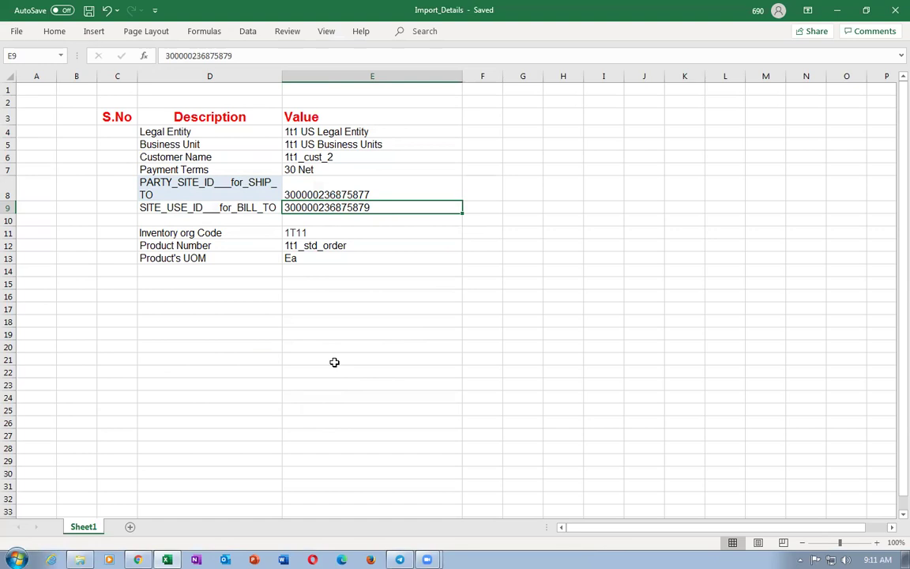
- Highlight the SHIP_TO and BILL_TO ID rows together, covering both descriptions and values
click(194, 187)
drag(193, 188, 385, 208)
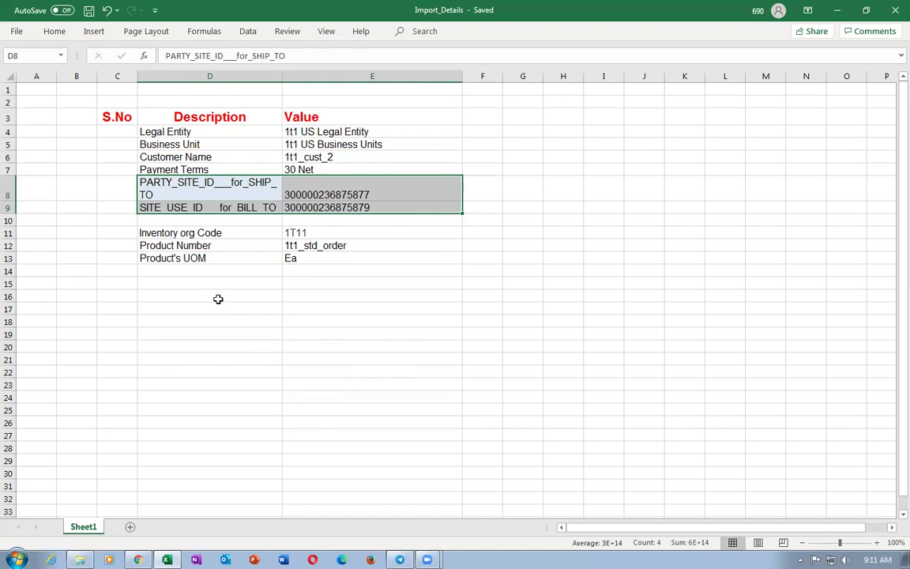
click(355, 298)
drag(207, 182, 355, 206)
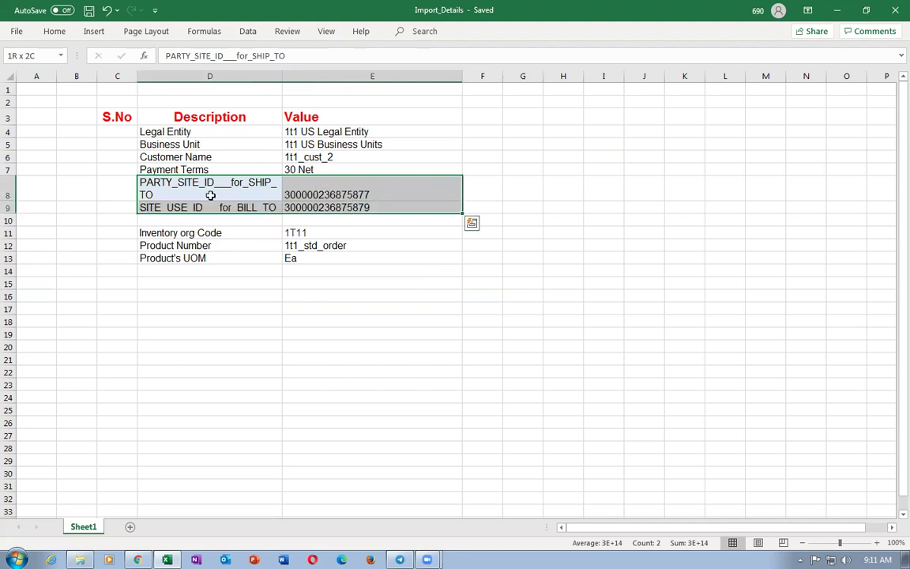
click(208, 194)
drag(191, 190, 354, 286)
- Open the SHIP_TO_BILL_TO_SQL_QUERY Word document from the Sales_Order_Import folder and skim its query
key(alt+Tab)
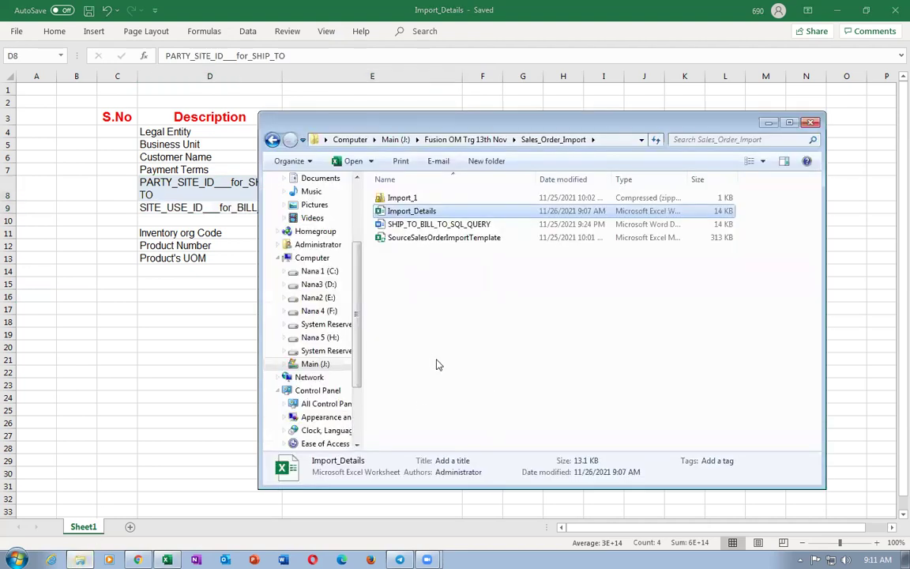
click(419, 225)
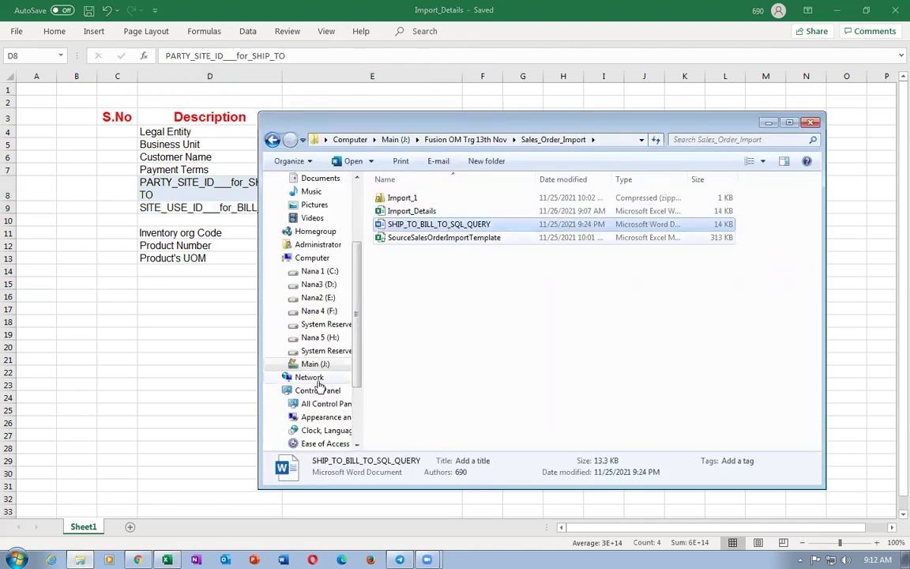
double_click(445, 229)
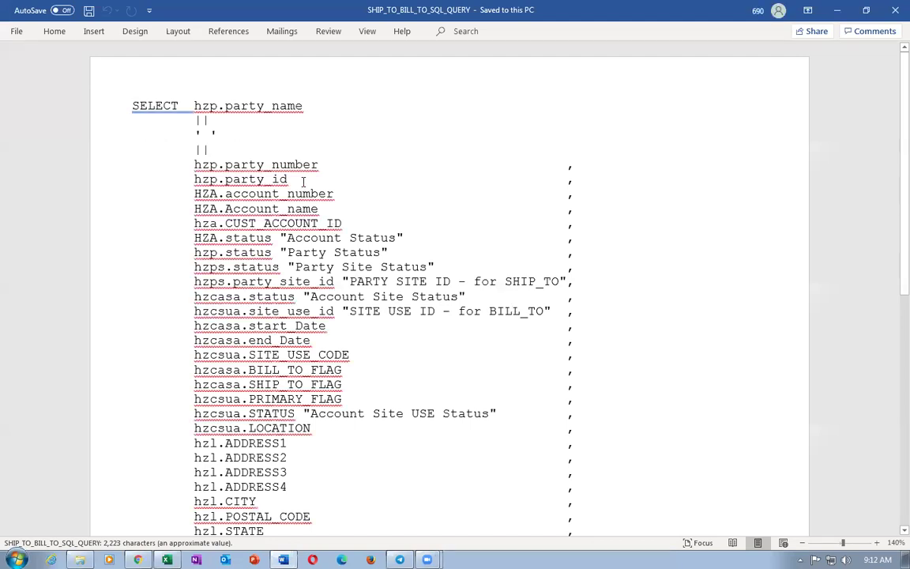
scroll(303, 355, down, 1)
scroll(303, 355, down, 2)
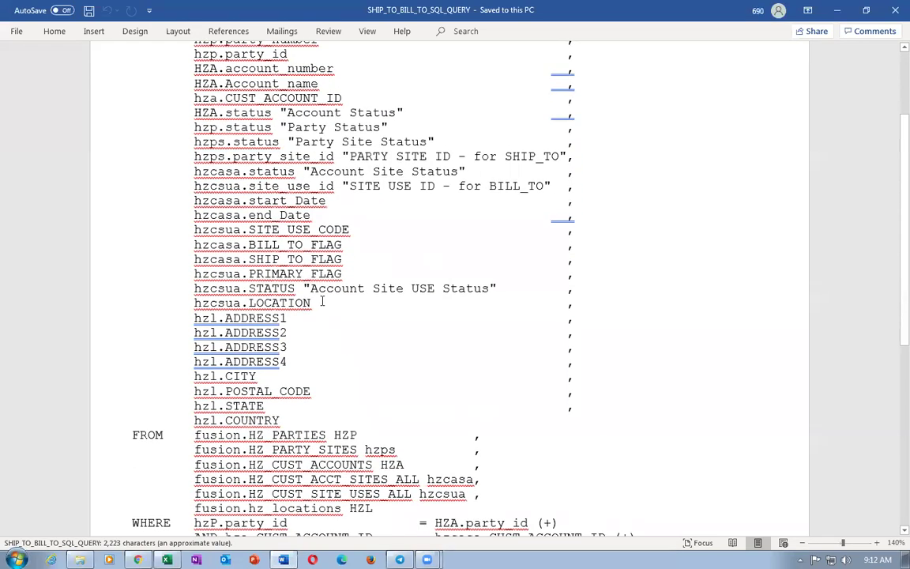
scroll(291, 271, up, 3)
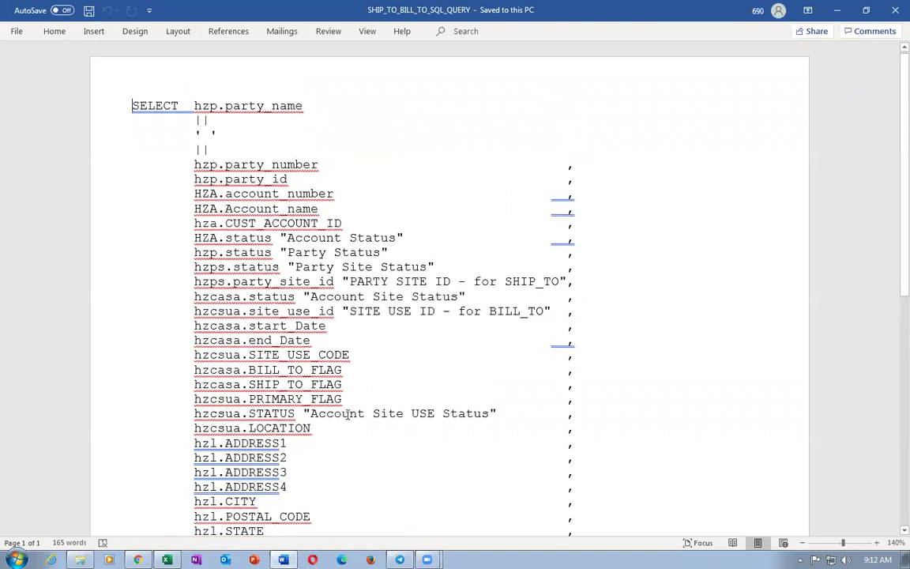
- Examine the query's column aliases "PARTY SITE ID - for SHIP_TO" and "SITE USE ID - for BILL_TO"
drag(351, 282, 560, 282)
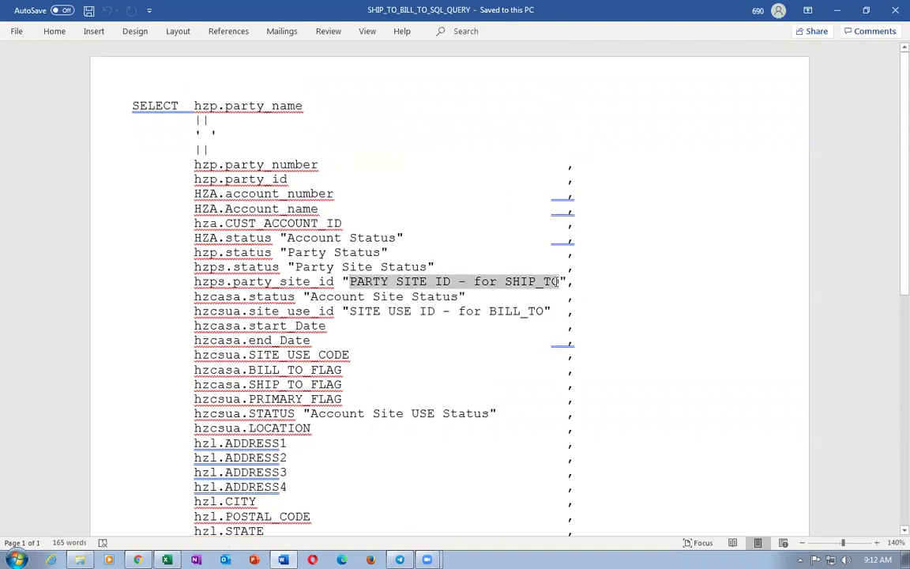
drag(352, 310, 542, 311)
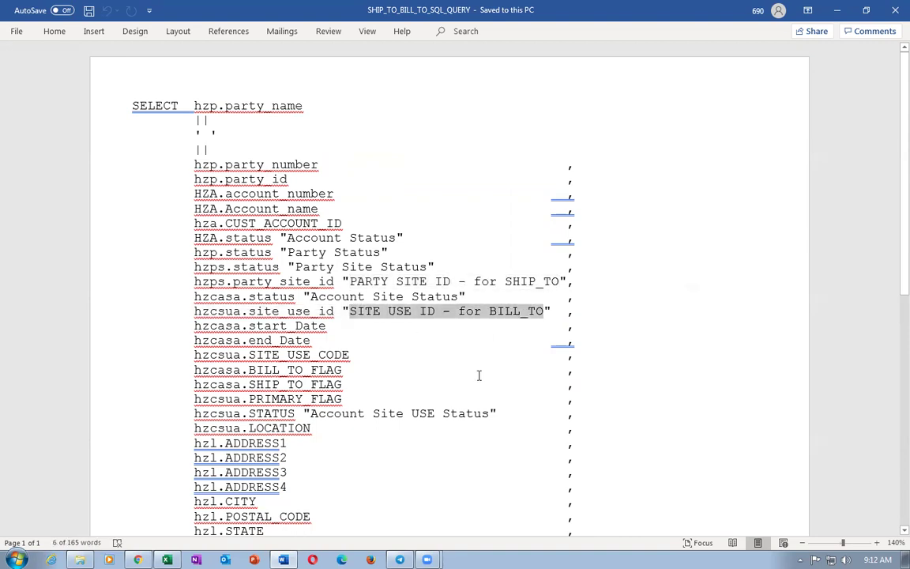
click(674, 360)
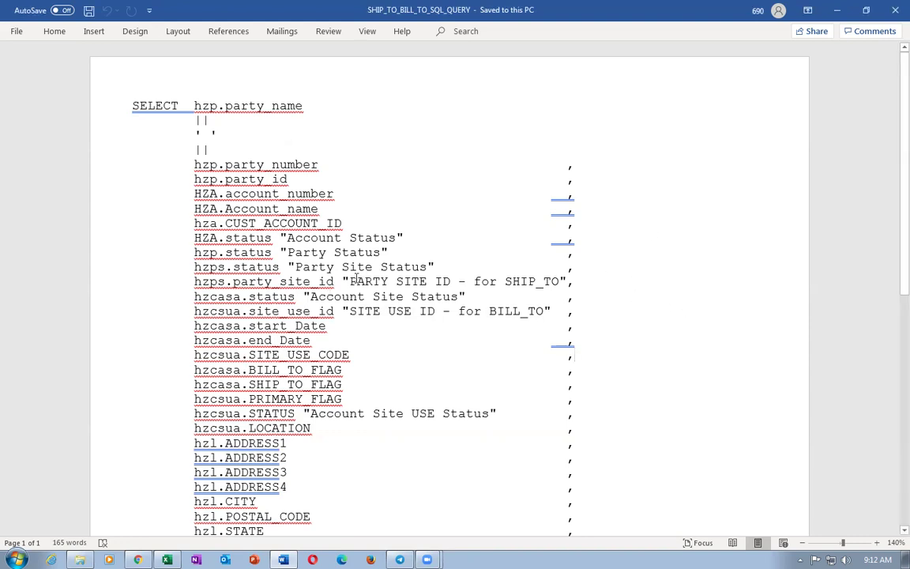
drag(352, 282, 556, 284)
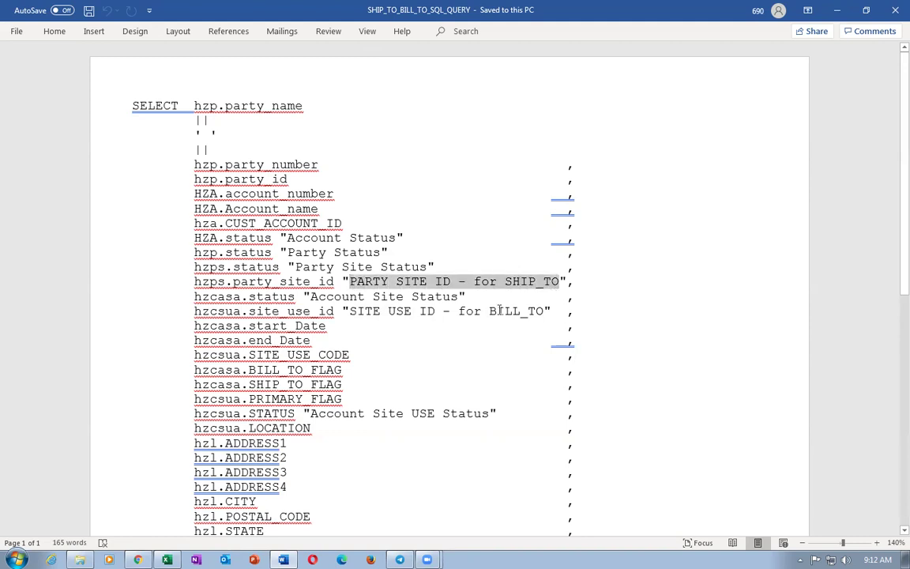
drag(351, 311, 538, 311)
click(451, 369)
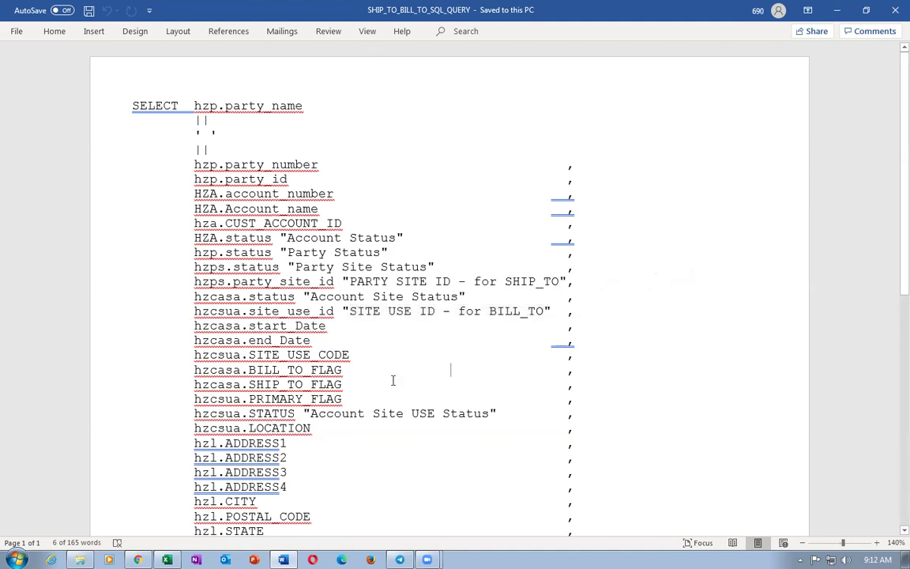
- Set the party name filter at the end of the query to '%1T1_CUST_2%' and save the document
scroll(368, 354, down, 4)
scroll(371, 351, down, 6)
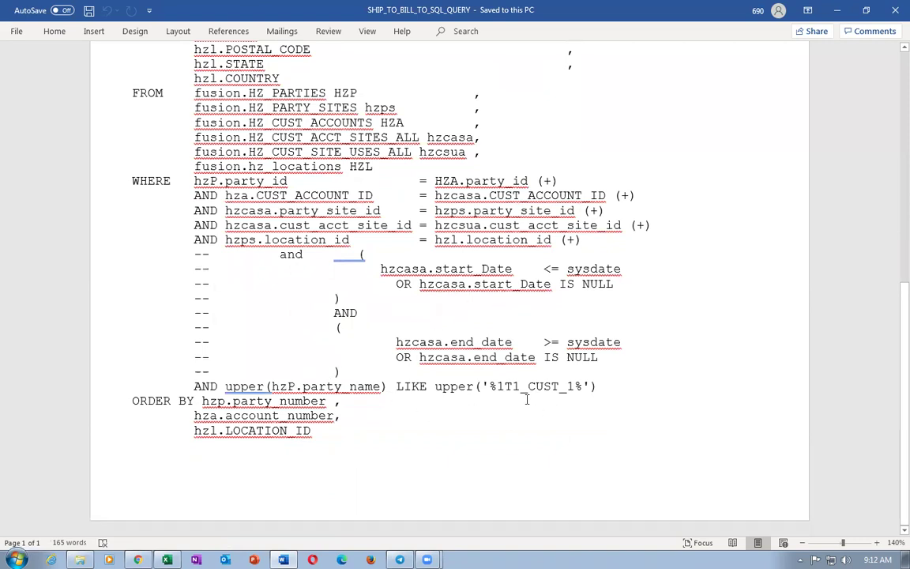
click(567, 386)
key(Delete)
text(2)
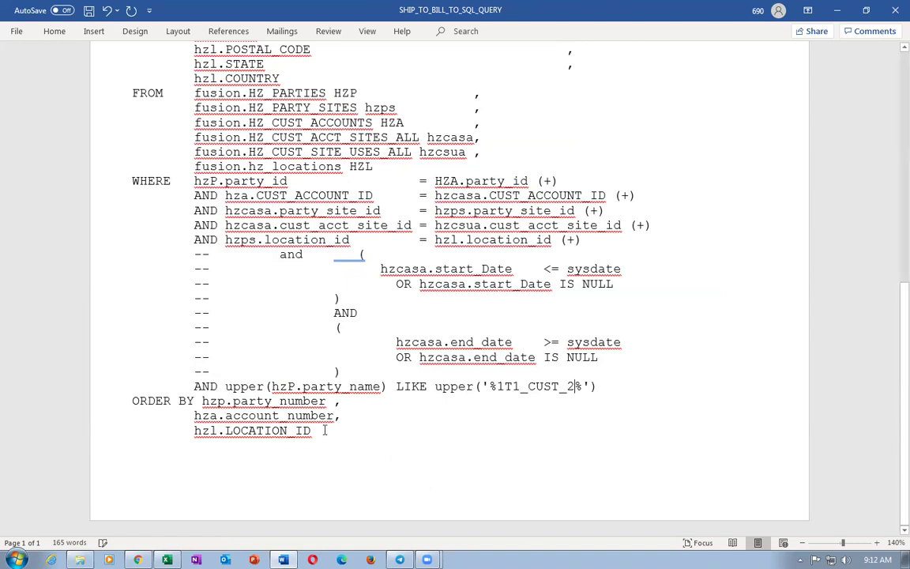
key(ctrl+s)
- Select the entire SQL query text in the document, from SELECT through the ORDER BY clause
key(ctrl+a)
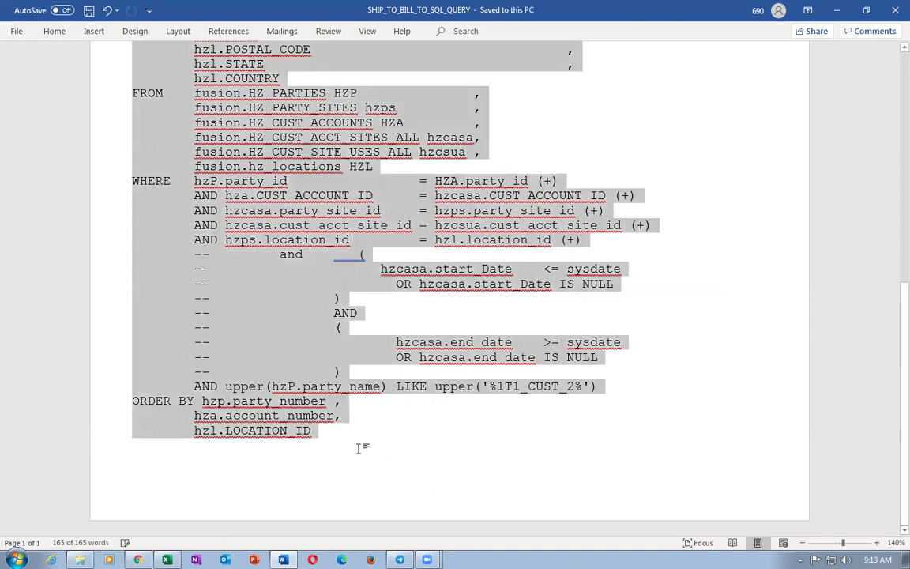
key(ctrl+End)
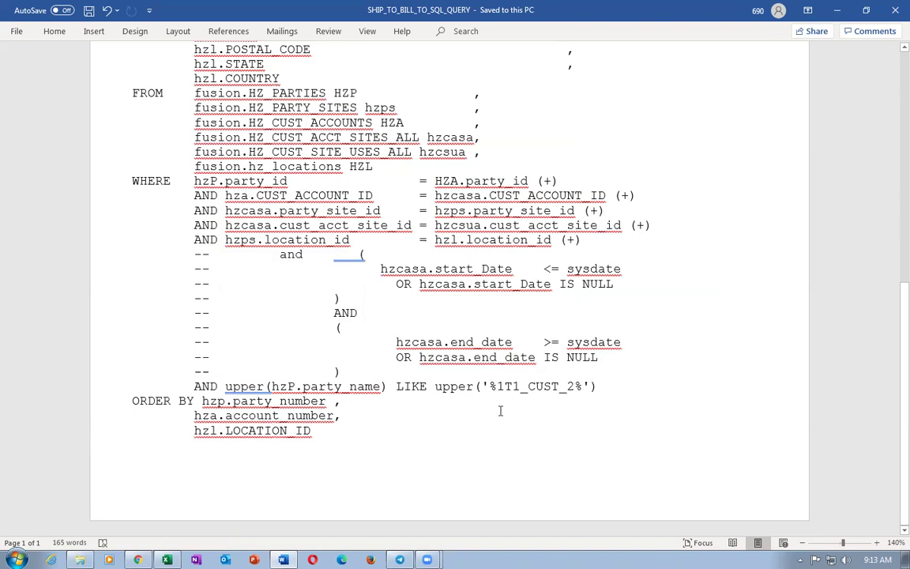
click(350, 416)
key(ctrl+a)
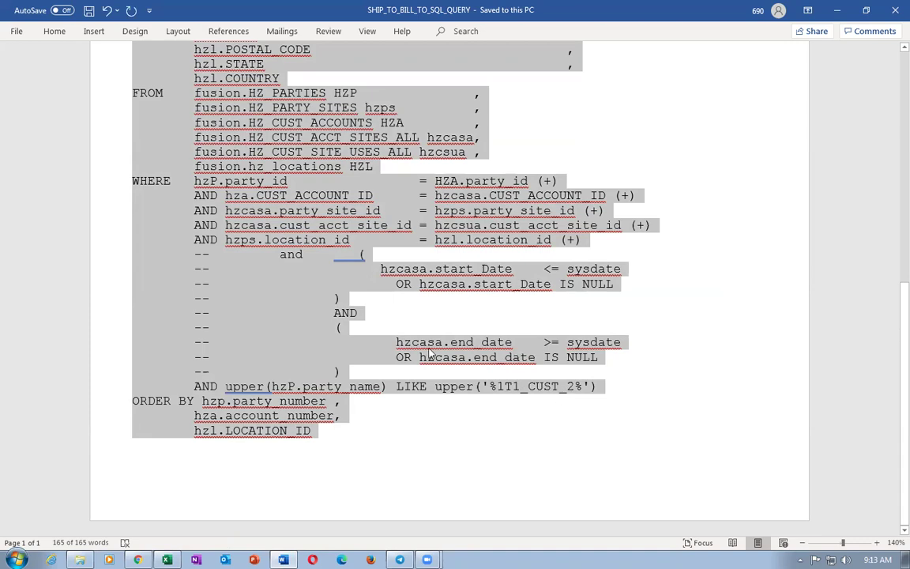
scroll(433, 347, up, 10)
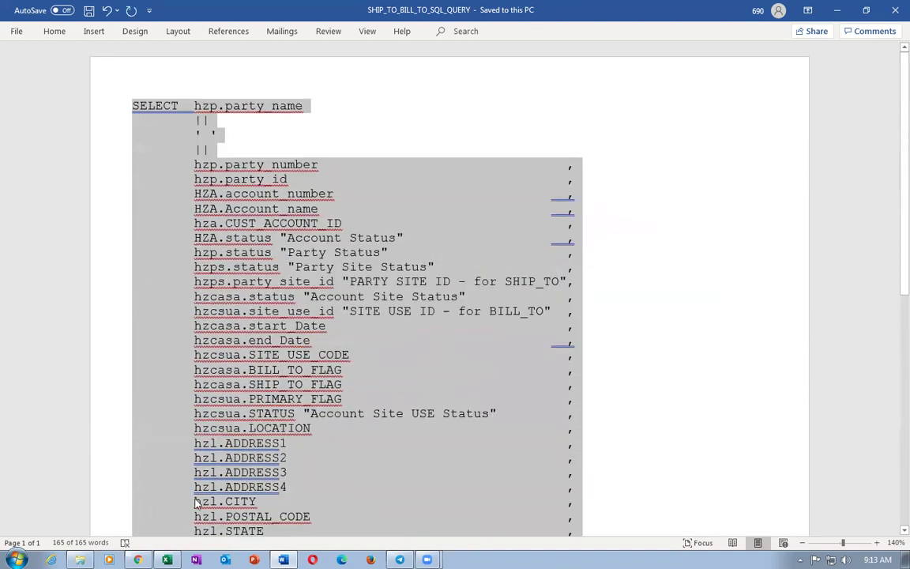
- Switch to Oracle Fusion in Chrome, return to the home page and open the Reports and Analytics work area
key(alt+Tab)
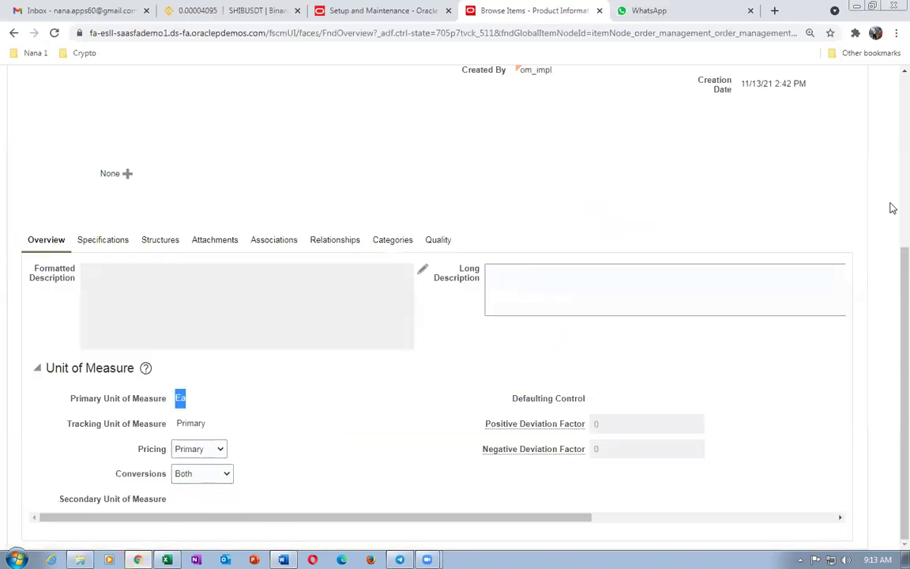
scroll(890, 264, up, 4)
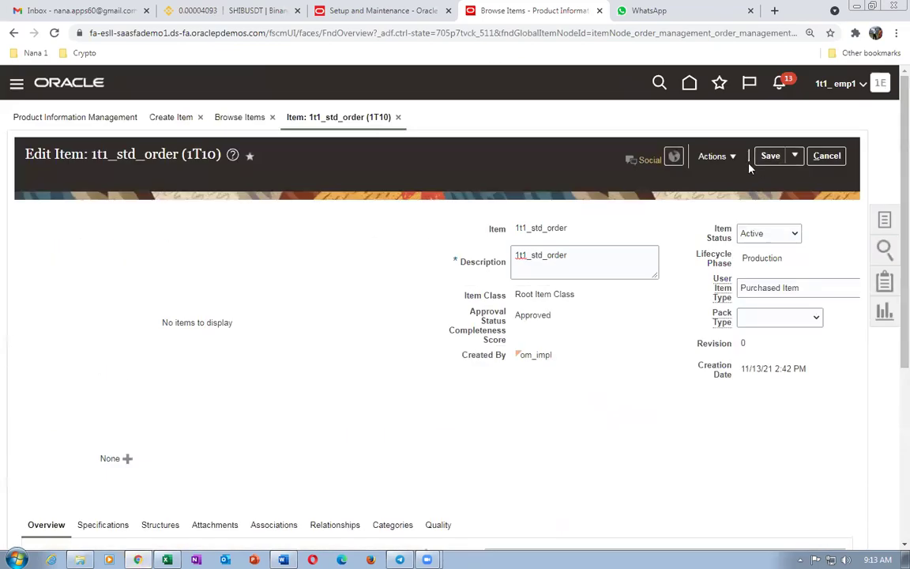
click(689, 82)
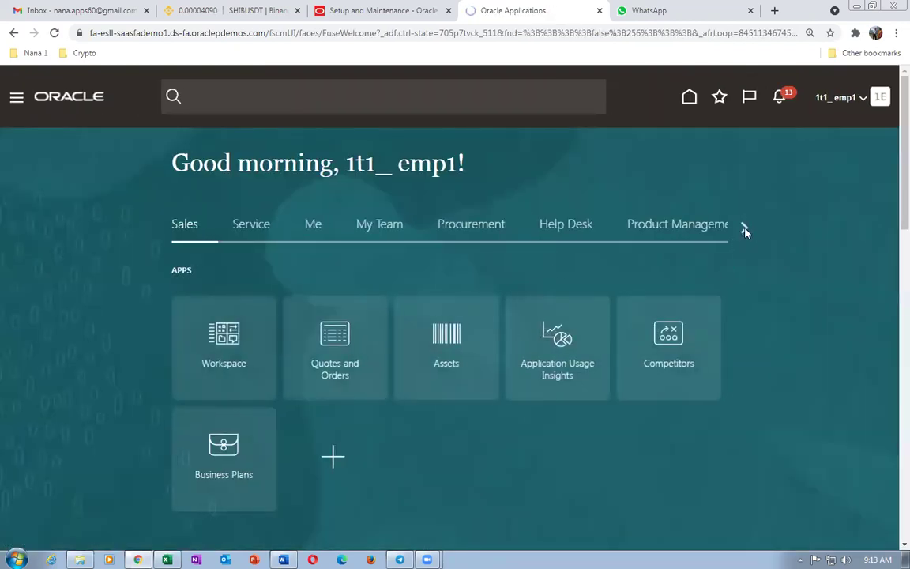
click(745, 230)
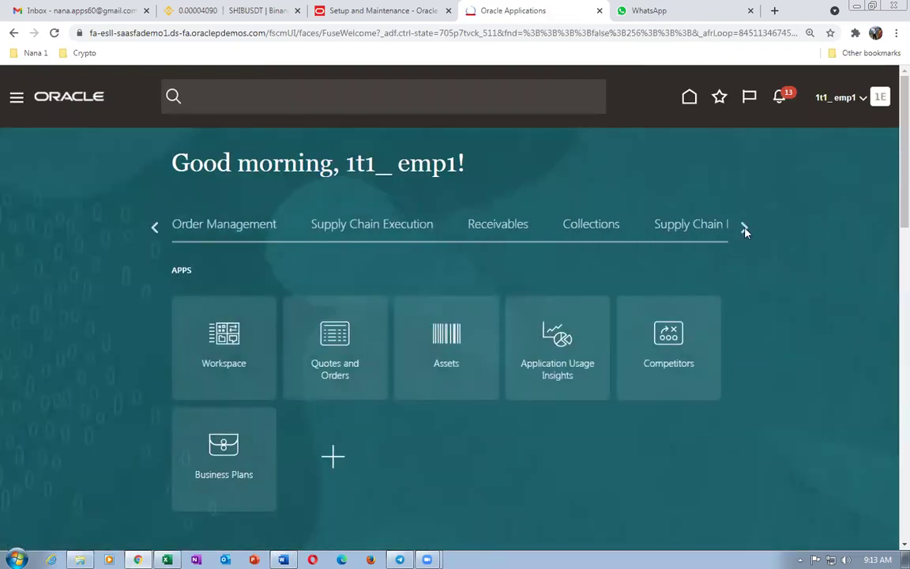
click(745, 230)
click(745, 229)
click(745, 230)
click(745, 230)
click(745, 229)
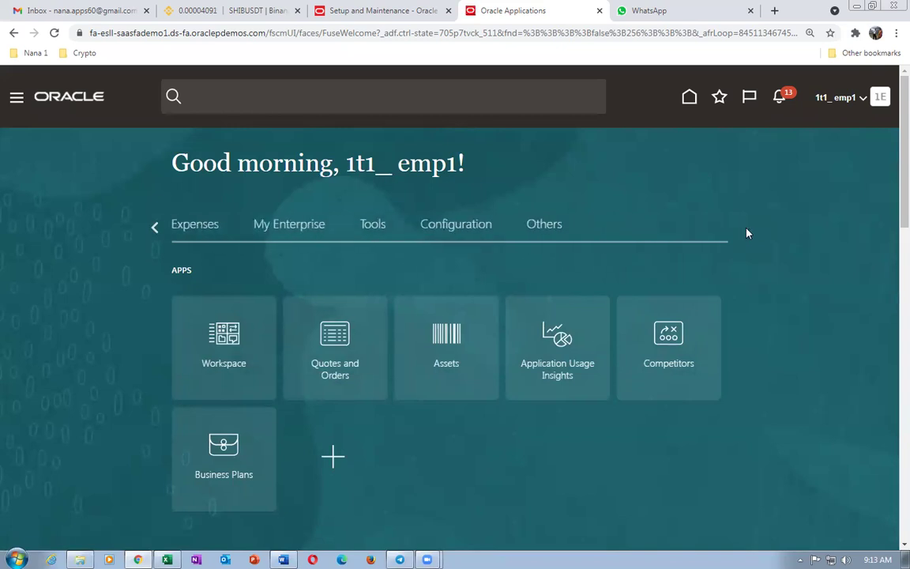
click(372, 227)
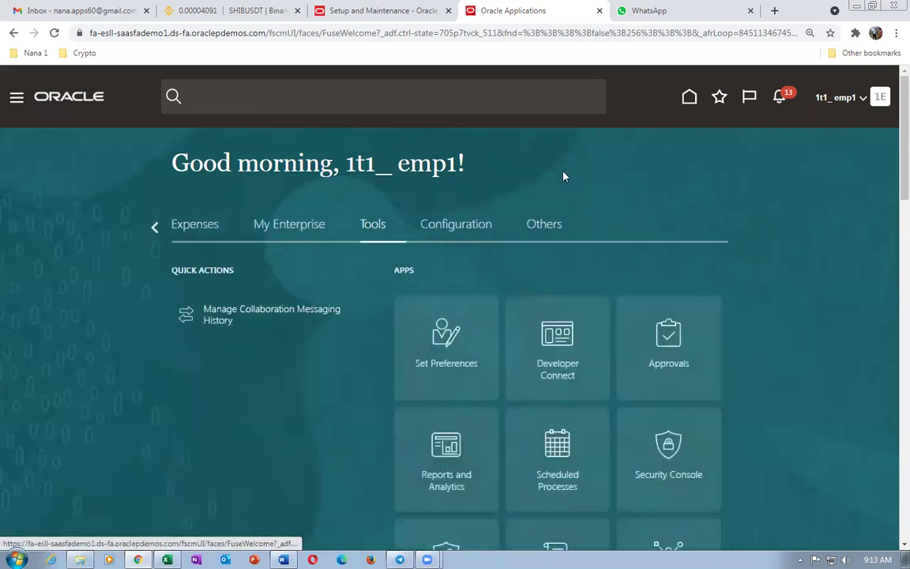
scroll(812, 412, down, 2)
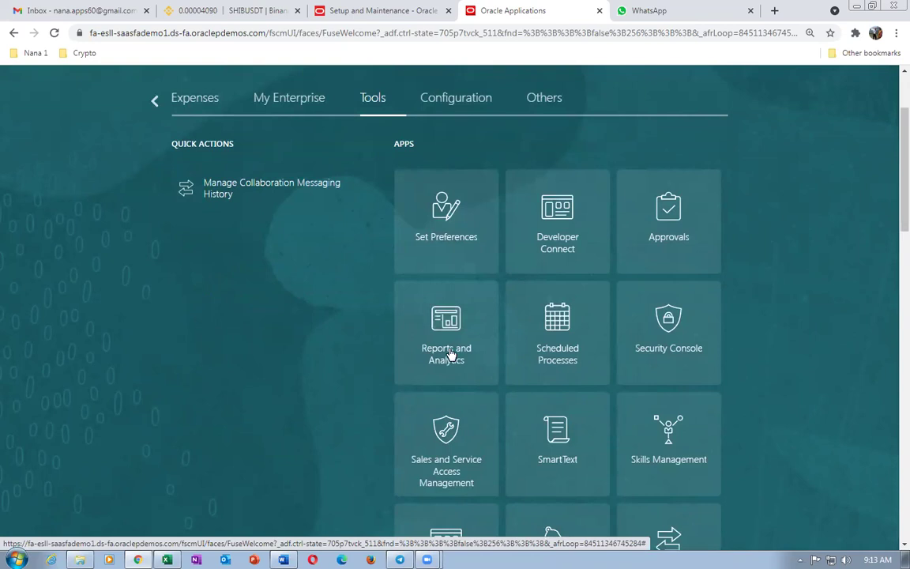
click(450, 356)
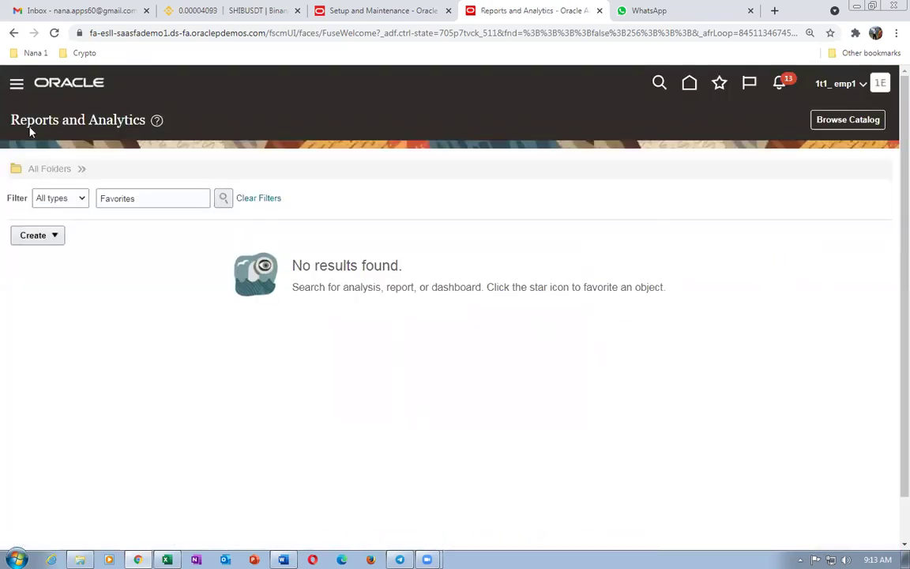
- Open the Oracle BI catalog from the Reports and Analytics page
drag(18, 118, 134, 134)
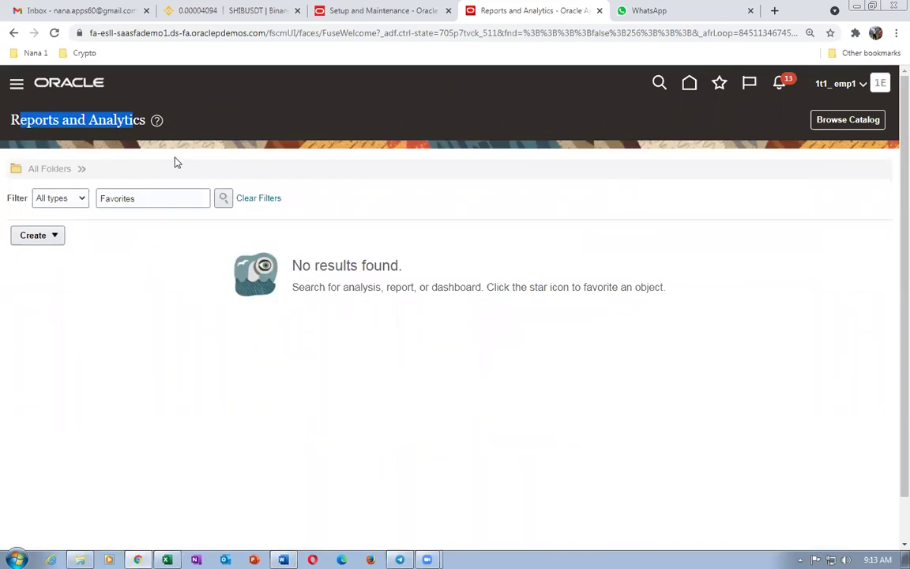
click(250, 126)
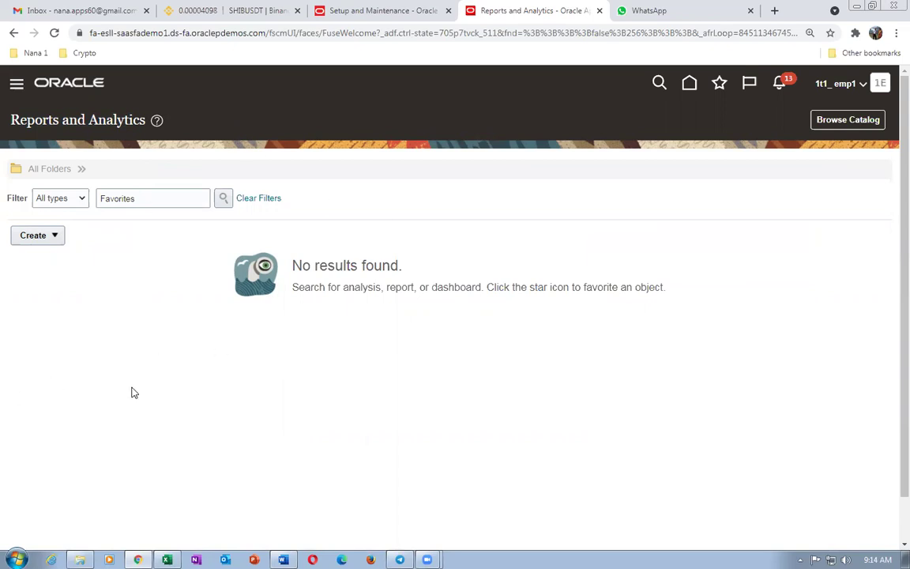
drag(9, 120, 105, 134)
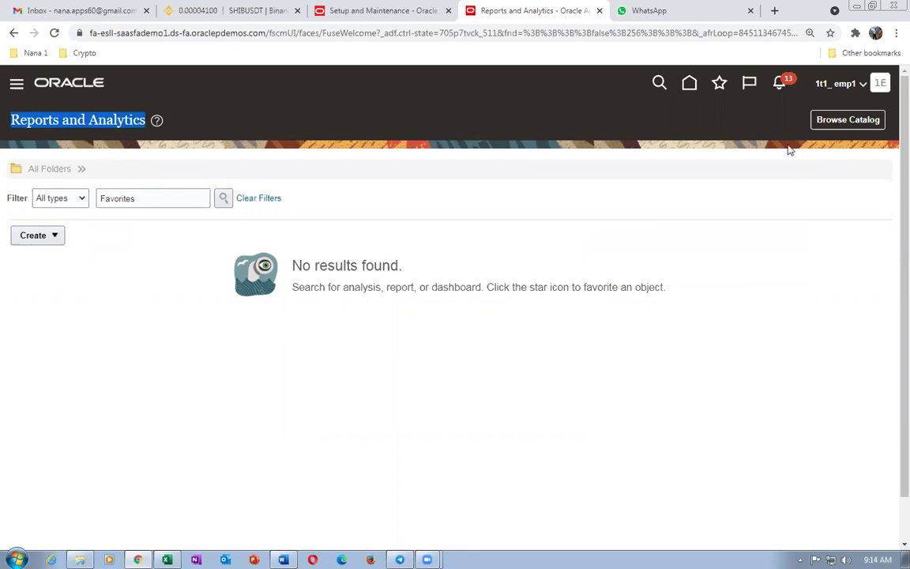
click(862, 121)
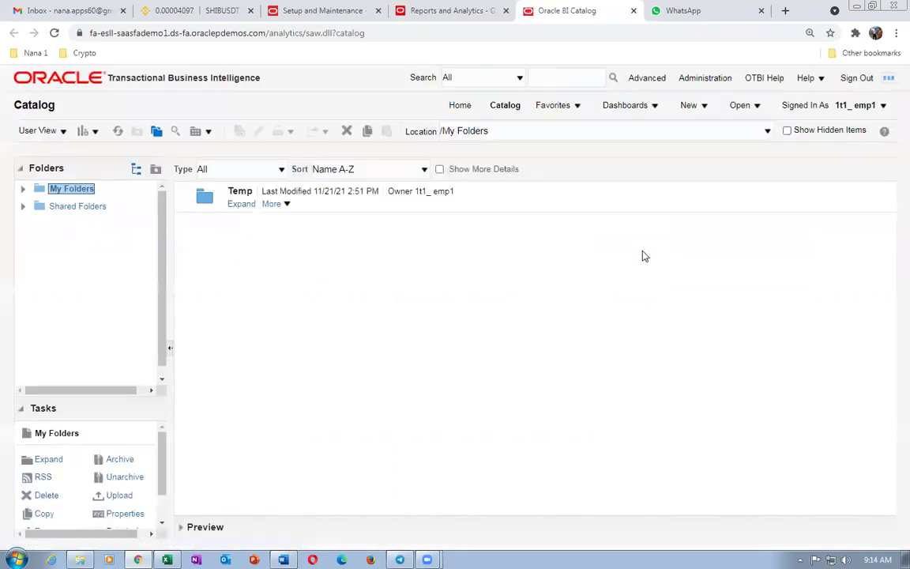
- Create a new data model and start a SQL Query data set in it
click(689, 110)
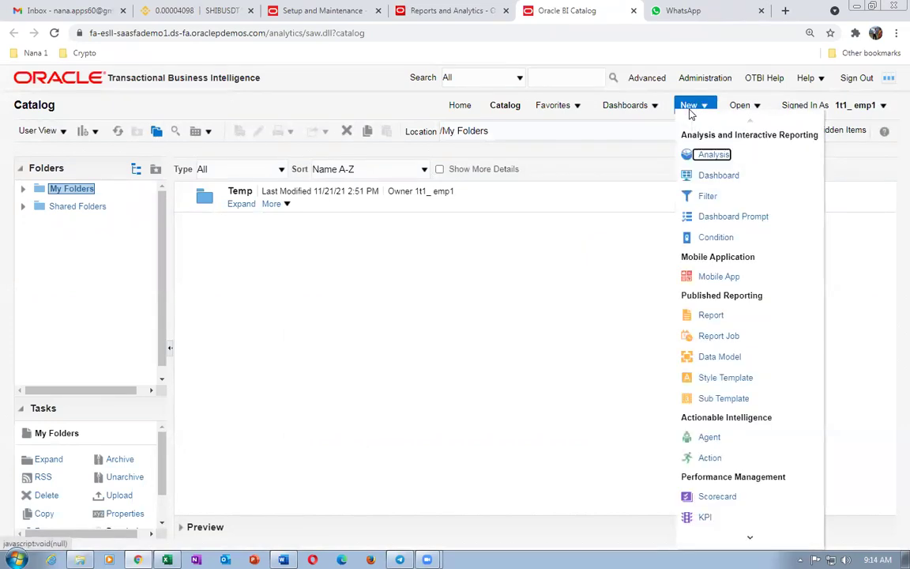
click(719, 358)
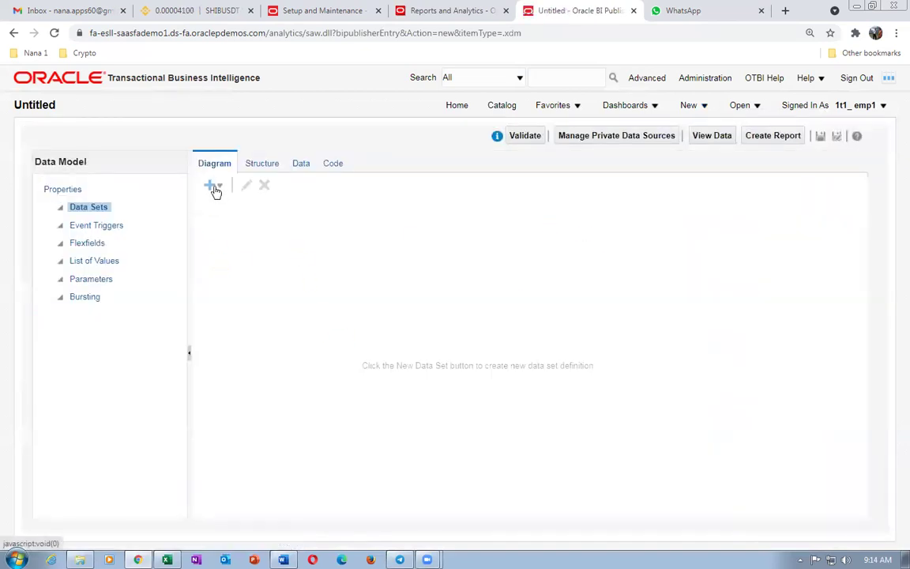
click(215, 188)
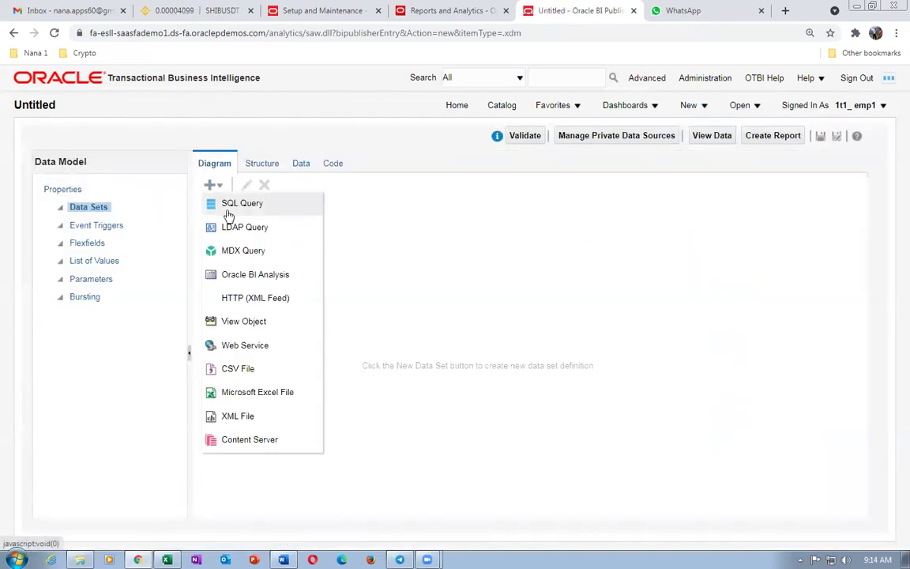
click(231, 205)
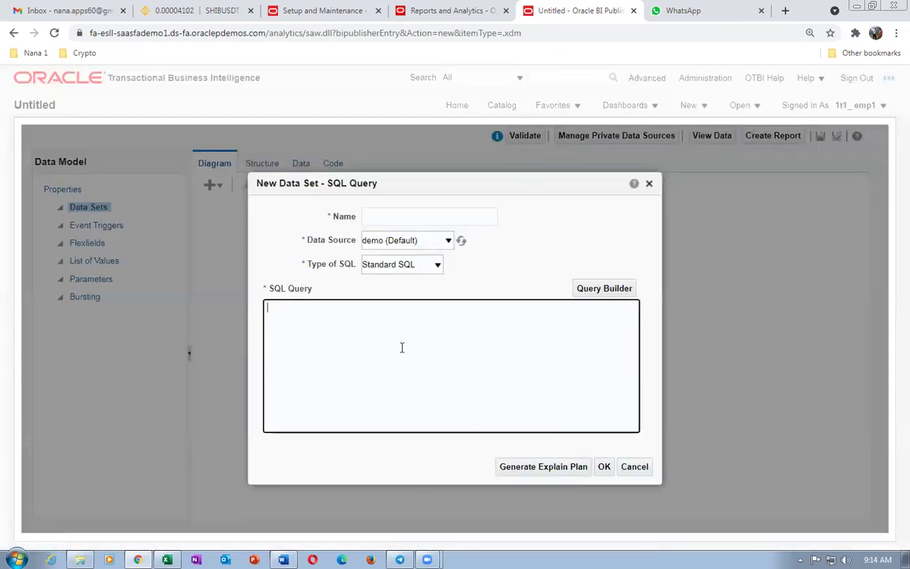
- Paste the copied customer site query, name the data set test 2, set its data source to ApplicationDB_FSCM and create it
key(ctrl+v)
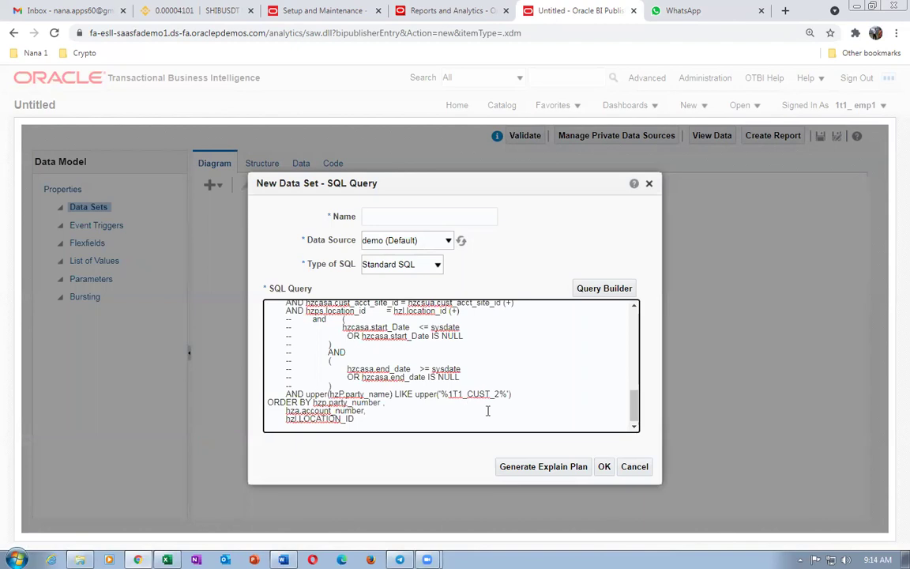
click(381, 222)
text(test 2)
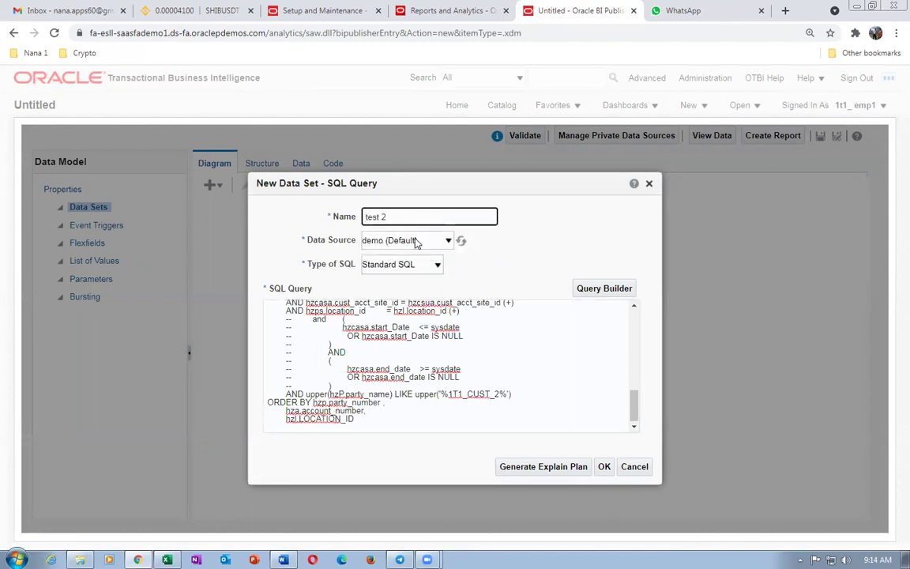
key(Tab)
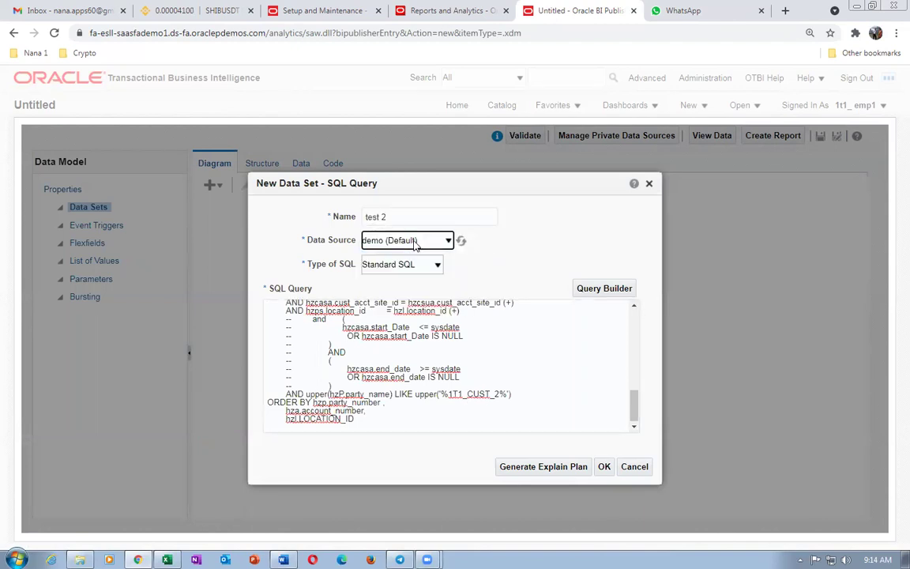
click(414, 242)
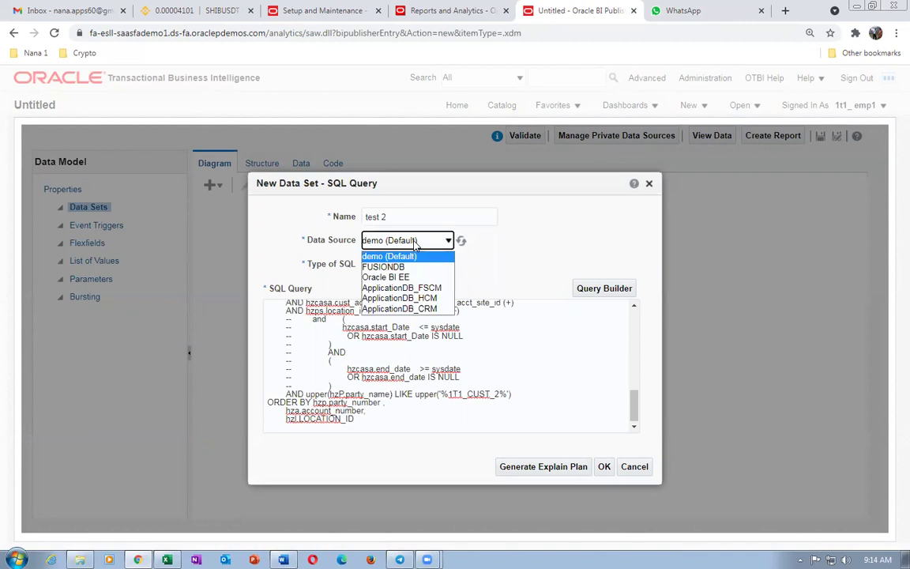
click(427, 290)
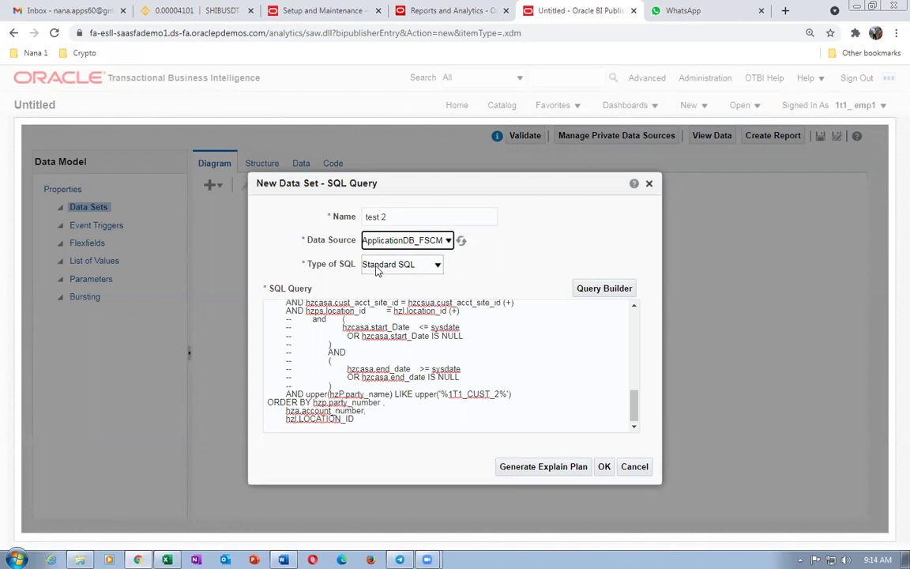
click(605, 467)
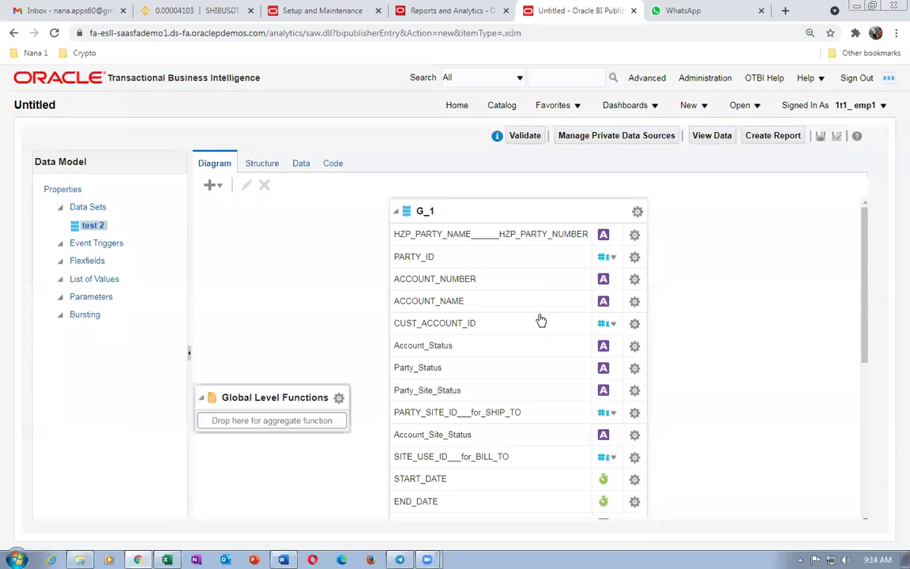
- Run the test 2 data set to view its data and show the output as a table
click(300, 166)
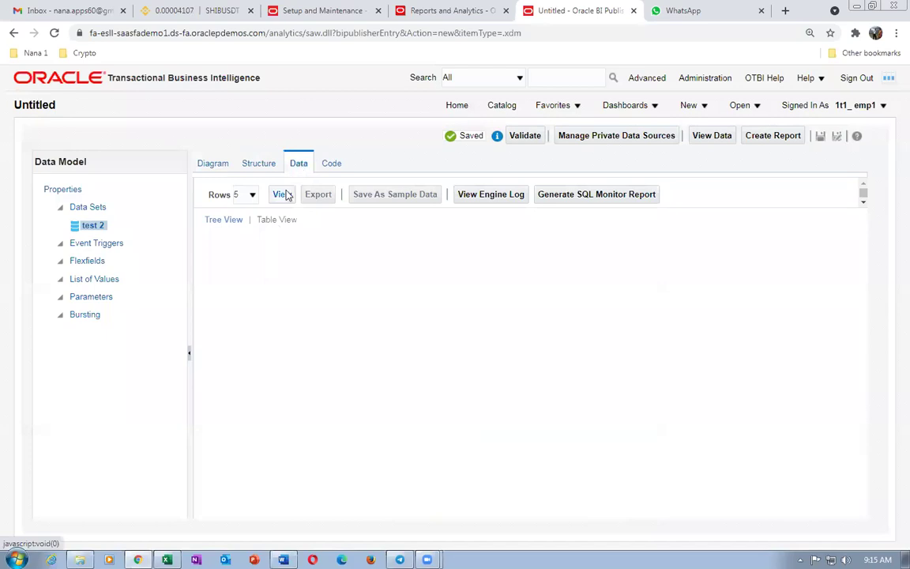
click(280, 197)
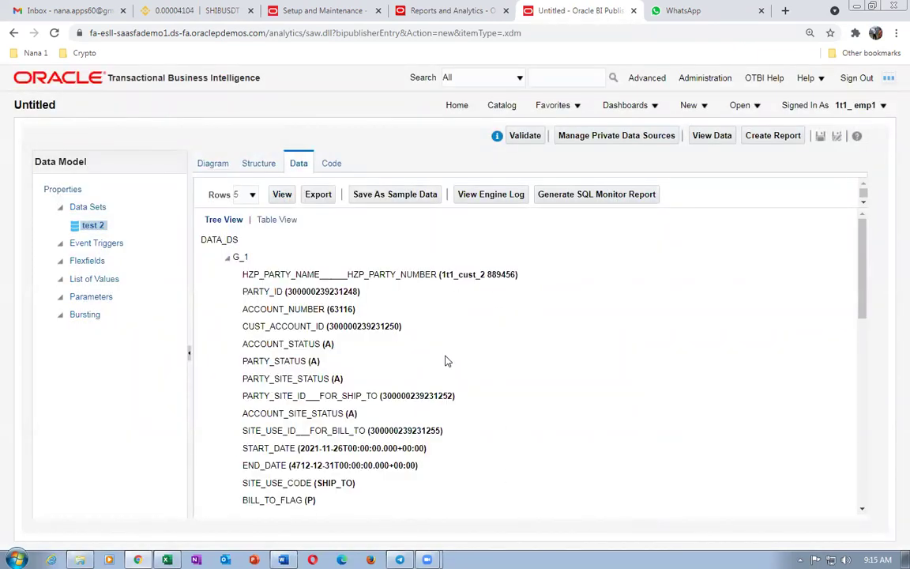
scroll(419, 342, down, 3)
scroll(419, 342, down, 1)
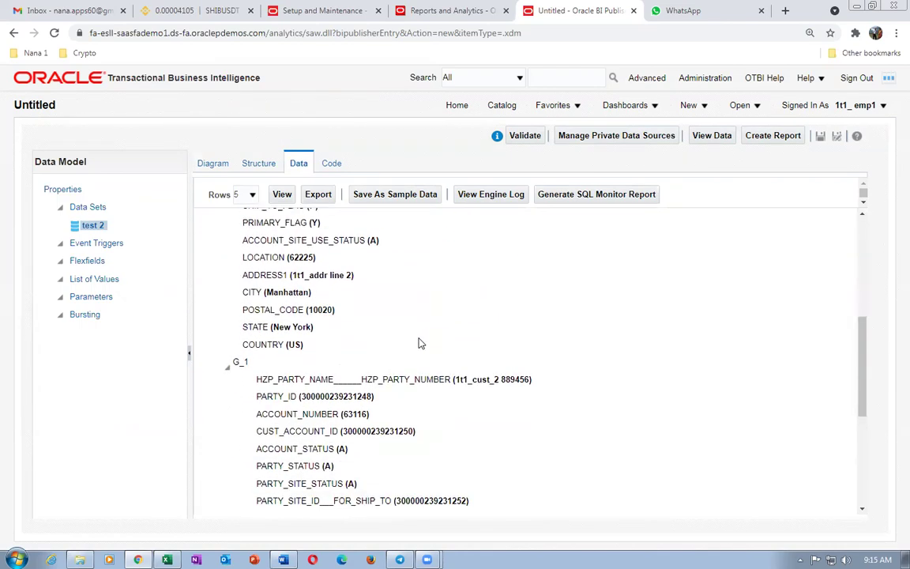
scroll(392, 395, down, 2)
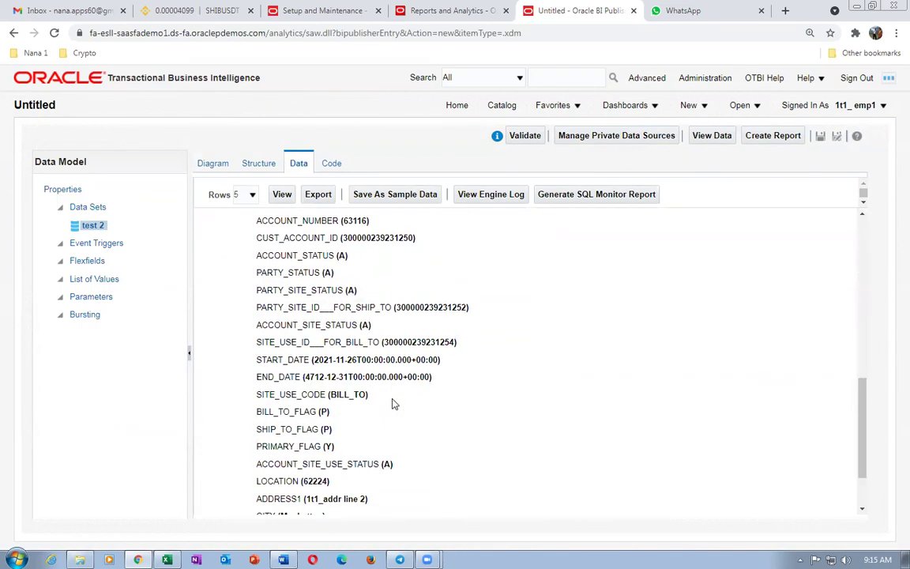
scroll(392, 403, up, 6)
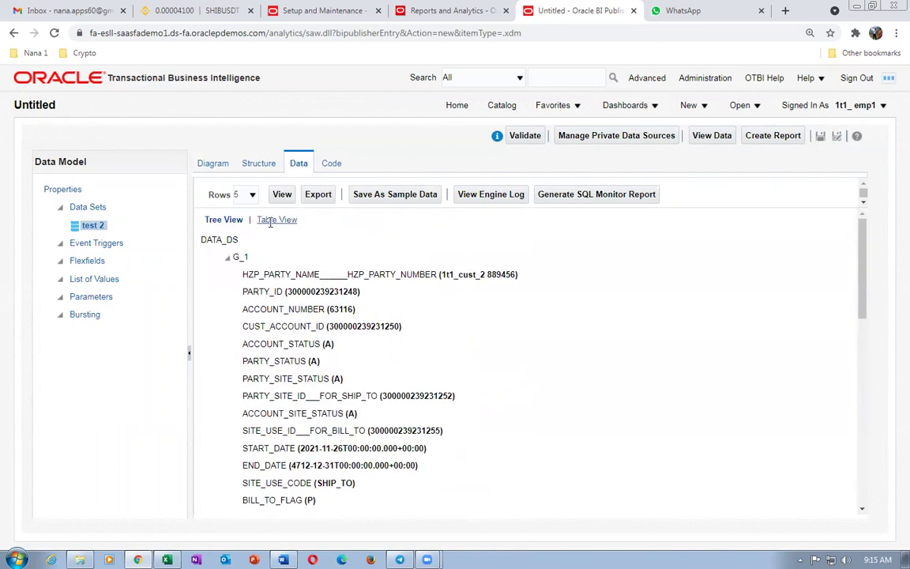
click(271, 220)
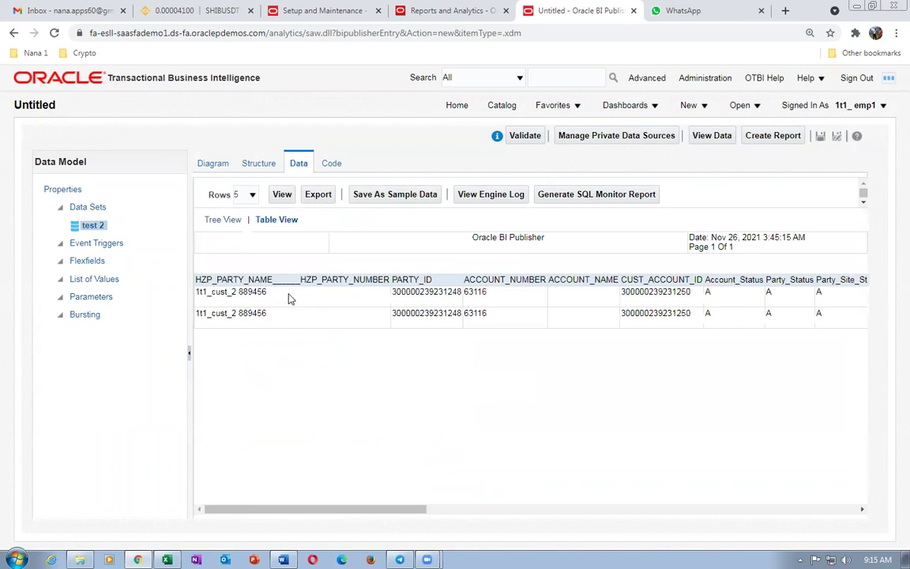
- Copy the PARTY_SITE_ID___for_SHIP_TO value from the first result row and paste it into cell E8 of the Import_Details workbook in Excel
drag(301, 509, 412, 510)
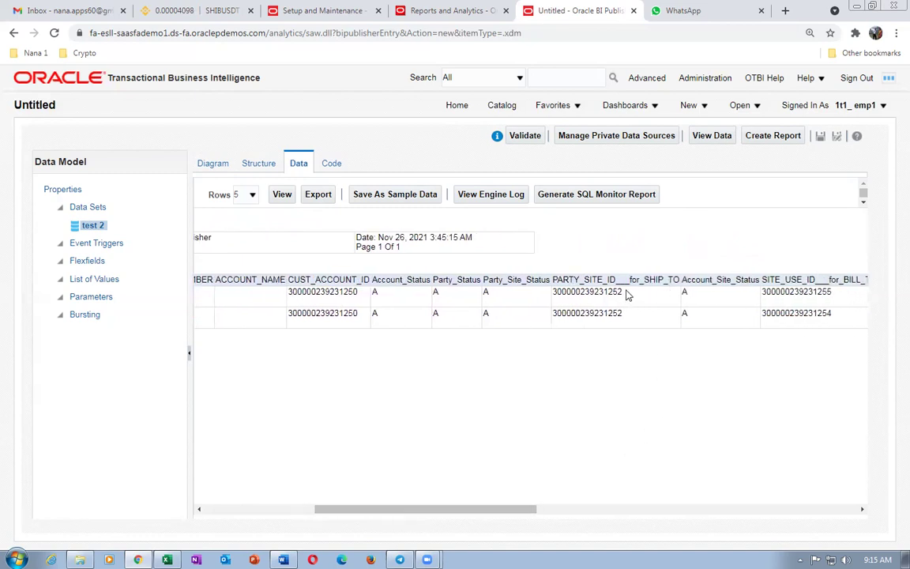
drag(553, 290, 629, 304)
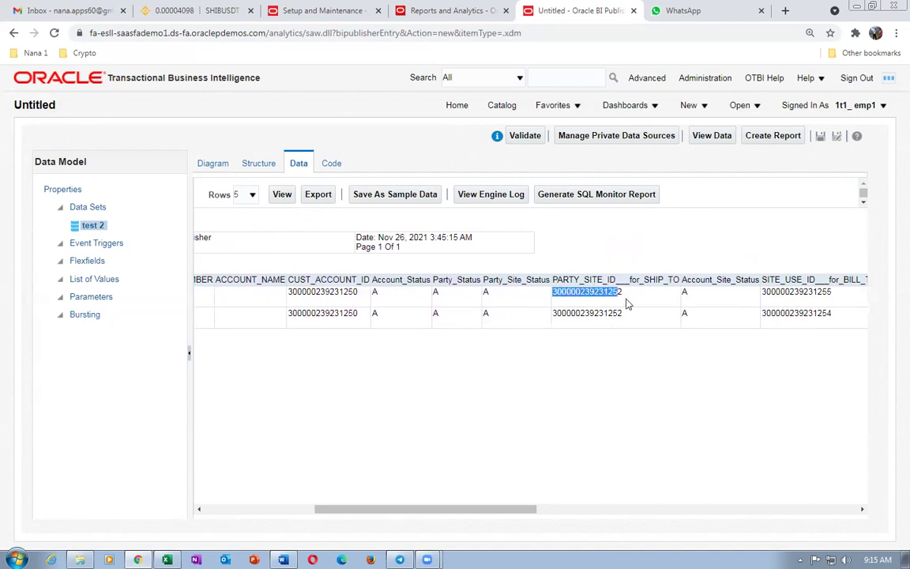
key(alt+Tab)
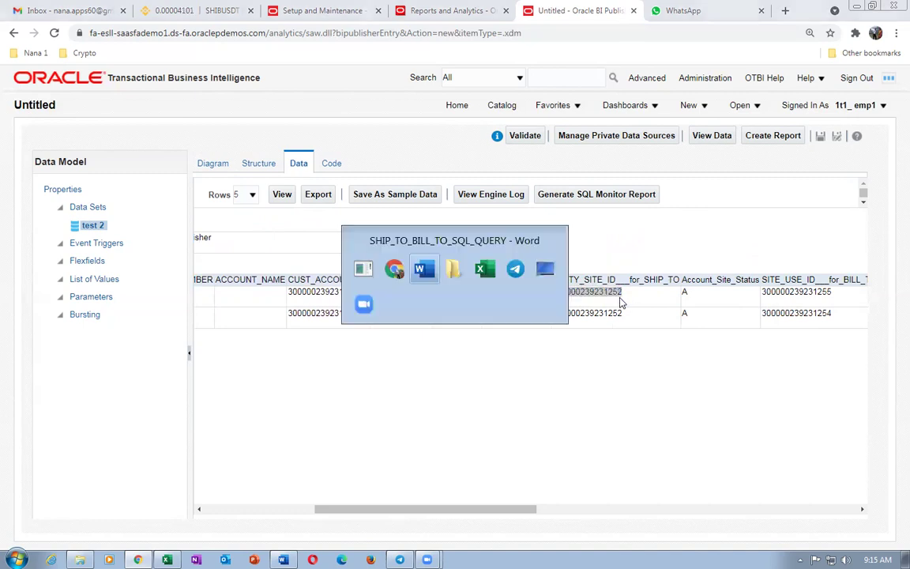
key(alt+Tab)
key(alt+Tab)
key(alt+Tab)
key(alt+Tab)
click(428, 282)
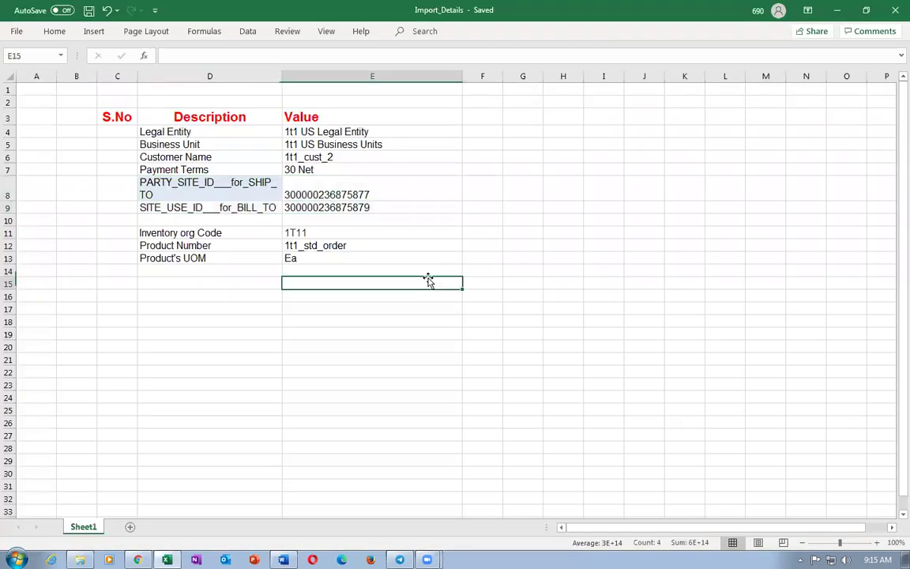
click(355, 194)
key(ctrl+v)
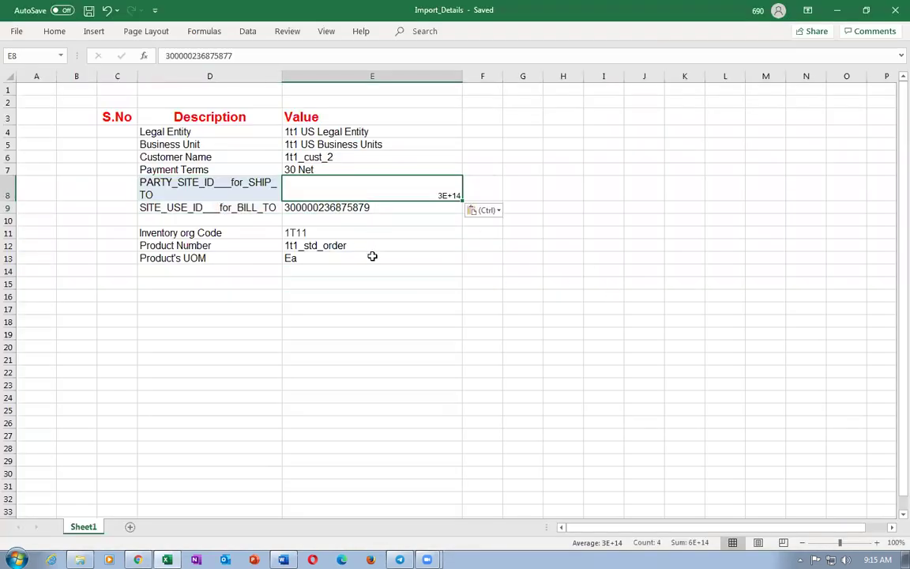
- Format cells E8:E9 with the site IDs as Number with 0 decimal places
right_click(344, 193)
key(Escape)
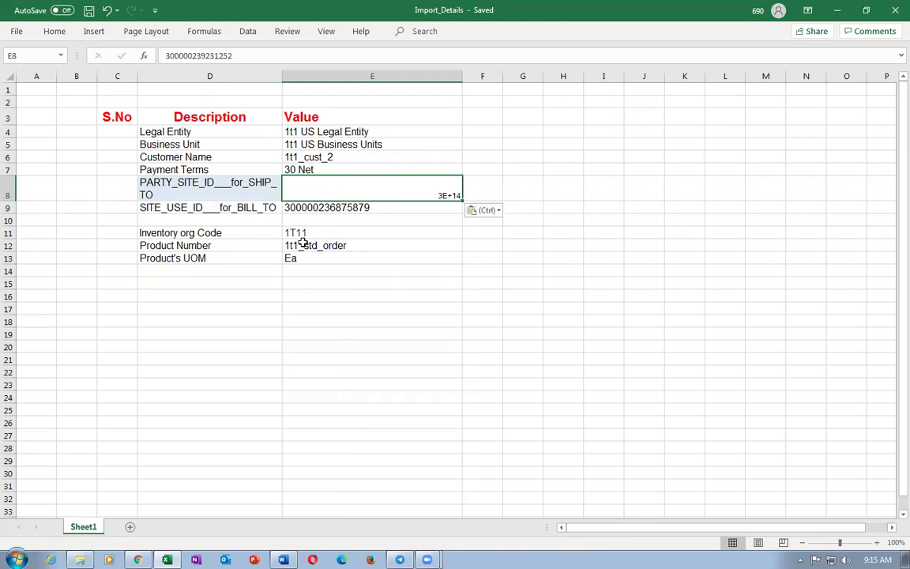
drag(317, 185, 322, 212)
right_click(327, 194)
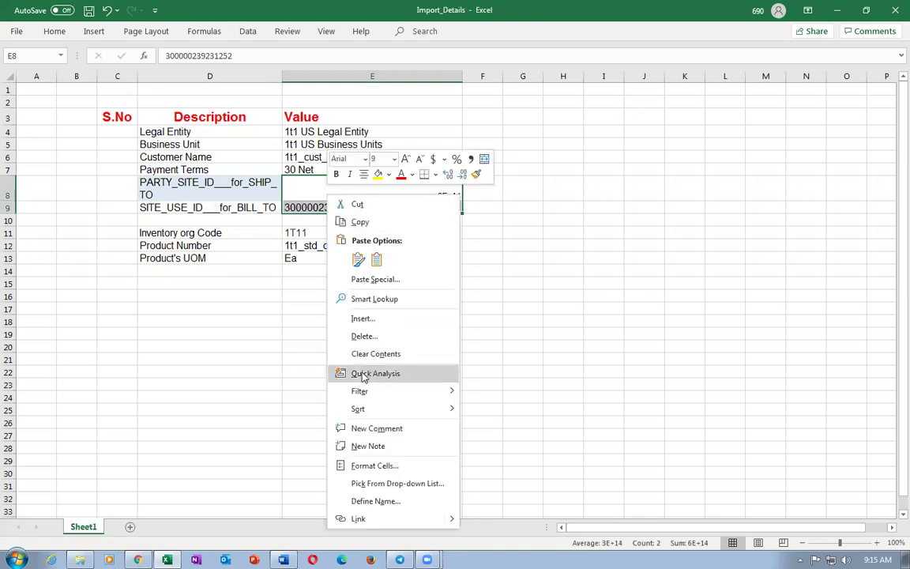
click(353, 467)
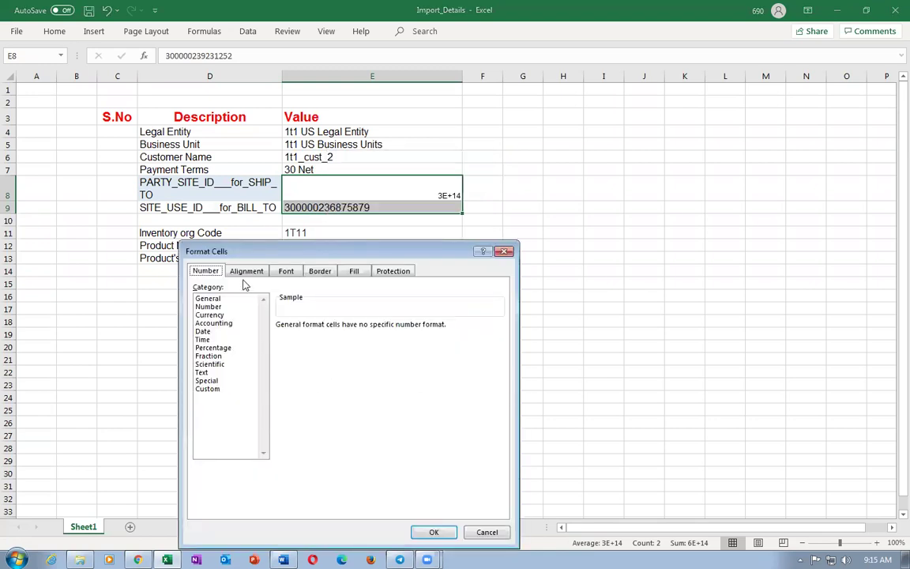
click(208, 308)
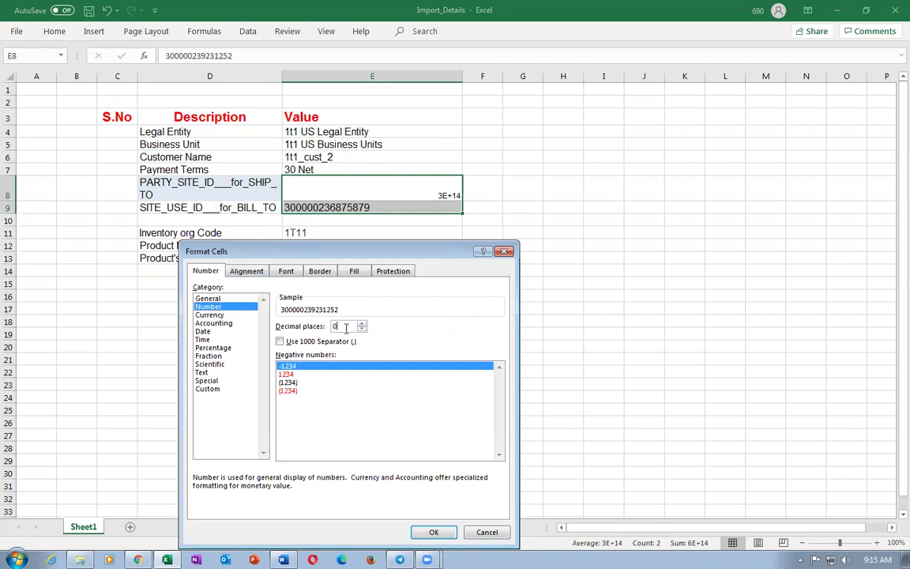
click(434, 532)
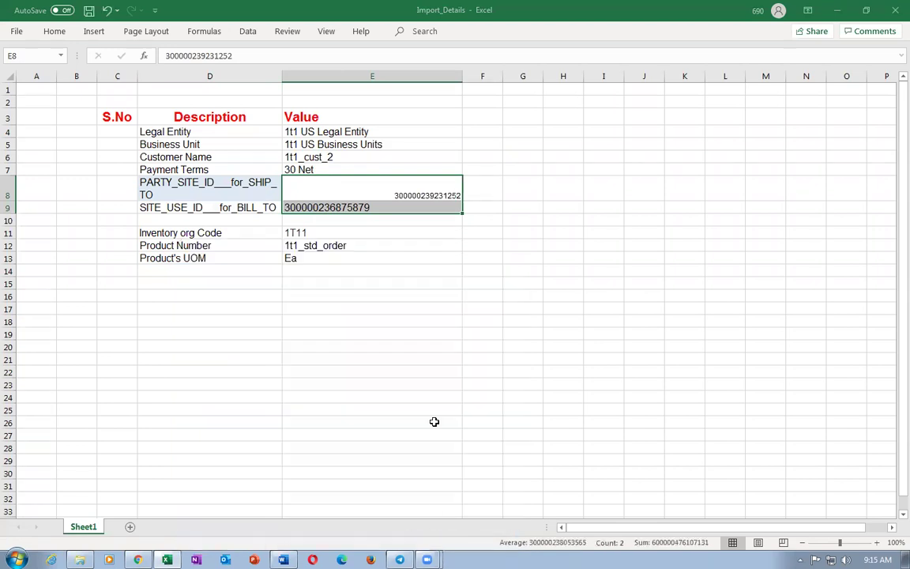
click(372, 326)
- Left-align the entries of the Value column in cells E4:E13
click(335, 185)
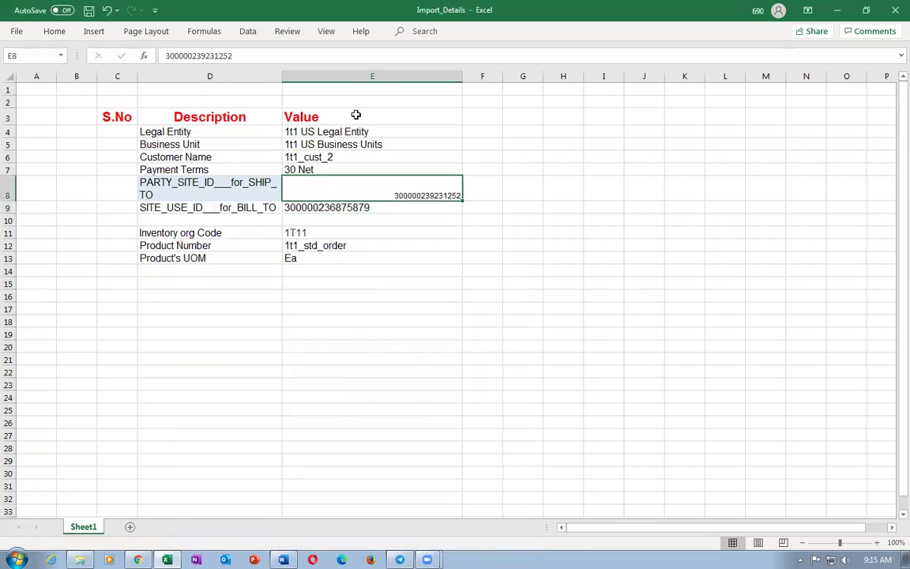
drag(331, 132, 345, 258)
click(55, 31)
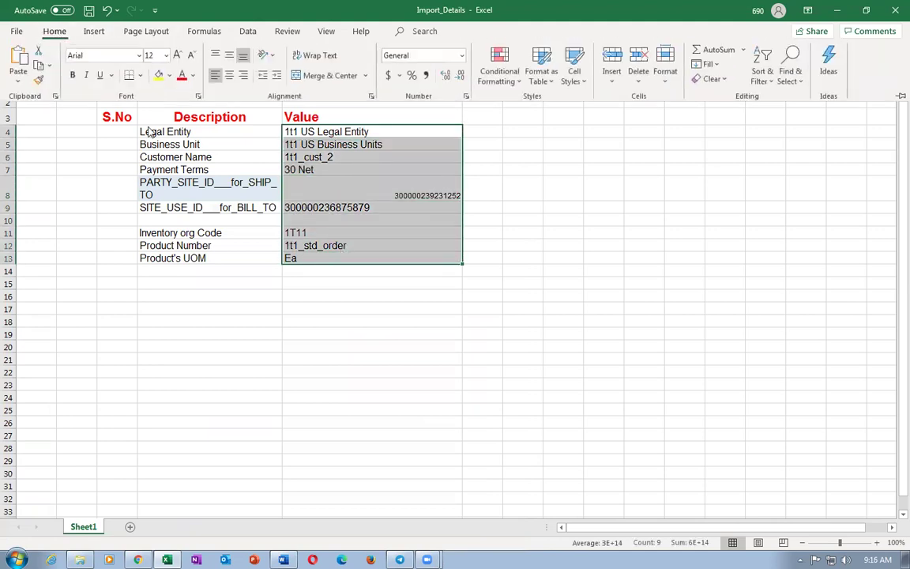
click(214, 75)
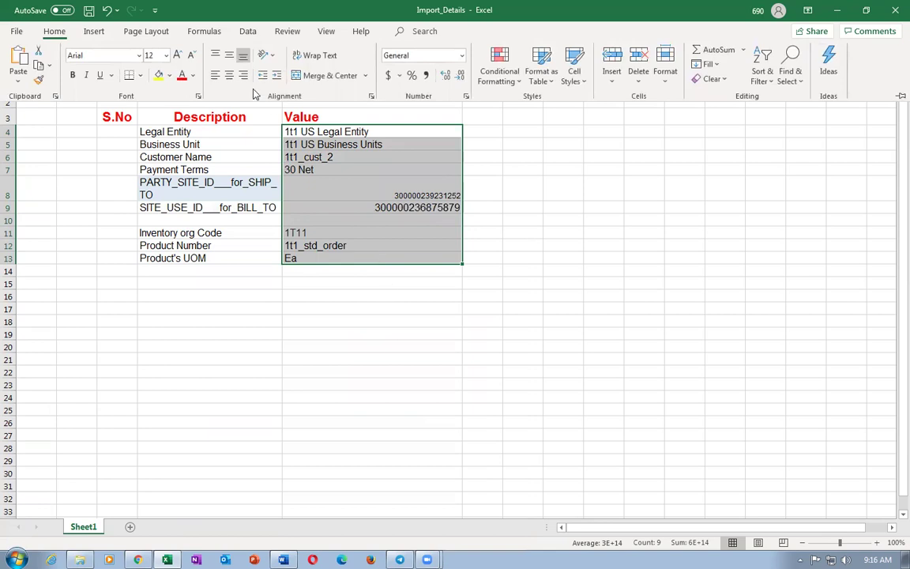
click(215, 75)
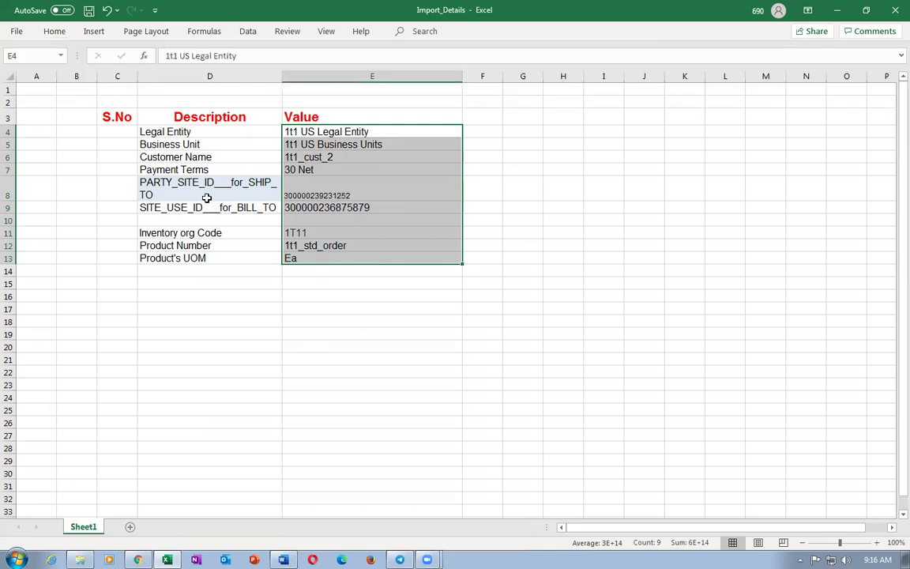
- Check the SHIP_TO and BILL_TO site ID rows and save the Import_Details workbook
click(206, 198)
click(368, 193)
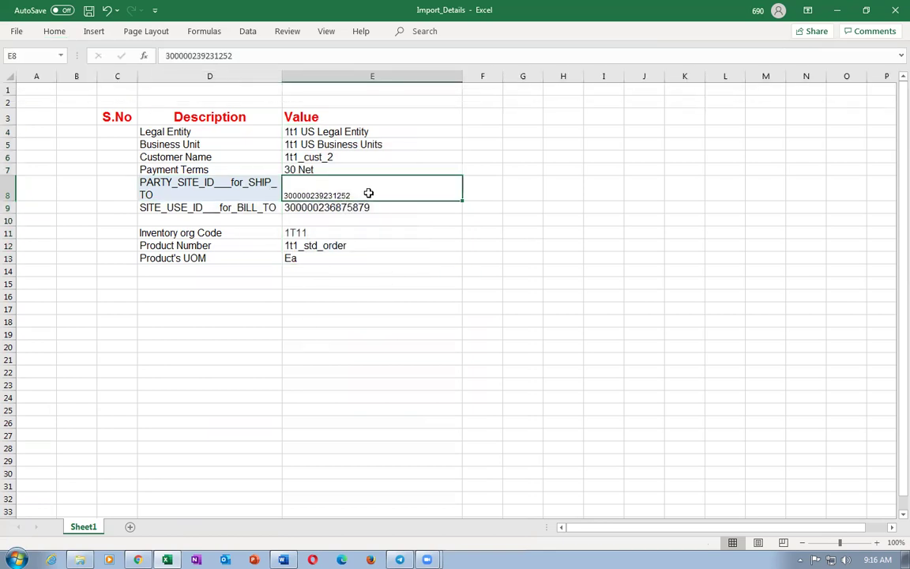
click(187, 210)
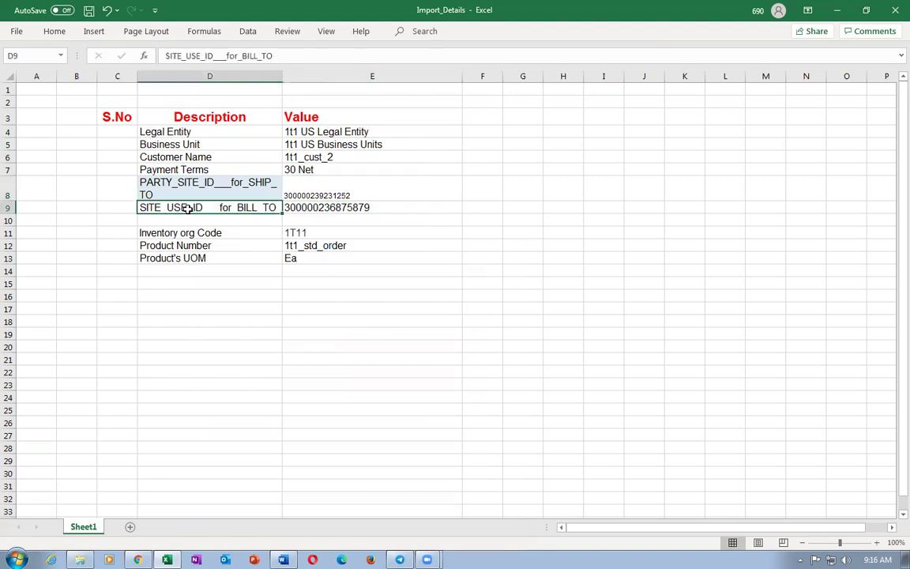
click(385, 218)
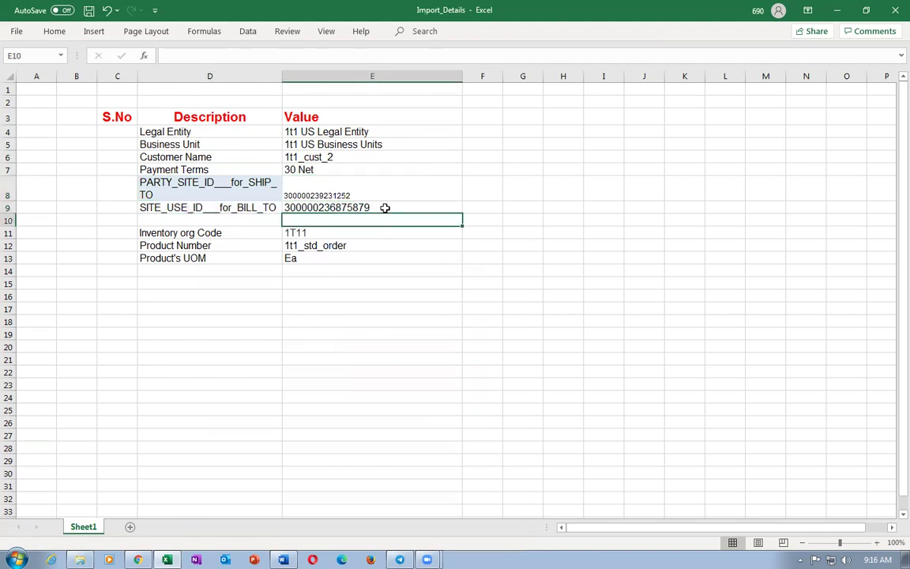
click(386, 210)
key(ctrl+s)
- Copy the SITE_USE_ID___for_BILL_TO value from the second result row in Oracle BI Publisher and paste it into cell E9 of the Import_Details workbook
key(alt+Tab)
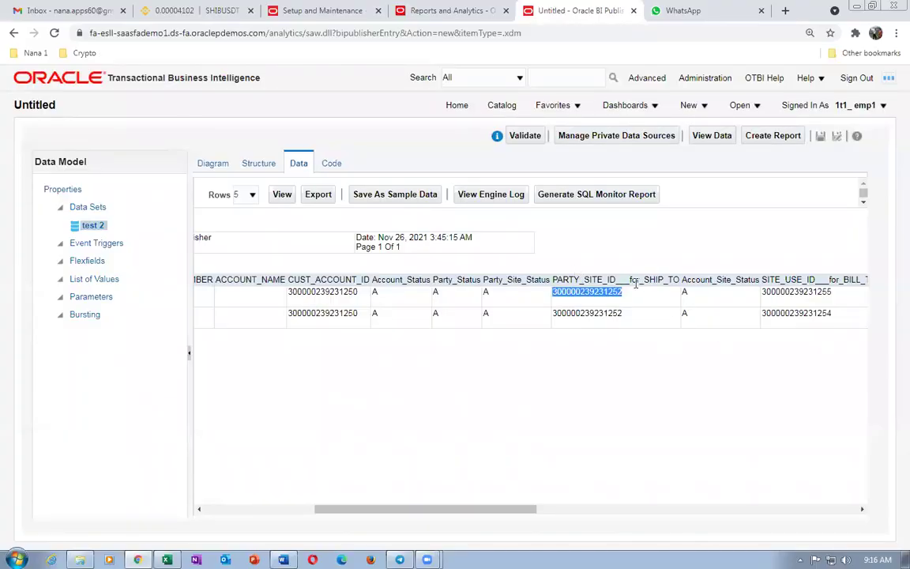
drag(484, 513, 529, 515)
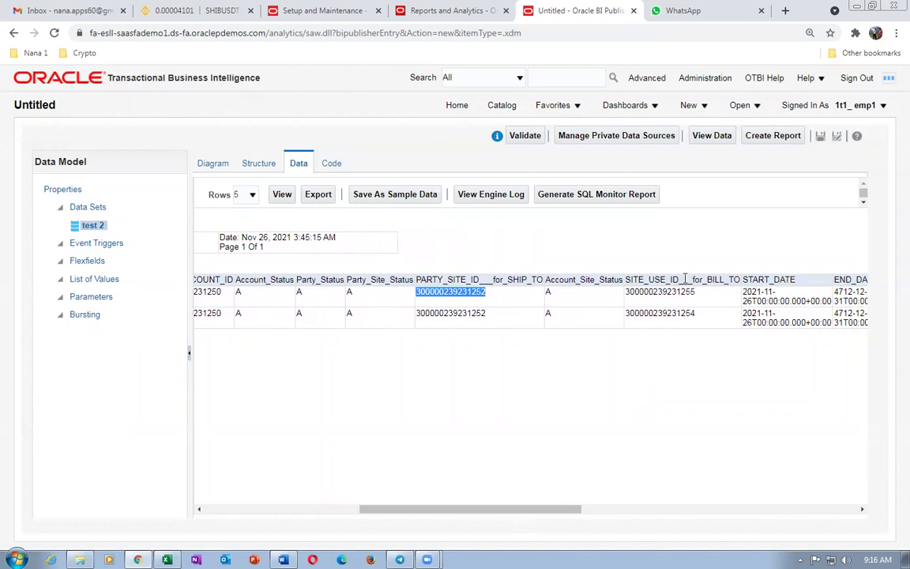
click(642, 313)
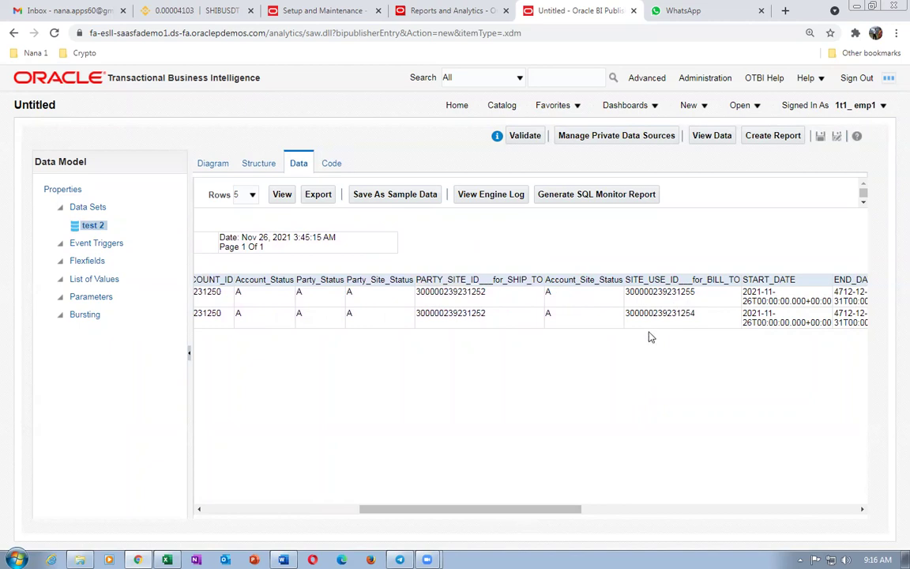
drag(627, 316, 702, 321)
key(ctrl+c)
key(alt+Tab)
key(ctrl+v)
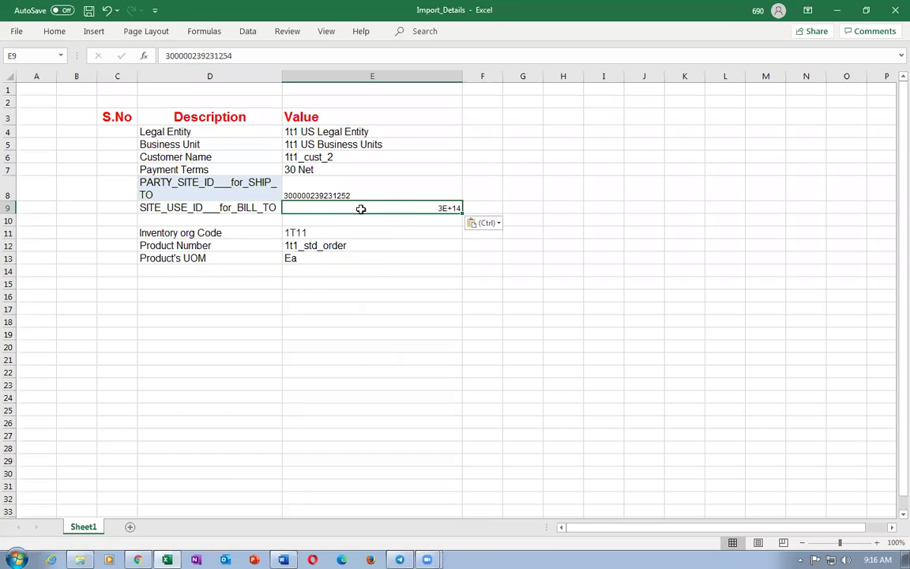
- Format the BILL_TO site ID in cell E9 as Number with 0 decimal places
right_click(360, 207)
click(416, 486)
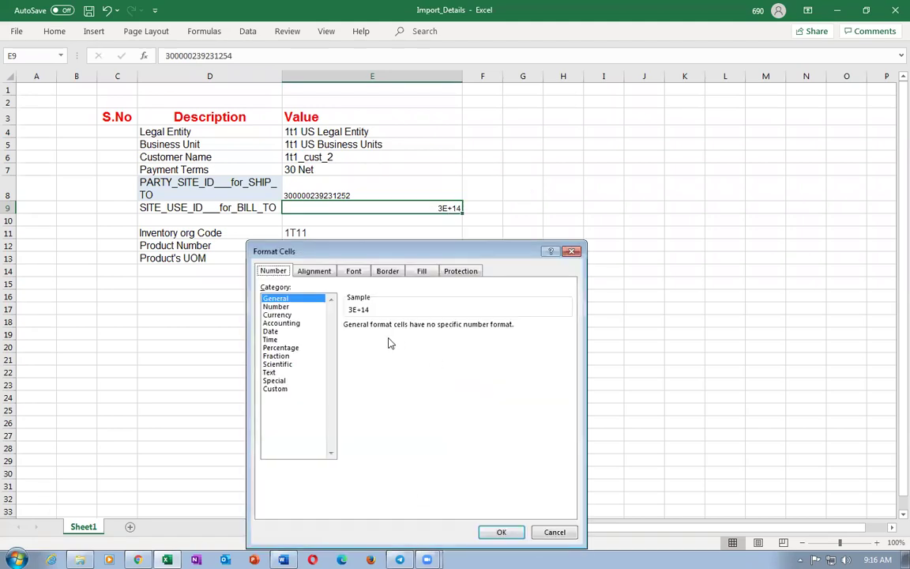
click(314, 271)
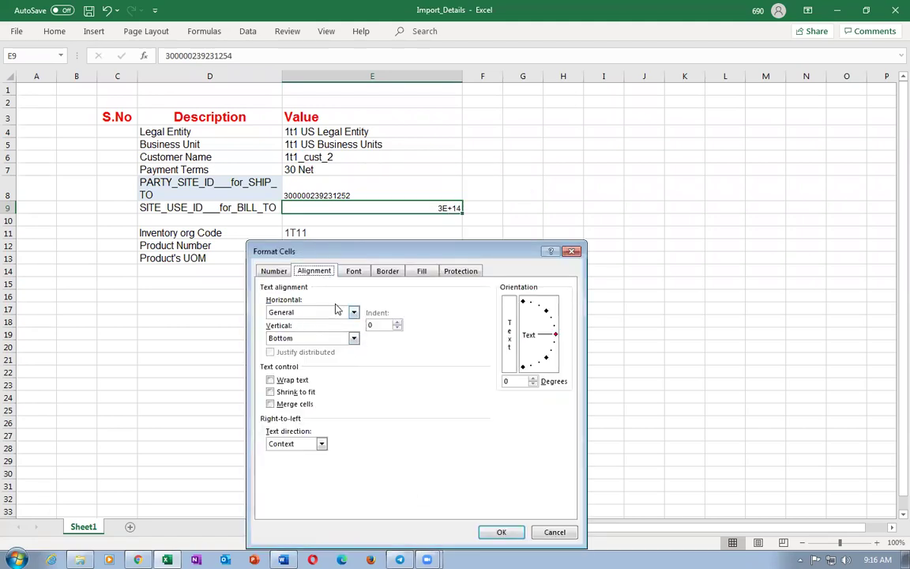
click(275, 271)
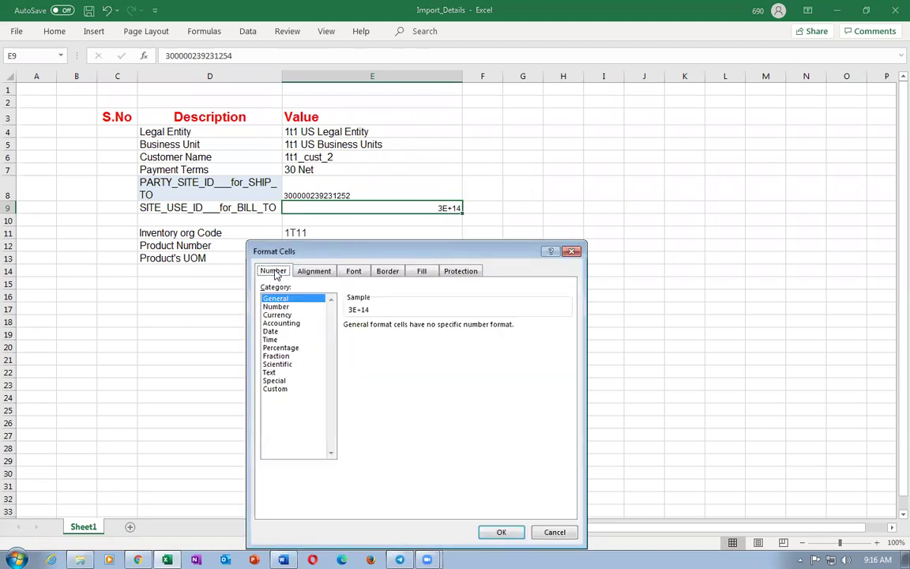
click(283, 307)
click(422, 326)
key(BackSpace)
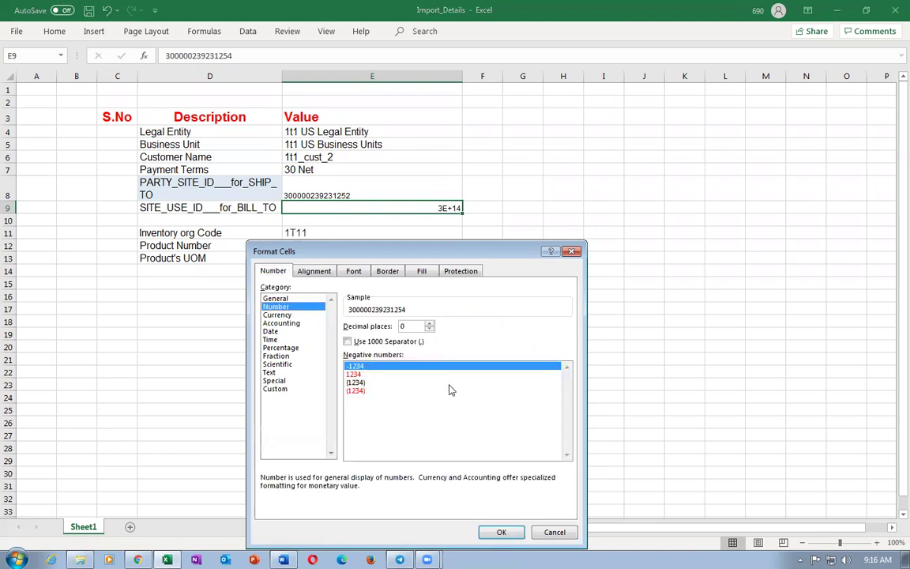
click(504, 532)
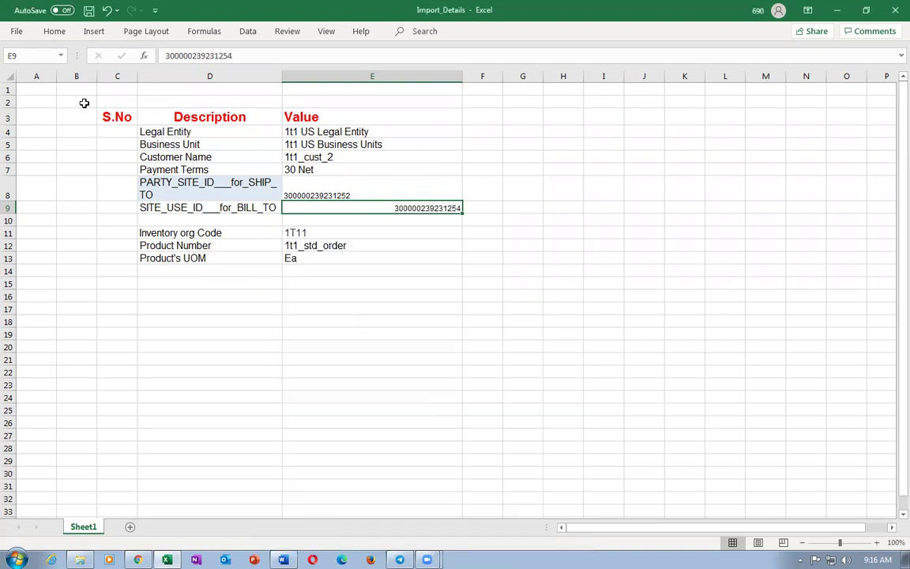
- Left-align the BILL_TO site ID in cell E9
click(54, 32)
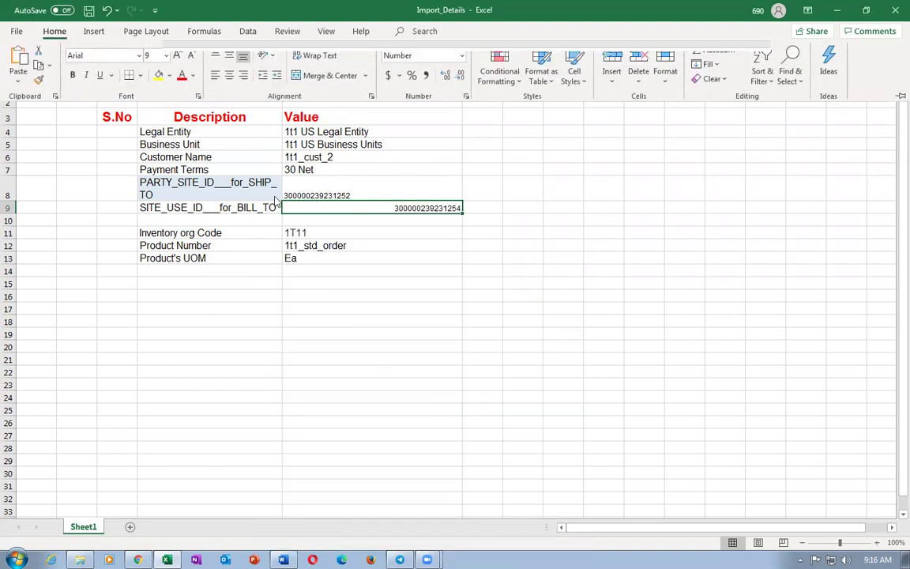
click(247, 207)
click(313, 207)
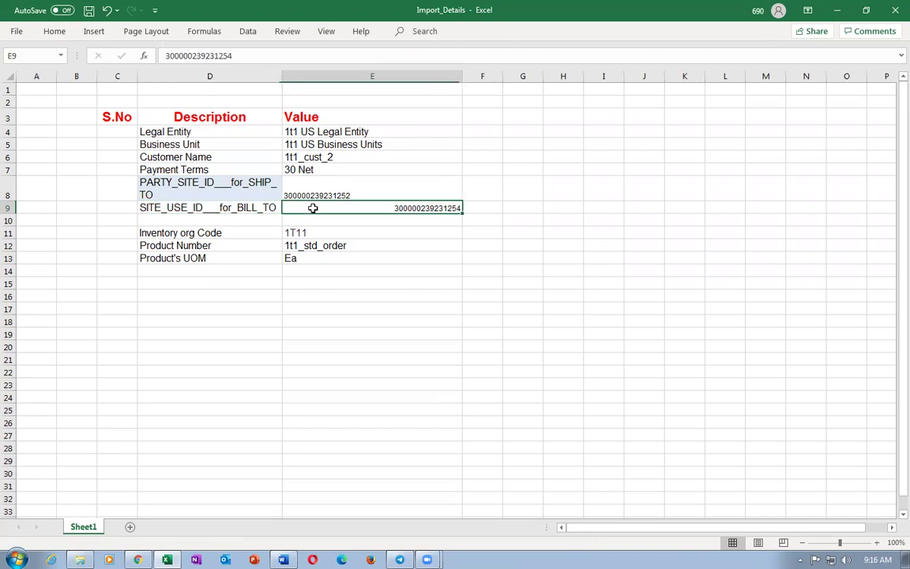
click(49, 32)
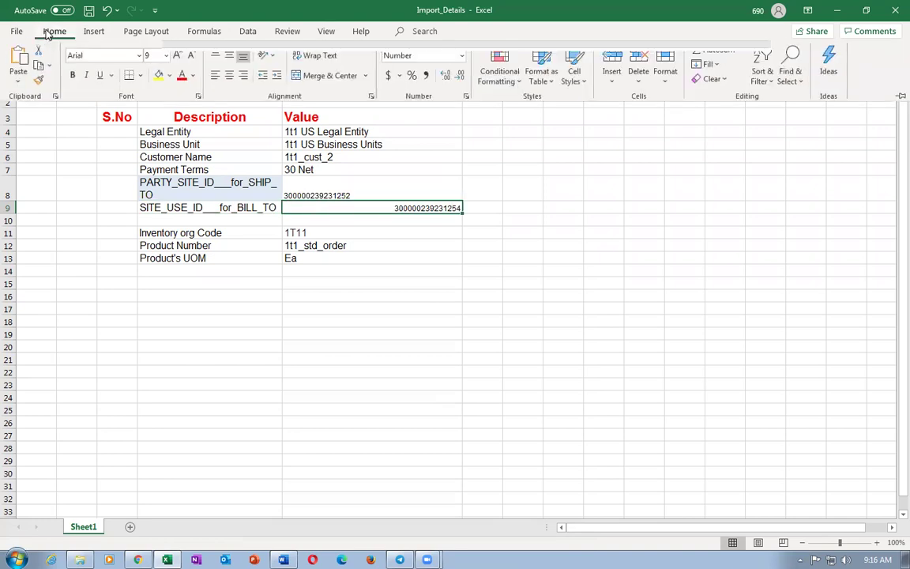
click(215, 75)
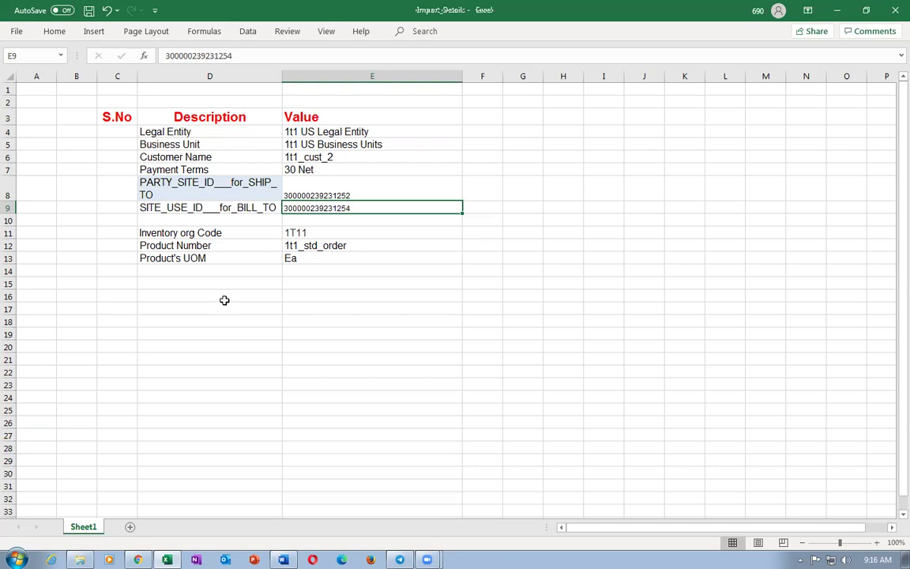
- Review the PARTY_SITE_ID___for_SHIP_TO and SITE_USE_ID___for_BILL_TO labels and their values in D8:E9
drag(206, 181, 353, 208)
click(370, 398)
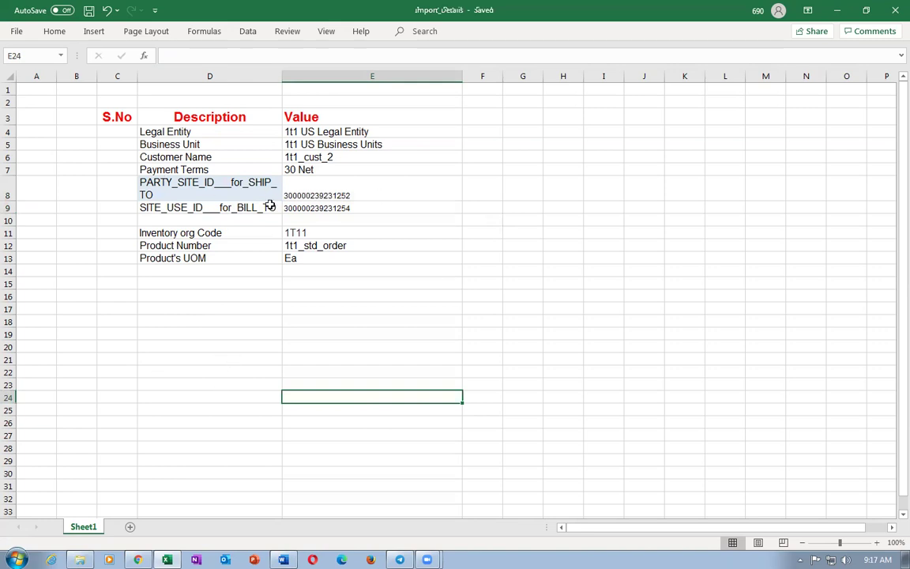
click(204, 186)
click(200, 207)
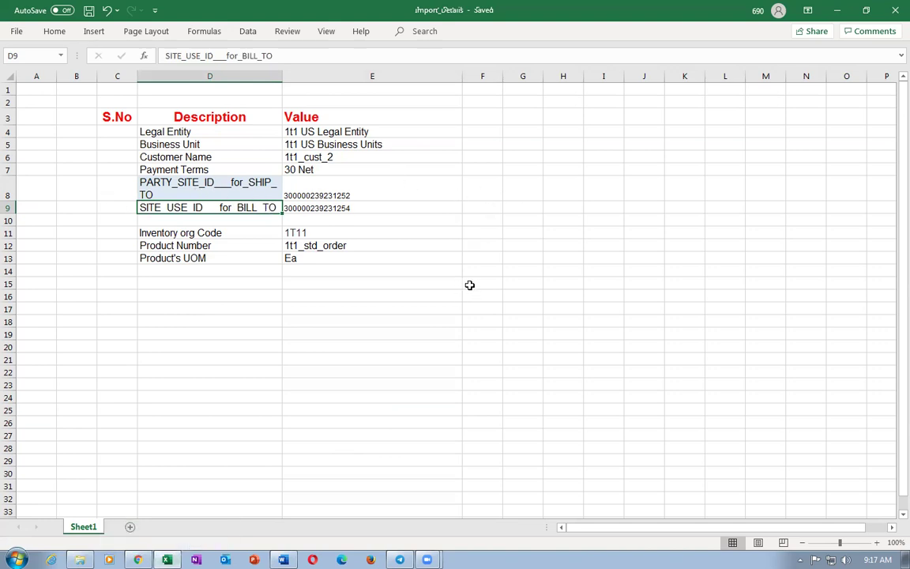
double_click(380, 189)
click(379, 206)
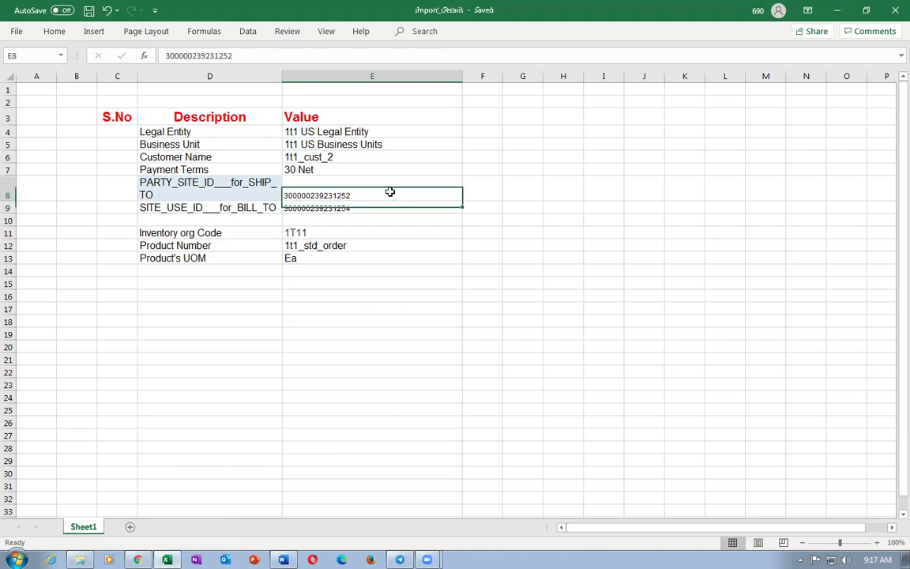
click(384, 195)
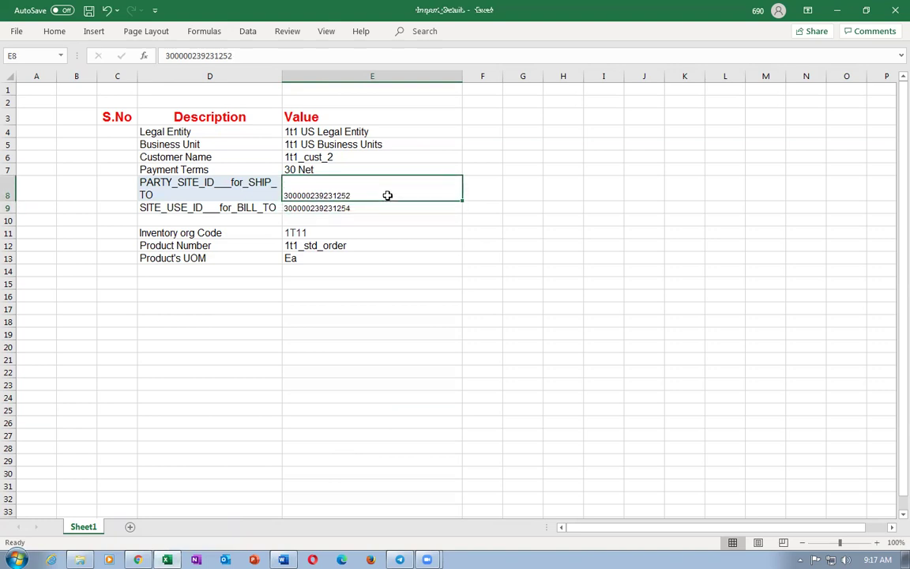
click(391, 209)
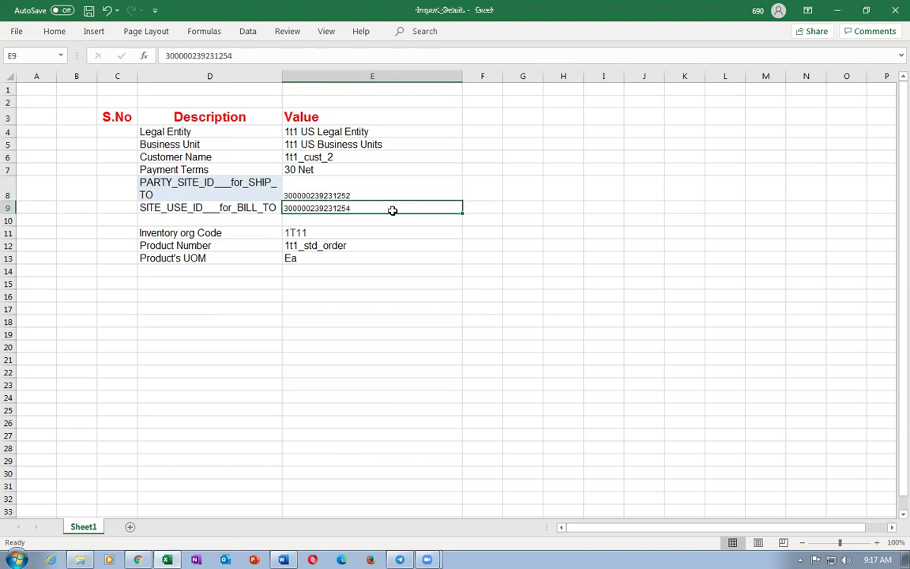
click(227, 186)
click(372, 181)
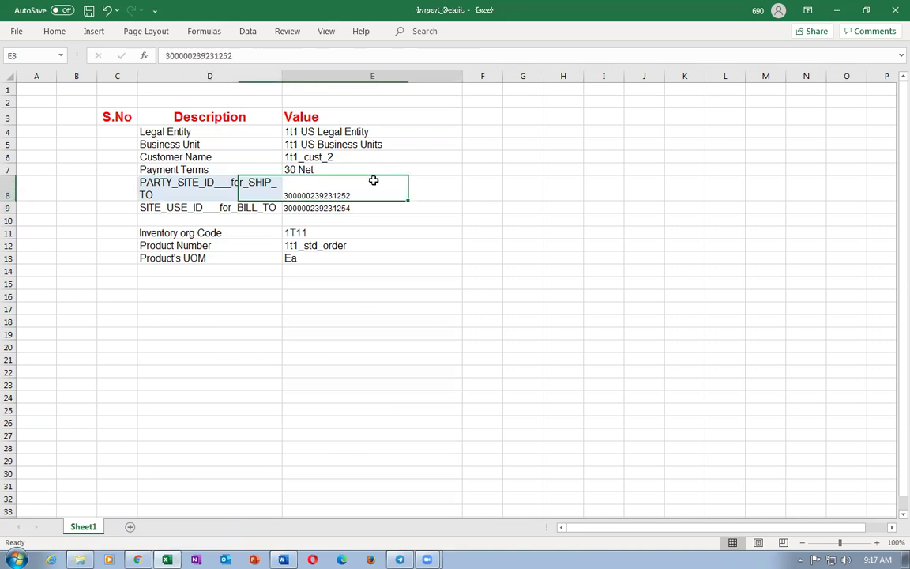
click(376, 208)
- Switch to the SHIP_TO_BILL_TO_SQL_QUERY document in Word and examine the query, especially the customer name in its party_name filter
key(alt+Tab)
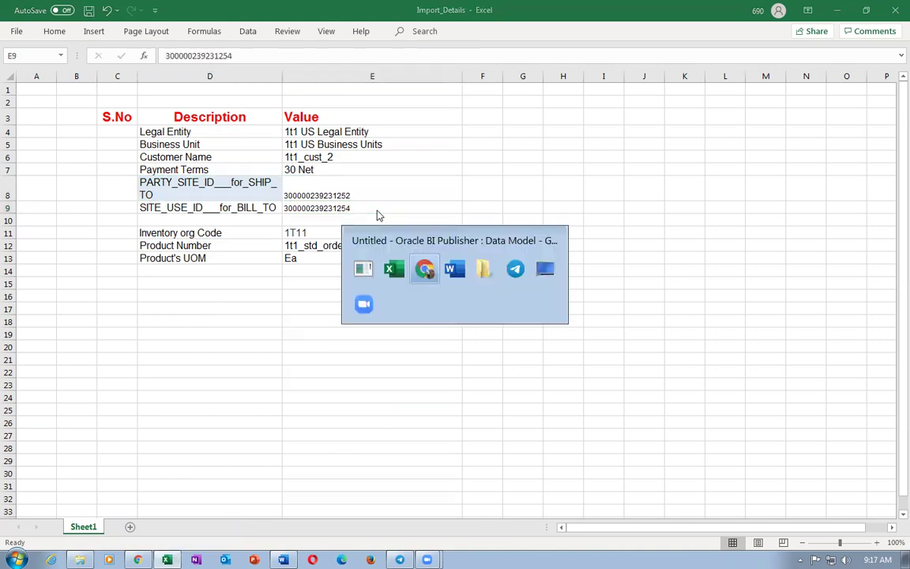
key(alt+Tab)
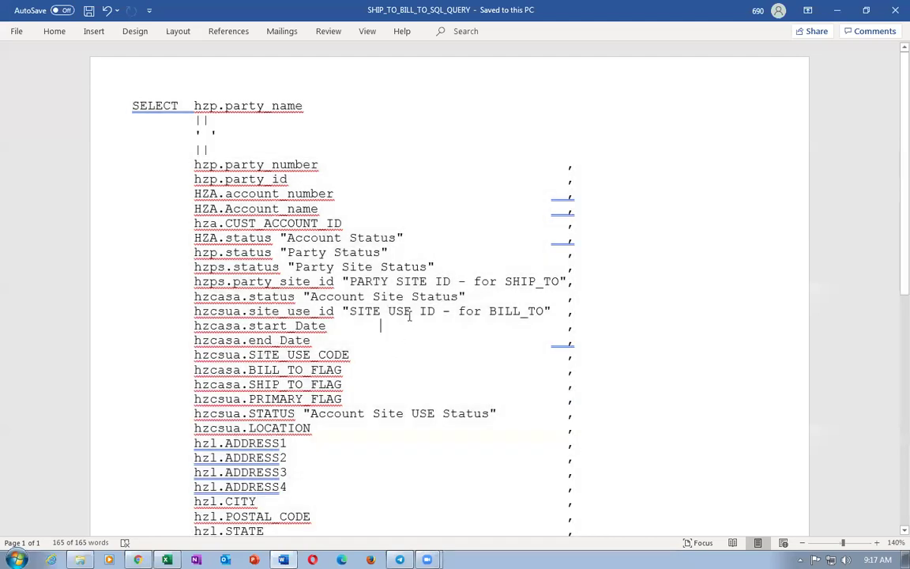
scroll(401, 284, down, 10)
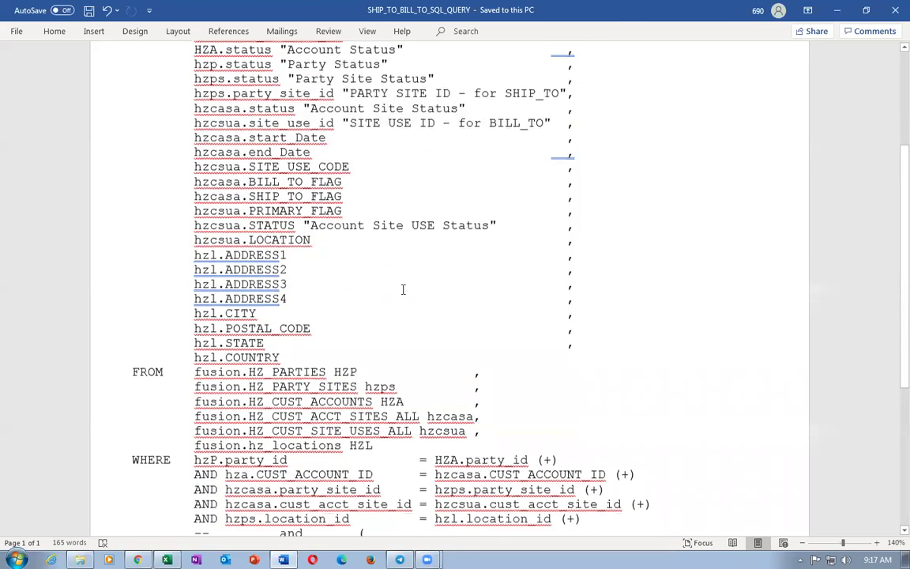
scroll(403, 289, down, 1)
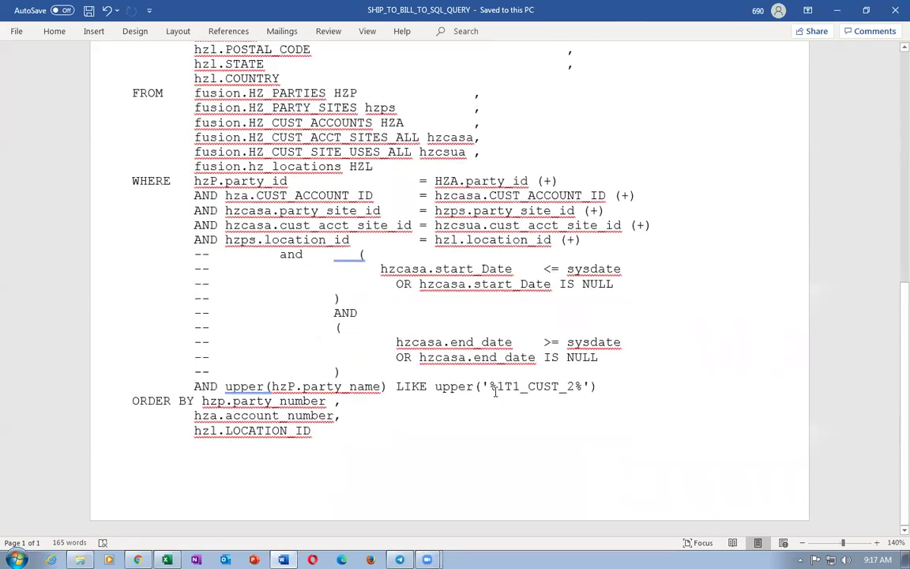
drag(498, 387, 575, 393)
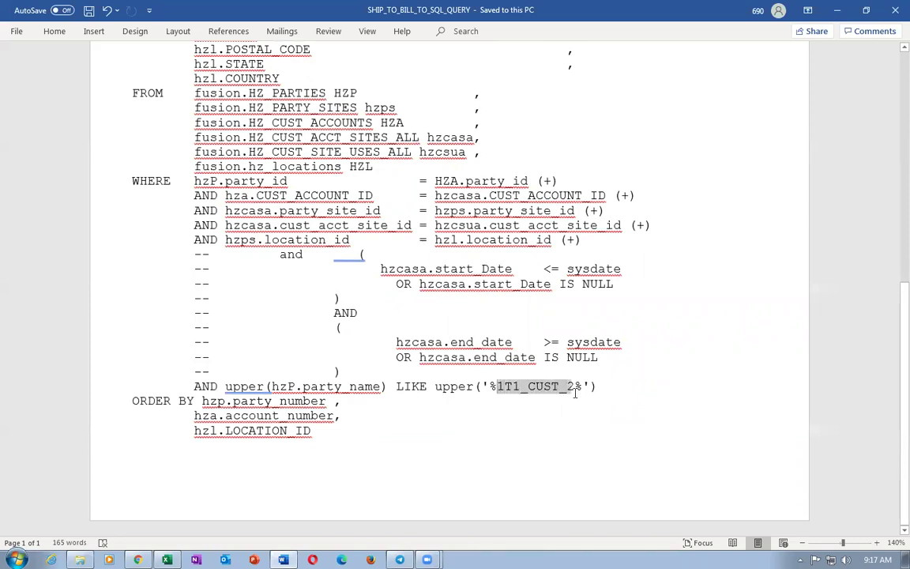
click(451, 449)
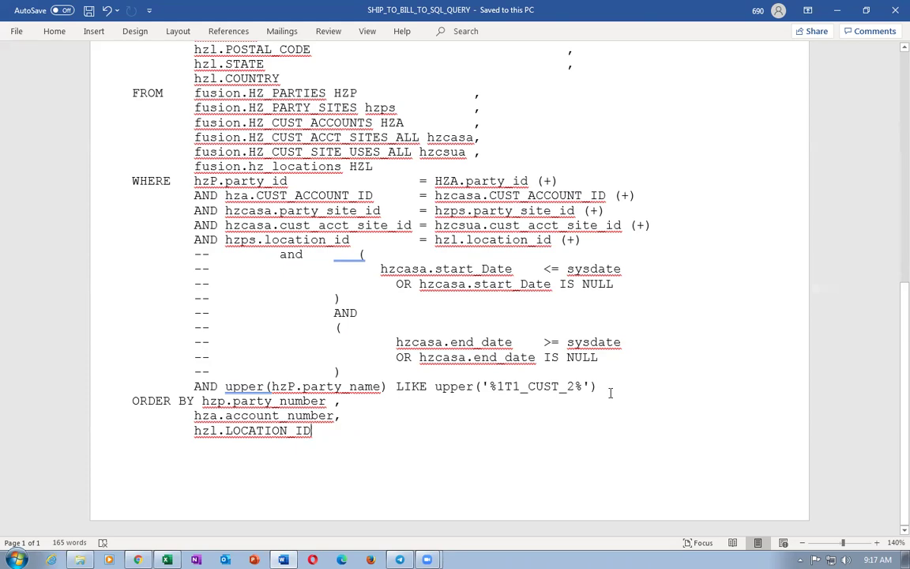
scroll(611, 392, up, 10)
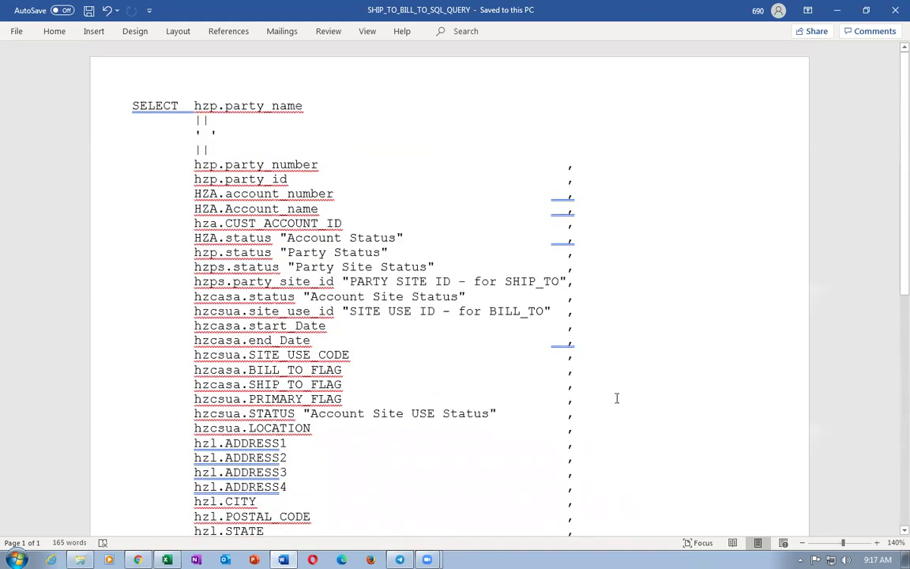
scroll(618, 399, down, 10)
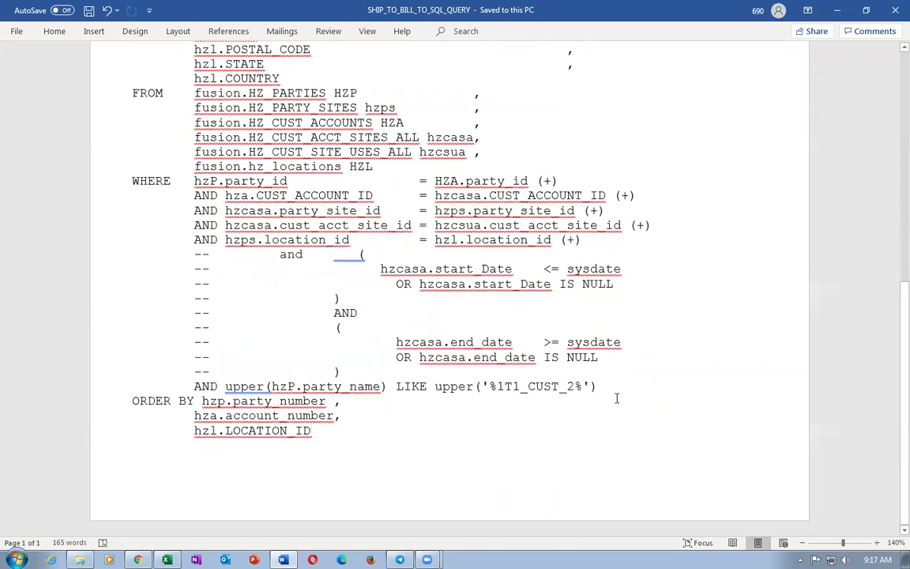
click(516, 416)
drag(499, 387, 577, 386)
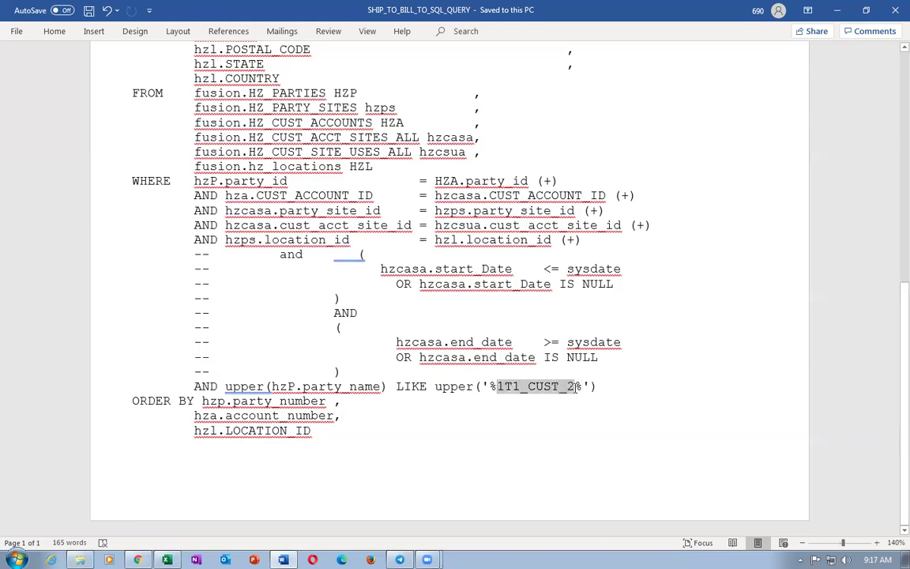
- Switch back to the Oracle BI Publisher query results and check the PARTY_SITE_ID___for_SHIP_TO value in the first row
key(alt+Tab)
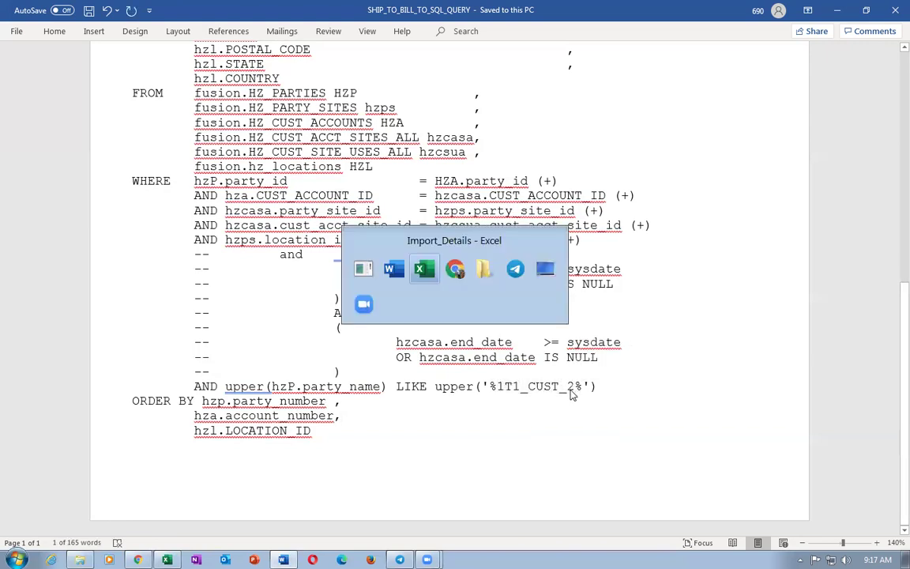
key(alt+Tab)
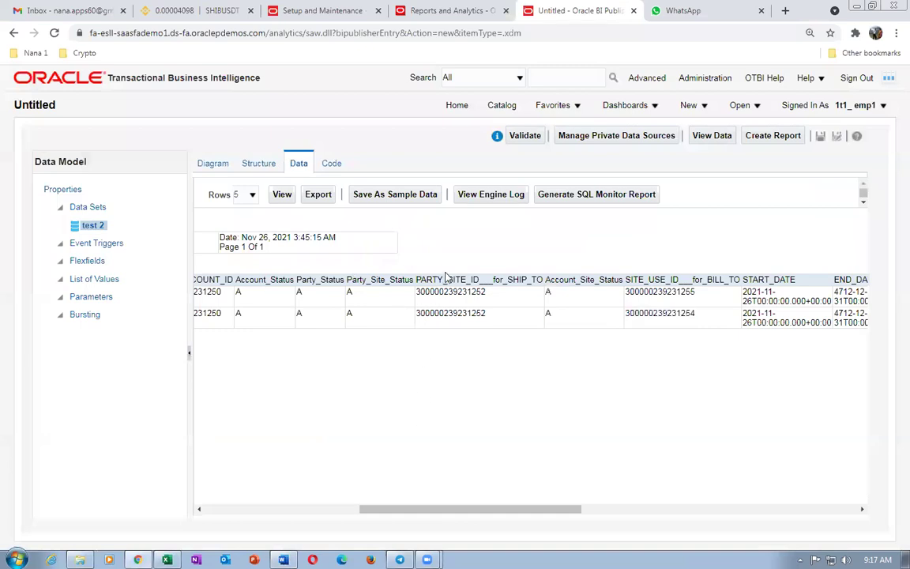
drag(419, 293, 485, 293)
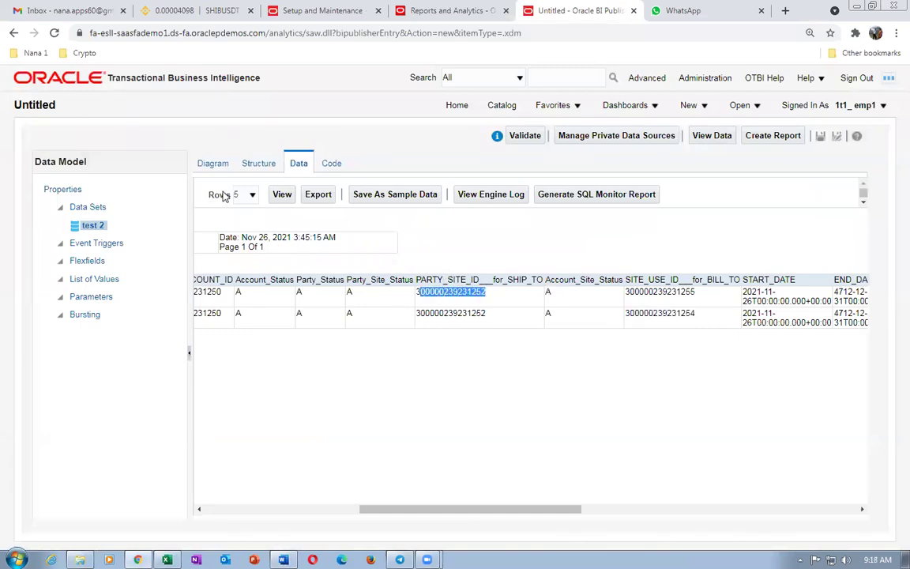
click(212, 164)
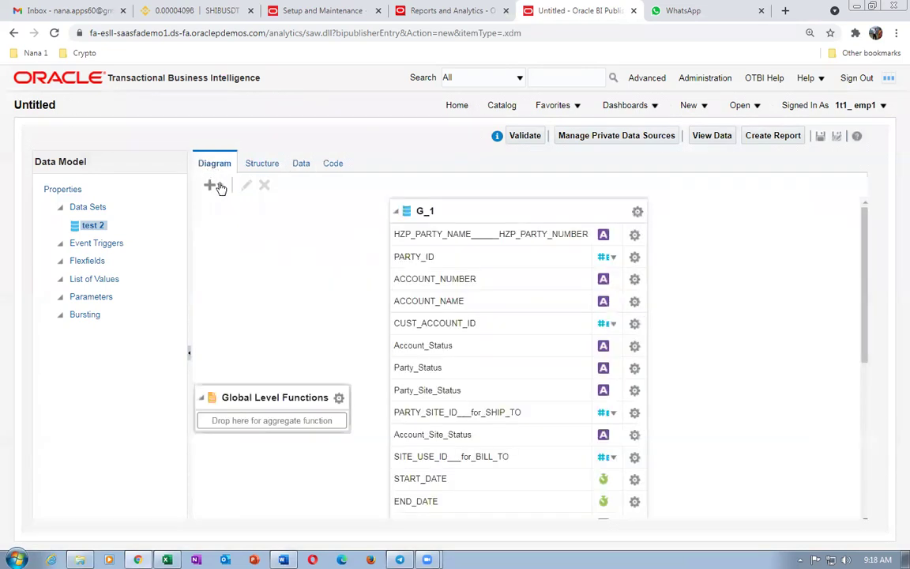
click(220, 188)
click(231, 203)
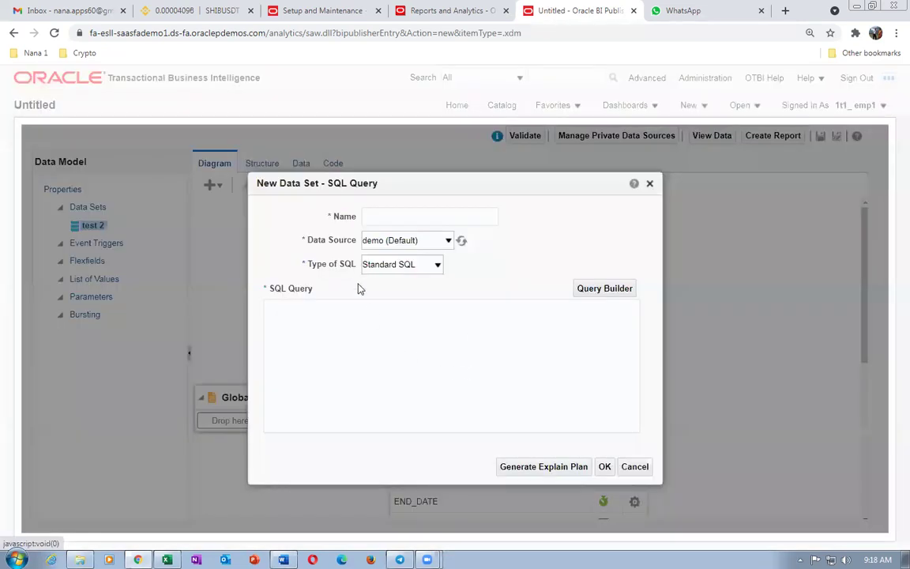
click(635, 467)
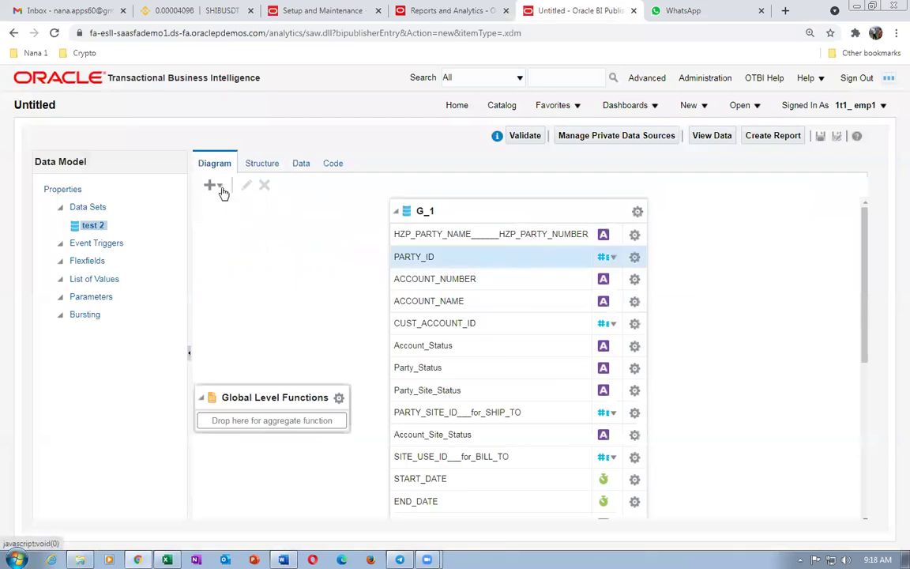
- Open the test 2 data set for editing to display its SQL query
click(464, 212)
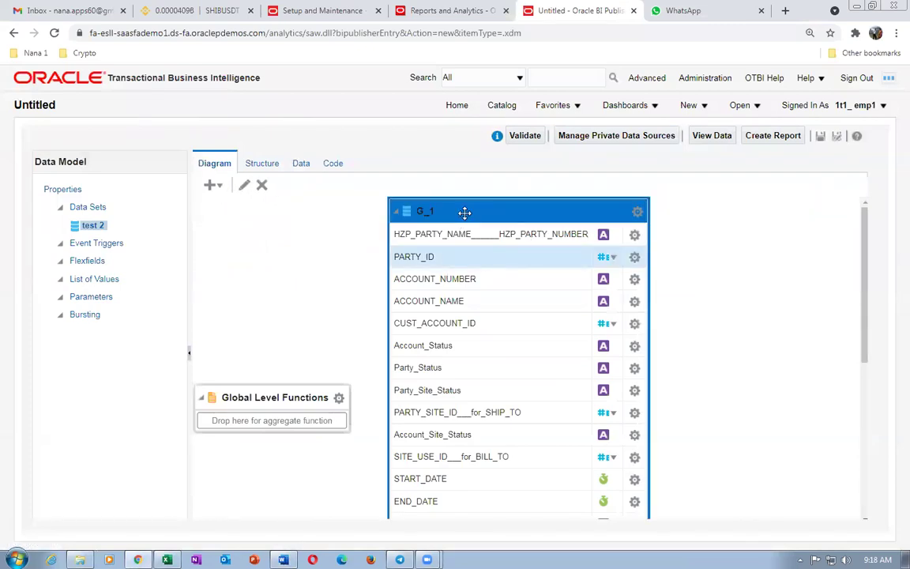
click(244, 185)
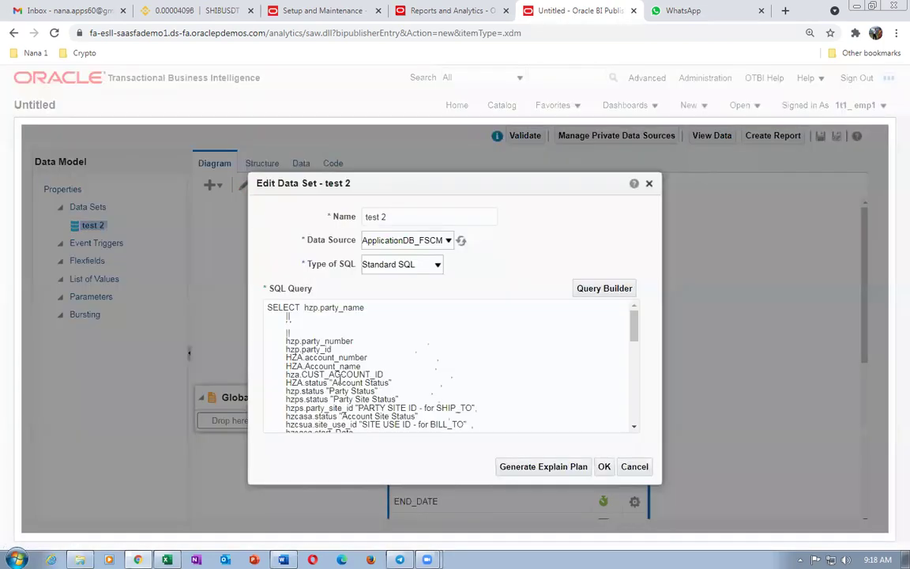
- Switch to the SHIP_TO_BILL_TO_SQL_QUERY document in Word and examine the SHIP_TO and BILL_TO column aliases and the party_name filter
key(alt+Tab)
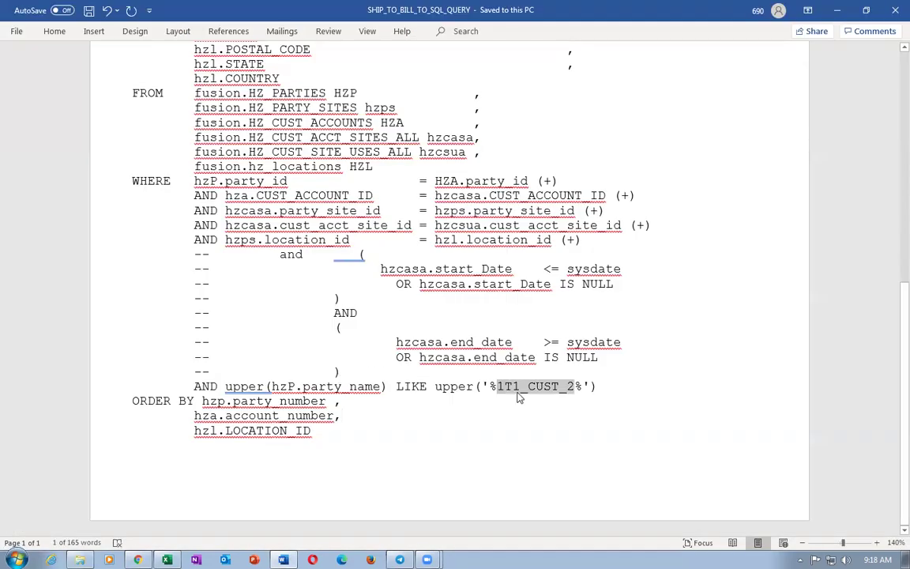
scroll(517, 397, up, 10)
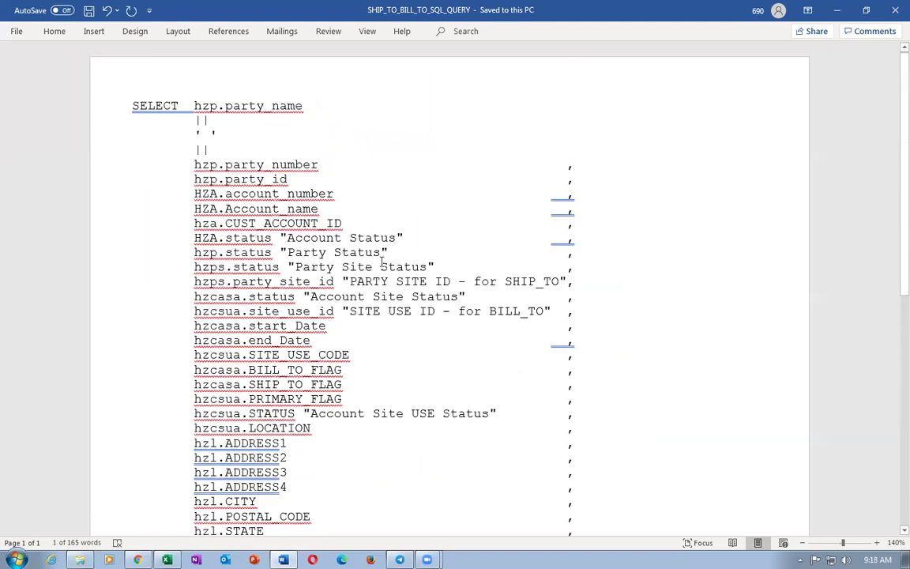
scroll(380, 261, down, 5)
scroll(381, 261, up, 3)
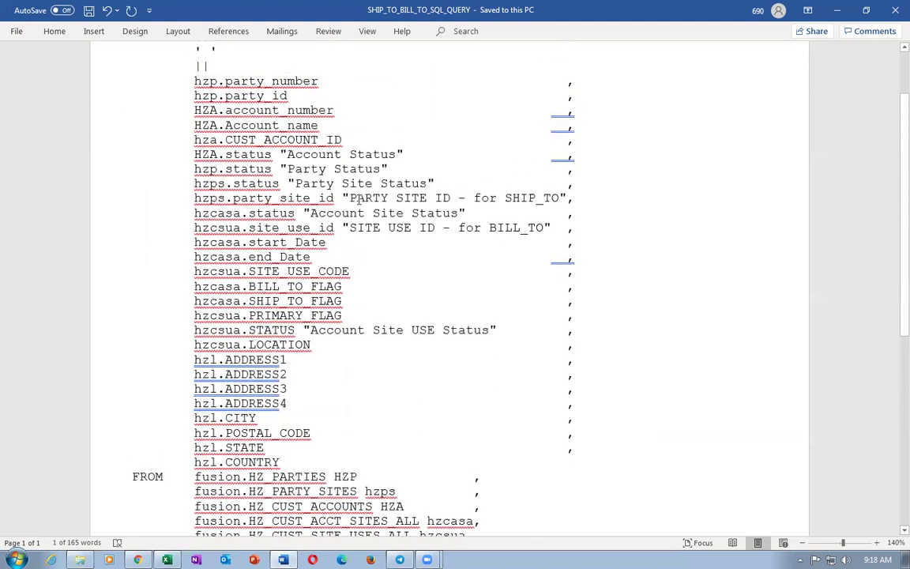
drag(351, 199, 559, 198)
drag(350, 228, 541, 231)
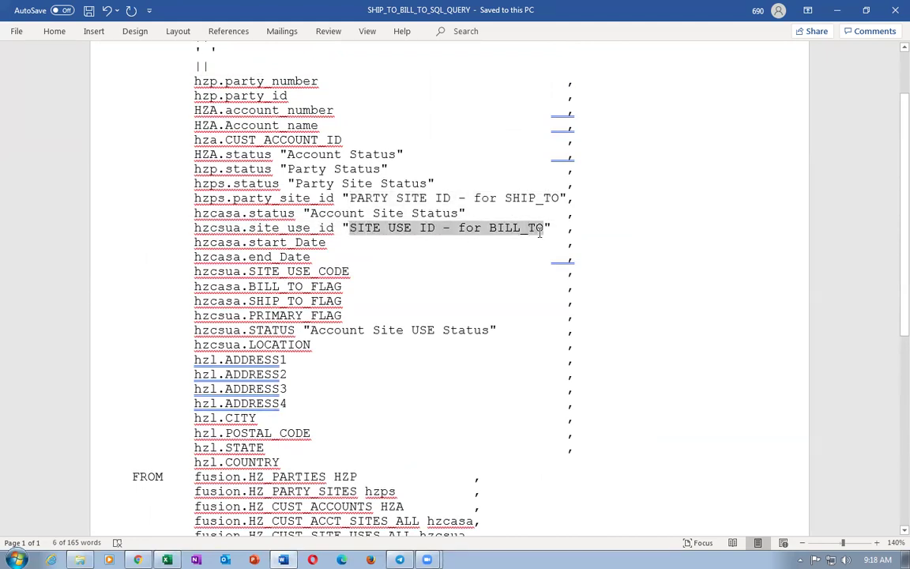
scroll(400, 264, down, 8)
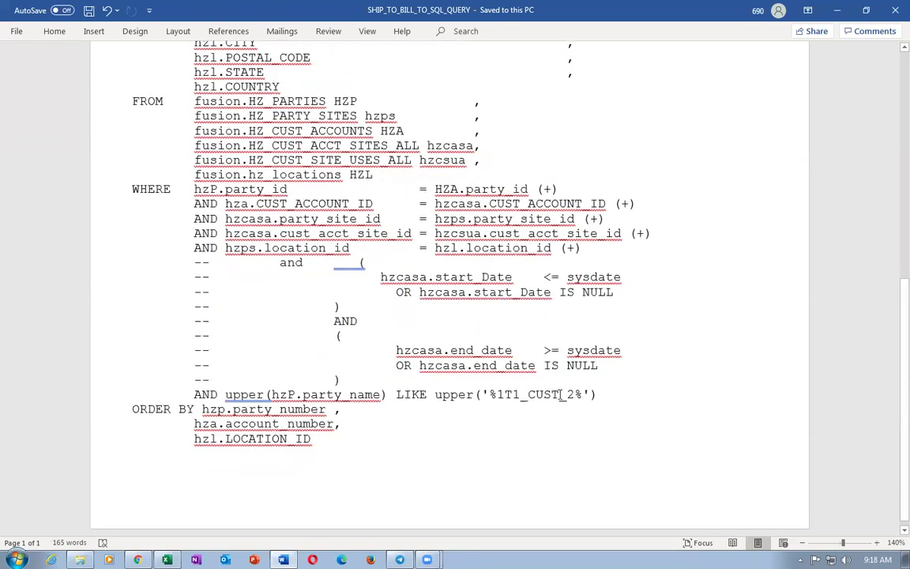
- Return to Oracle BI Publisher, close the test 2 data set without changes, and view its data as a table with 5 rows
key(alt+Tab)
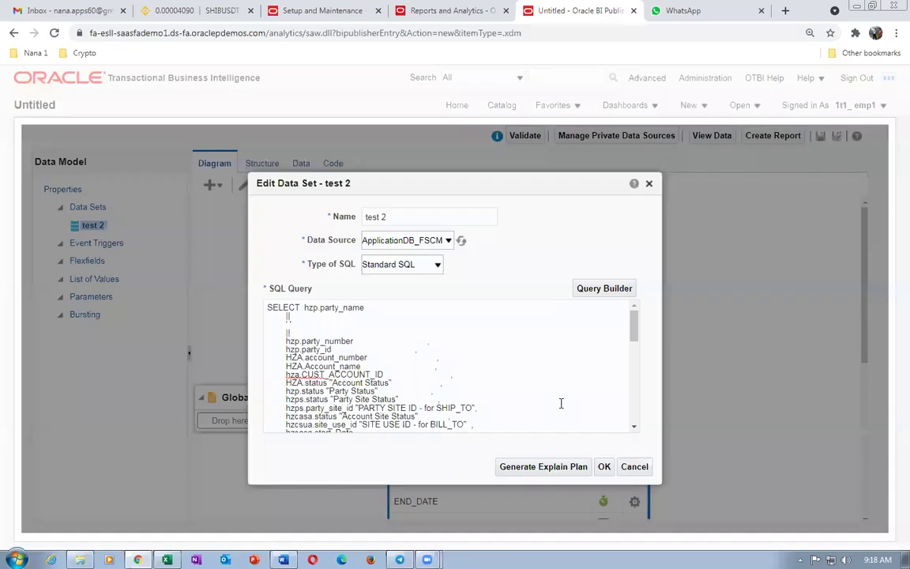
click(635, 467)
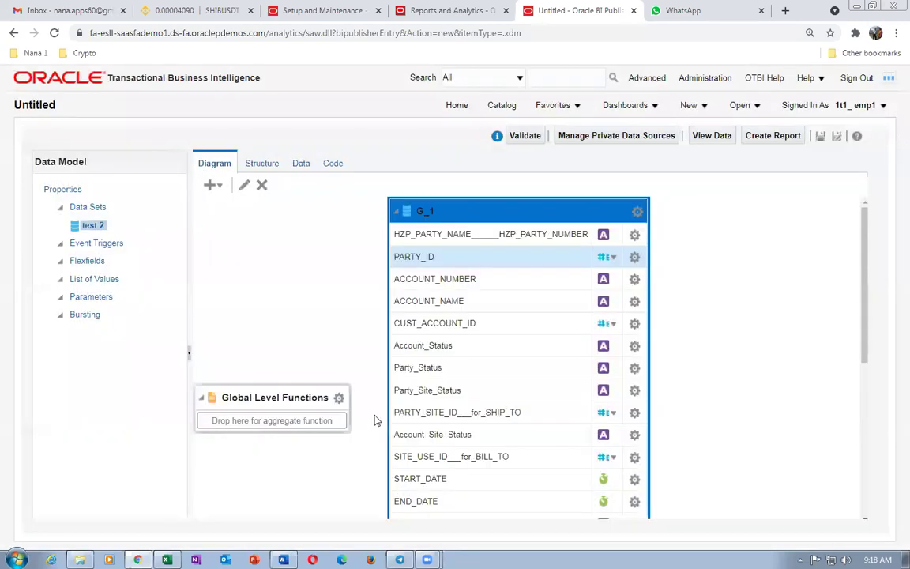
click(303, 166)
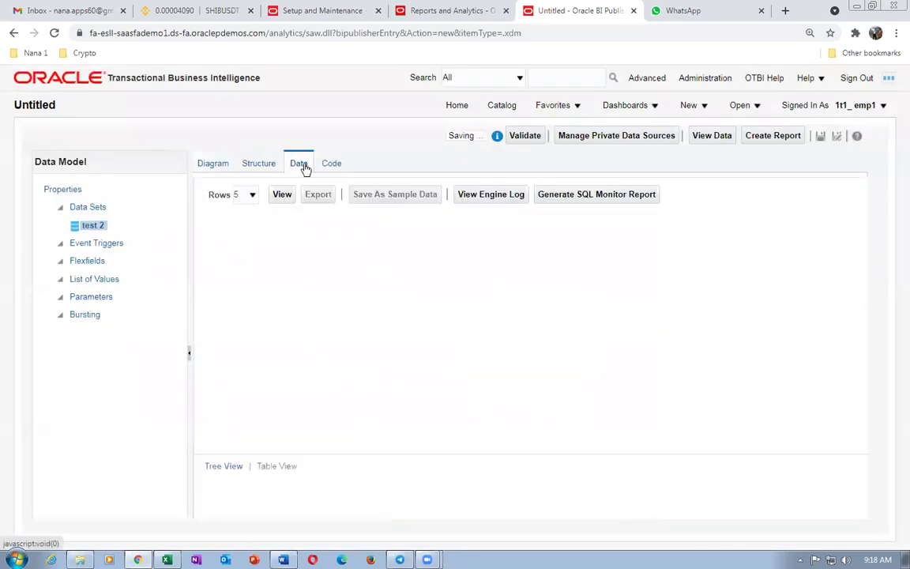
click(282, 194)
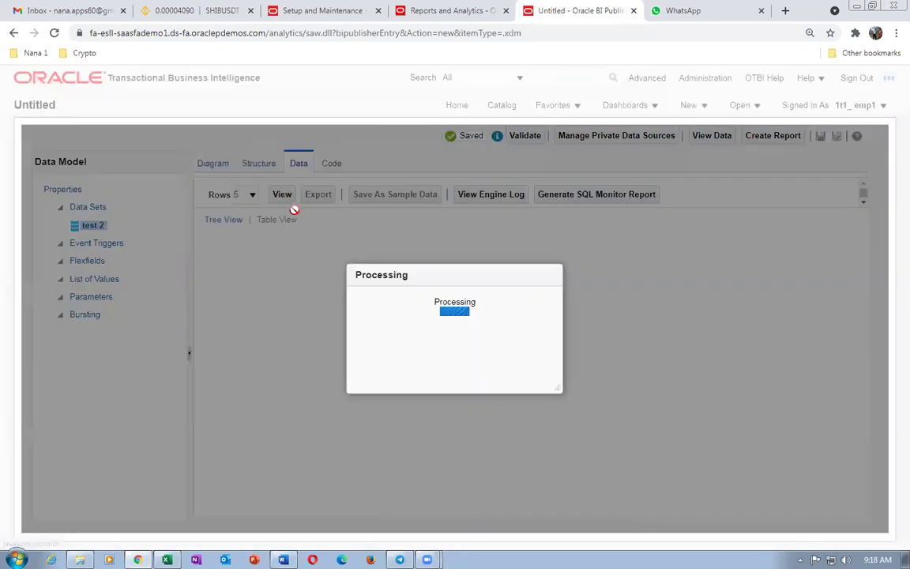
click(286, 221)
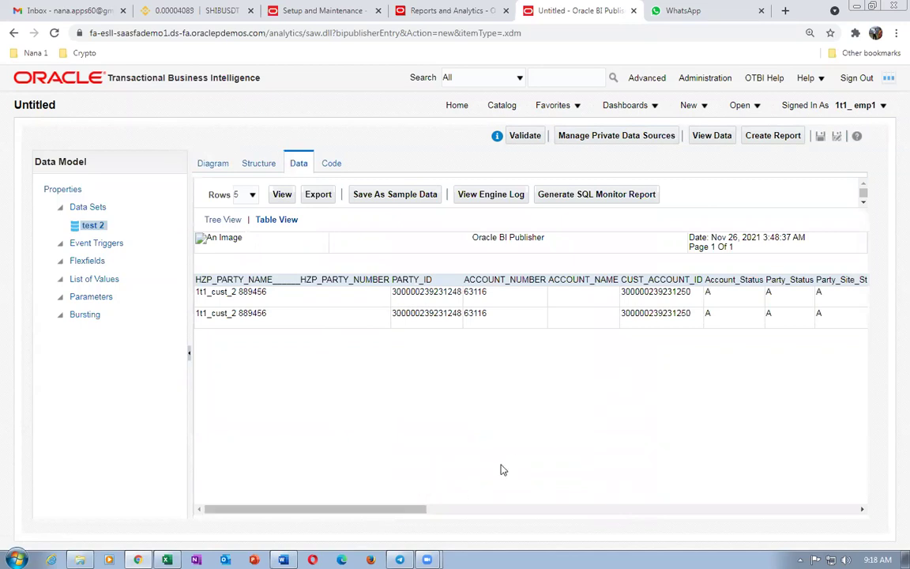
- Check the PARTY_SITE_ID___for_SHIP_TO and SITE_USE_ID___for_BILL_TO columns, especially the BILL_TO value in the second row
drag(421, 509, 526, 509)
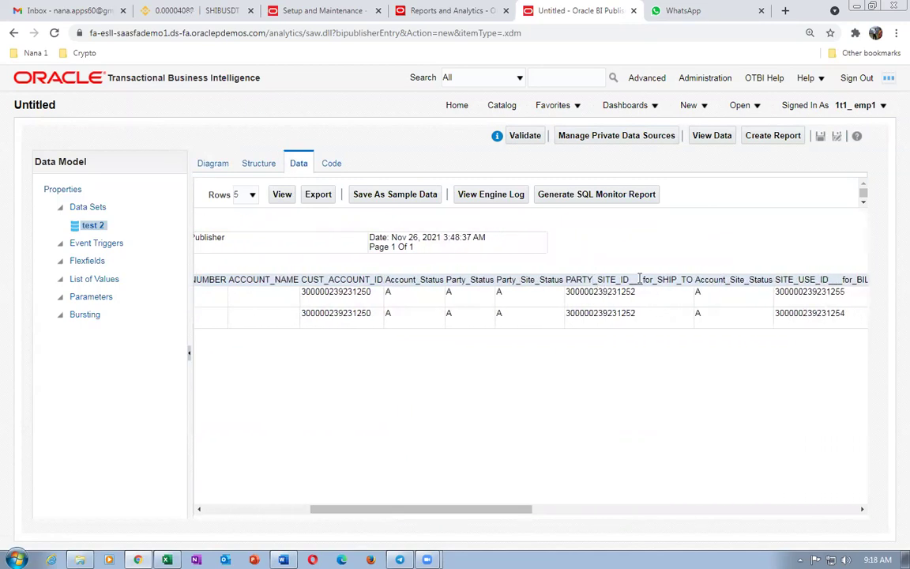
drag(500, 510, 541, 513)
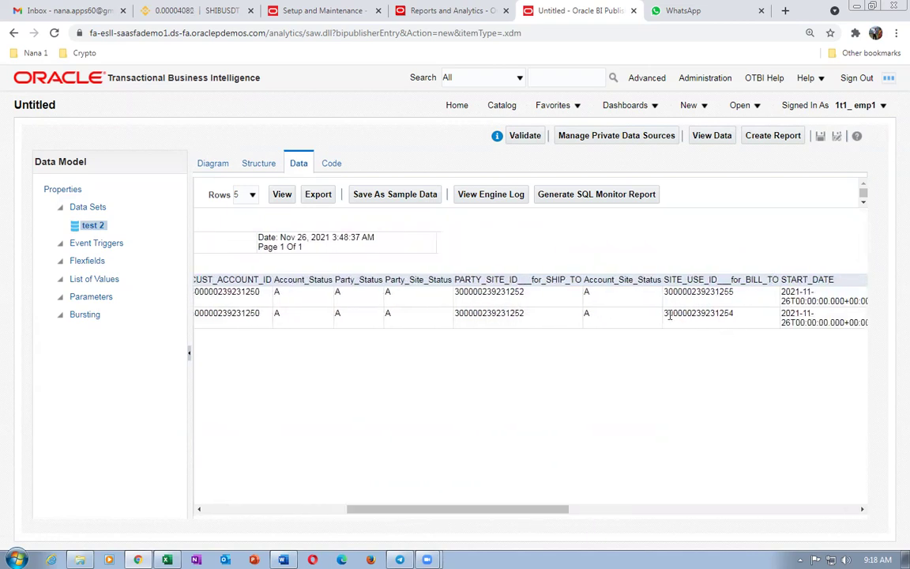
drag(666, 313, 748, 319)
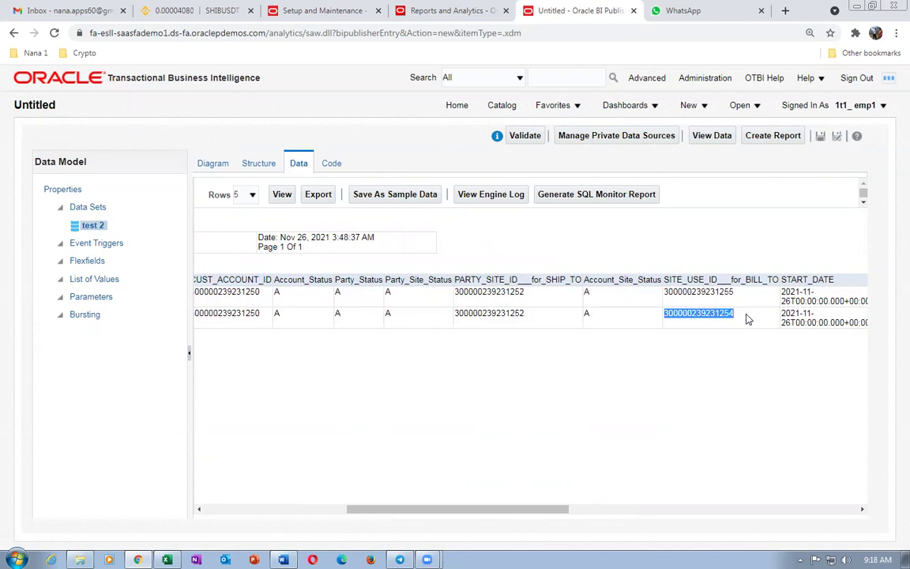
click(686, 443)
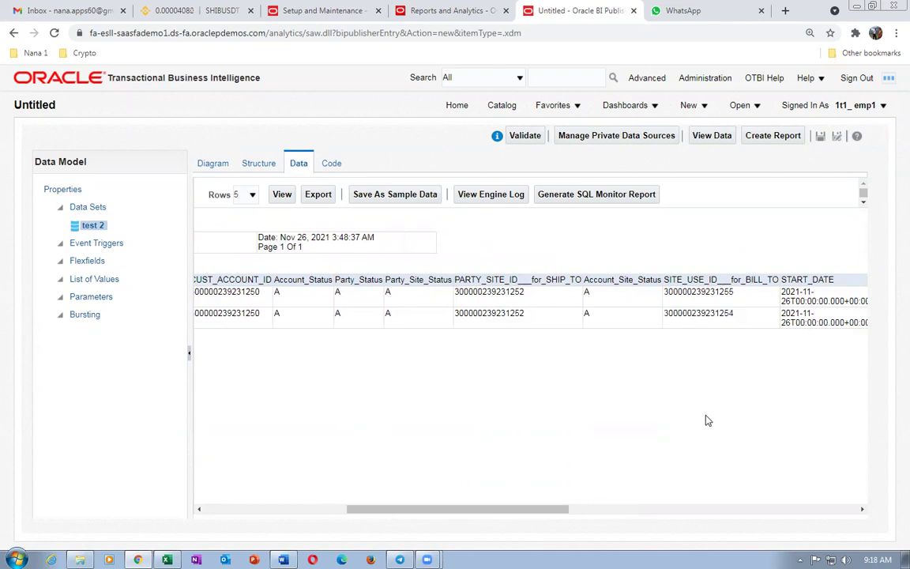
- Switch to the Word document and review the whole SQL query from its SELECT list to the ORDER BY clause
key(alt+Tab)
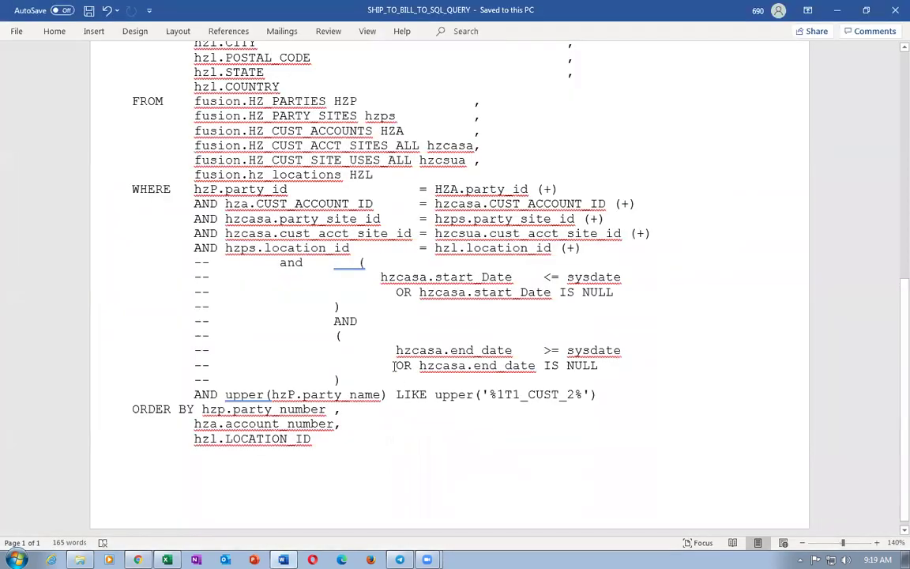
scroll(433, 366, up, 10)
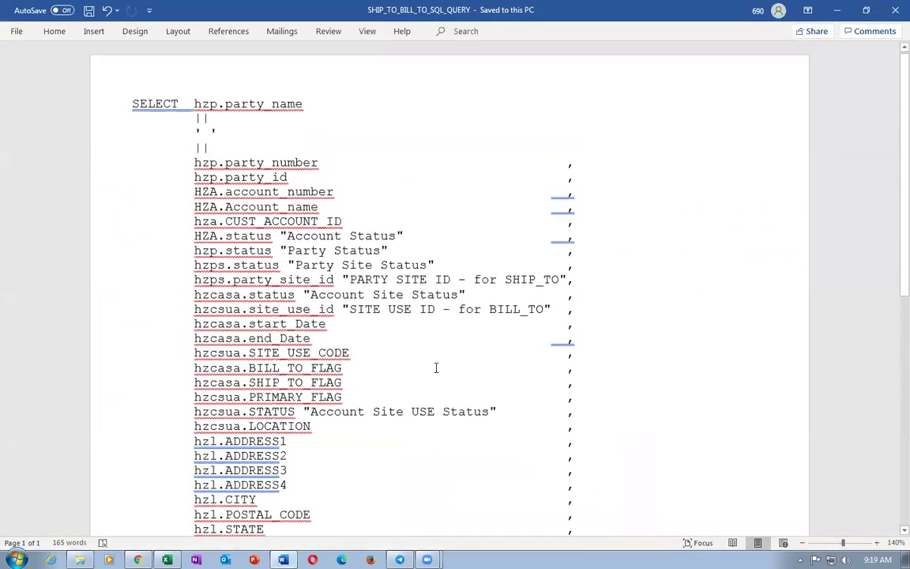
scroll(327, 193, down, 10)
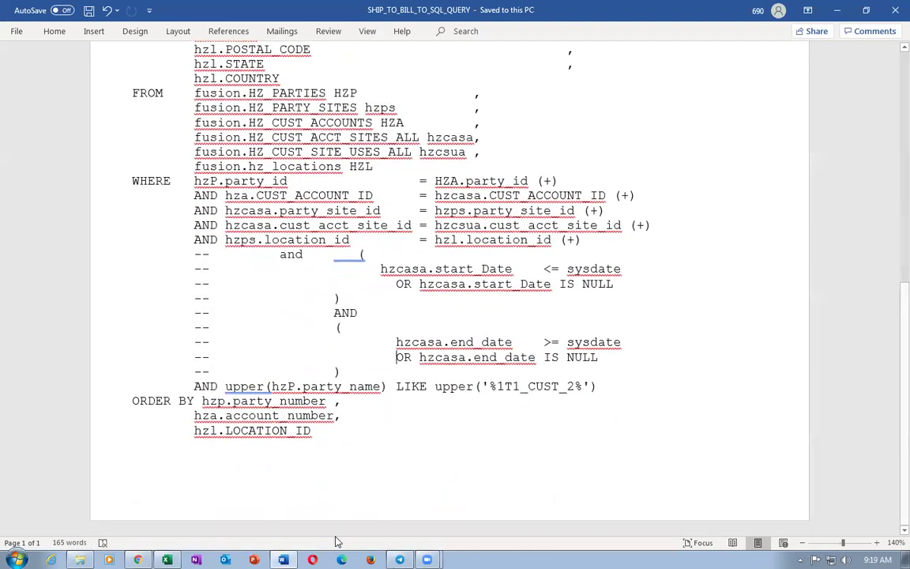
- Switch to the Import_Details workbook in Excel and review the entity and customer details, the product details, and the site IDs in D8:E9
key(alt+Tab)
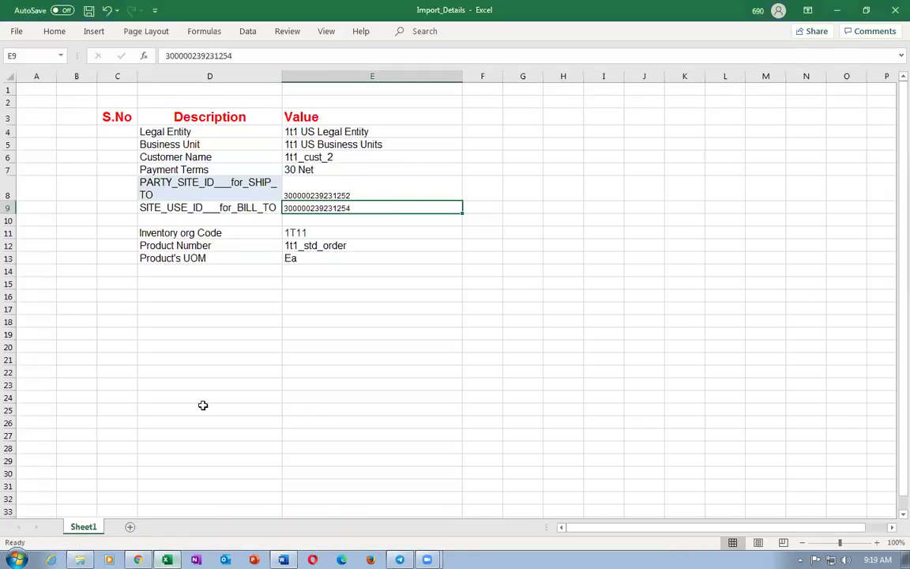
click(203, 402)
click(192, 190)
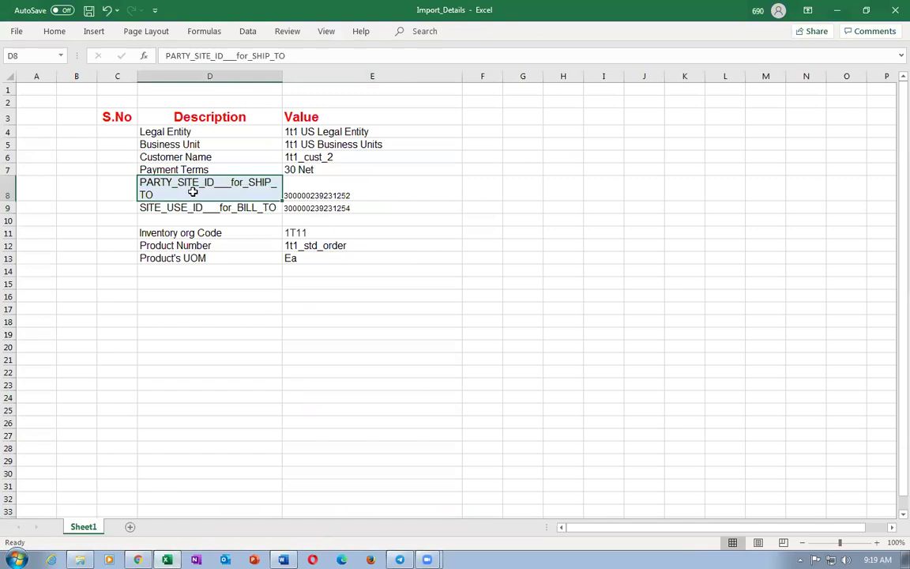
click(166, 134)
drag(168, 137, 378, 169)
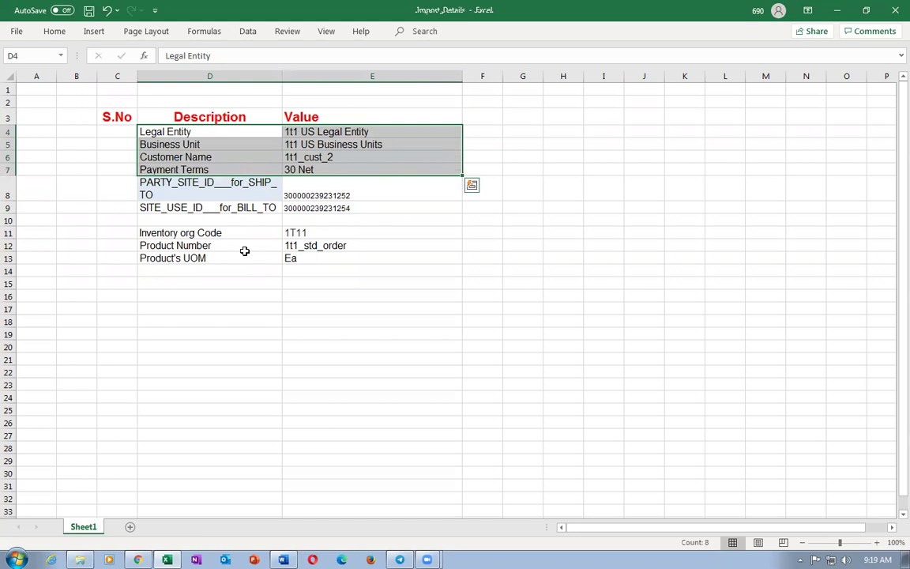
drag(217, 232, 367, 257)
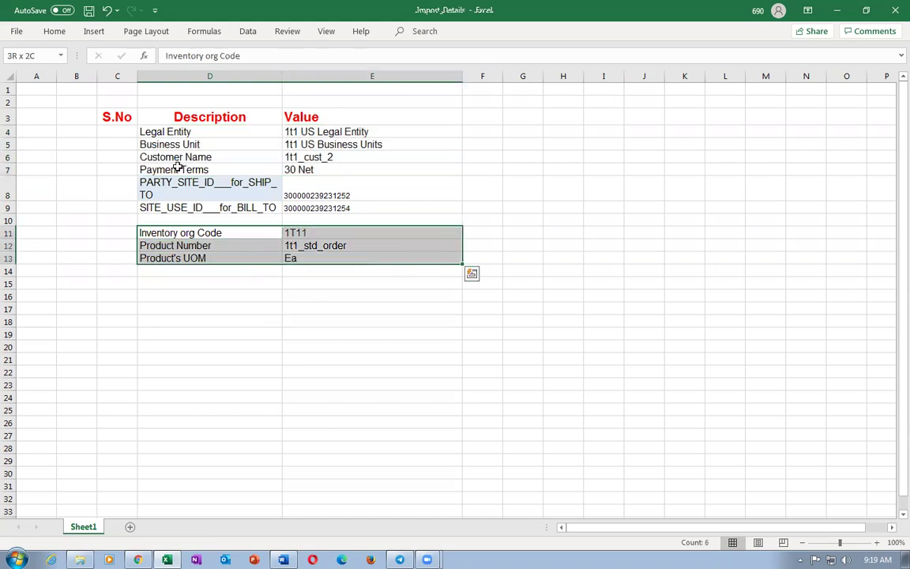
click(158, 192)
drag(167, 194, 341, 207)
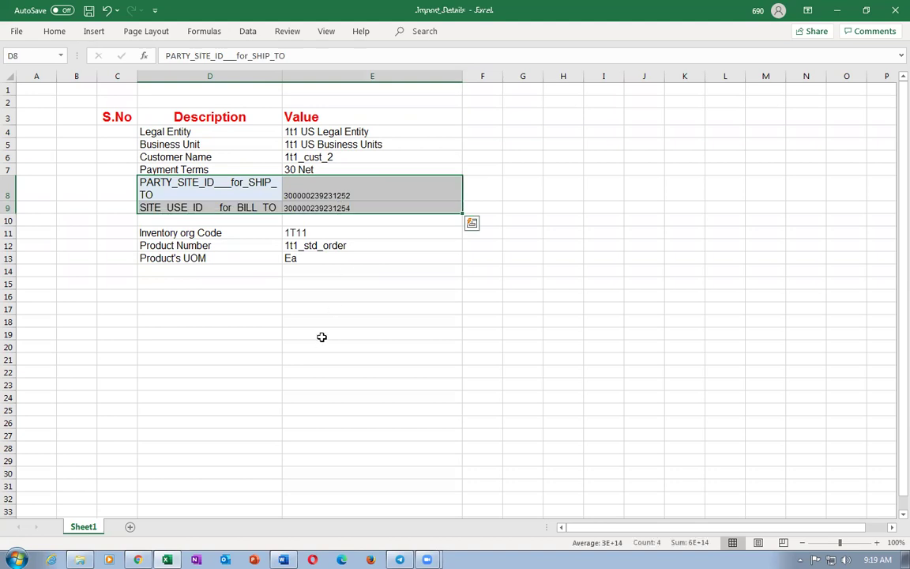
- Go over the entity and customer details in D4:E7, the product details in D11:E13, and the SHIP_TO site ID row again
click(169, 132)
drag(169, 131, 322, 164)
drag(323, 169, 326, 170)
drag(176, 233, 317, 260)
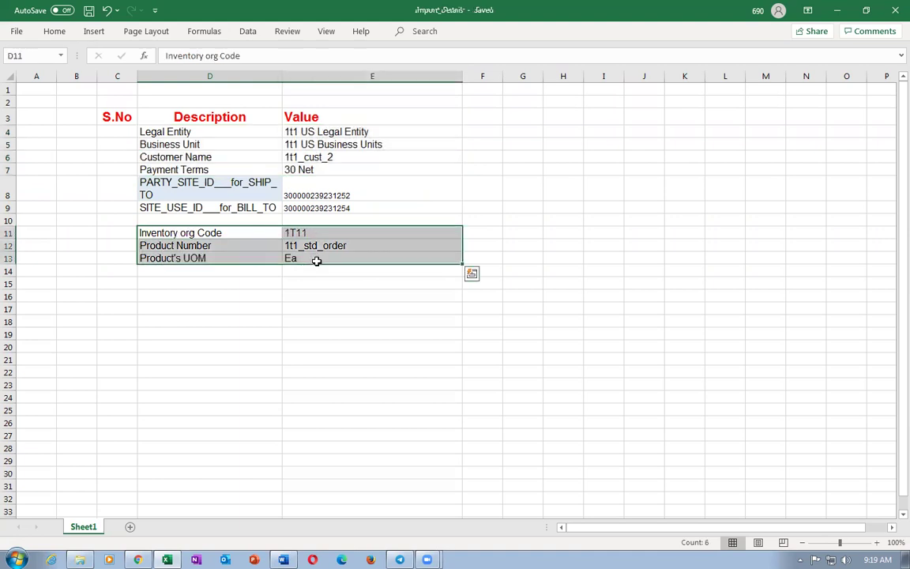
click(324, 367)
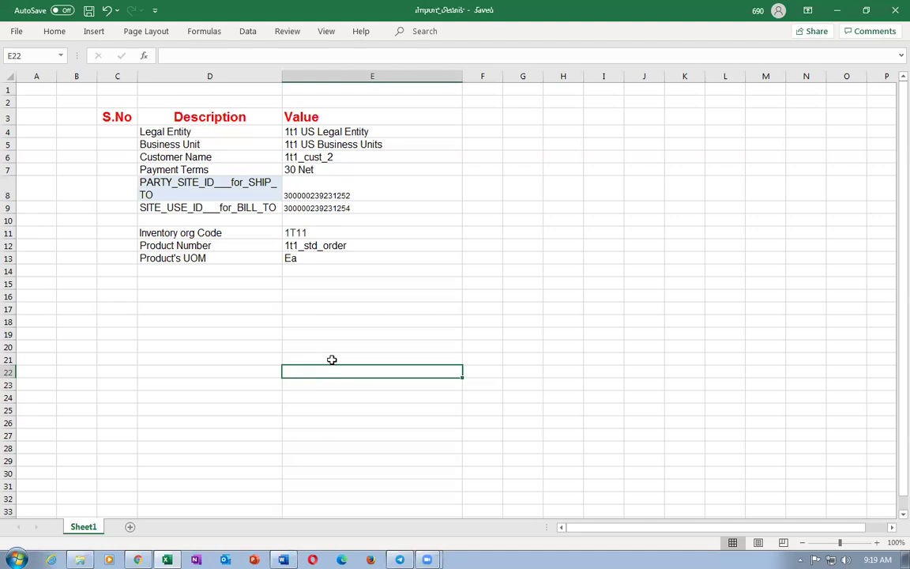
drag(177, 188, 347, 197)
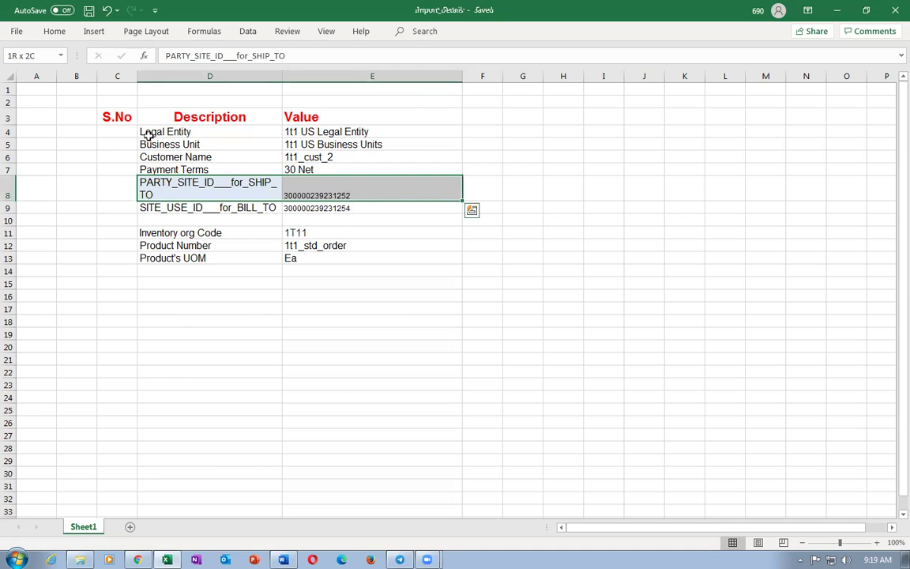
- Examine the individual import values in column E, including customer name, payment terms, inventory org code, product number, and product UOM
click(148, 134)
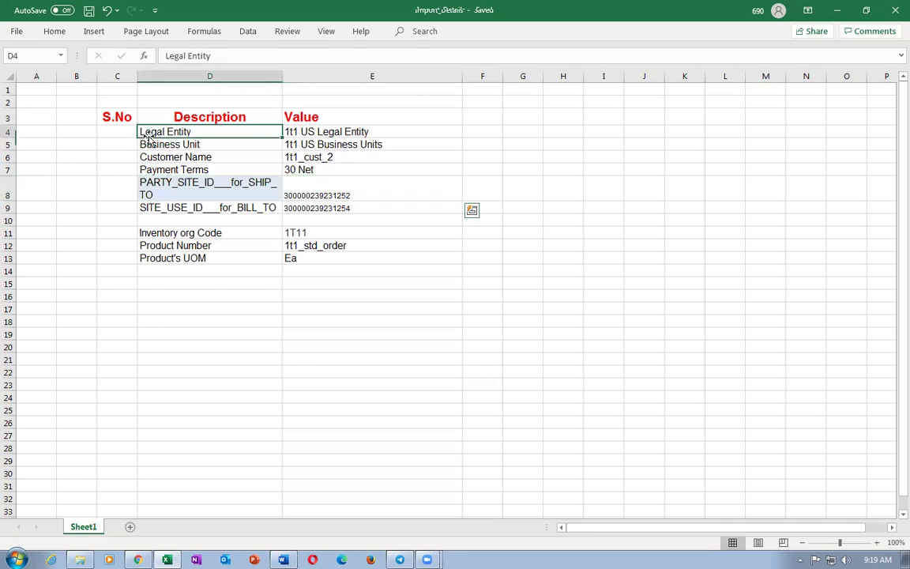
click(337, 158)
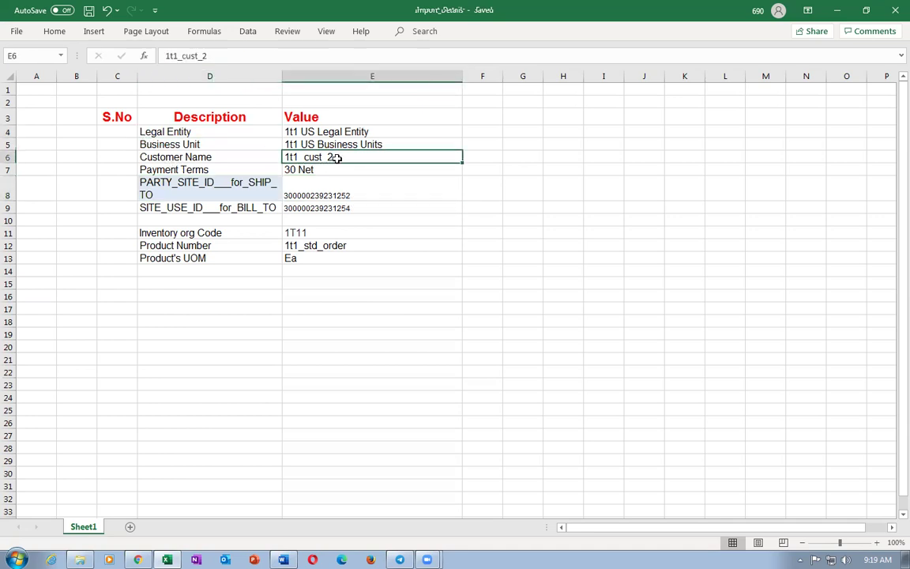
click(349, 246)
click(284, 230)
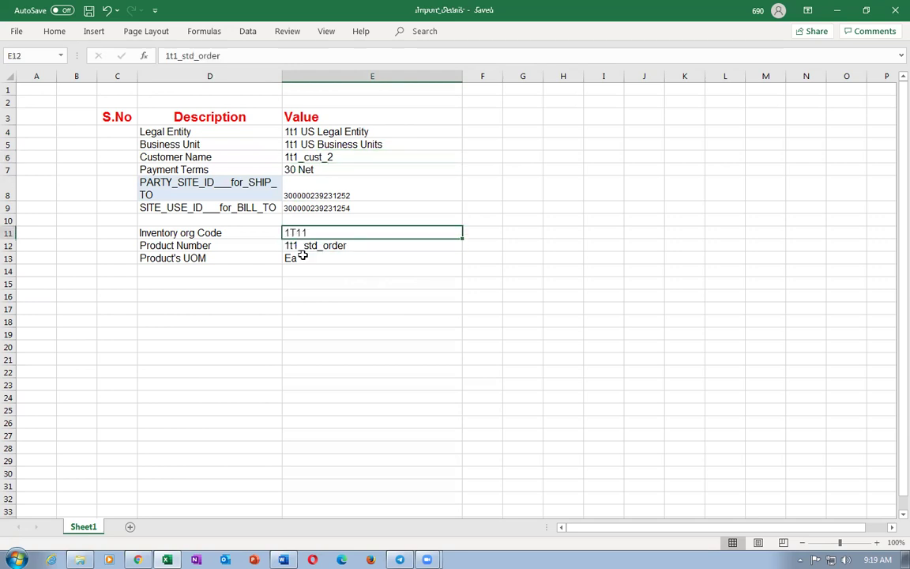
click(302, 259)
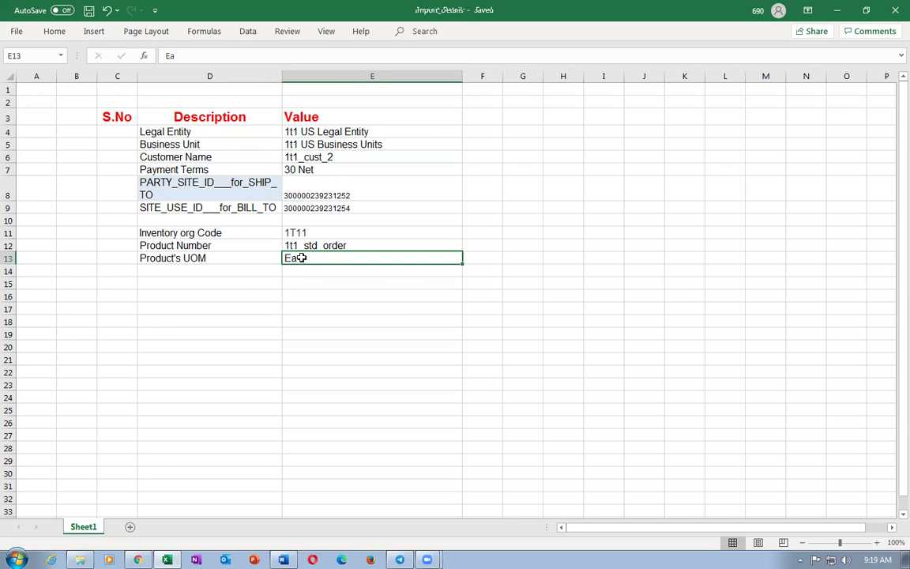
click(308, 155)
click(352, 245)
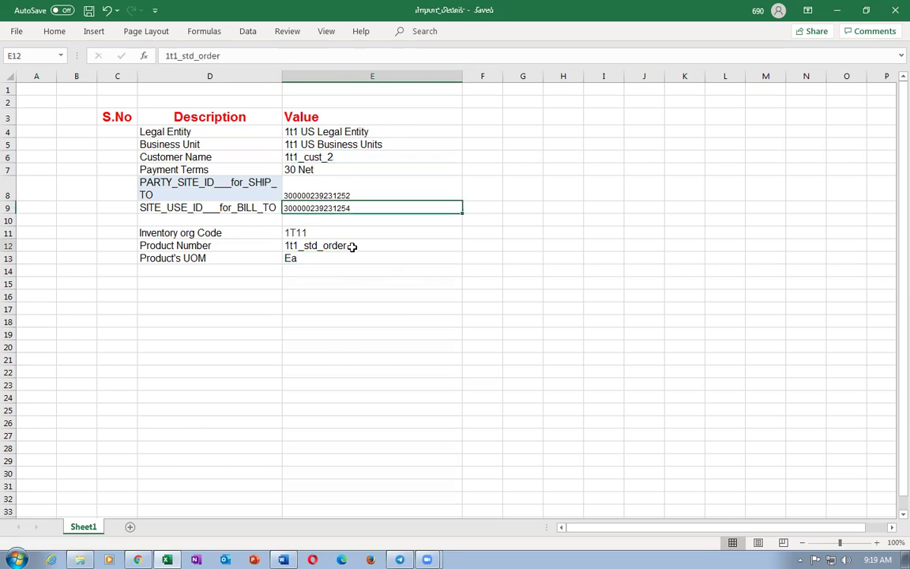
click(309, 233)
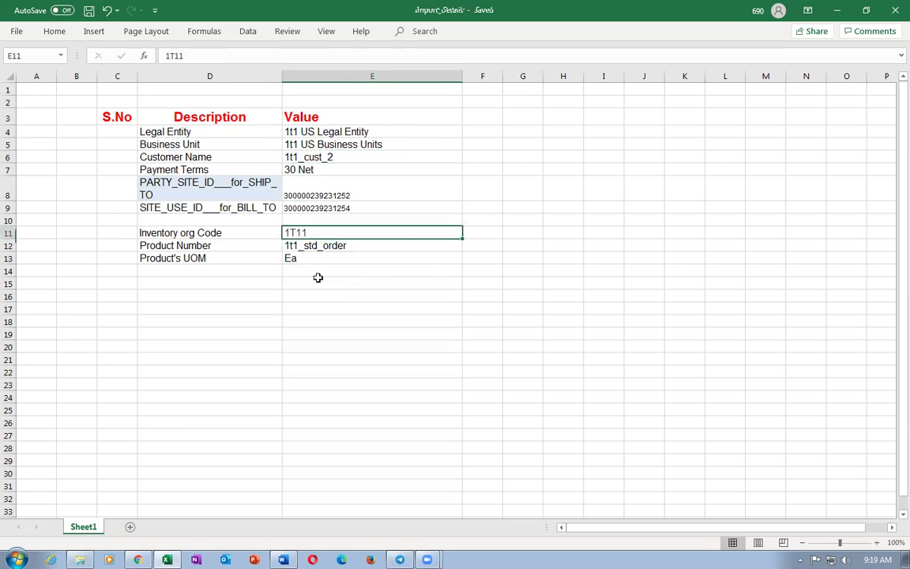
click(317, 259)
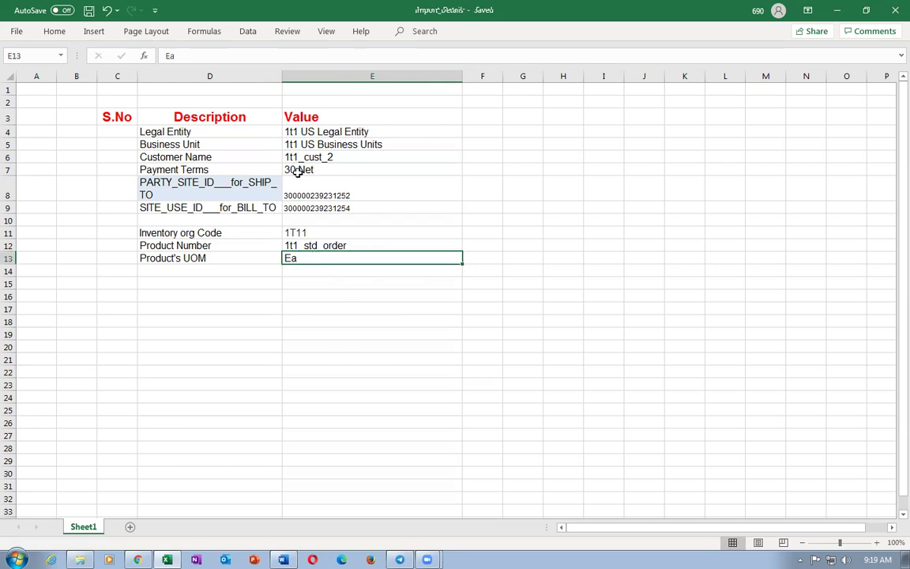
drag(289, 152, 309, 172)
drag(325, 234, 325, 258)
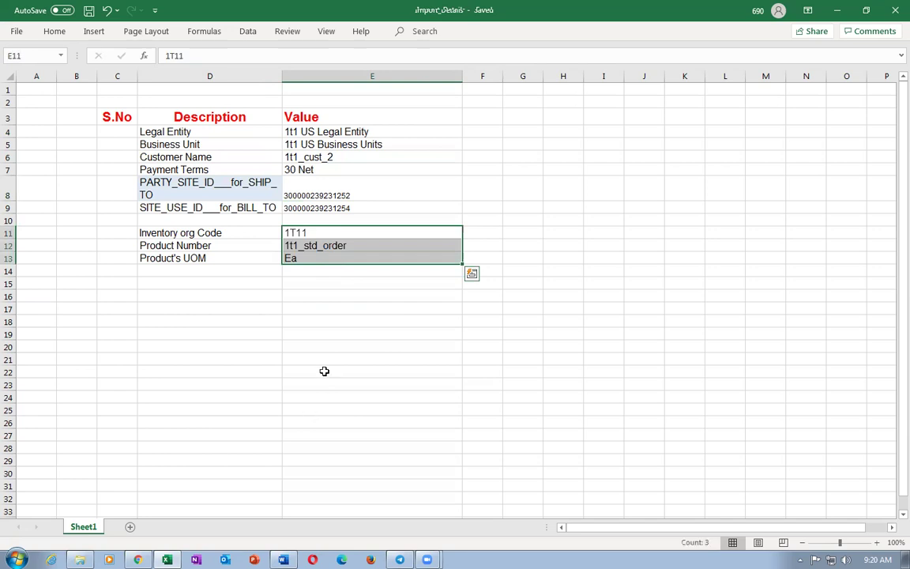
- Review the inventory org code and product number rows, plus the full customer-to-product block in D6:E13
click(325, 346)
drag(175, 232, 310, 253)
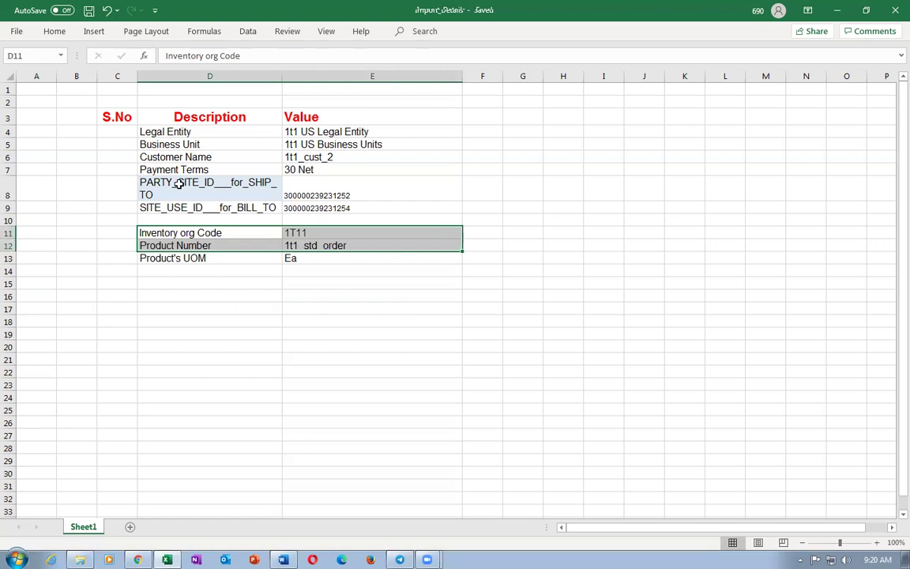
drag(163, 156, 352, 260)
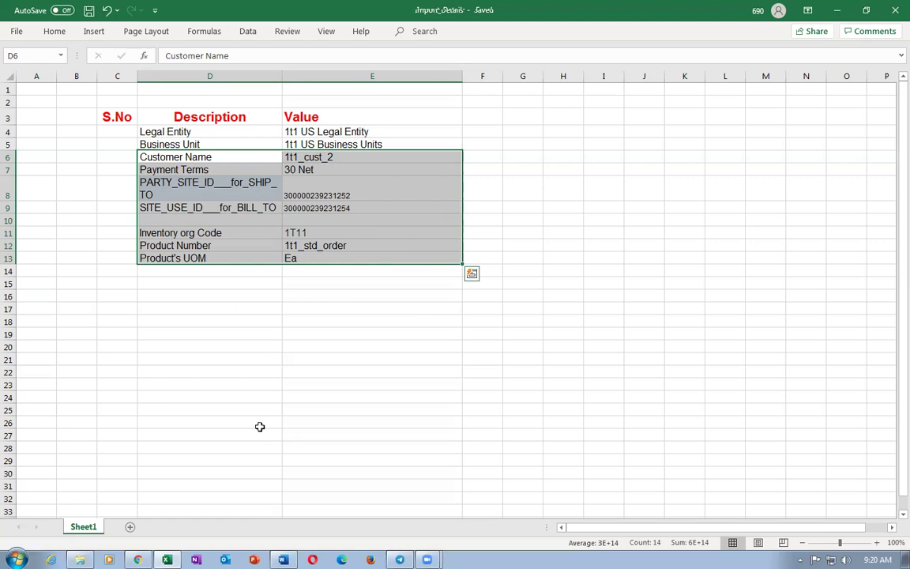
click(233, 373)
- Go through the values in E6:E13 one by one, from customer name and payment terms to site IDs and product UOM
click(313, 155)
click(186, 169)
click(331, 170)
click(340, 190)
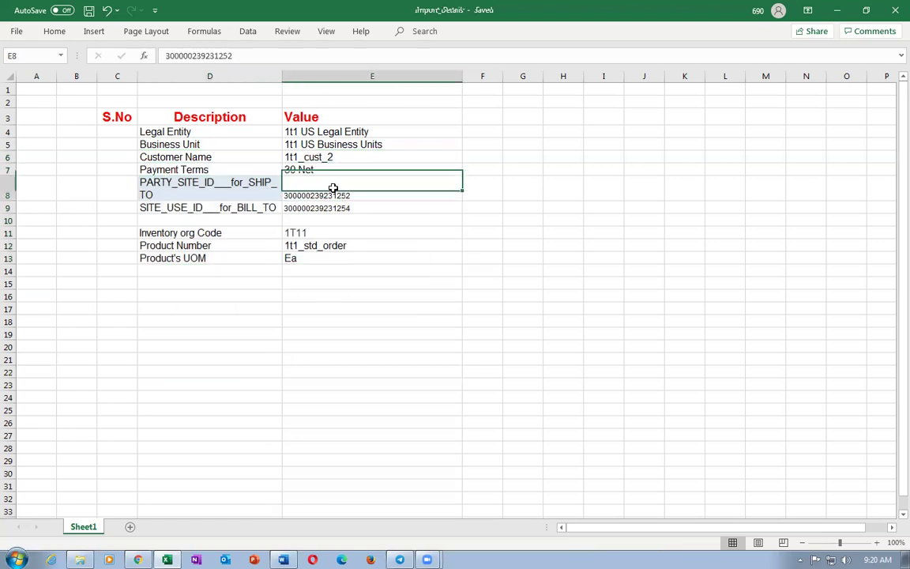
click(338, 208)
click(352, 222)
click(332, 233)
click(344, 245)
click(317, 259)
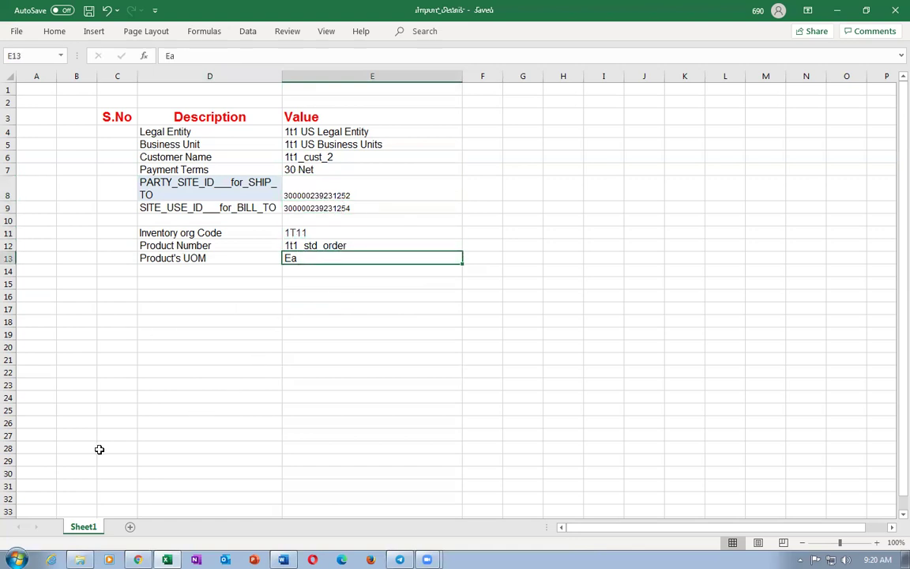
- Recheck the customer name, payment terms, both site IDs, inventory org code, product number, and UOM entries
click(328, 157)
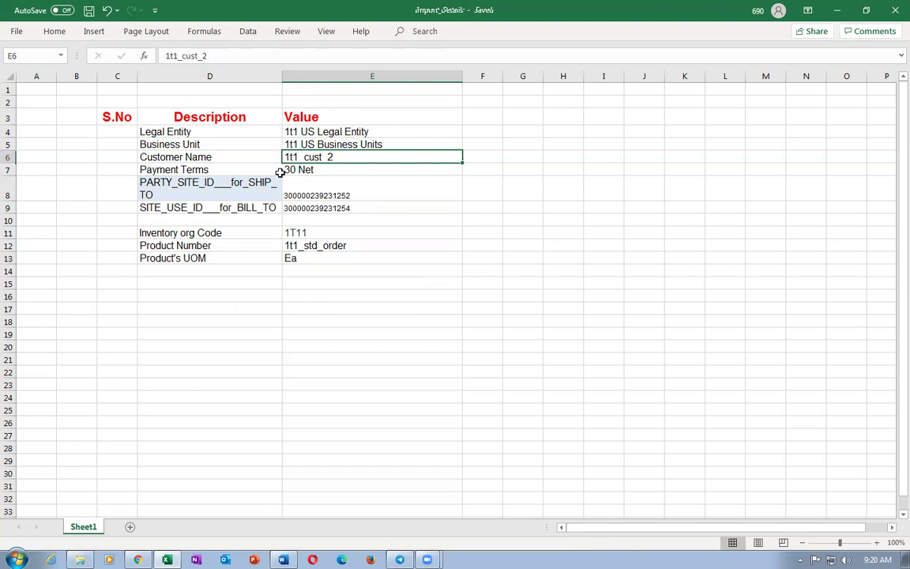
click(328, 170)
drag(325, 197, 324, 205)
click(181, 236)
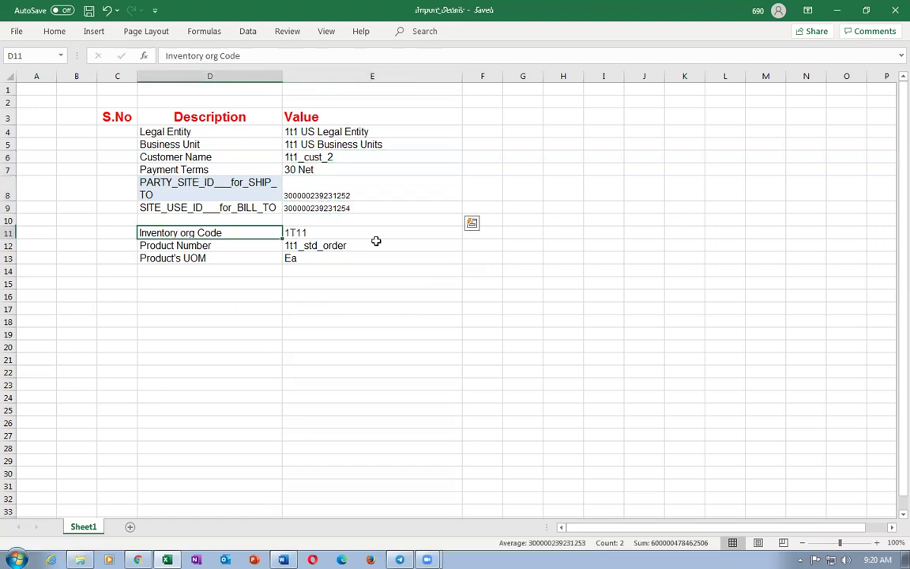
click(359, 231)
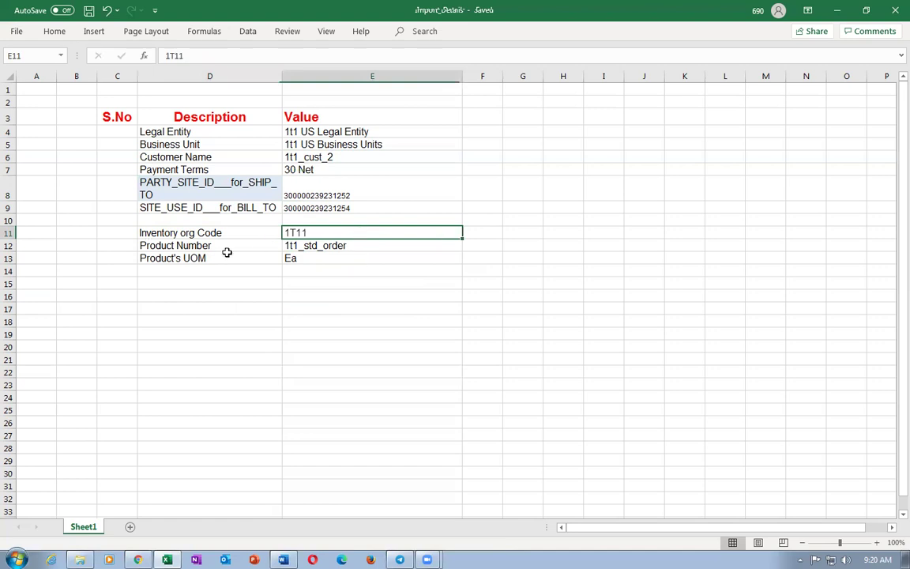
click(344, 244)
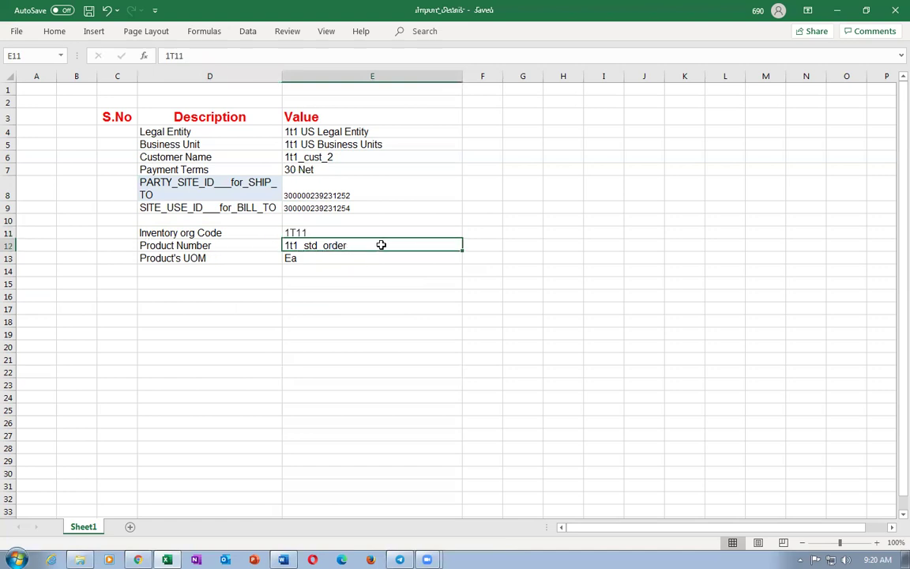
click(294, 259)
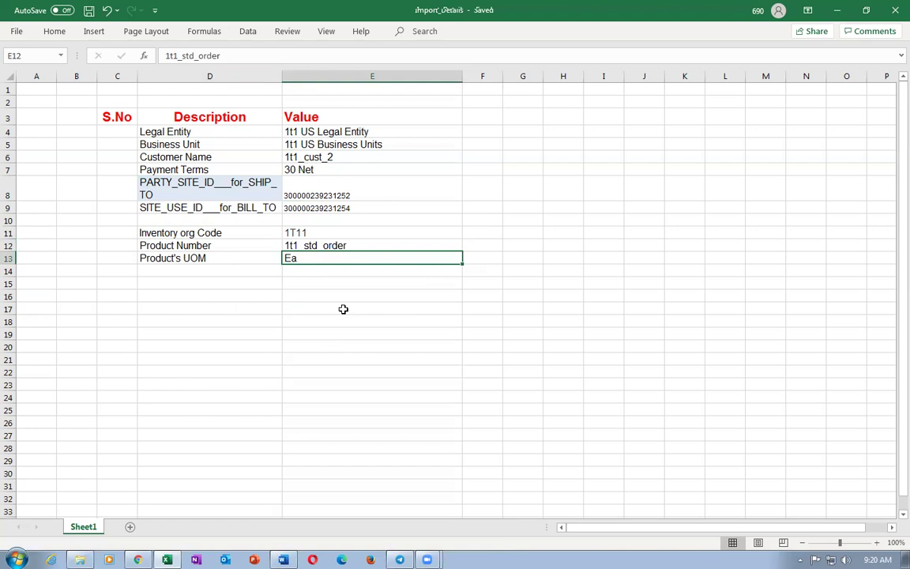
- Duplicate the customer and product details from D6:E13 into a second block starting at D17
click(187, 158)
drag(186, 158, 345, 257)
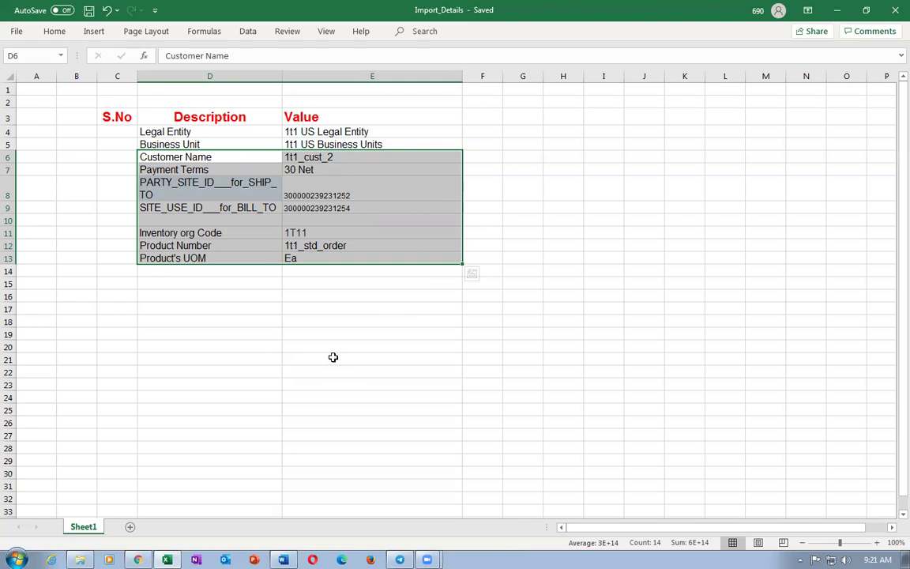
key(ctrl+c)
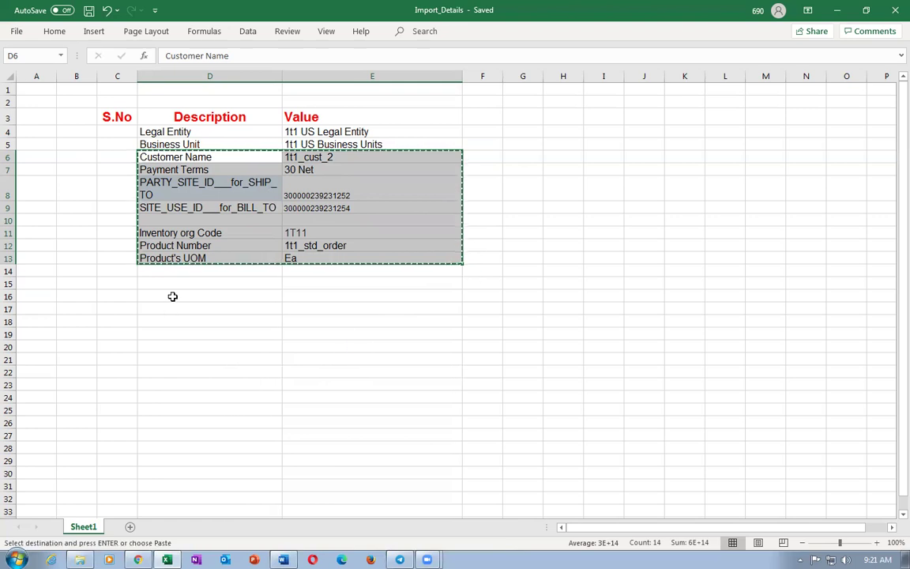
click(173, 297)
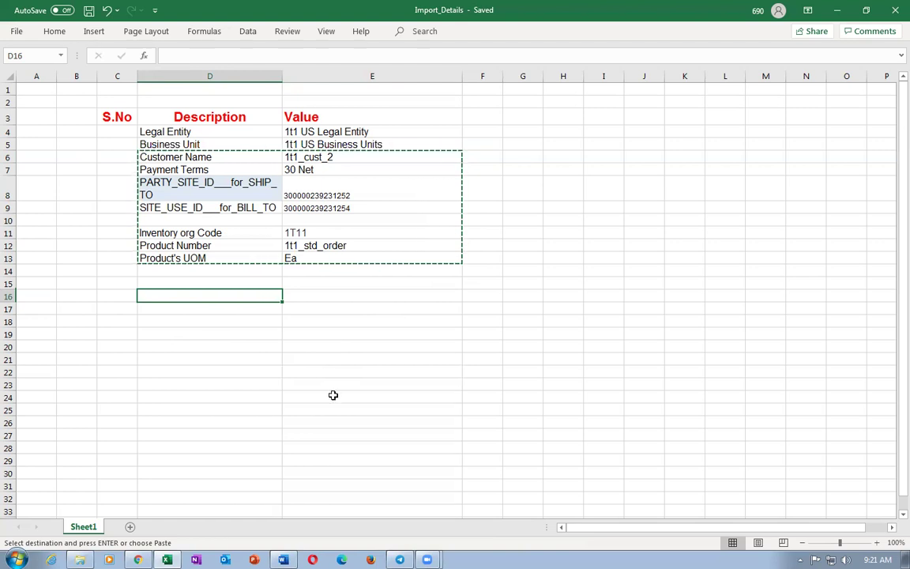
click(182, 157)
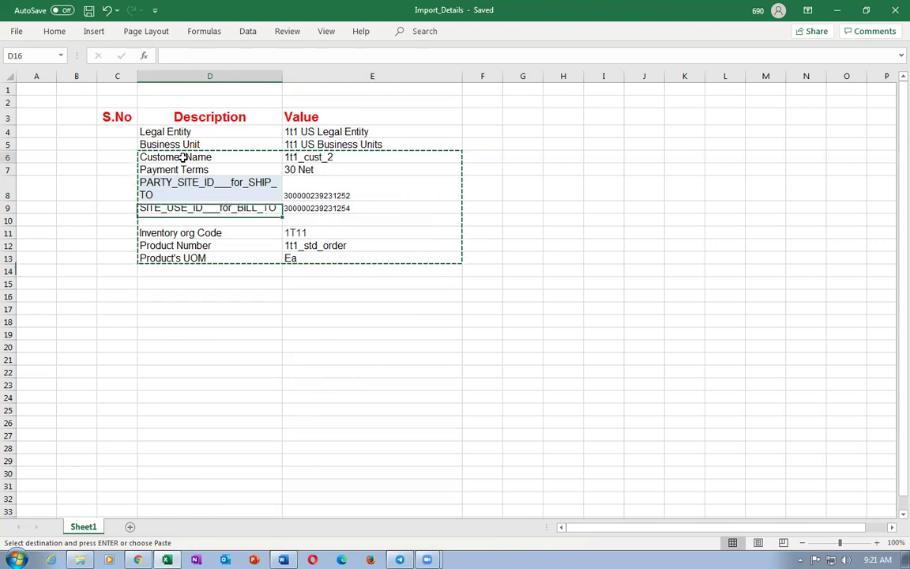
drag(183, 158, 380, 256)
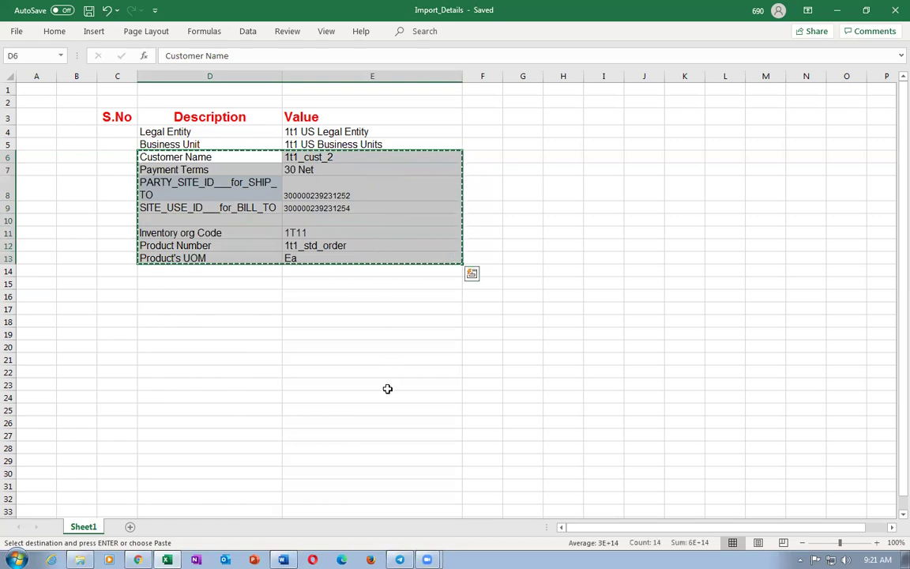
click(143, 310)
click(182, 308)
key(ctrl+v)
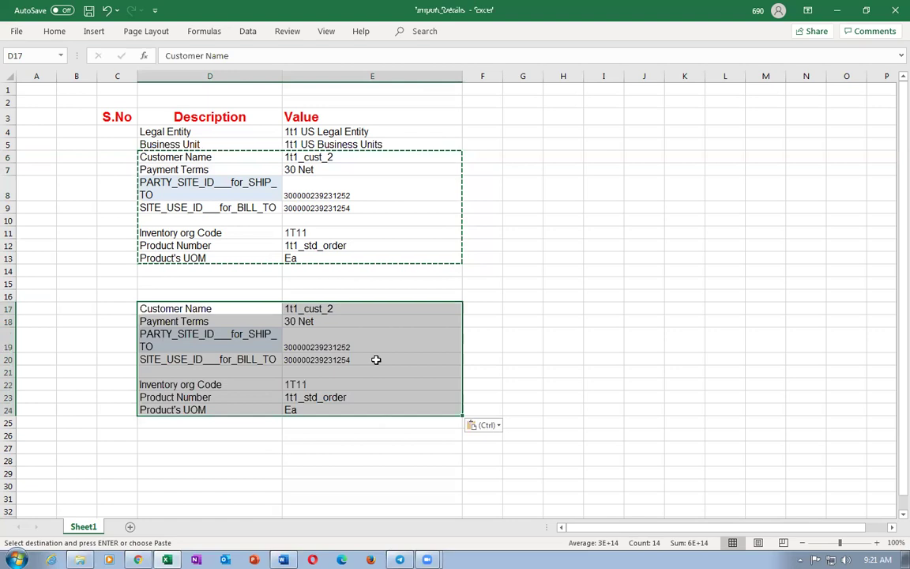
- Set the duplicated block's customer name to 1t1_cust_3 and its payment terms to 30 Net 1
click(357, 318)
double_click(355, 309)
key(BackSpace)
text(3)
double_click(335, 321)
text(1)
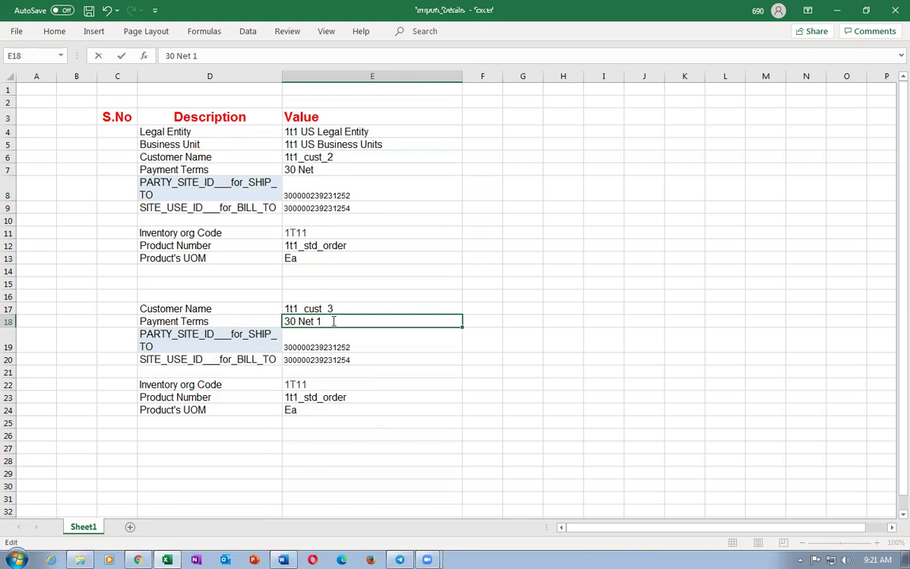
- Set the duplicated block's inventory org code to 1T111 and save the workbook
click(320, 384)
double_click(322, 384)
text(1)
click(315, 434)
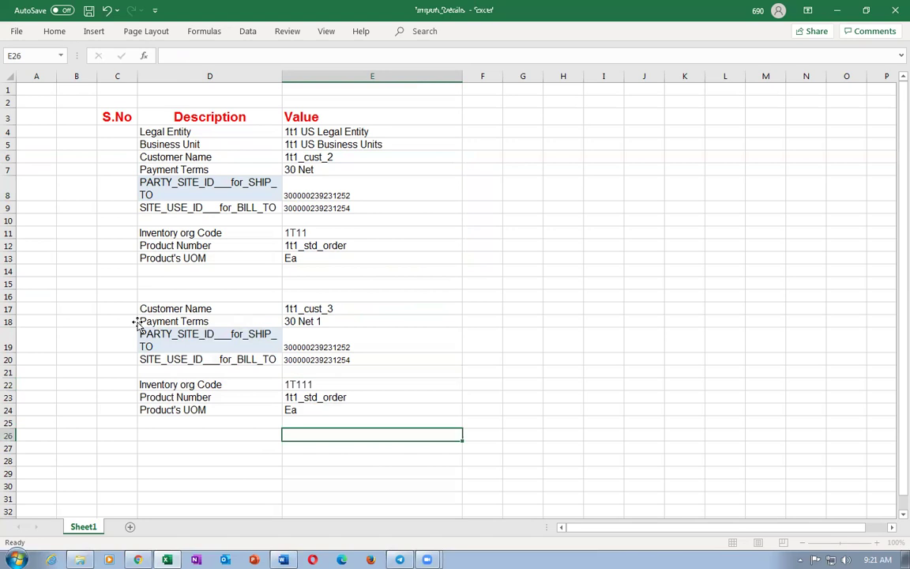
key(ctrl+v)
key(ctrl+s)
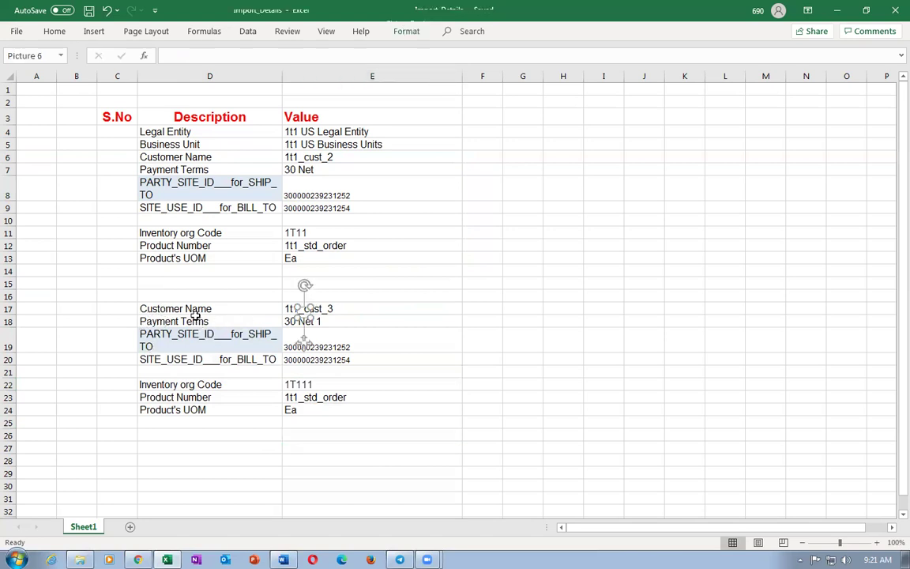
- Examine the second block of customer and product details in D17:E24 as an example of another import record
click(194, 309)
drag(205, 311, 340, 409)
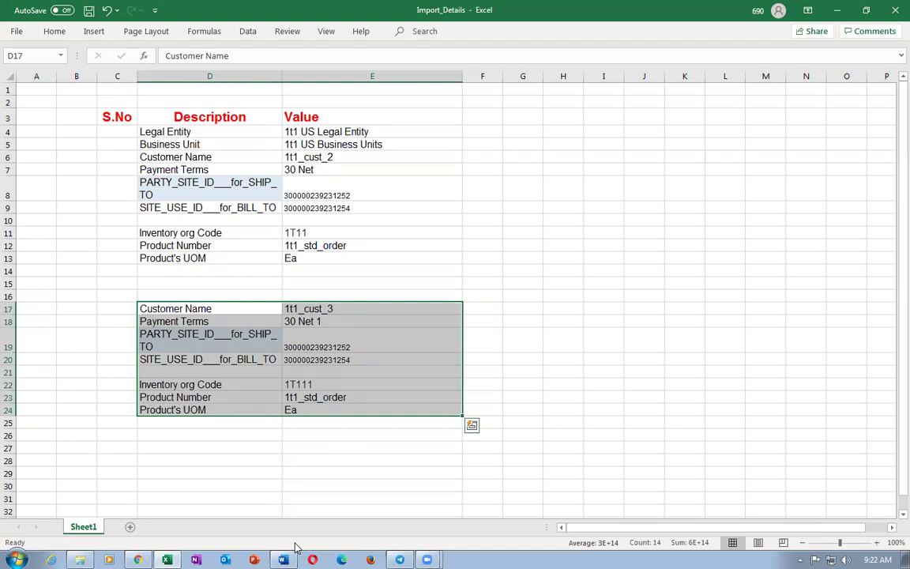
click(170, 470)
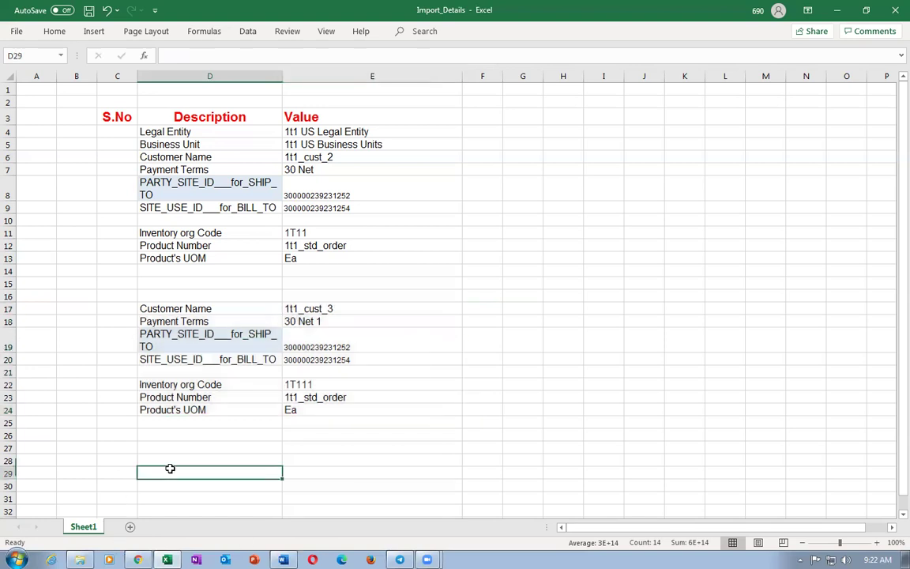
click(183, 446)
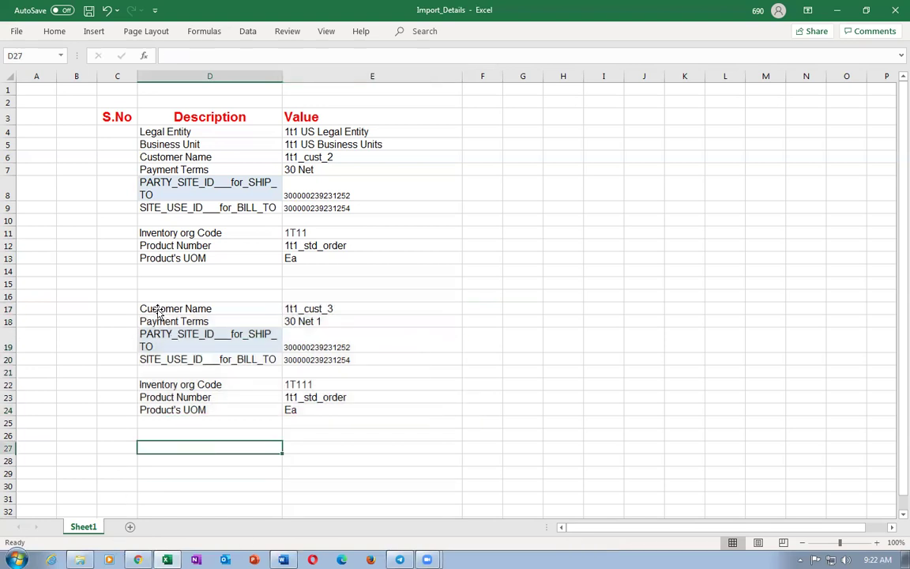
click(158, 283)
click(190, 320)
drag(199, 309, 355, 409)
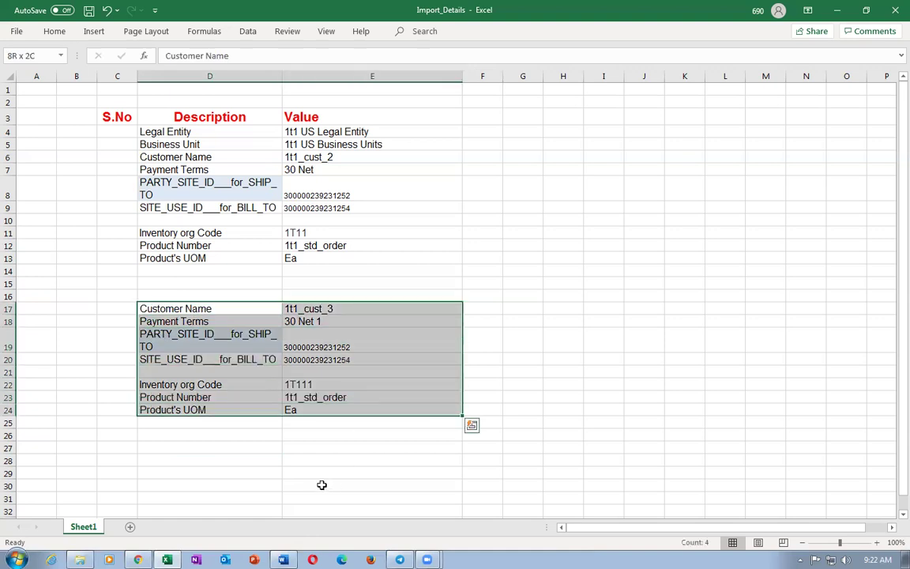
click(221, 475)
drag(211, 311, 357, 410)
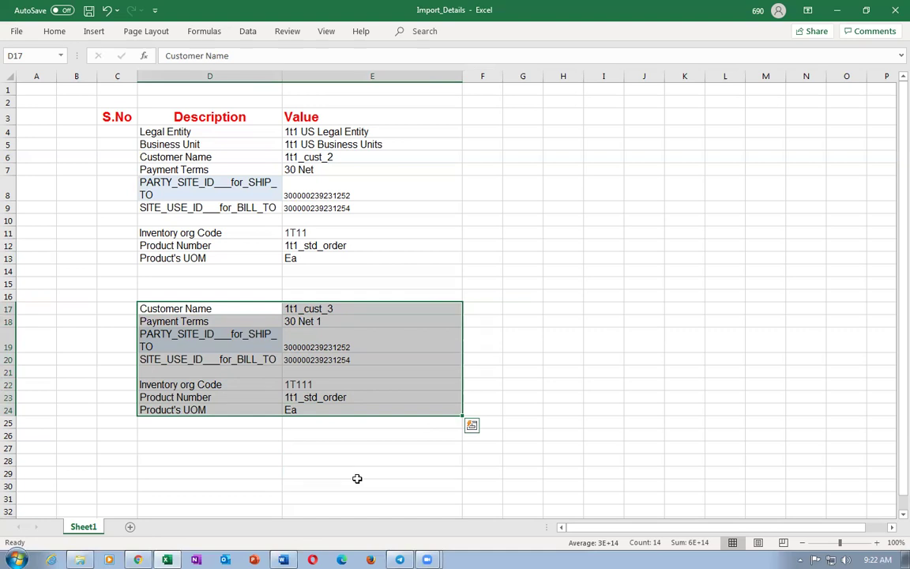
- Clear the duplicated customer and product details from D17:E24
click(237, 448)
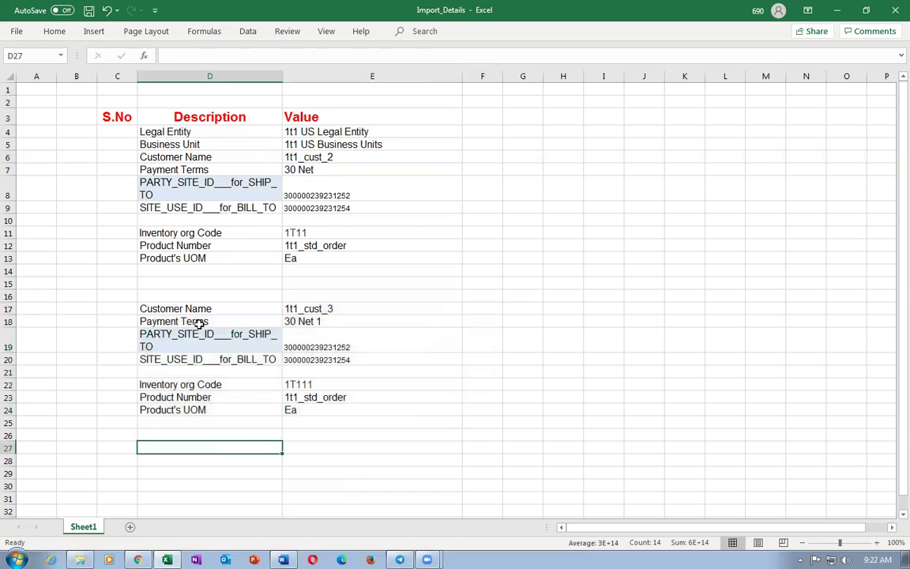
drag(206, 308, 339, 407)
key(Delete)
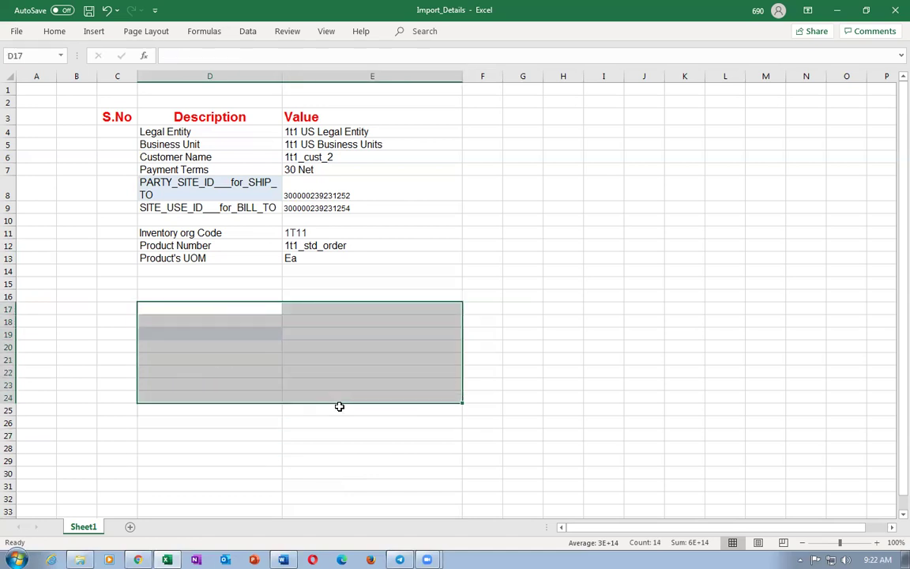
click(174, 283)
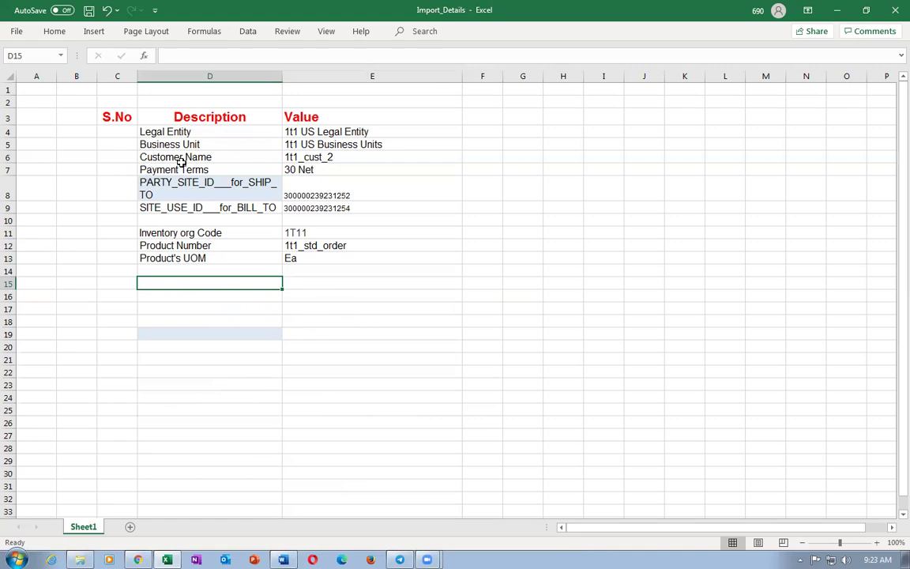
- Review the remaining import details, covering the customer and product rows and the entire D4:E13 range
drag(181, 160, 355, 265)
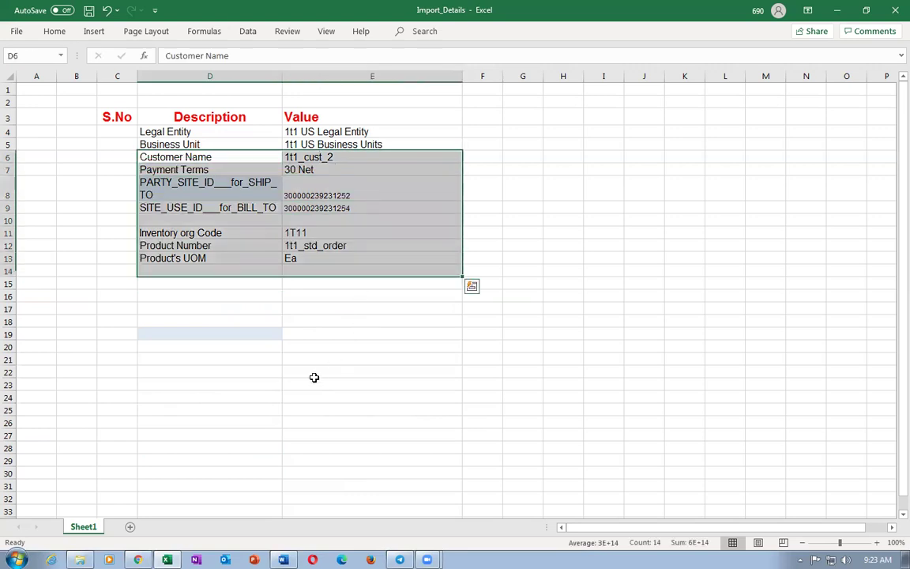
click(310, 382)
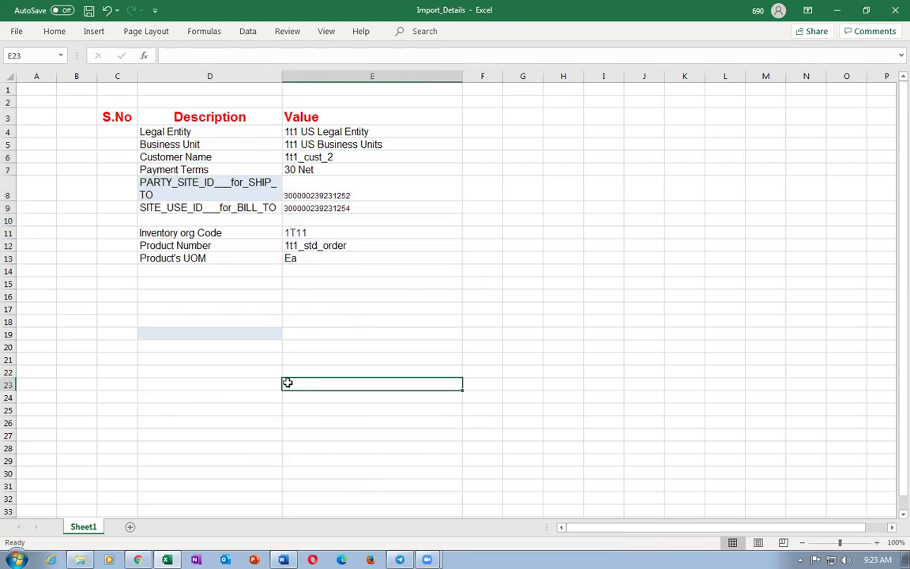
click(174, 385)
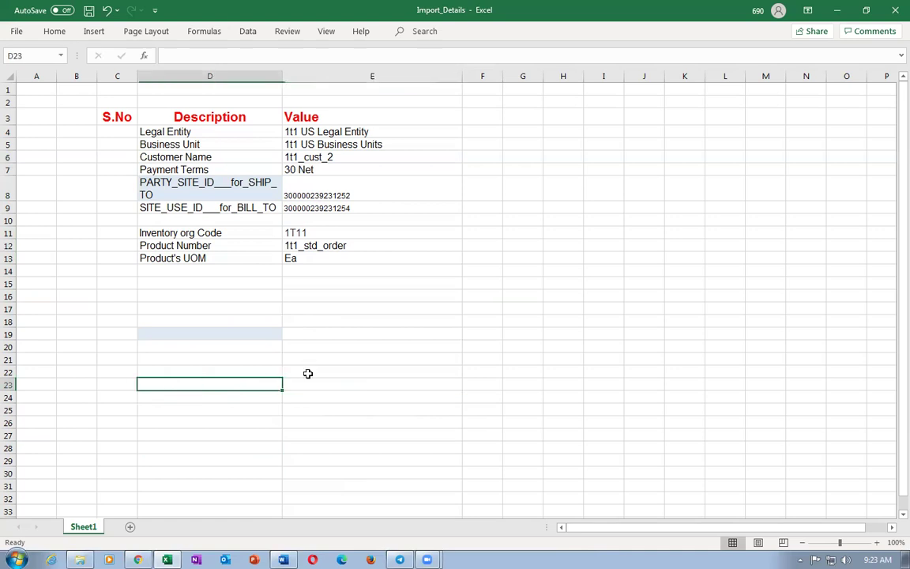
click(220, 368)
click(339, 369)
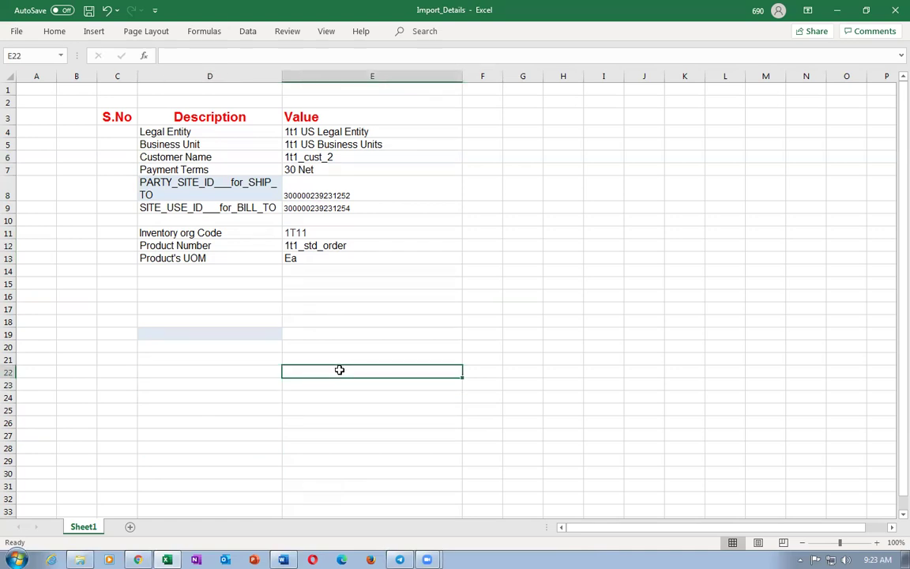
click(260, 292)
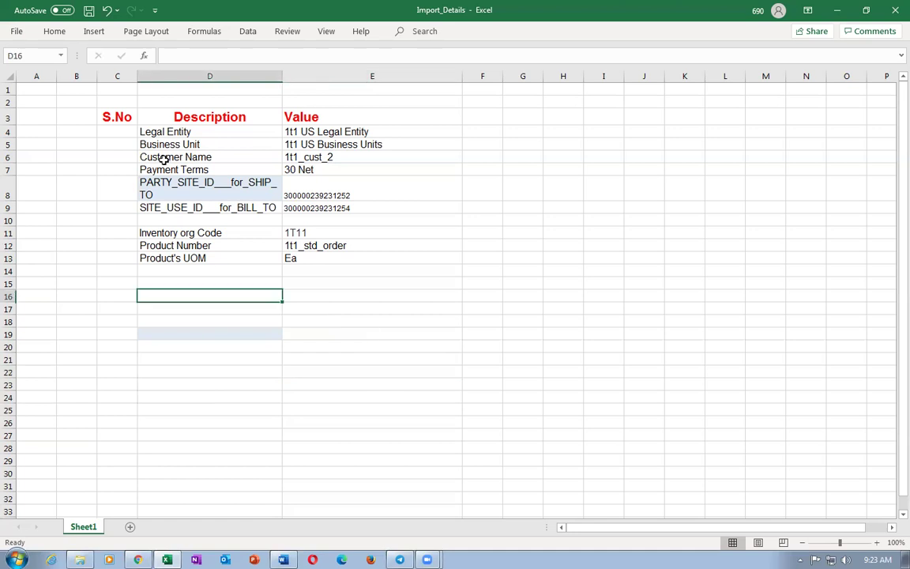
drag(147, 132, 337, 259)
click(347, 394)
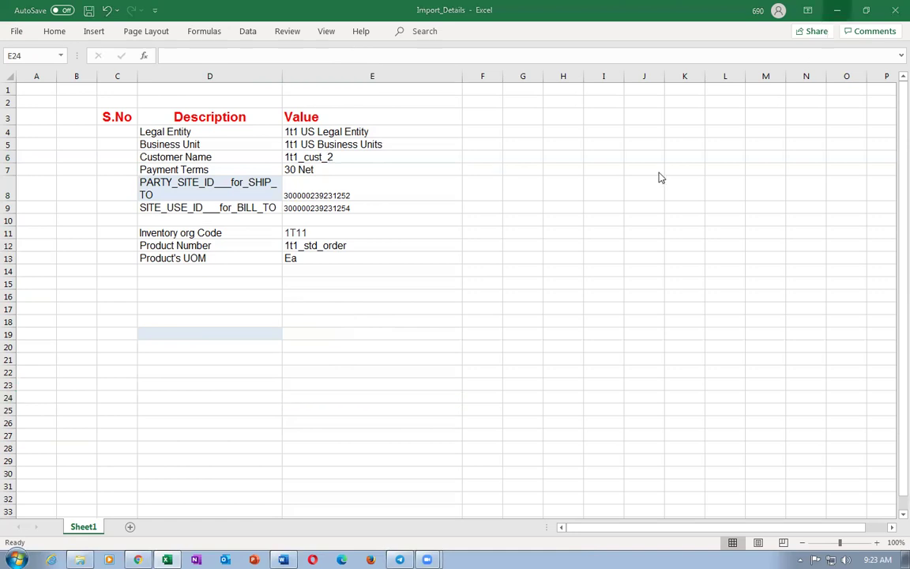
- Switch from the Excel workbook and the Word query document to the Oracle BI data model results in Chrome
click(414, 195)
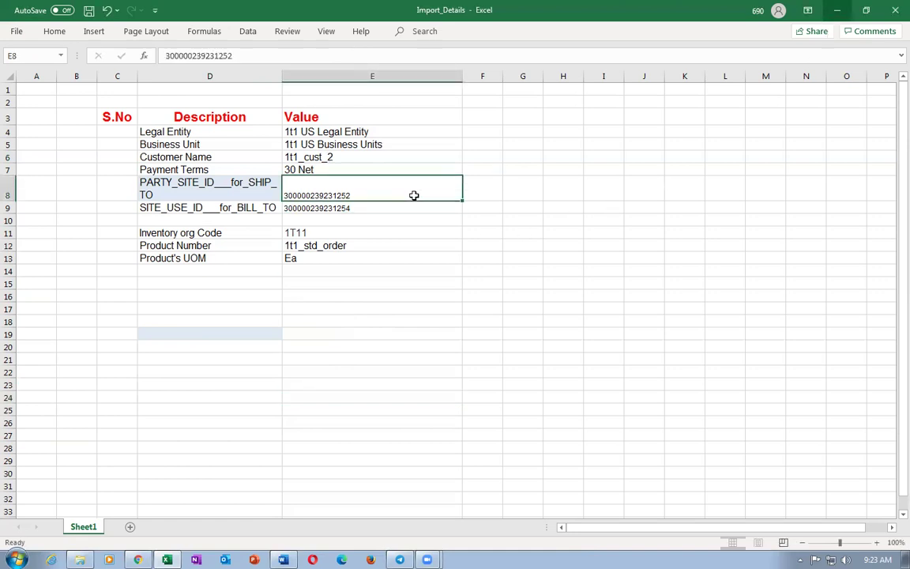
click(837, 9)
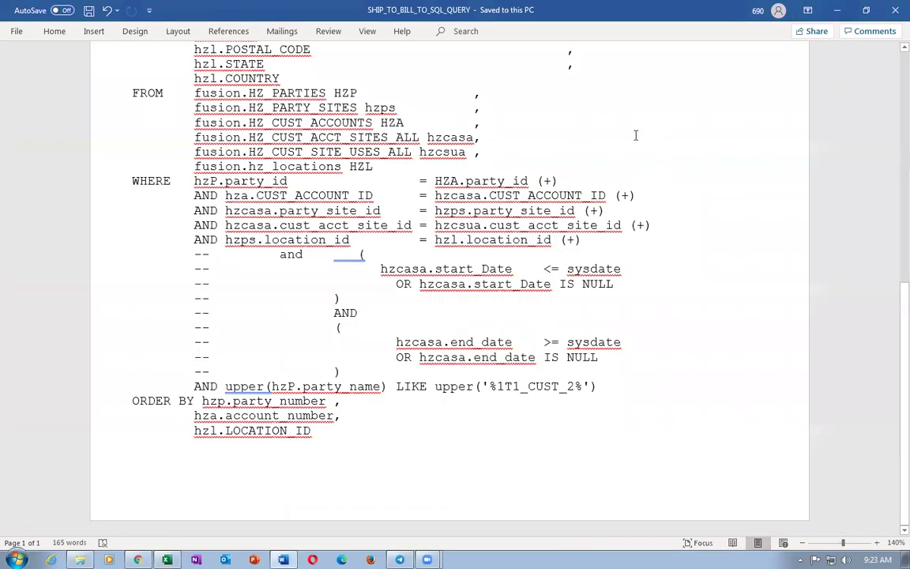
click(836, 10)
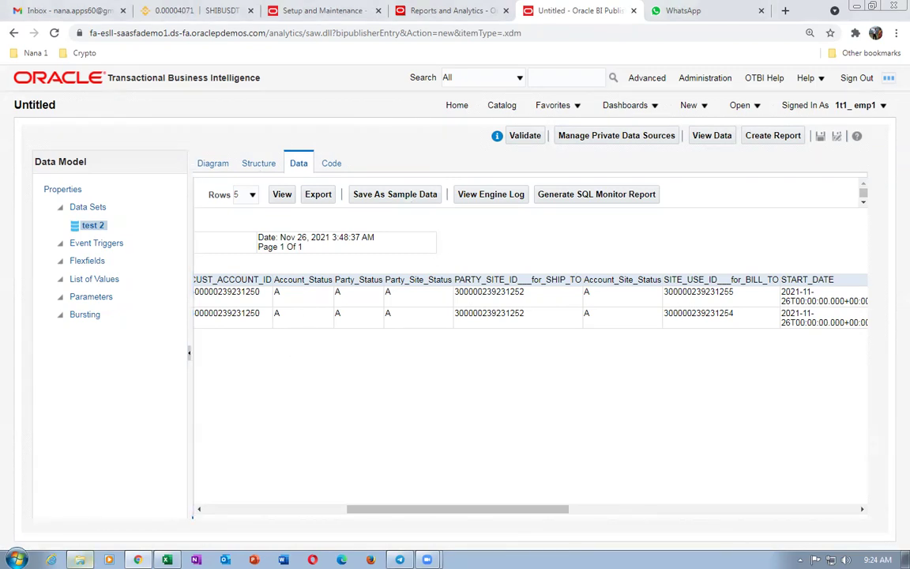
- Open the SHIP_TO_BILL_TO_SQL_QUERY Word document from the Sales_Order_Import folder at the end of its WHERE clause
click(79, 560)
click(395, 237)
click(421, 228)
double_click(423, 227)
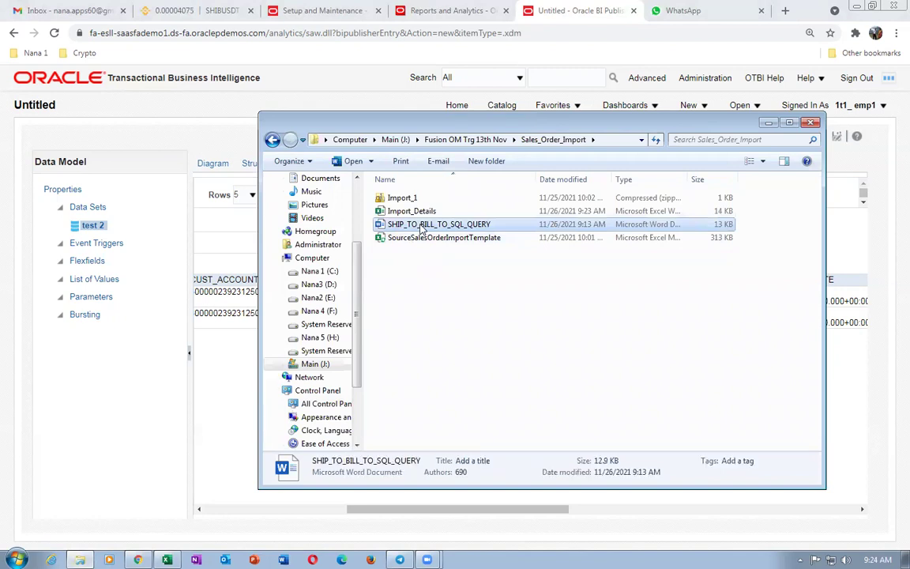
scroll(437, 327, down, 2)
scroll(438, 324, down, 8)
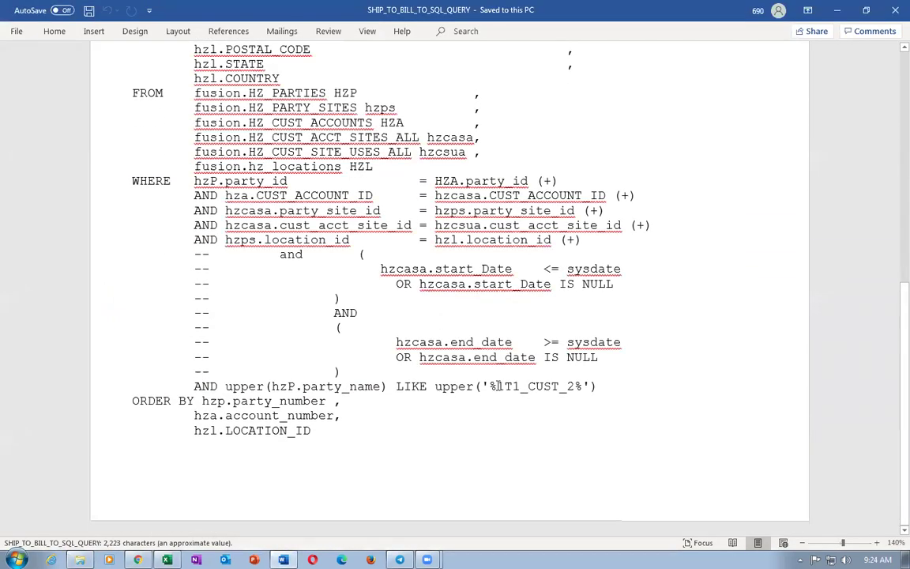
- Examine the query's last condition, which filters party_name by the customer value 1T1_CUST_2
drag(496, 387, 575, 386)
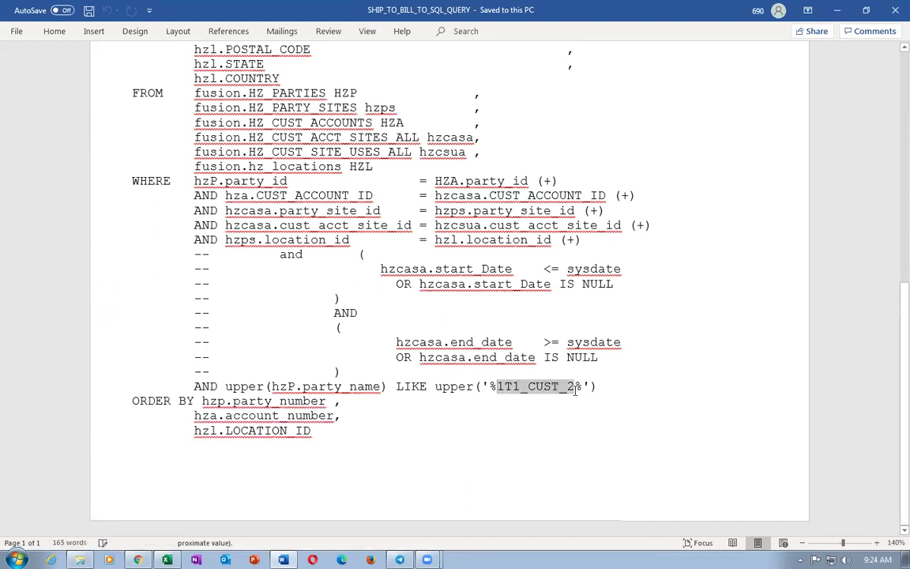
click(441, 440)
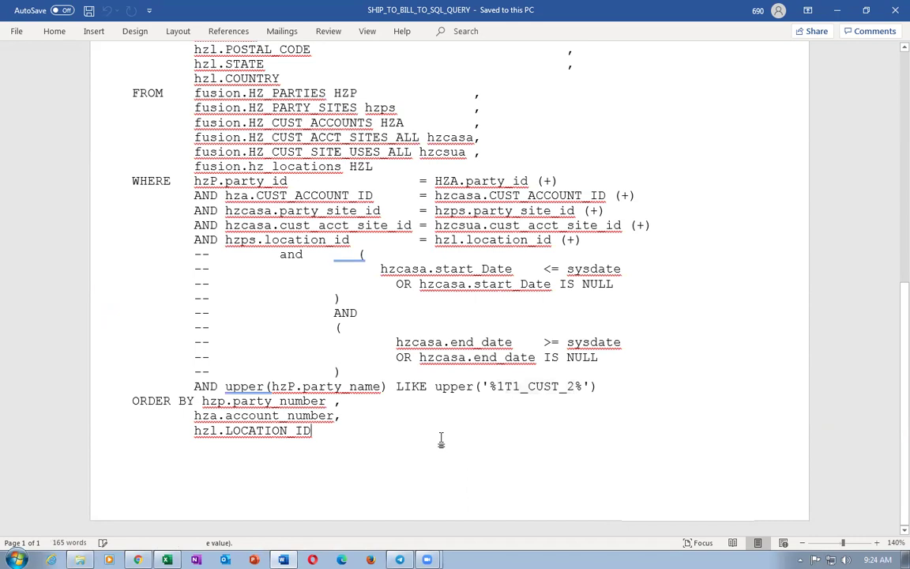
click(500, 385)
drag(500, 385, 572, 391)
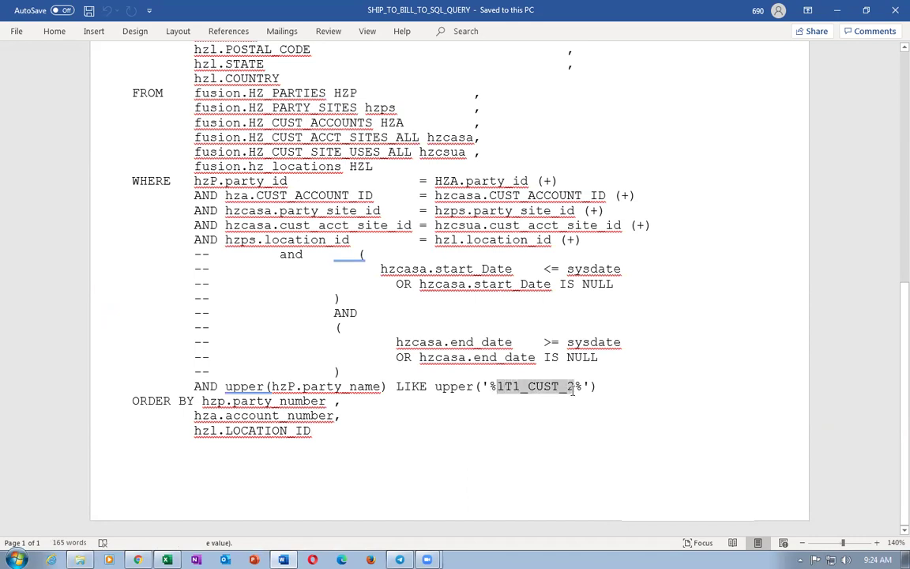
click(528, 432)
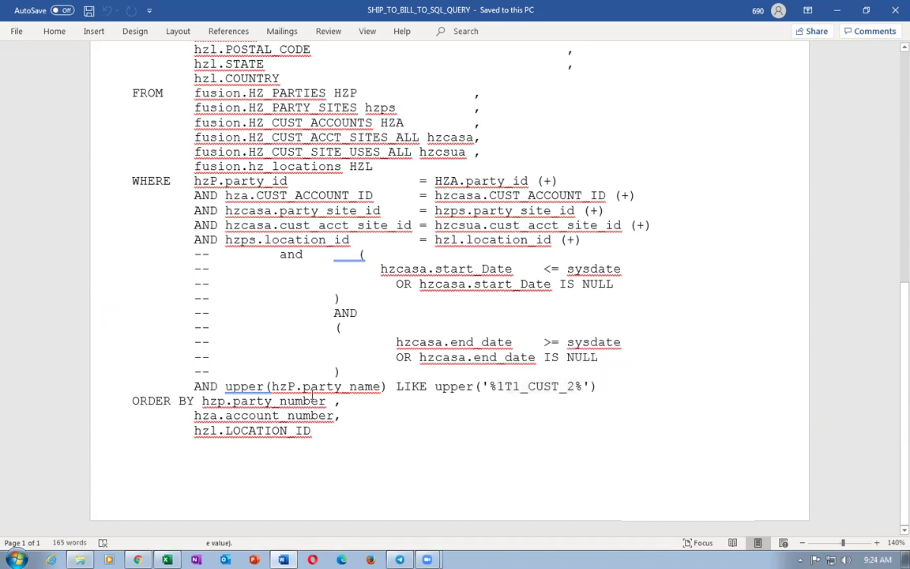
drag(303, 386, 380, 386)
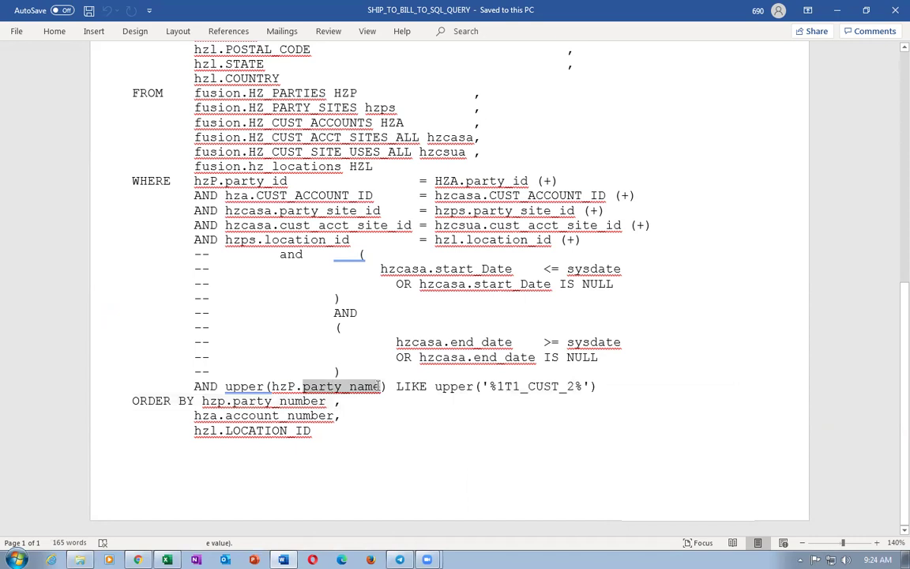
click(367, 433)
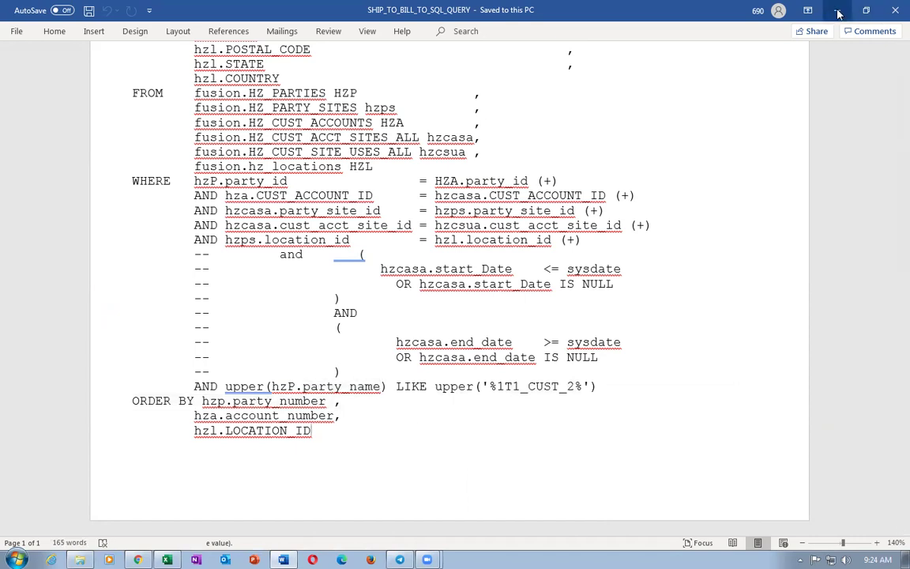
- Review the whole SQL query, from its selected columns and source tables to the join conditions
scroll(473, 297, up, 10)
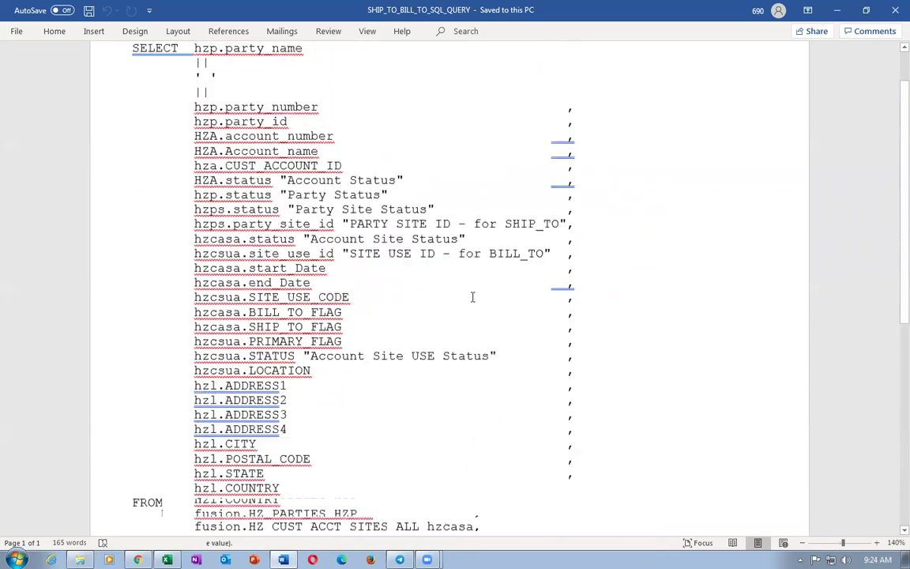
scroll(472, 297, down, 10)
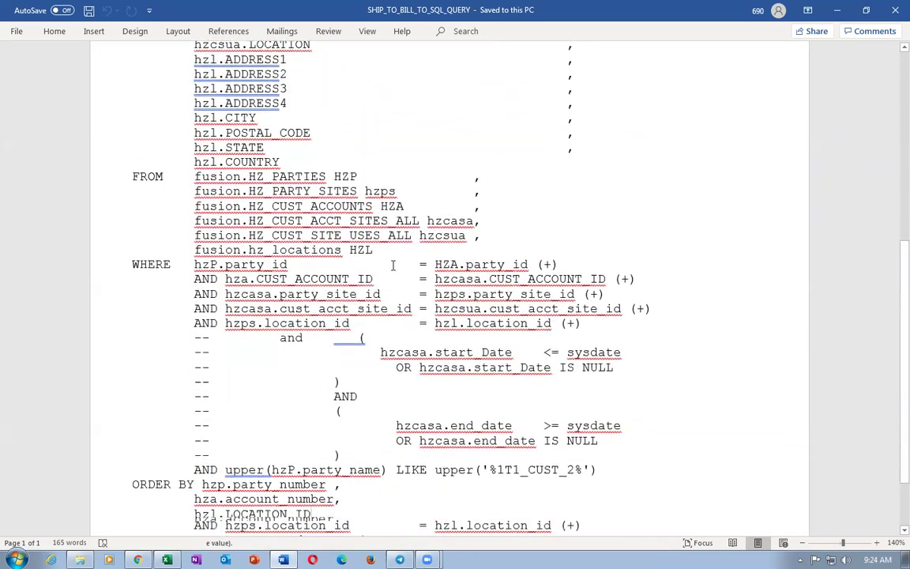
scroll(412, 299, down, 2)
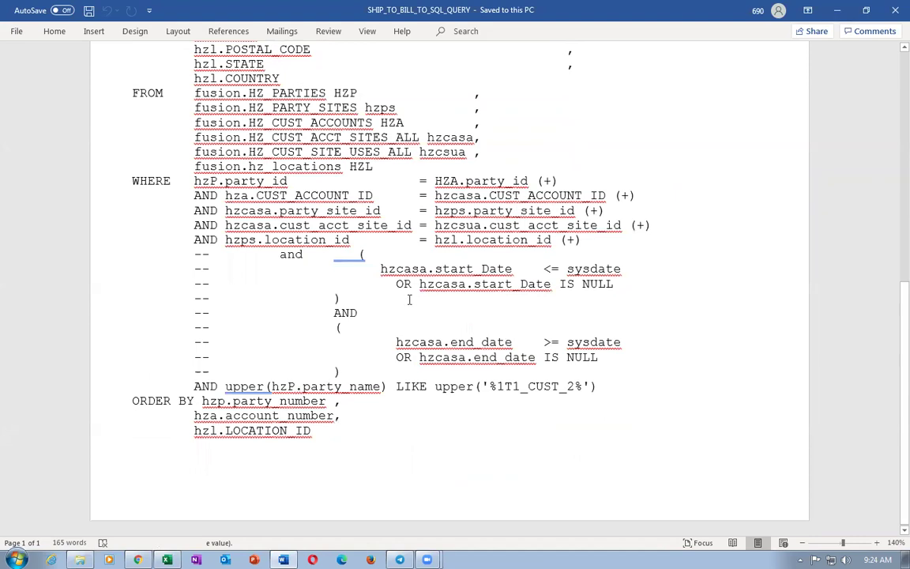
scroll(405, 298, up, 9)
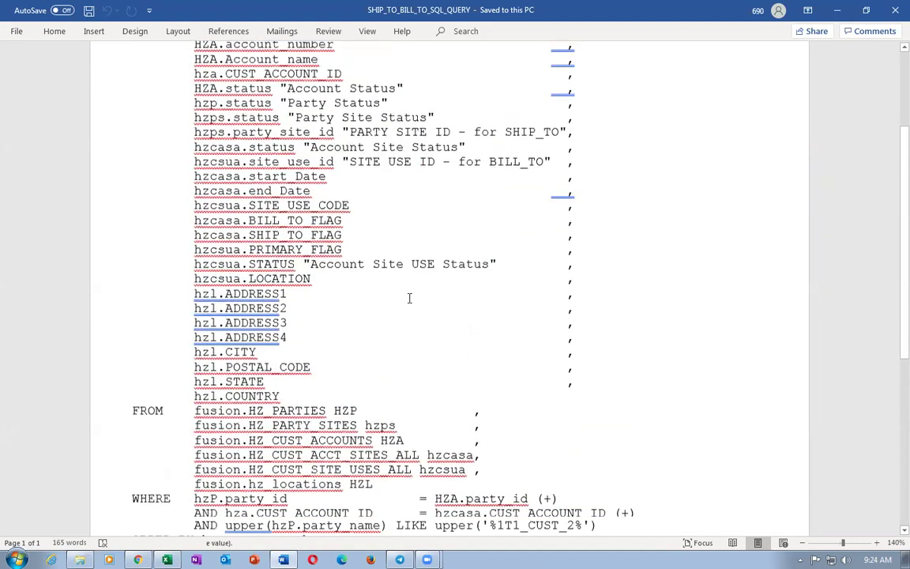
scroll(408, 300, up, 2)
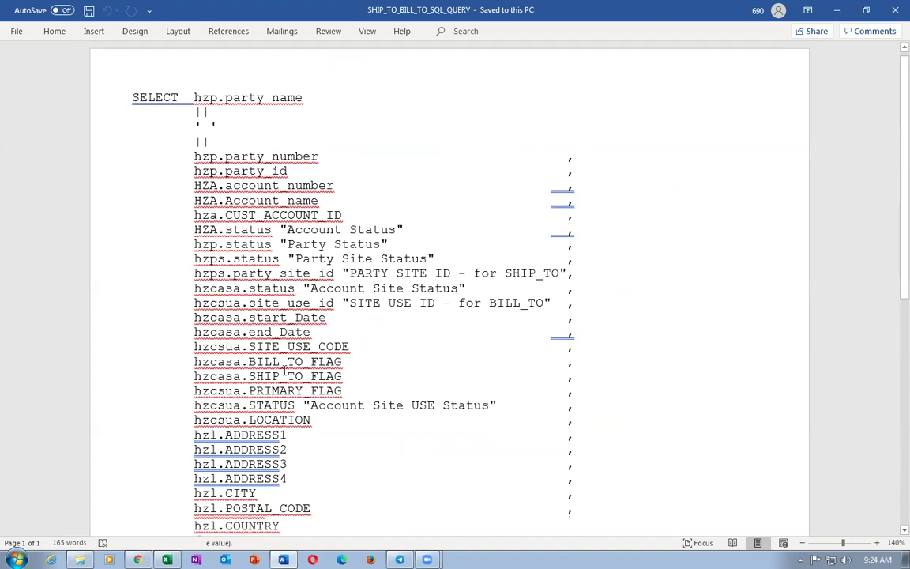
- Switch to the Oracle BI data model results in Chrome and export the query data
key(alt+Tab)
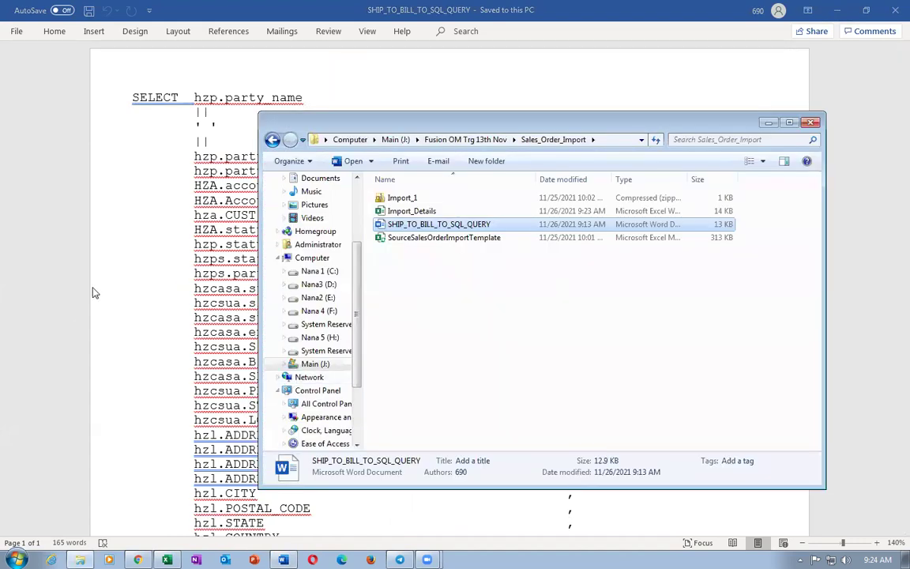
key(alt+Tab)
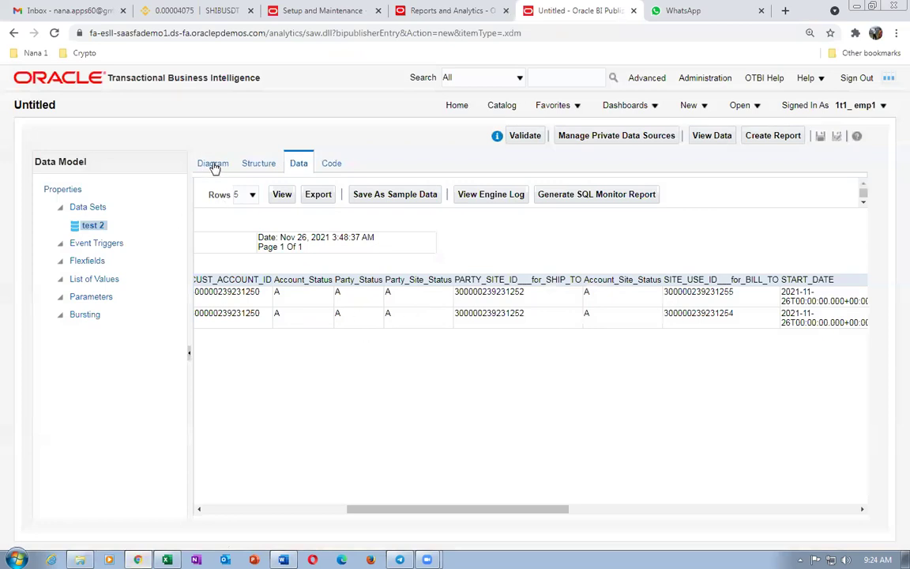
click(322, 197)
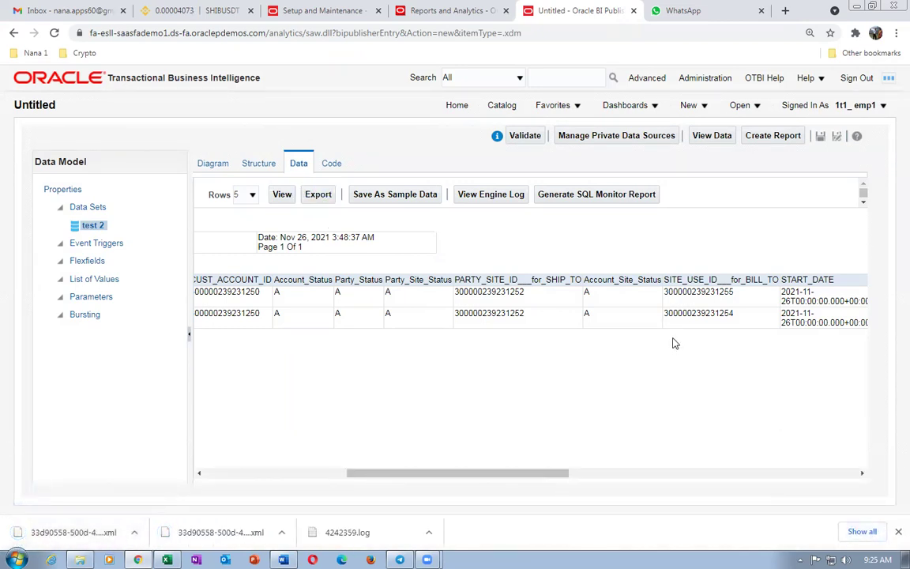
- Open the downloaded 33d90558-500d-450b-8459-9d6ab31174f8.xml and review both customer site records, declining the default browser offer, and close the downloads page
click(862, 531)
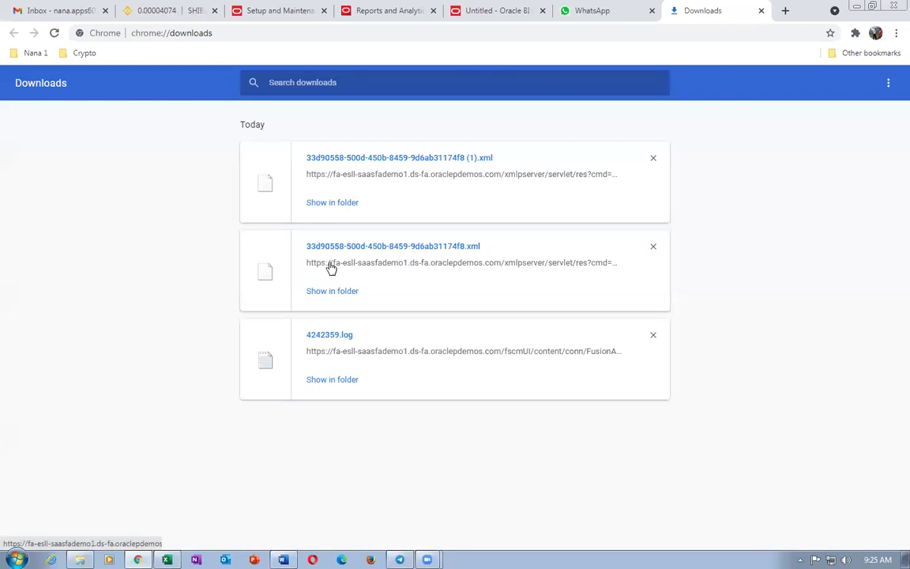
click(371, 247)
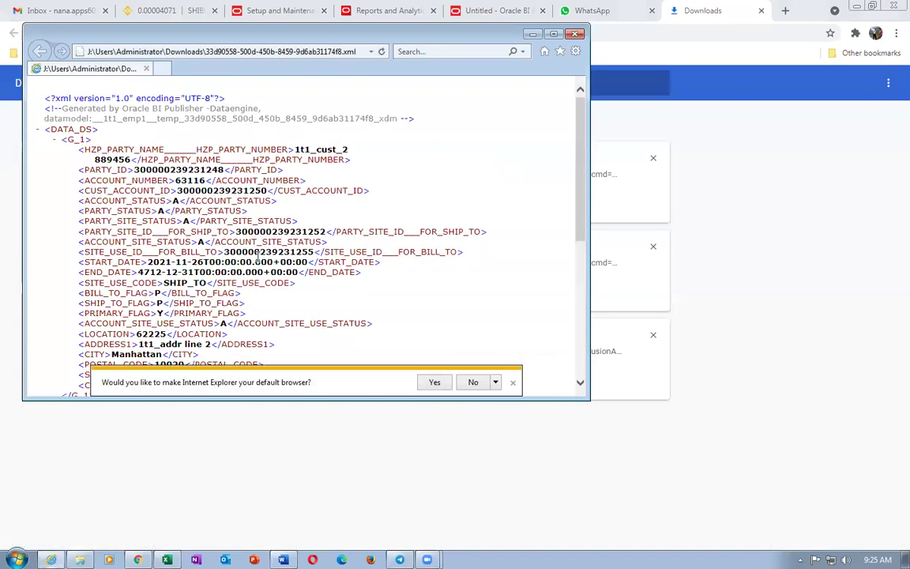
scroll(256, 261, down, 3)
scroll(259, 265, down, 2)
scroll(259, 263, down, 2)
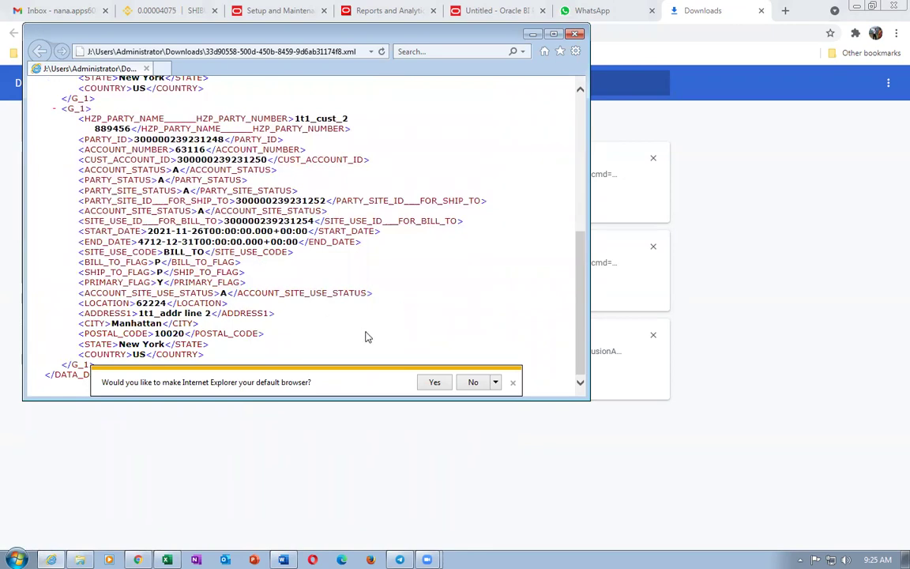
click(474, 383)
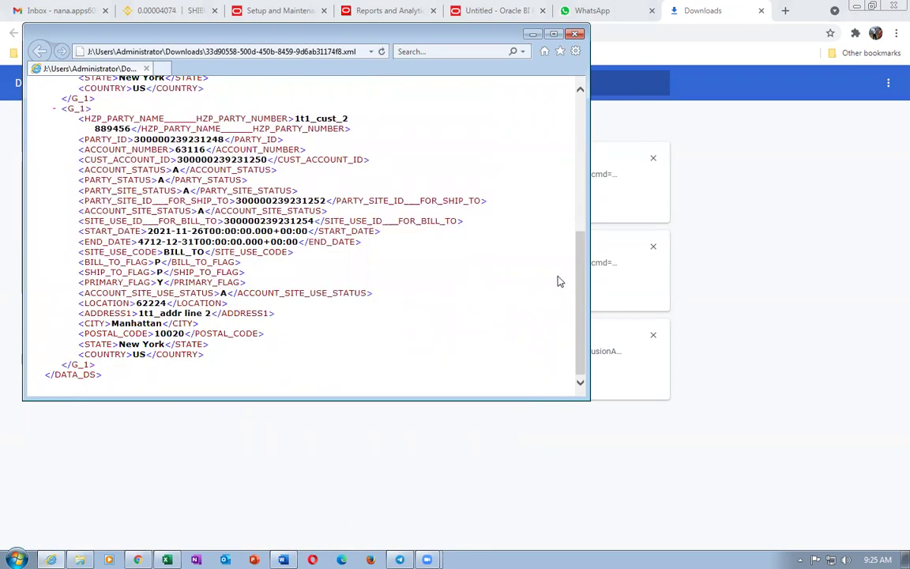
drag(579, 299, 625, 177)
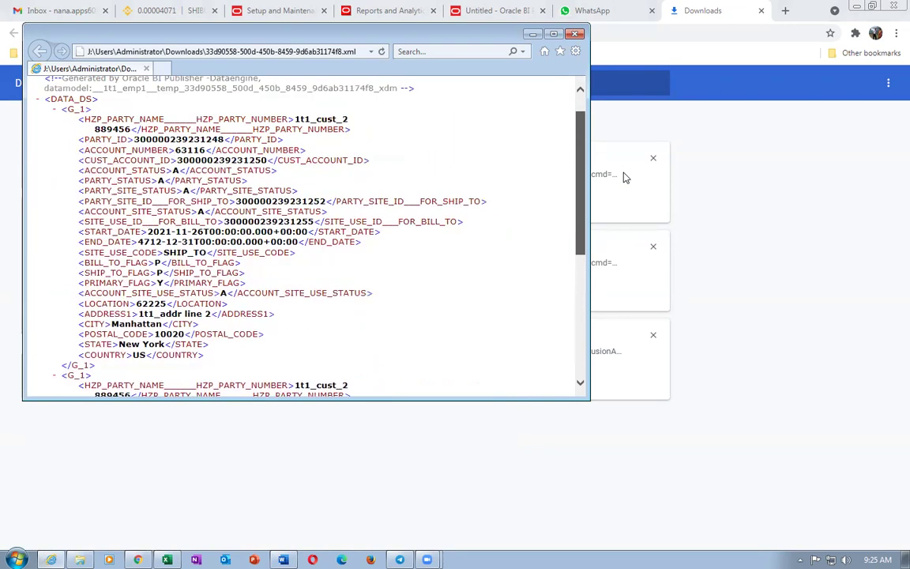
click(533, 33)
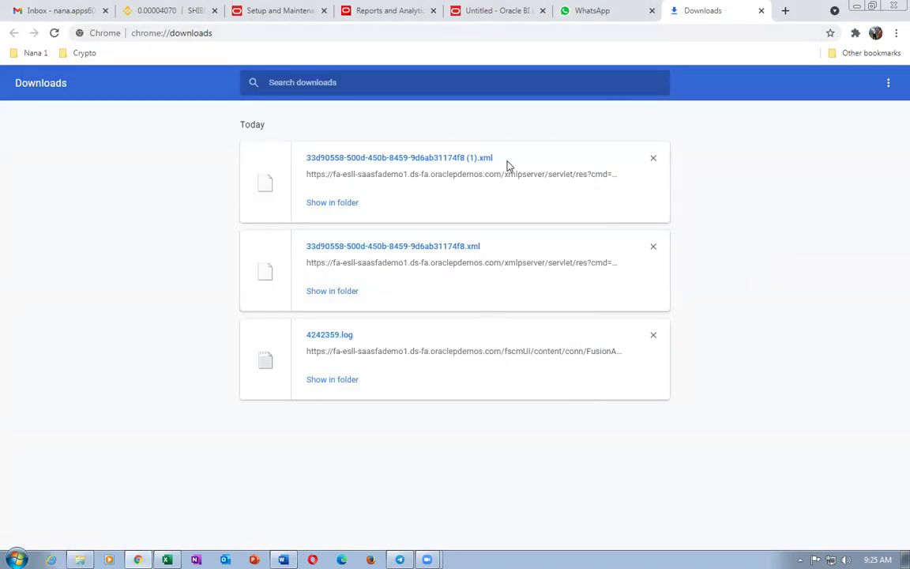
click(761, 11)
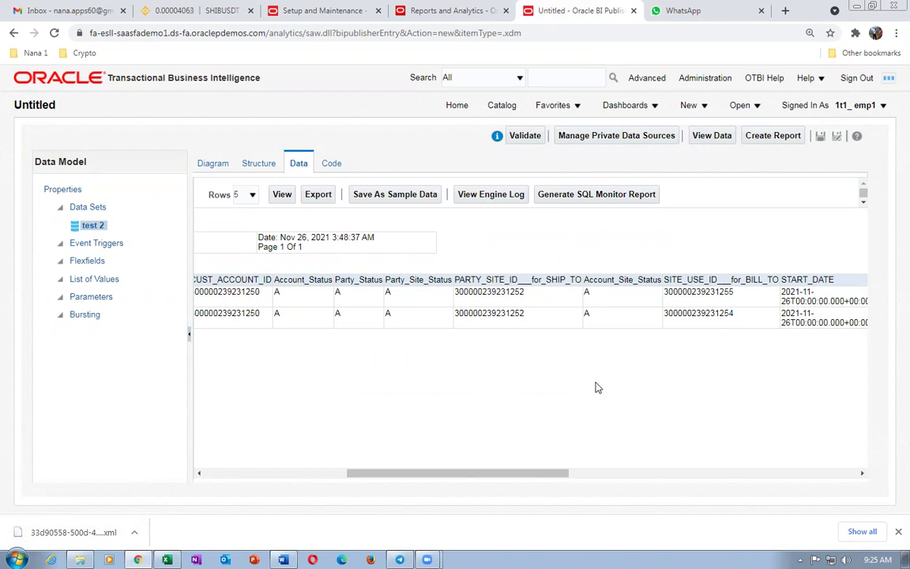
- Review all columns of the test 2 query results, from the party name through to the country
drag(370, 477, 710, 494)
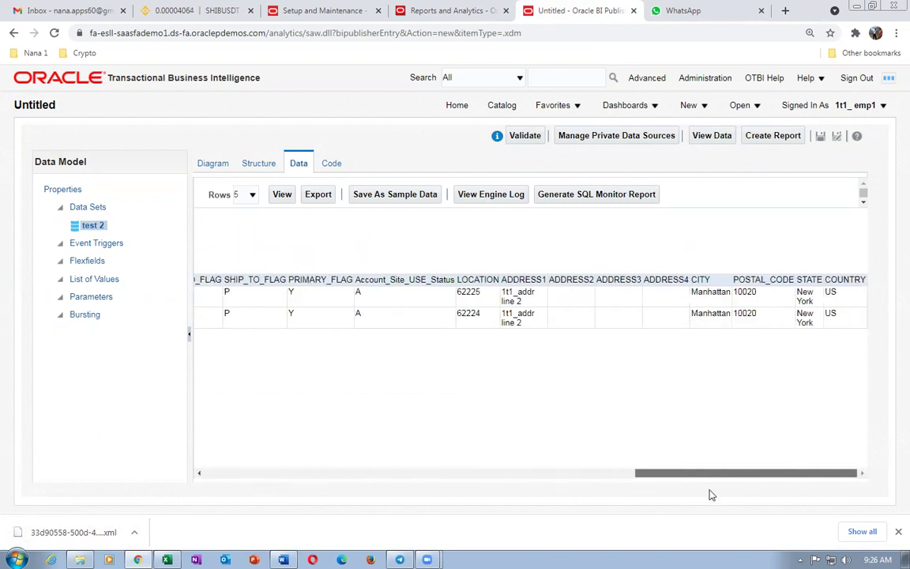
drag(451, 471, 145, 433)
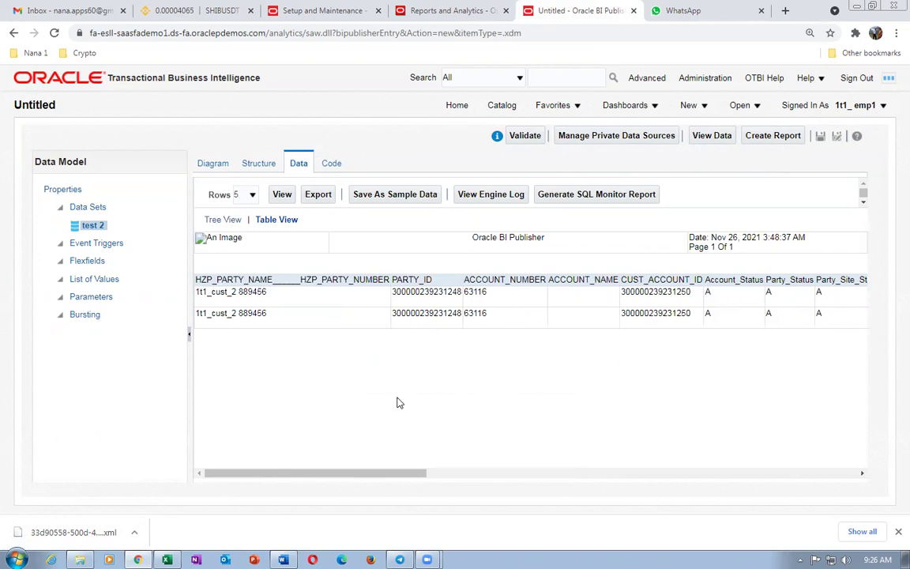
drag(387, 472, 297, 465)
mouse_move(244, 473)
mouse_down()
mouse_move(496, 490)
mouse_move(824, 485)
mouse_move(230, 467)
mouse_up()
- Switch to the Import_Details workbook in Excel and review the customer and product rows in D6:E13
mouse_move(167, 560)
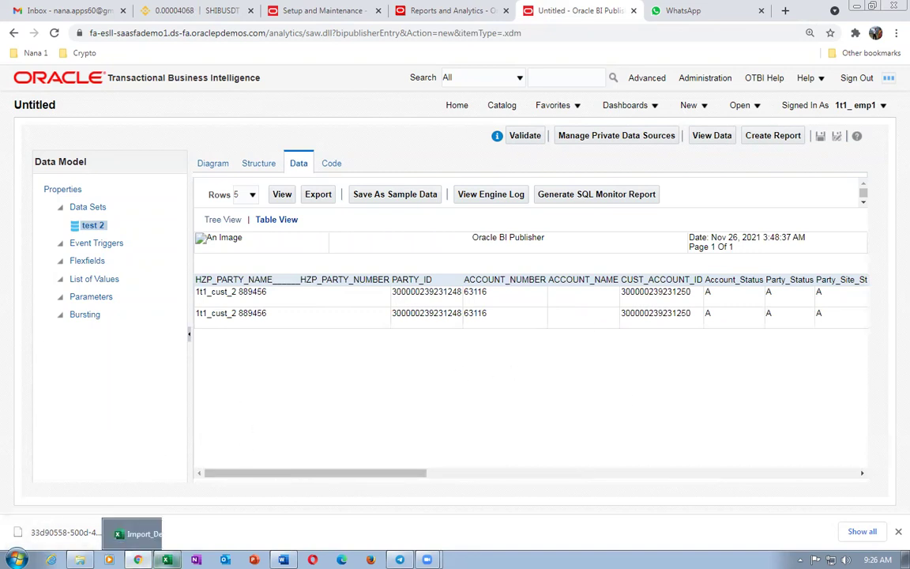
click(145, 535)
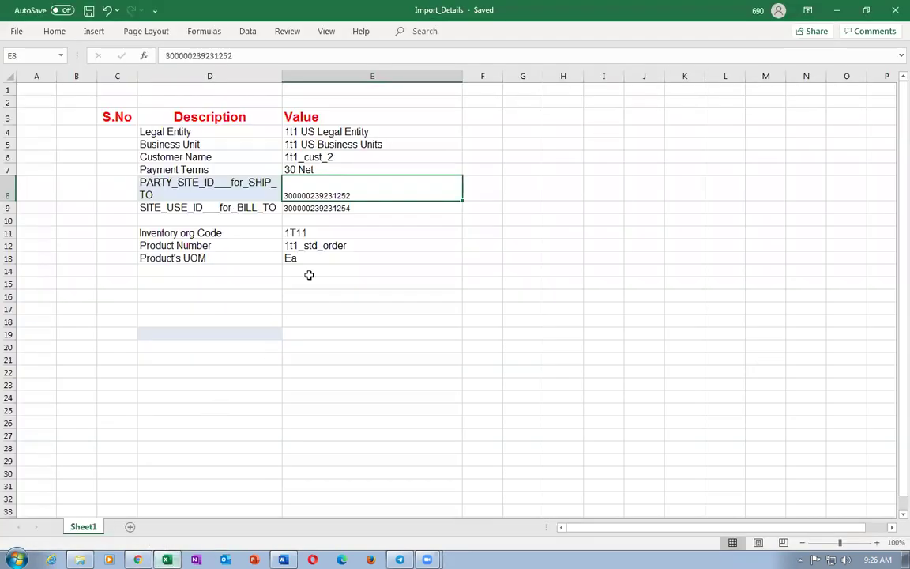
drag(209, 308, 372, 308)
drag(172, 160, 375, 260)
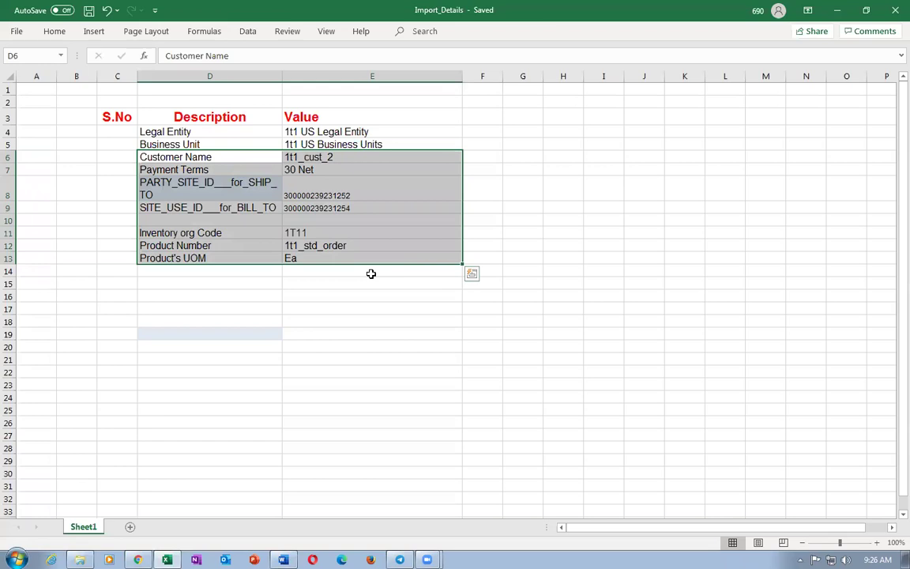
- Examine the SHIP_TO and BILL_TO site IDs and the customer name as values needed for each import record
click(198, 183)
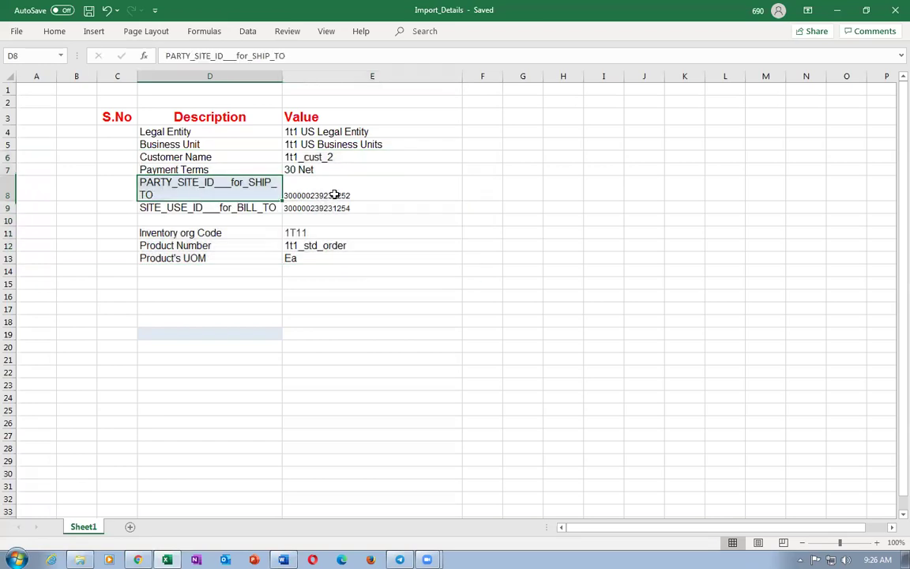
click(301, 179)
click(346, 209)
click(208, 205)
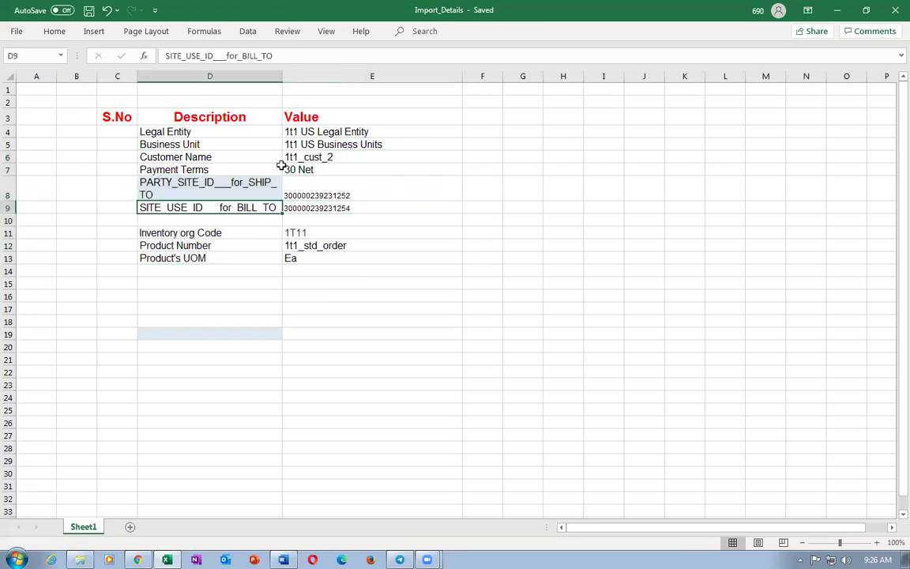
click(347, 157)
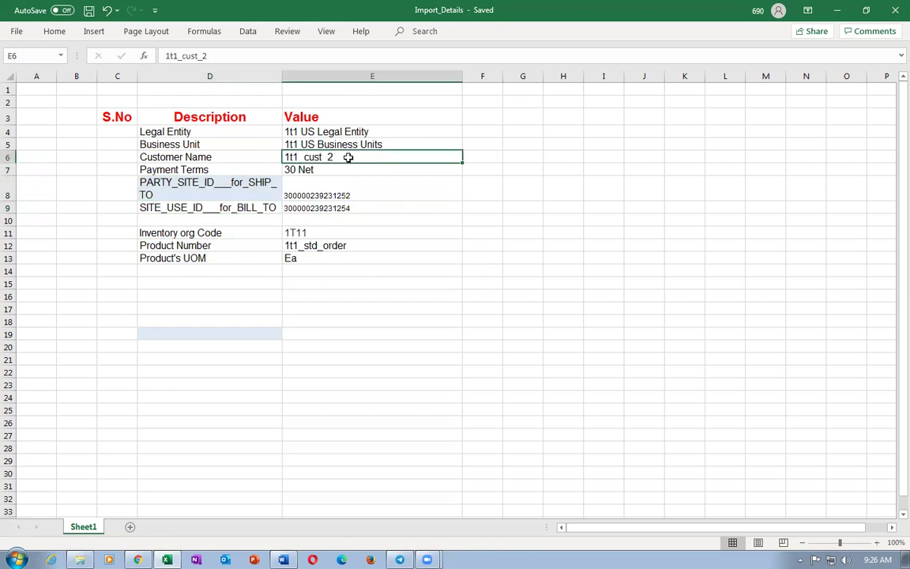
click(149, 158)
drag(150, 158, 320, 258)
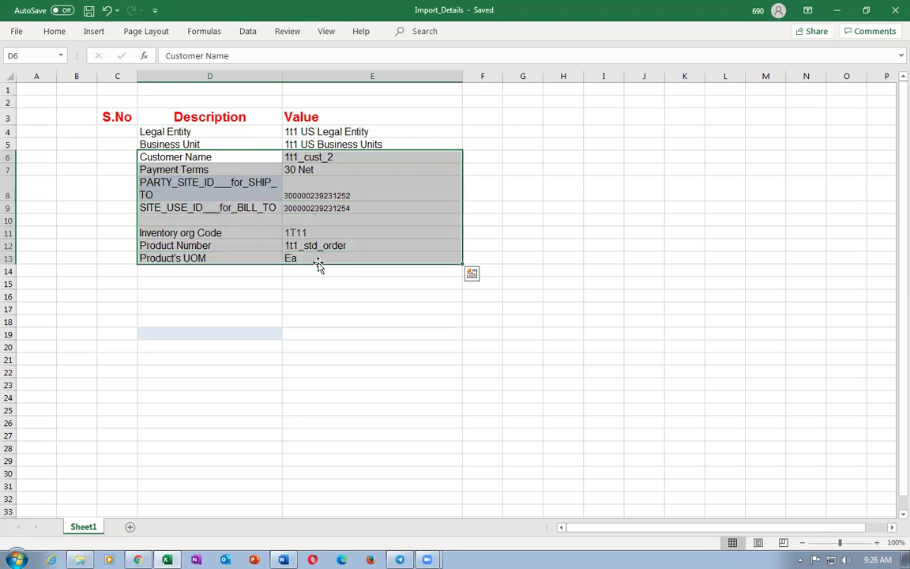
click(189, 382)
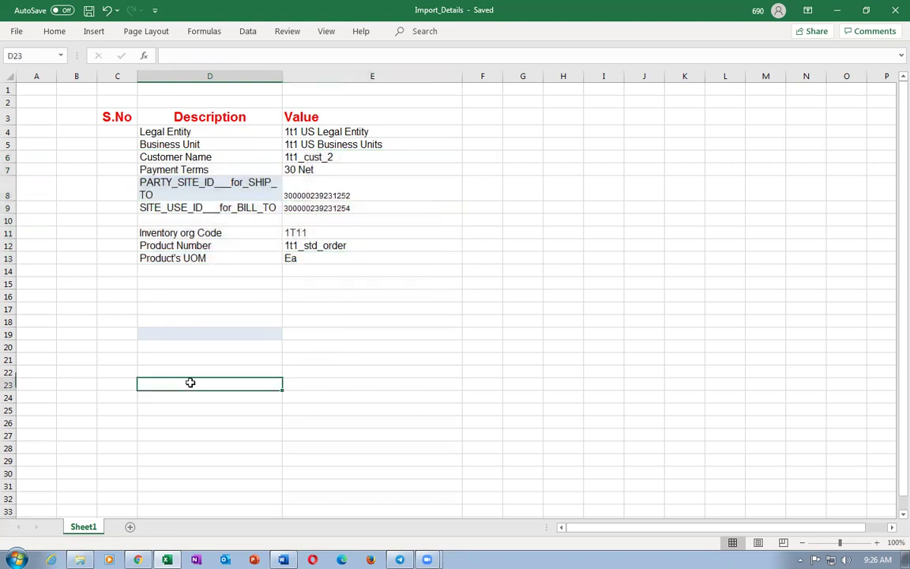
click(367, 283)
click(374, 296)
click(484, 298)
click(523, 296)
click(561, 295)
click(605, 304)
click(639, 295)
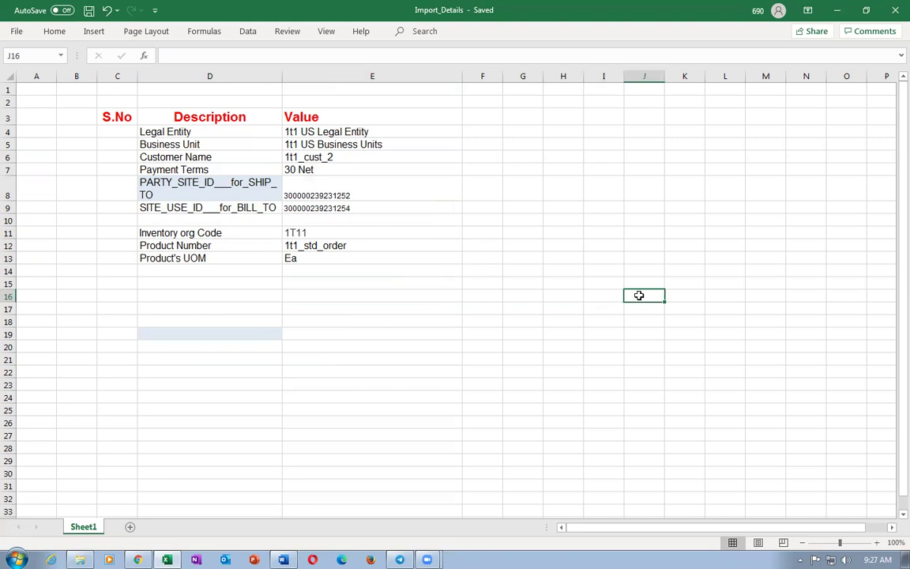
click(598, 295)
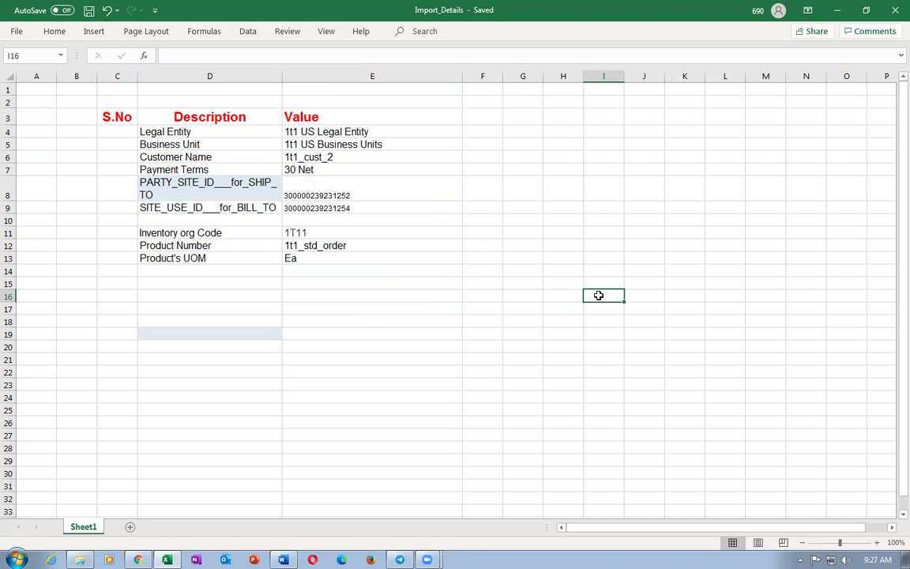
click(308, 294)
click(482, 297)
click(517, 296)
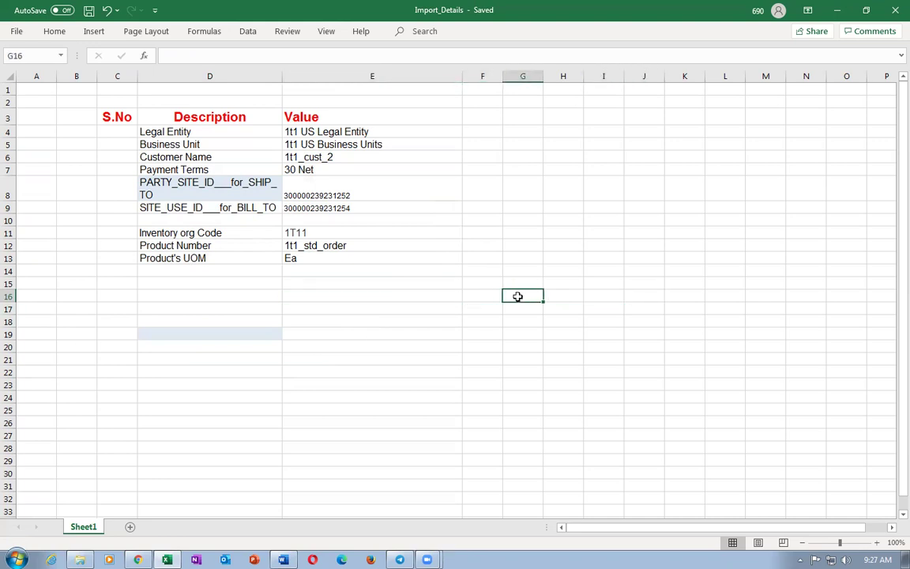
click(478, 298)
click(419, 299)
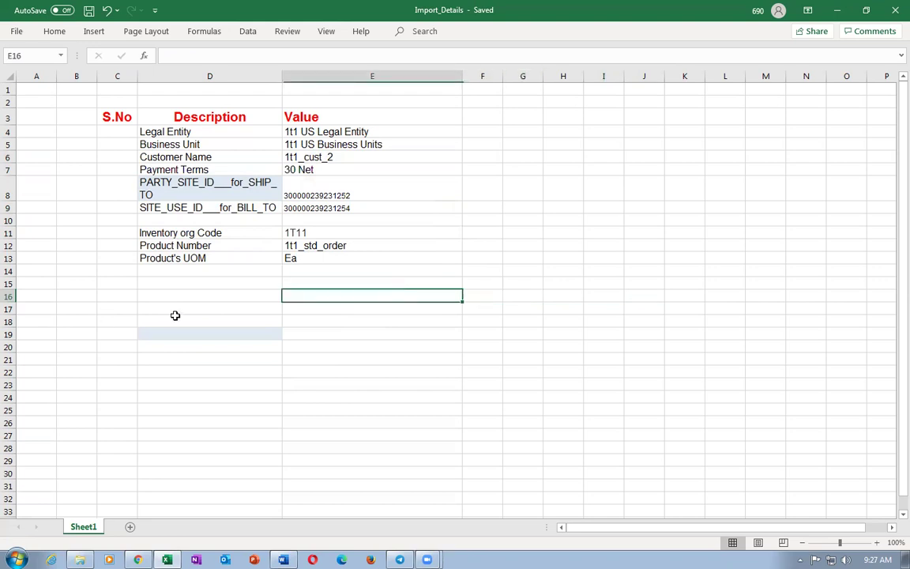
click(175, 315)
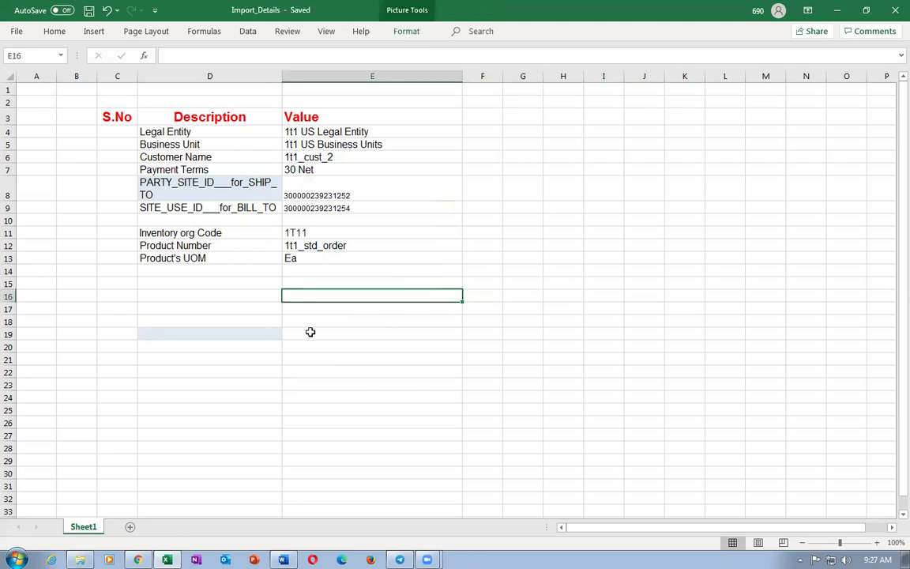
click(305, 370)
click(237, 377)
click(312, 368)
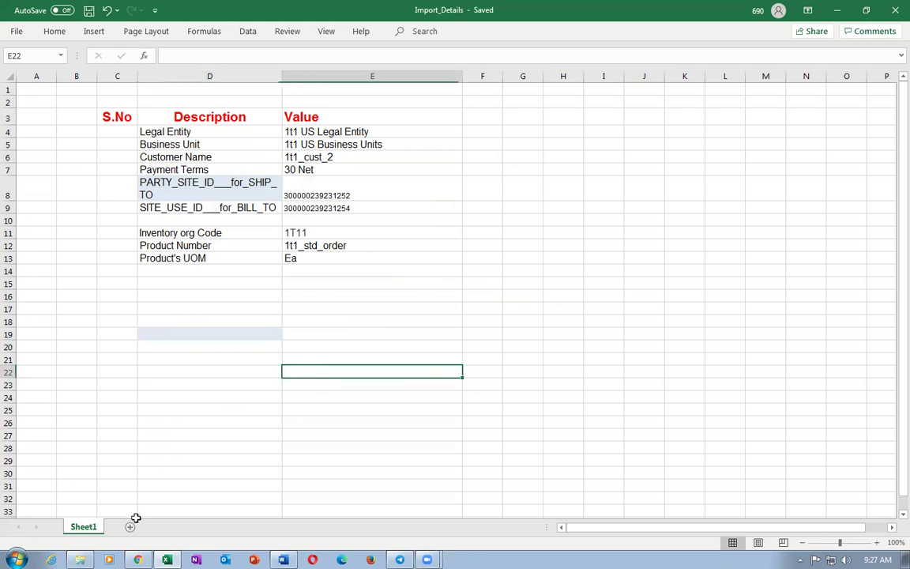
- Switch to Chrome and open the Oracle Help Center at docs.oracle.com in a new tab
click(138, 560)
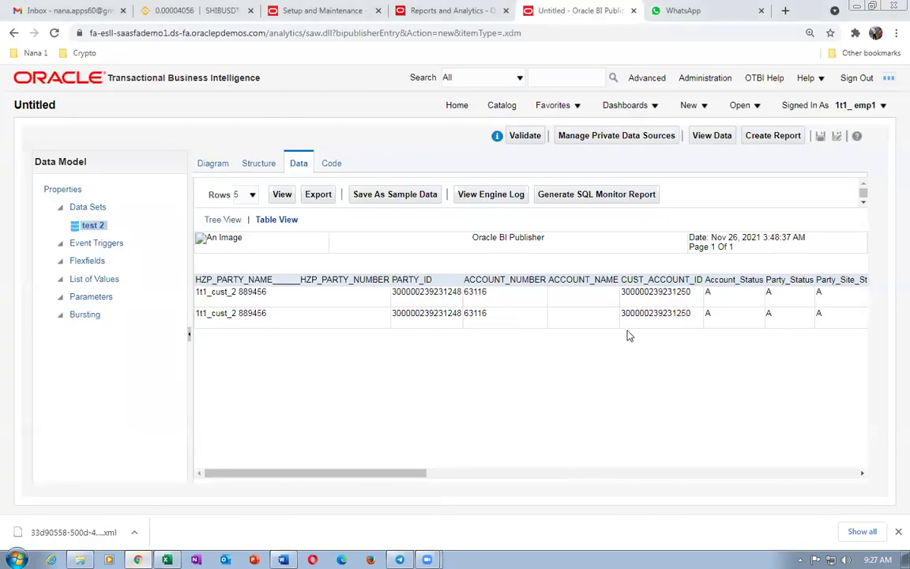
click(784, 10)
text(docs)
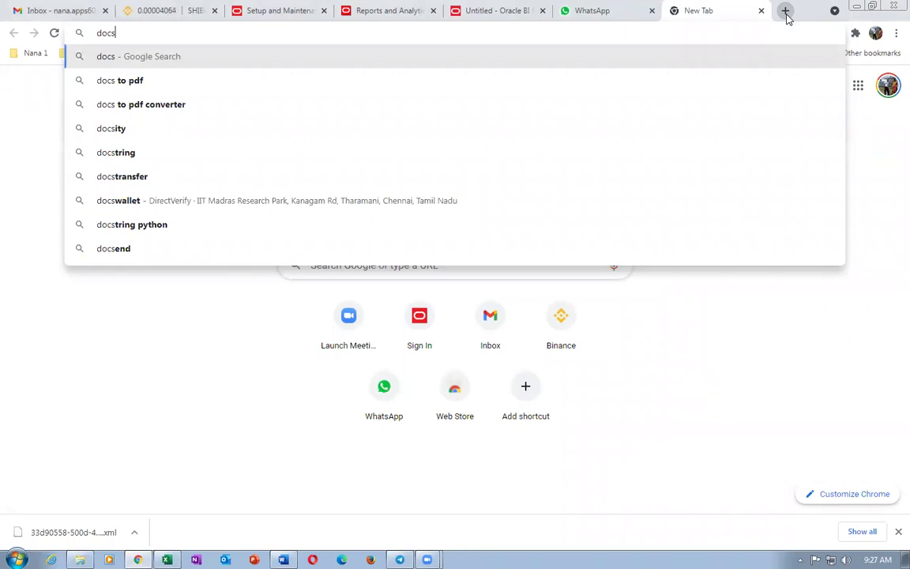
text(.oracle)
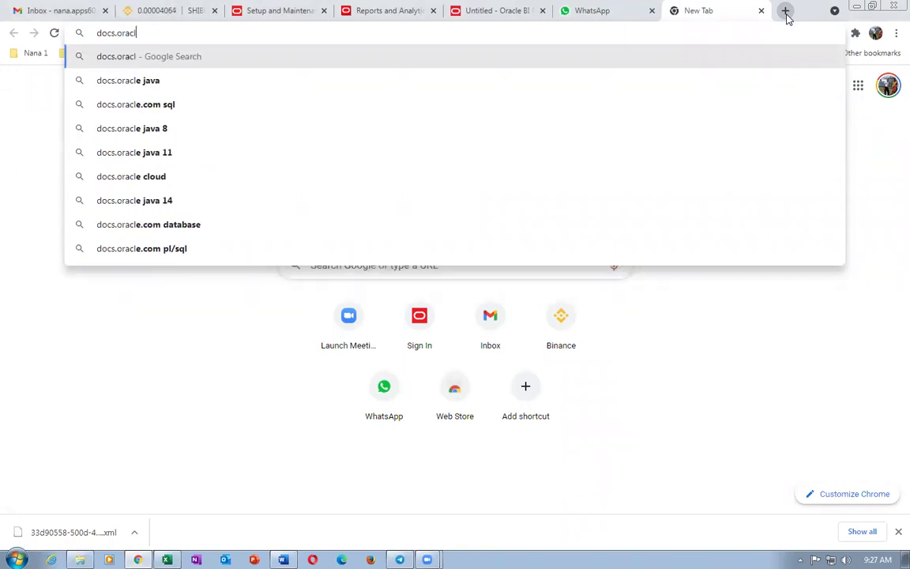
text(.com)
key(Return)
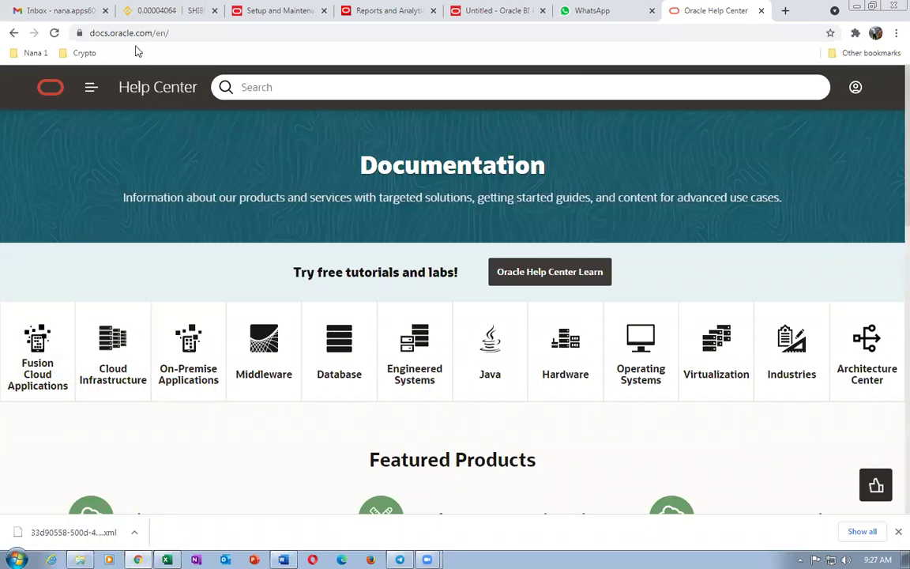
- Open the Order Management documentation under Supply Chain & Manufacturing (SCM) in the Fusion Cloud Applications library
click(40, 377)
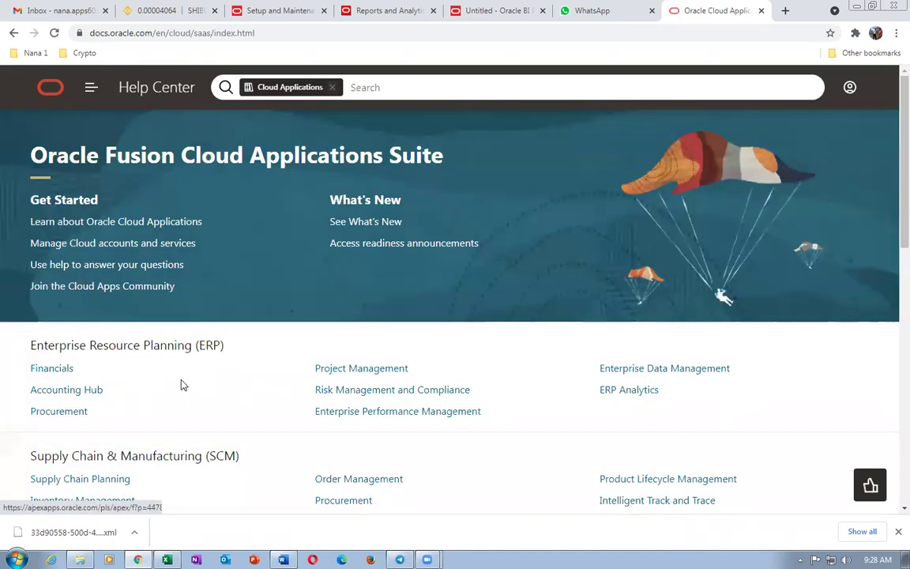
scroll(181, 384, down, 3)
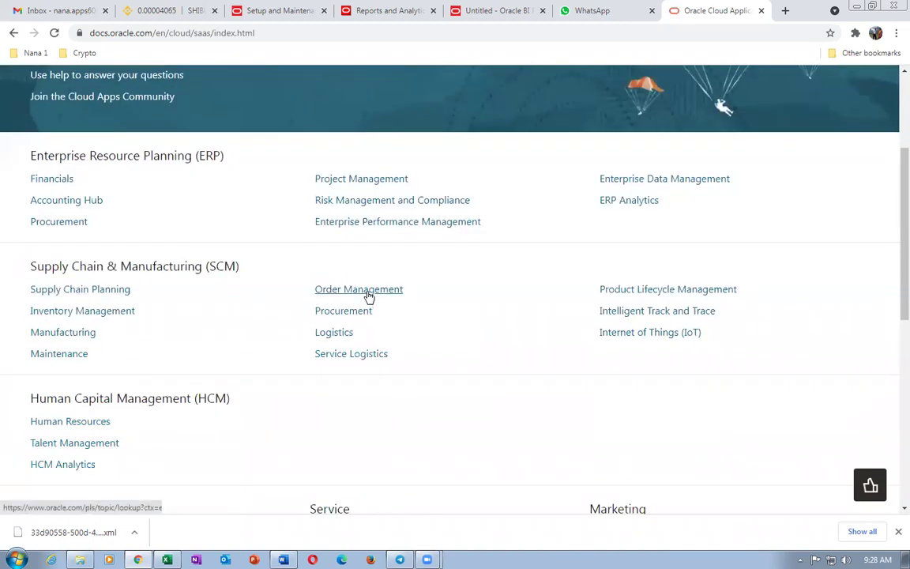
click(368, 294)
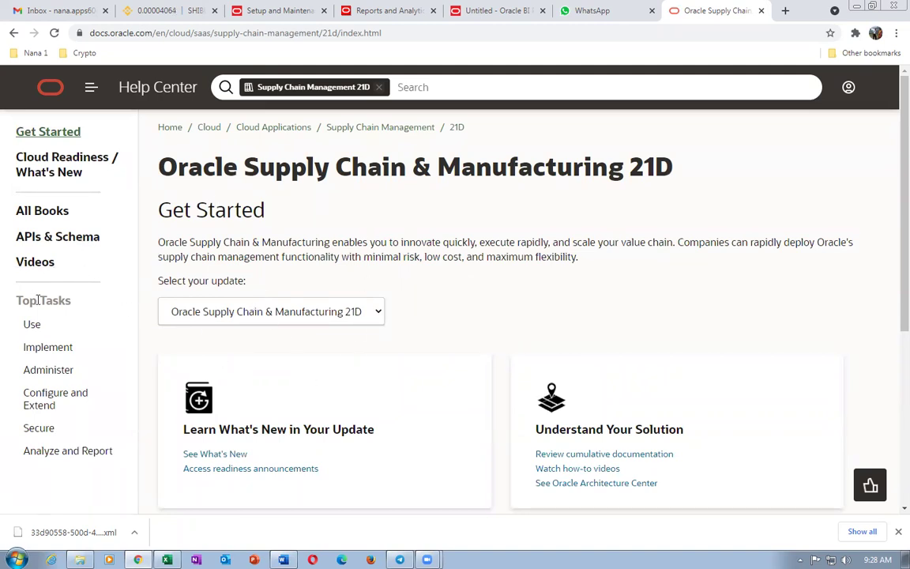
- Open the list of all Supply Chain & Manufacturing 21D books and look through the Get Started and User categories
click(30, 211)
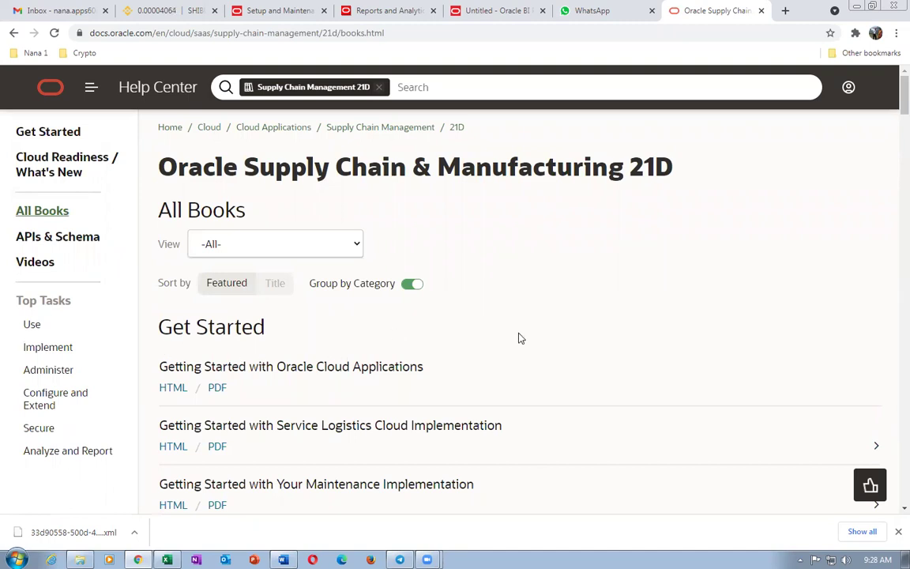
scroll(489, 337, down, 4)
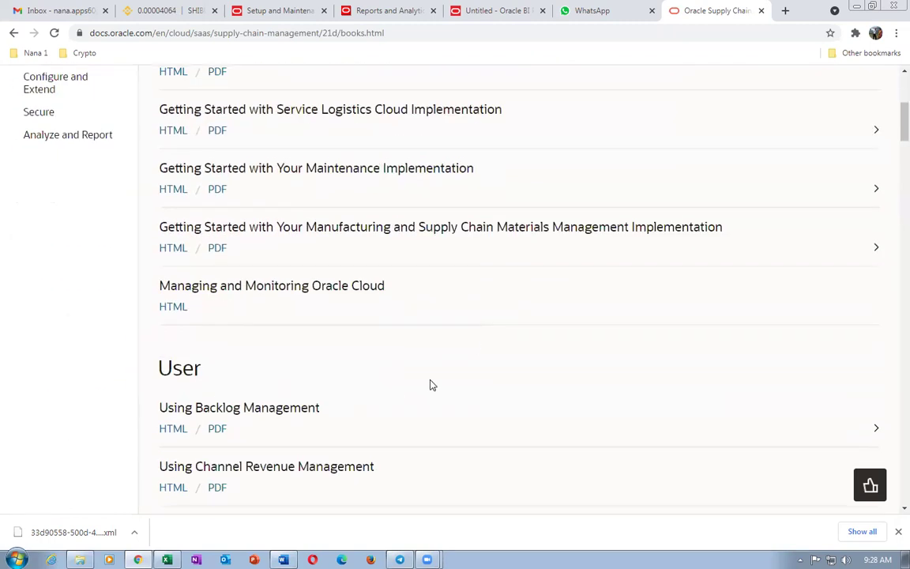
scroll(430, 383, down, 2)
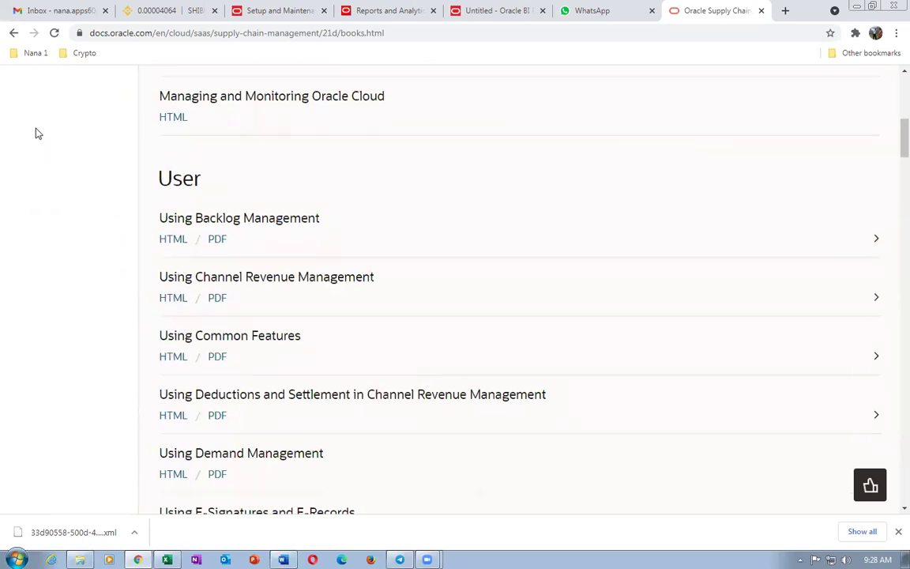
- Open the HTML guide File-Based Data Import (FBDI) for Oracle SCM Cloud from the Implementation section of the books list
scroll(427, 268, down, 4)
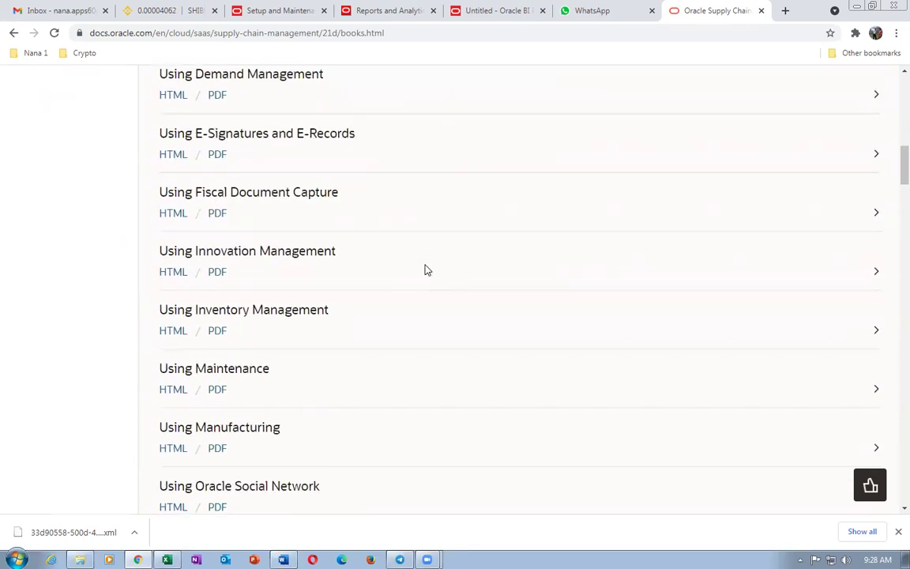
scroll(425, 270, down, 11)
scroll(425, 270, down, 8)
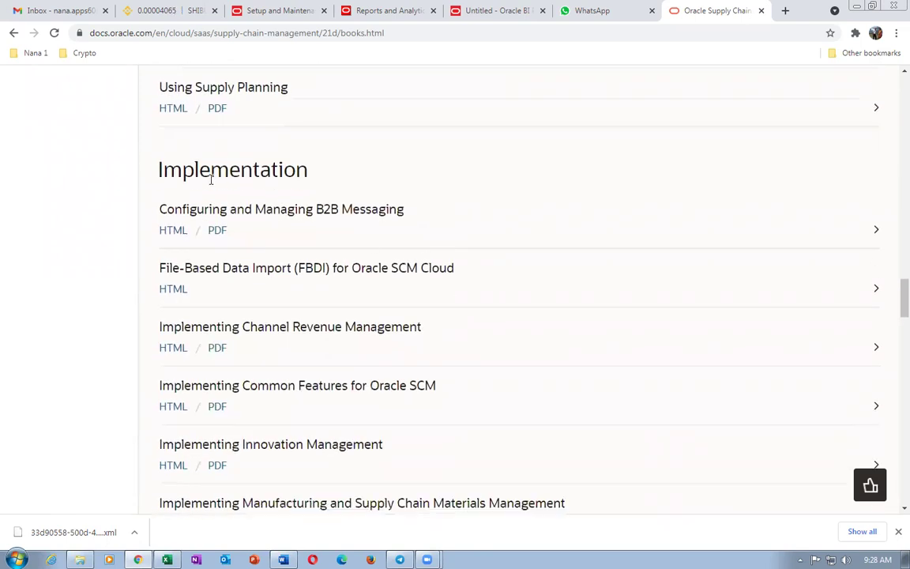
drag(200, 170, 241, 173)
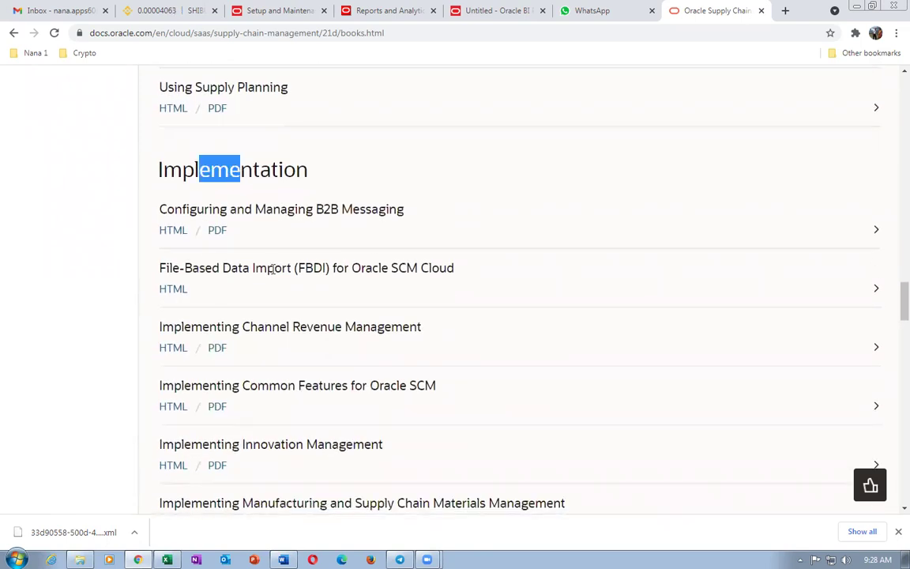
click(173, 299)
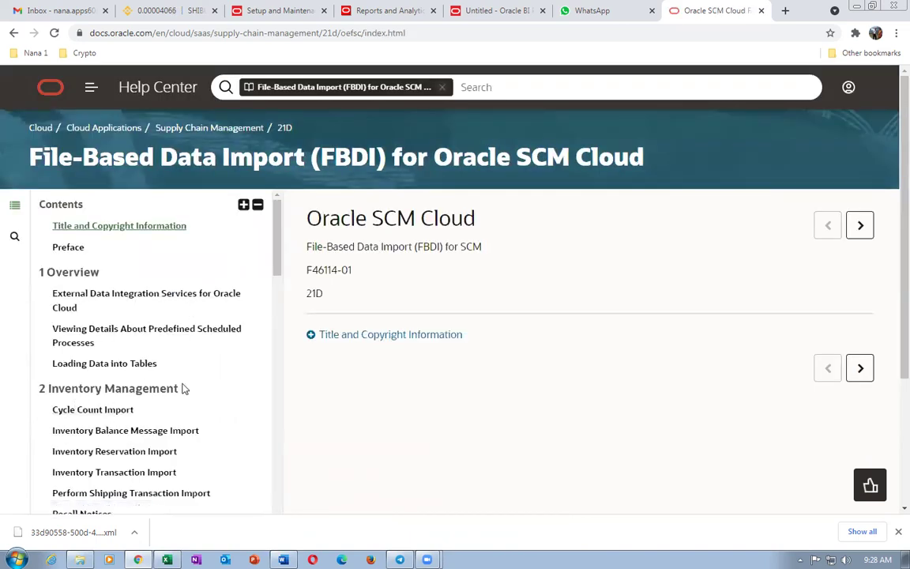
- Open the Import Sales Orders topic under Order Management and download the SourceSalesOrderImportTemplate.xlsm template
scroll(183, 388, down, 3)
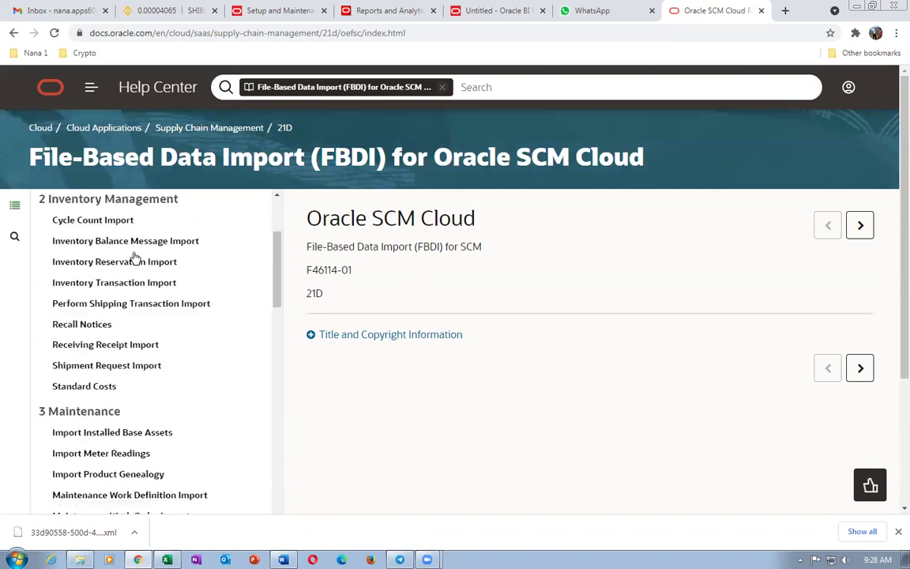
scroll(123, 450, down, 3)
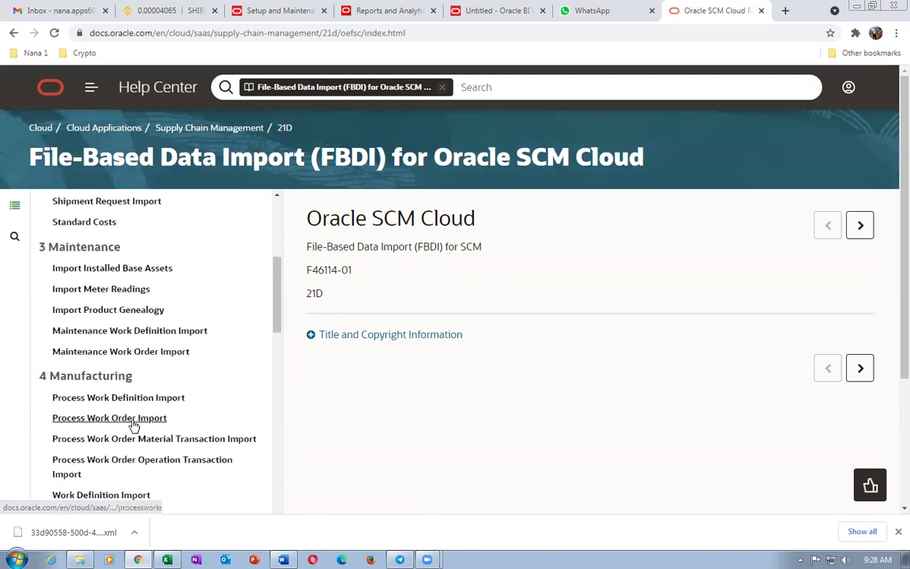
scroll(144, 381, down, 3)
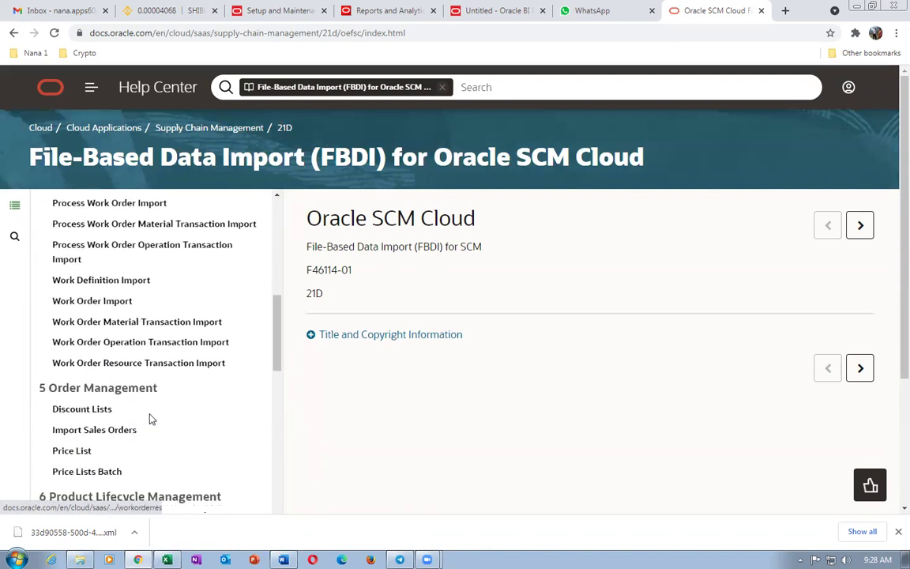
scroll(147, 411, down, 2)
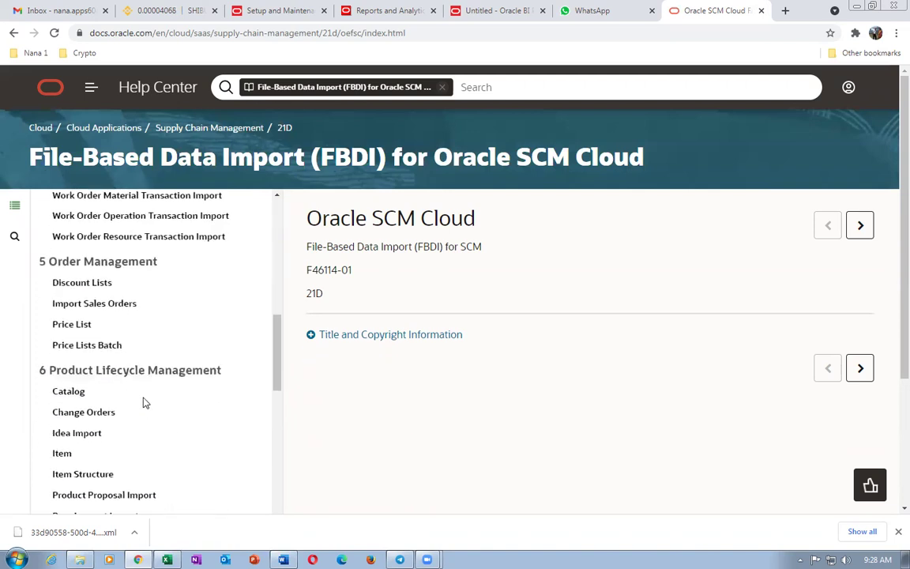
click(92, 306)
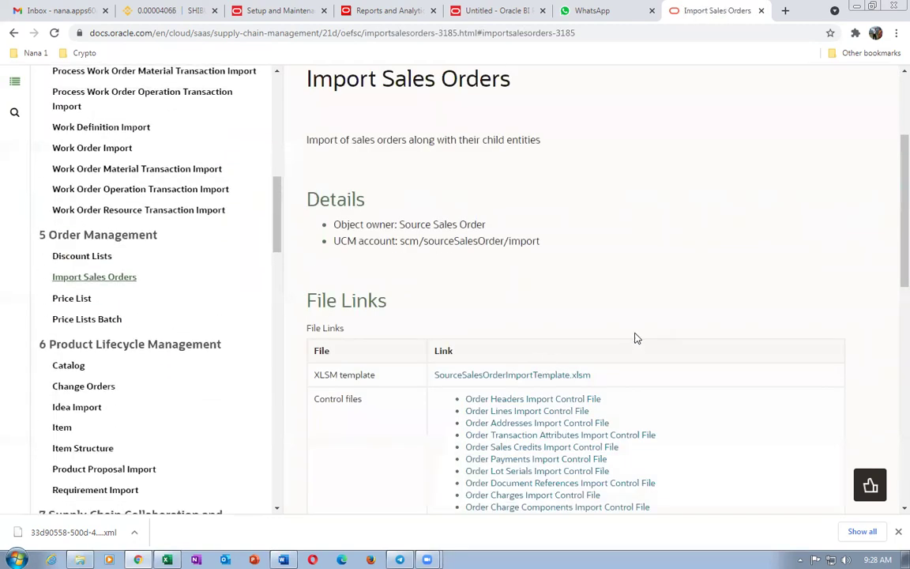
scroll(553, 316, down, 2)
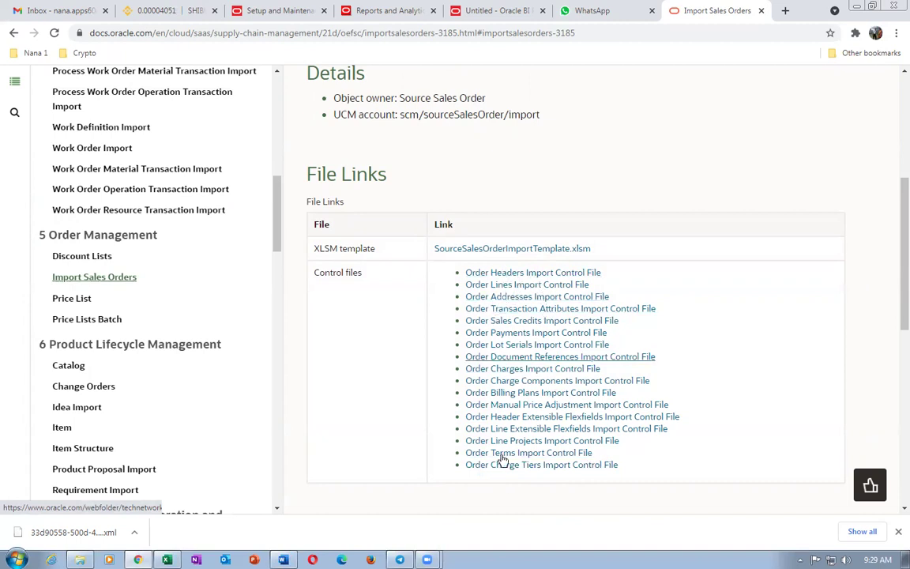
click(507, 253)
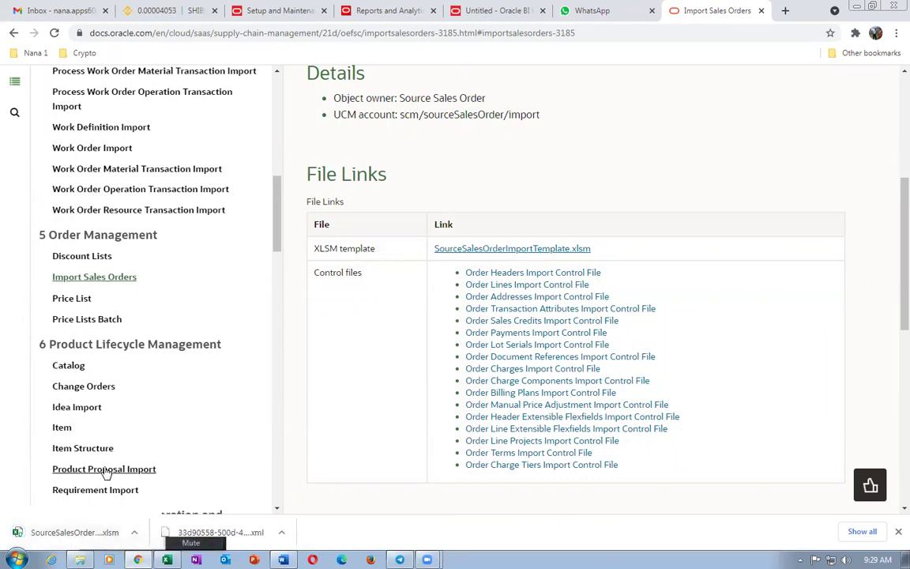
- Open the existing SourceSalesOrderImportTemplate workbook from the Sales_Order_Import folder
click(80, 560)
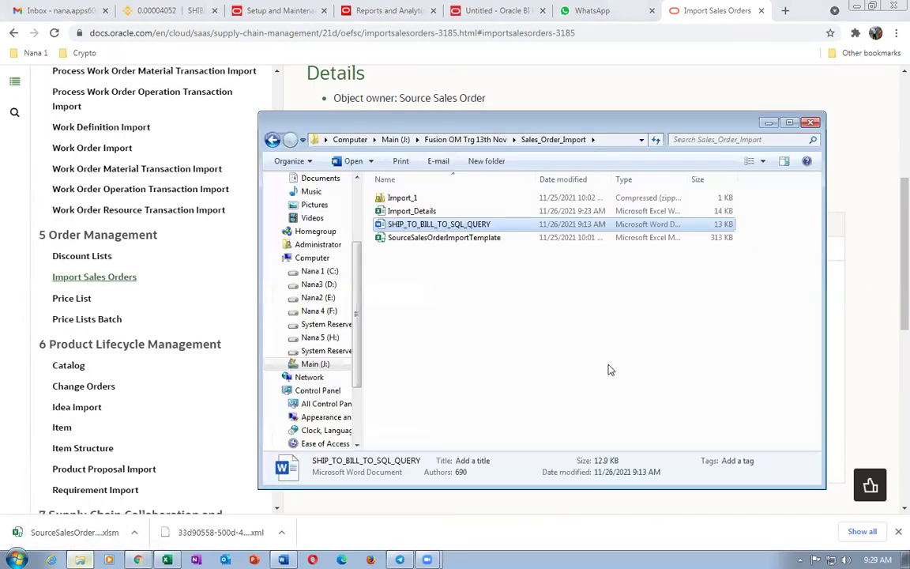
click(458, 237)
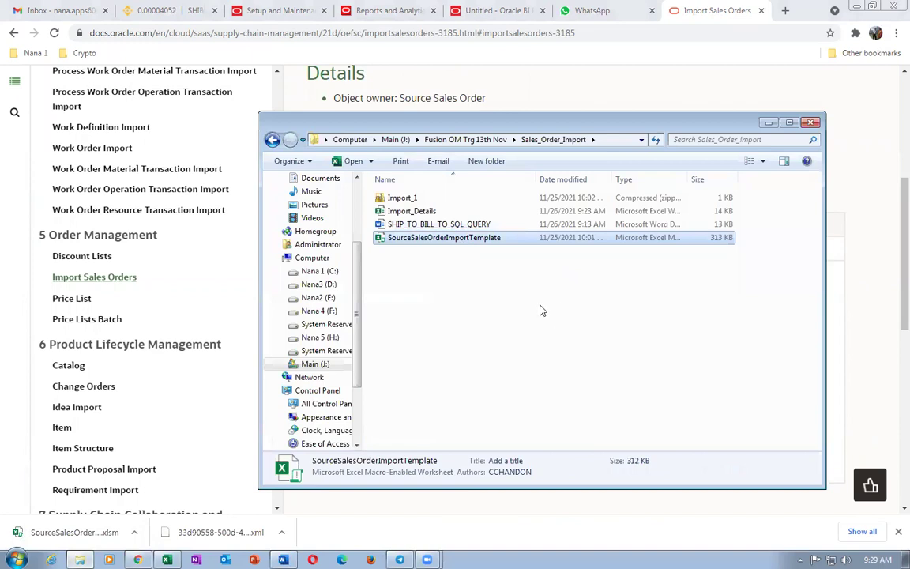
double_click(445, 238)
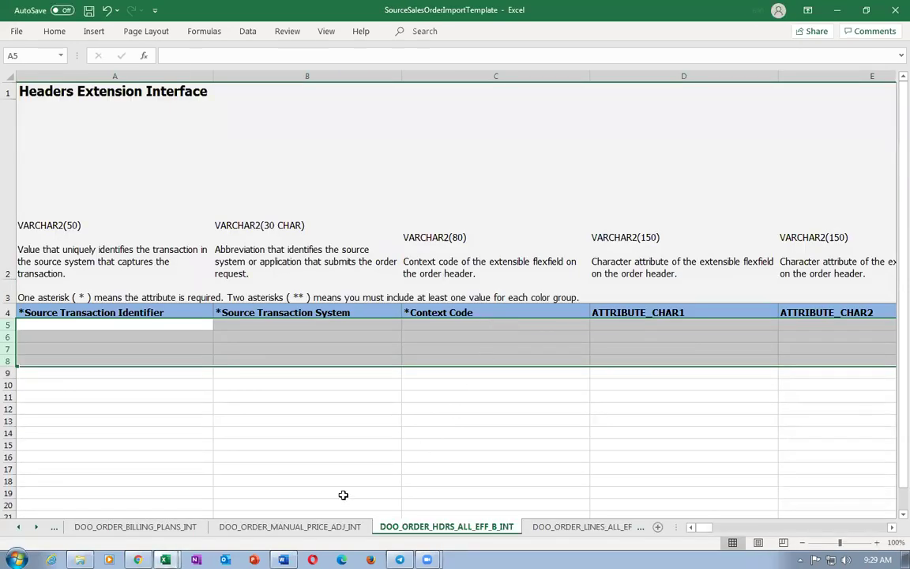
- Go back through the template's worksheets to the first one, containing the instructions and CSV generation
click(54, 531)
click(54, 530)
click(55, 530)
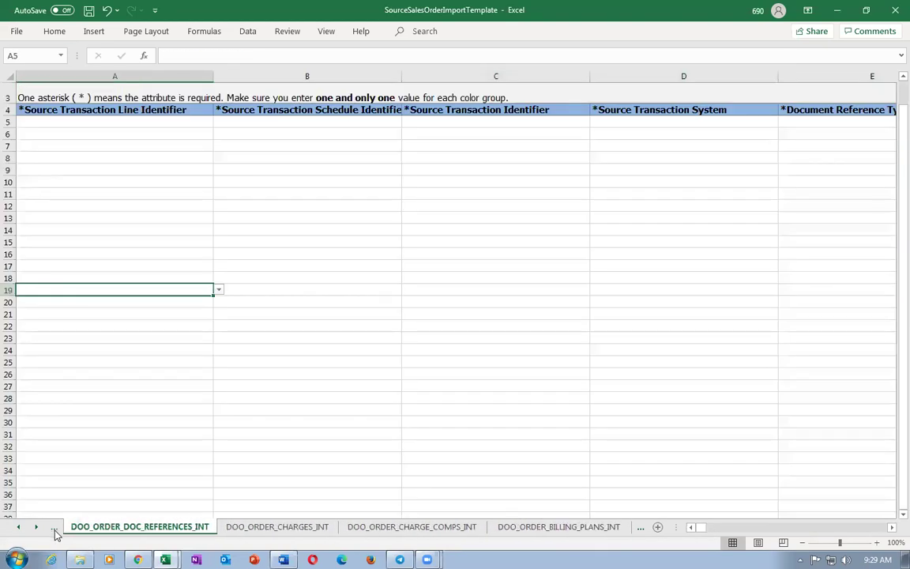
click(55, 534)
click(53, 534)
click(53, 533)
click(52, 533)
click(53, 534)
click(53, 534)
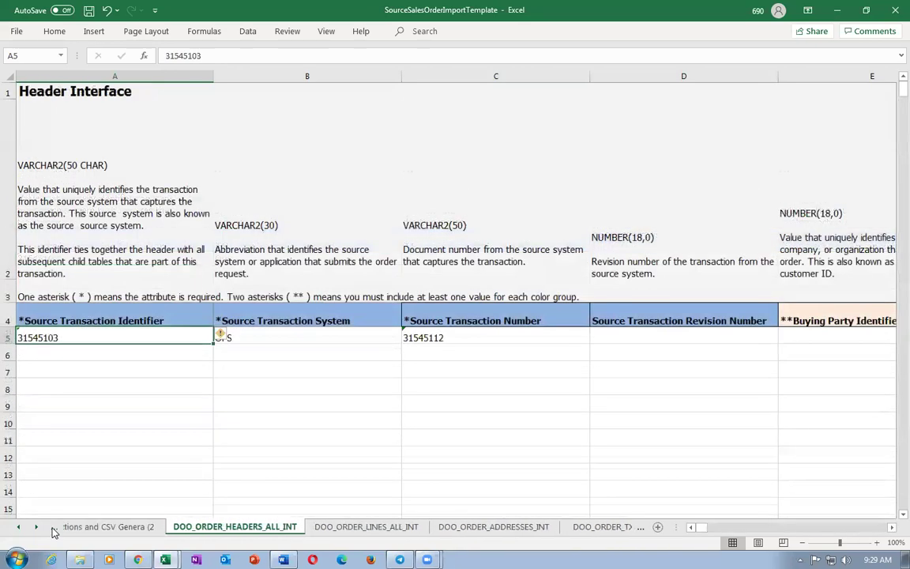
click(52, 533)
- Review the headers, lines, addresses, transaction attributes, sales credits and payments interface worksheets in turn
click(237, 527)
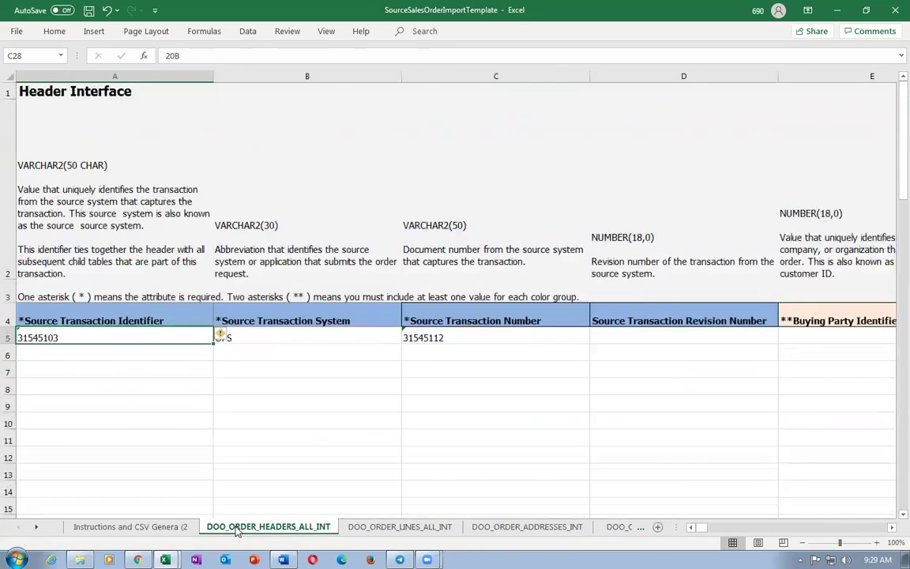
click(398, 527)
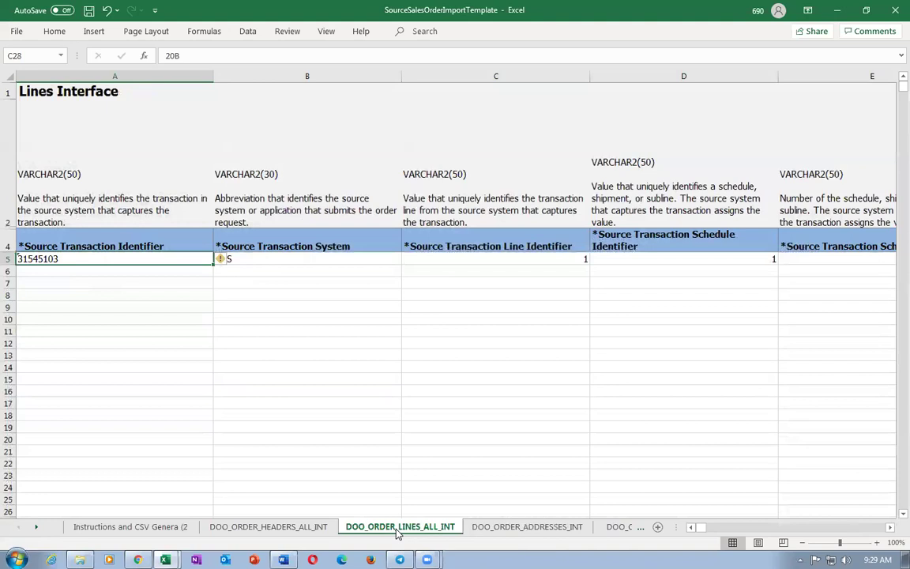
click(496, 528)
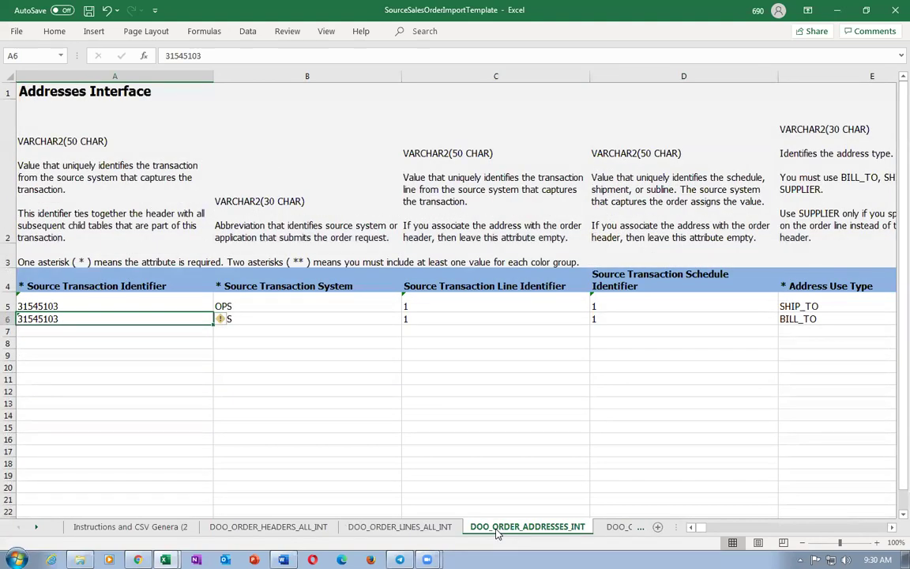
click(616, 527)
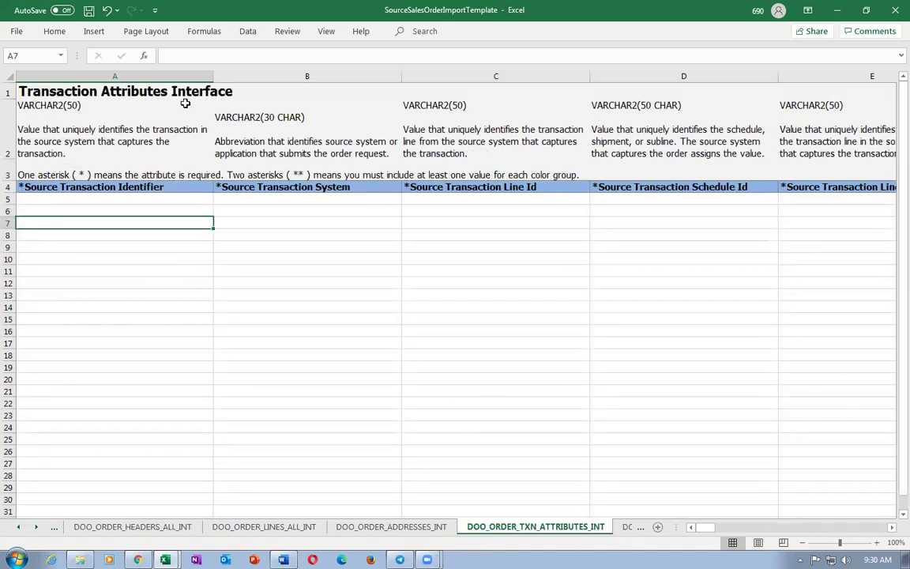
click(632, 528)
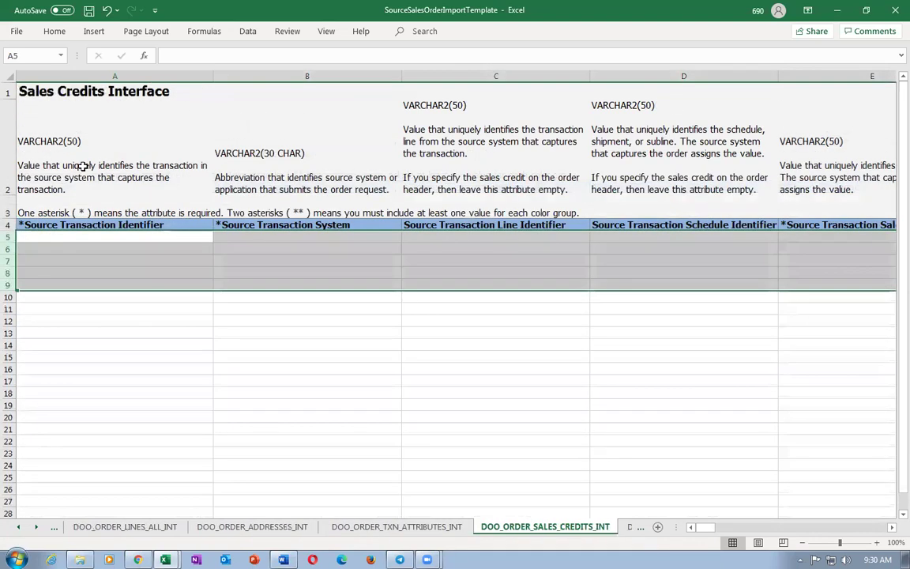
click(632, 526)
scroll(68, 194, up, 1)
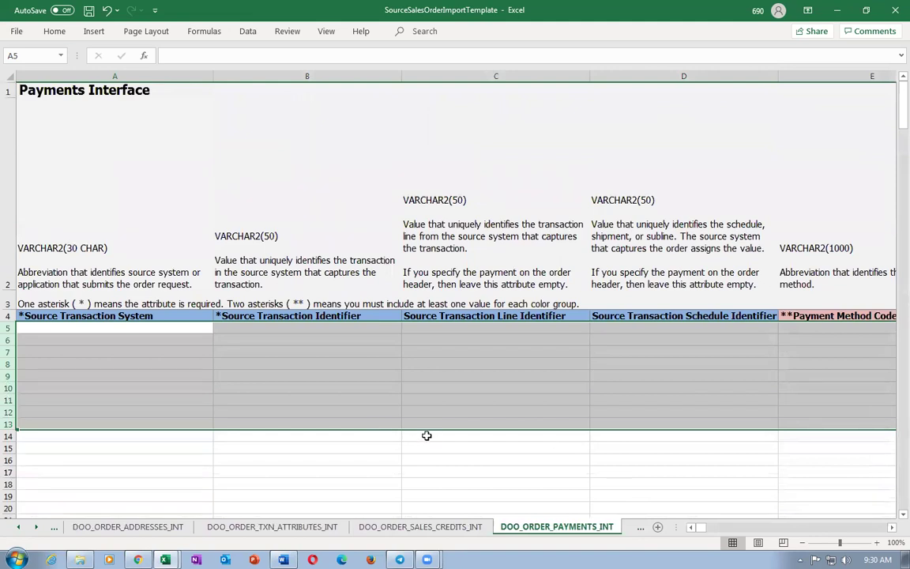
click(57, 411)
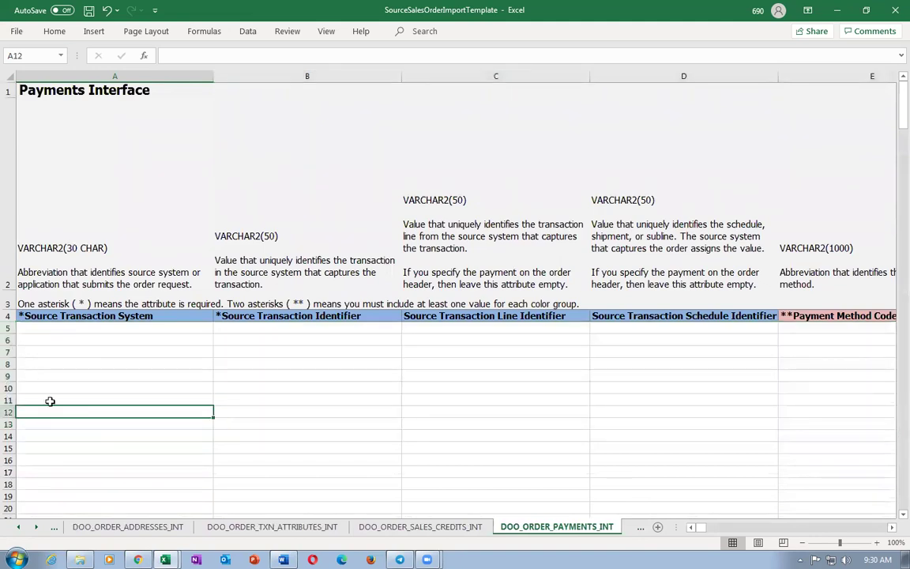
- In the DOO_ORDER_HEADERS_ALL_INT sheet, change the last three digits of the Source Transaction Identifier in row 5 to 200
click(53, 531)
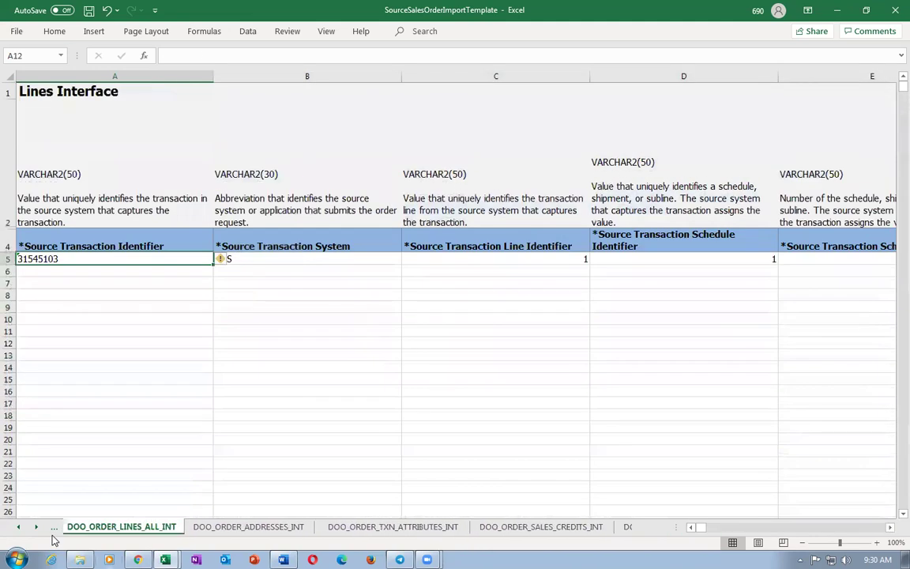
click(53, 532)
click(53, 535)
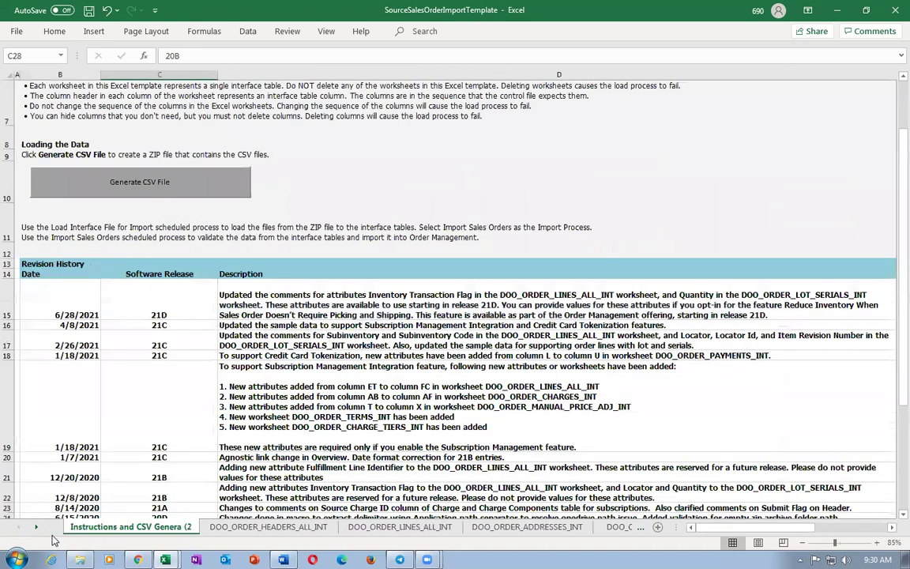
click(257, 530)
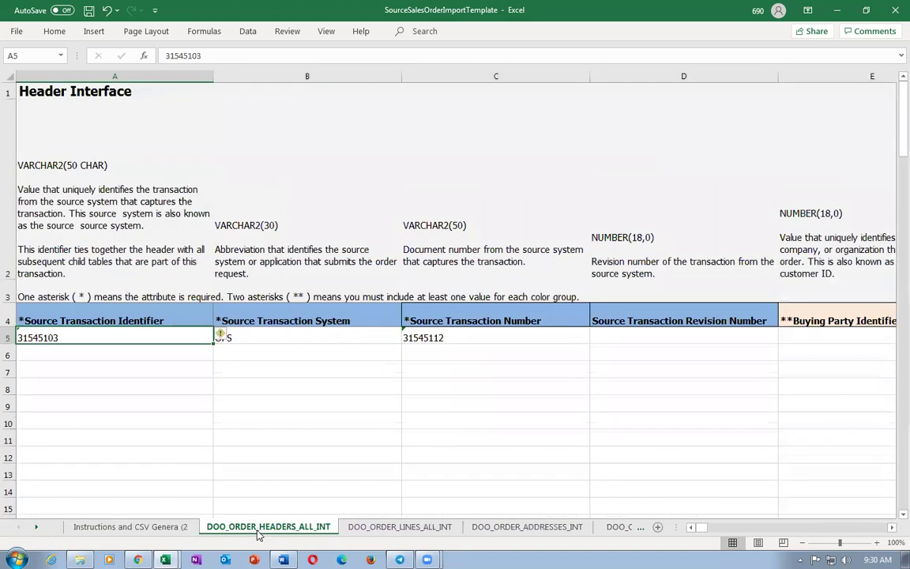
double_click(91, 336)
key(BackSpace)
key(BackSpace)
key(BackSpace)
text(200)
key(Tab)
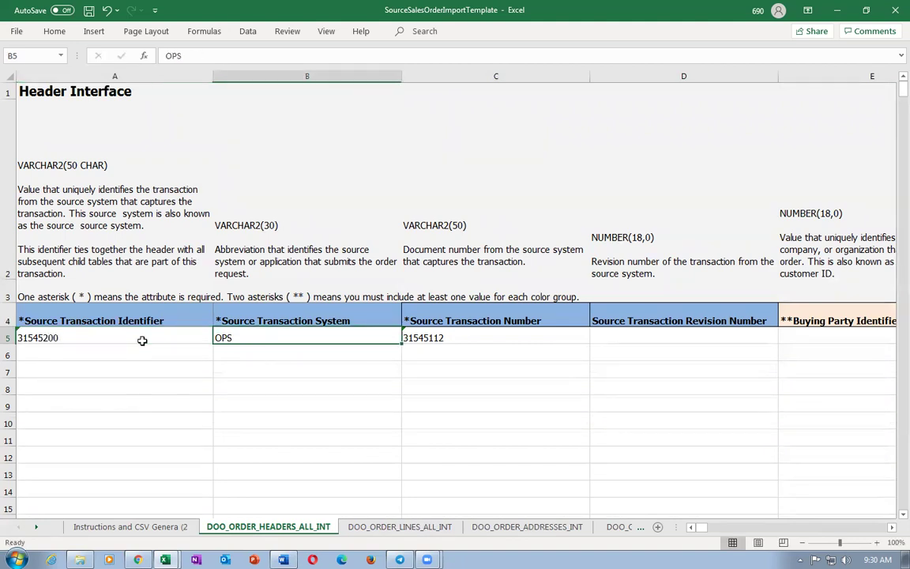
- Copy the Source Transaction Identifier in A5 into the Source Transaction Number cell C5
click(77, 383)
click(36, 335)
key(ctrl+c)
click(489, 339)
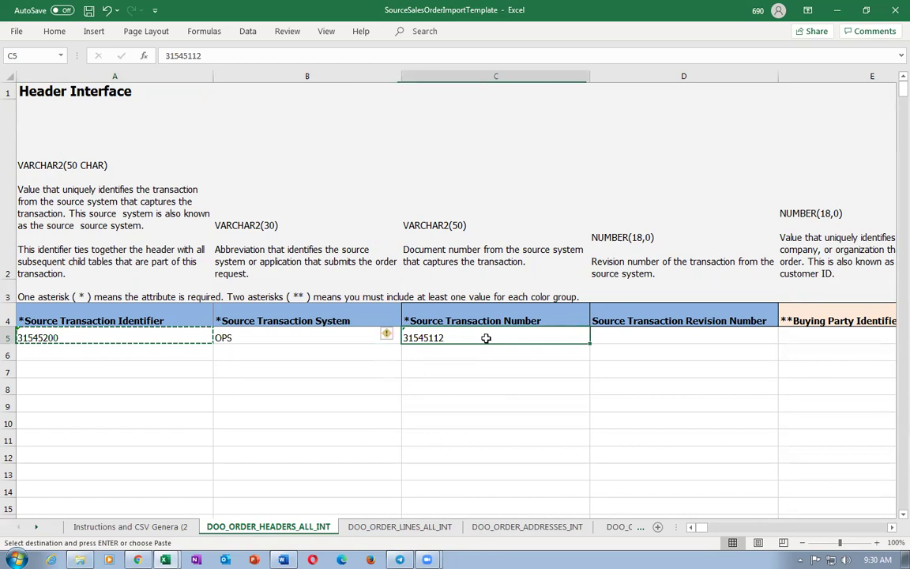
key(ctrl+v)
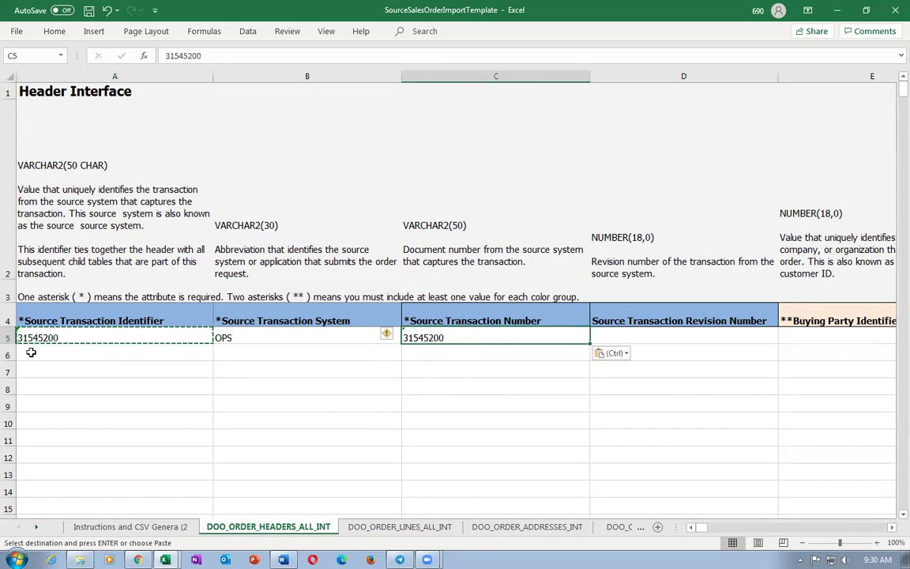
- Paste the copied transaction identifier into a new Notepad file, then minimize it to return to the workbook
click(16, 559)
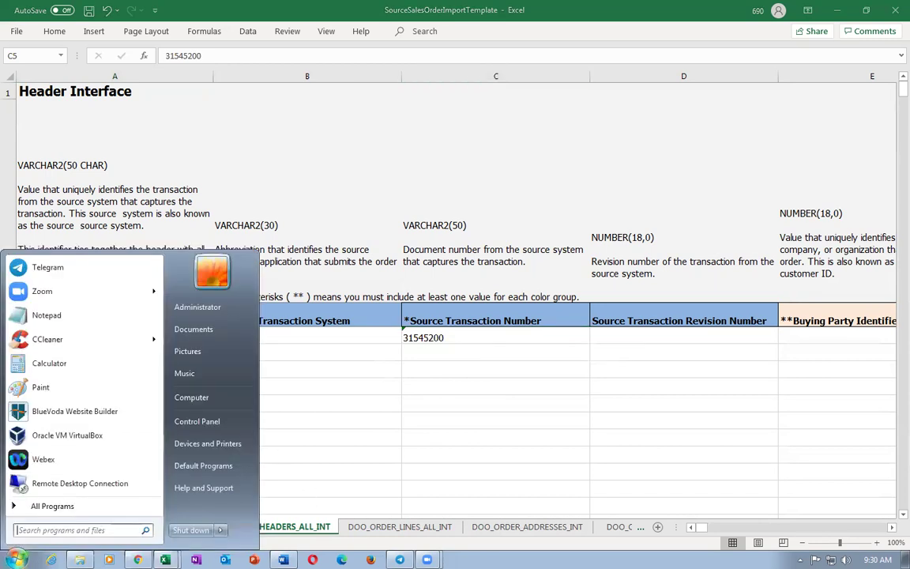
text(notepad)
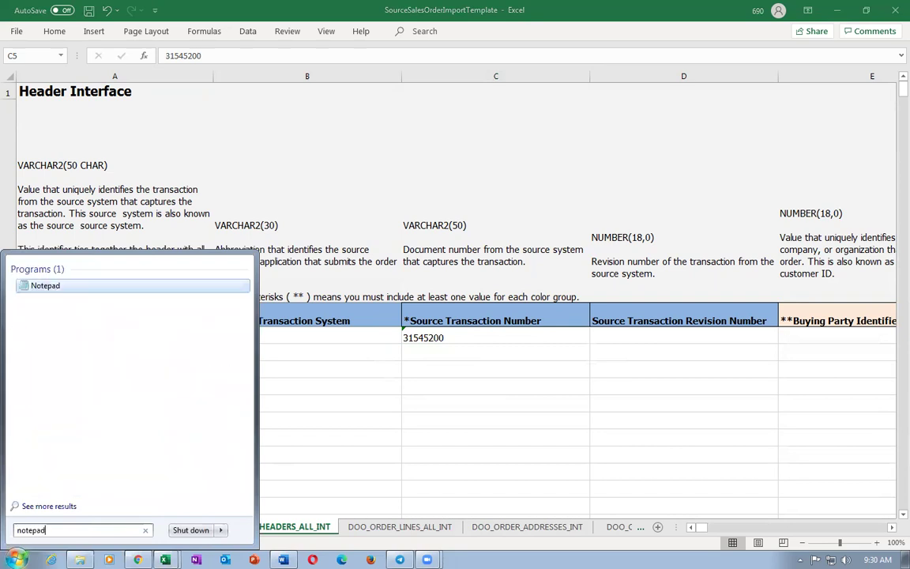
key(Return)
key(ctrl+v)
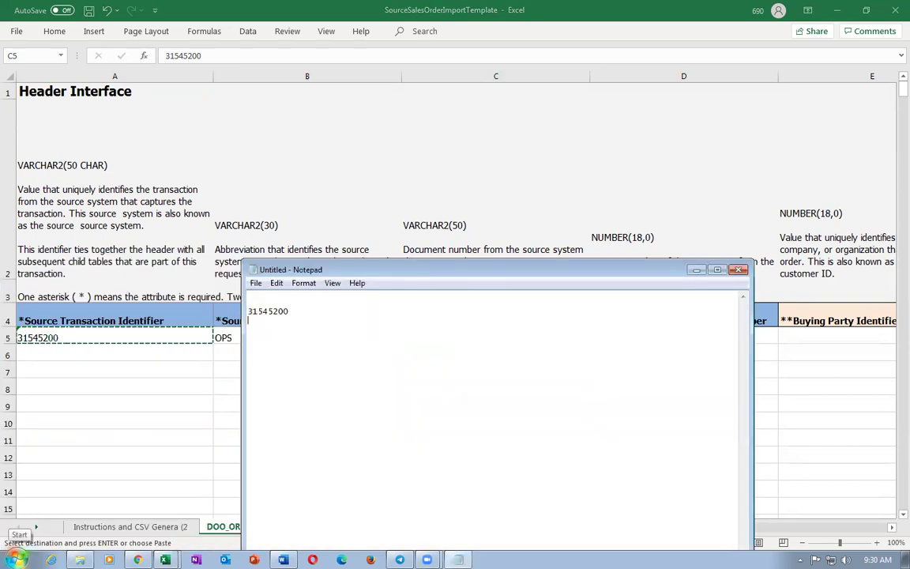
click(697, 269)
key(ctrl+v)
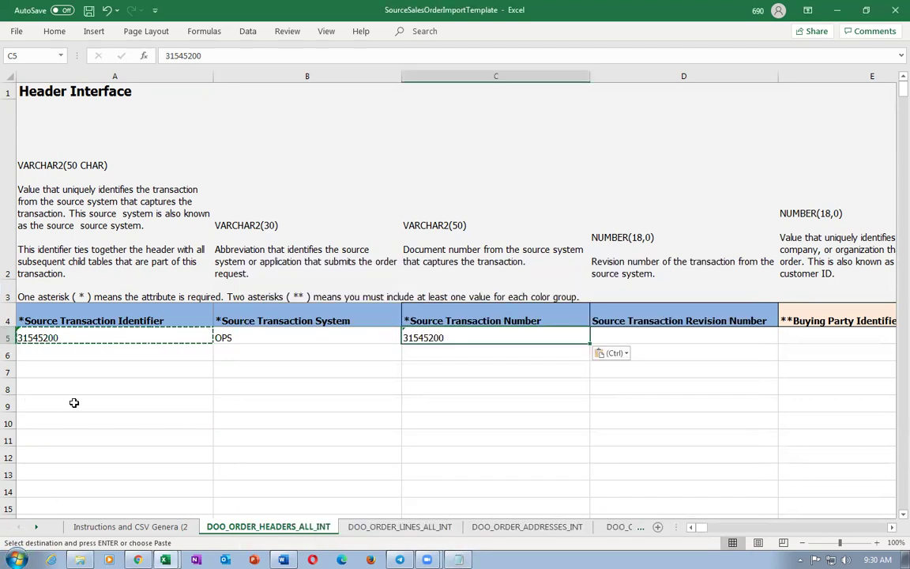
- Copy the header's Source Transaction Identifier from A5 into cell A5 of the DOO_ORDER_LINES_ALL_INT sheet
click(73, 403)
click(77, 336)
click(514, 338)
click(101, 402)
key(Escape)
click(66, 337)
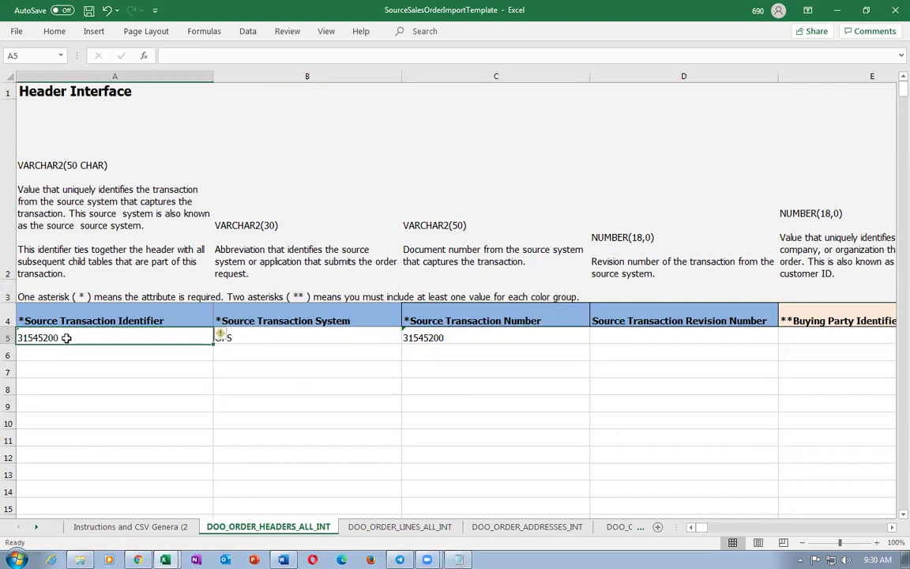
key(ctrl+c)
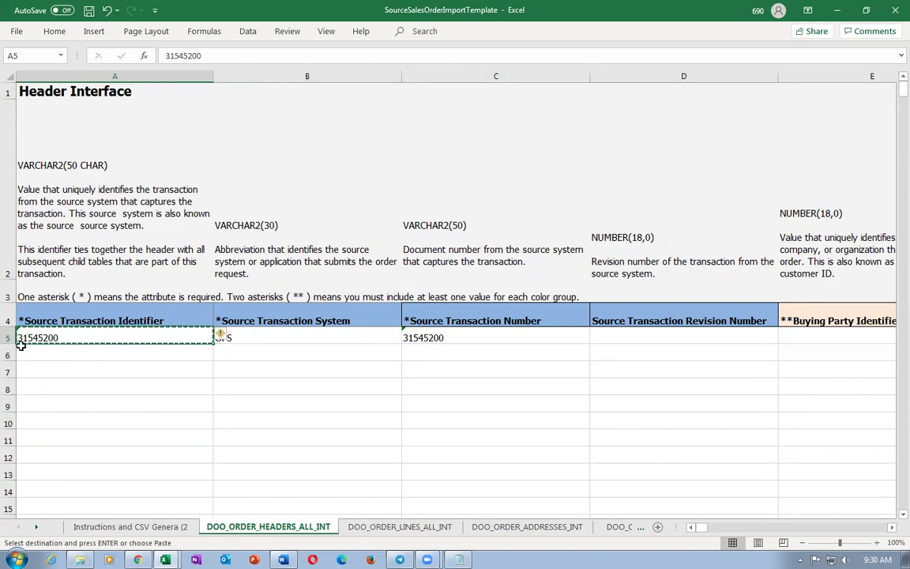
click(390, 527)
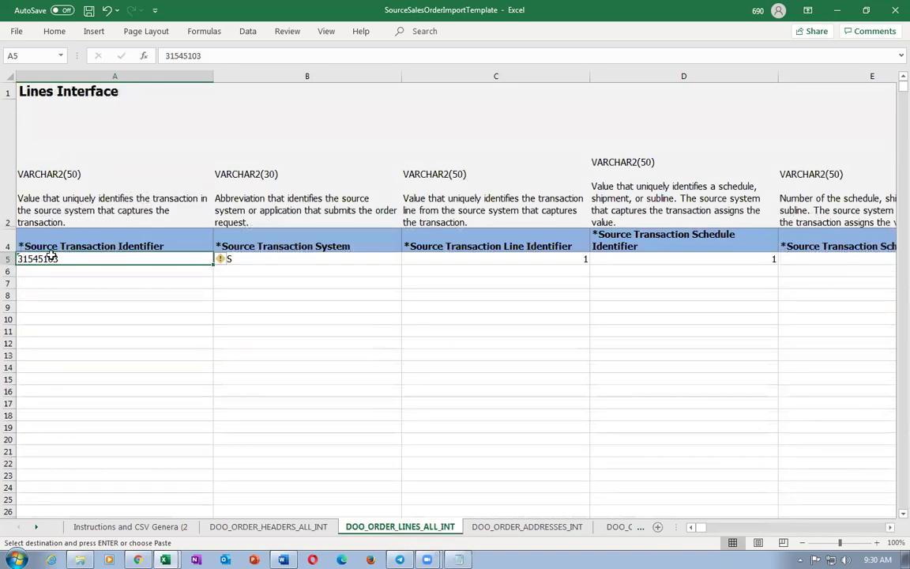
key(ctrl+v)
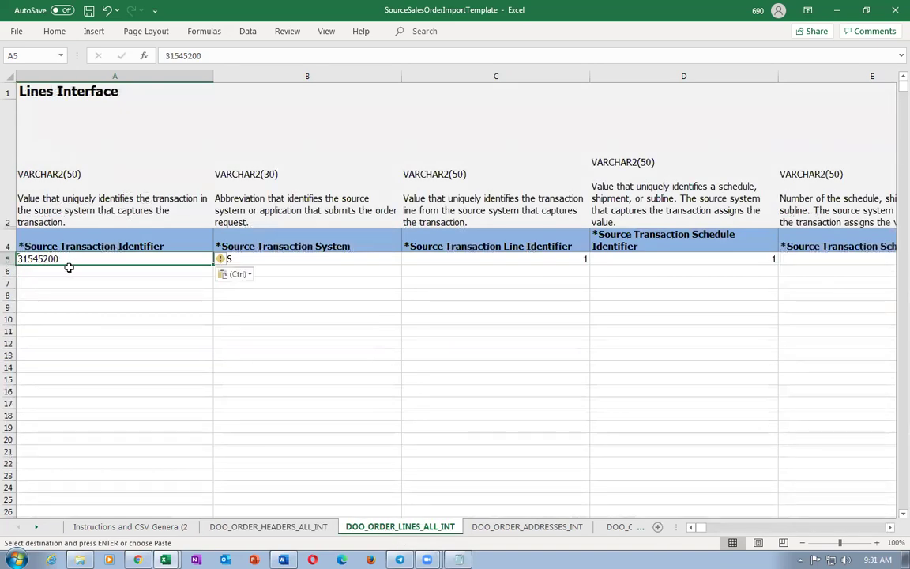
- Paste the copied transaction identifier into the SHIP_TO and BILL_TO rows, A5 and A6, of the DOO_ORDER_ADDRESSES_INT sheet
click(524, 527)
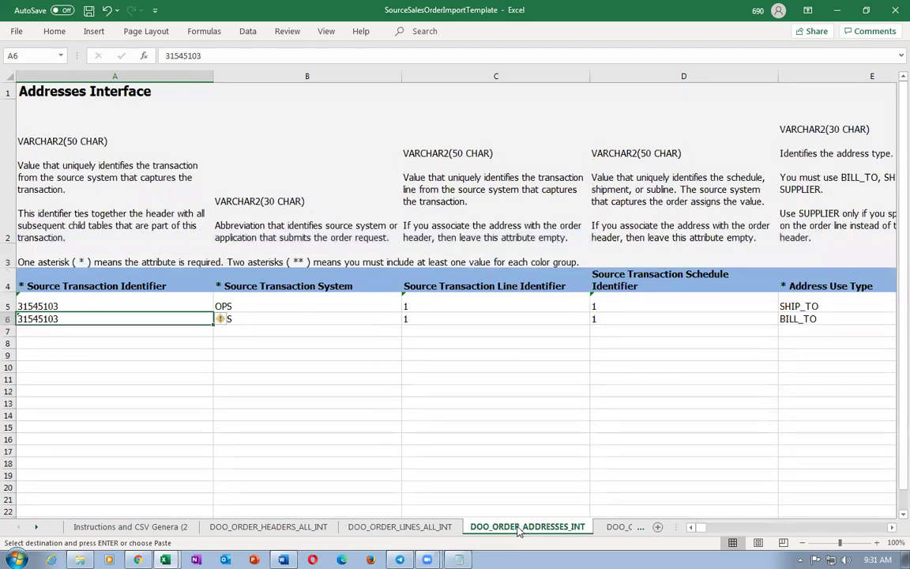
click(68, 307)
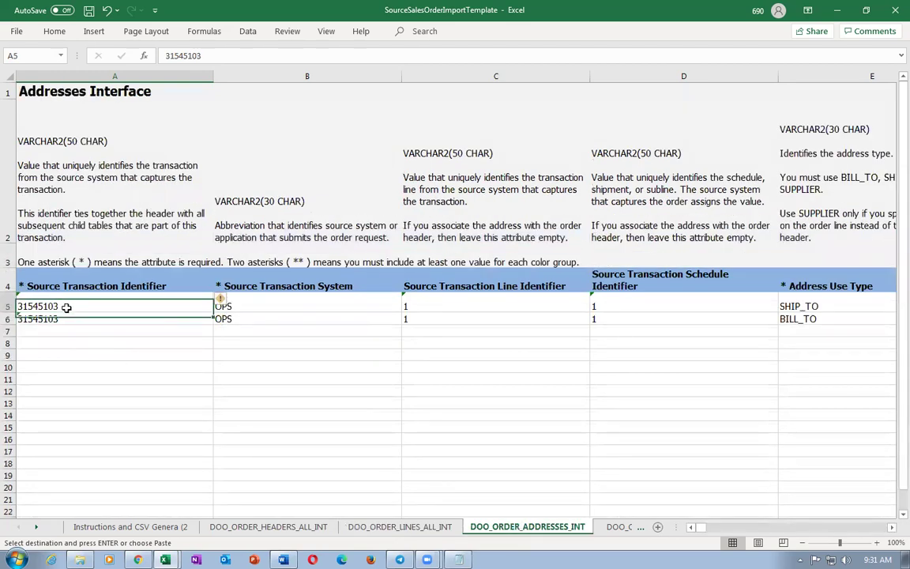
key(ctrl+v)
key(ctrl+c)
click(71, 320)
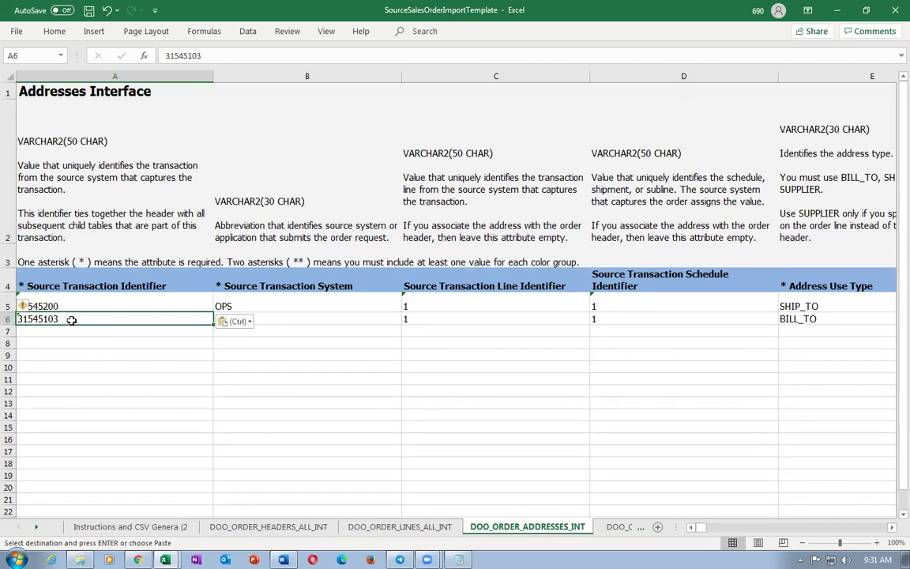
key(ctrl+v)
click(84, 363)
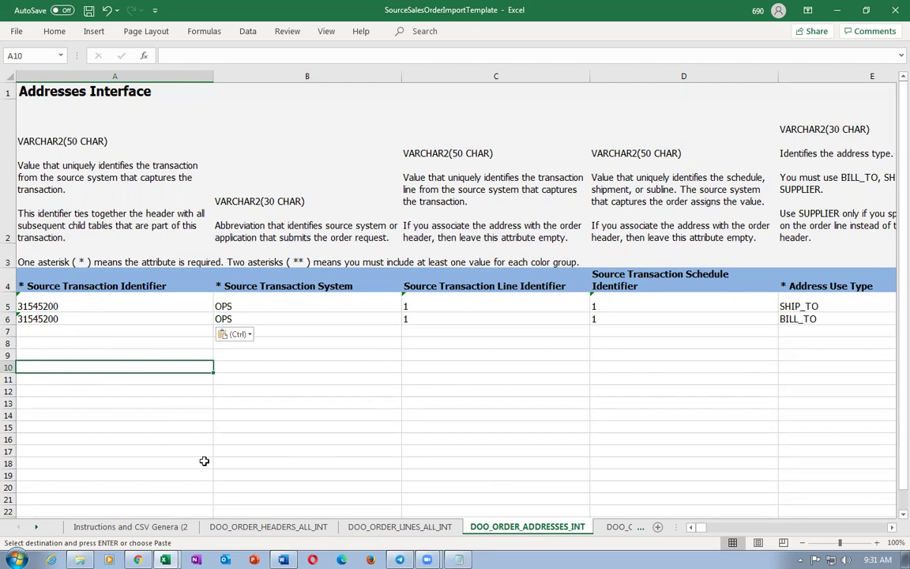
- Return to the DOO_ORDER_HEADERS_ALL_INT sheet, clear the copy selection and save the workbook
click(237, 527)
click(144, 450)
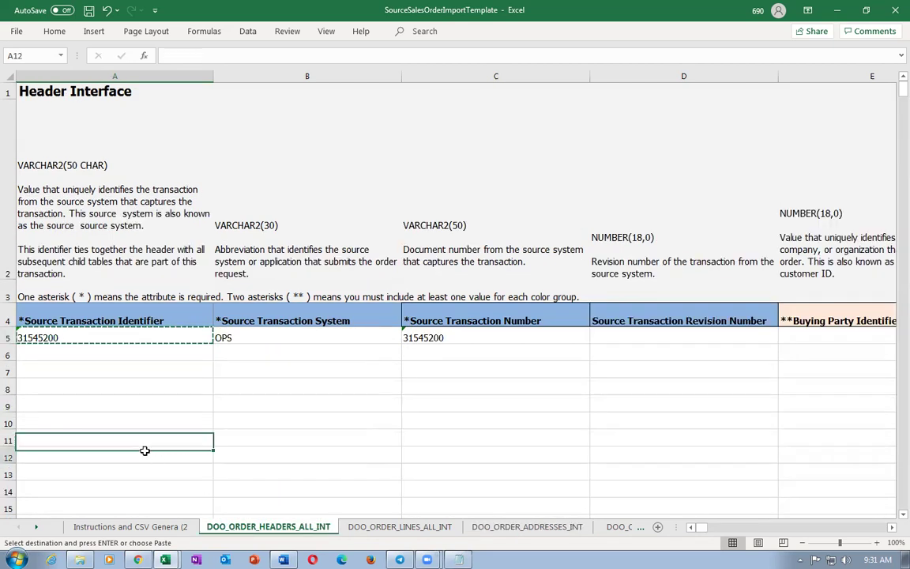
key(Escape)
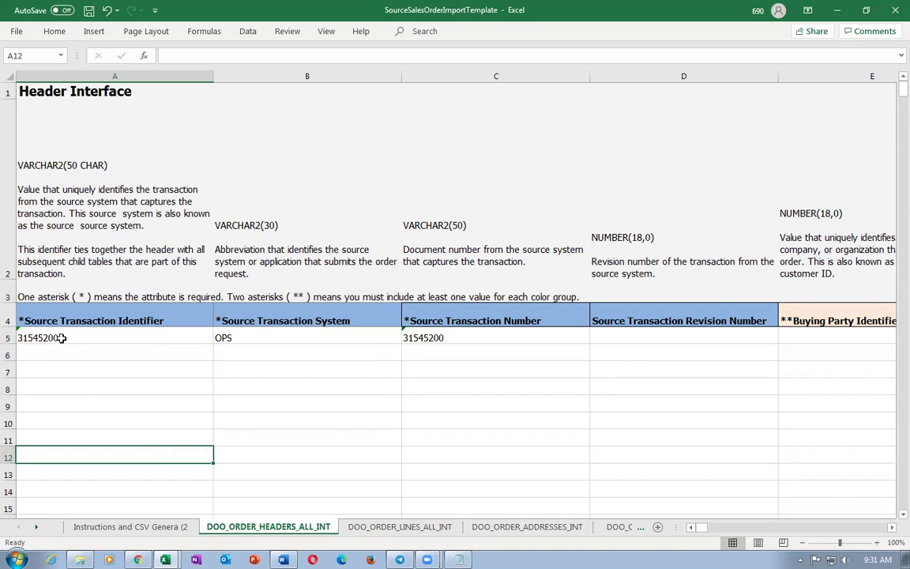
key(ctrl+s)
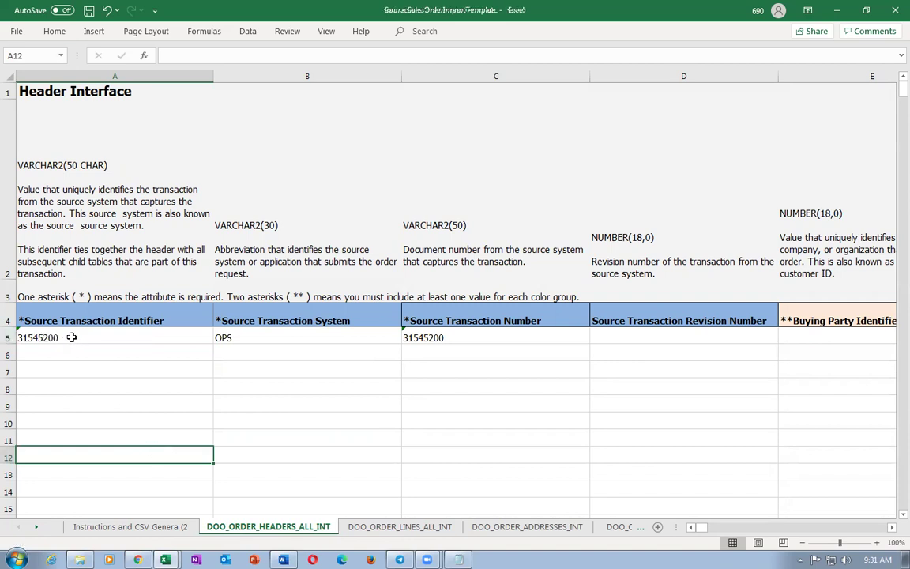
- Compare the Source Transaction Identifier across the headers, lines and addresses sheets, including the SHIP_TO and BILL_TO address rows
key(Up)
key(Up)
key(Up)
key(Up)
key(Up)
key(Up)
key(Up)
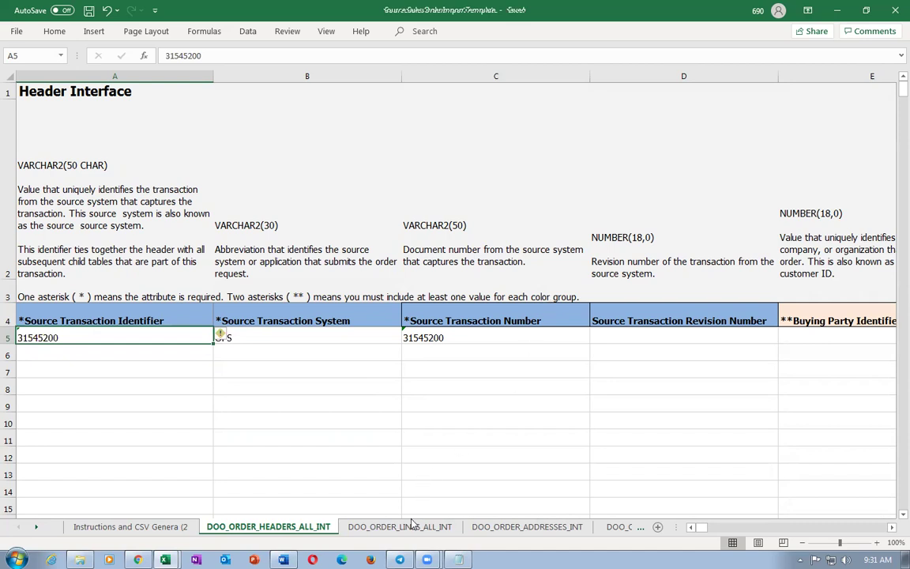
click(411, 525)
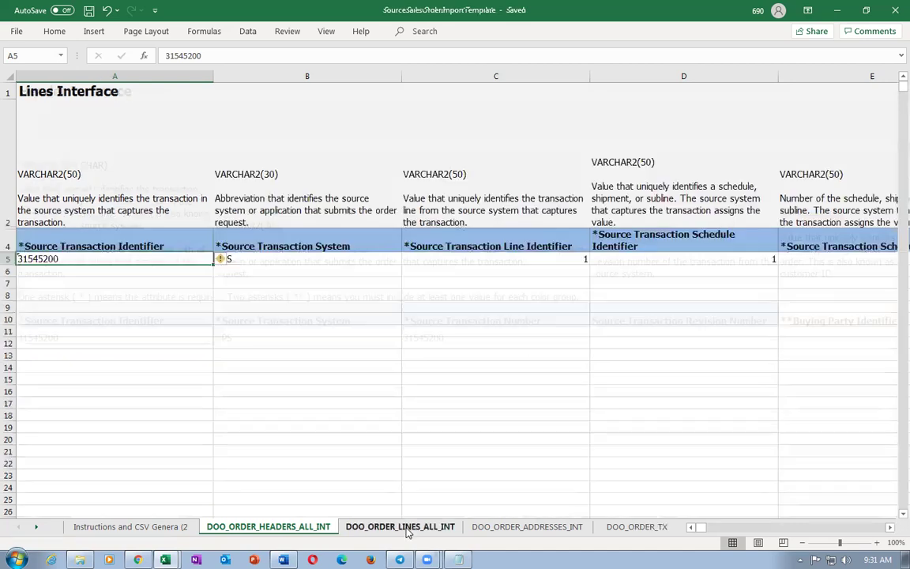
click(521, 528)
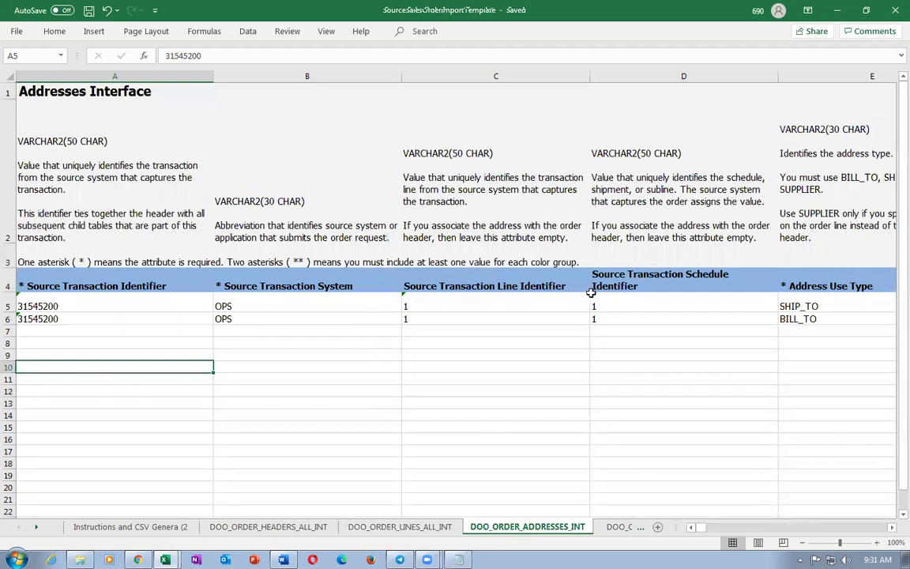
click(850, 302)
key(Down)
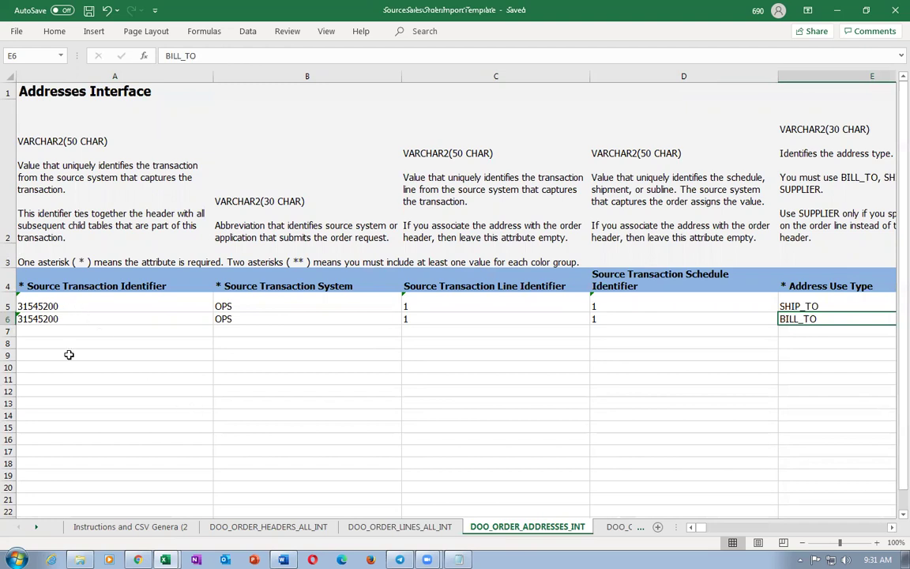
drag(92, 302, 92, 317)
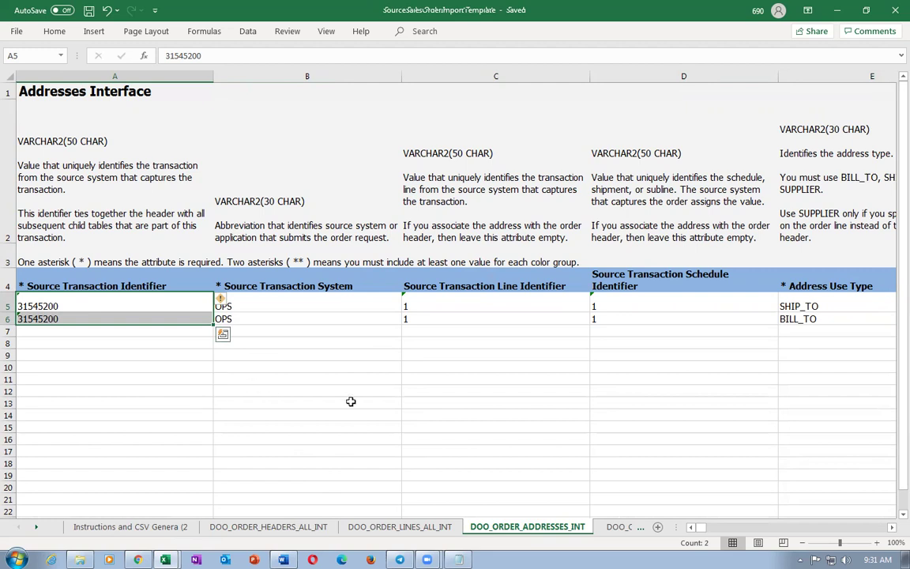
click(85, 366)
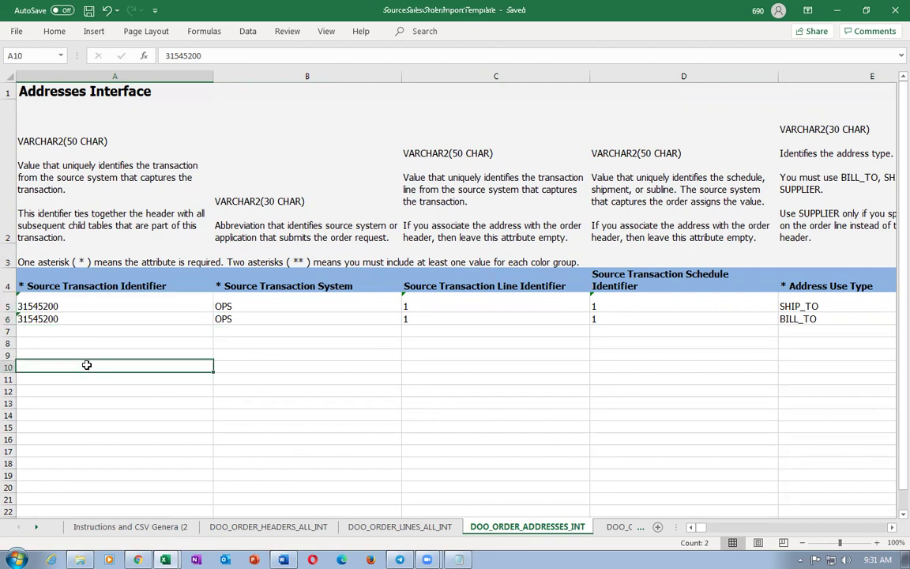
click(238, 526)
click(135, 434)
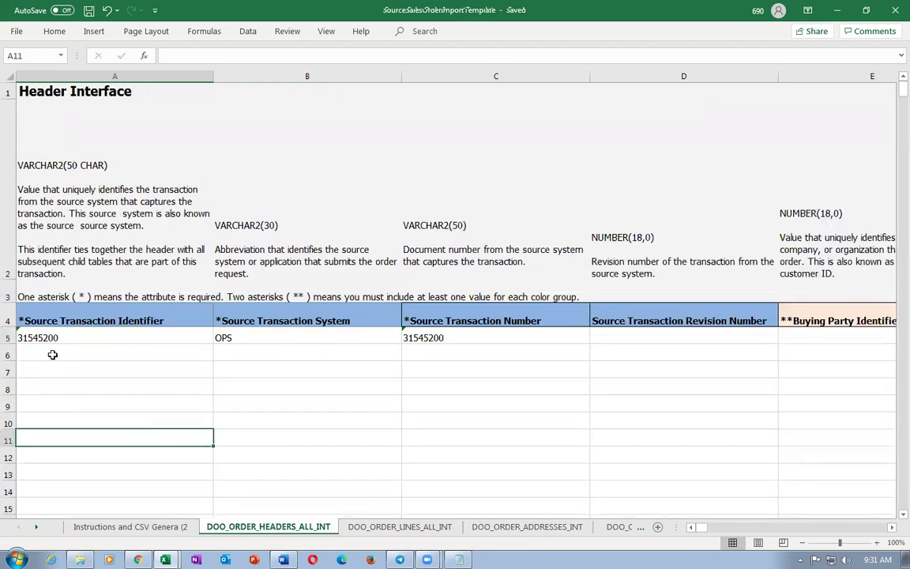
click(53, 339)
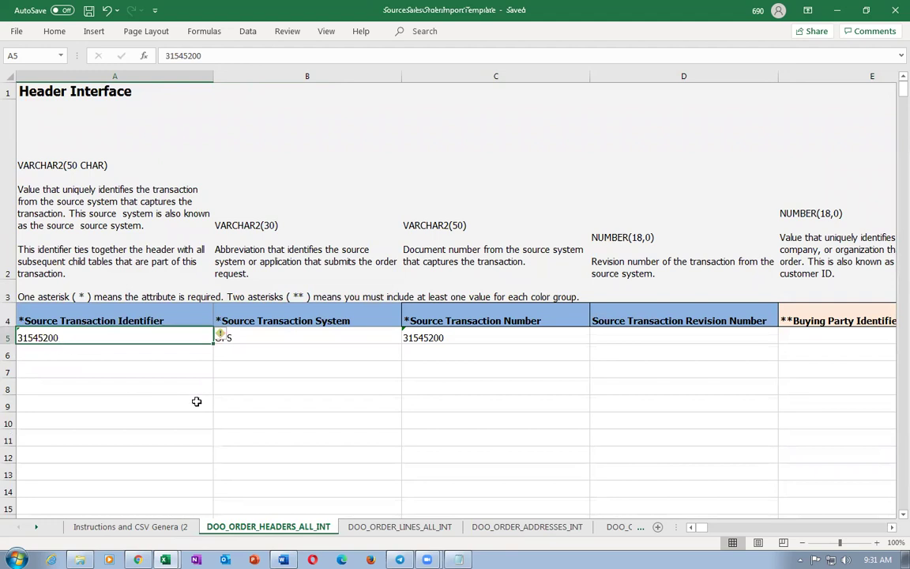
- In the headers sheet, change the Buying Party Name in F5 to 1t1_cust_2
click(280, 338)
key(Right)
key(Right)
key(Right)
key(Right)
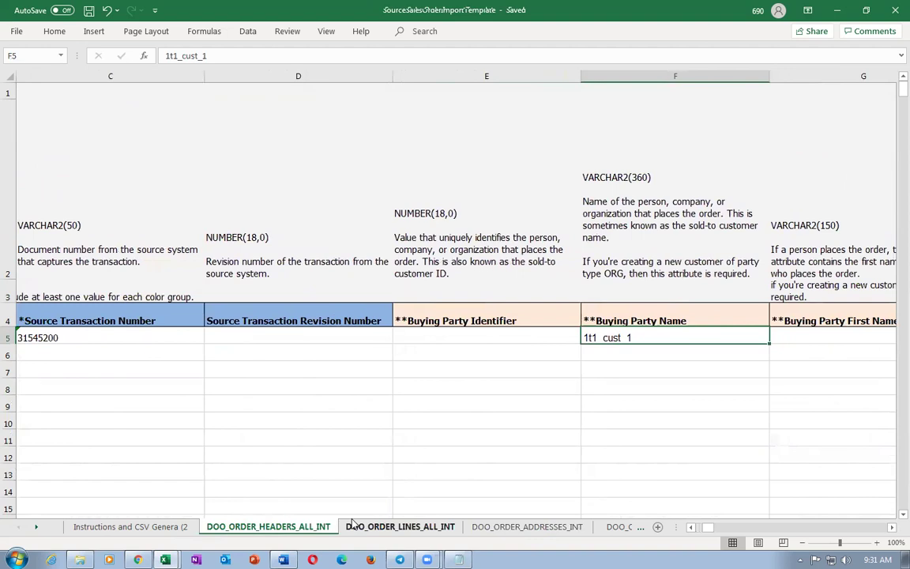
key(F2)
key(BackSpace)
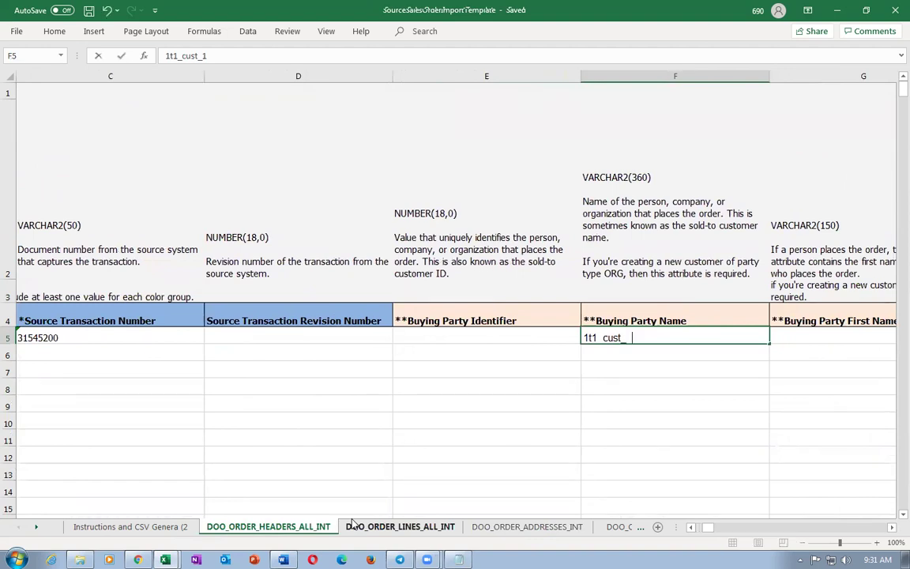
text(2)
key(Tab)
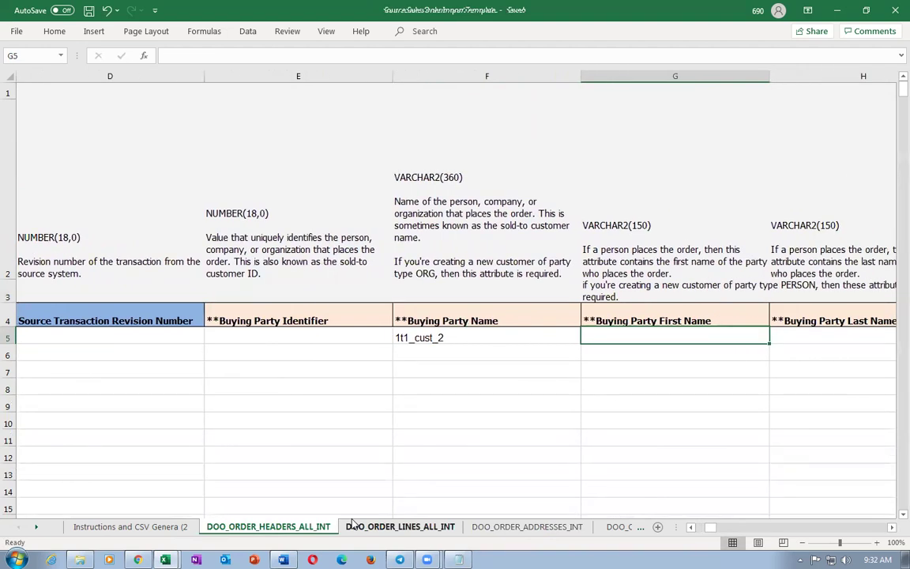
- Examine the remaining buying party columns in the headers sheet, especially the Buying Party Number and Buying Party Orig Sys Reference descriptions
key(Right)
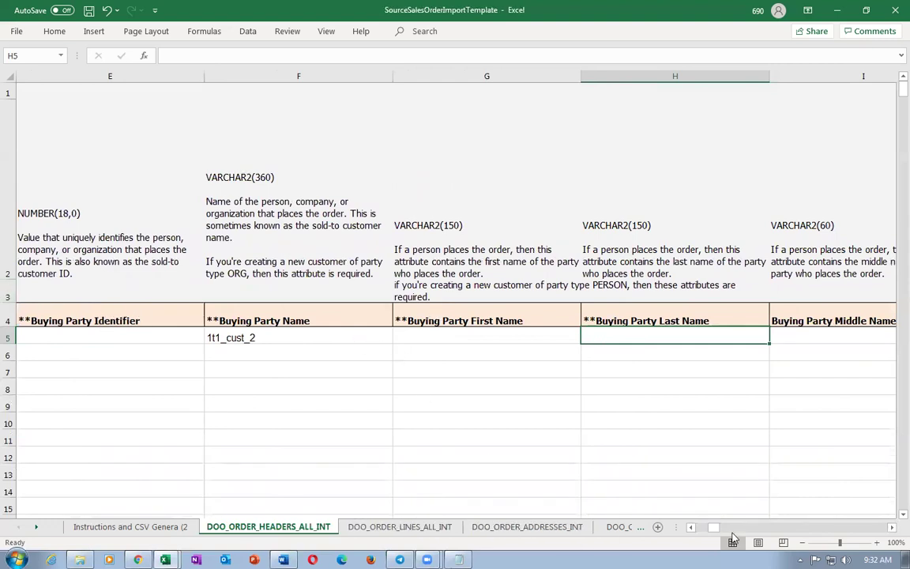
click(691, 528)
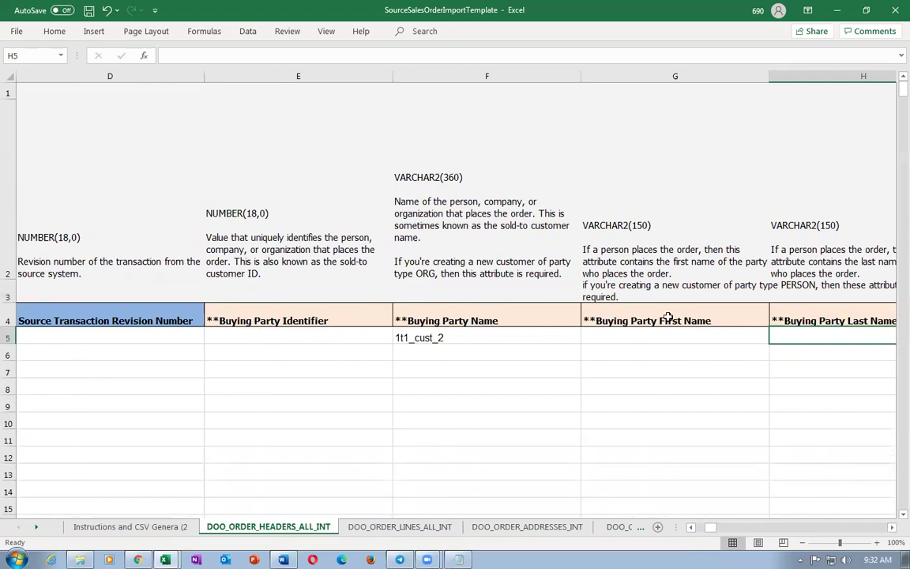
click(474, 339)
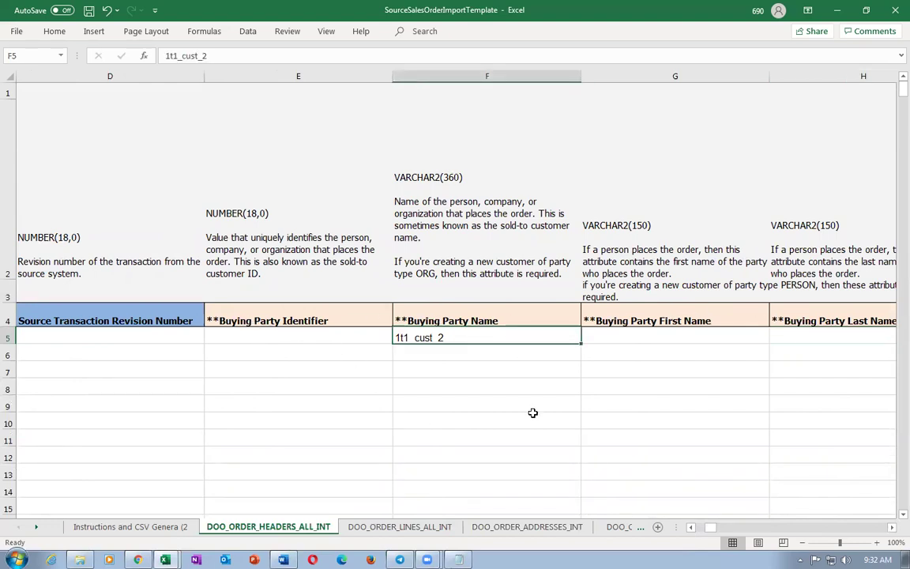
key(Right)
key(Right)
key(Right)
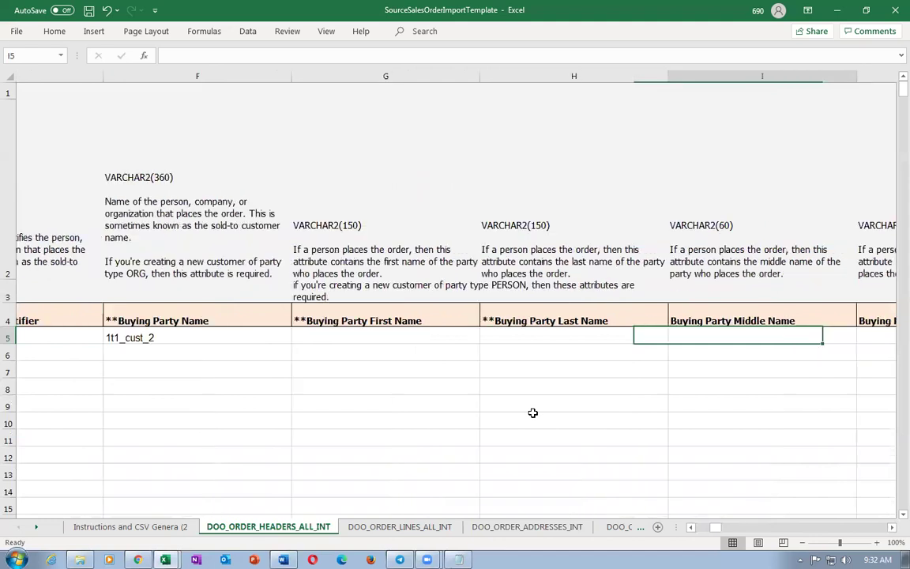
key(Right)
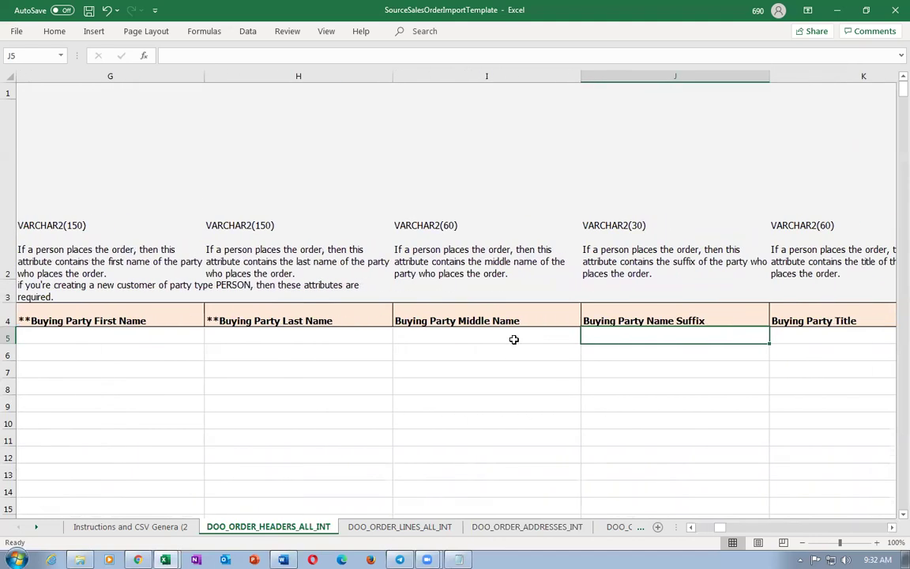
key(Right)
key(Right)
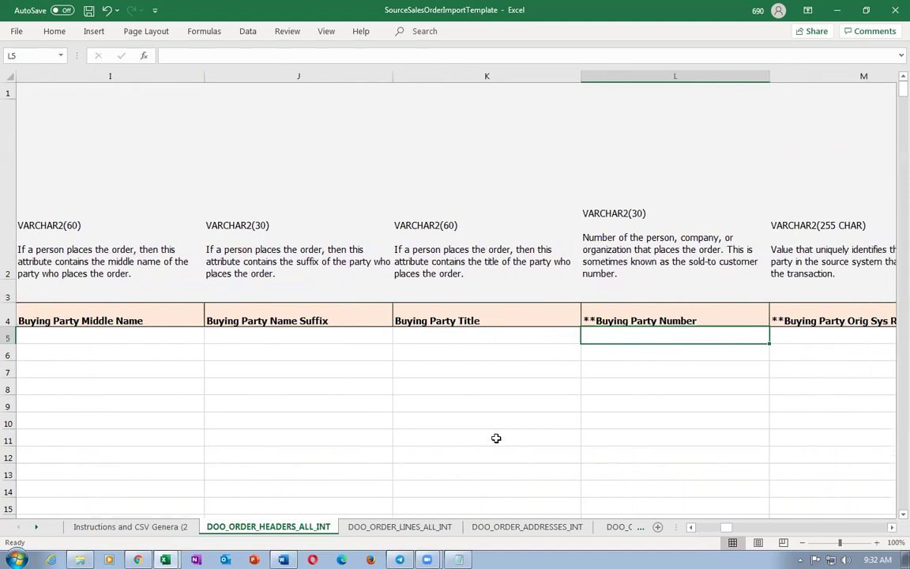
key(Right)
key(Right)
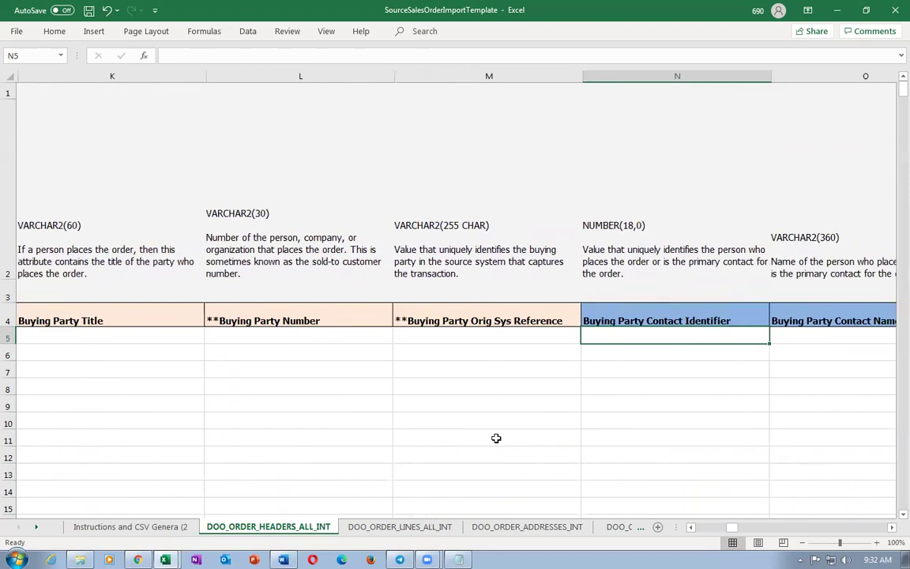
key(Left)
key(Left)
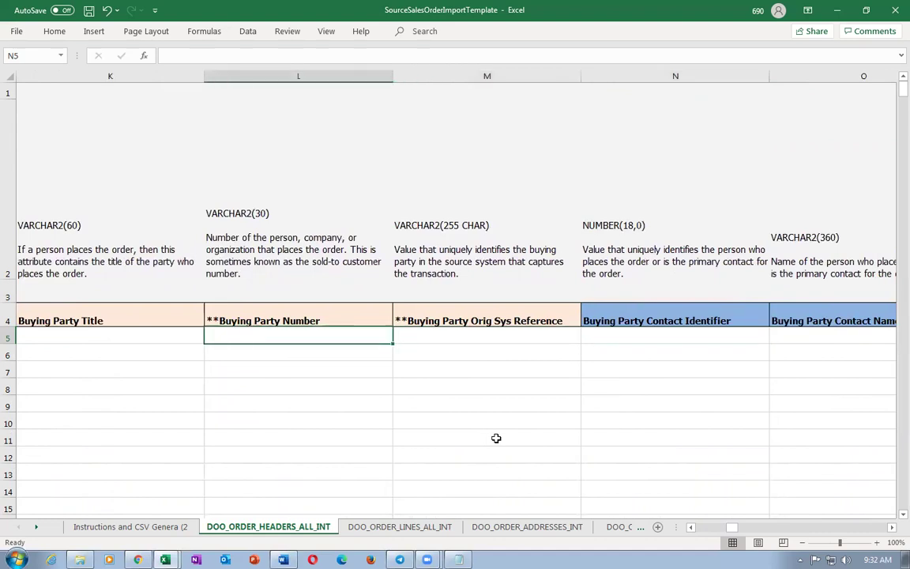
key(Right)
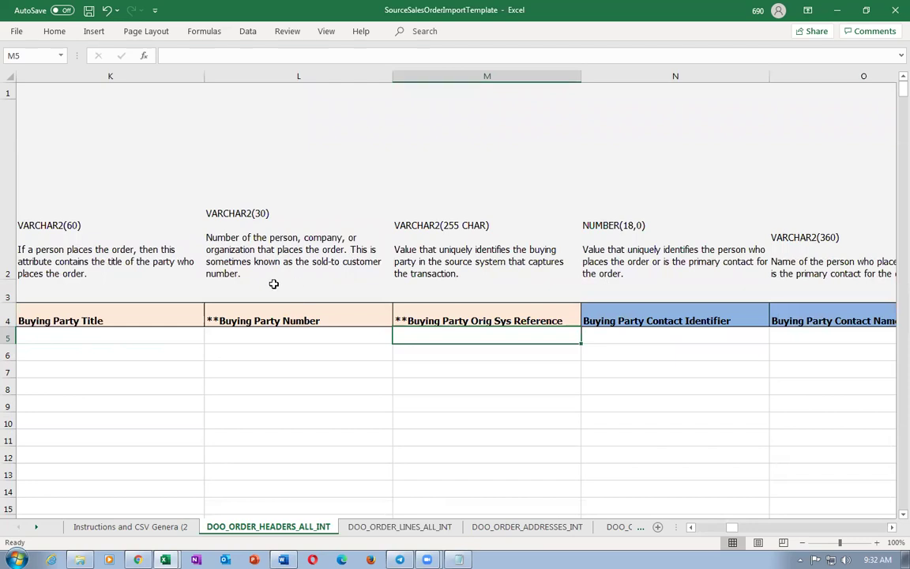
click(270, 257)
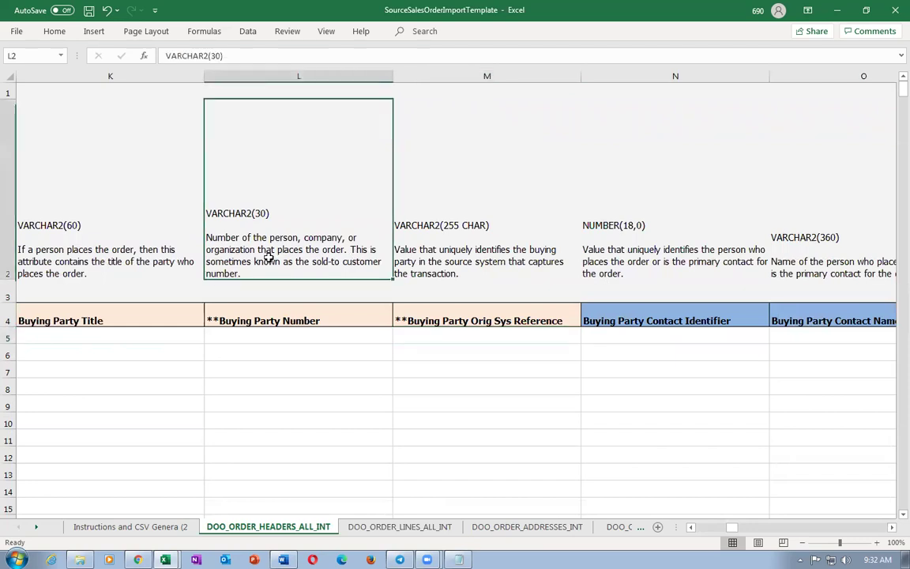
click(286, 336)
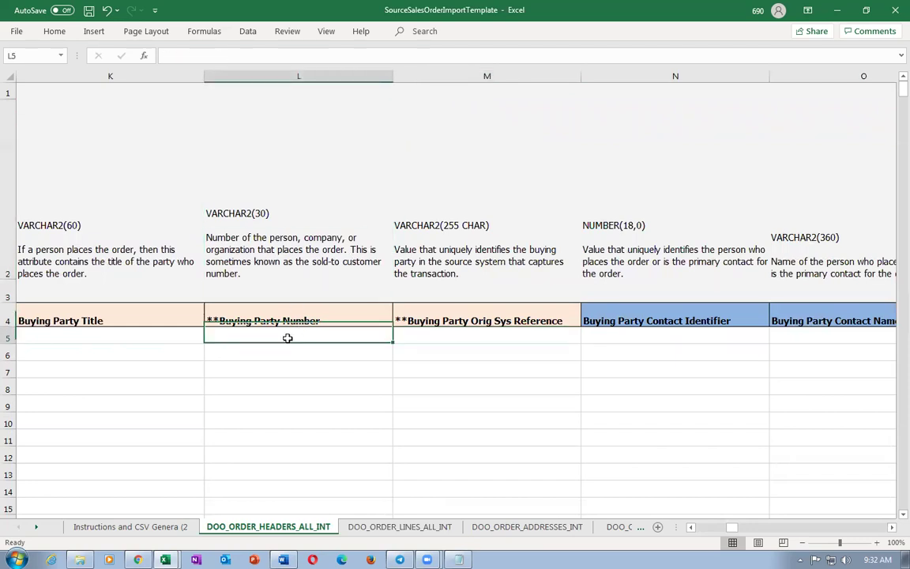
click(506, 338)
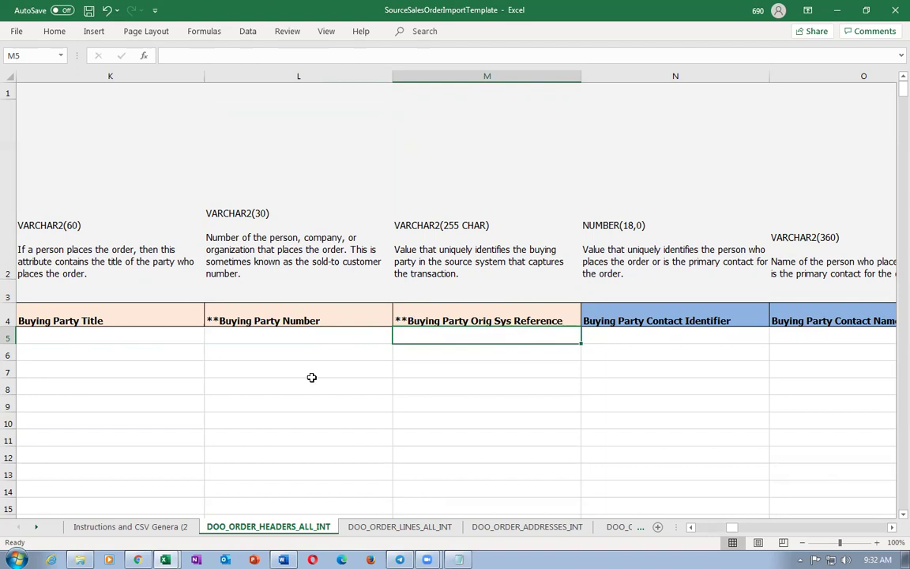
click(302, 336)
click(282, 237)
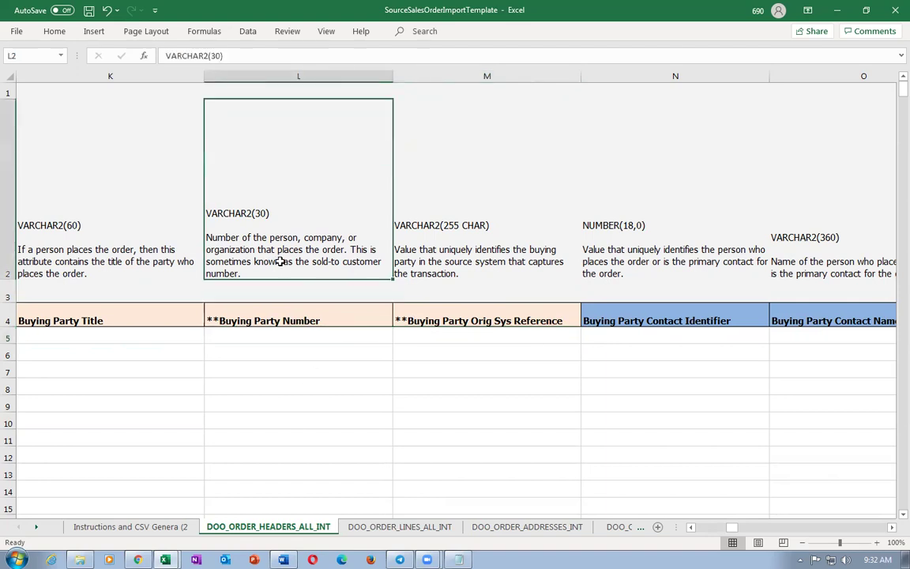
- Examine row 5 of the headers sheet from Buying Party Number through the Transactional Currency and Currency Conversion columns to Transaction On
click(282, 335)
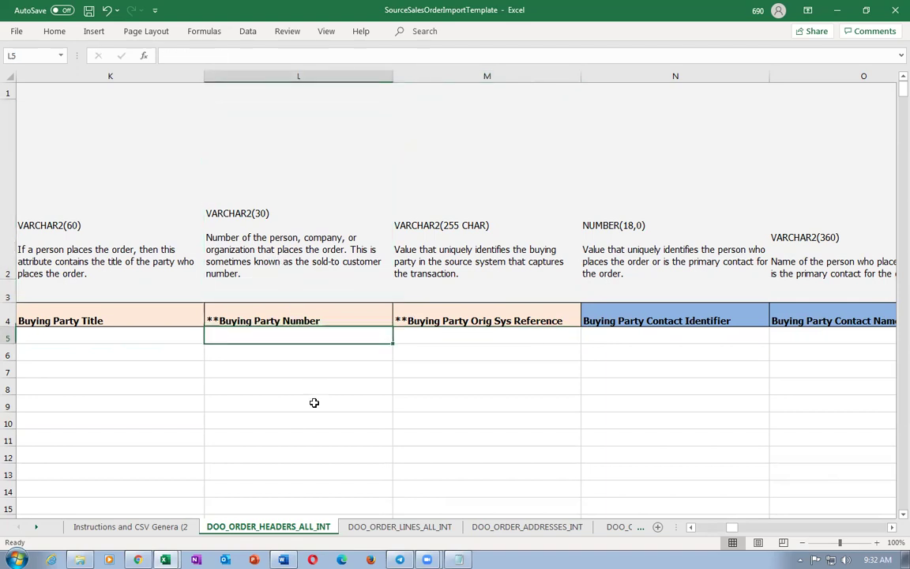
key(Right)
key(Right)
key(Right)
key(Right)
key(Right)
key(Right)
key(Right)
key(Right)
key(Right)
key(Right)
key(Right)
key(Right)
key(Right)
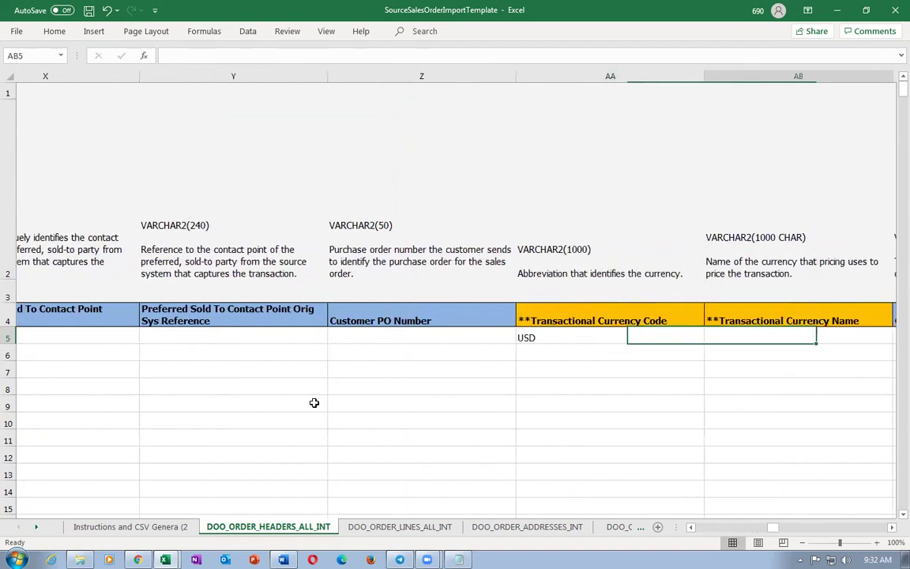
key(Left)
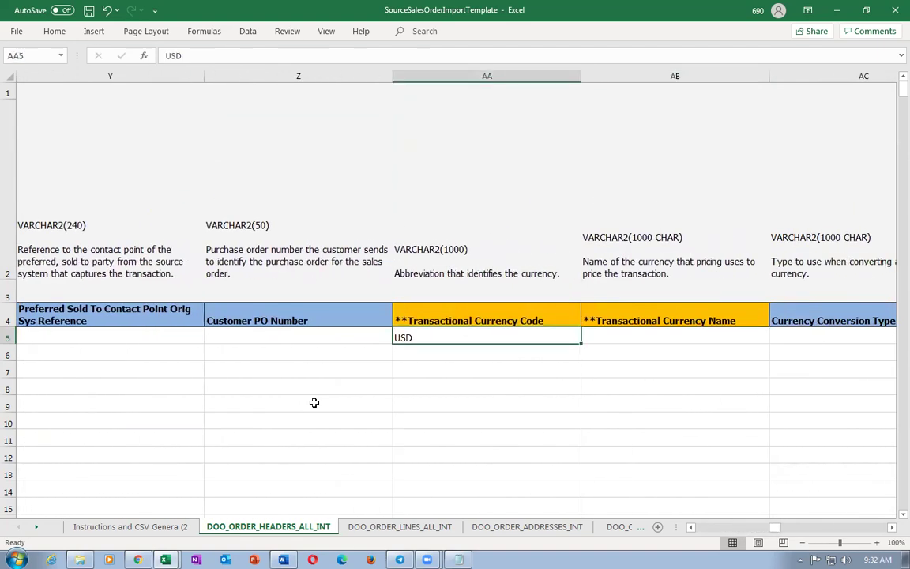
key(Right)
key(Right)
key(Right)
key(Right)
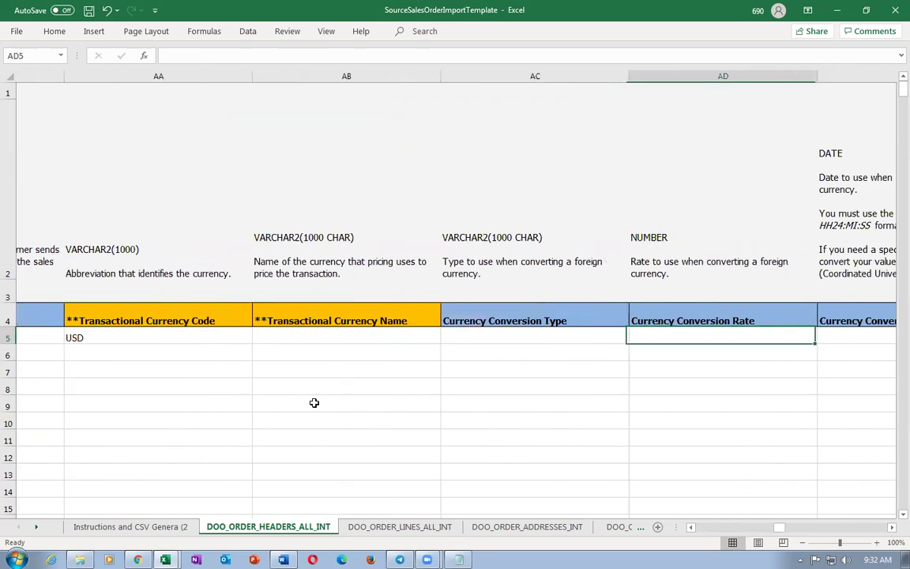
key(Right)
key(Right)
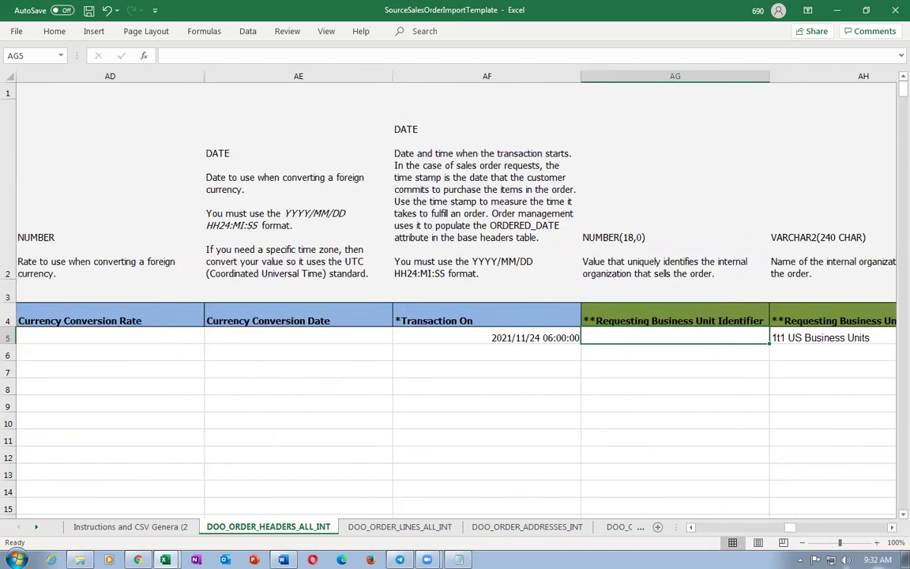
- Check today's date on the system calendar, set Transaction On in AF5 to 2021/11/26 06:00:00 and save the workbook
click(878, 560)
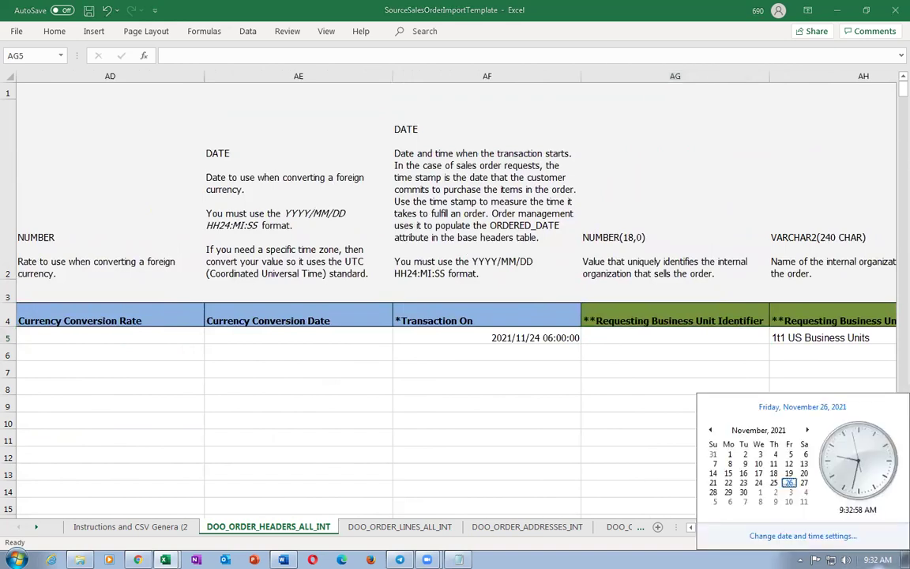
click(534, 337)
click(534, 337)
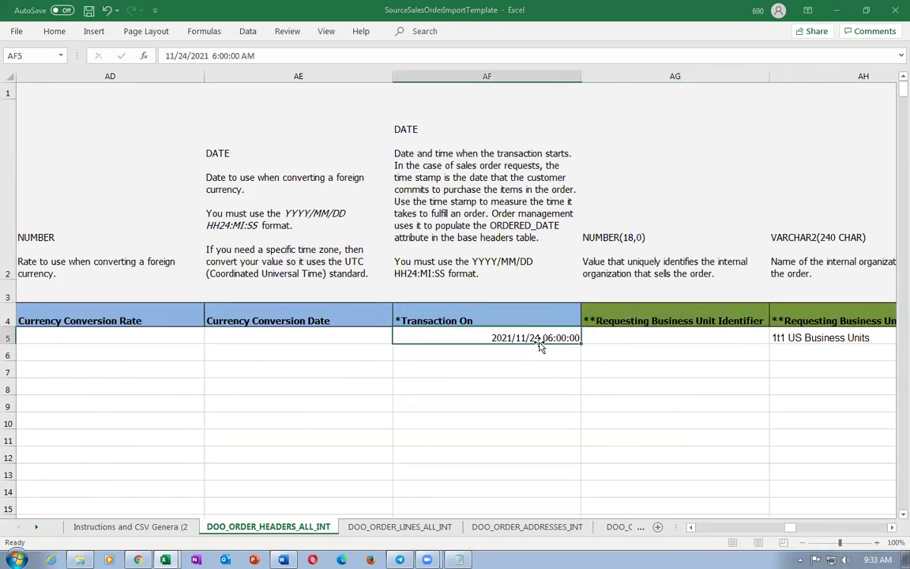
double_click(528, 338)
click(501, 338)
key(Delete)
text(6)
key(Return)
key(Return)
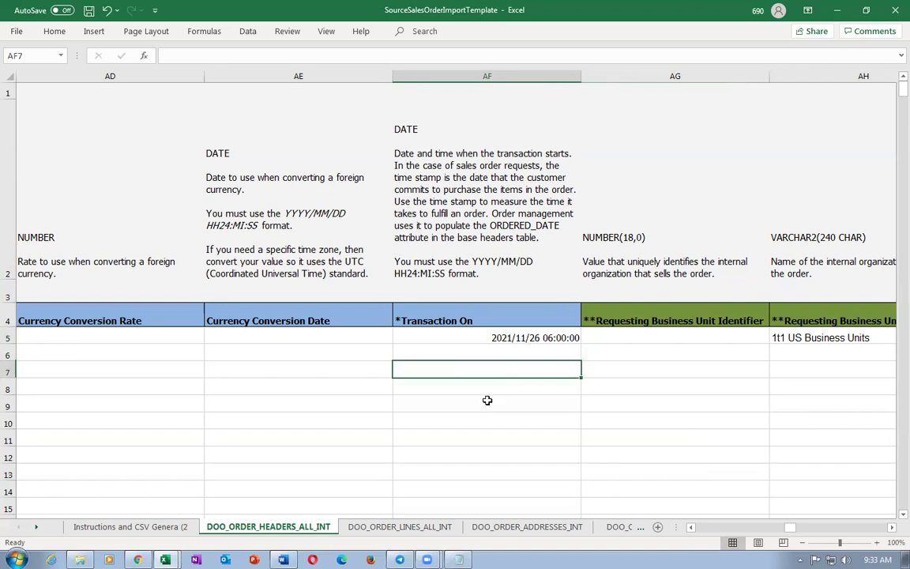
click(622, 337)
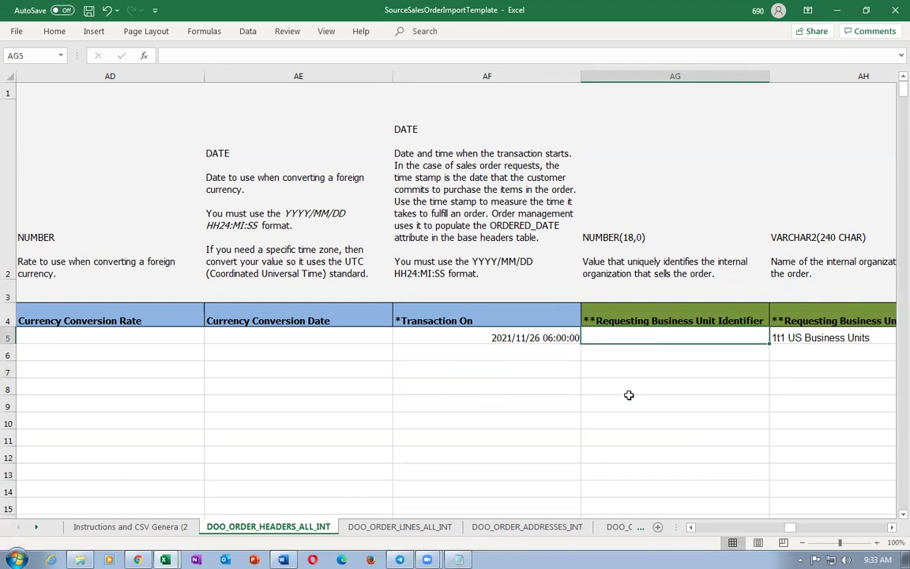
key(Tab)
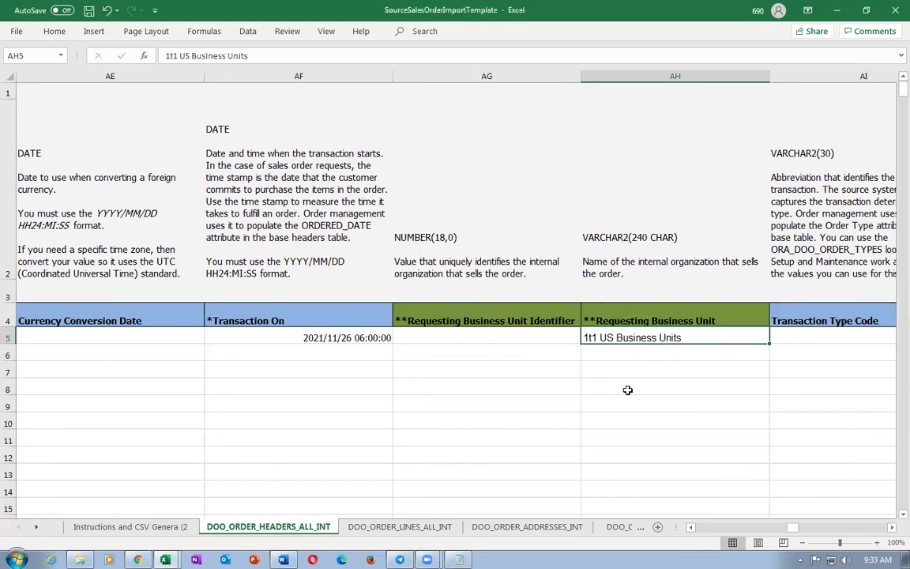
key(ctrl+s)
- Compare the Requesting Business Unit in AH5 with the Business Unit value in the Import_Details workbook
key(alt+Tab)
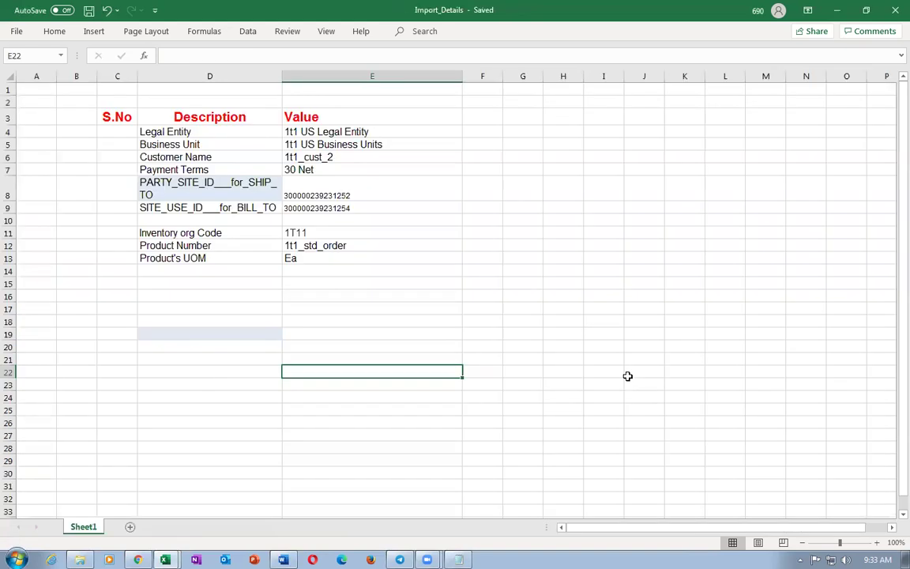
click(340, 145)
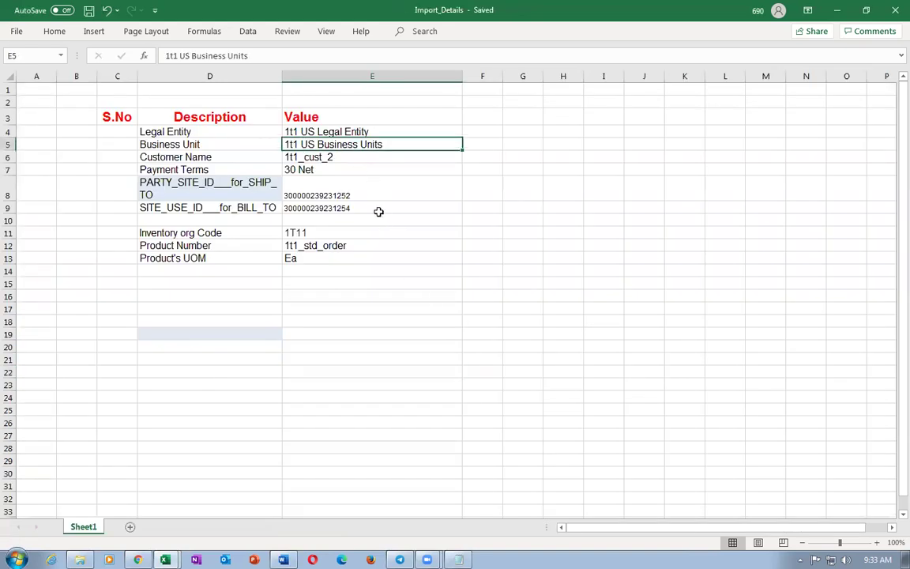
key(alt+Tab)
click(553, 386)
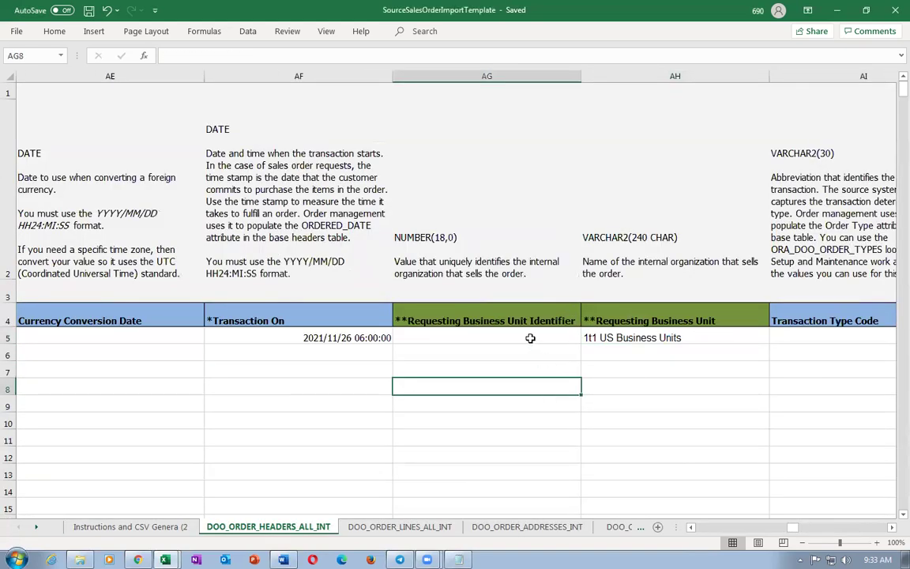
click(605, 338)
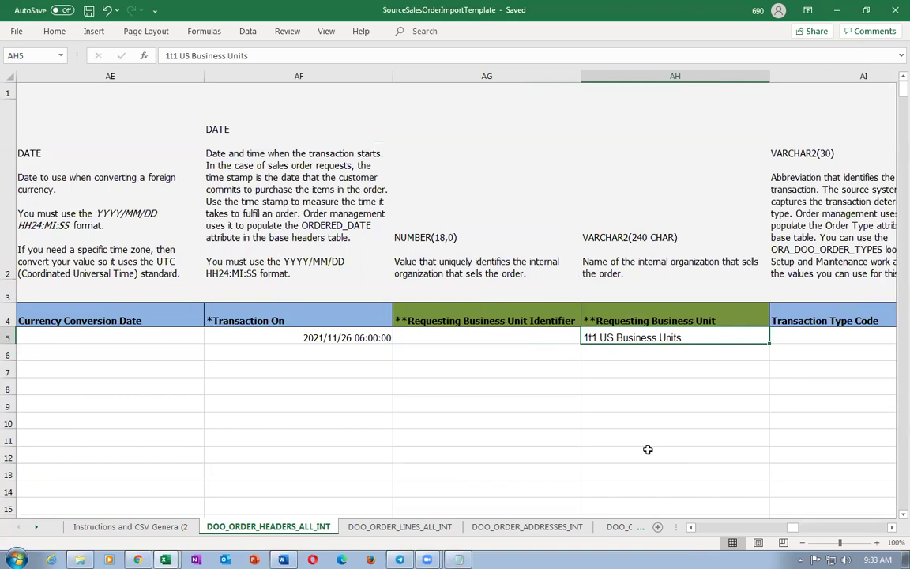
- Check the header's Comments entry and compare the Requesting Legal Entity in AO5 with the Legal Entity value in the Import_Details workbook
key(Tab)
key(Tab)
key(Tab)
key(Tab)
key(Tab)
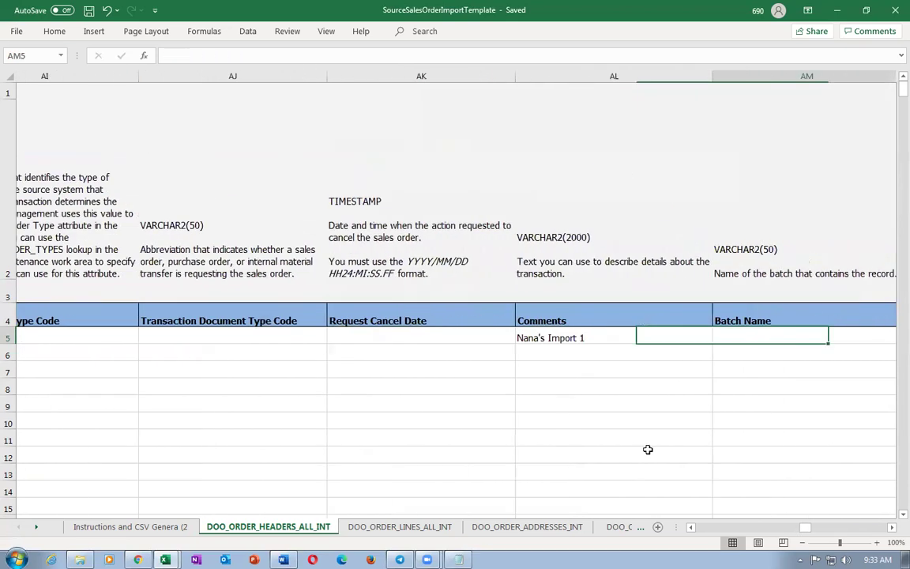
key(shift+Tab)
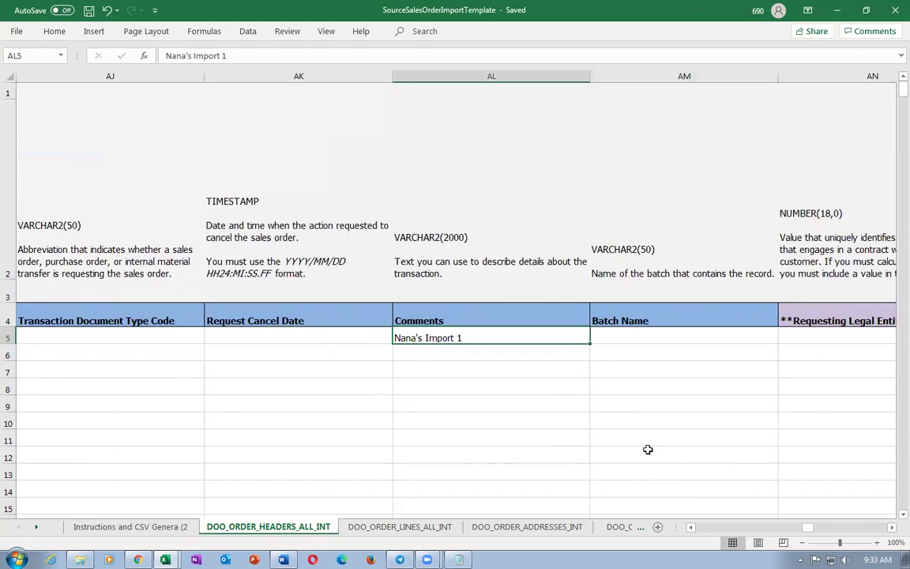
key(Tab)
key(Tab)
key(Tab)
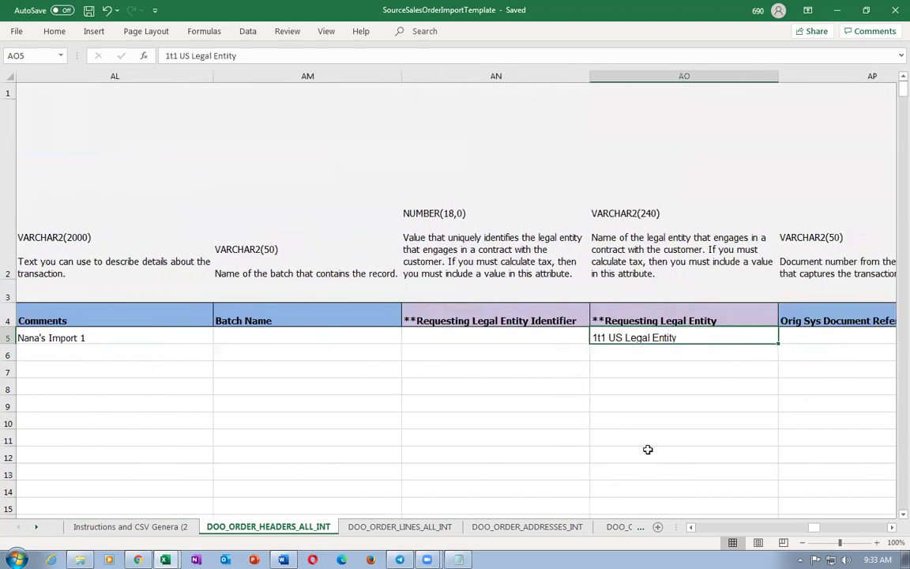
key(alt+Tab)
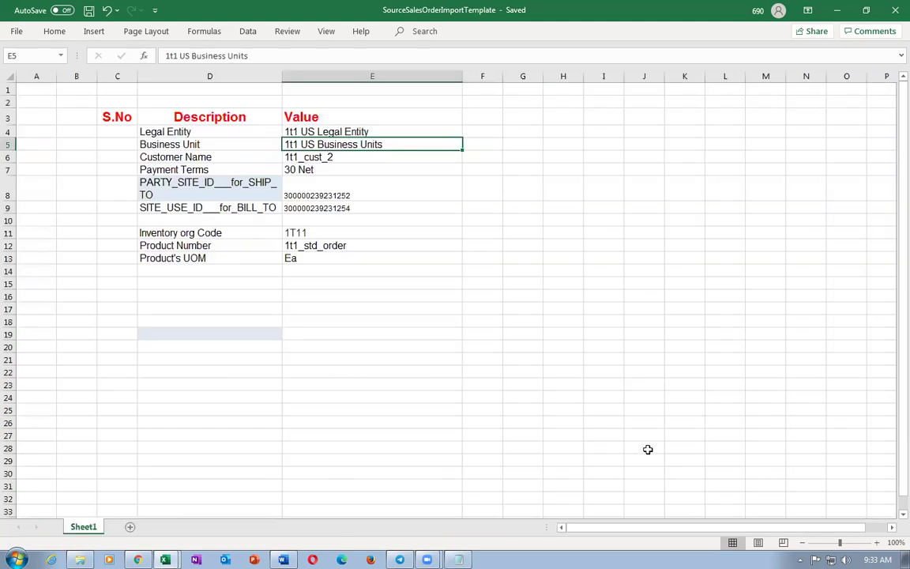
click(358, 133)
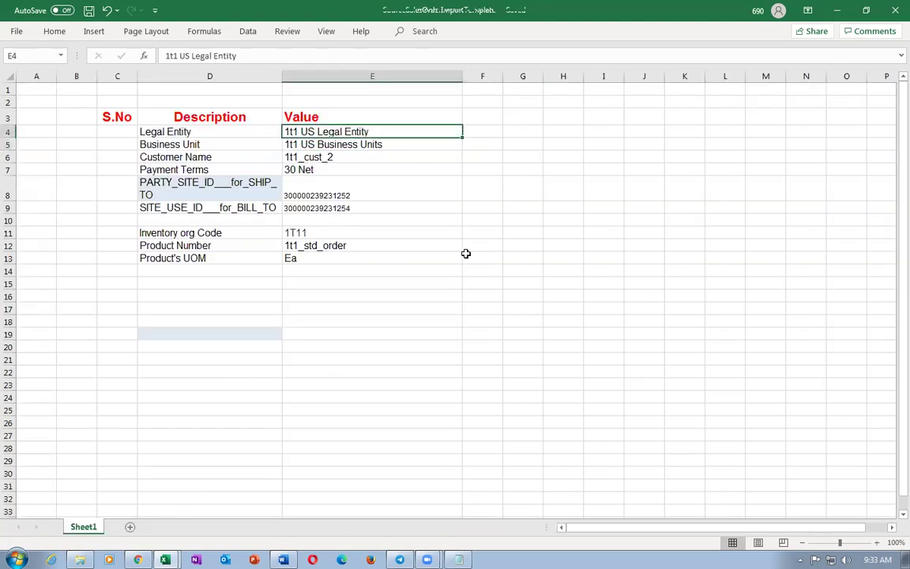
key(alt+Tab)
- Review the Freeze Pricing, Freeze Shipping Charge, Freeze Tax and Submit Flag settings in row 5 of the headers sheet
key(Tab)
key(Tab)
key(Tab)
key(Tab)
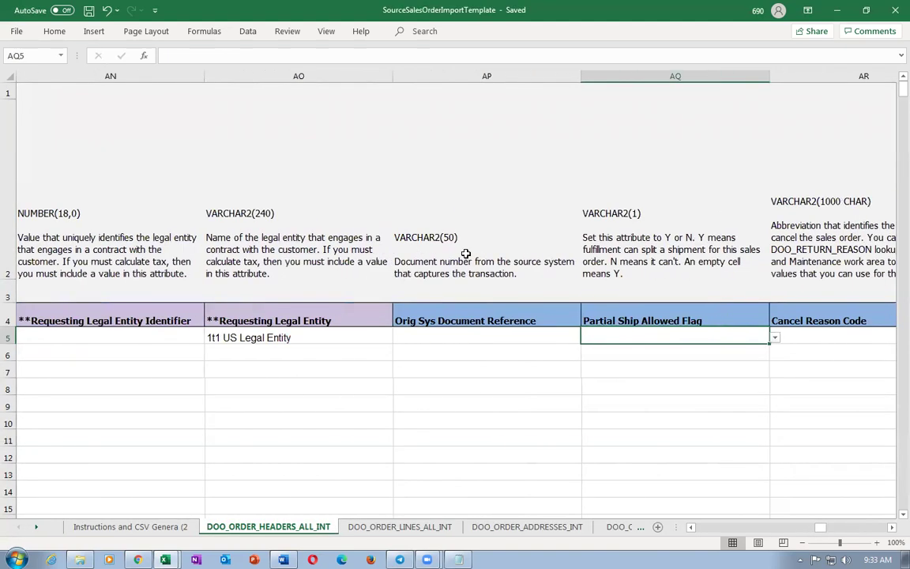
key(Tab)
key(Tab)
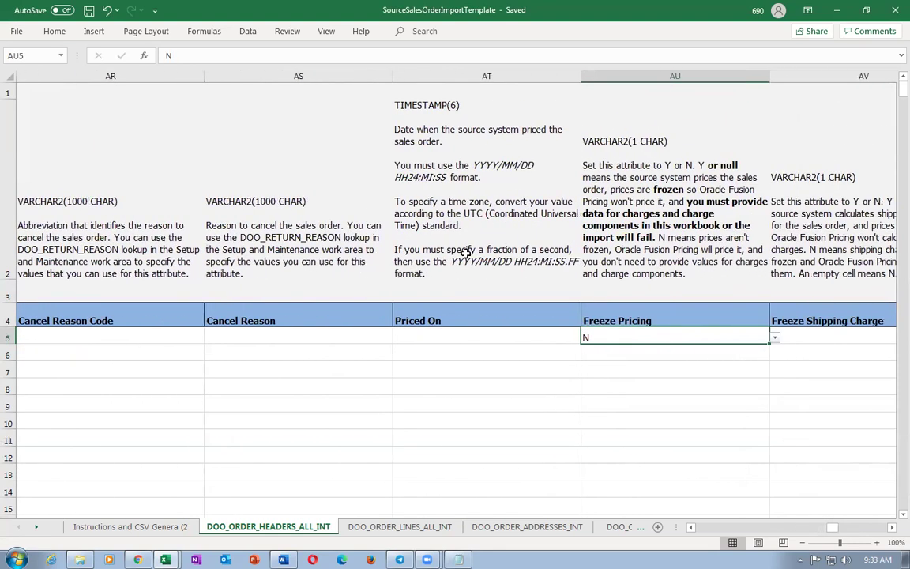
key(Tab)
key(Tab)
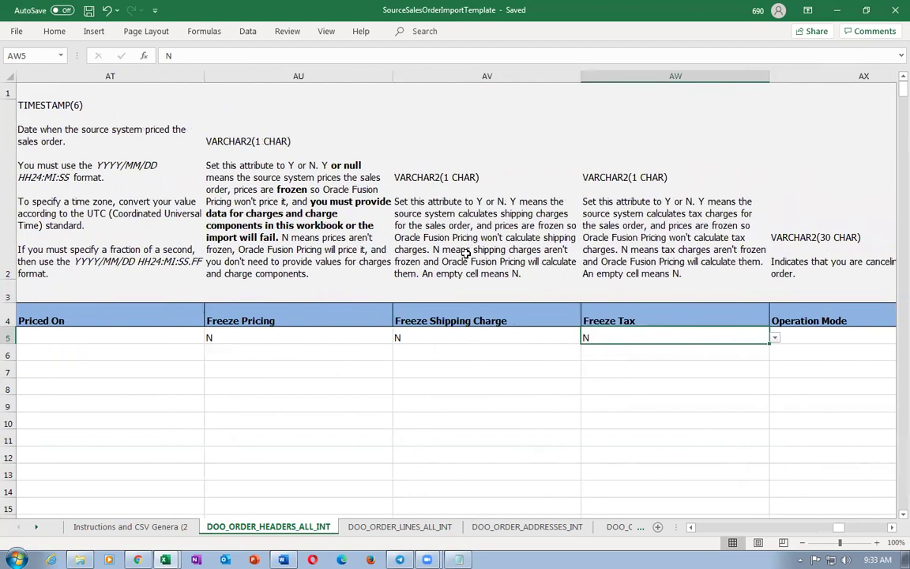
key(Tab)
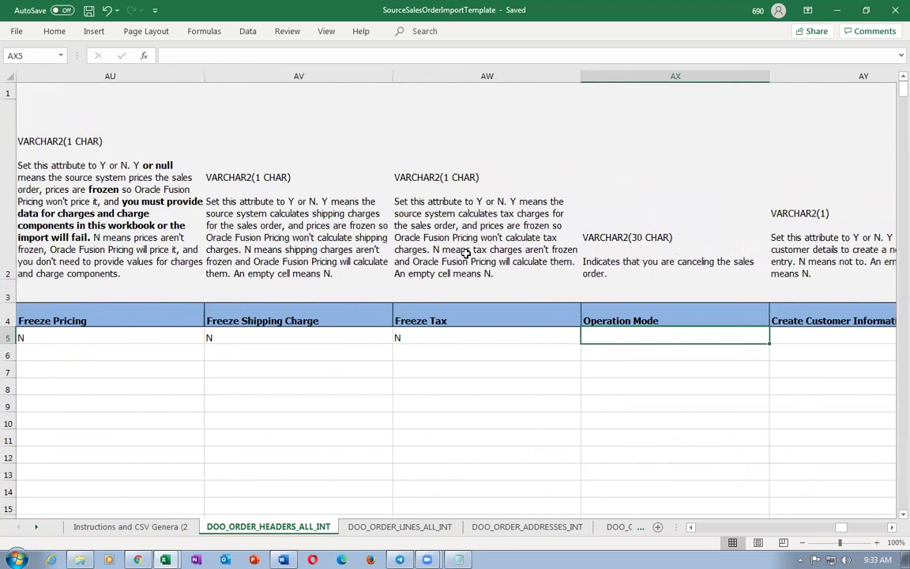
key(Tab)
key(Tab)
key(Tab)
key(Tab)
key(Tab)
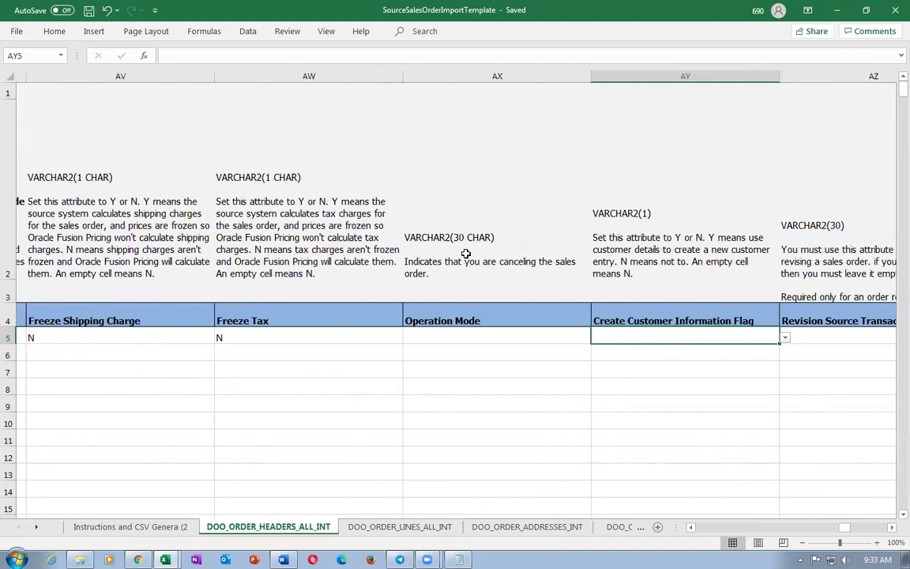
key(Tab)
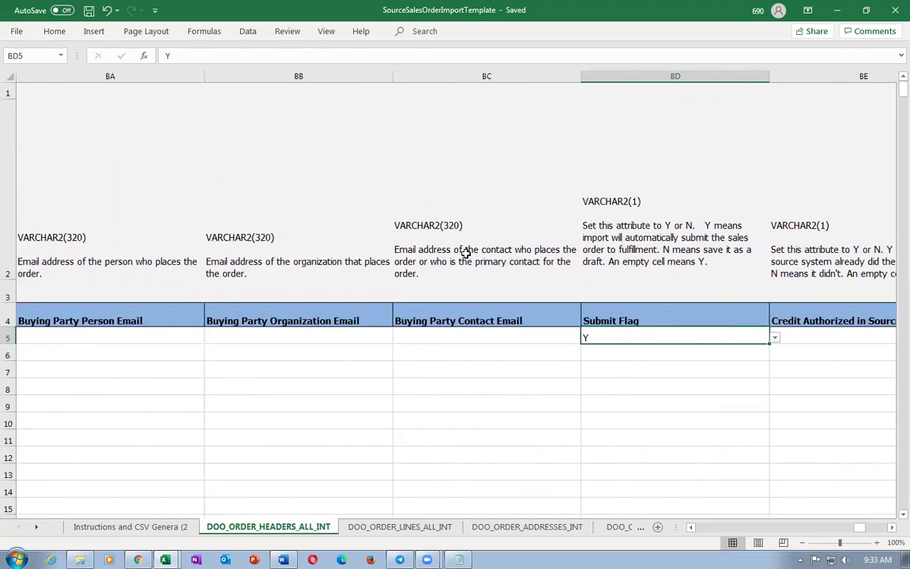
- Look up the Product Number value in the Import_Details workbook and return to the import template
key(alt+Tab)
click(326, 245)
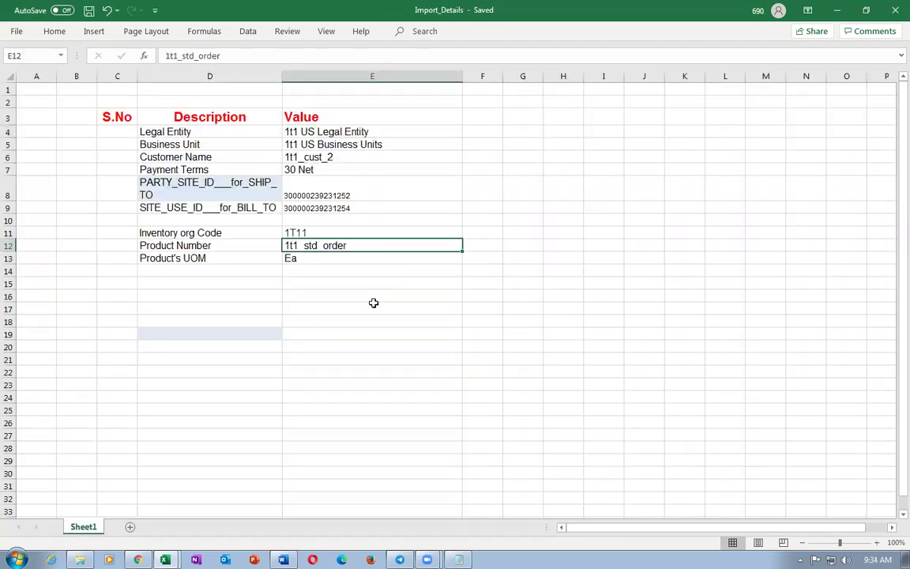
key(alt+Tab)
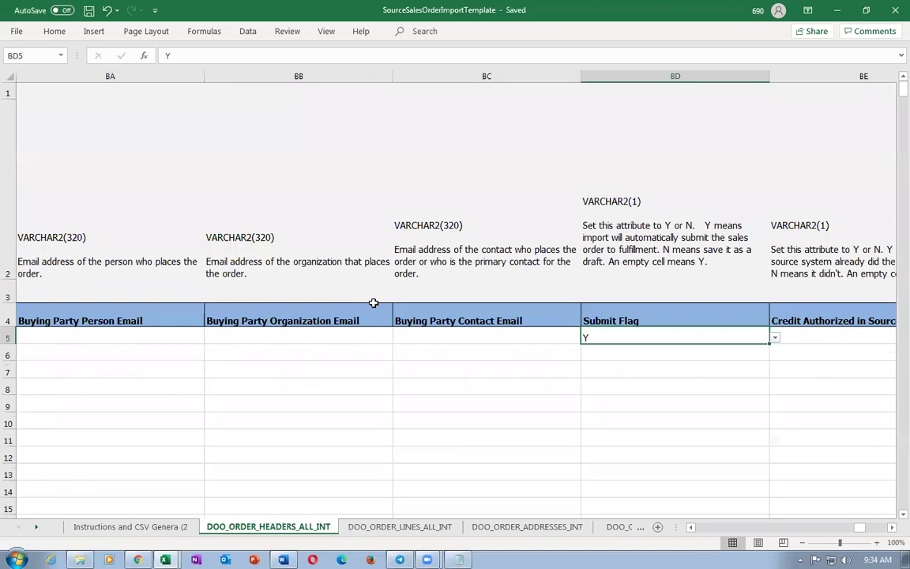
- Examine the remaining header columns from Credit Authorized in Source through the sales agreement fields, and return to the start of row 5
key(Tab)
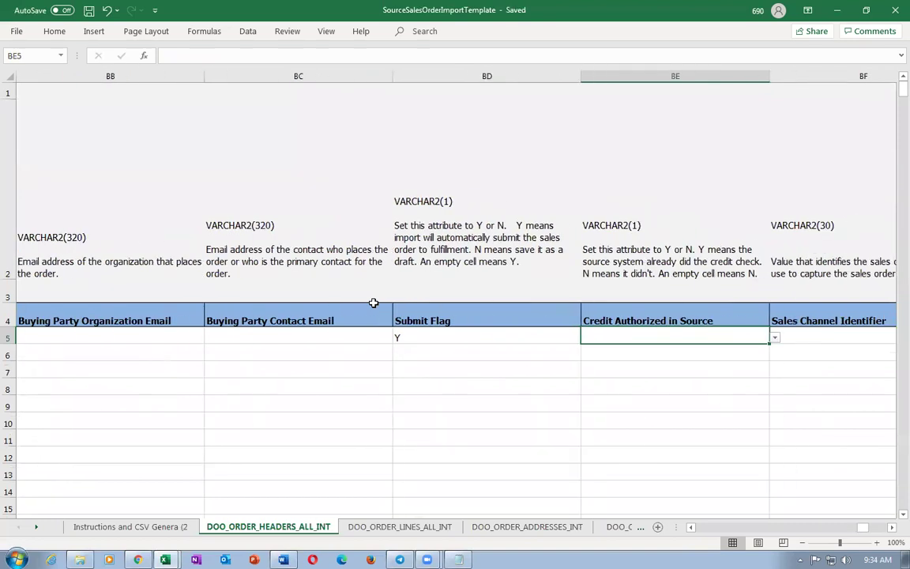
key(Tab)
key(Tab)
key(Tab)
key(Tab)
key(Tab)
key(Tab)
key(Tab)
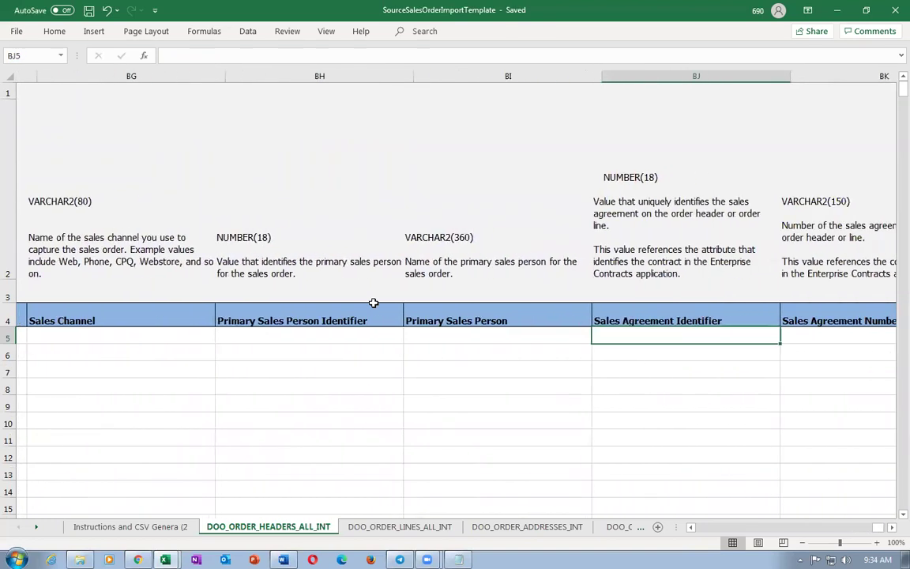
key(Home)
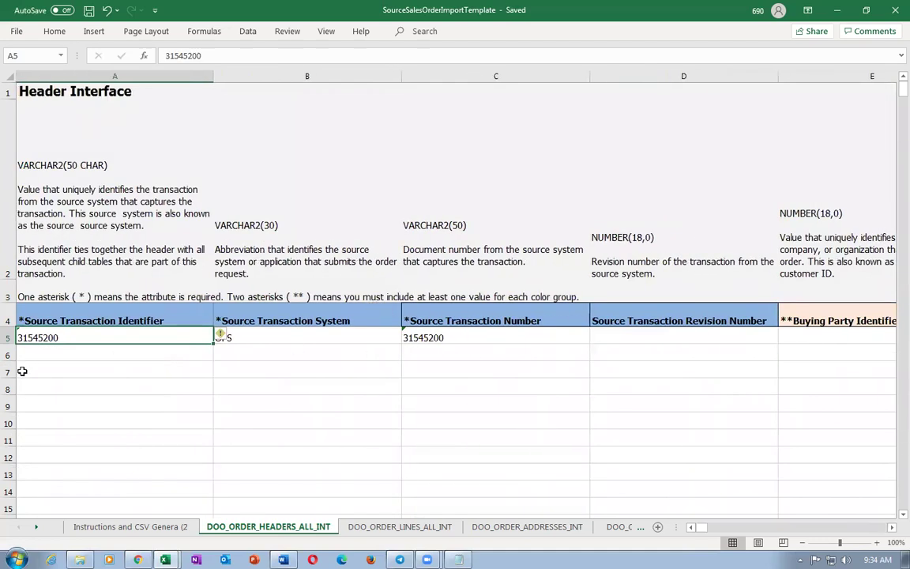
- In the DOO_ORDER_LINES_ALL_INT sheet, review the source transaction line and schedule fields and the Product Number in row 5
click(364, 528)
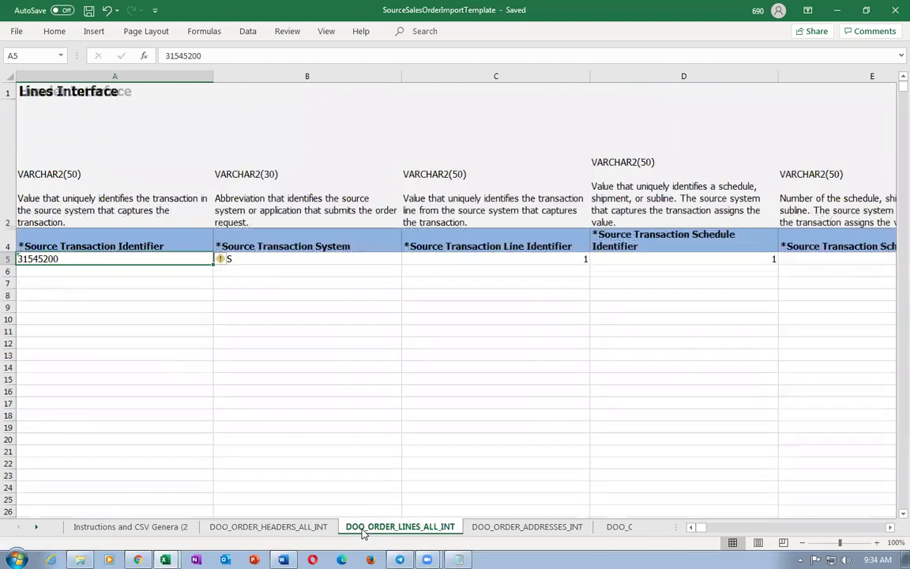
click(251, 261)
key(Tab)
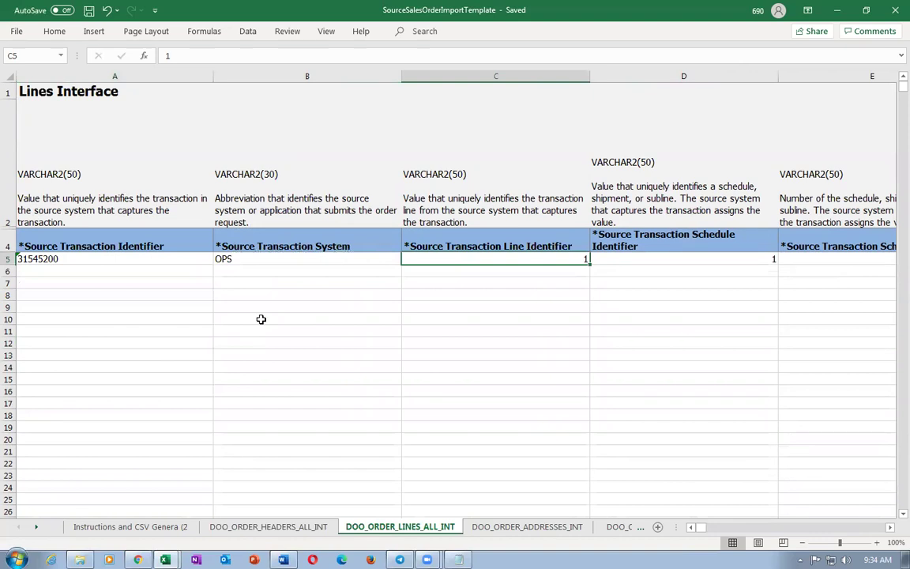
key(Tab)
key(Tab)
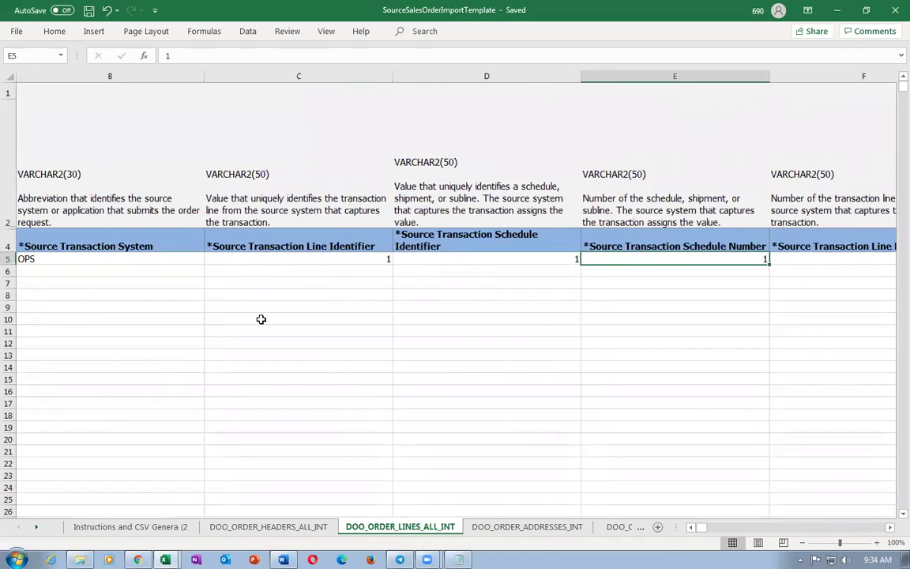
key(Tab)
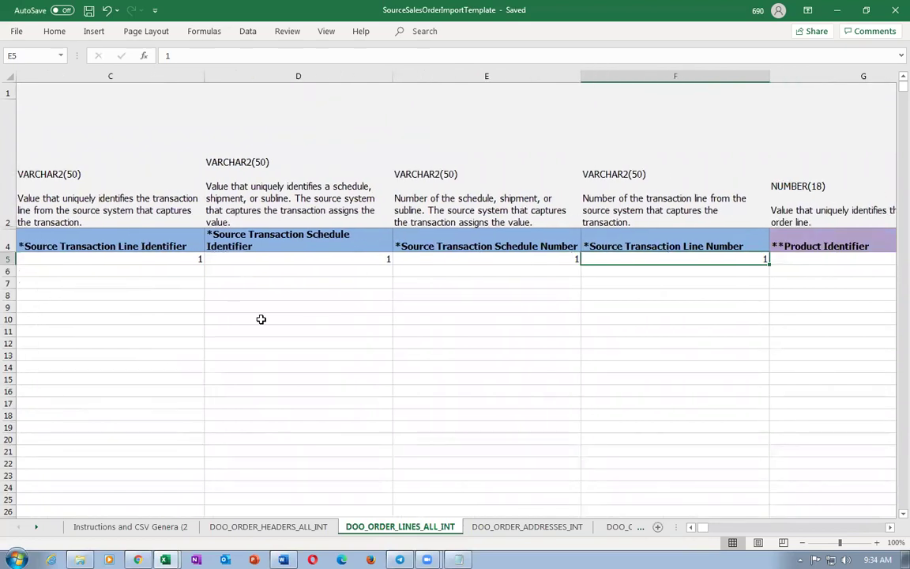
key(shift+Tab)
key(shift+Tab)
key(shift+Tab)
key(Tab)
key(Tab)
key(Tab)
key(Tab)
key(Tab)
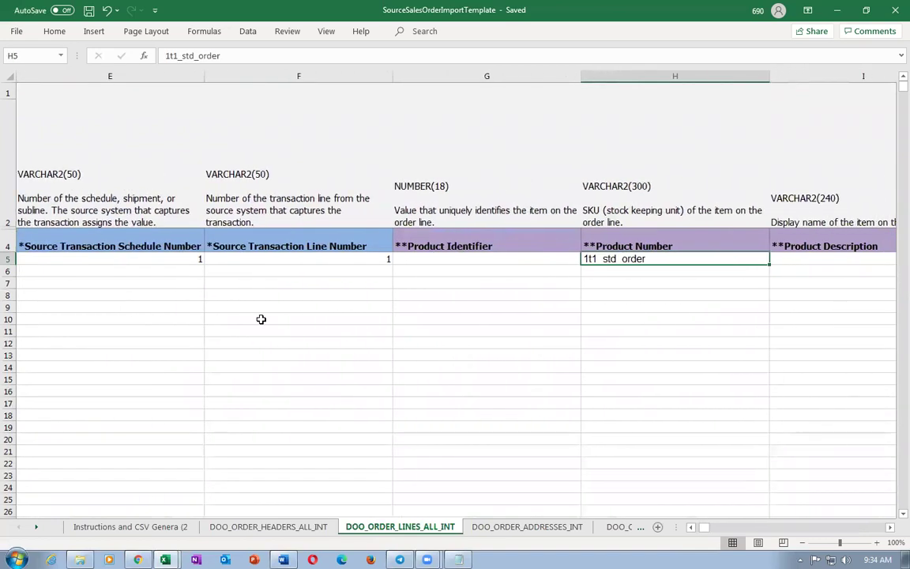
- Check the Product Number against the Import_Details workbook and set the Ordered Quantity in row 5 to 8
key(alt+Tab)
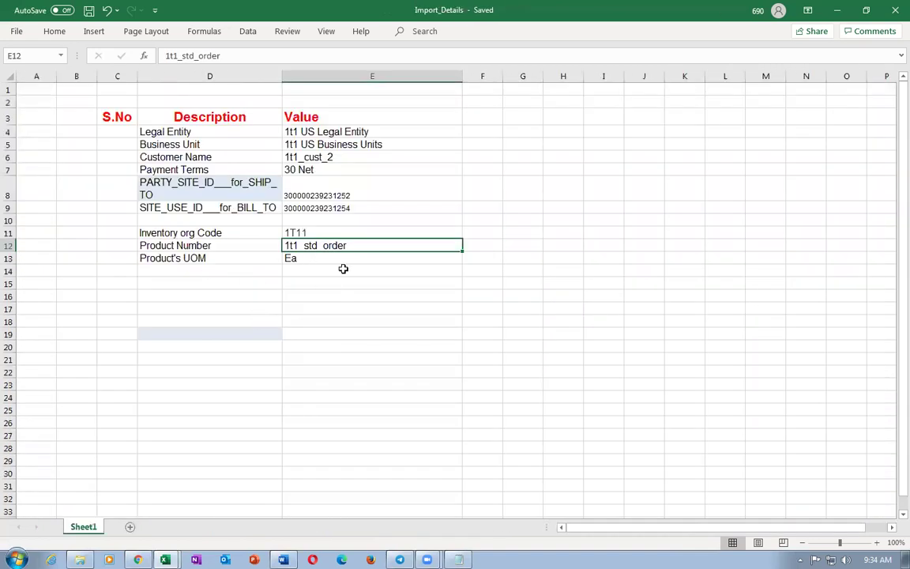
key(alt+Tab)
key(Tab)
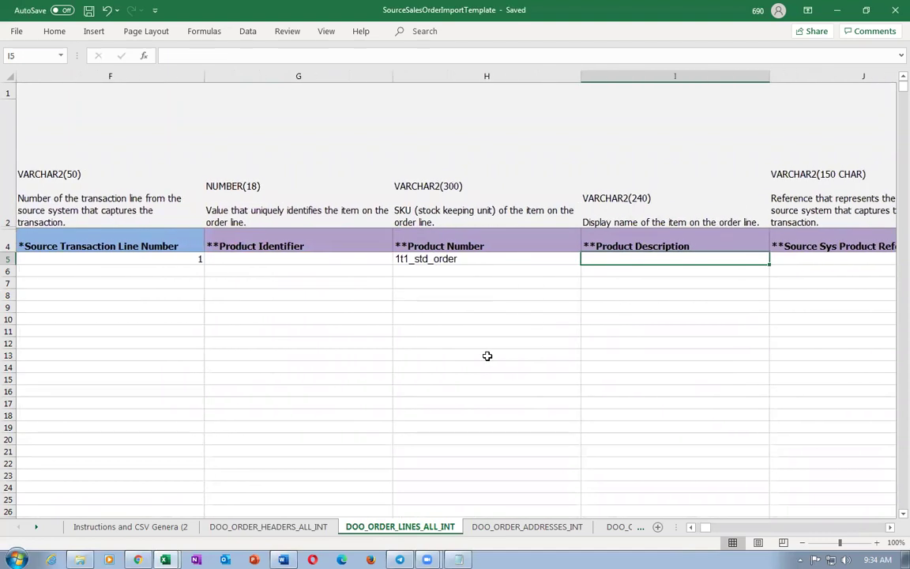
key(Tab)
key(Tab)
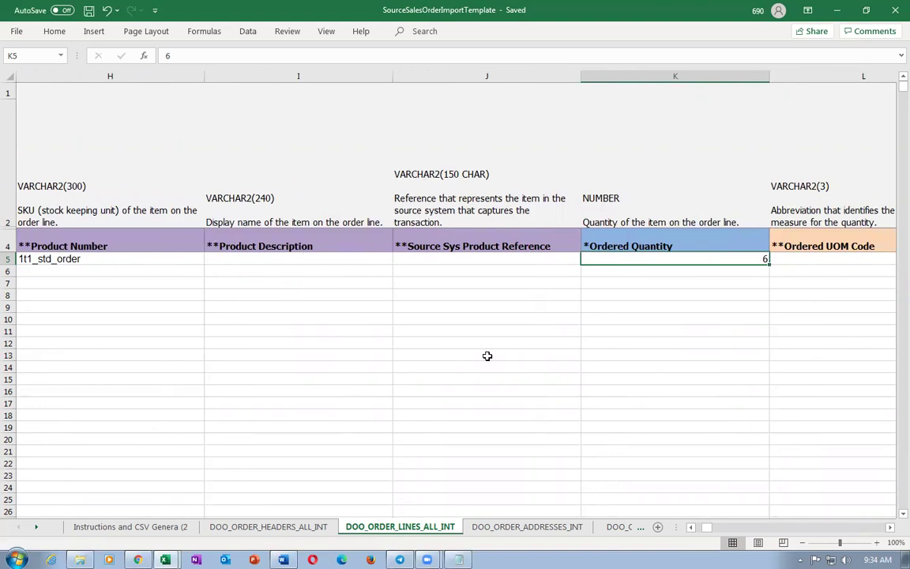
text(8)
key(Tab)
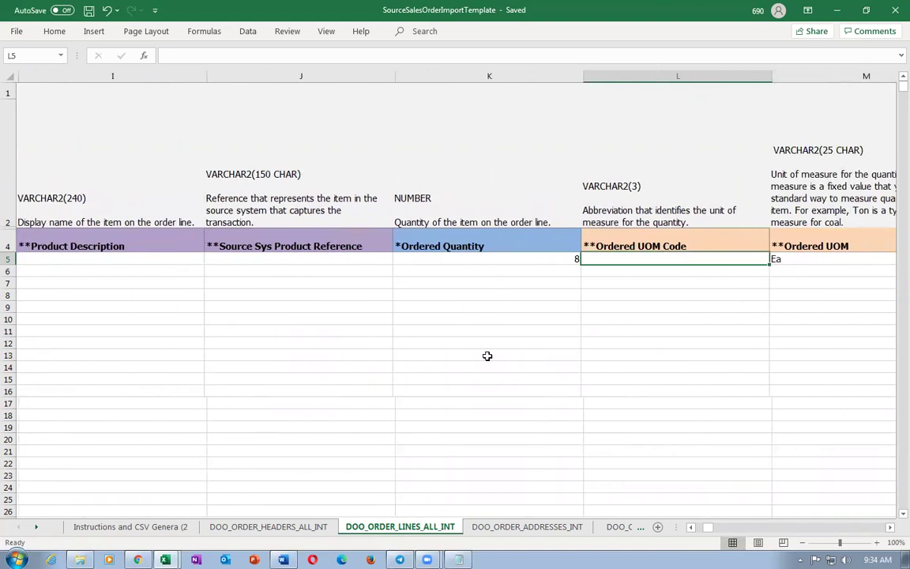
- Compare the Ordered UOM in row 5 with the Product's UOM in the Import_Details workbook
key(Tab)
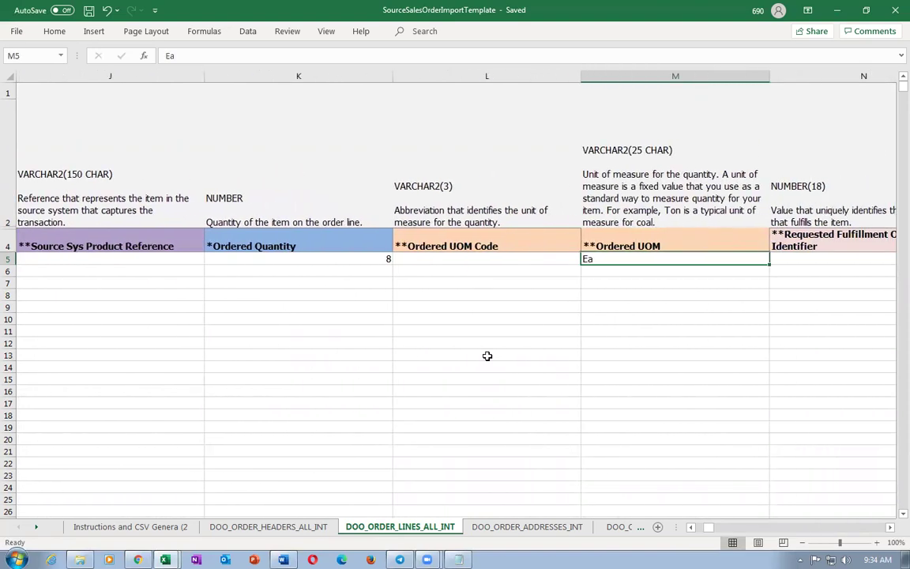
key(alt+Tab)
key(Down)
key(alt+Tab)
- Review the requested fulfillment organization, business unit, Substitution Allowed Flag and customer PO fields in row 5, up to Customer Product Number
key(Right)
key(Right)
key(Right)
key(Right)
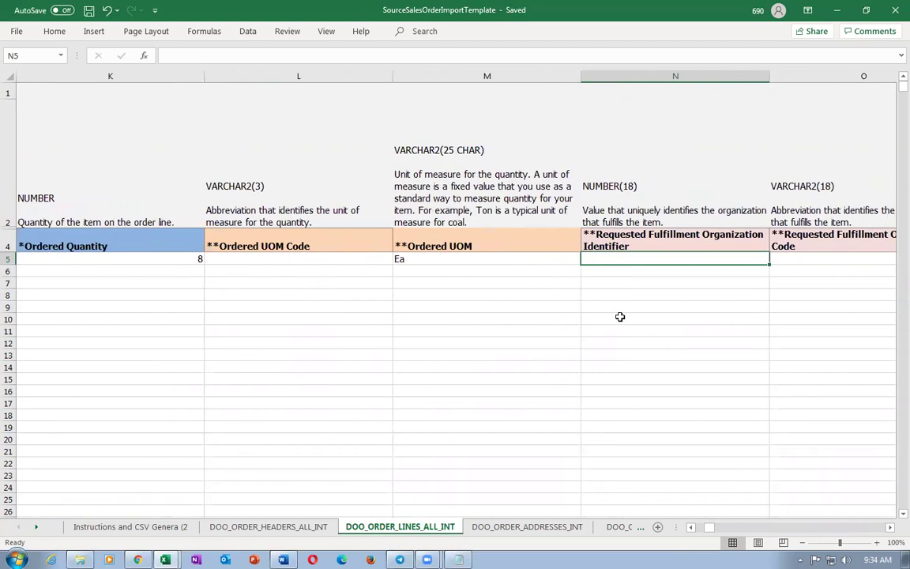
key(Right)
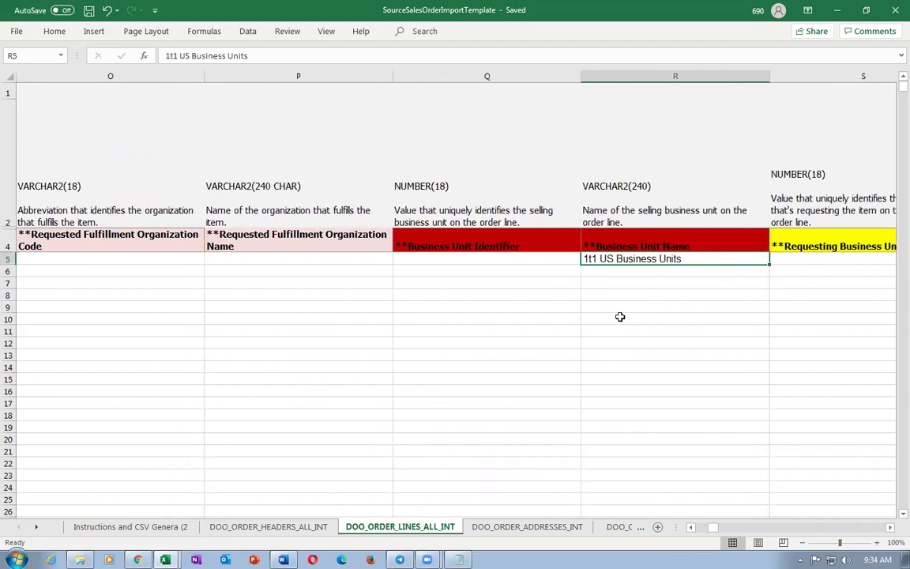
key(Right)
key(Right)
key(Right)
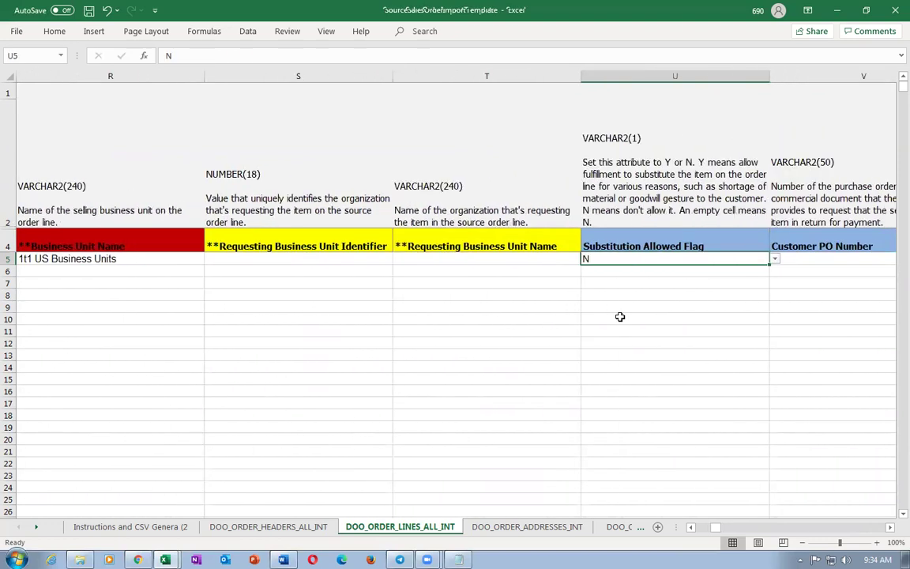
key(Right)
key(Right)
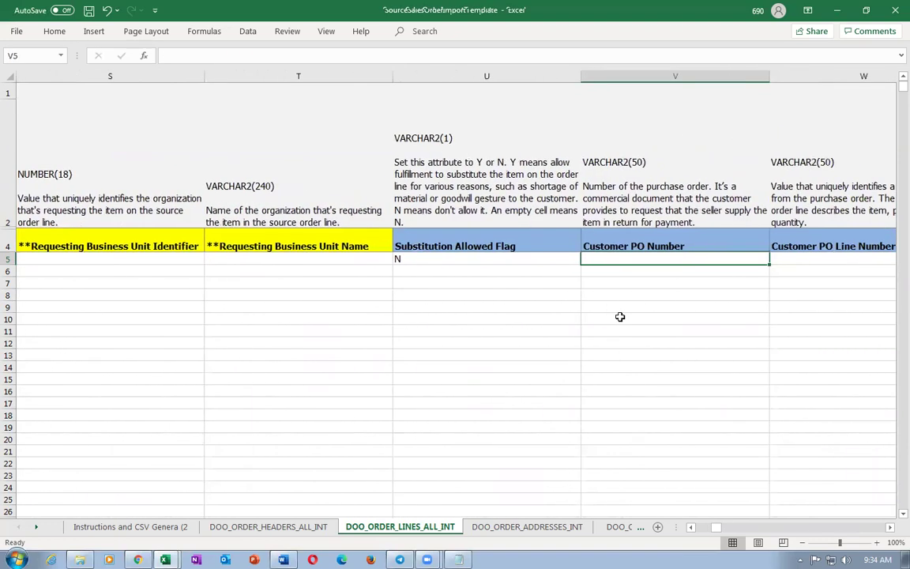
key(Right)
key(Right)
key(Right)
key(Right)
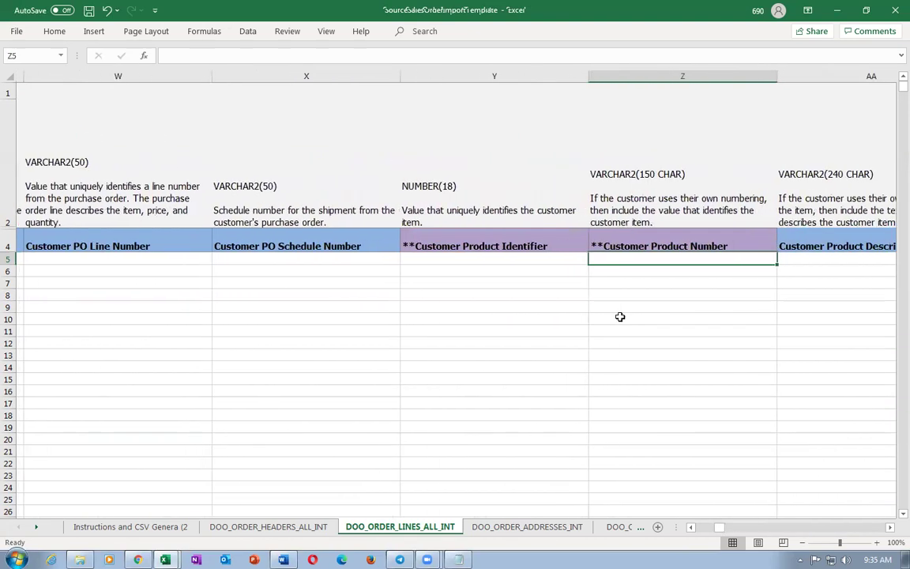
- Go back to Source Transaction Schedule Identifier in row 5 and recheck the line fields up to Ordered Quantity
key(Left)
key(Left)
key(Left)
key(Left)
key(Left)
key(Left)
key(Left)
key(Left)
key(Left)
key(Left)
key(Left)
key(Left)
key(Left)
key(Left)
key(Left)
key(Left)
key(Left)
key(Left)
key(Left)
key(Left)
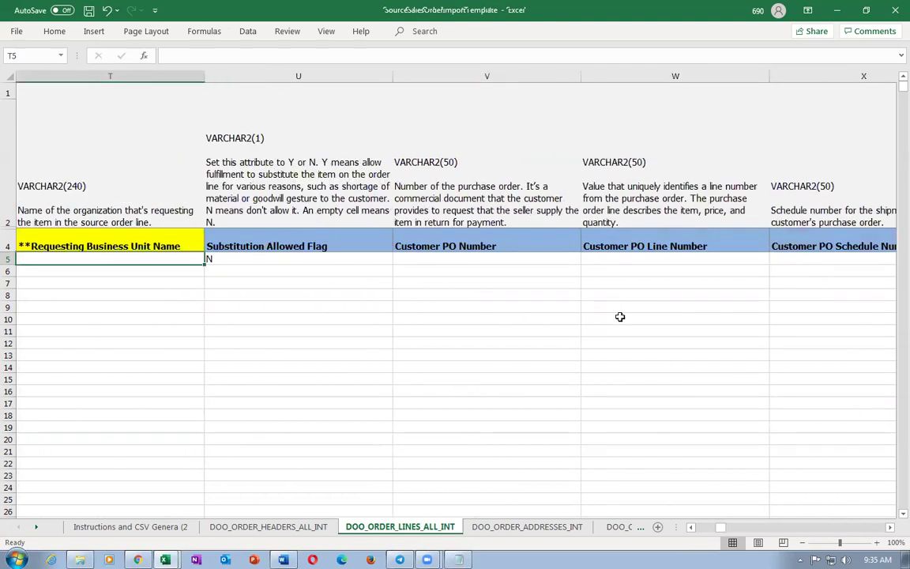
key(Left)
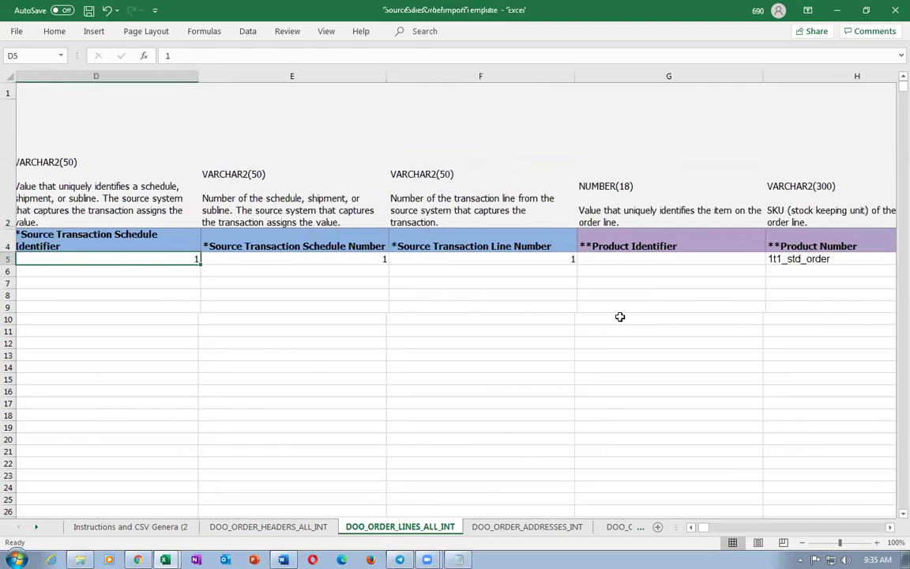
key(Right)
key(Right)
key(Right)
key(Right)
key(Right)
key(Right)
key(Right)
key(Right)
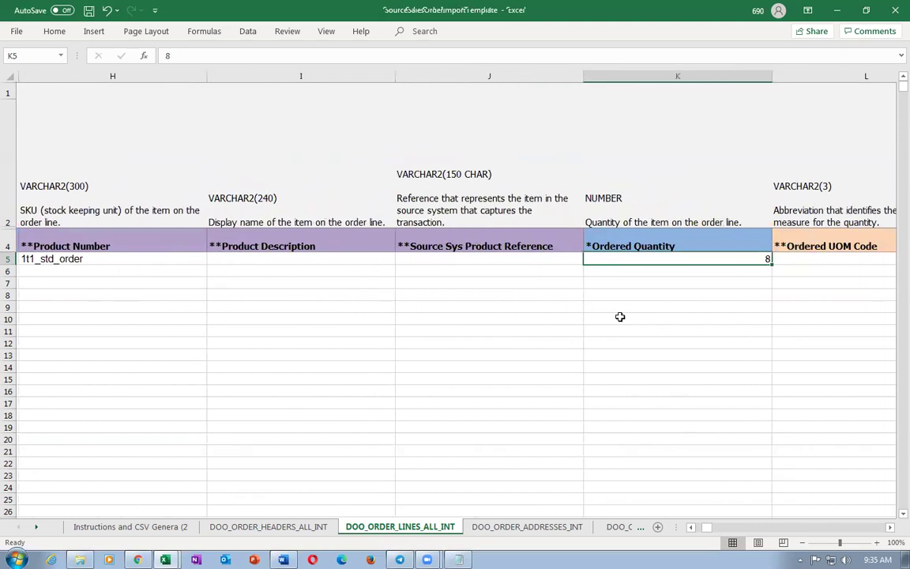
key(Left)
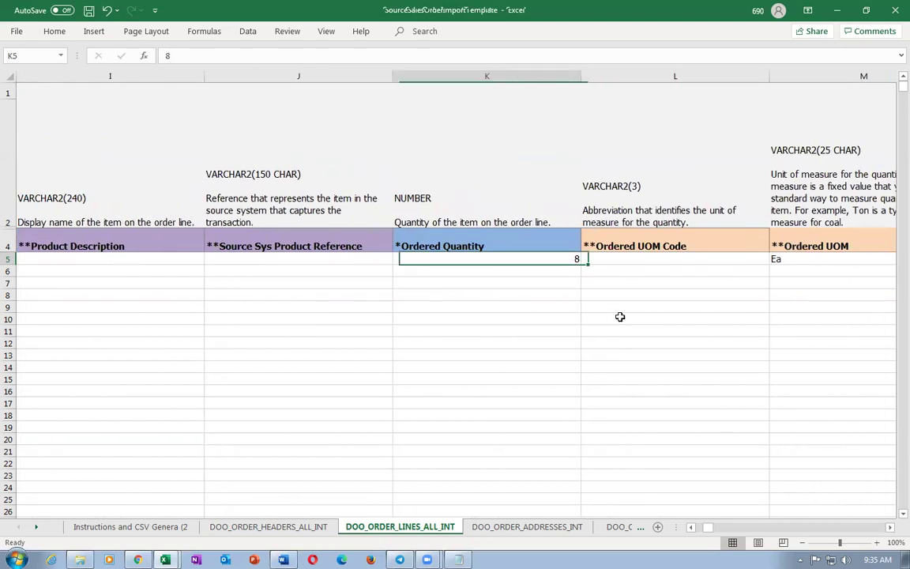
- Recheck row 5 from the ordered UOM fields through the business unit and customer product fields to Transaction Line Type
key(Right)
key(Right)
key(Right)
key(Right)
key(Right)
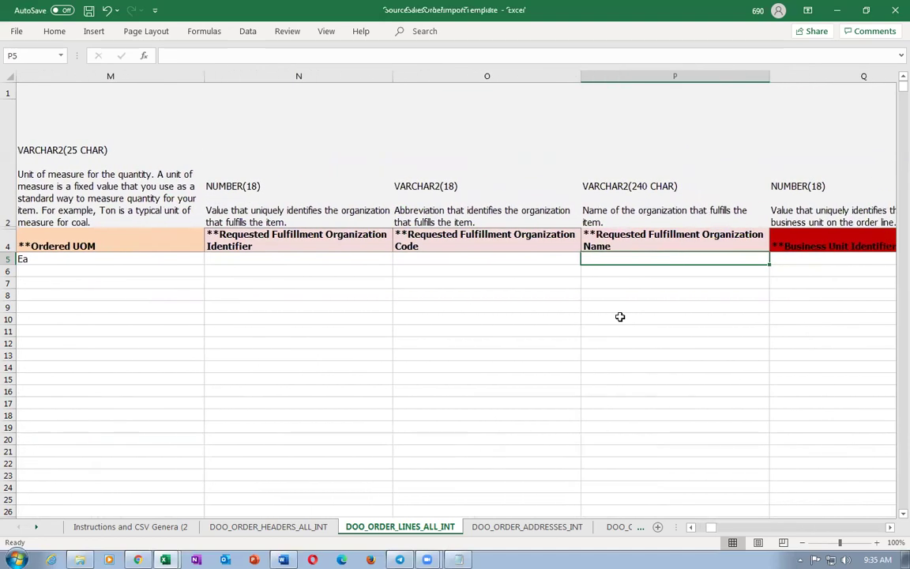
key(Right)
key(Right)
key(Right)
key(Right)
key(Right)
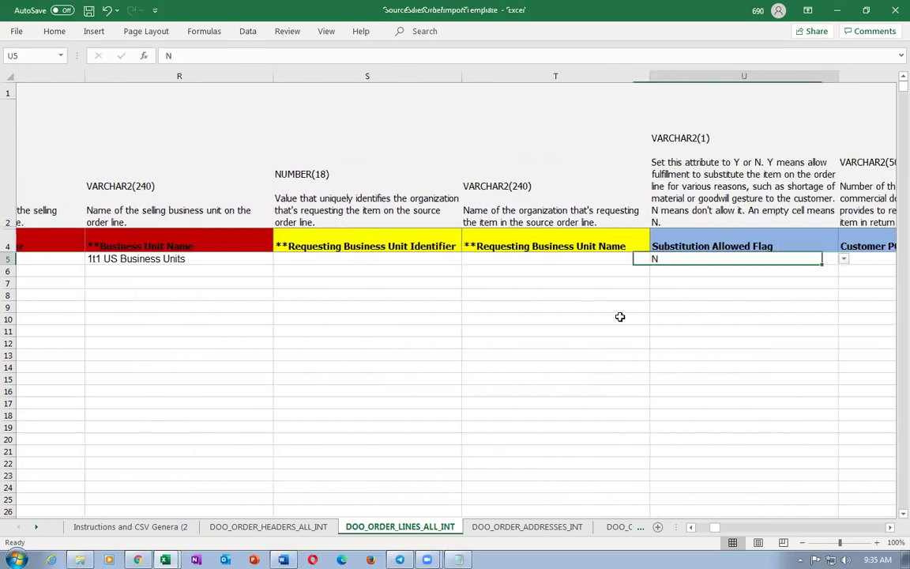
key(Right)
key(Right)
key(Right)
key(Right)
key(Right)
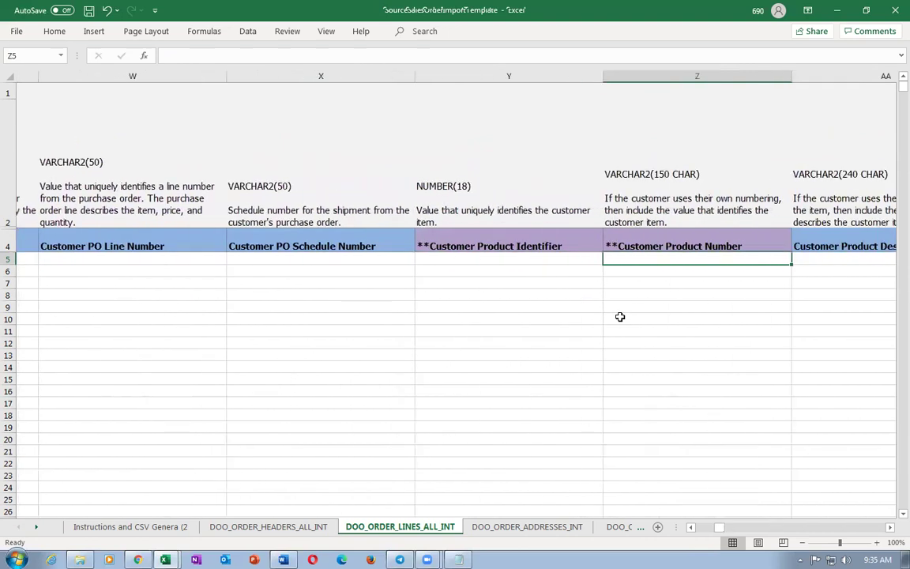
key(Right)
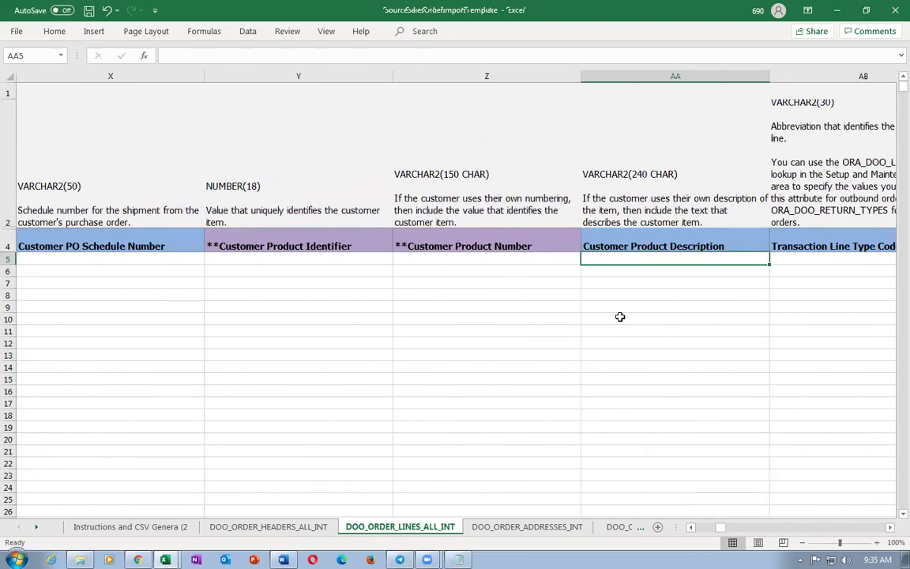
key(Right)
key(Right)
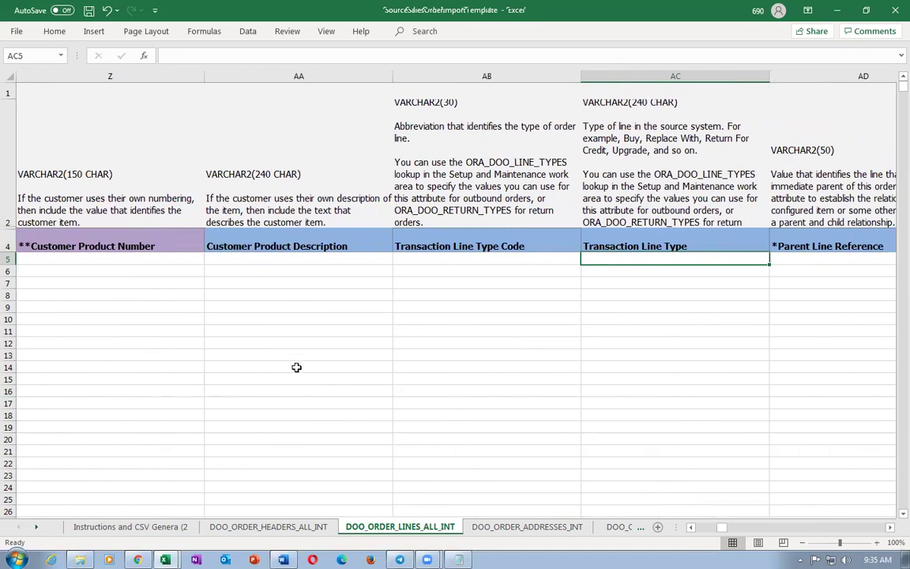
- Examine row 5 from Parent Line Reference through the requested and scheduled dates and demand class to Shipping Carrier
key(Right)
key(Right)
key(Right)
key(Right)
key(Right)
key(Right)
key(Right)
key(Right)
key(Right)
key(Right)
key(Right)
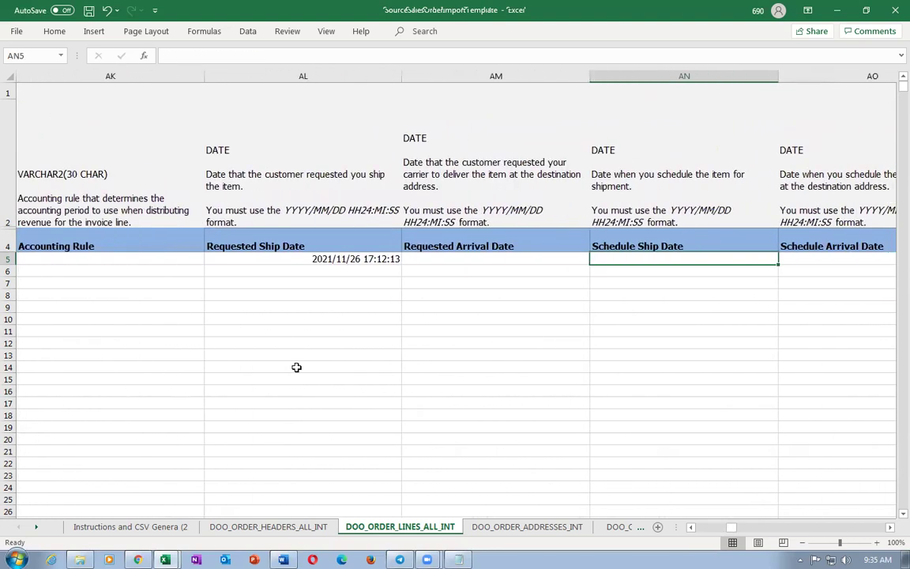
key(Right)
key(Right)
key(Right)
key(Right)
key(Right)
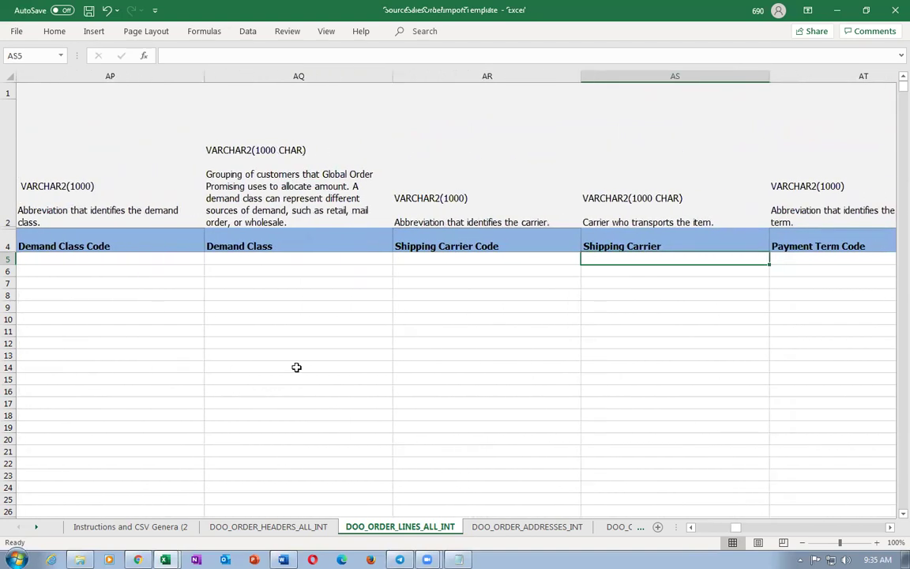
- Compare the Payment Term in row 5 of the lines sheet with the Payment Terms value in the Import_Details workbook
key(Right)
key(Right)
key(Right)
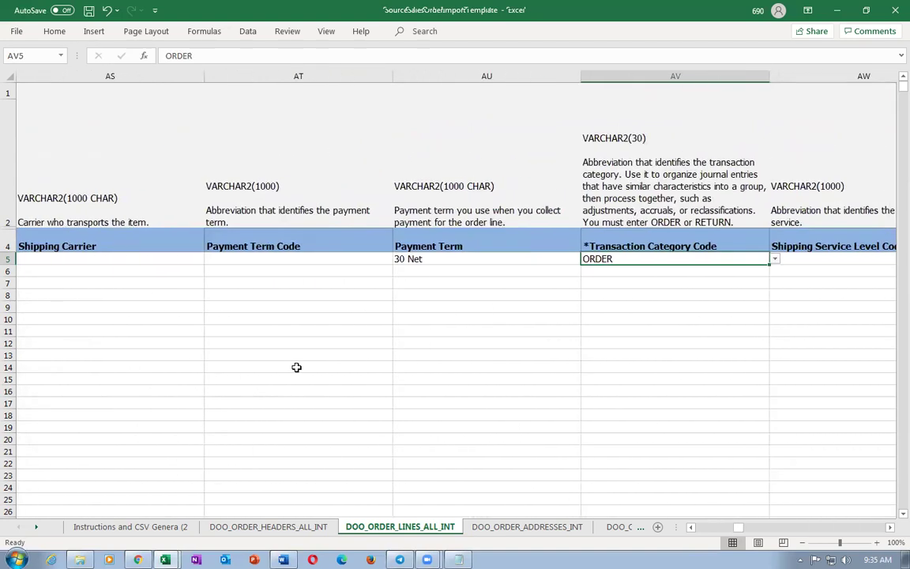
key(Left)
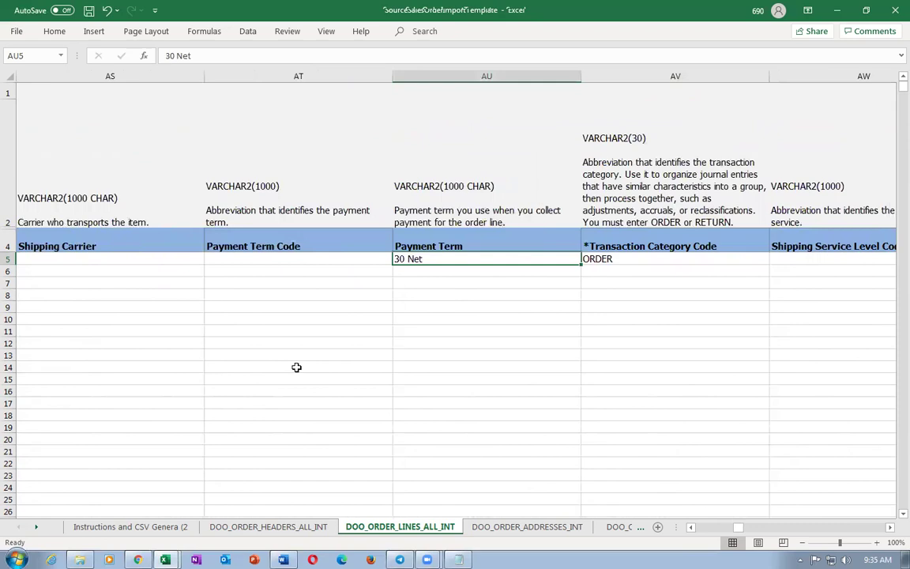
key(alt+Tab)
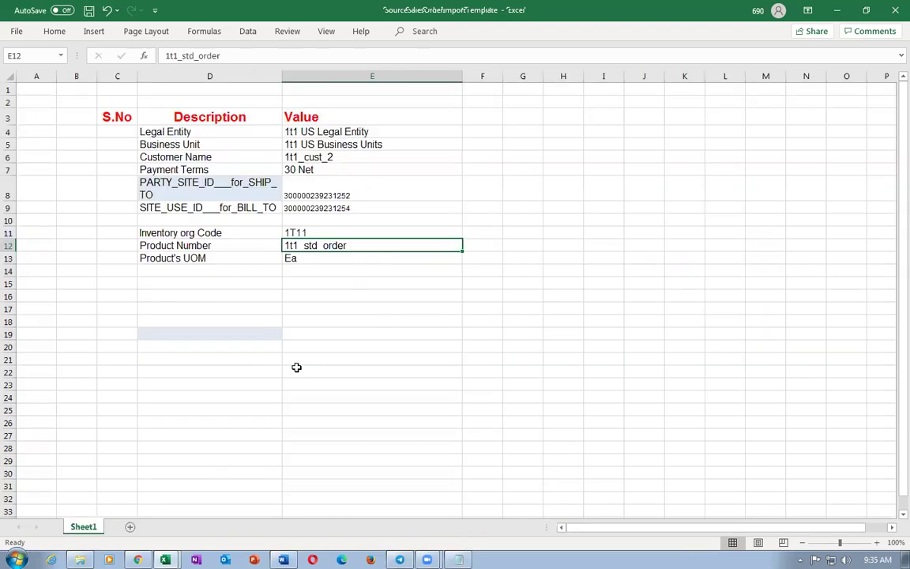
click(330, 168)
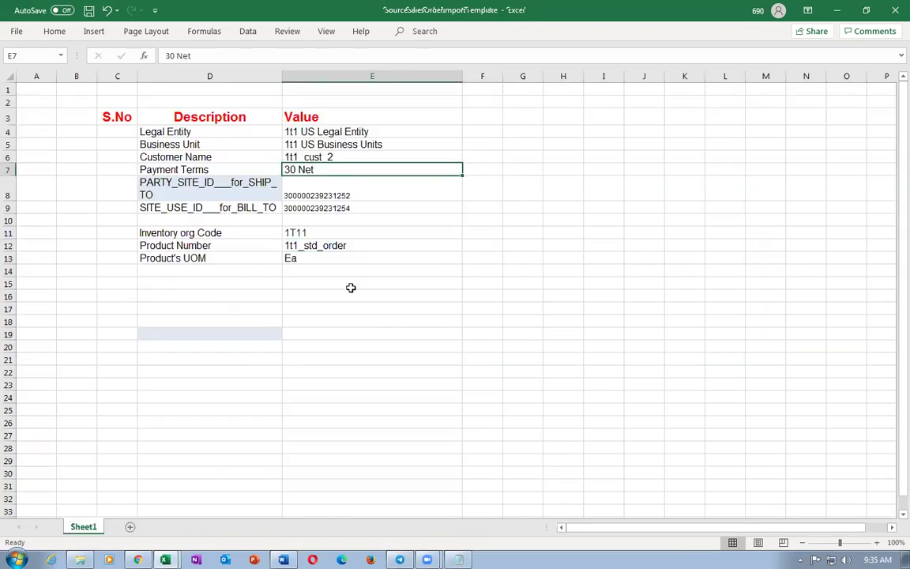
key(alt+Tab)
- View the allowed values for Transaction Category Code in row 5, keeping the current selection
key(Right)
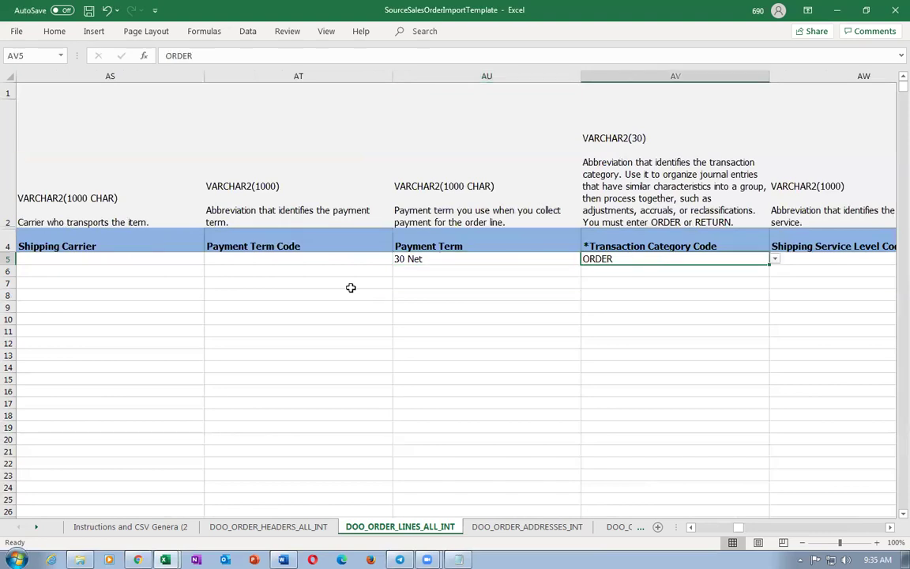
click(775, 260)
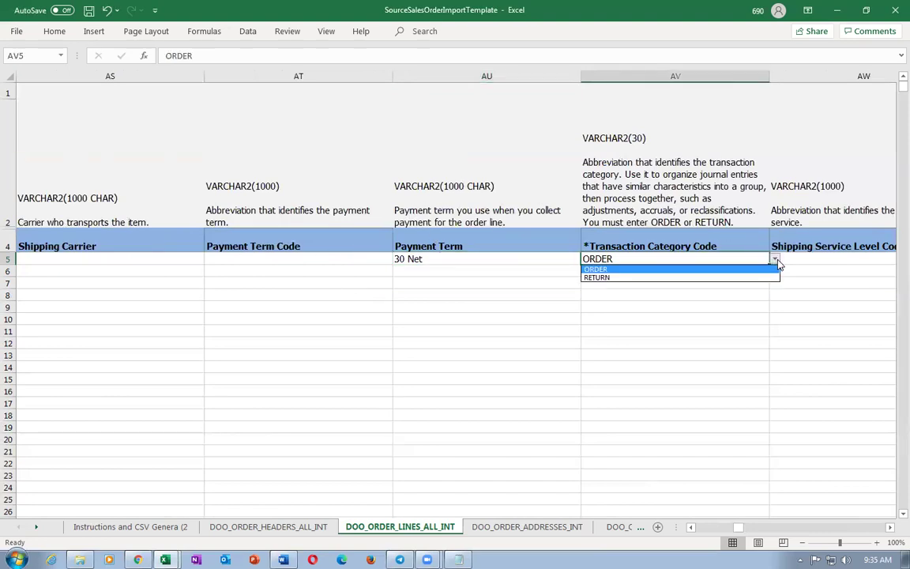
click(520, 260)
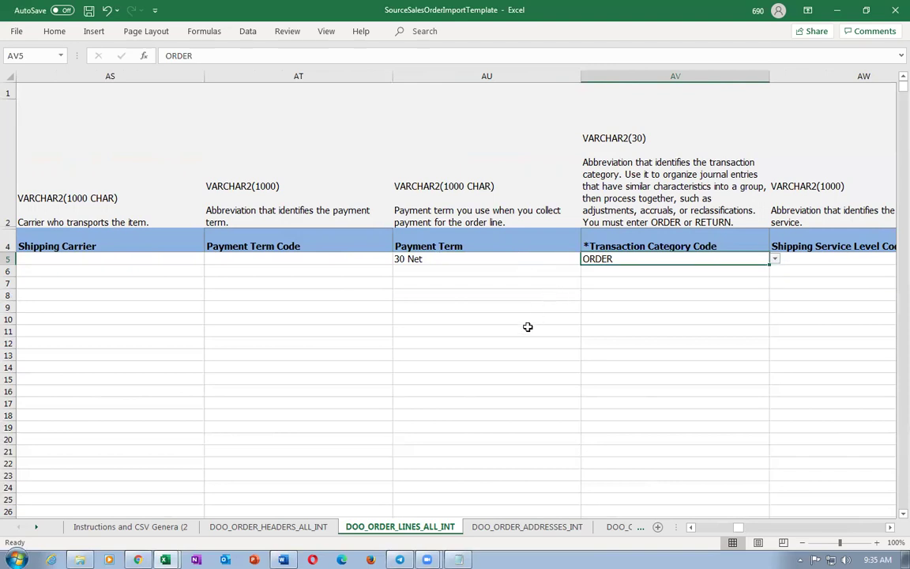
- Review the shipping service, mode and shipment priority fields, and compare the Inventory Organization Code with the Import_Details workbook
key(Tab)
key(Tab)
key(Tab)
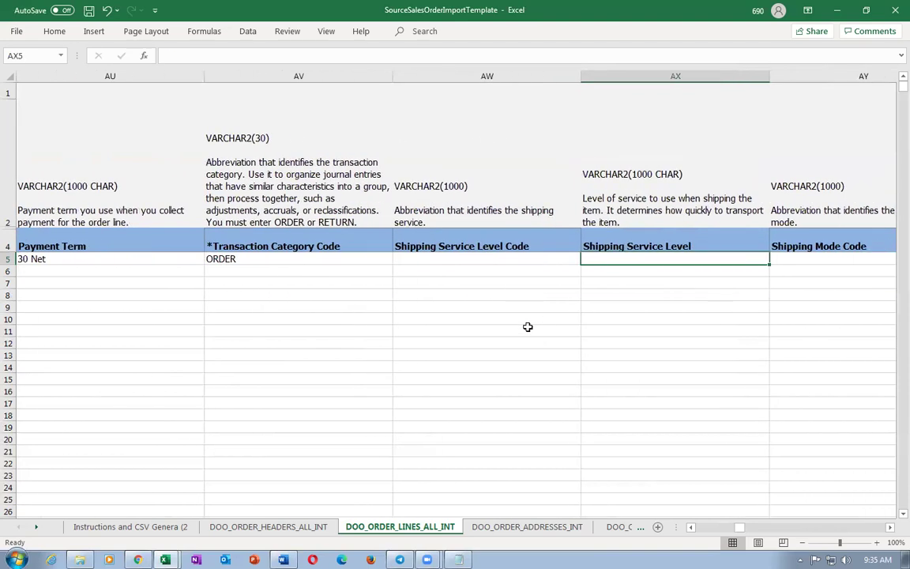
key(Tab)
key(Tab)
key(Tab)
key(Tab)
key(Tab)
key(Tab)
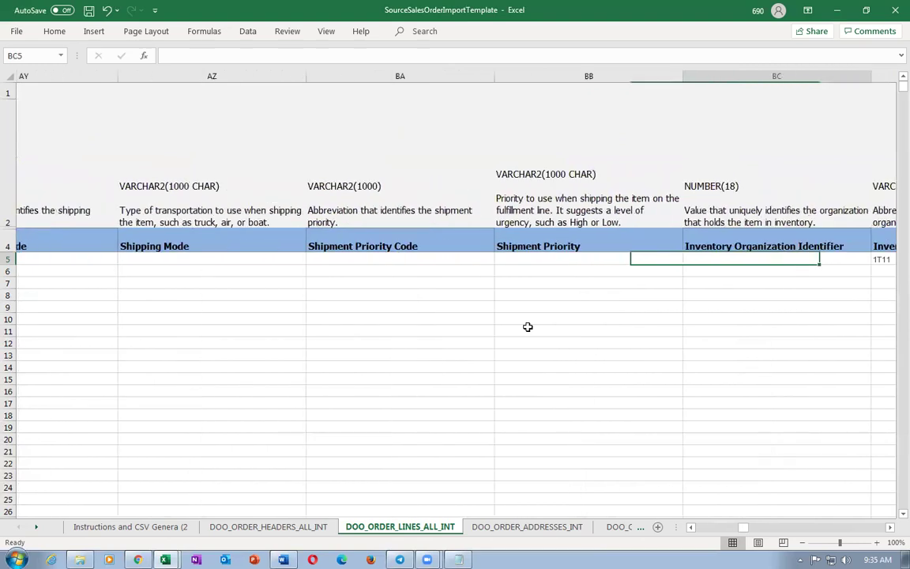
key(shift+Tab)
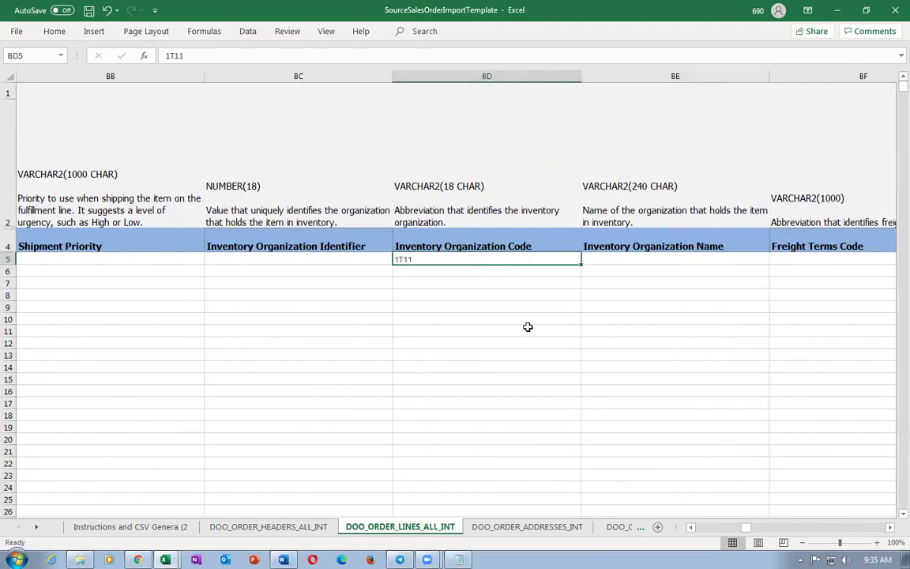
key(alt+Tab)
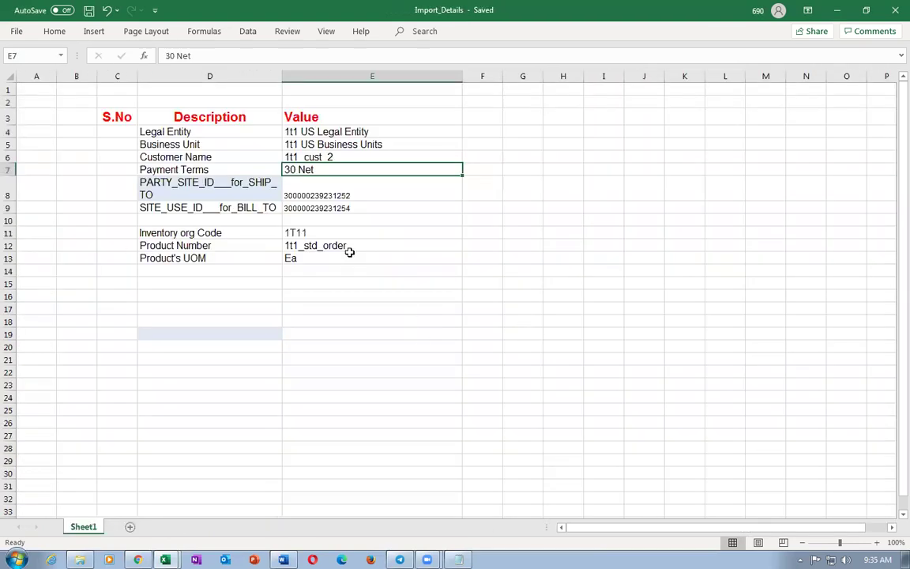
key(alt+Tab)
- Examine row 5 from Inventory Organization Name through the freight terms, original product and Partial Ship Allowed Flag fields to Unit List Price
key(Tab)
key(Tab)
key(Tab)
key(Tab)
key(Tab)
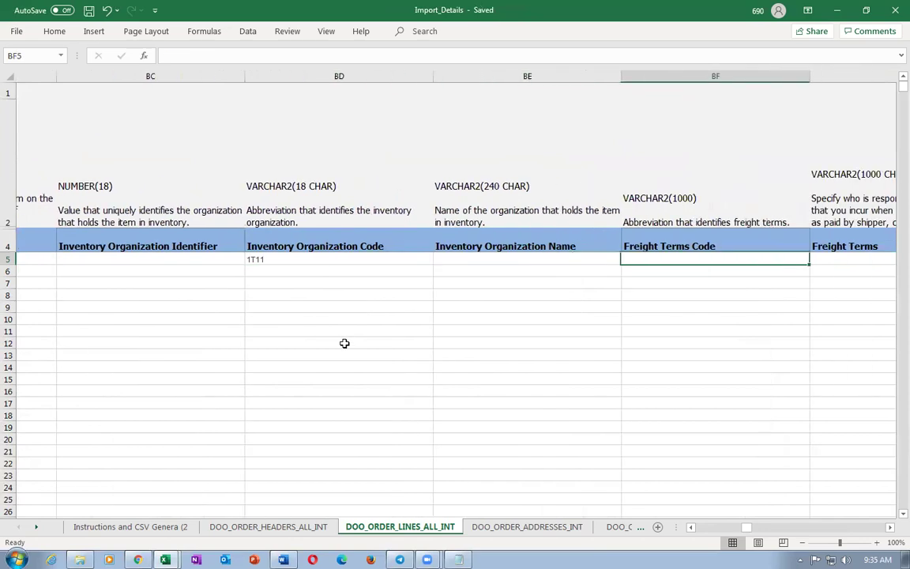
key(Tab)
key(Tab)
key(Tab)
key(Tab)
key(Tab)
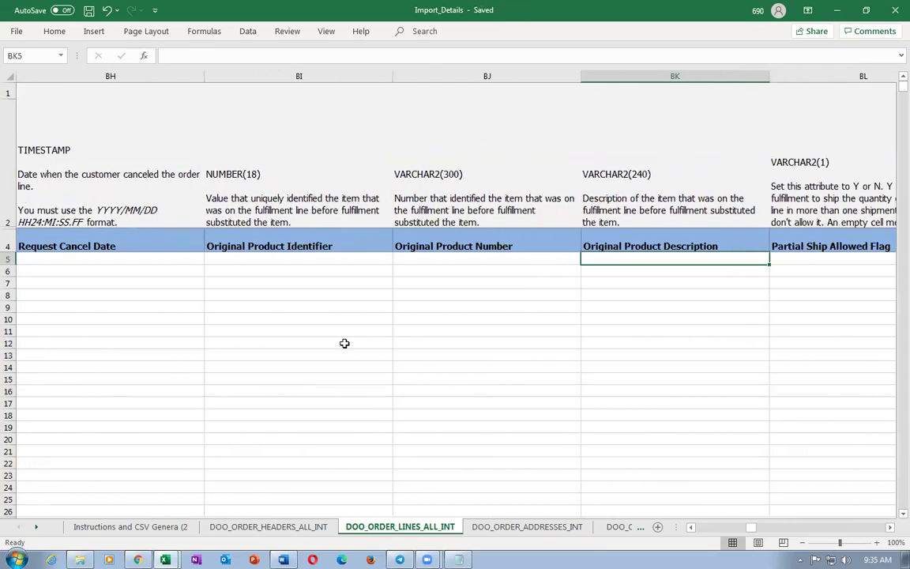
key(Tab)
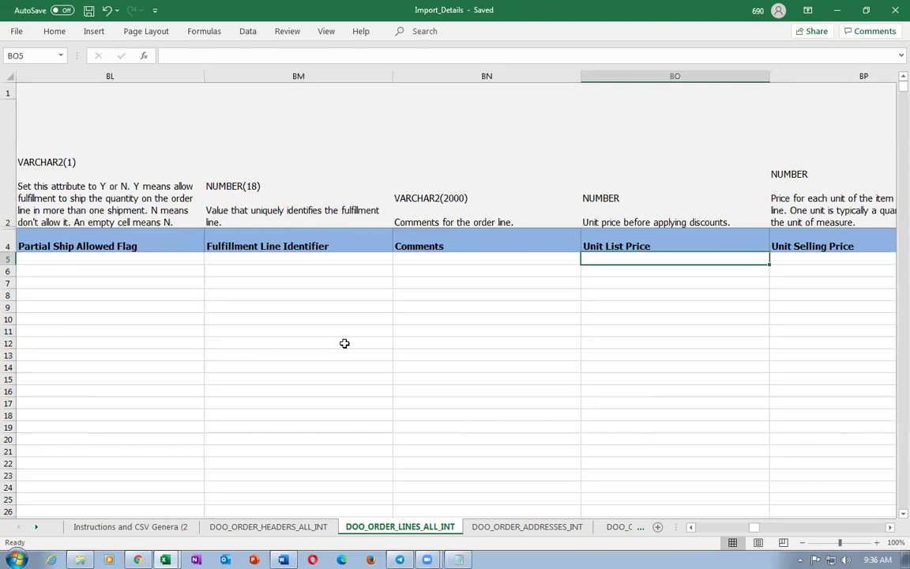
- Examine row 5 of the lines sheet from Unit List Price through the selling price, Extended Amount and acceptable ship date fields
key(shift+Tab)
key(Tab)
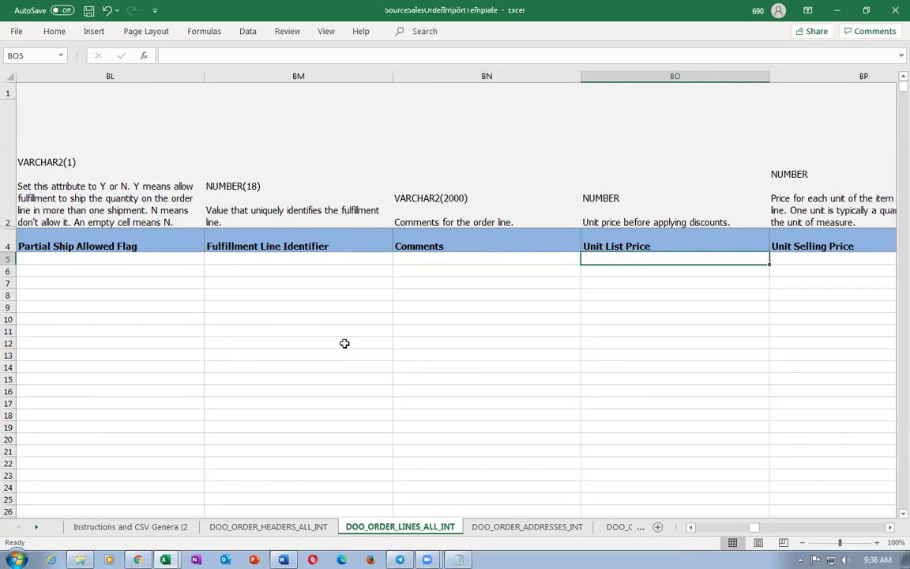
key(Right)
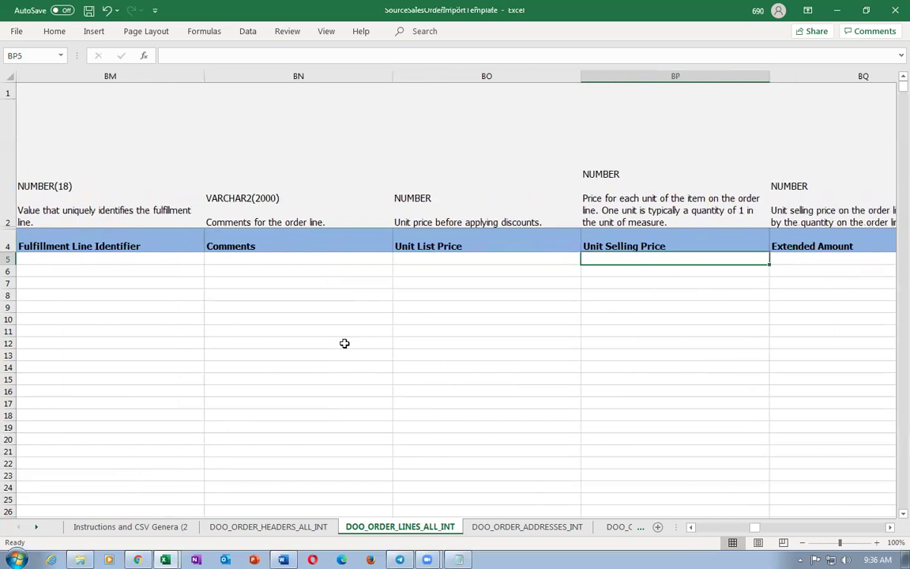
key(Right)
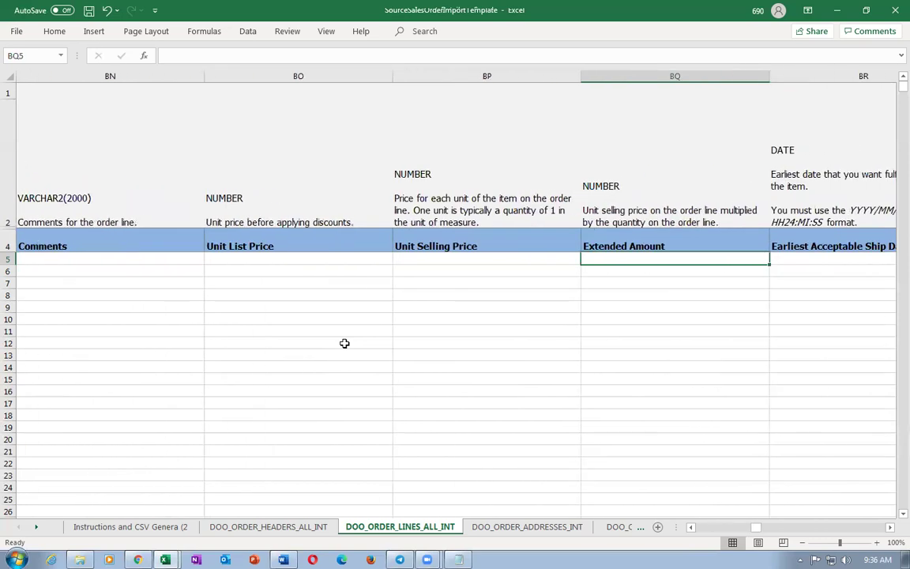
key(Left)
key(Left)
key(Right)
key(Right)
key(Right)
key(Right)
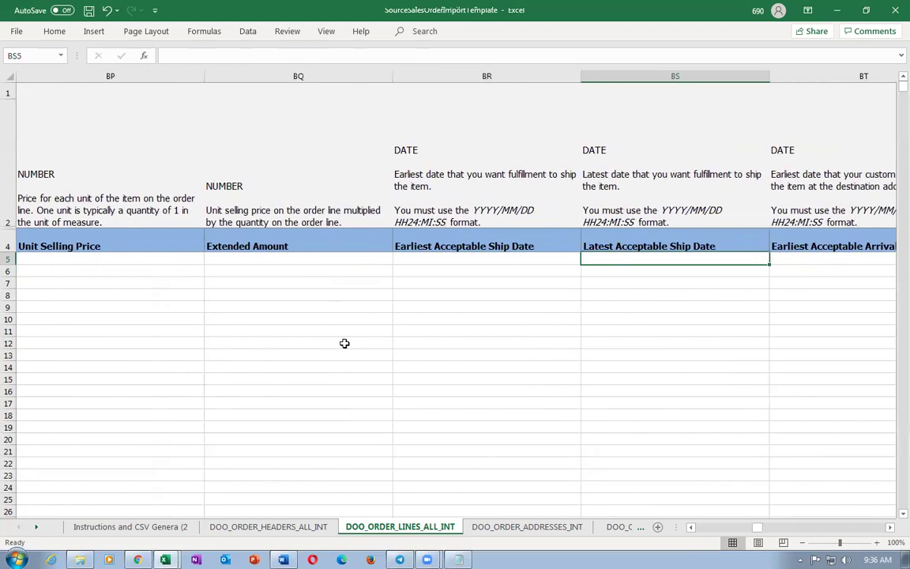
- Examine the acceptable arrival dates, promise dates, subinventory and Ship Set Name fields in row 5 of the lines sheet
key(Right)
key(Right)
key(Right)
key(Right)
key(Right)
key(Right)
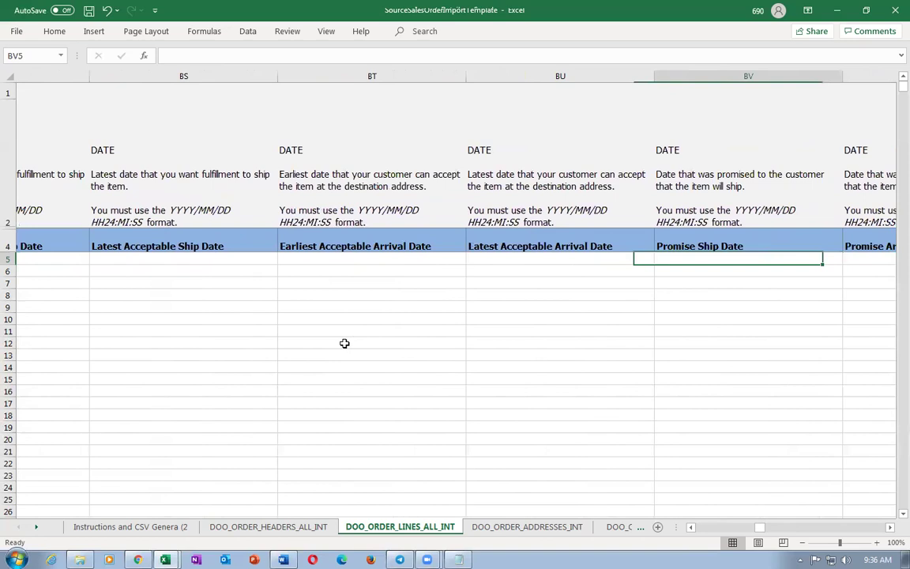
key(Right)
key(Right)
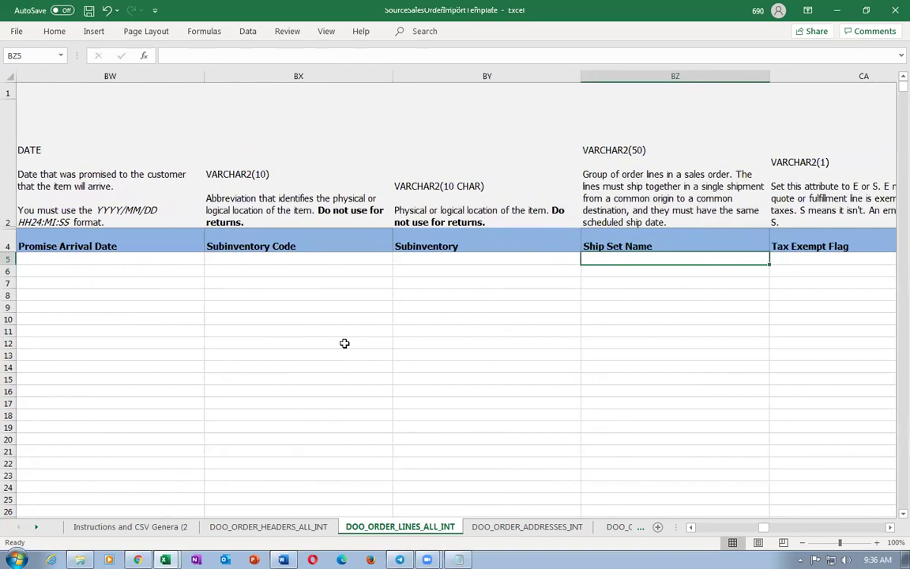
- Examine the line's tax fields in row 5, from Tax Exempt Flag through tax registration and document subtype to Product Fiscal Category Name
key(Right)
key(Right)
key(Right)
key(Right)
key(Right)
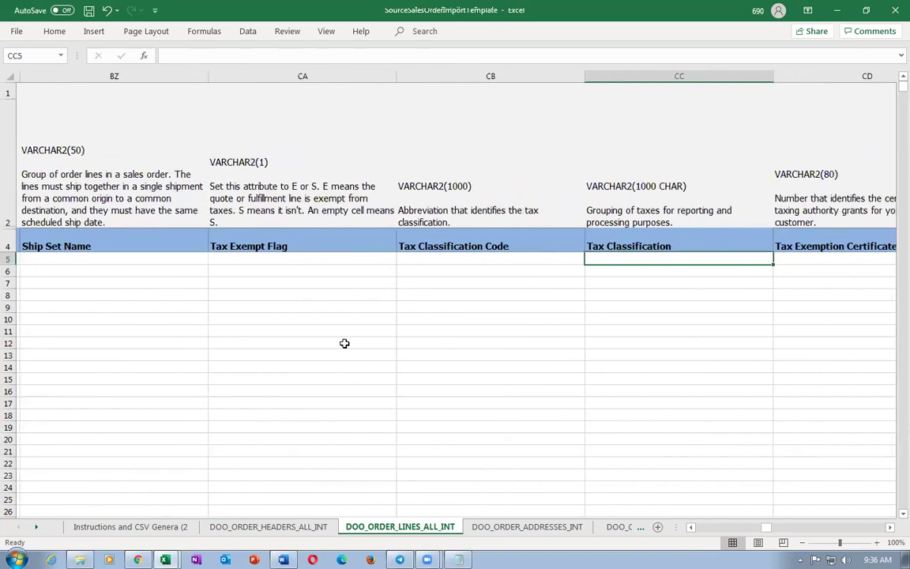
key(Right)
key(Right)
key(Right)
key(Right)
key(Right)
key(Right)
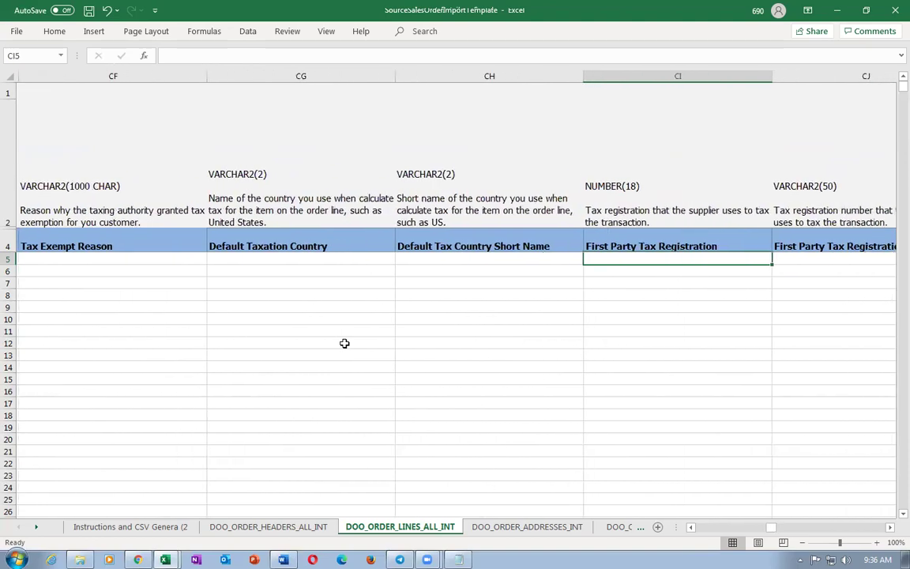
key(Right)
key(Right)
key(Right)
key(Right)
key(Right)
key(Right)
key(Right)
key(Right)
key(Right)
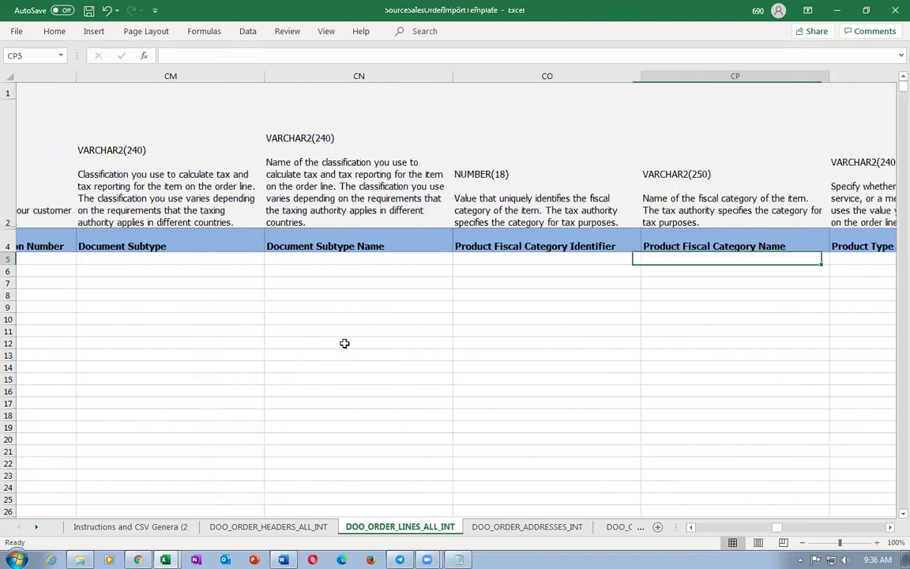
- Examine row 5 from Product Type through the business category, fiscal class and original document reference fields to Cancel Reason
key(Right)
key(Right)
key(Right)
key(Right)
key(Right)
key(Right)
key(Right)
key(Right)
key(Right)
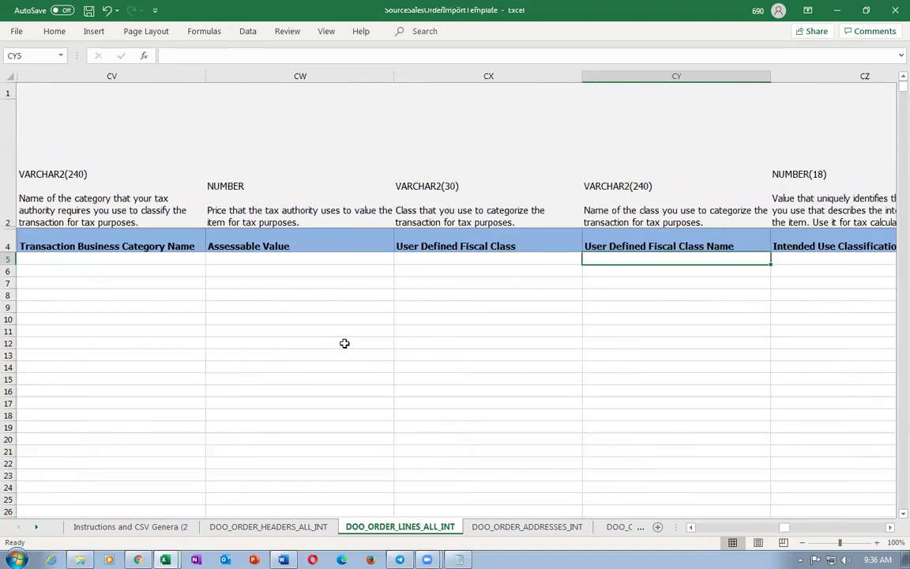
key(Right)
key(Right)
key(Right)
key(Right)
key(Right)
key(Right)
key(Right)
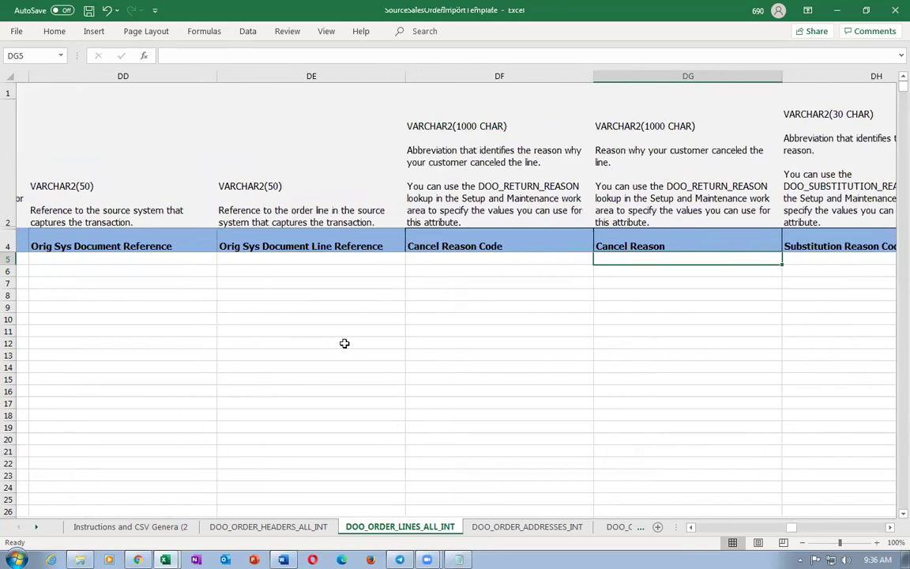
- Examine row 5 from Substitution Reason Code through the contract date, quantity and amount fields to Required Fulfillment Date
key(Right)
key(Right)
key(Right)
key(Right)
key(Right)
key(Right)
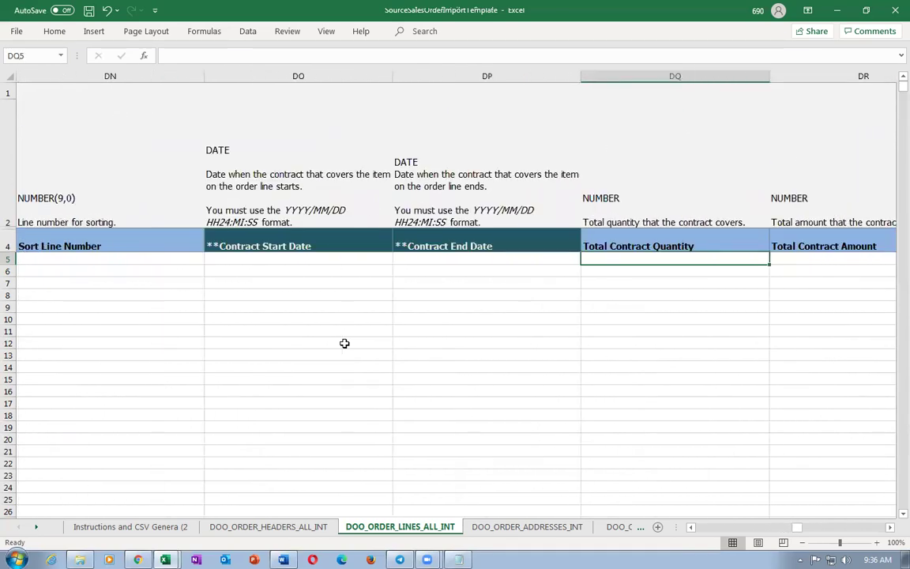
key(Right)
key(Right)
key(Right)
key(Right)
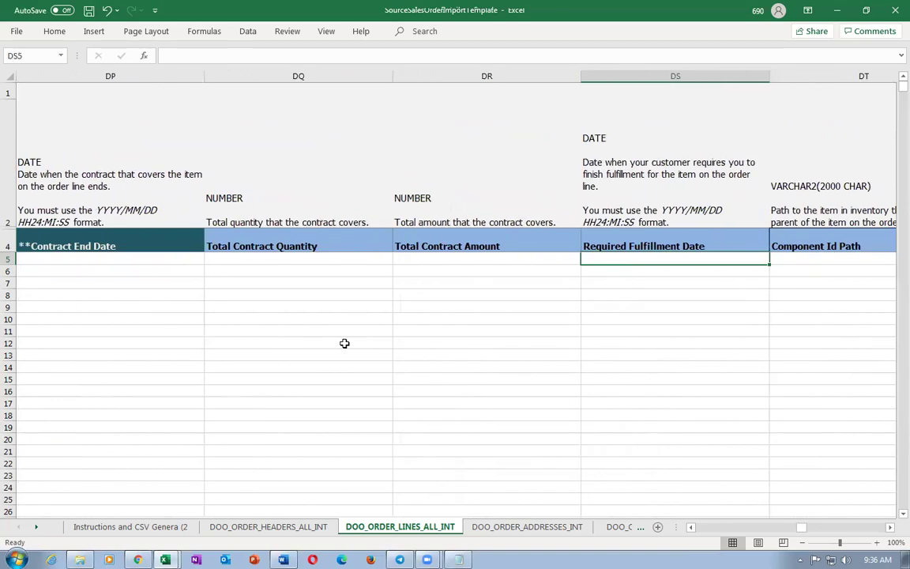
- Examine row 5 from Component Id Path through the credit authorization, service duration and asset group fields to Sales Agreement Number
key(Right)
key(Right)
key(Right)
key(Right)
key(Right)
key(Right)
key(Right)
key(Right)
key(Right)
key(Right)
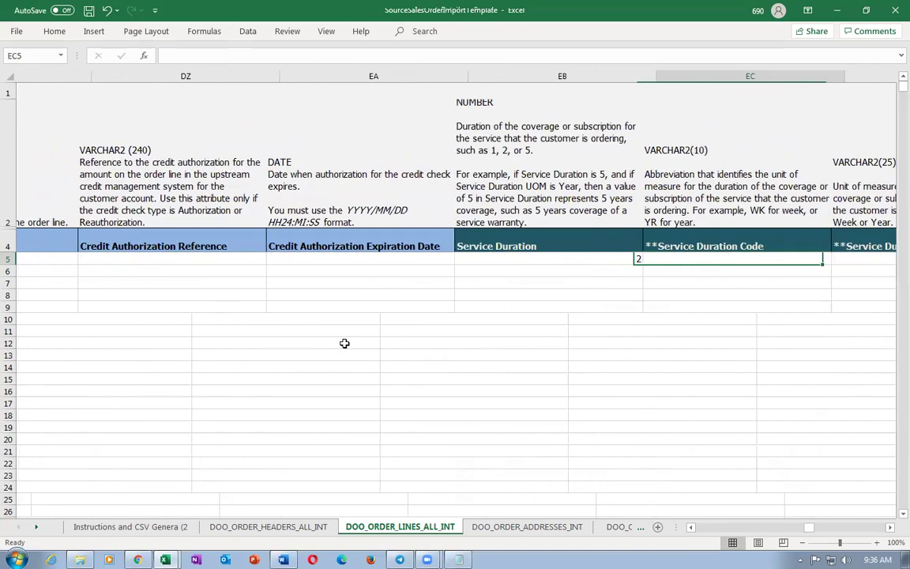
key(Right)
key(Right)
key(Right)
key(Right)
key(Right)
key(Right)
key(Right)
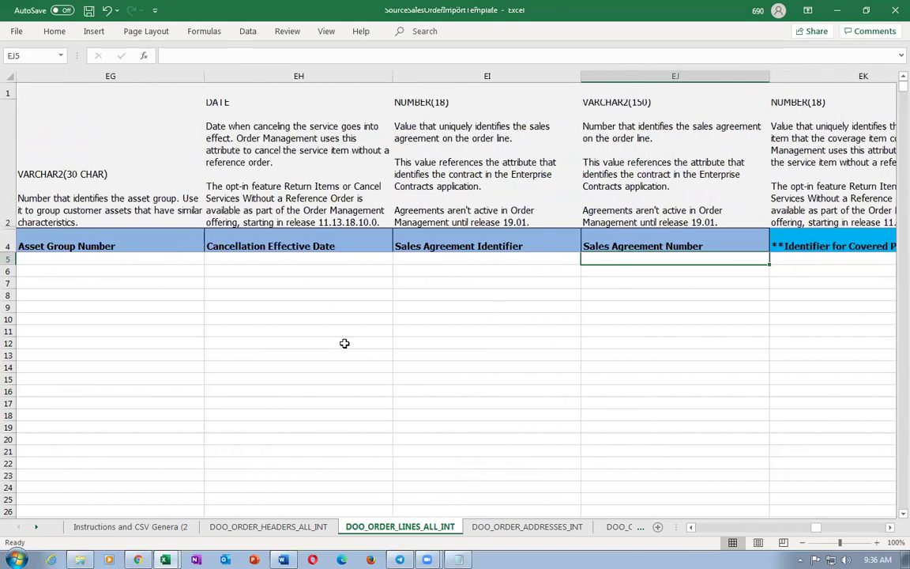
- Examine the identifier, number, description and source reference fields for the covered product and covered customer product in row 5
key(Right)
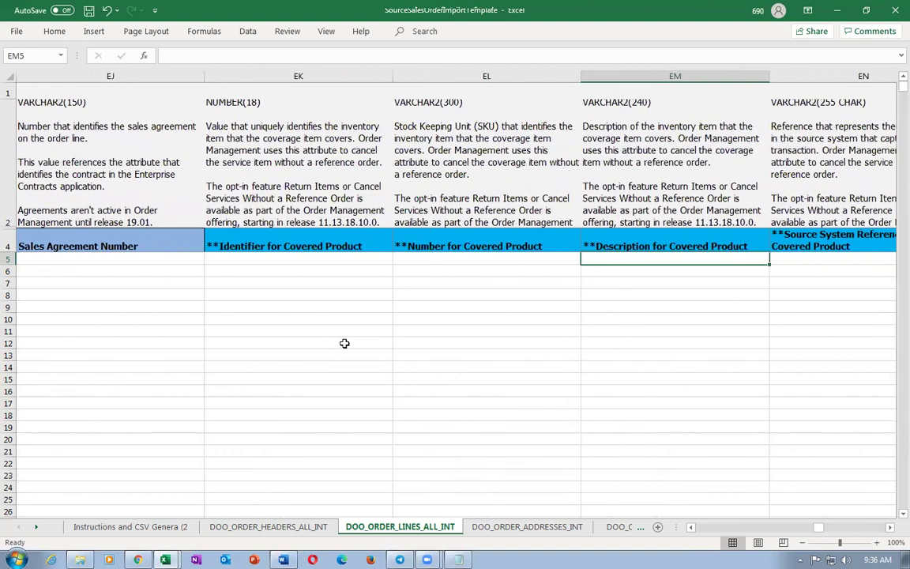
key(Right)
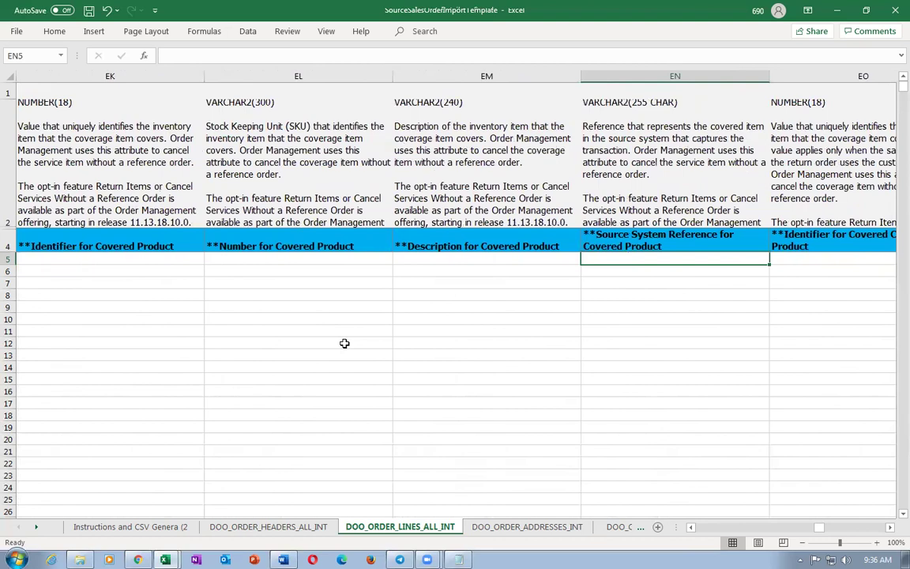
key(Right)
key(Right)
key(Right)
key(Right)
key(Right)
key(Right)
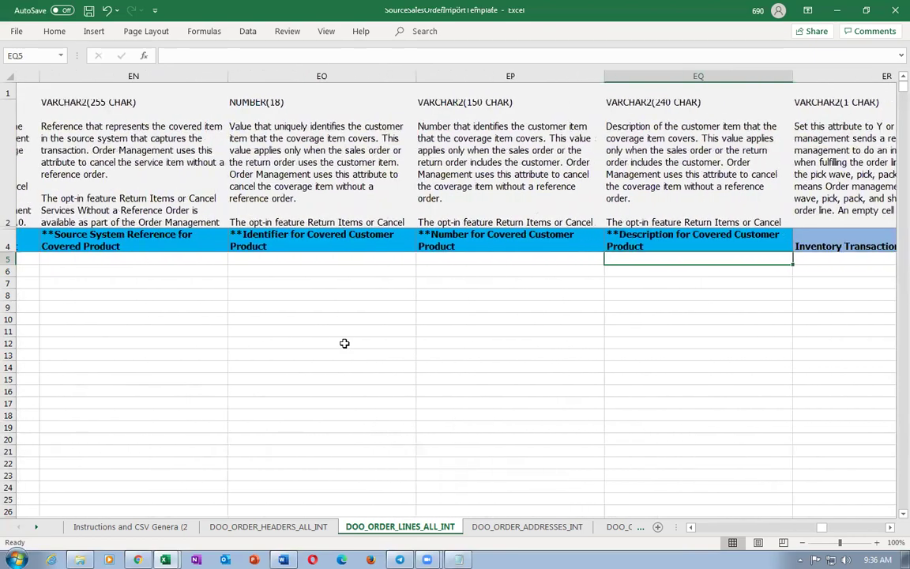
- Examine row 5 from the inventory transaction field through the subscription, action type and end reason fields to End Date, and return to its first column
key(Right)
key(Right)
key(Right)
key(Right)
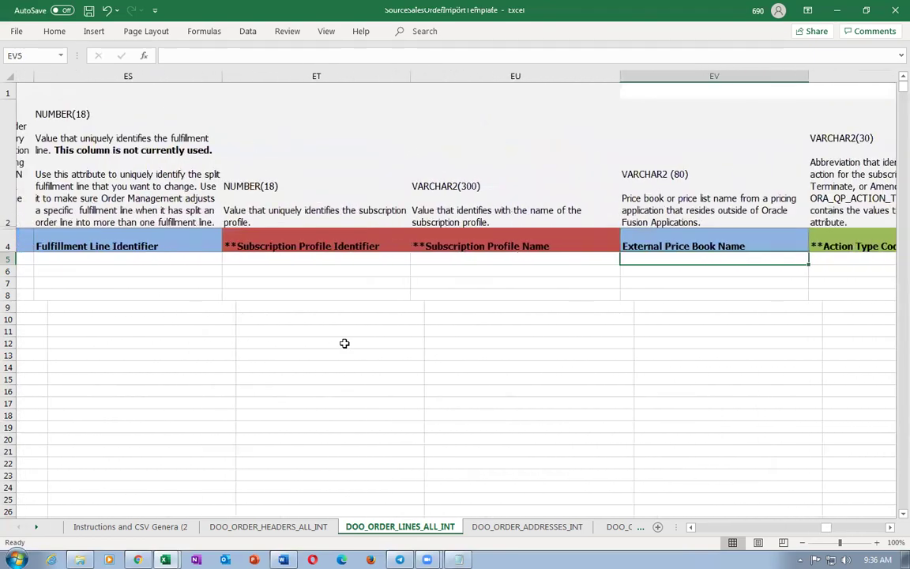
key(Right)
key(Right)
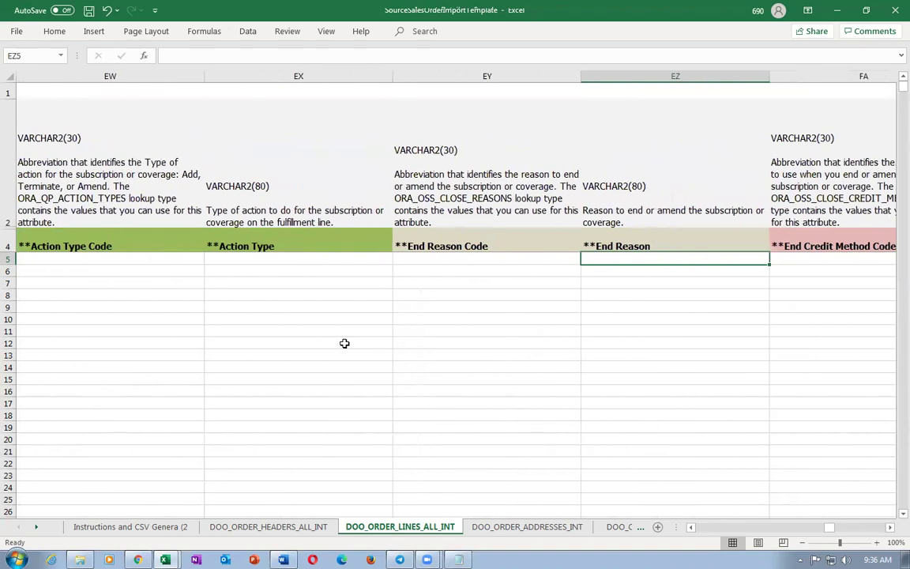
key(Right)
key(Right)
key(Right)
key(Right)
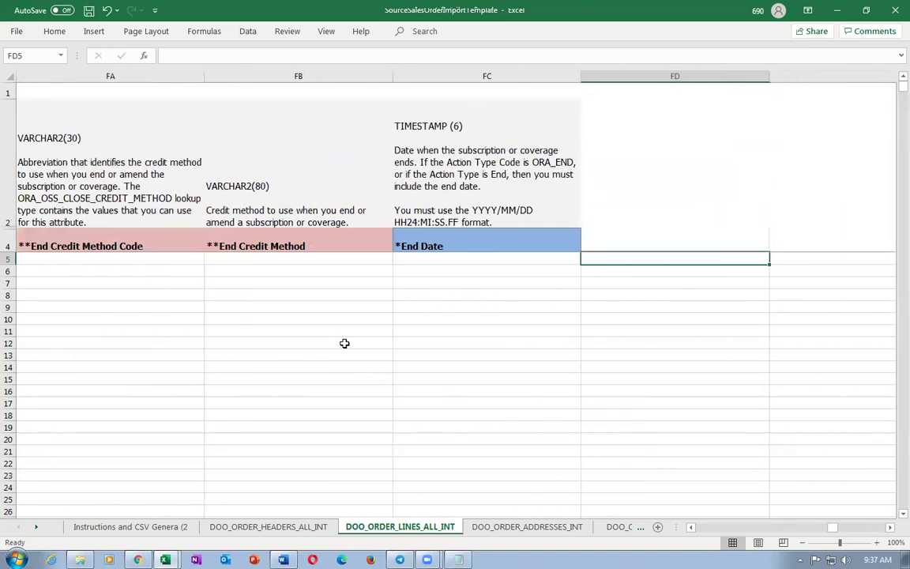
key(Home)
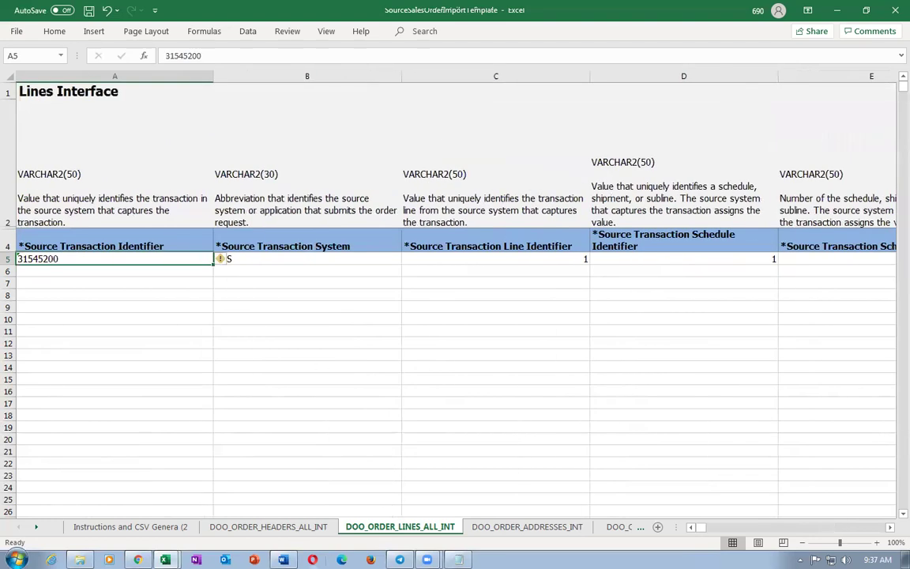
- Review the order's header row in DOO_ORDER_HEADERS_ALL_INT and its matching line row in DOO_ORDER_LINES_ALL_INT
click(259, 525)
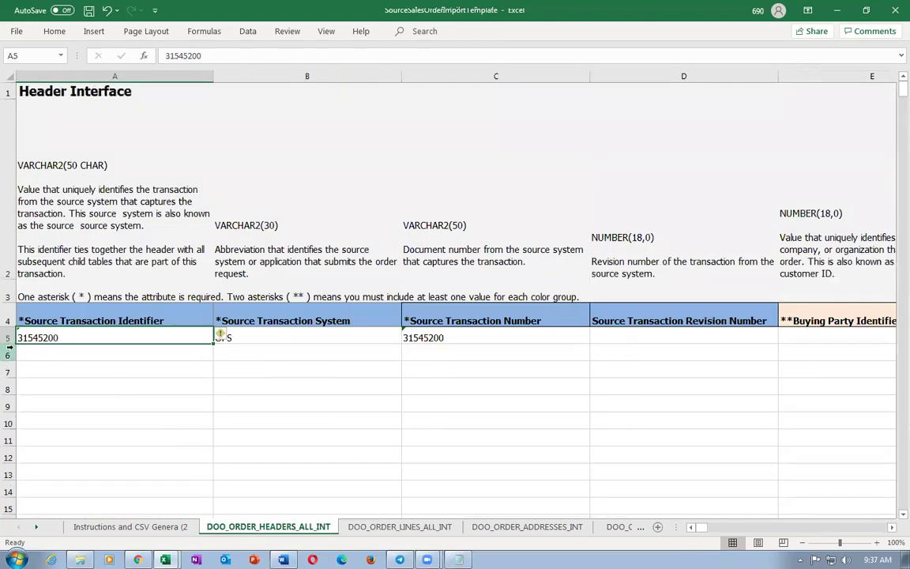
click(9, 337)
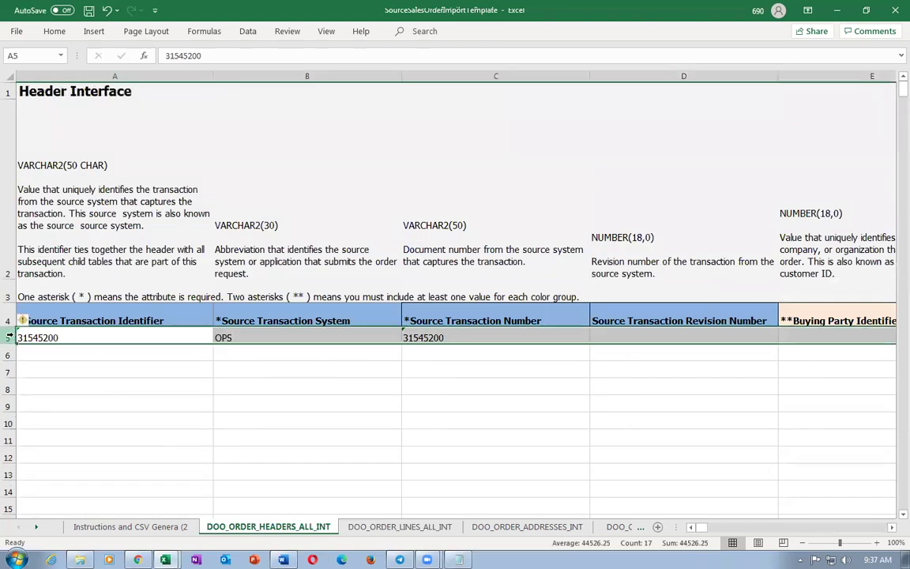
click(403, 527)
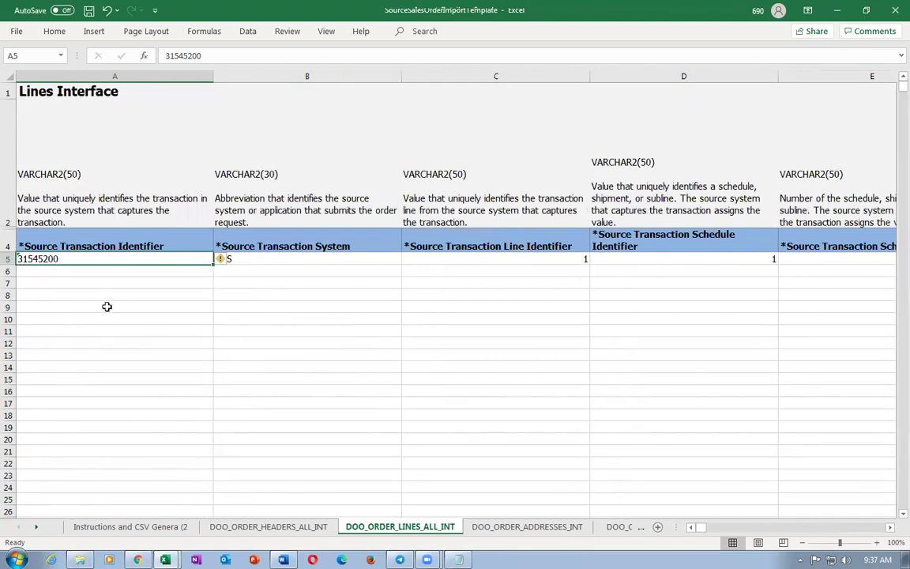
click(39, 310)
click(45, 257)
- Review the Address Use Type of both address rows in DOO_ORDER_ADDRESSES_INT
click(510, 527)
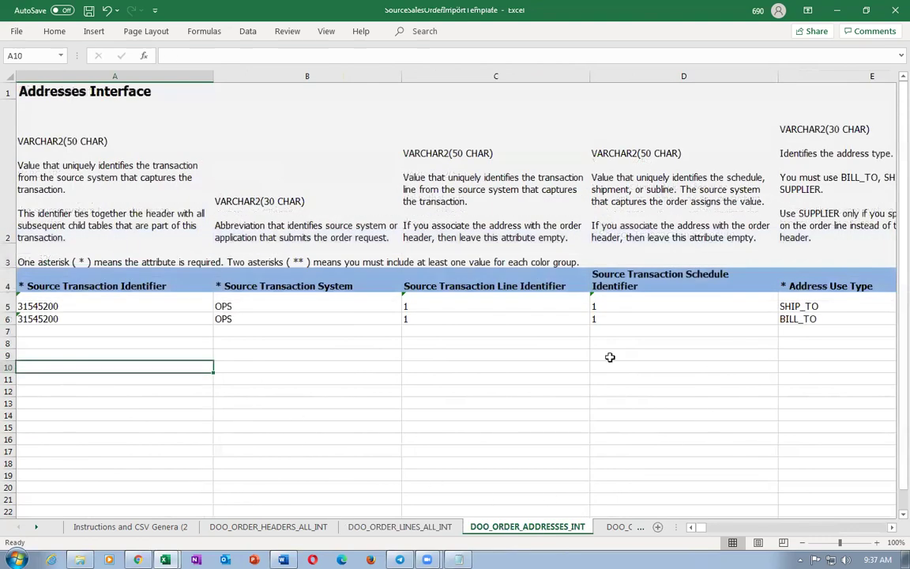
click(842, 307)
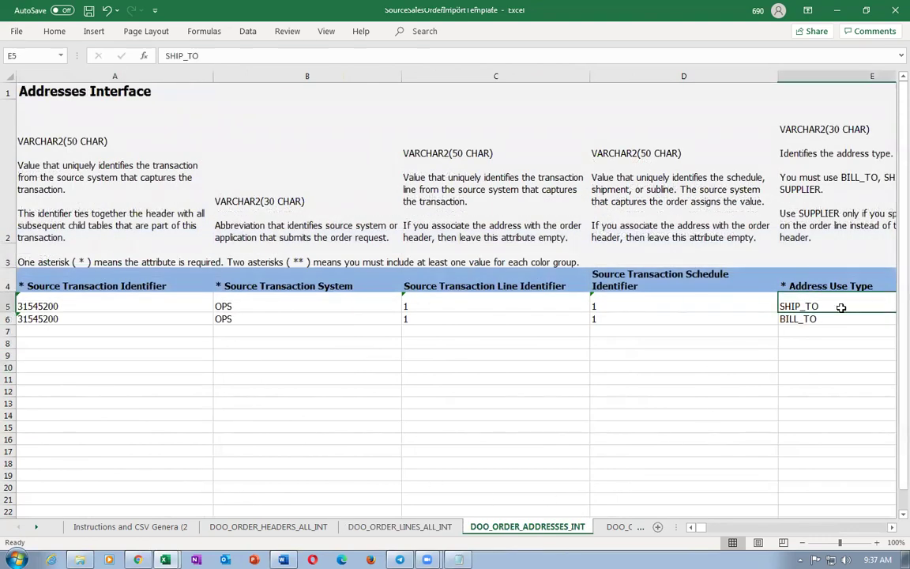
click(847, 319)
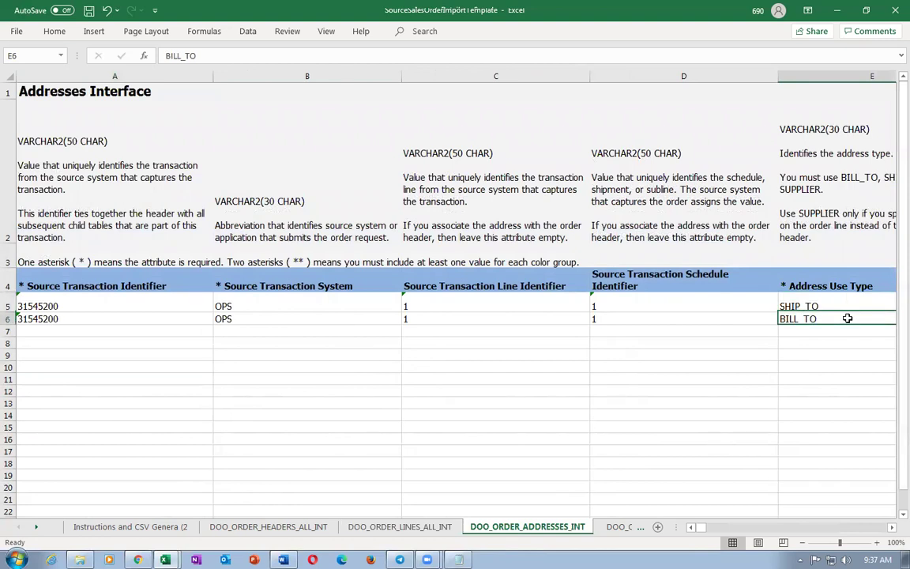
- Compare the Source Transaction Identifier in row 5 of the lines sheet with the one in the headers sheet
click(399, 527)
click(64, 354)
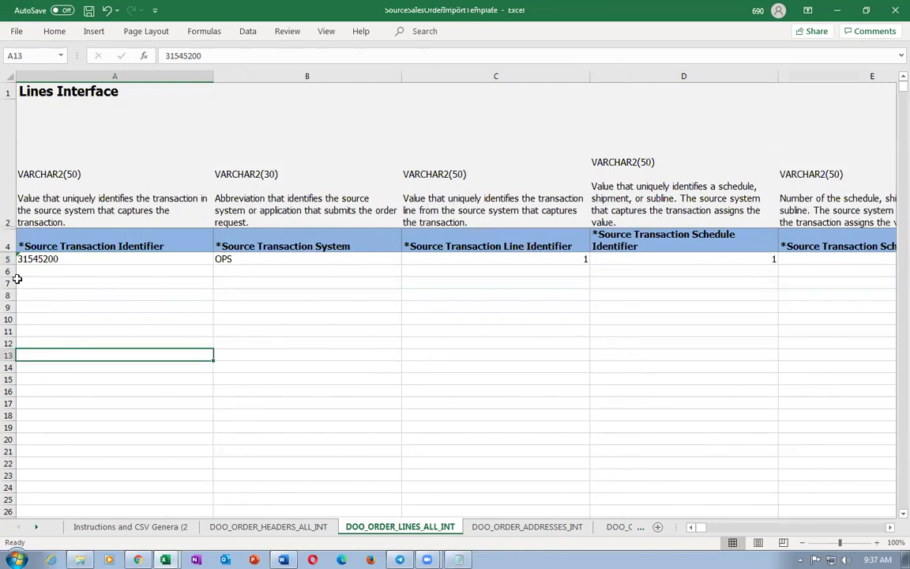
click(47, 261)
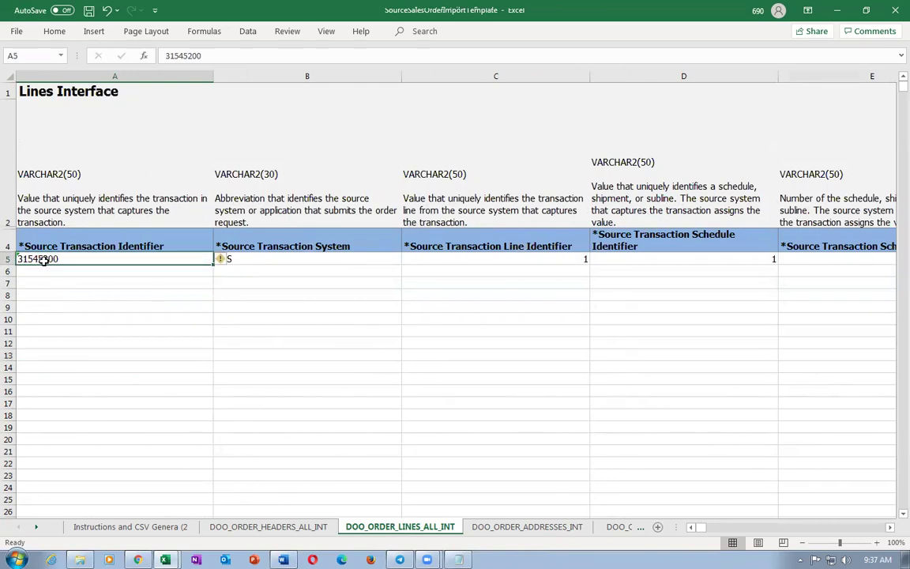
click(233, 525)
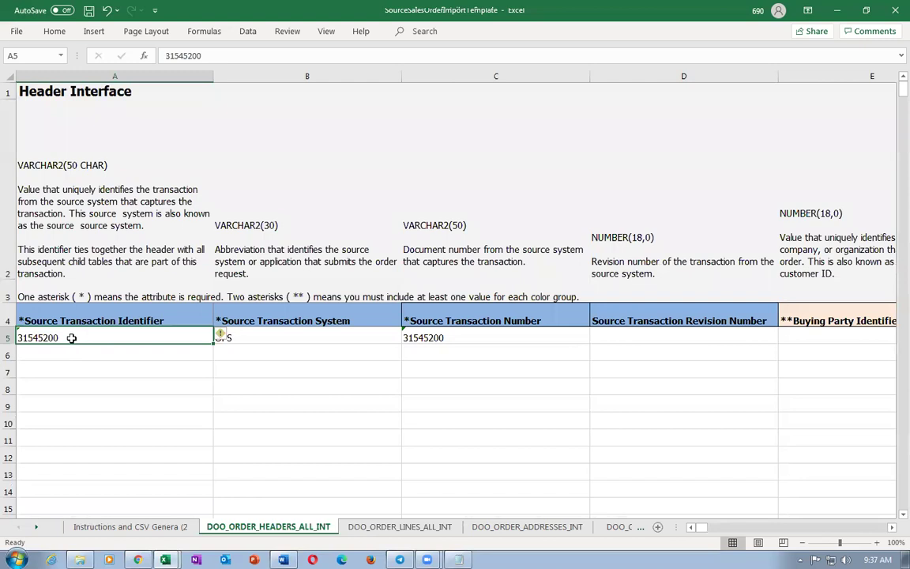
click(400, 526)
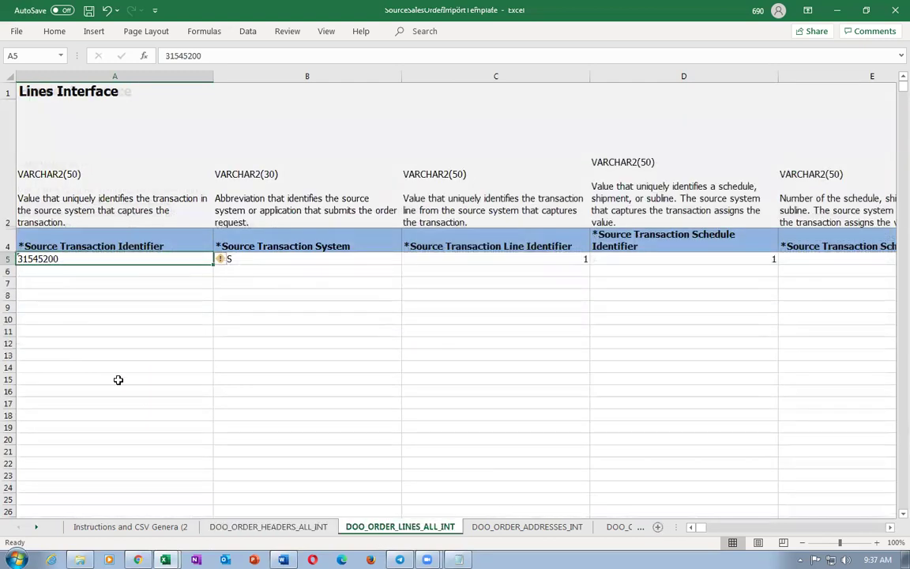
click(68, 283)
click(61, 260)
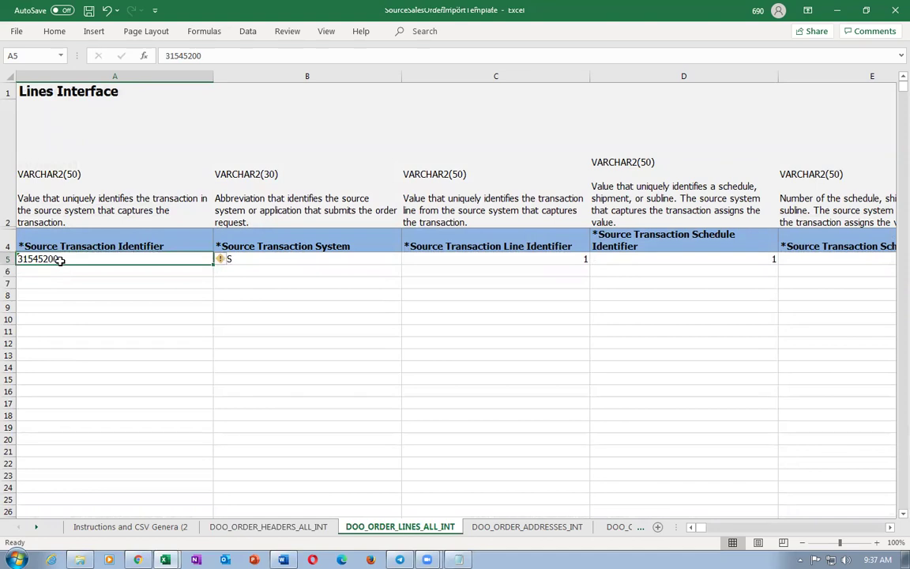
- Check the Source Transaction Identifier in rows 5 and 6 of the addresses sheet against the lines sheet
click(545, 531)
click(128, 413)
click(76, 309)
click(78, 318)
click(77, 303)
click(77, 319)
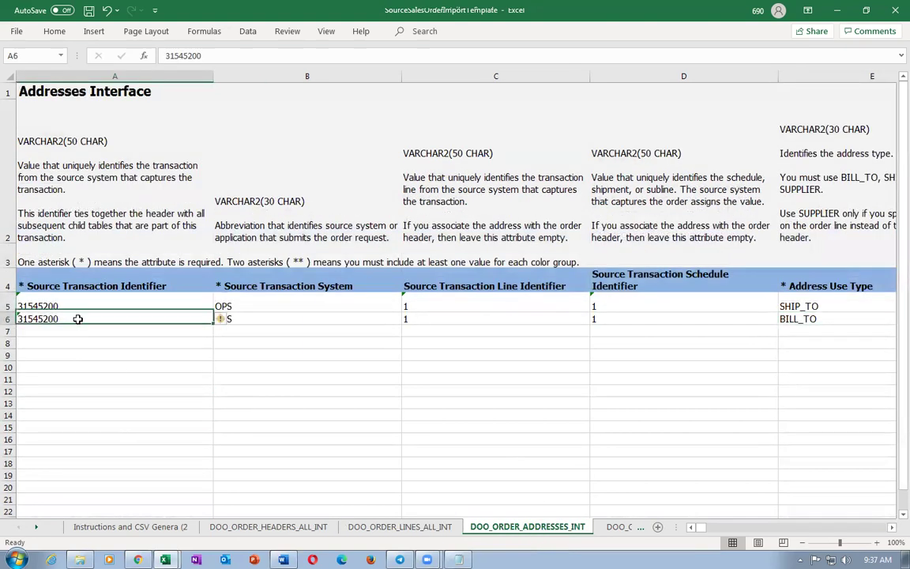
click(79, 301)
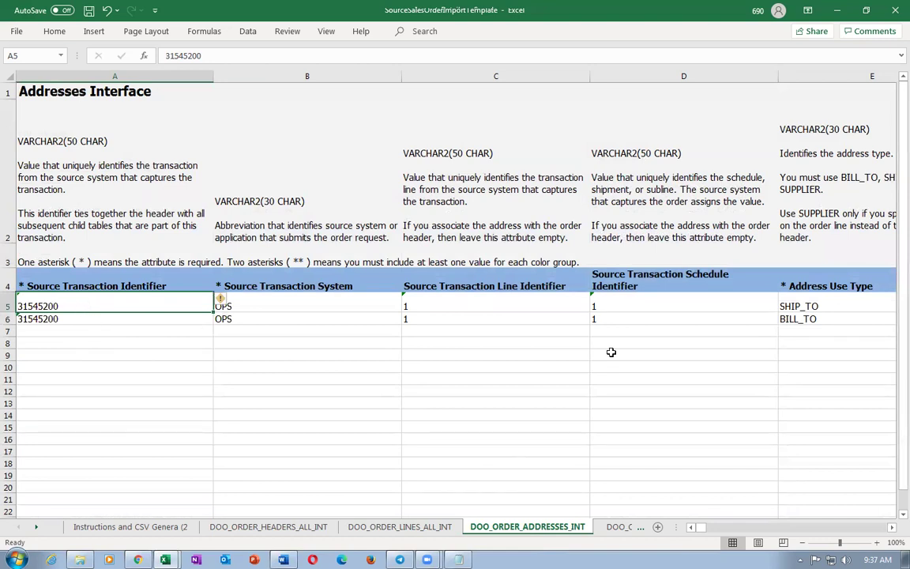
- Review the transaction identifier, source system, line identifier, schedule identifier and Address Use Type in rows 5 and 6 of the addresses sheet
click(78, 319)
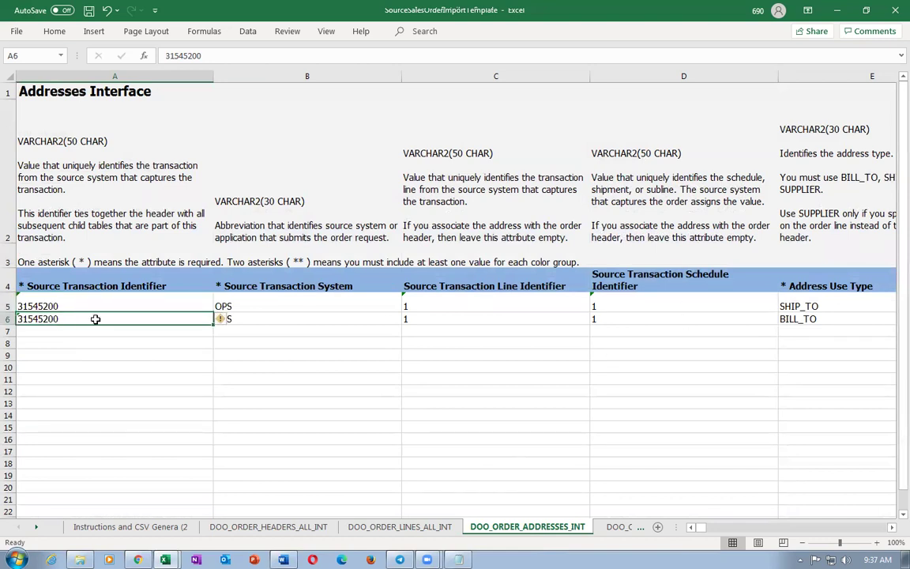
click(298, 304)
click(506, 306)
click(631, 308)
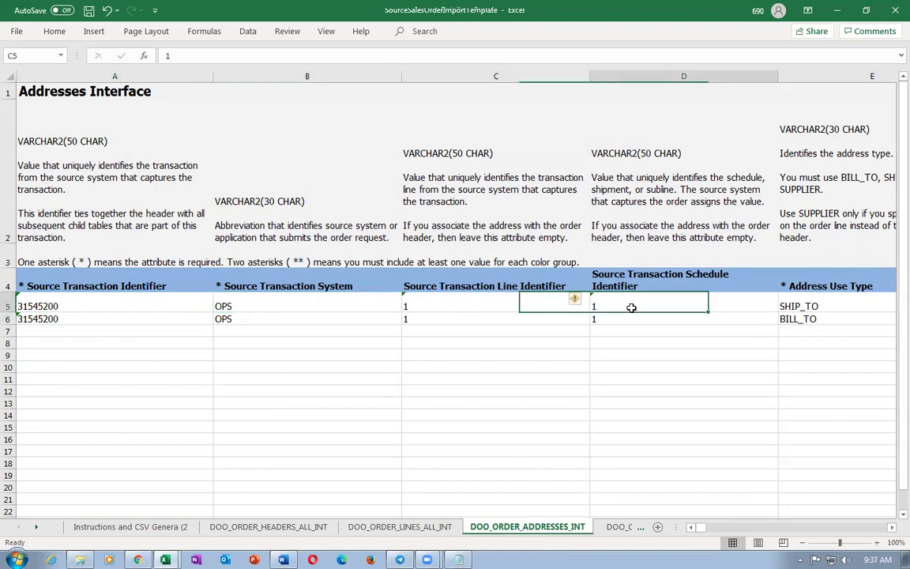
key(Right)
key(Right)
key(Right)
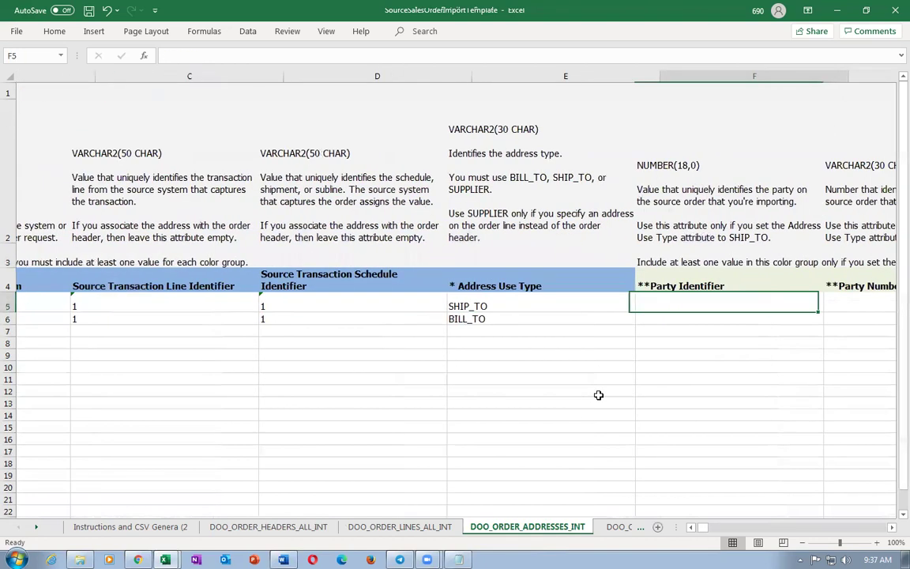
- Check the Party Identifier, Party Number and Party Name columns for the SHIP_TO address row
key(Right)
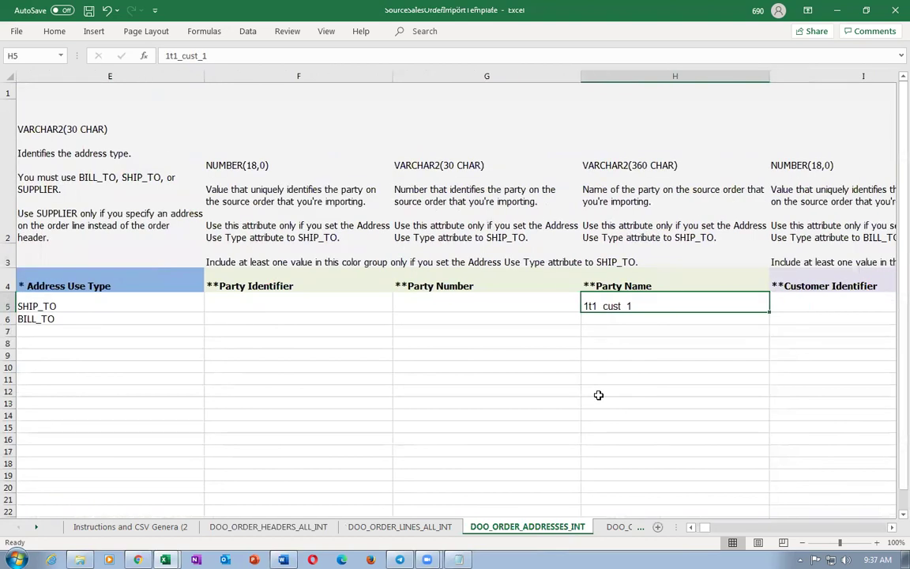
click(284, 278)
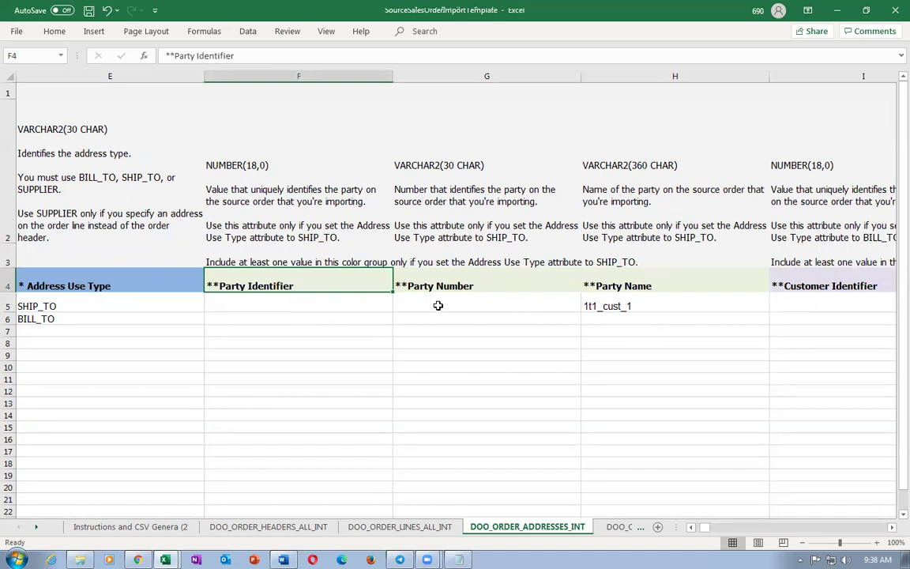
click(654, 301)
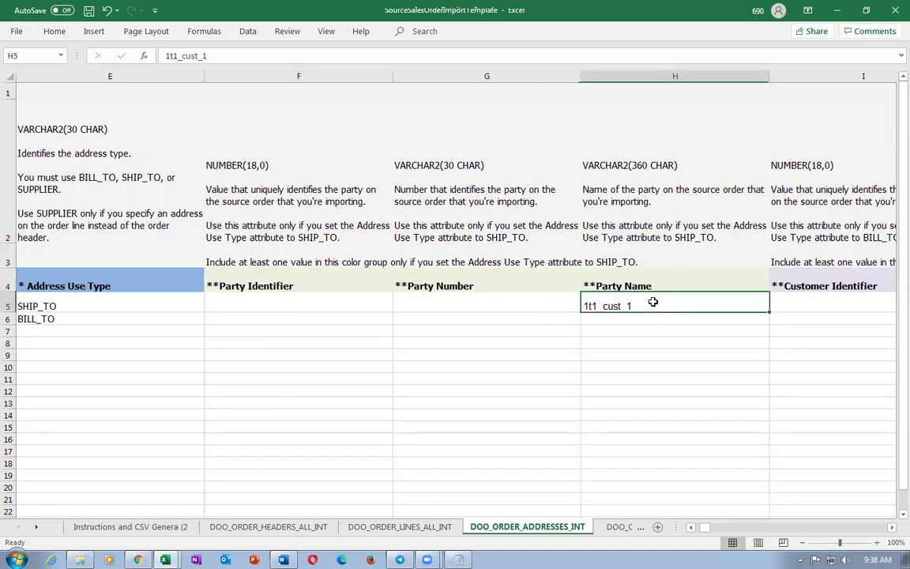
click(251, 330)
click(274, 318)
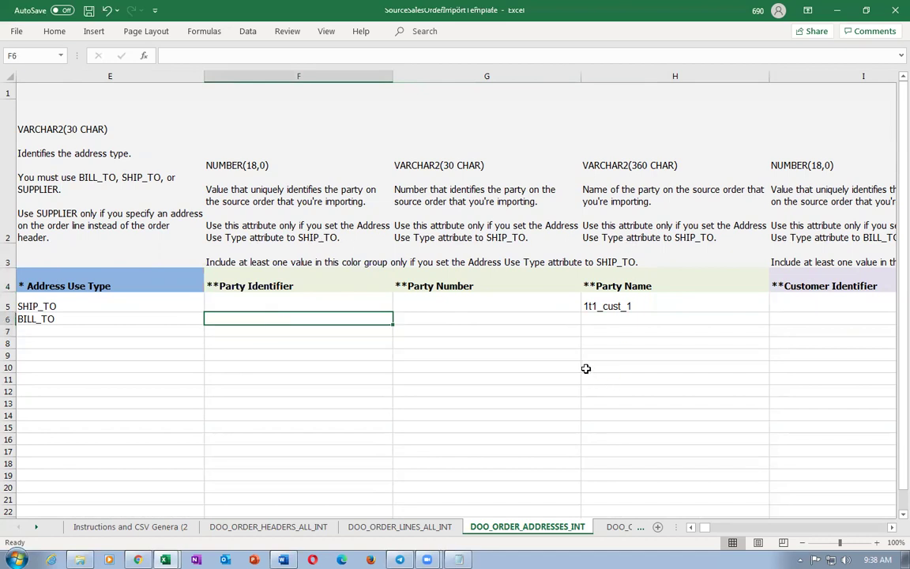
click(633, 305)
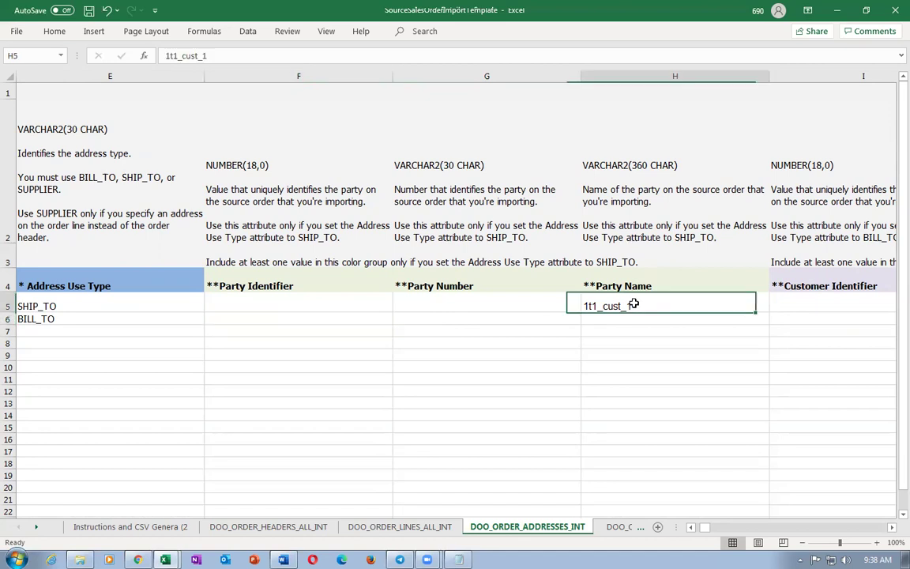
click(35, 310)
click(646, 304)
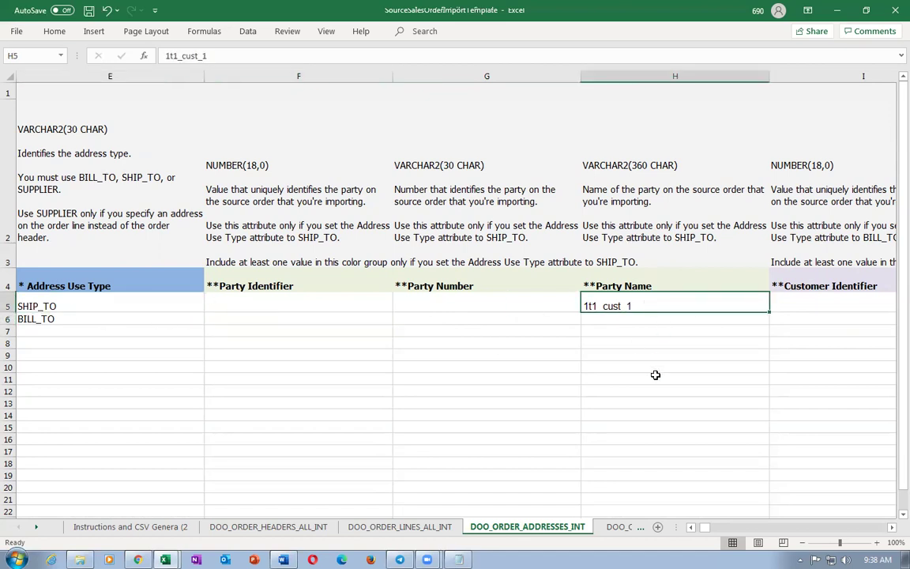
- Check the Customer Name of the BILL_TO row against the Party Name of the SHIP_TO row
key(Right)
key(Right)
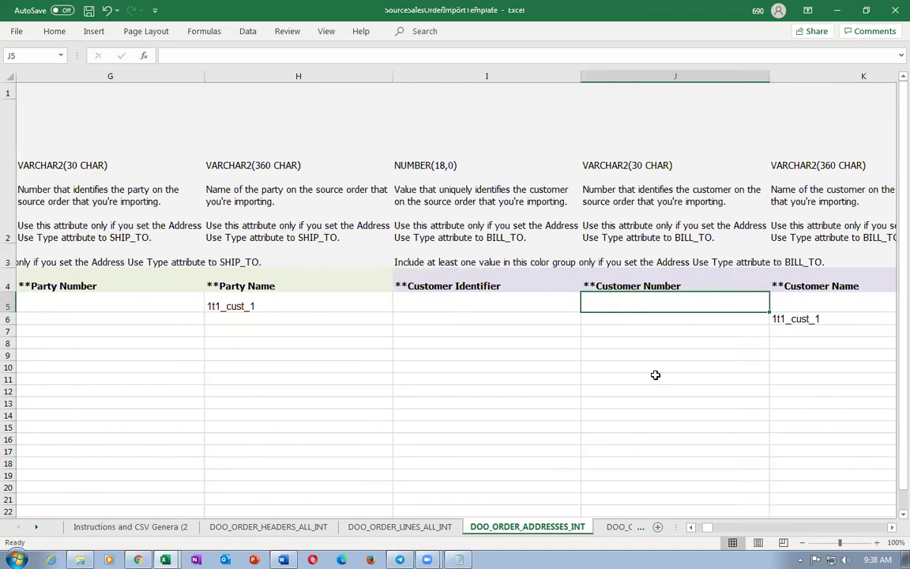
key(Right)
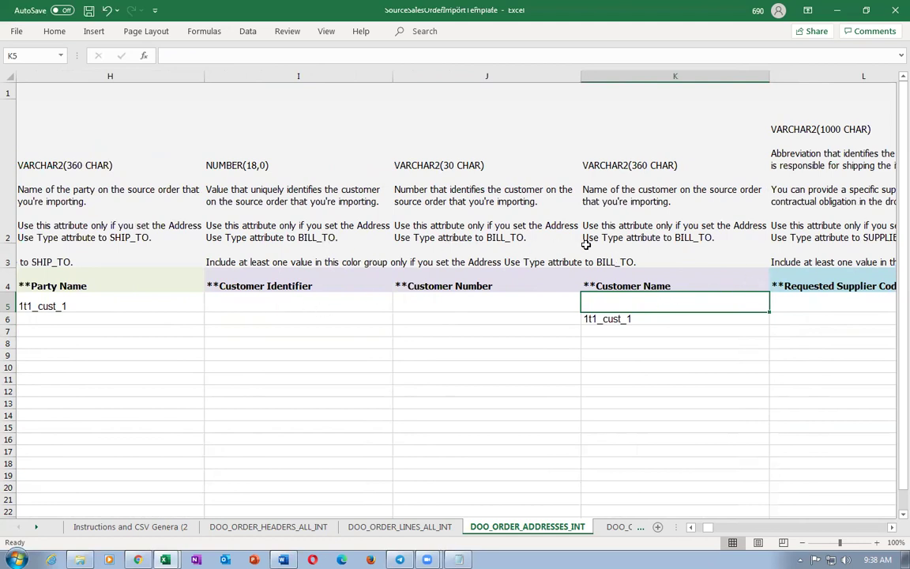
click(442, 319)
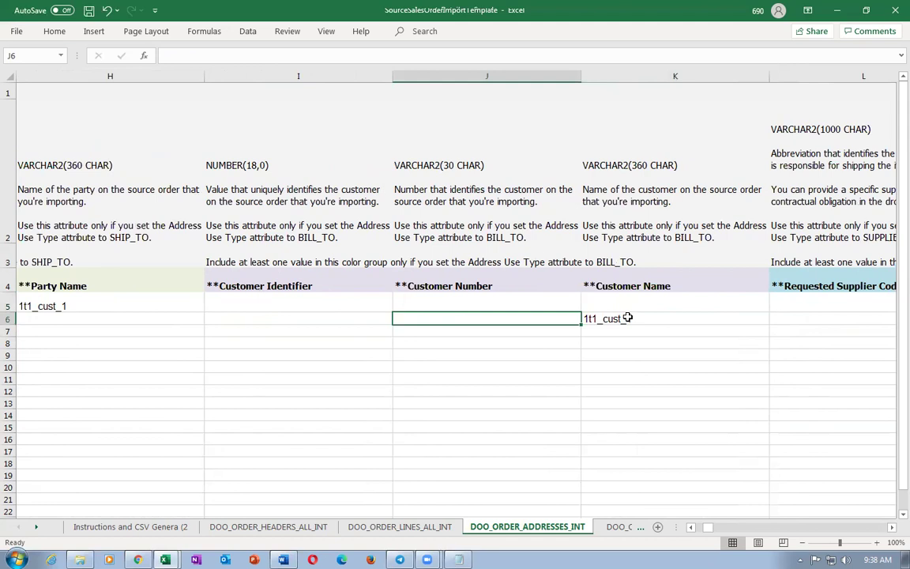
click(632, 317)
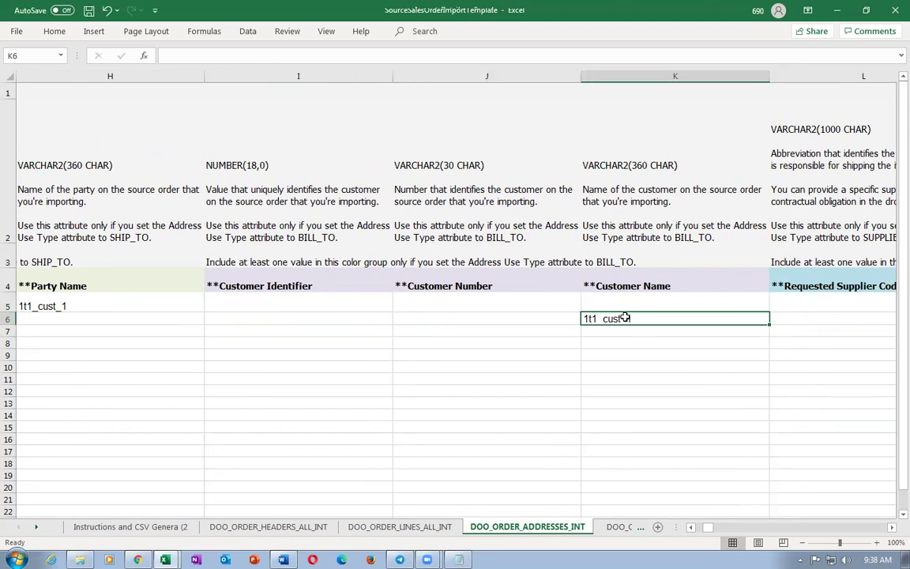
click(43, 306)
click(630, 319)
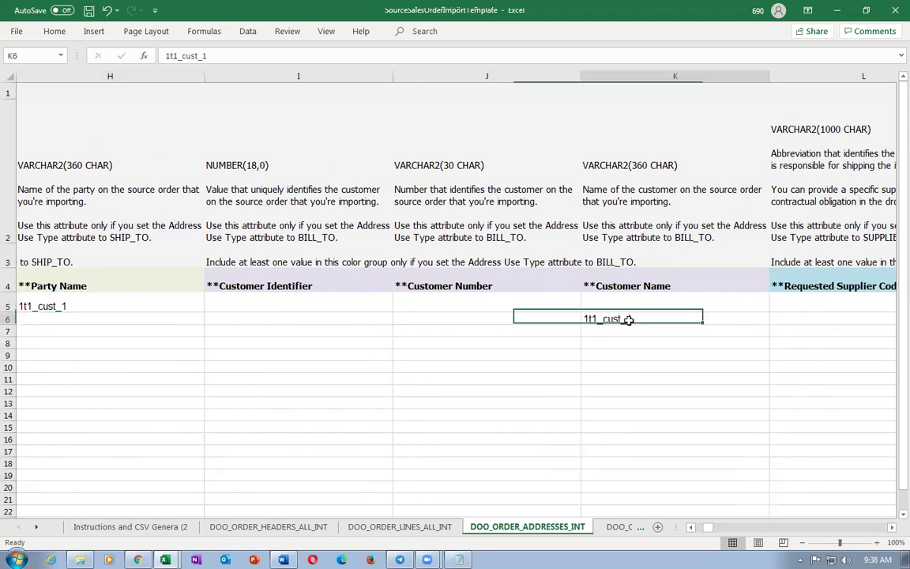
- Check the Party Site Identifier of the SHIP_TO row and the Account Site Identifier of the BILL_TO row
key(Right)
key(Right)
key(Right)
key(Right)
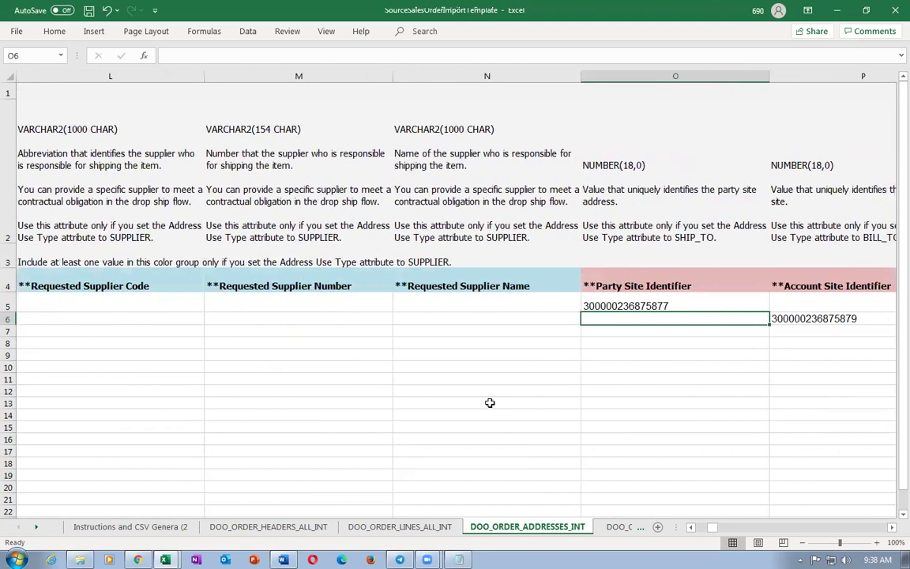
key(Right)
key(Left)
key(Left)
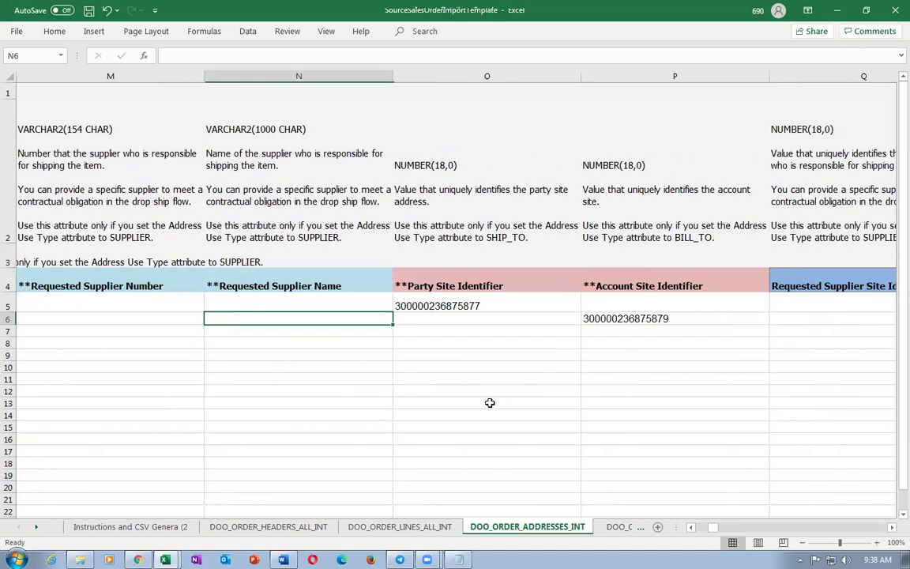
- Set the Customer Name of the BILL_TO address row to 1t1_cust_2
key(Left)
key(Left)
key(Left)
key(Left)
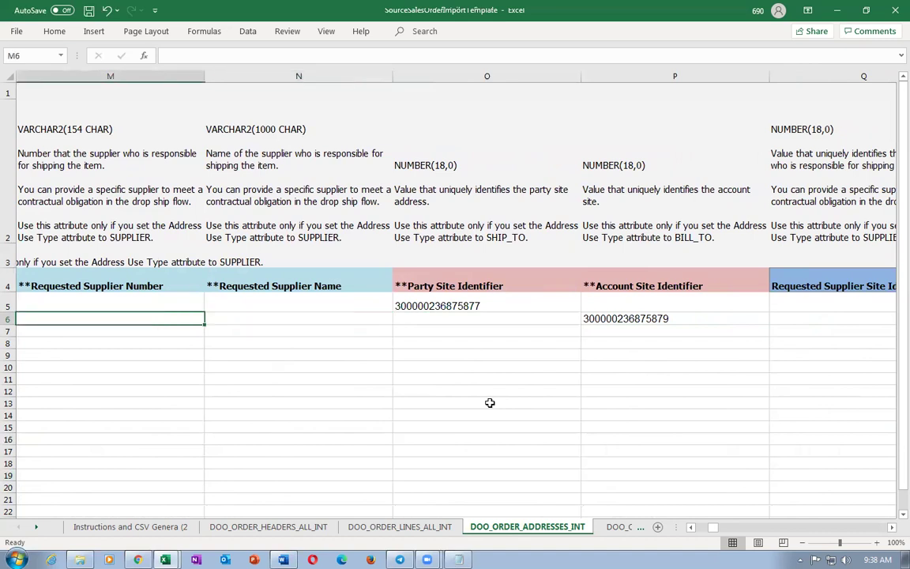
key(Right)
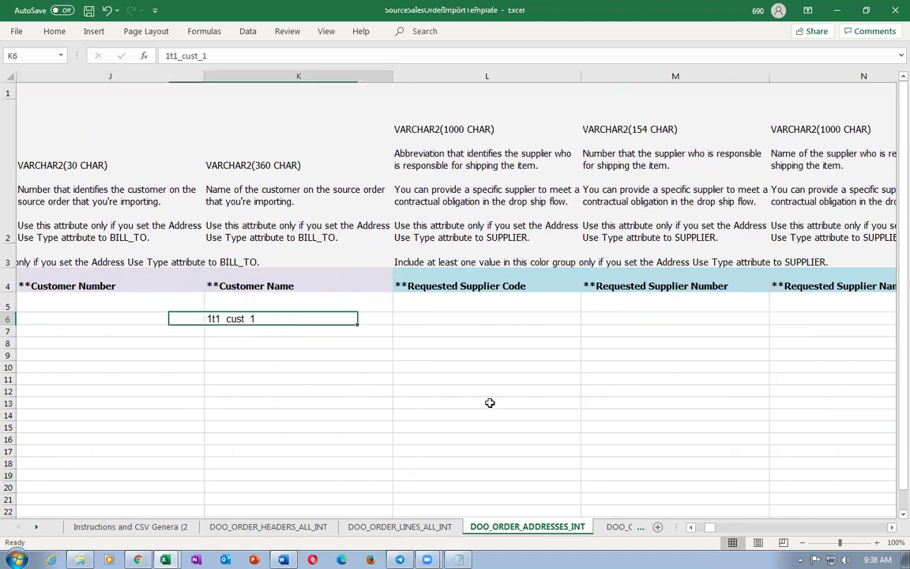
key(F2)
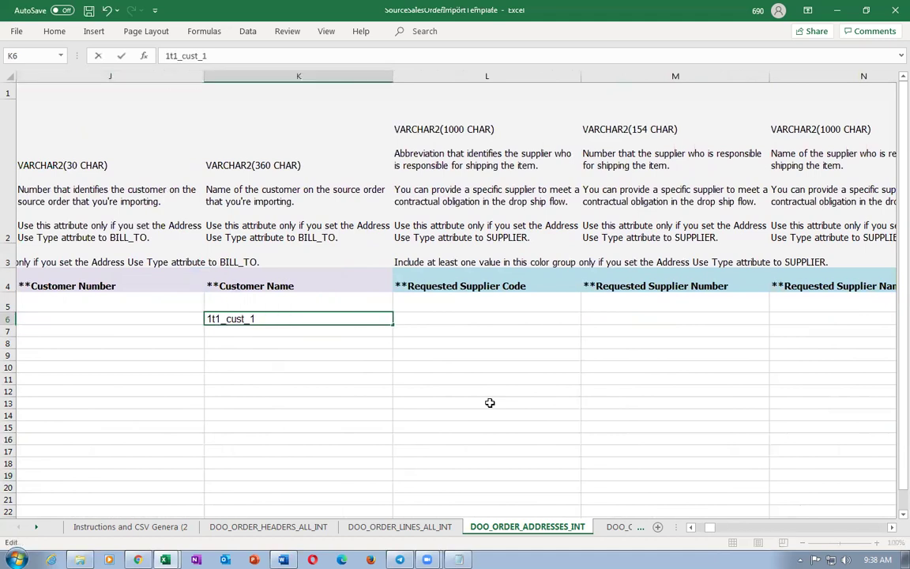
click(144, 386)
- Set the Party Name of the SHIP_TO address row to 1t1_cust_2
click(176, 308)
key(Left)
key(Left)
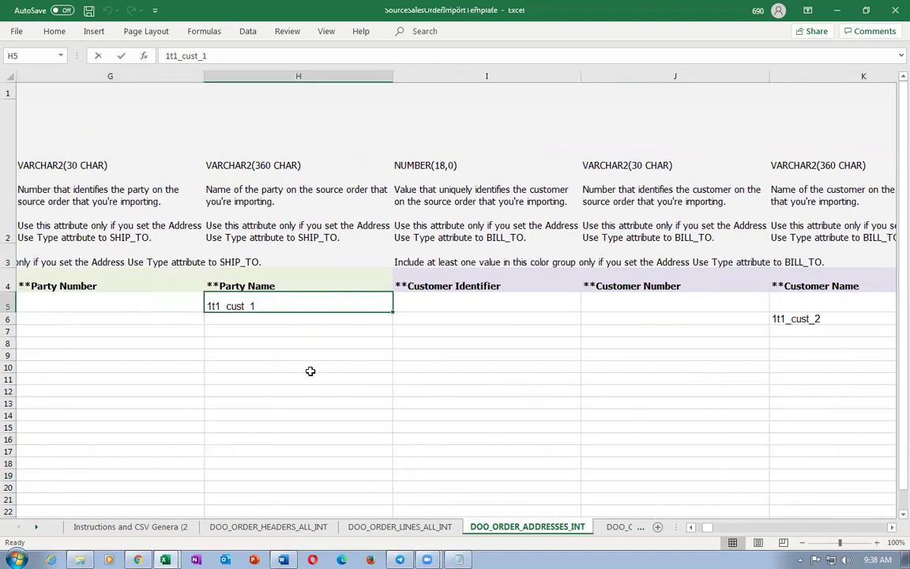
text(2)
key(Tab)
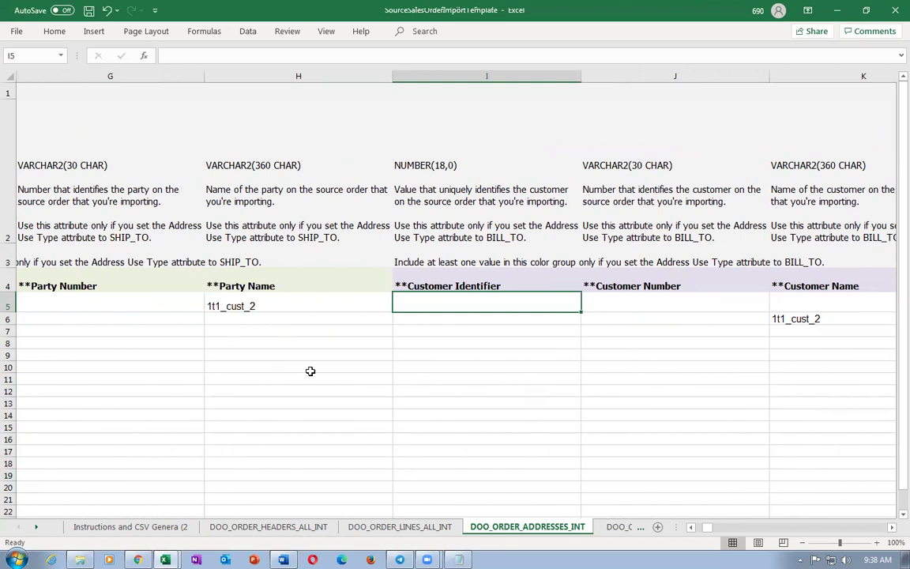
key(Left)
key(Left)
key(Left)
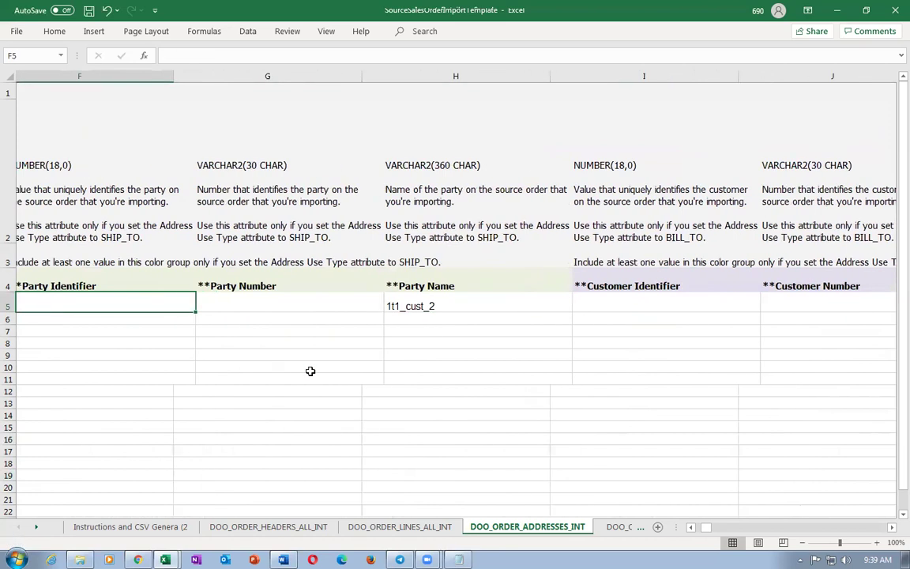
key(Left)
key(Left)
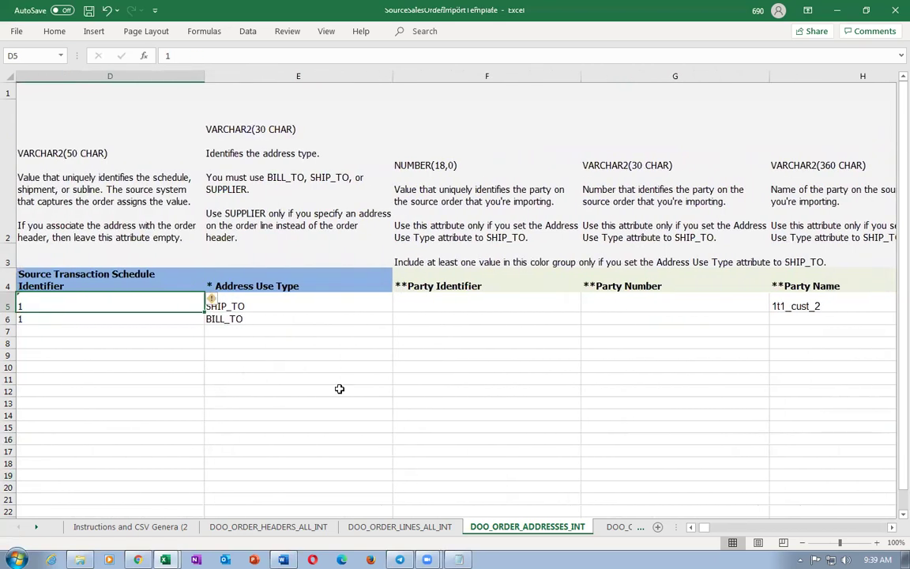
- Review row 5 of DOO_ORDER_LINES_ALL_INT from the Source Transaction Identifier through the Substitution Allowed Flag
click(399, 526)
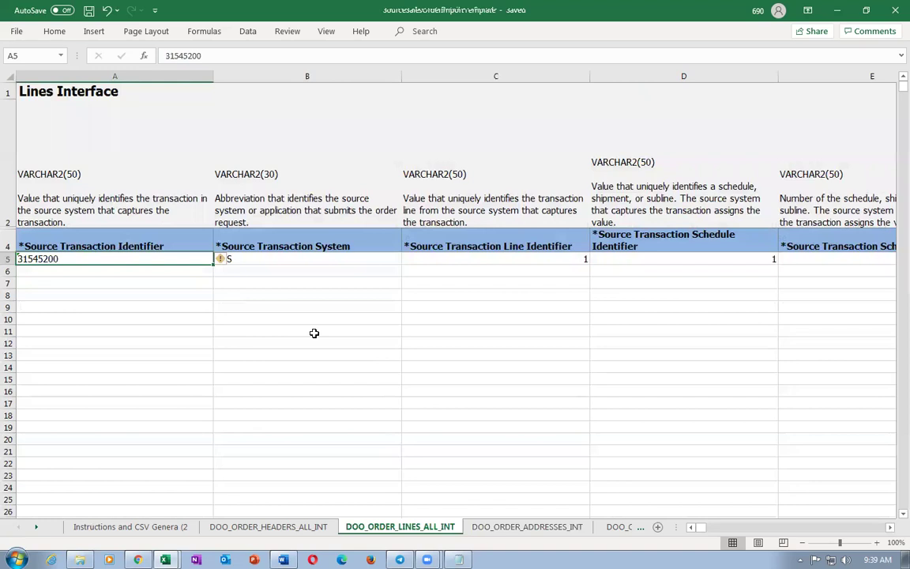
key(Right)
key(Right)
key(Right)
key(Right)
key(Right)
key(Right)
key(Right)
key(Right)
key(Right)
key(Right)
key(Right)
key(Right)
key(Right)
key(Right)
key(Right)
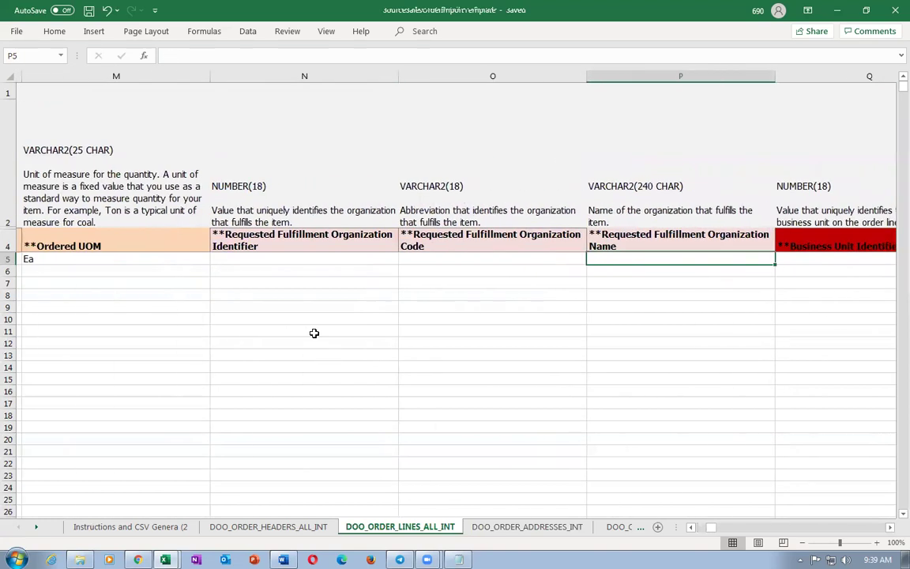
key(Right)
key(Right)
key(Right)
key(Right)
key(Right)
key(Right)
key(Left)
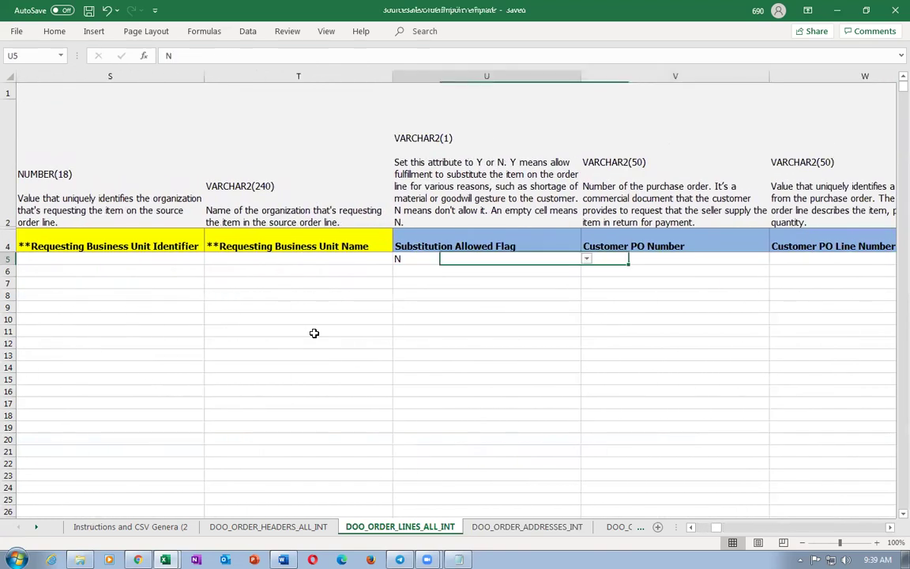
key(Left)
key(Left)
key(Left)
key(Left)
- Examine the Payment Term, Transaction Category Code and Inventory Organization Code of the order line in row 5
key(Right)
key(Right)
key(Right)
key(Right)
key(Right)
key(Right)
key(Right)
key(Right)
key(Right)
key(Right)
key(Right)
key(Right)
key(Right)
key(Right)
key(Right)
key(Right)
key(Right)
key(Right)
key(Right)
key(Right)
key(Right)
key(Right)
key(Right)
key(Right)
key(Right)
key(Right)
key(Right)
key(Right)
key(Right)
key(Right)
key(Right)
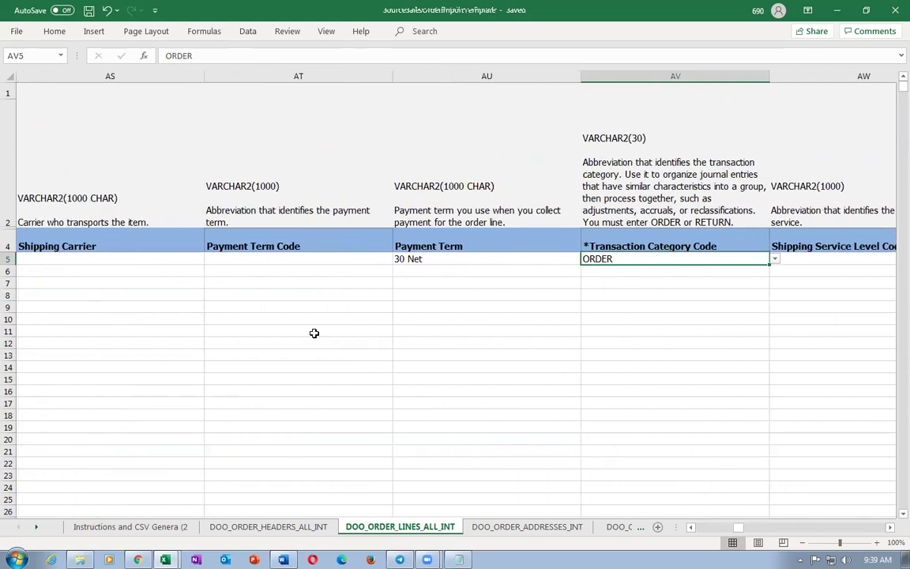
key(Right)
key(Right)
key(Right)
key(Right)
key(Right)
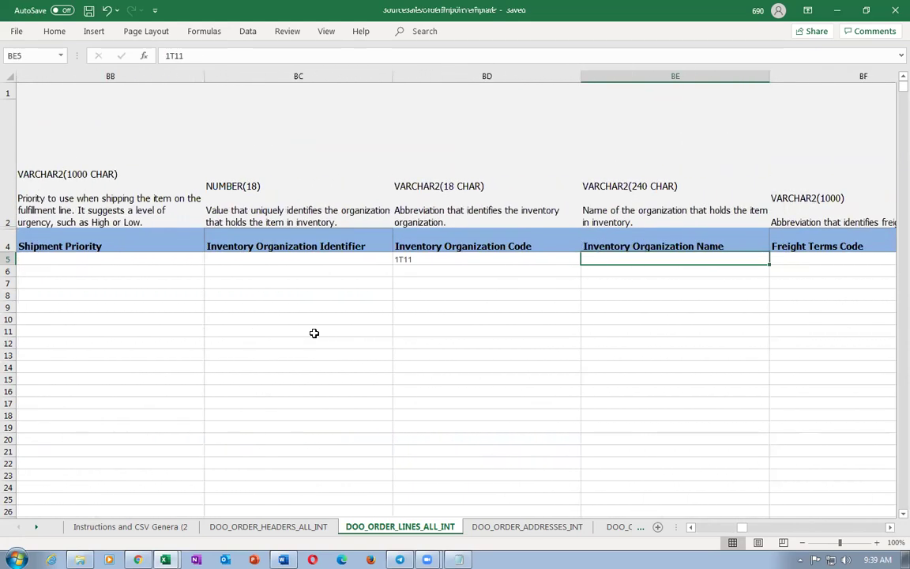
- Review the order line's shipping and tax attributes in row 5, from Freight Terms Code through Intended Use Classification Identifier
key(Right)
key(Right)
key(Right)
key(Right)
key(Right)
key(Right)
key(Right)
key(Right)
key(Right)
key(Right)
key(Right)
key(Right)
key(Right)
key(Right)
key(Right)
key(Right)
key(Right)
key(Right)
key(Right)
key(Right)
key(Right)
key(Right)
key(Right)
key(Right)
key(Right)
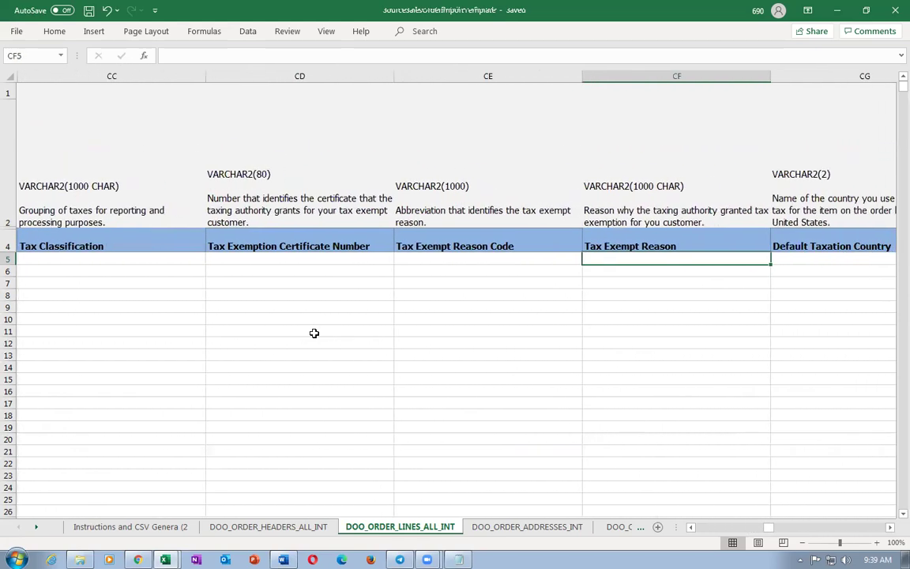
key(Right)
key(Right)
key(Right)
key(Right)
key(Right)
key(Right)
key(Right)
key(Right)
key(Right)
key(Right)
key(Right)
key(Right)
key(Right)
key(Right)
key(Right)
key(Right)
key(Right)
key(Right)
key(Right)
key(Right)
key(Right)
key(Right)
key(Right)
key(Right)
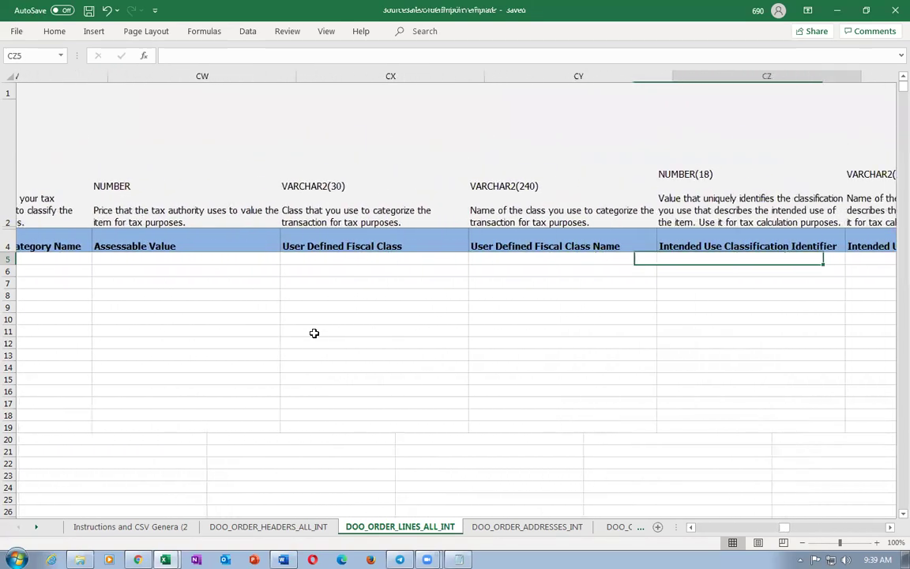
- Examine the order line's cancellation, substitution, credit authorization and service duration attributes through Asset Group Number, and return to the row's start
key(Right)
key(Right)
key(Right)
key(Right)
key(Right)
key(Right)
key(Right)
key(Right)
key(Right)
key(Right)
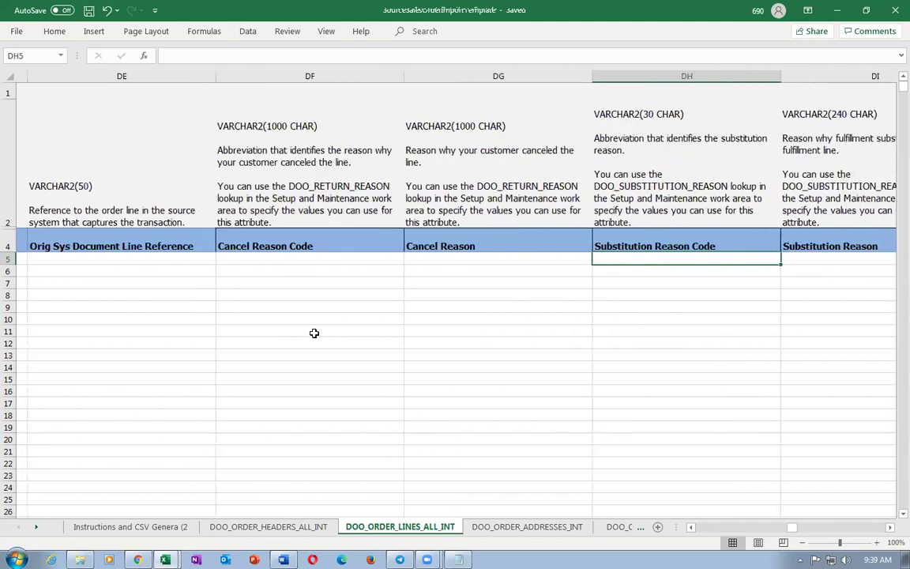
key(Right)
key(Right)
key(Right)
key(Right)
key(Right)
key(Right)
key(Right)
key(Right)
key(Right)
key(Right)
key(Right)
key(Right)
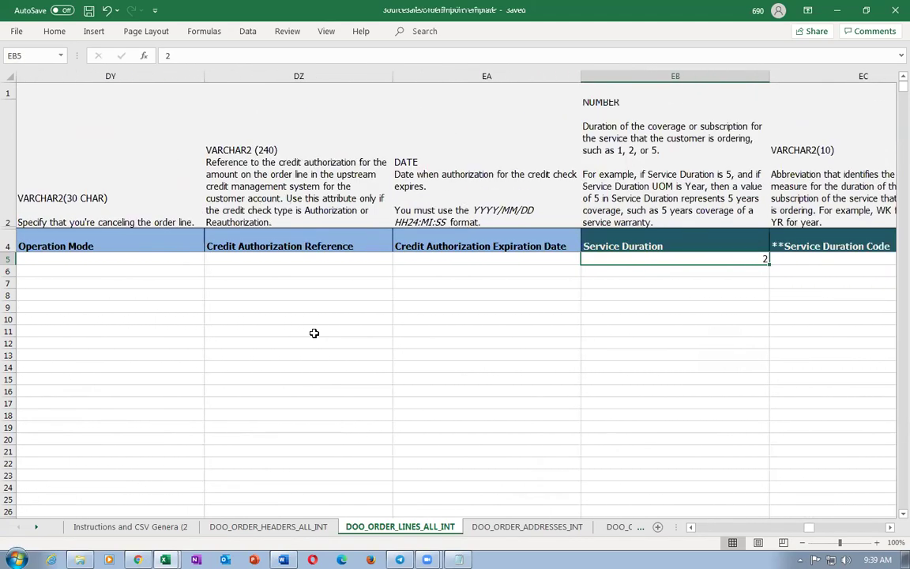
key(Right)
key(Right)
key(Right)
key(Right)
key(Right)
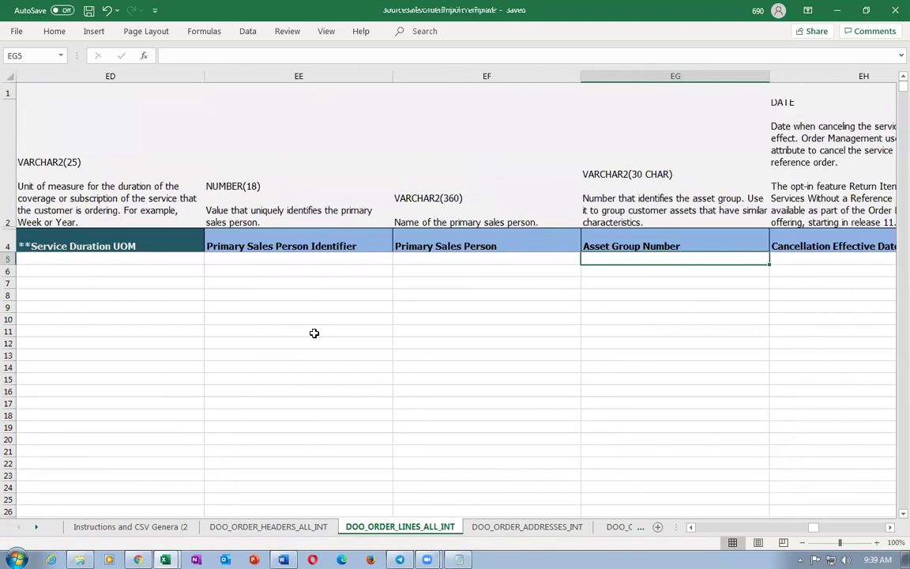
key(Home)
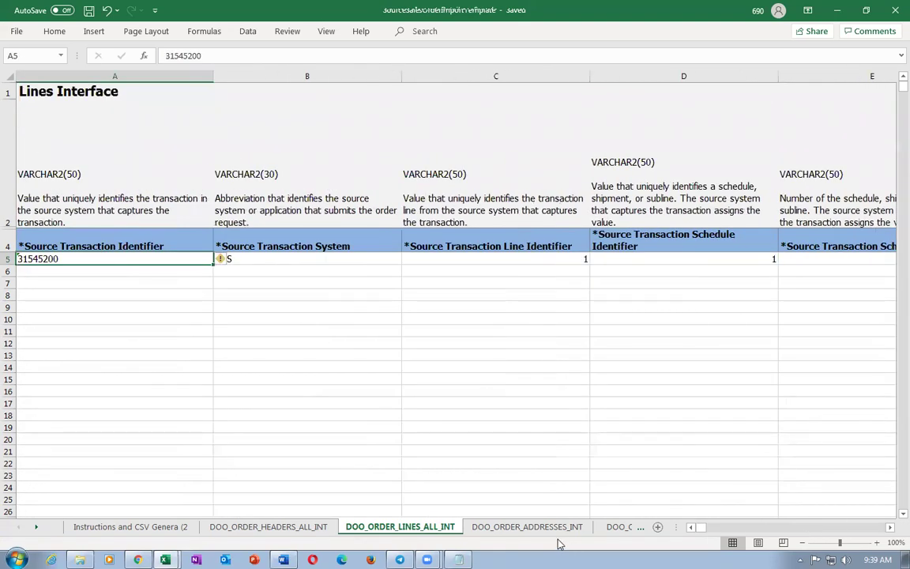
- Check the SHIP_TO and BILL_TO rows in DOO_ORDER_ADDRESSES_INT from Address Use Type through Account Site Identifier
click(527, 526)
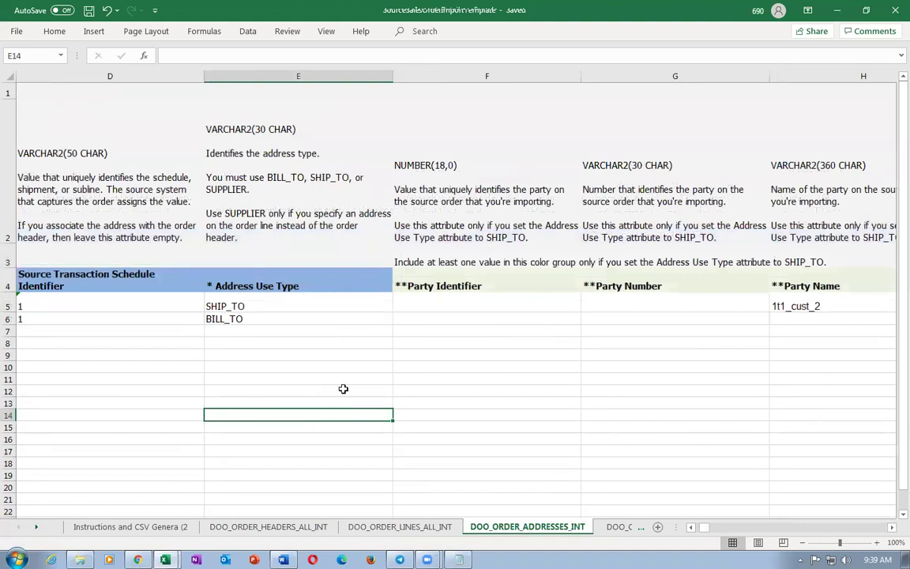
click(245, 308)
key(Right)
key(Right)
key(Right)
key(Right)
key(Right)
key(Right)
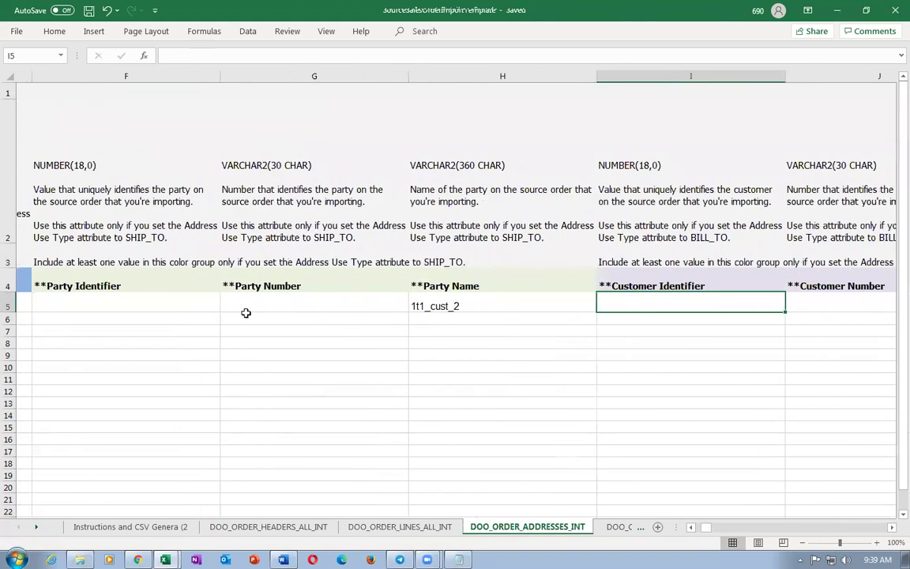
key(Right)
key(Right)
key(Right)
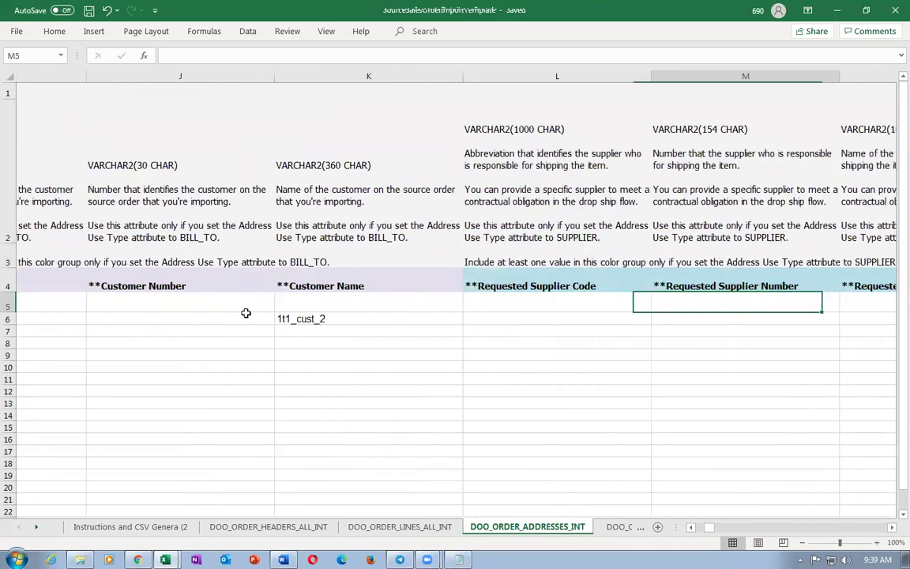
key(Right)
key(Right)
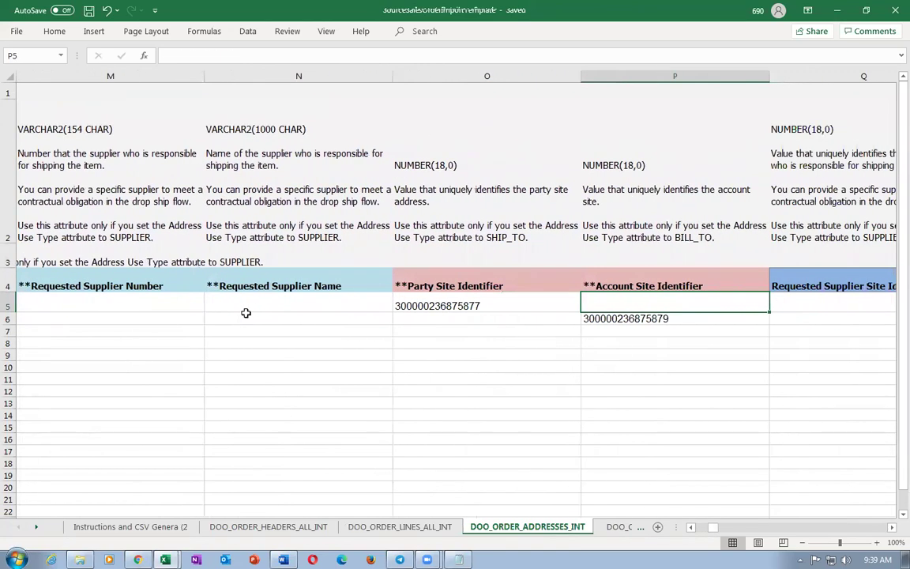
- Replace the SHIP_TO row's Party Site Identifier with the PARTY_SITE_ID for SHIP_TO copied from the Import_Details workbook
click(470, 304)
key(alt+Tab)
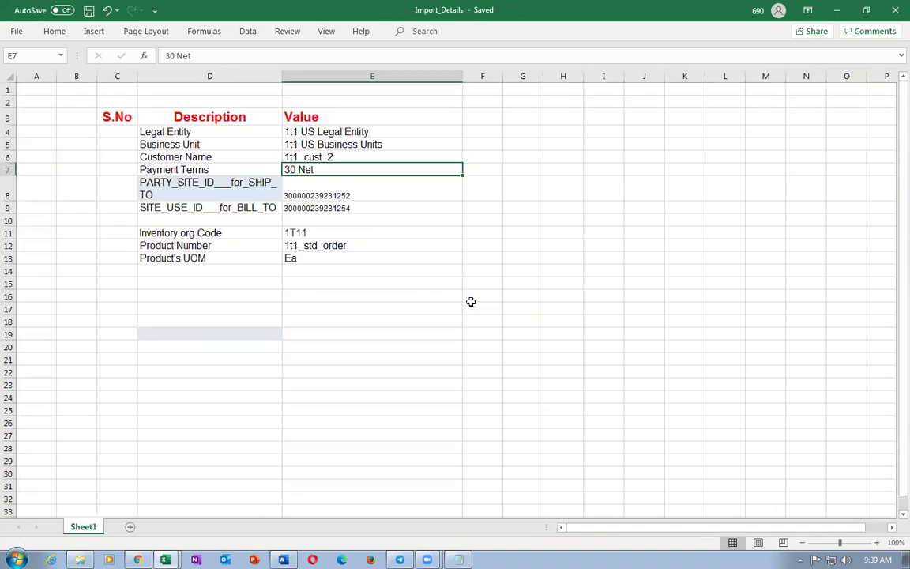
click(184, 190)
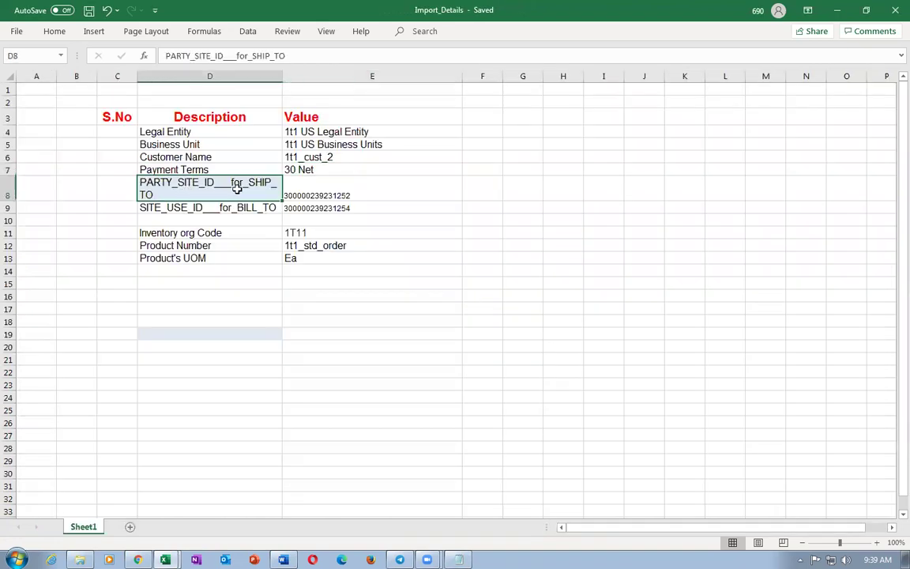
click(356, 195)
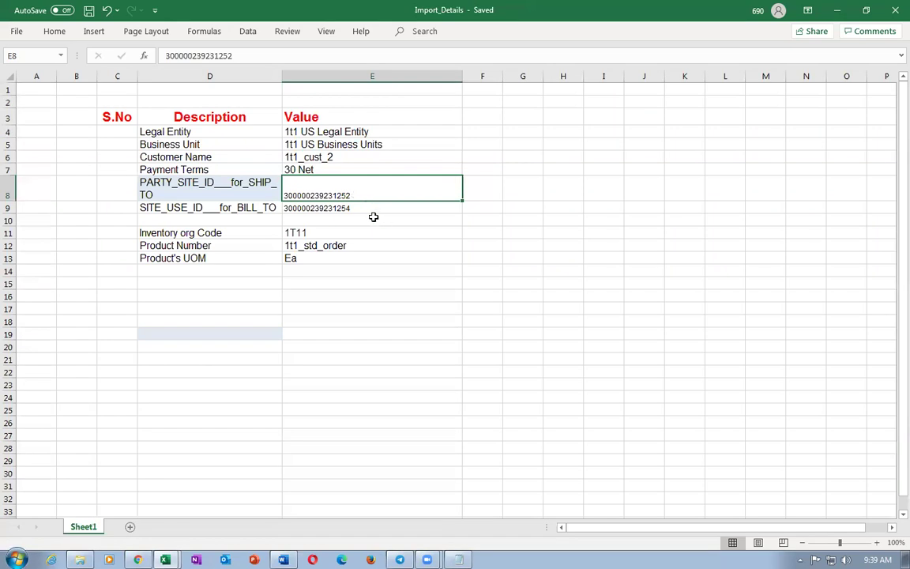
key(ctrl+c)
key(alt+Tab)
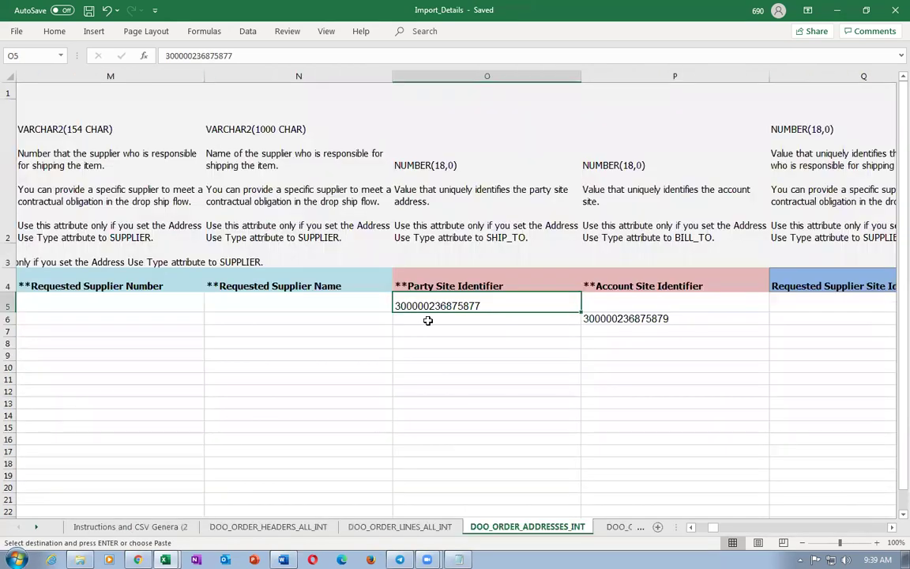
key(ctrl+v)
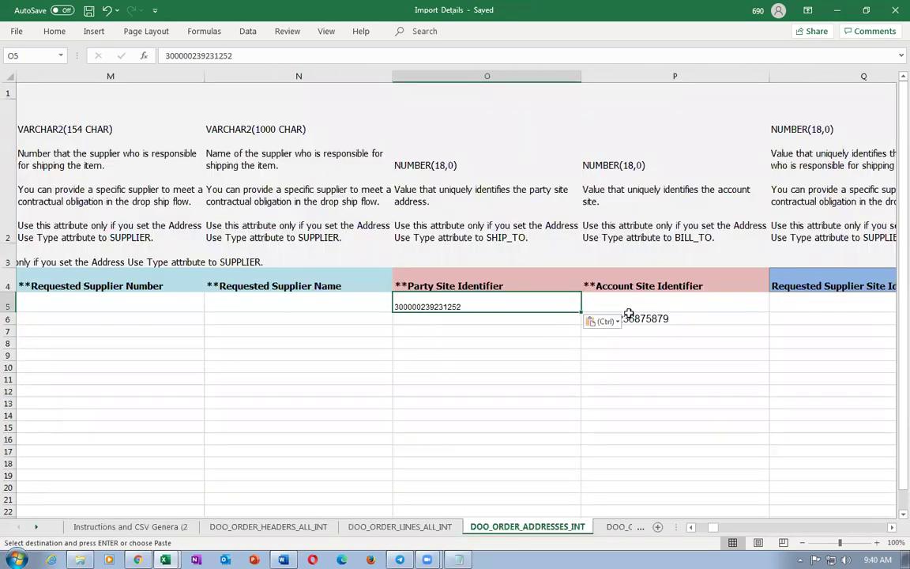
- Replace the BILL_TO row's Account Site Identifier with the SITE_USE_ID for BILL_TO copied from the Import_Details workbook
key(Down)
key(Right)
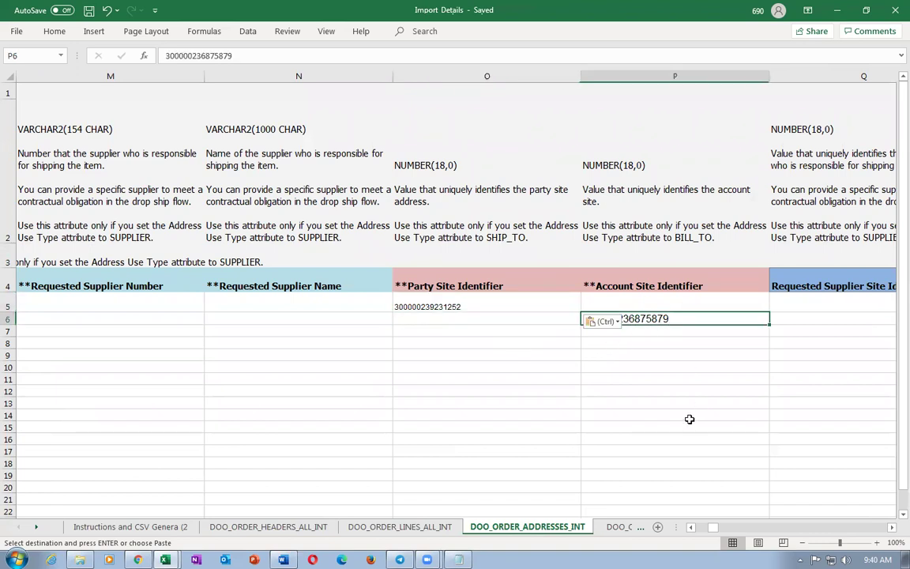
key(alt+Tab)
click(196, 208)
click(331, 207)
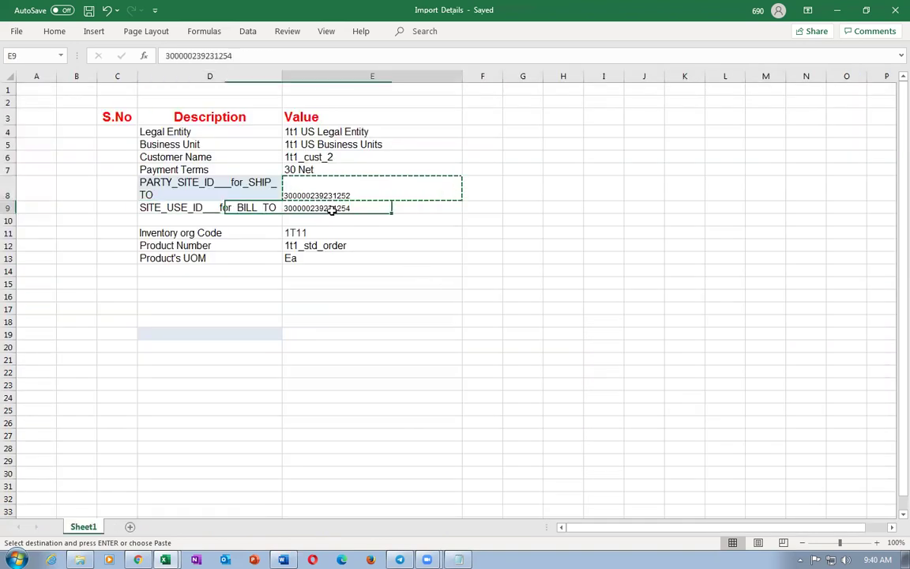
key(ctrl+c)
key(alt+Tab)
key(ctrl+v)
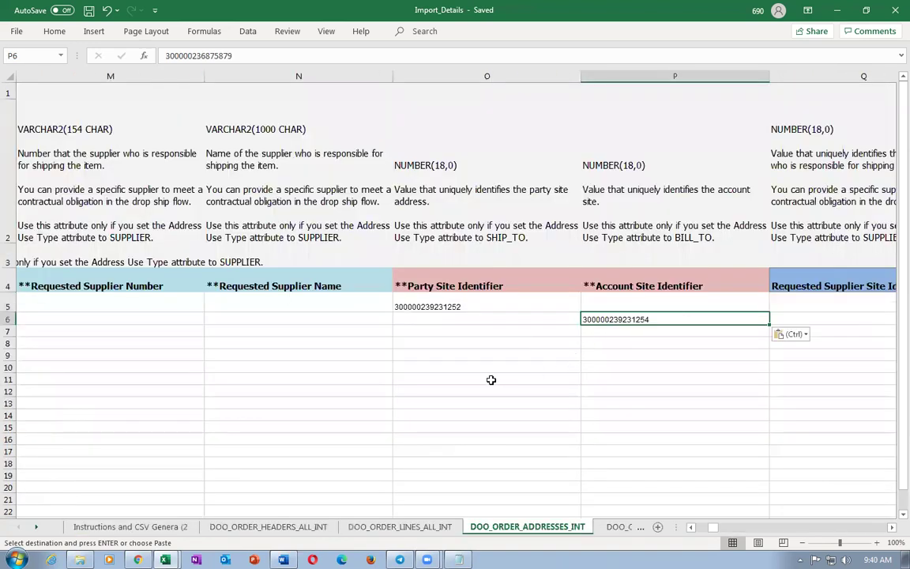
click(488, 380)
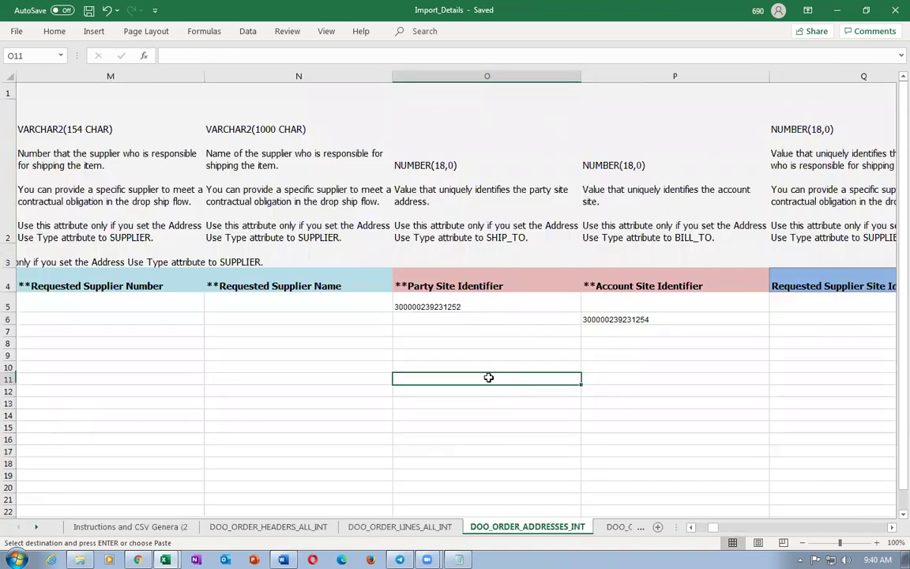
- Look through the remaining address columns beyond the site identifiers for other filled attributes, and return to the first column
click(474, 330)
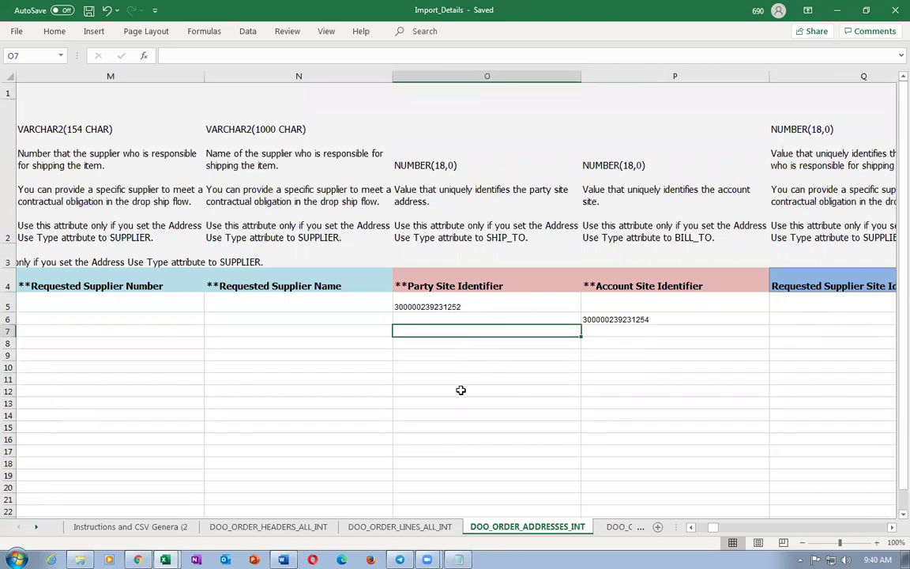
key(Right)
key(Right)
key(Right)
key(Right)
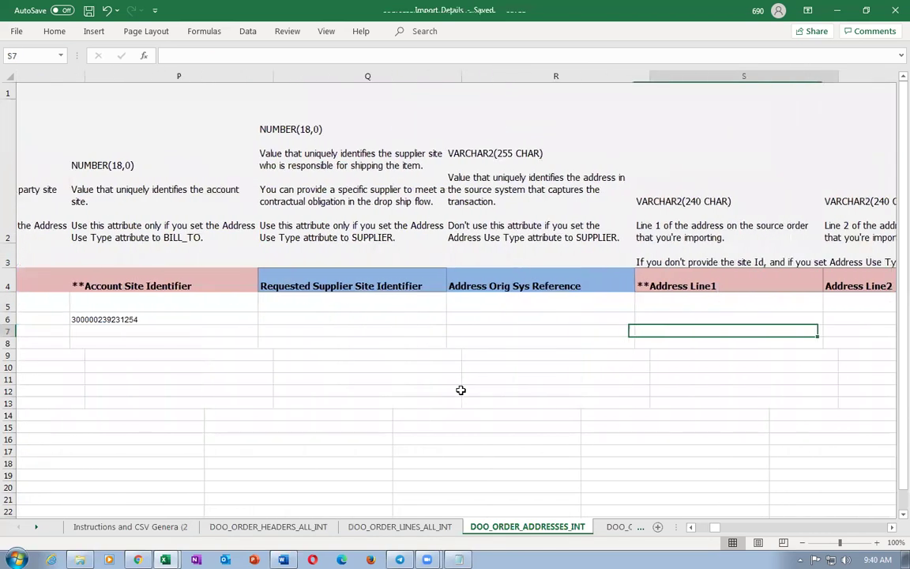
key(Right)
key(Right)
key(Right)
key(Right)
key(Right)
key(Right)
key(Right)
key(Right)
key(Right)
key(Right)
key(Right)
key(Right)
key(Right)
key(Right)
key(Right)
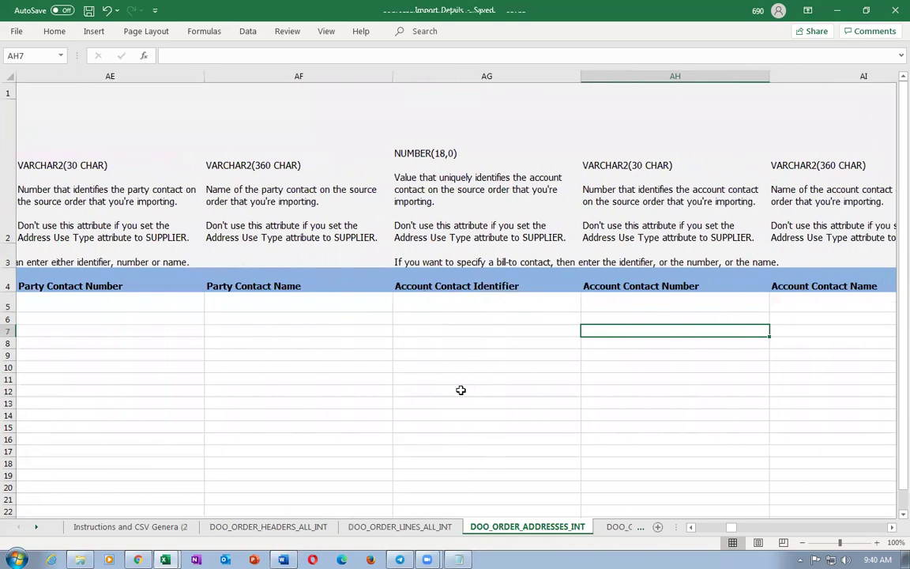
key(Right)
key(Right)
key(Right)
key(Right)
key(Right)
key(Right)
key(Right)
key(Right)
key(Right)
key(Right)
key(Right)
key(Right)
key(Right)
key(Right)
key(Right)
key(Right)
key(Right)
key(Right)
key(Right)
key(Right)
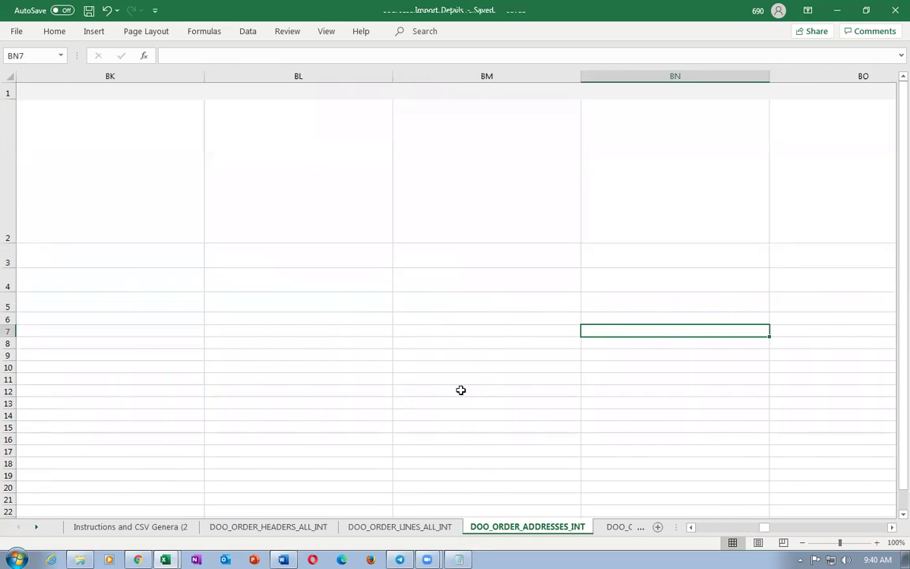
key(Home)
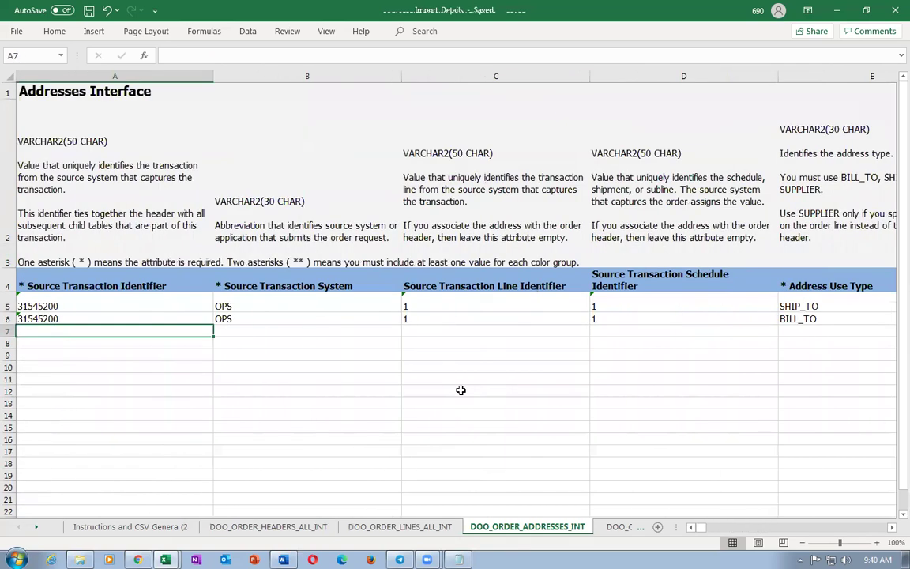
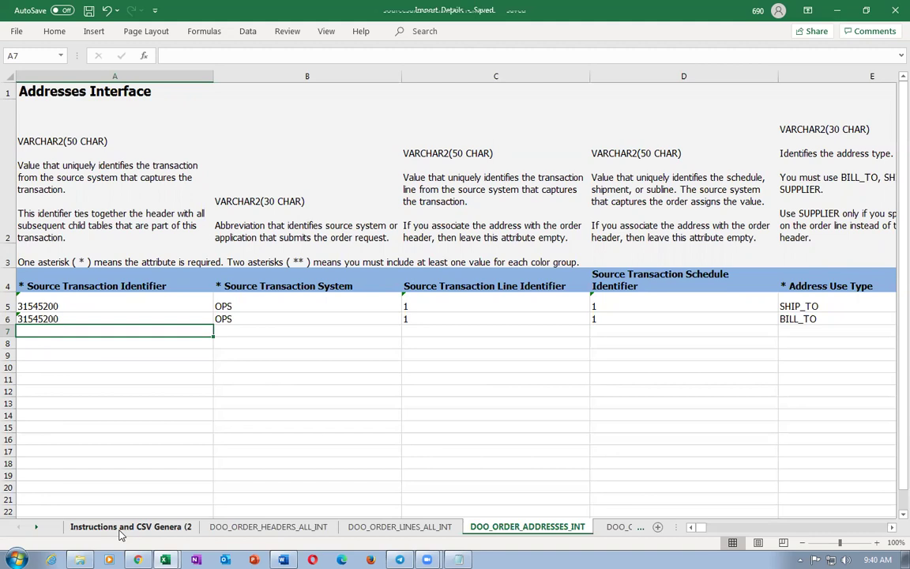
- Start generating the CSV file from the instructions sheet and choose Main (J:) > Fusion OM Trg 13th Nov > Sales_Order_Import as the ZIP location
click(119, 535)
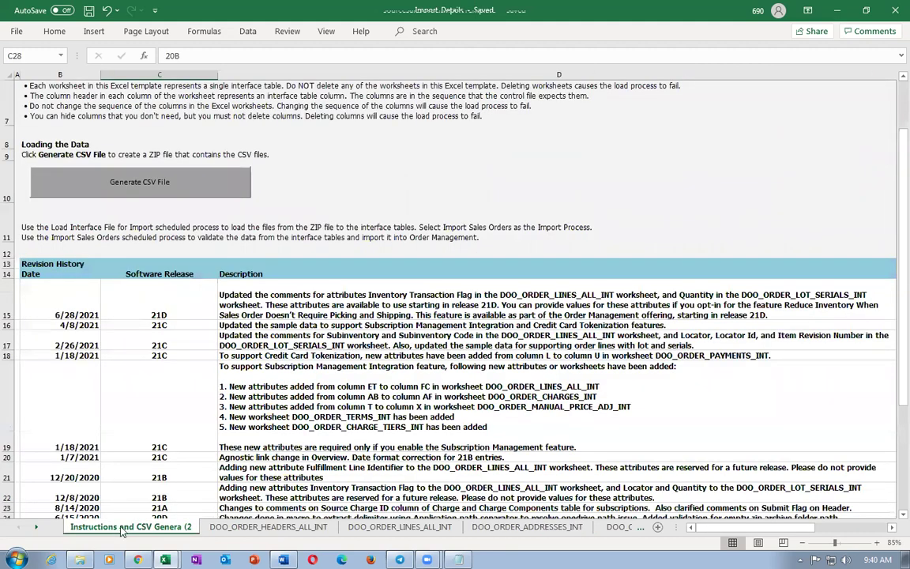
click(135, 190)
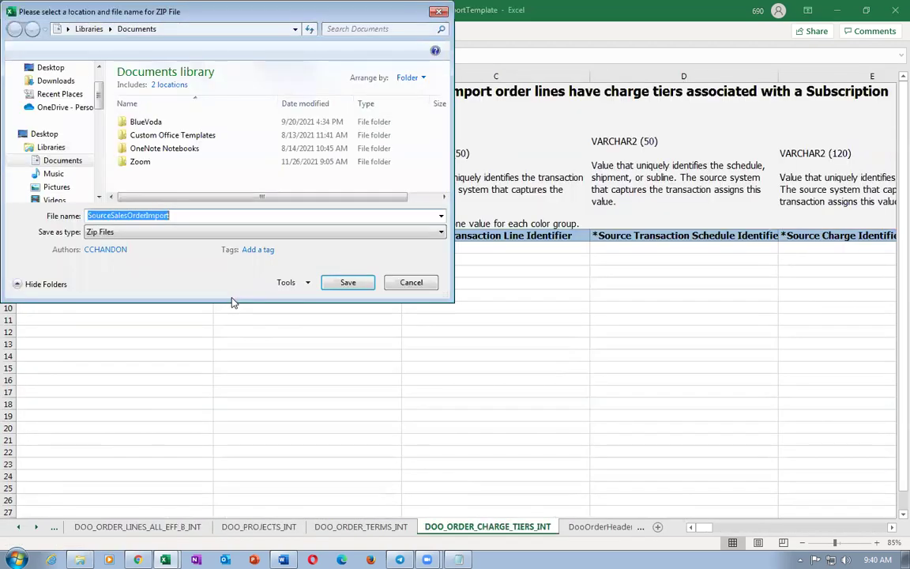
drag(98, 97, 105, 154)
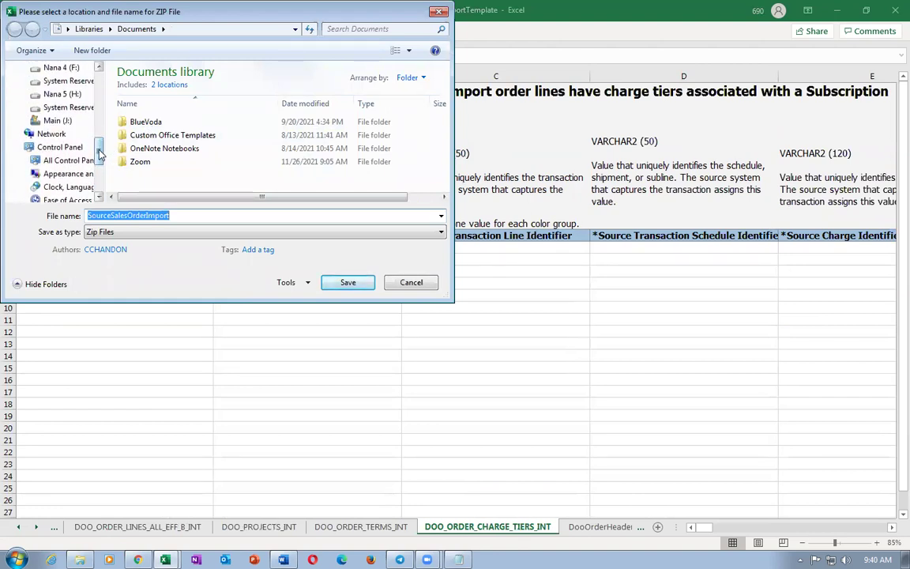
click(71, 120)
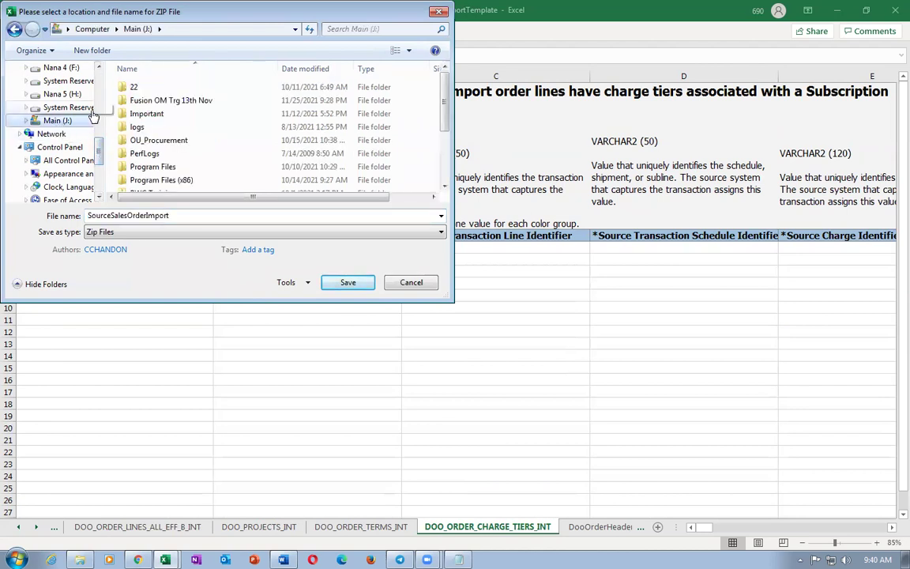
double_click(162, 100)
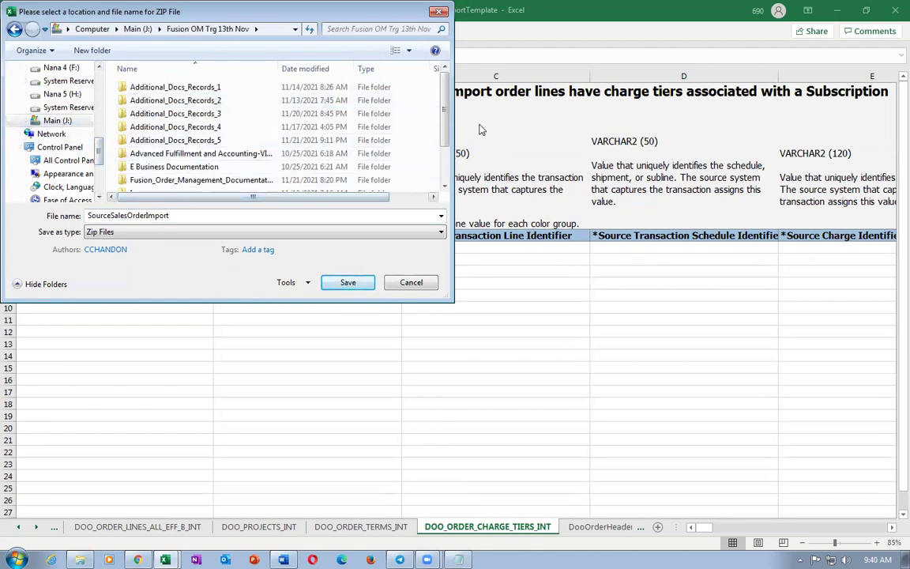
scroll(403, 122, down, 3)
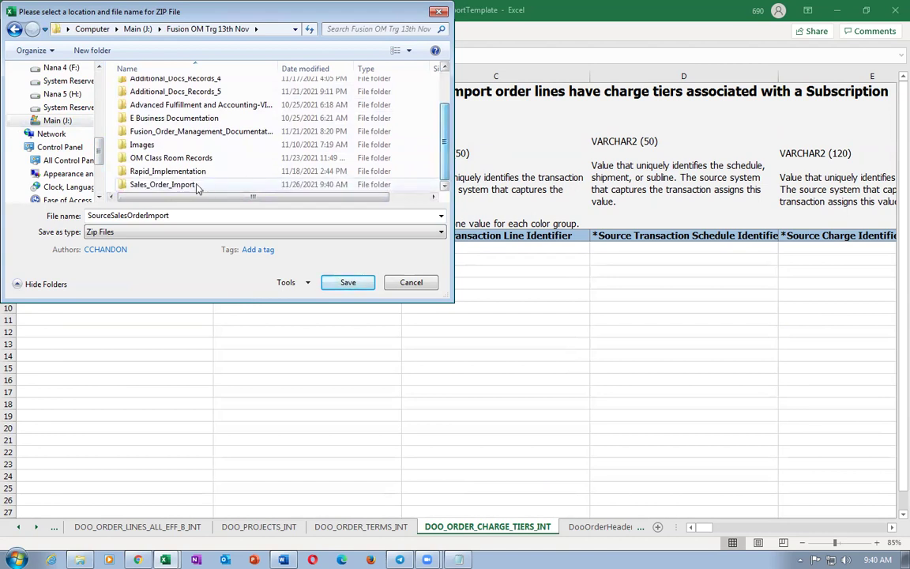
double_click(197, 185)
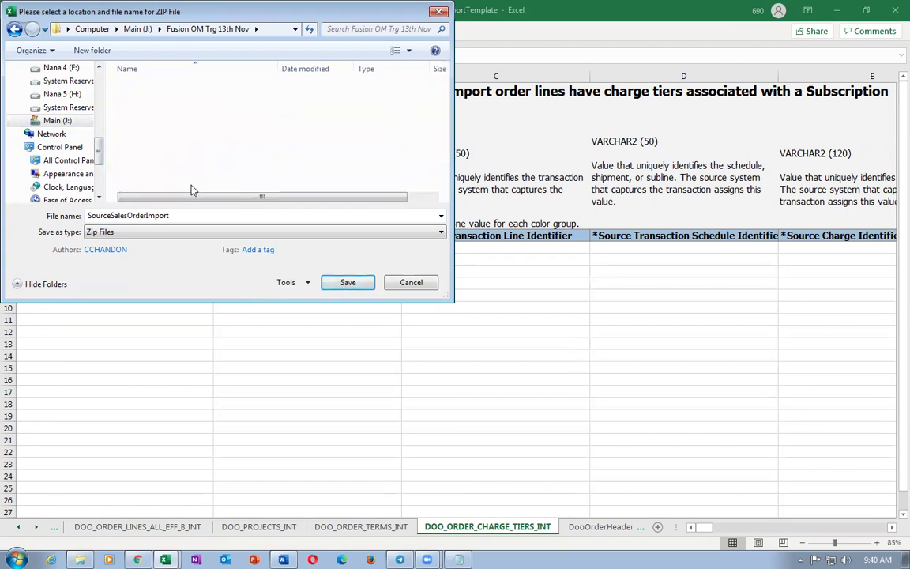
- Name the ZIP file Import_2 and save it in the Sales_Order_Import folder
double_click(136, 213)
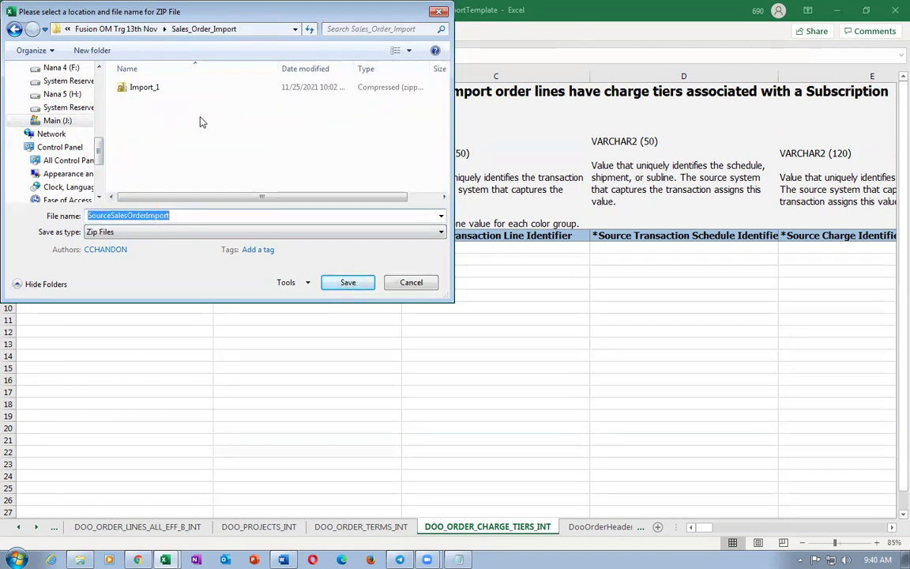
text(Import_2)
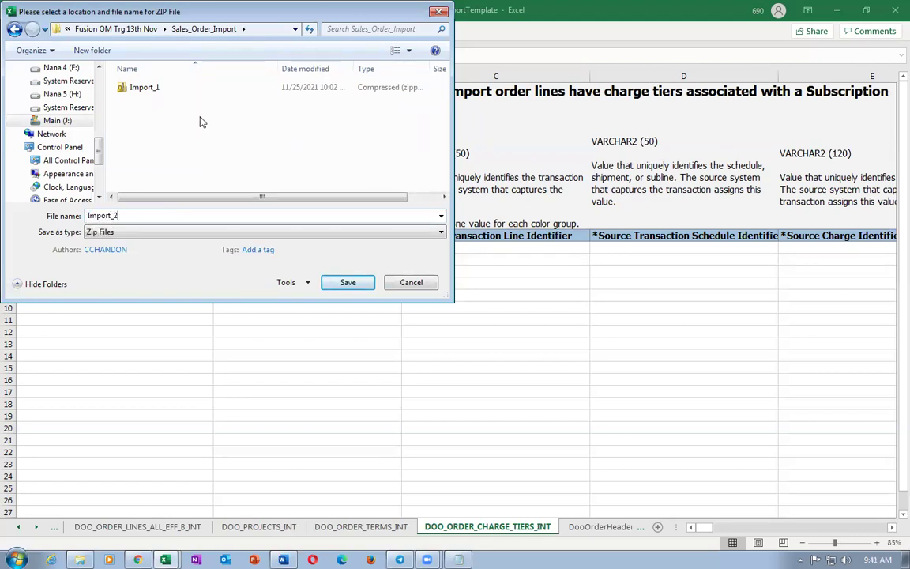
click(332, 282)
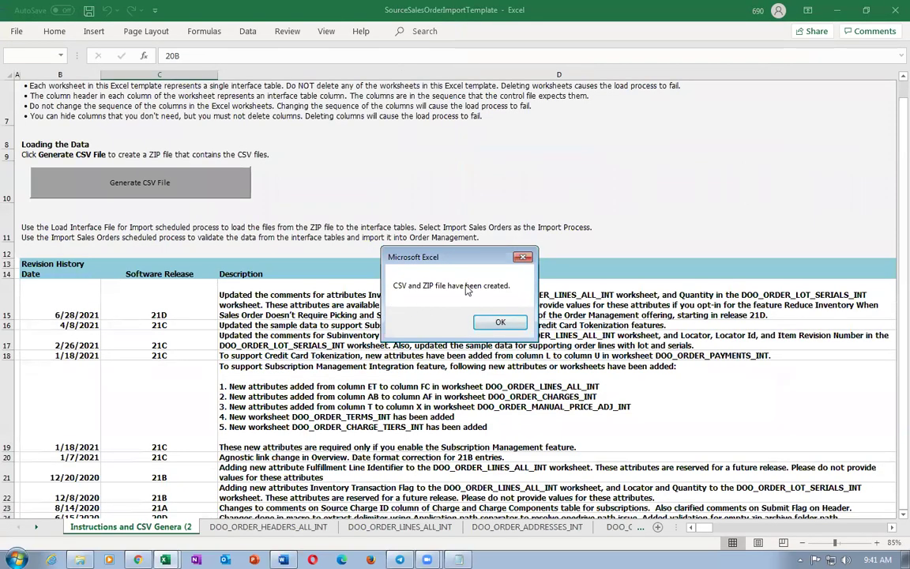
- Dismiss the file-creation notice and close the SourceSalesOrderImportTemplate workbook without saving its changes
click(500, 324)
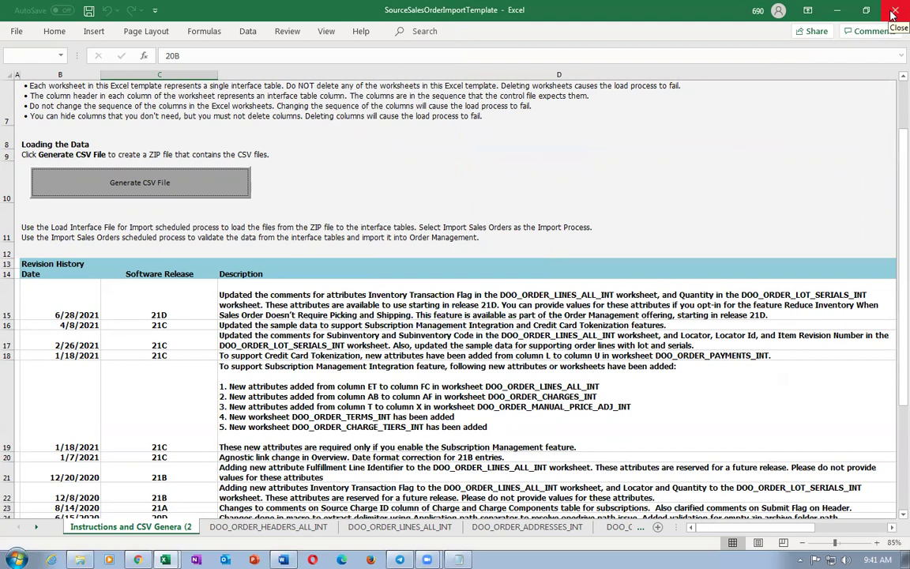
click(895, 14)
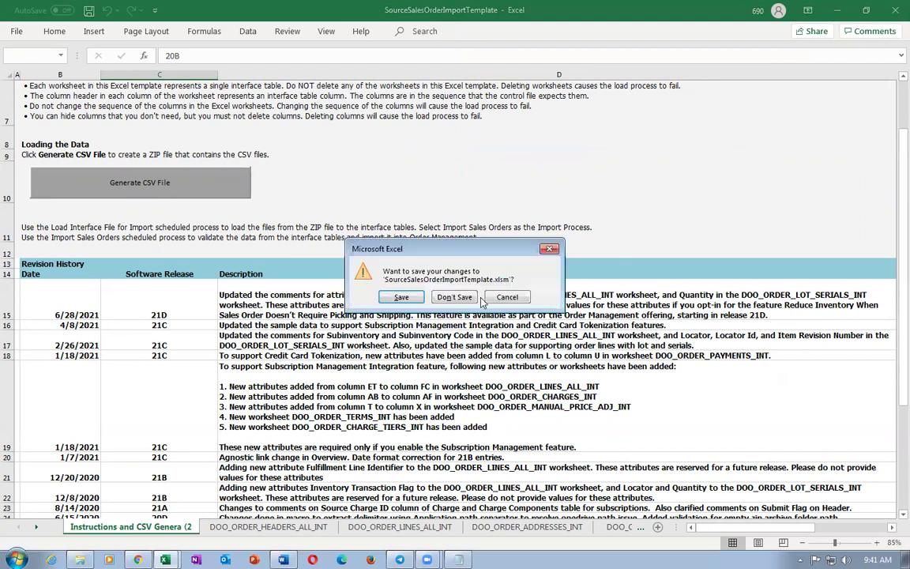
click(455, 298)
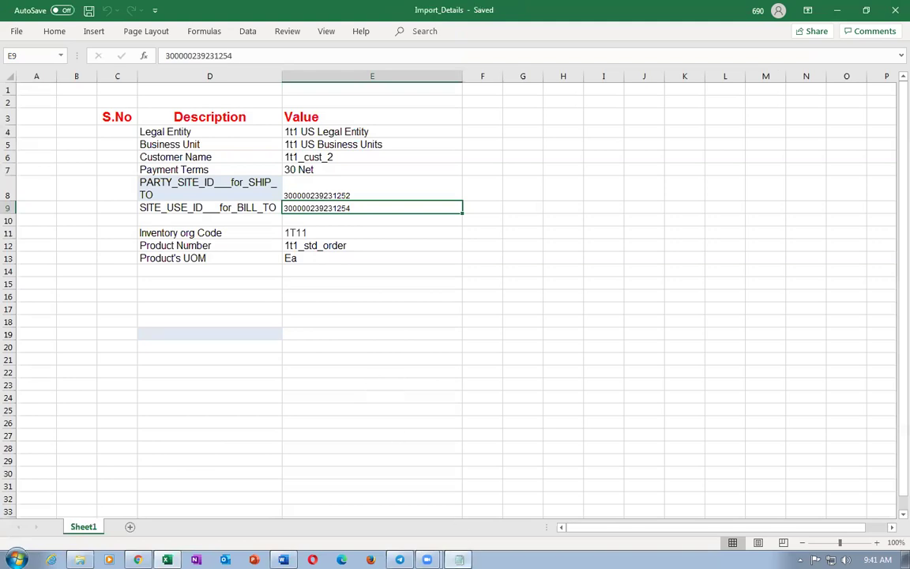
click(458, 560)
drag(248, 311, 286, 315)
click(168, 343)
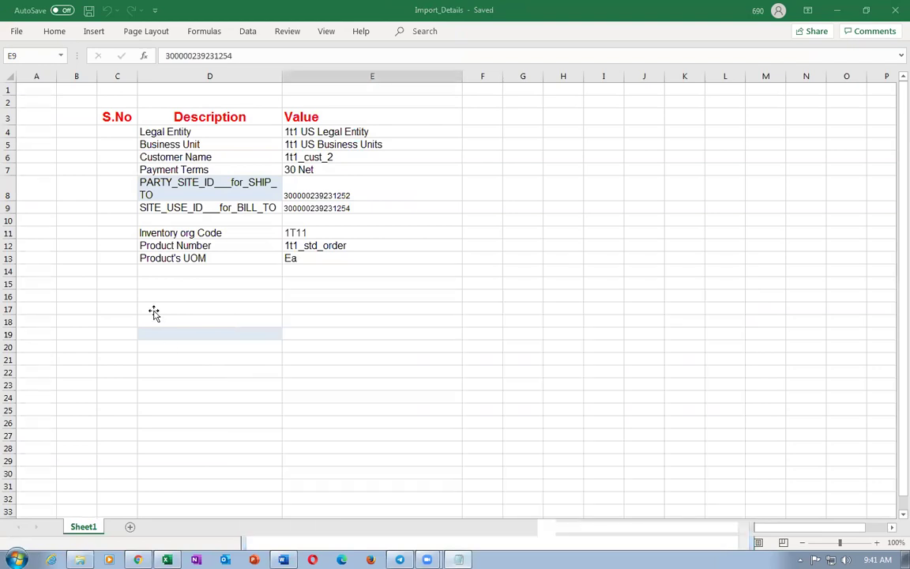
key(ctrl+v)
click(182, 294)
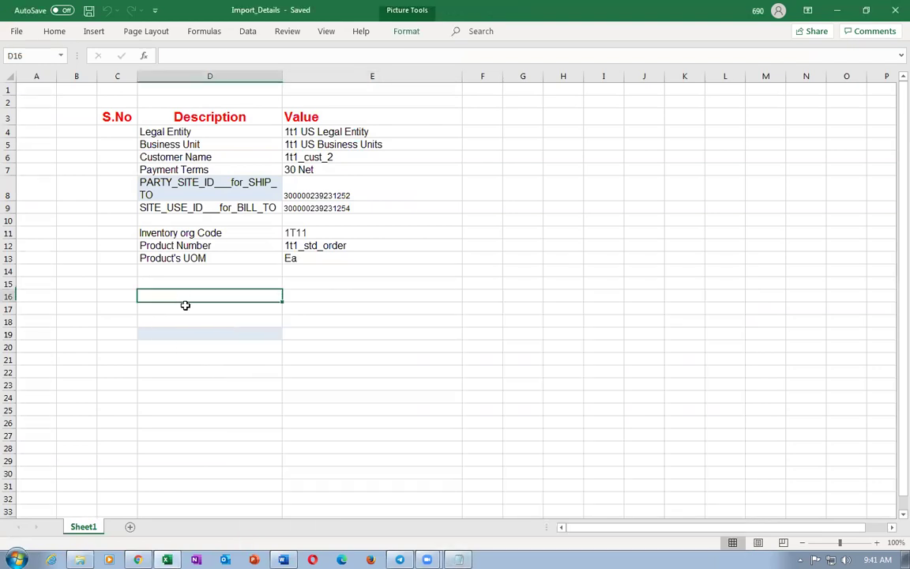
- Switch to the Oracle Applications page in Chrome and open Scheduled Processes from the Tools apps
click(137, 559)
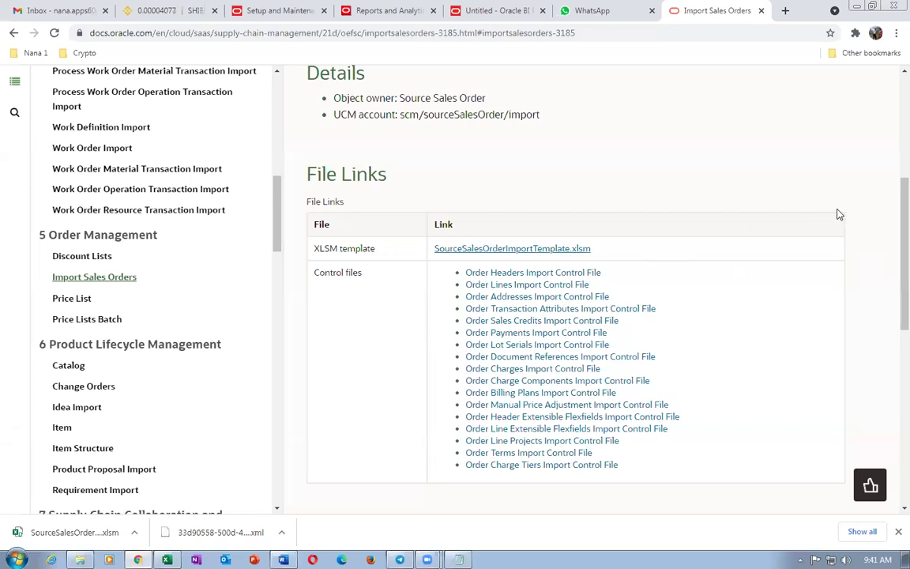
drag(891, 255, 891, 54)
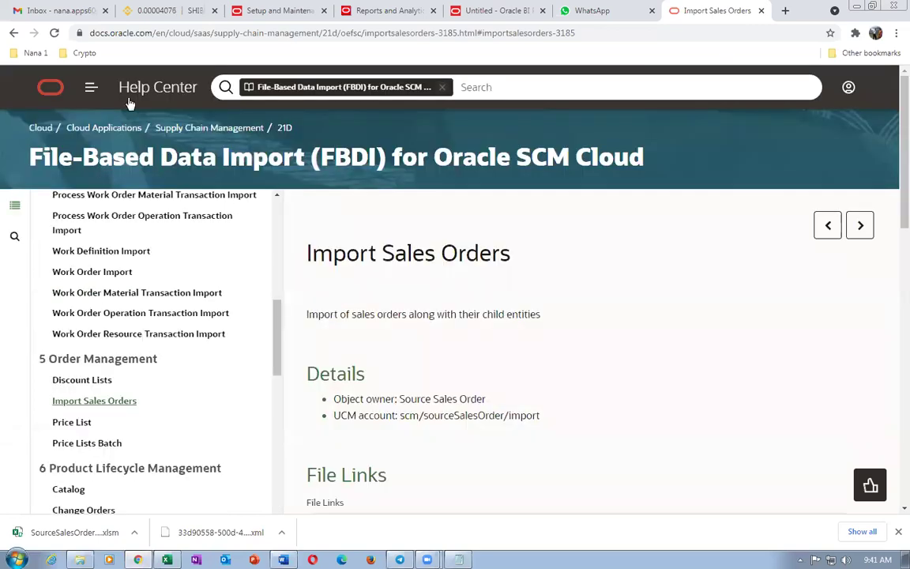
click(279, 12)
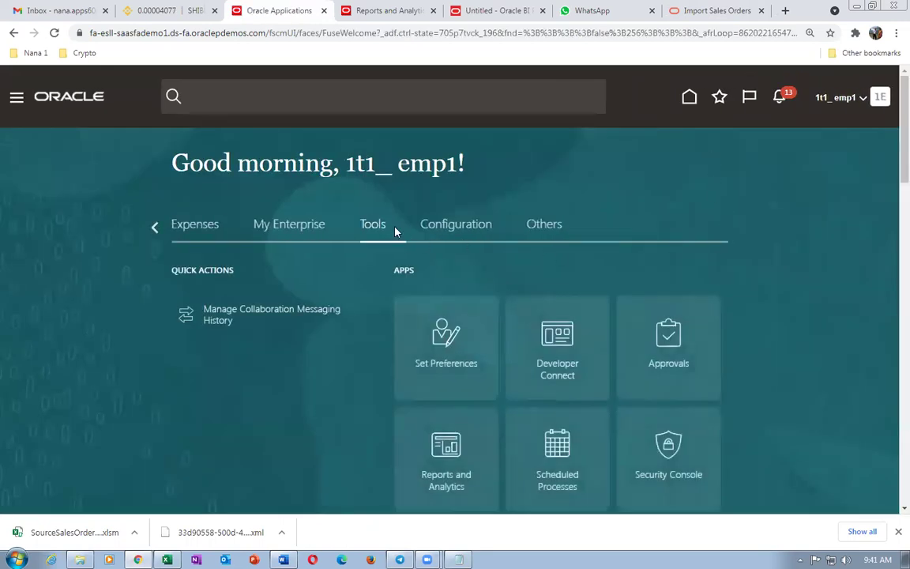
scroll(600, 356, down, 2)
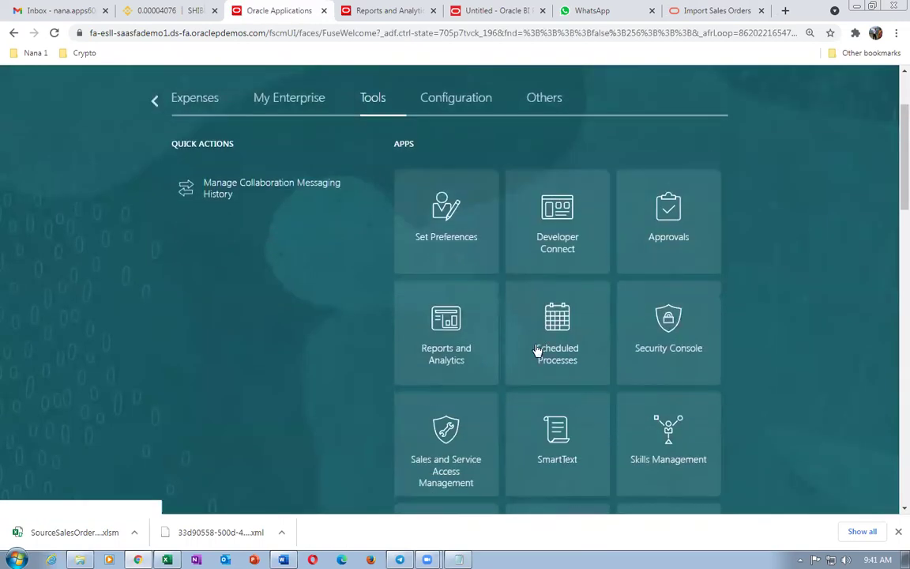
click(559, 358)
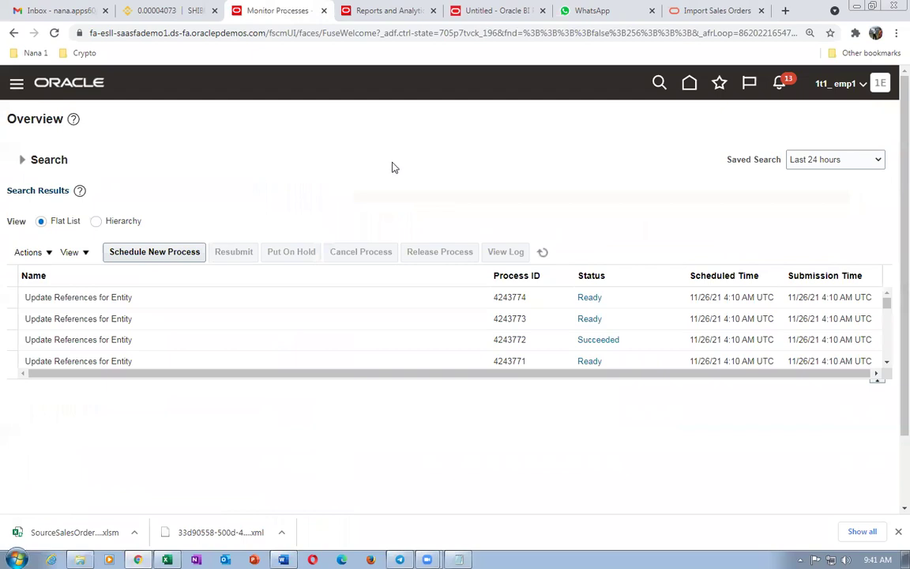
- Schedule a new process of type Job named Load Interface File for Import and open its process details
click(156, 253)
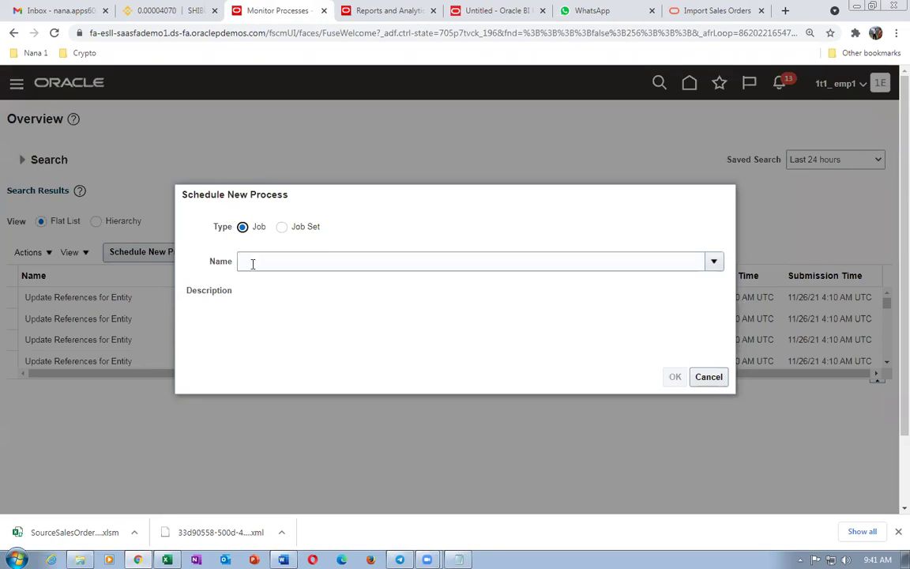
click(252, 262)
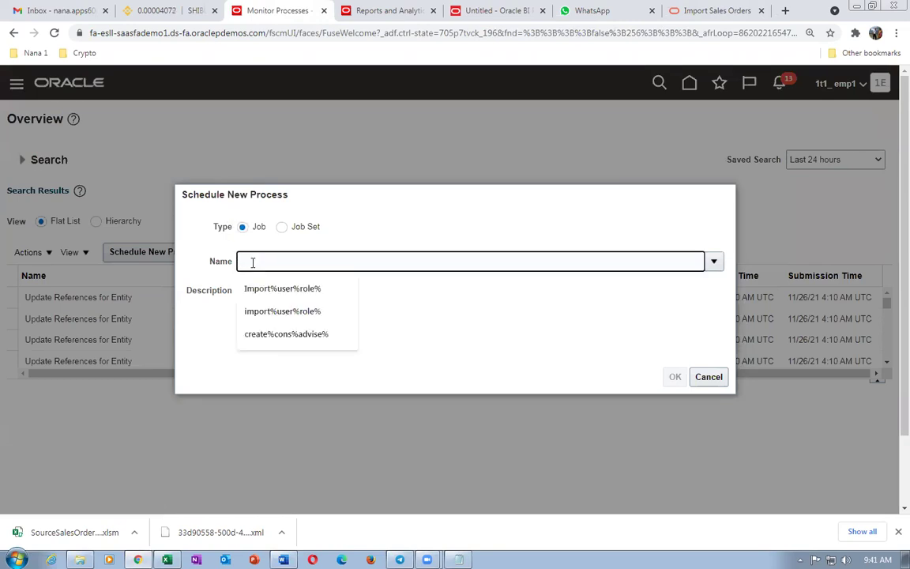
text(Load Int)
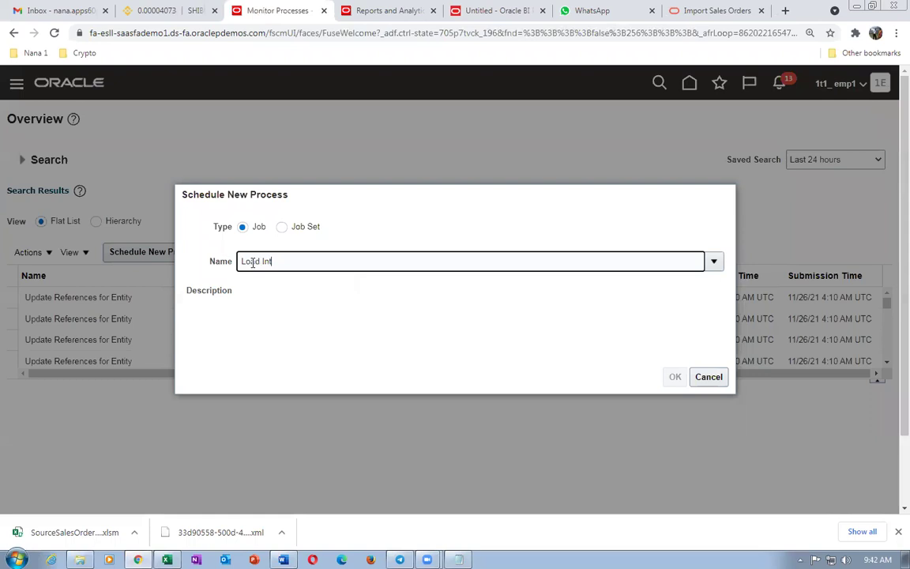
key(Tab)
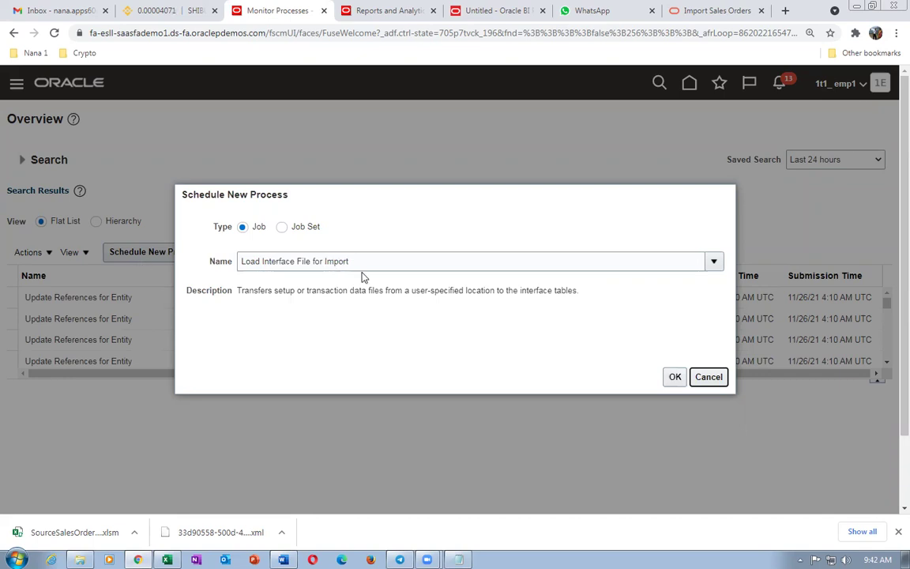
click(674, 377)
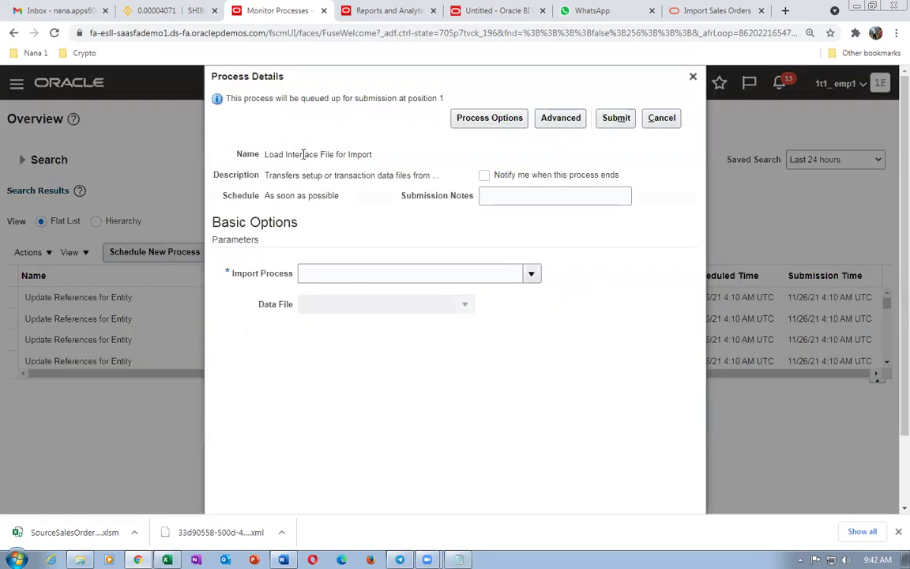
- Search the import processes for "Import Sales" and set the Import Process parameter to Import Sales Orders
click(532, 274)
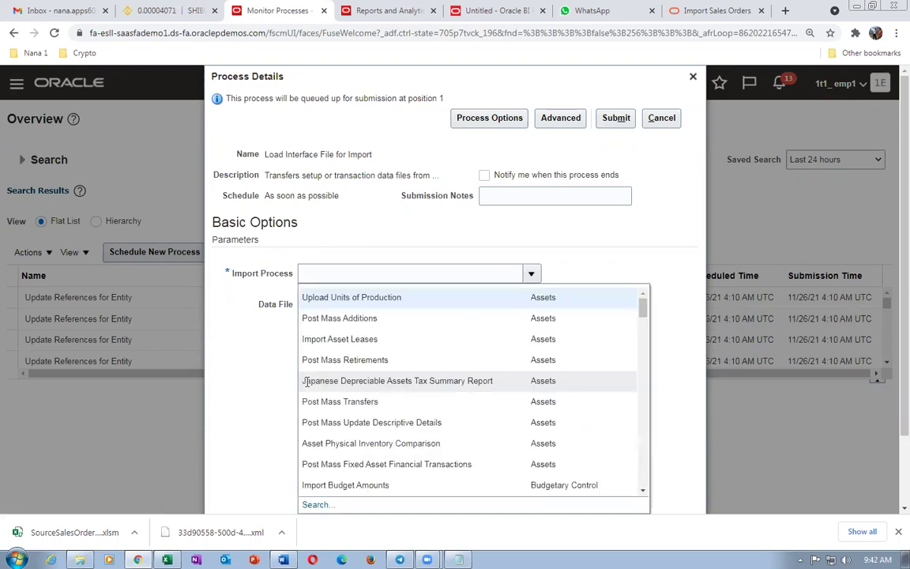
scroll(891, 322, down, 2)
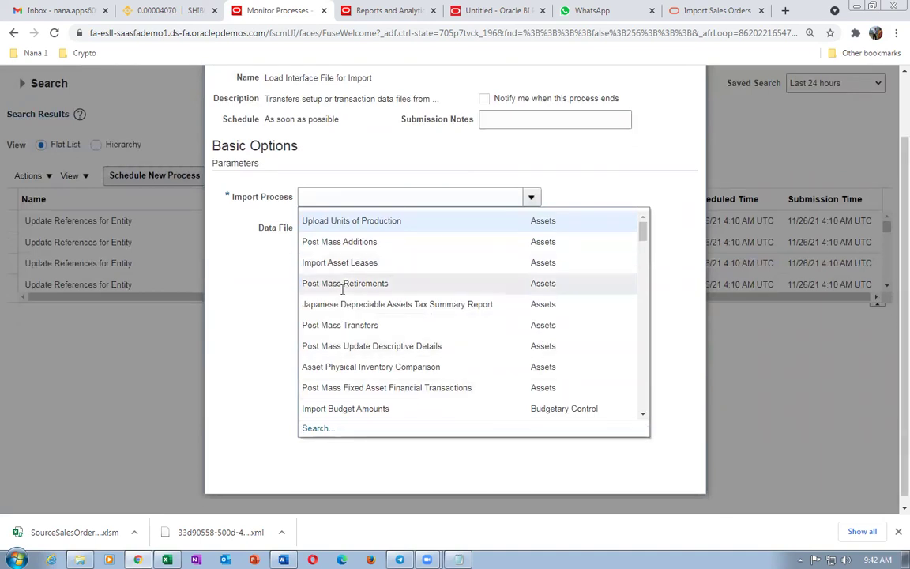
click(308, 431)
click(390, 275)
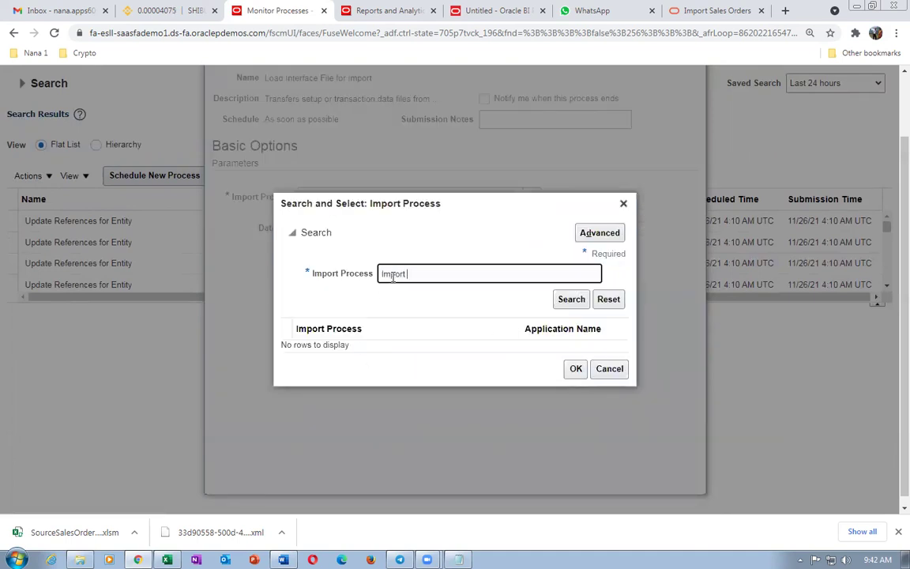
text(Import Sales)
key(BackSpace)
key(BackSpace)
key(BackSpace)
key(BackSpace)
key(BackSpace)
text(sales)
click(577, 305)
drag(414, 276, 407, 275)
text(S)
click(579, 300)
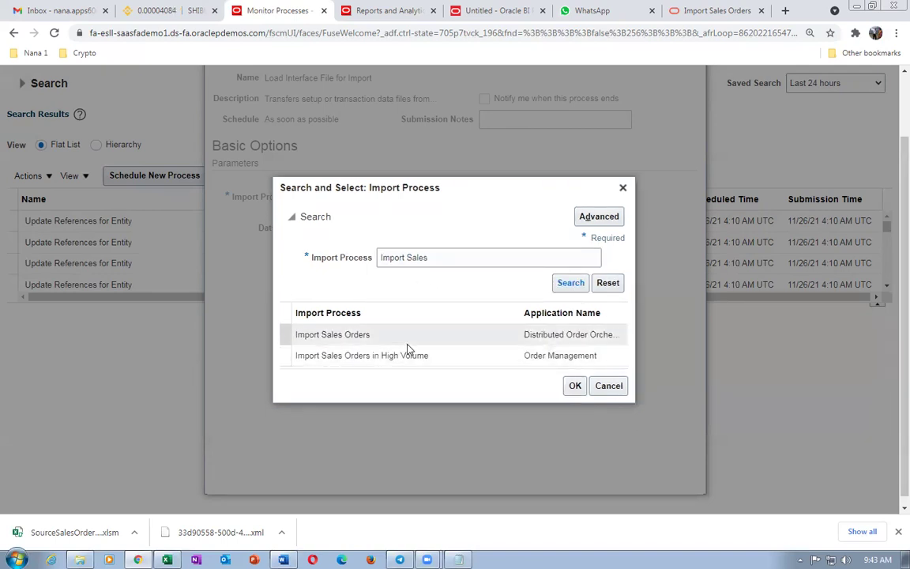
click(407, 345)
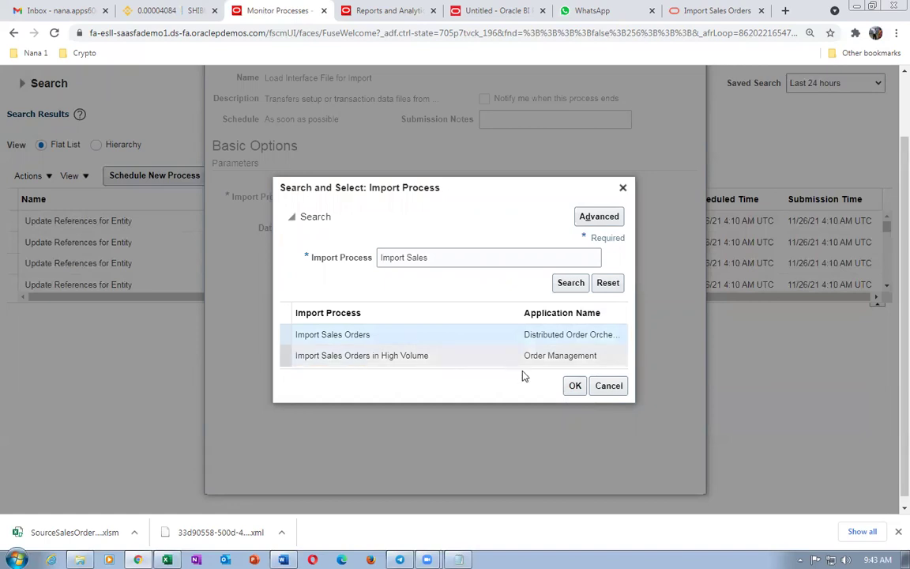
click(576, 388)
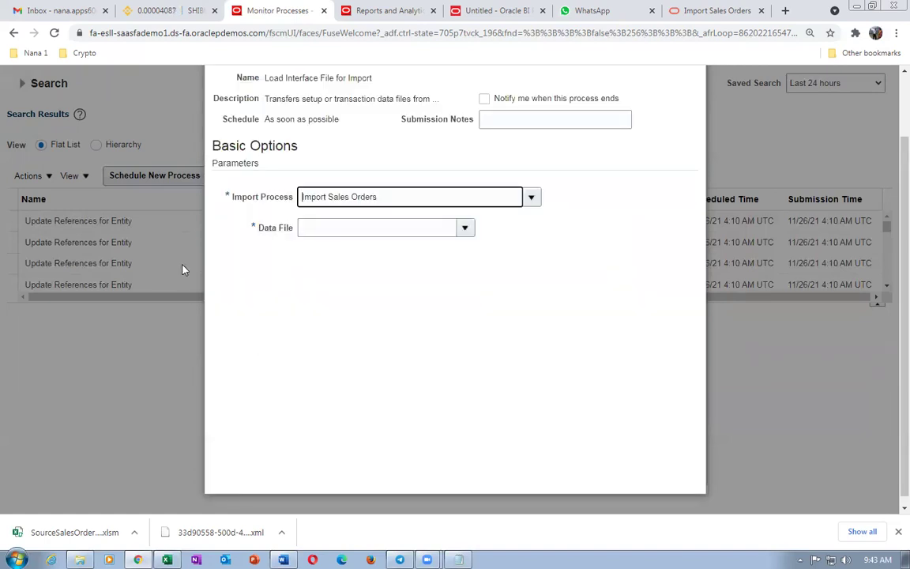
- Upload the Import_2 ZIP file from the Sales_Order_Import folder as the process's Data File
click(465, 234)
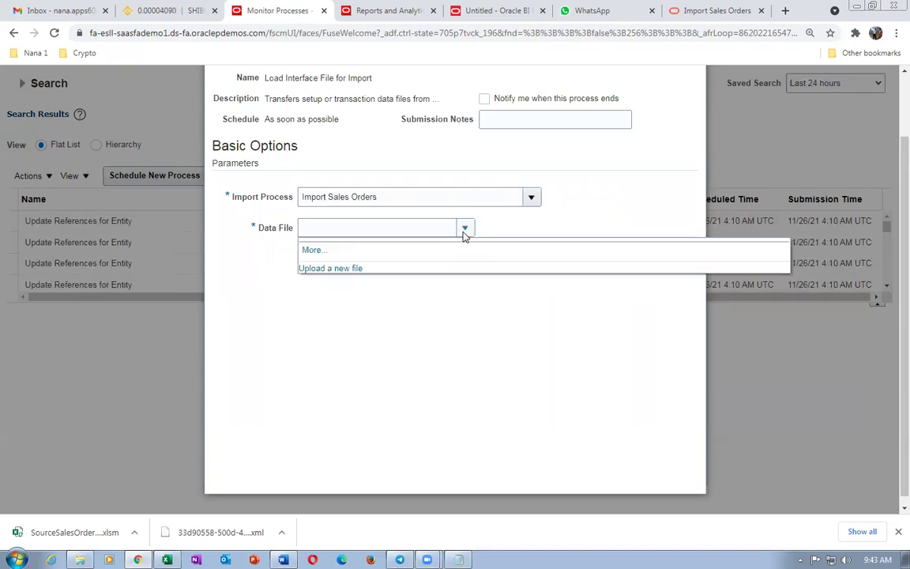
click(327, 268)
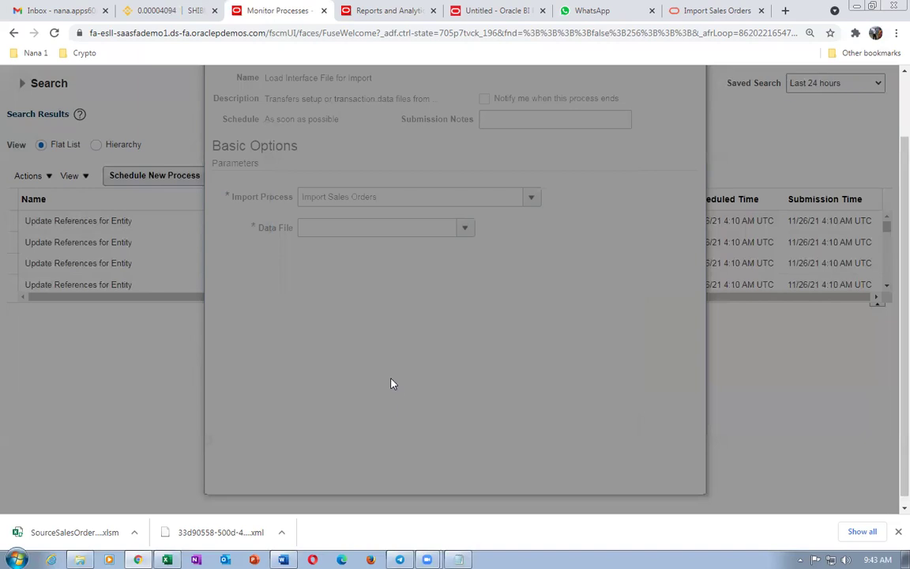
click(394, 285)
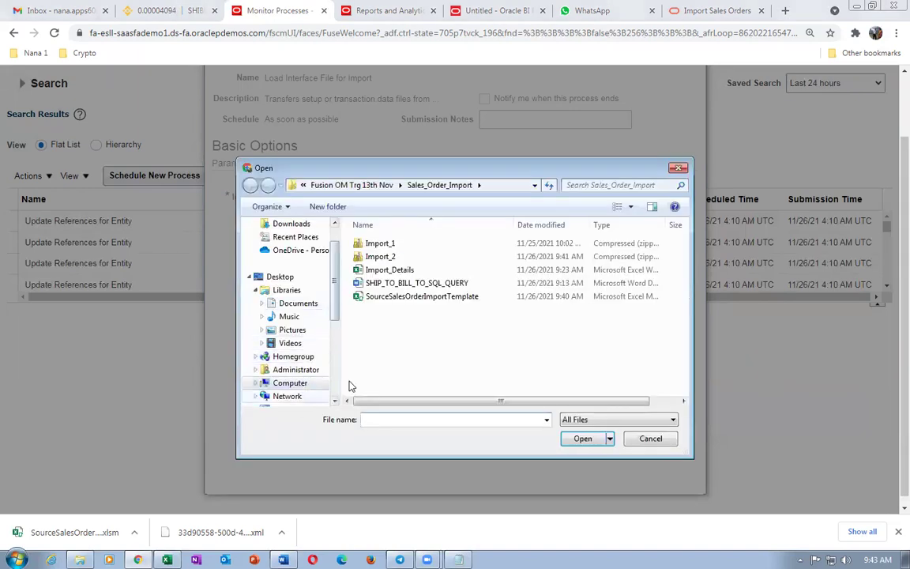
click(379, 257)
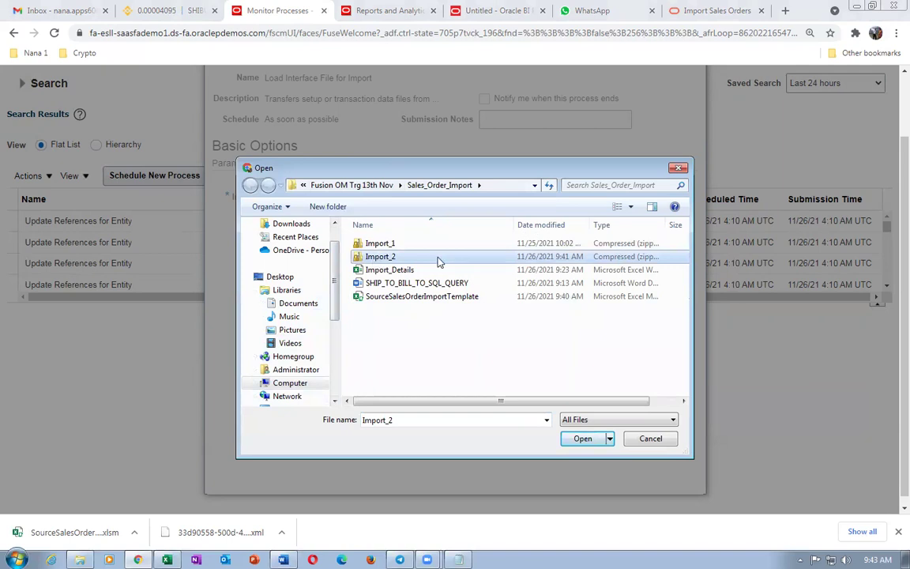
click(583, 439)
click(478, 312)
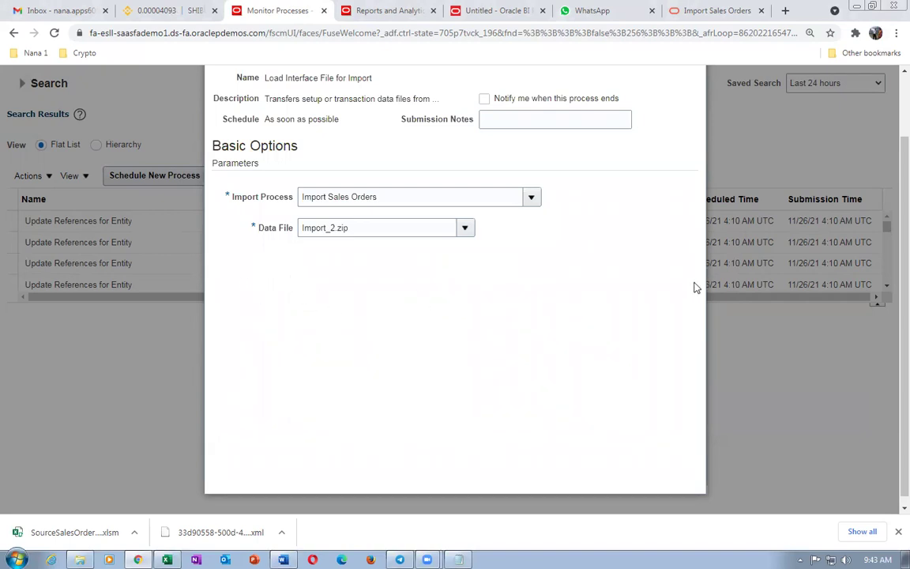
- Review the process name and submit the Load Interface File for Import process, acknowledging the confirmation
scroll(693, 284, up, 2)
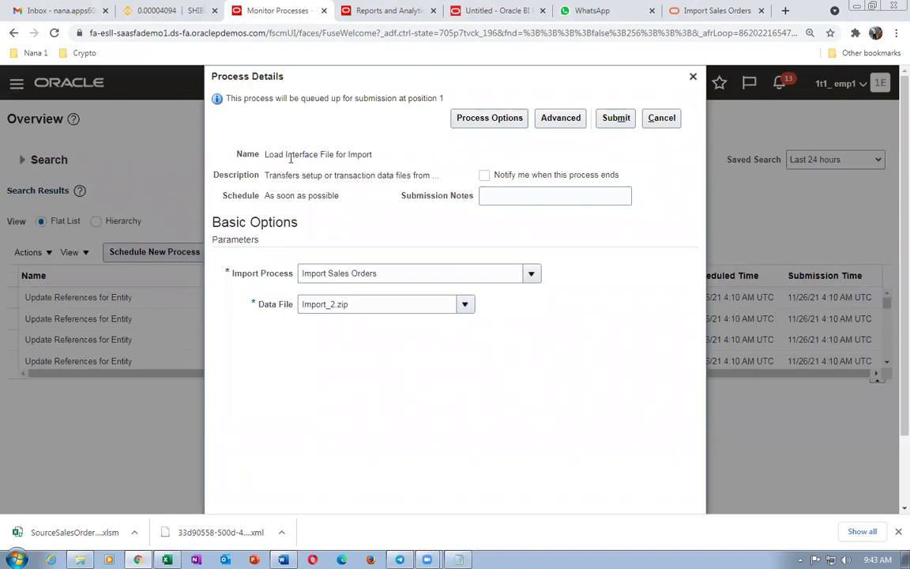
drag(279, 154, 368, 156)
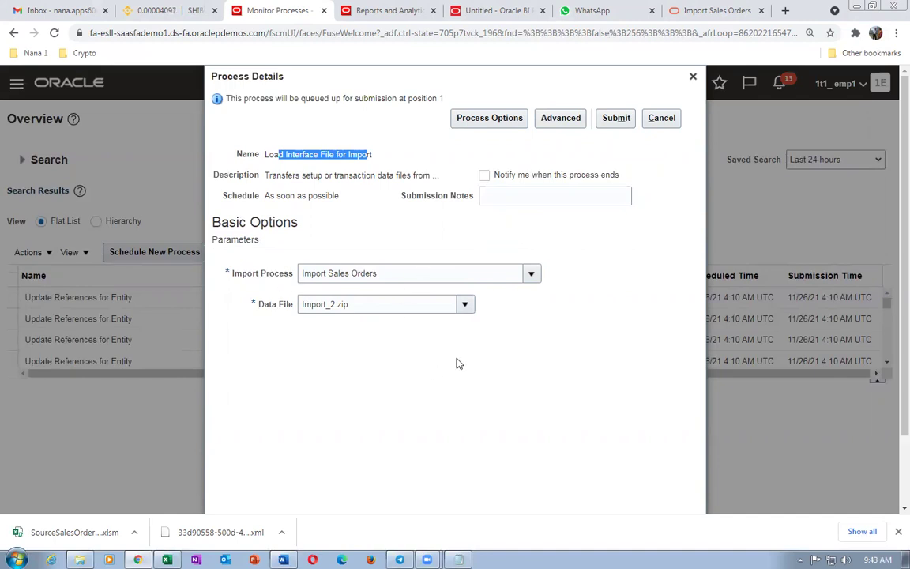
click(685, 173)
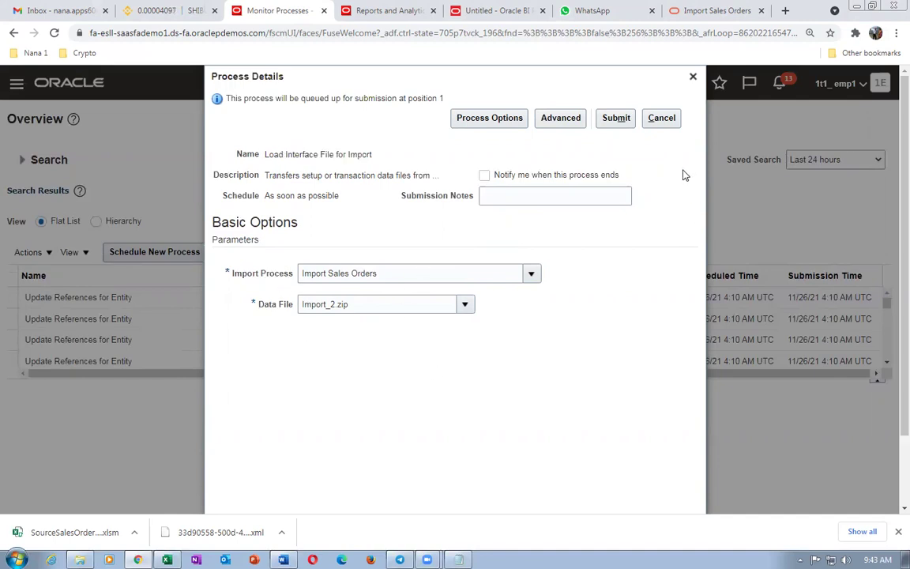
click(615, 119)
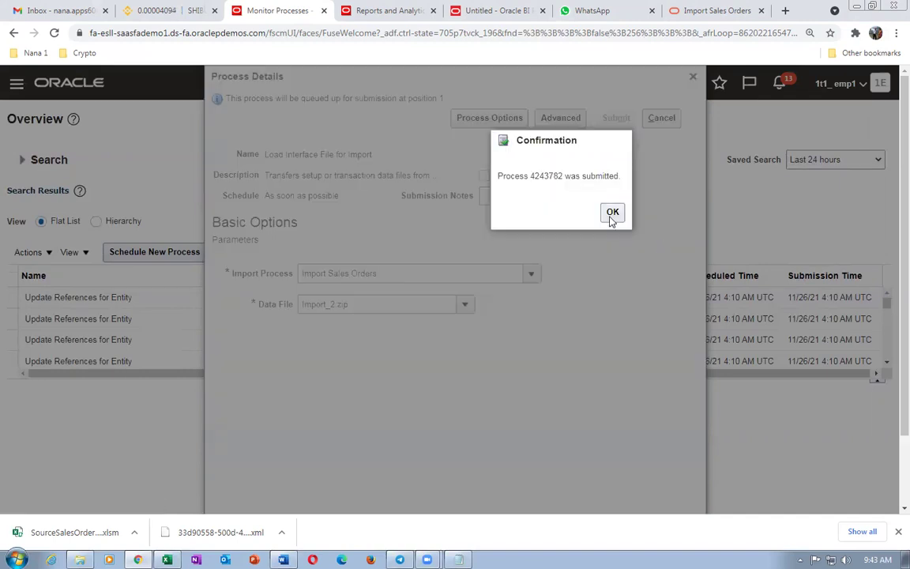
click(610, 213)
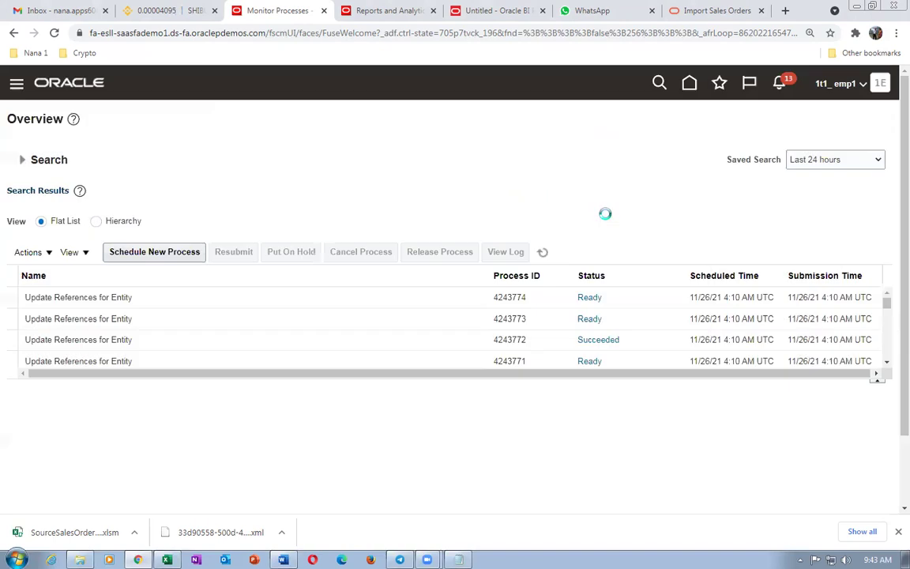
- Refresh the process list and check the status of the Load Interface File for Import process and its Load File to Interface jobs
click(544, 252)
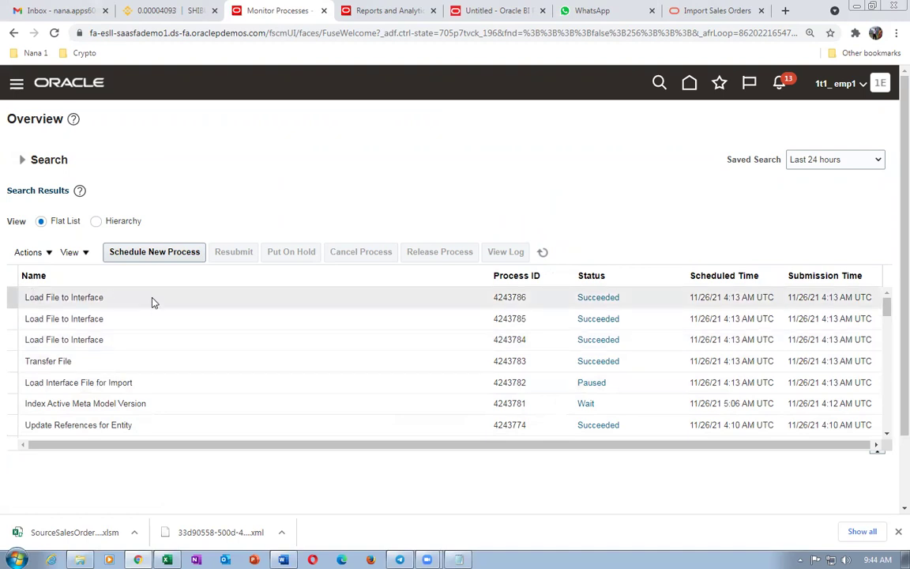
click(543, 252)
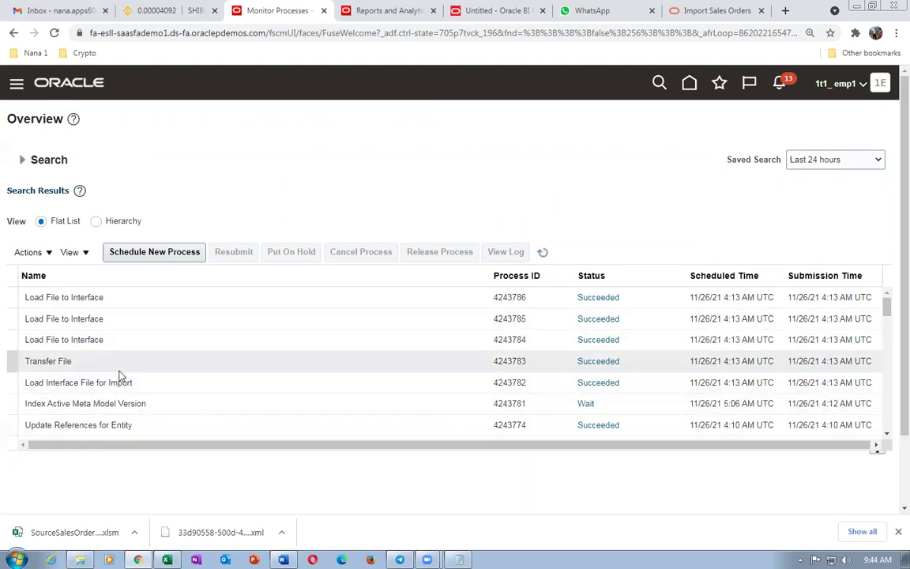
click(140, 318)
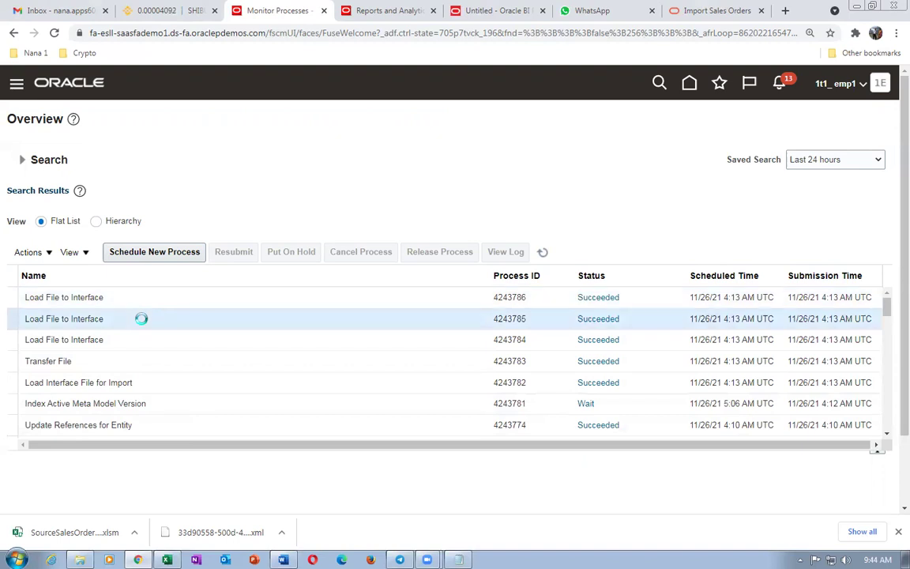
click(133, 339)
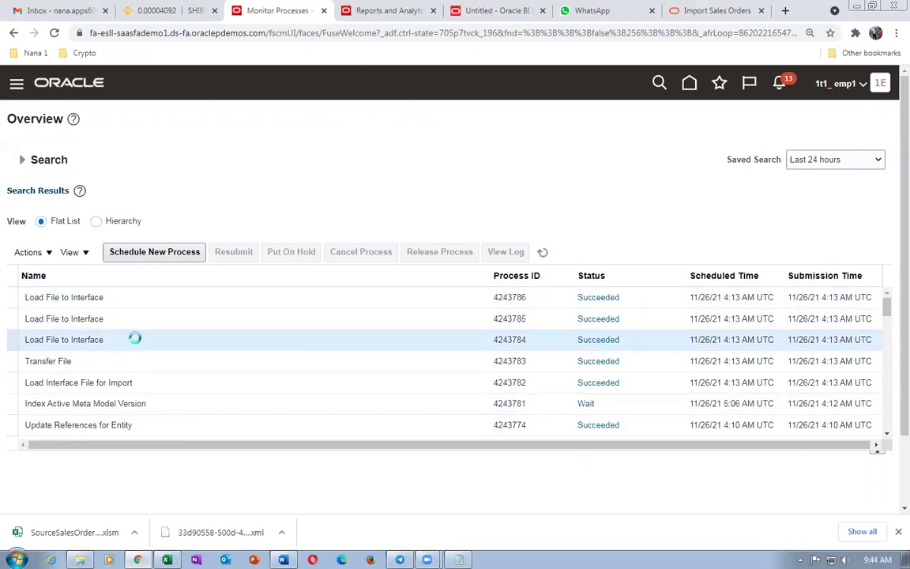
- Start scheduling a new process and search the job names for "Import Sales"
click(148, 300)
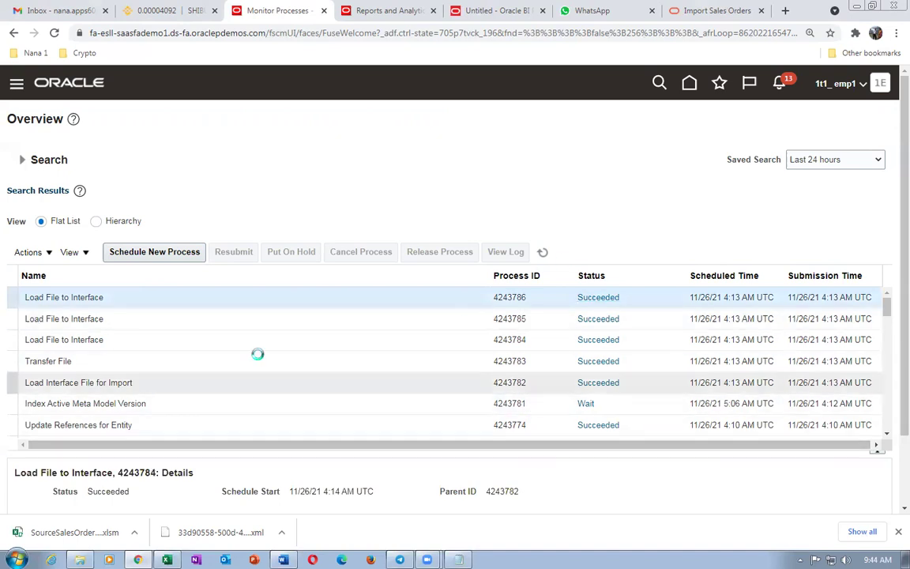
click(163, 255)
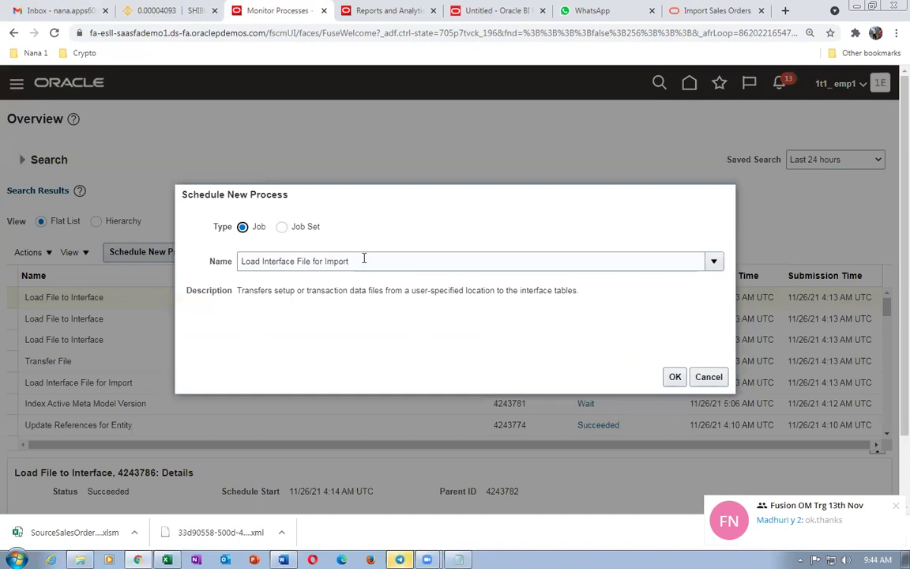
drag(363, 260, 116, 237)
key(BackSpace)
text(Impoe)
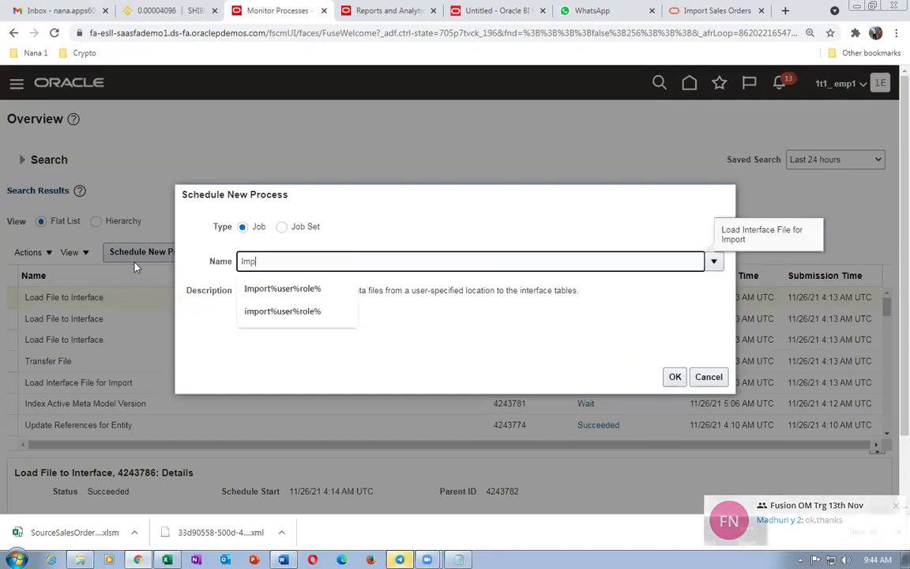
key(BackSpace)
key(BackSpace)
text(ort Sal)
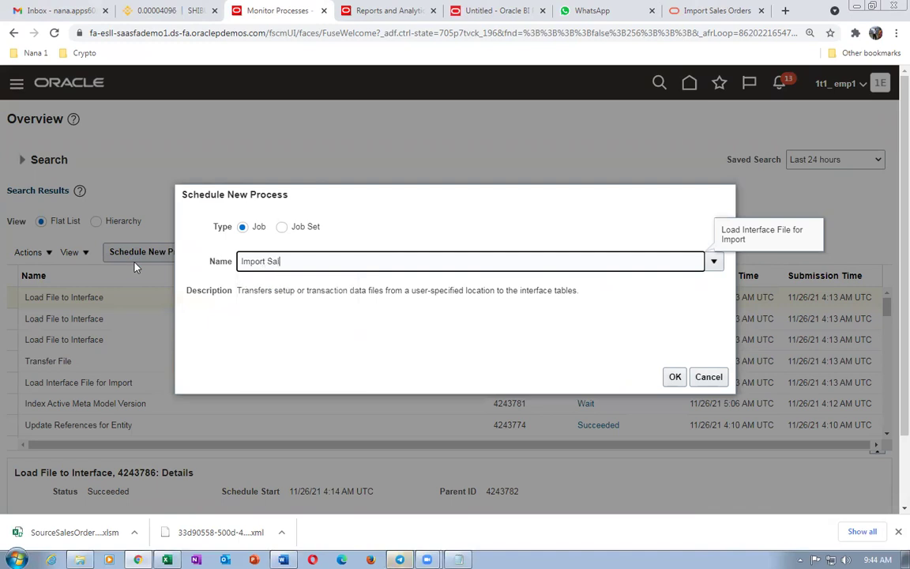
text(es)
key(Tab)
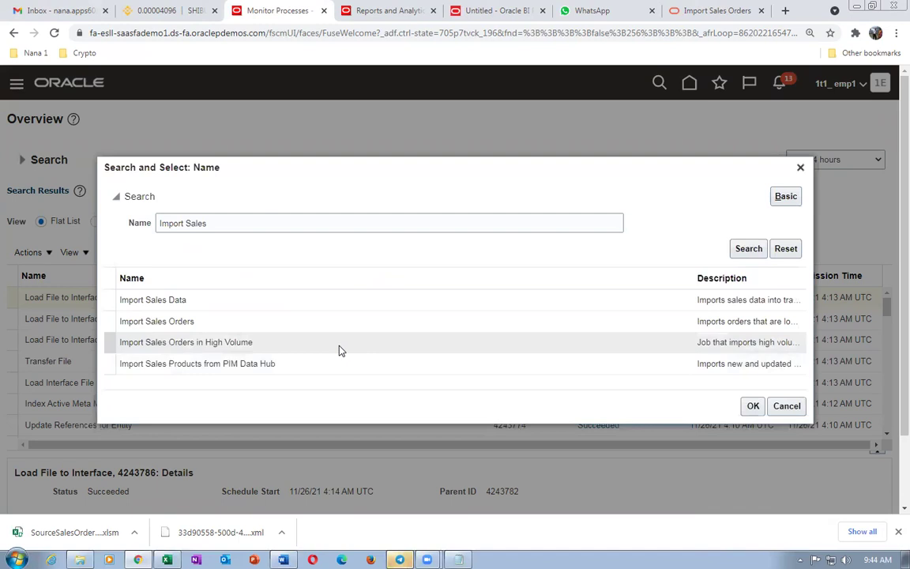
- Choose the Import Sales Orders job from the results and open its process details
click(232, 327)
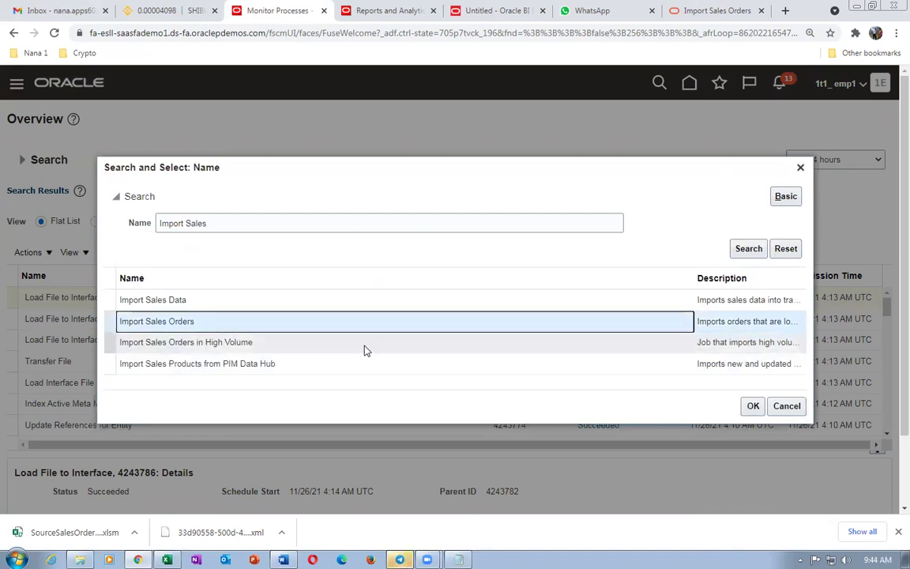
click(749, 408)
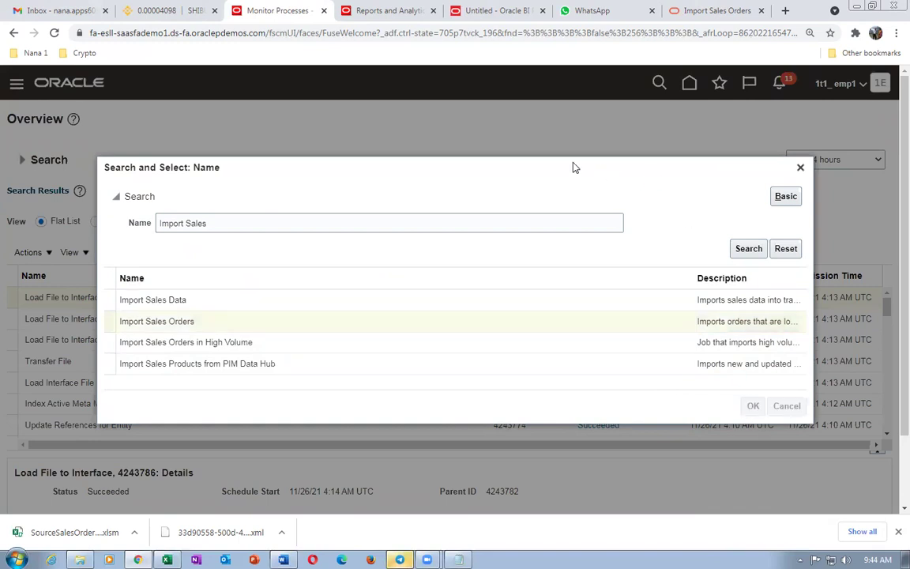
click(675, 378)
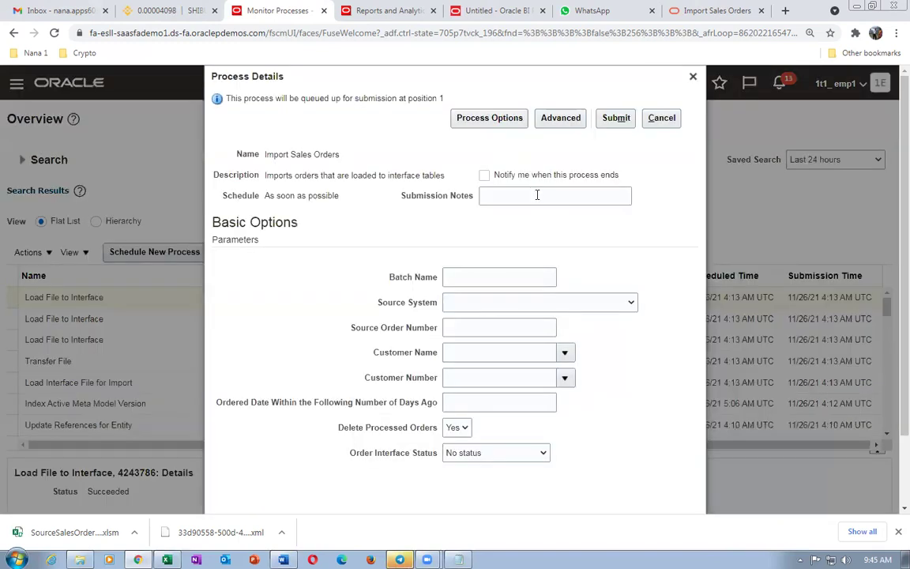
- Set the Source System parameter to Oracle Fusion Order Orchestration And Planning
click(517, 307)
click(508, 369)
click(482, 302)
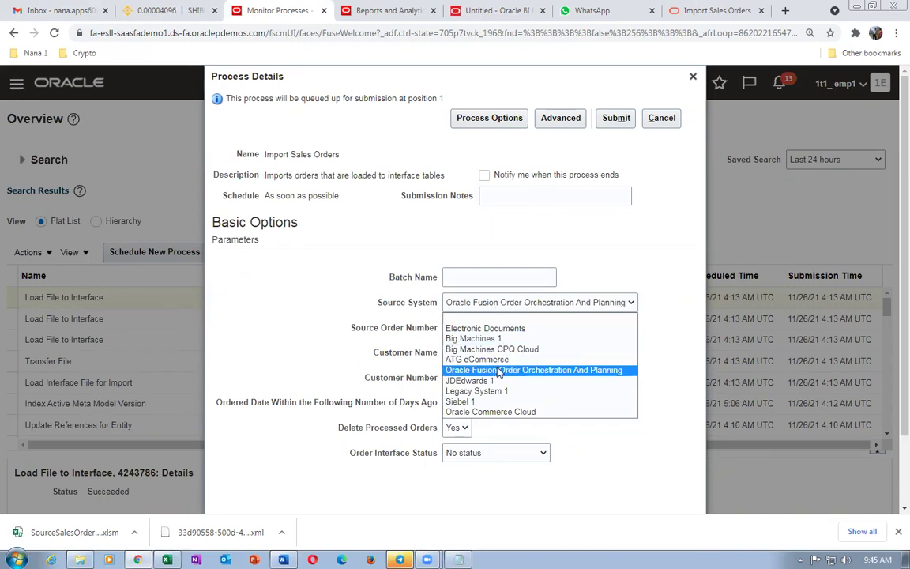
click(496, 371)
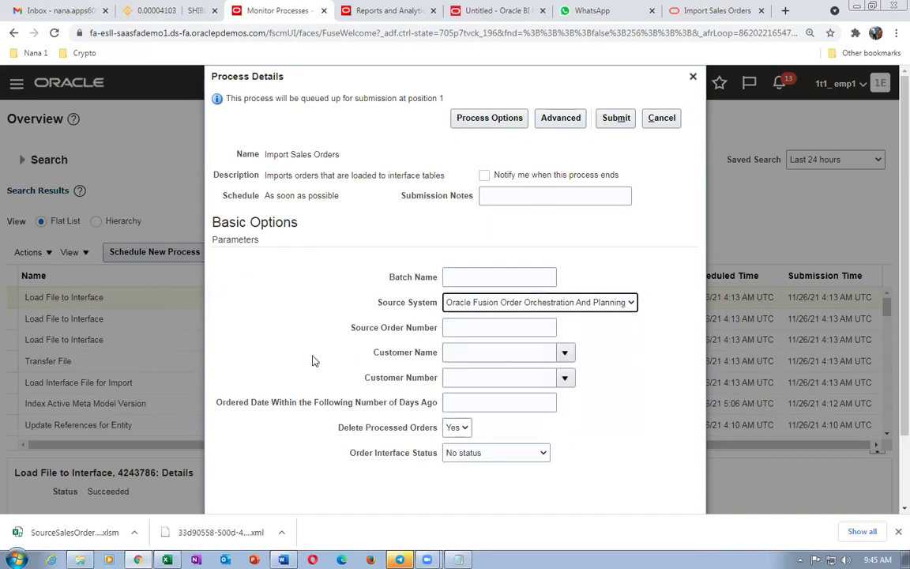
- Fill in Source Order Number with the order number kept in Notepad and set Order Interface Status to All statuses
click(462, 330)
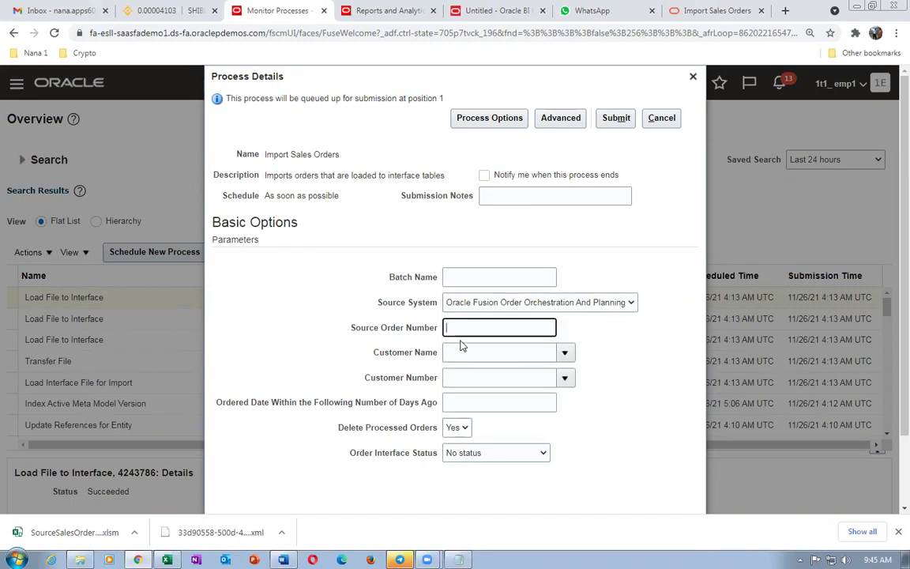
click(459, 560)
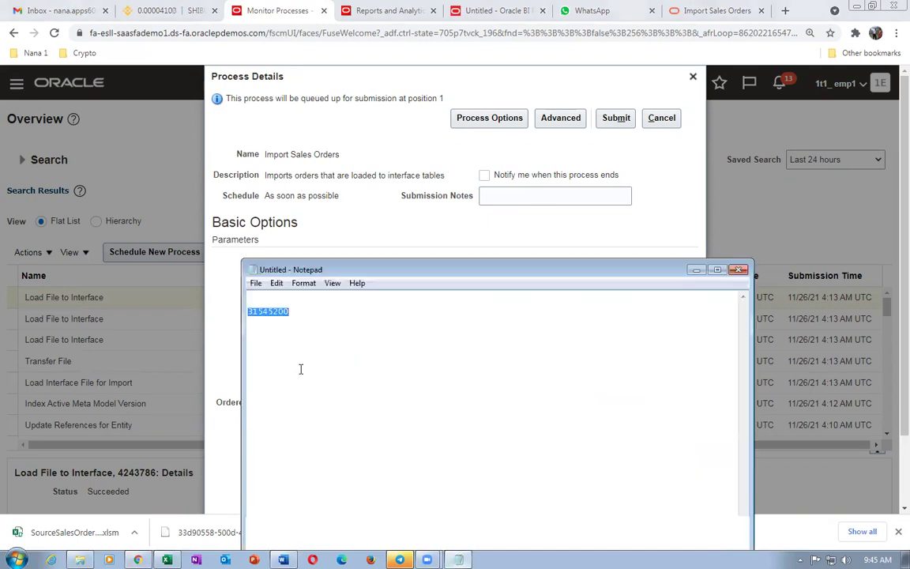
click(524, 229)
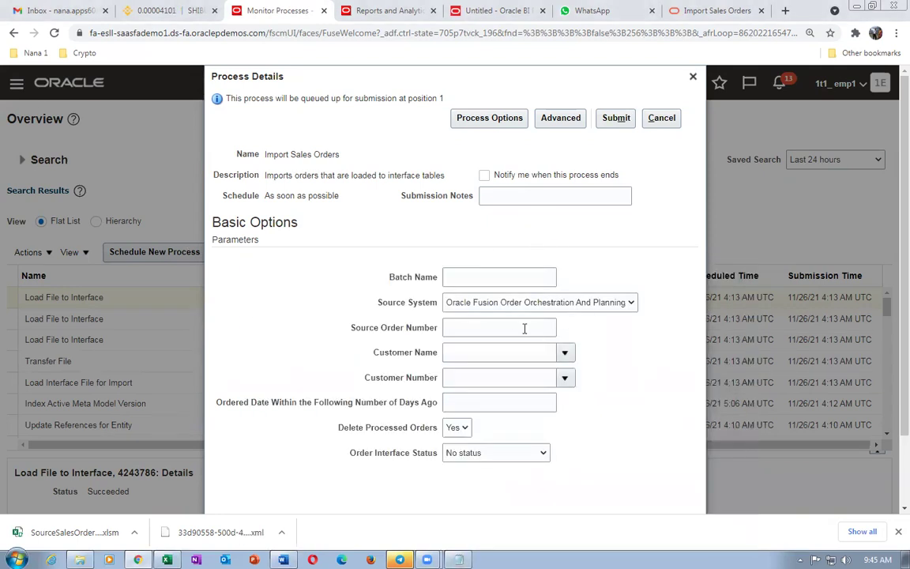
text(31545200)
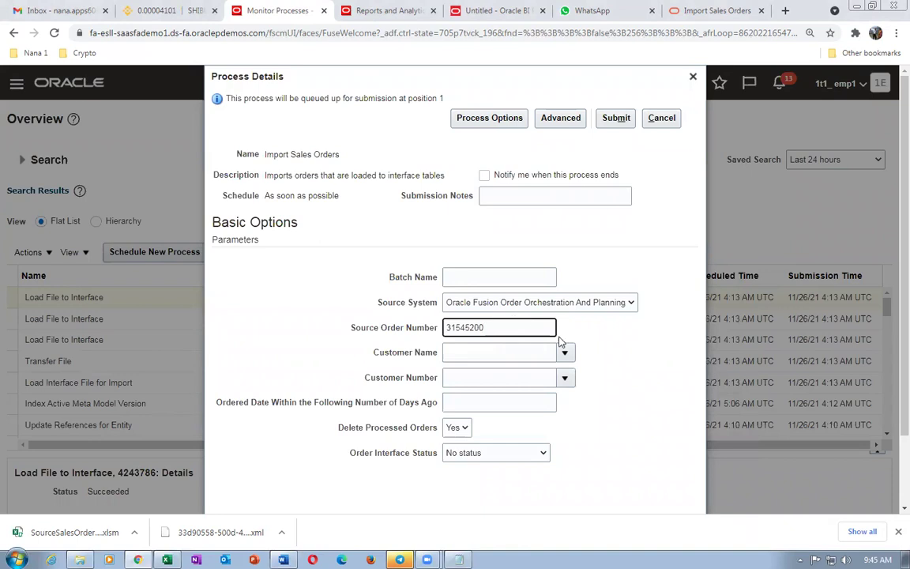
click(471, 456)
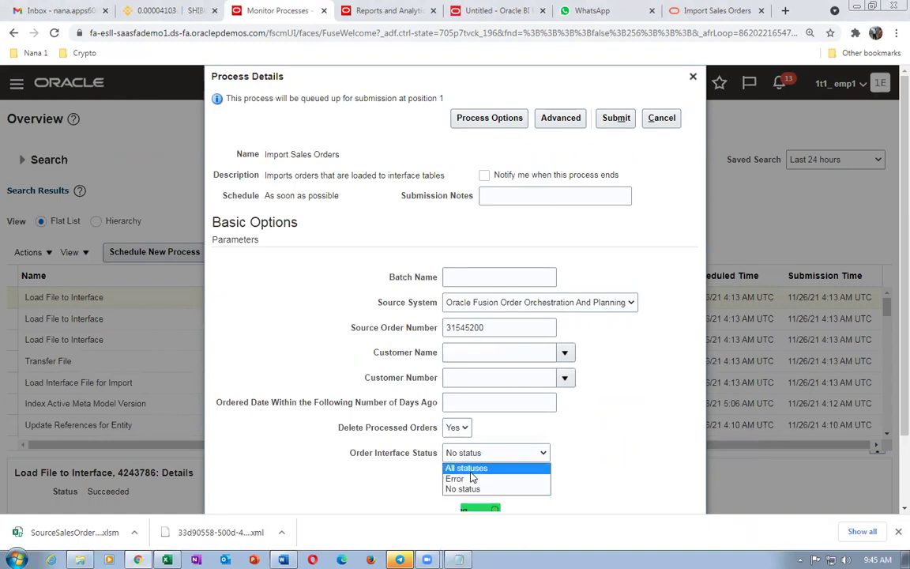
click(472, 468)
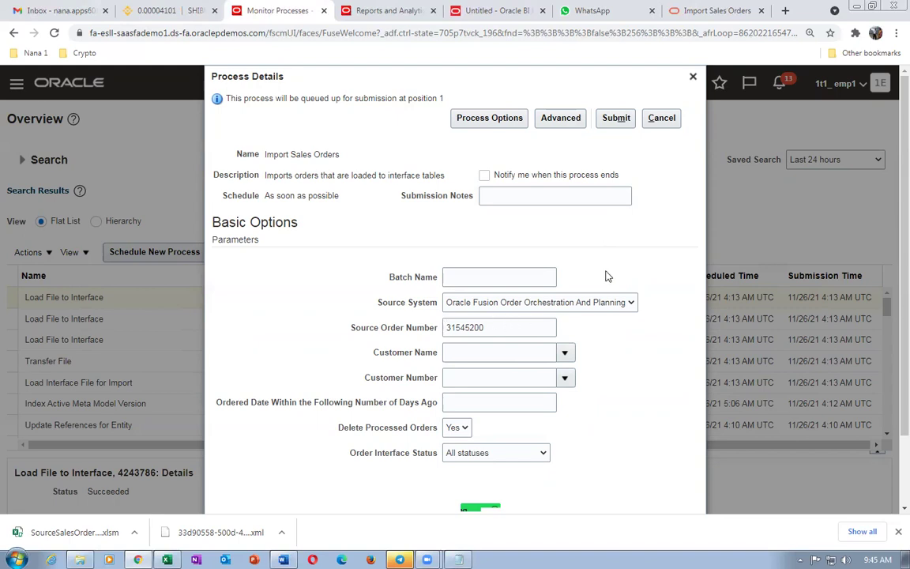
- Submit the Import Sales Orders process and refresh the process list until it and its subprocess finish
click(619, 120)
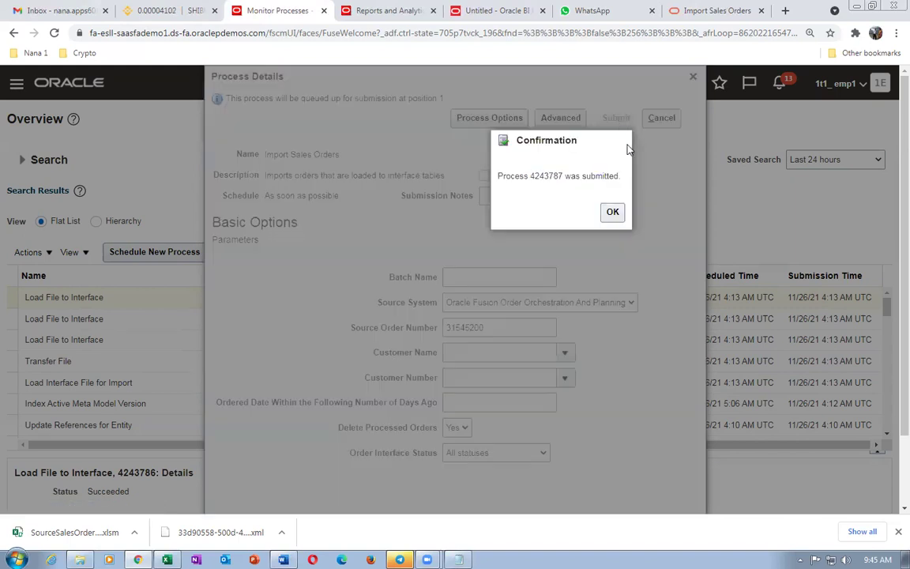
click(613, 214)
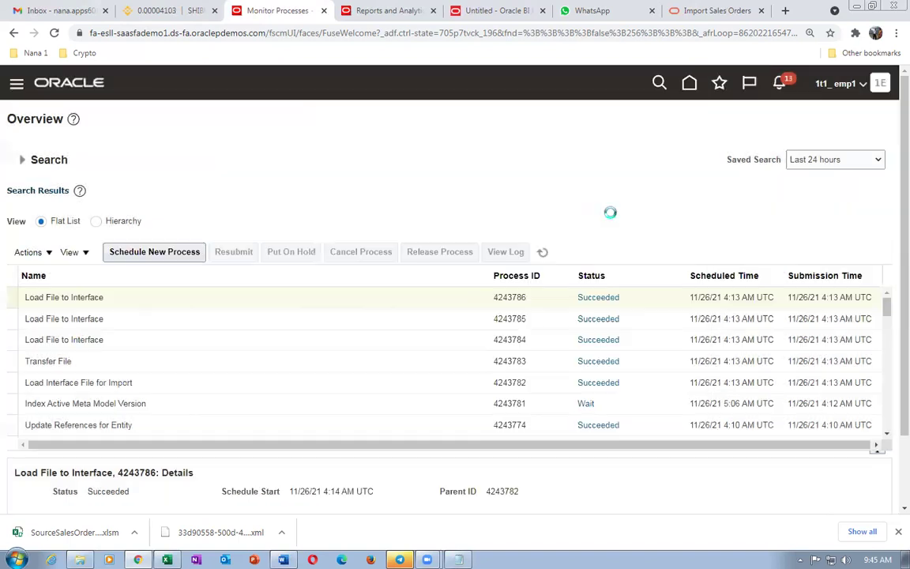
click(542, 254)
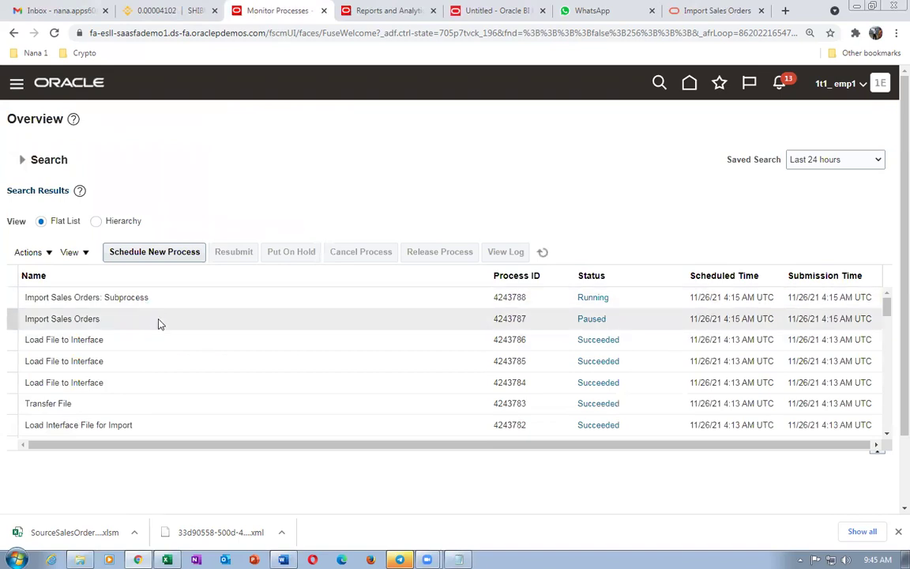
click(542, 253)
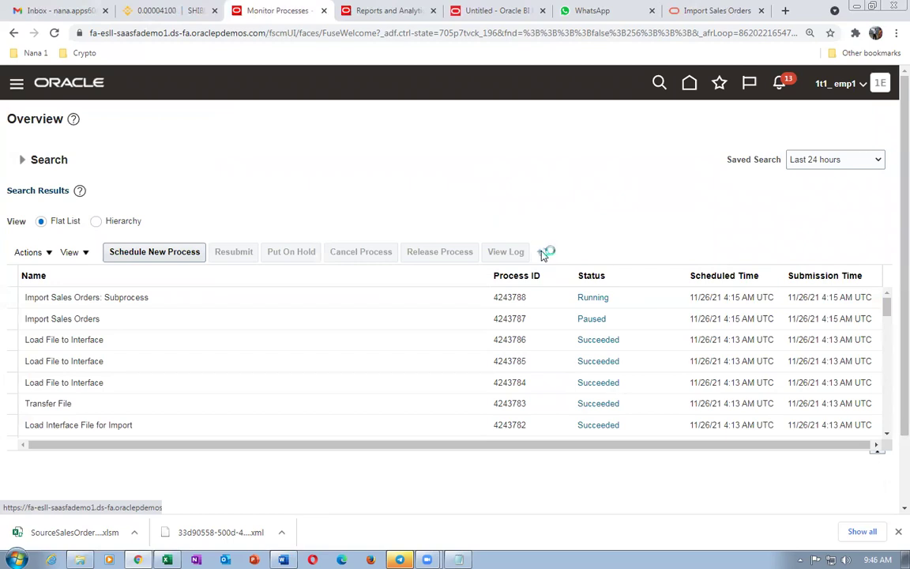
click(543, 254)
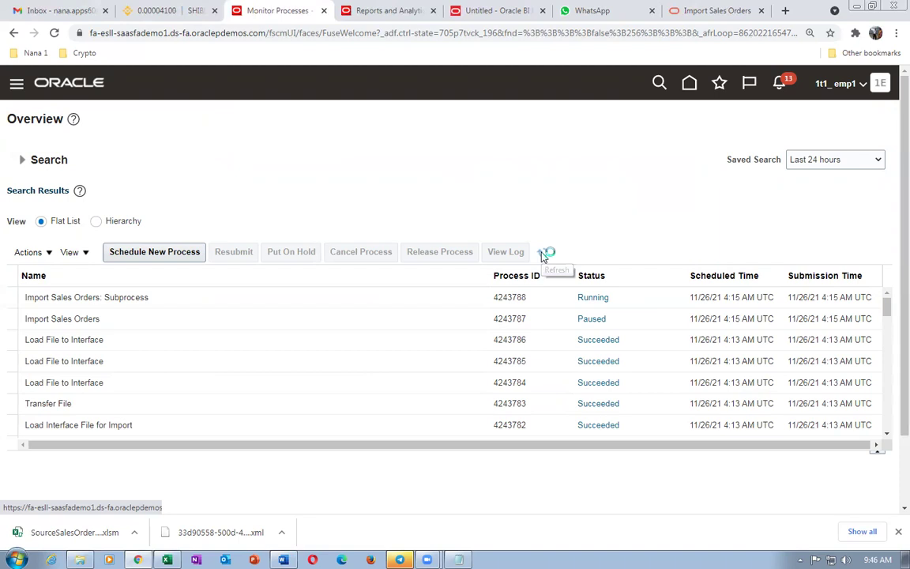
click(543, 253)
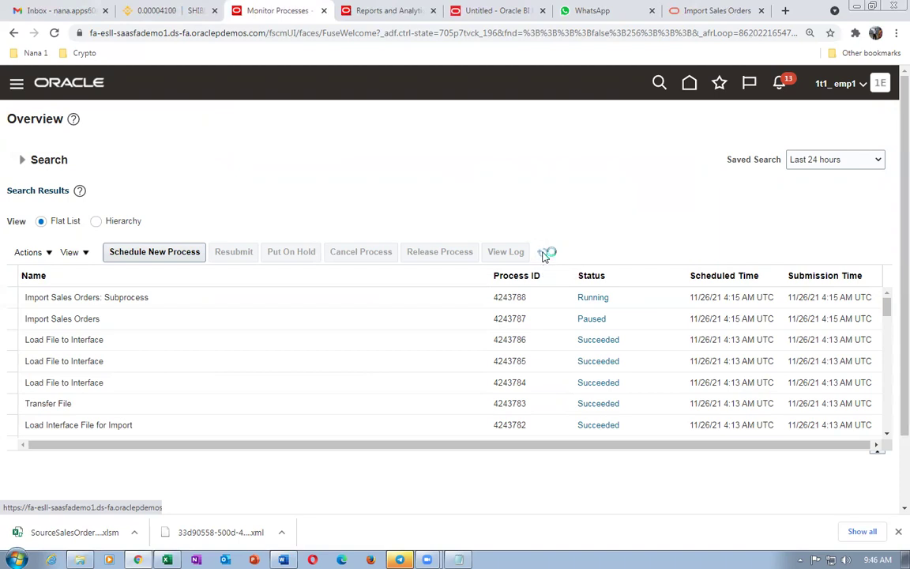
click(545, 253)
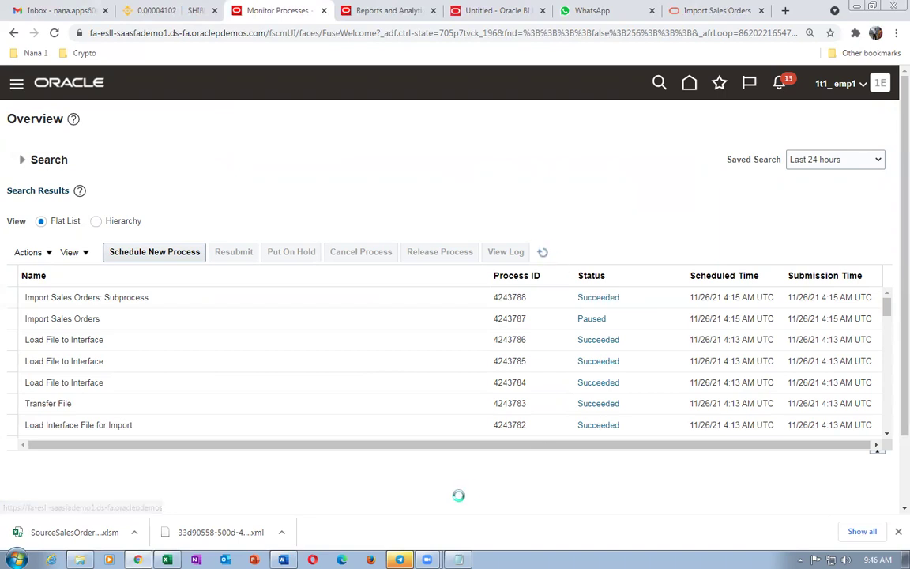
click(541, 252)
- Download the log attachment of the Import Sales Orders: Subprocess run and open it from the browser's downloads
click(124, 296)
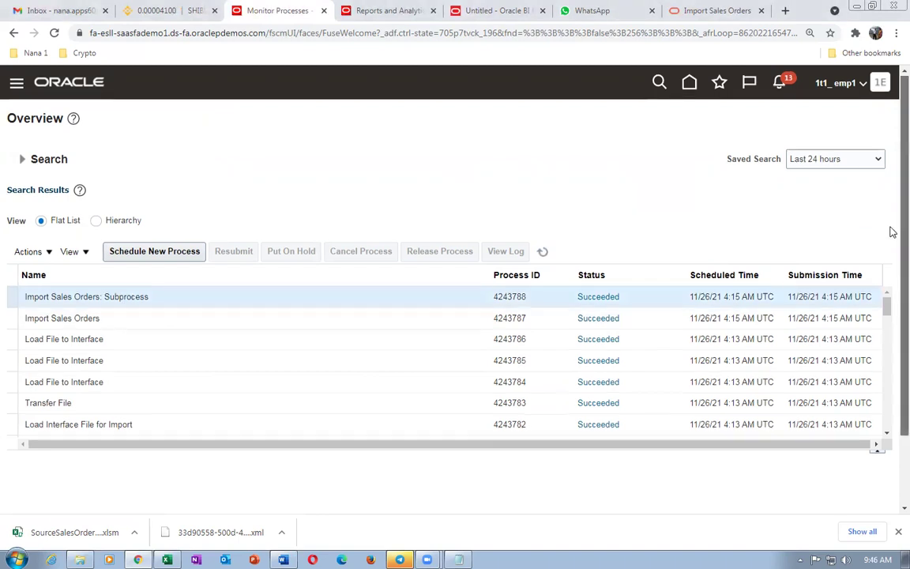
scroll(890, 316, down, 2)
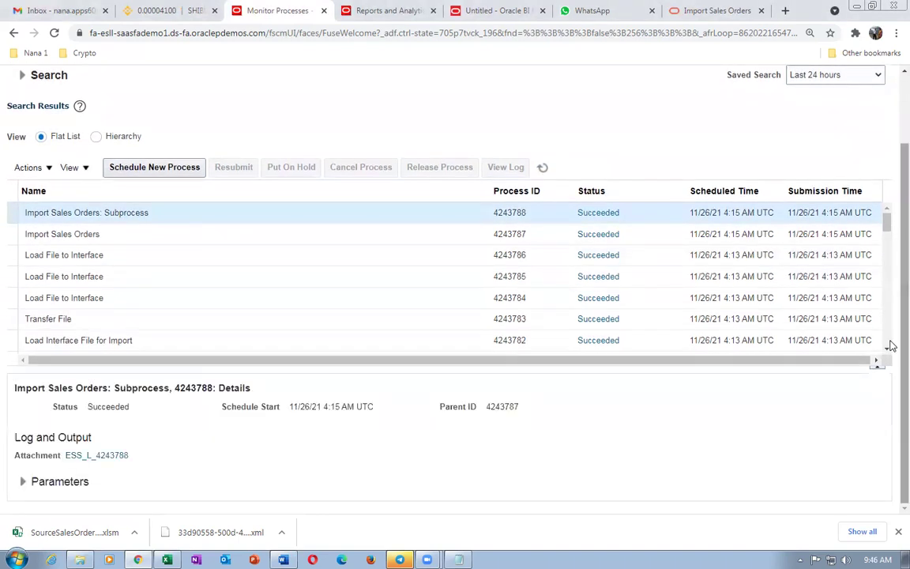
click(96, 456)
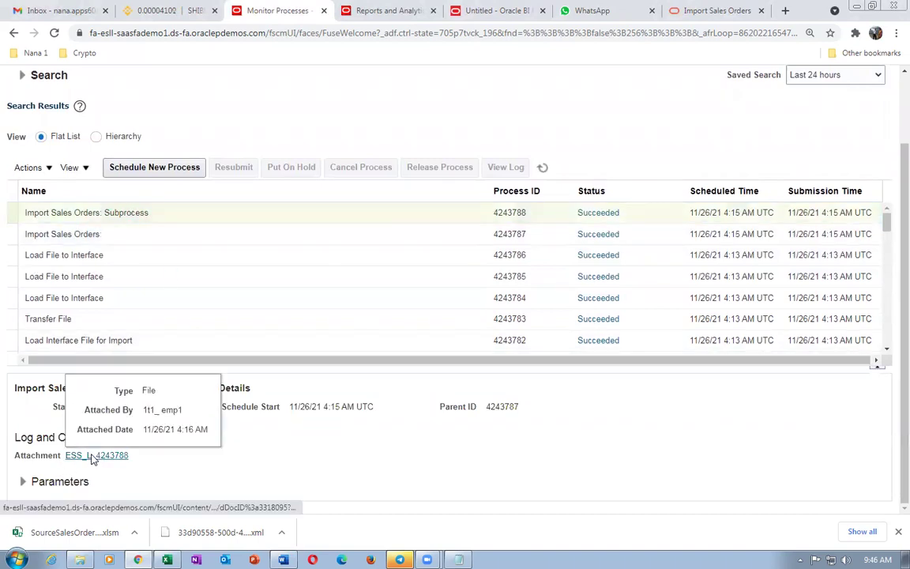
click(865, 532)
click(344, 166)
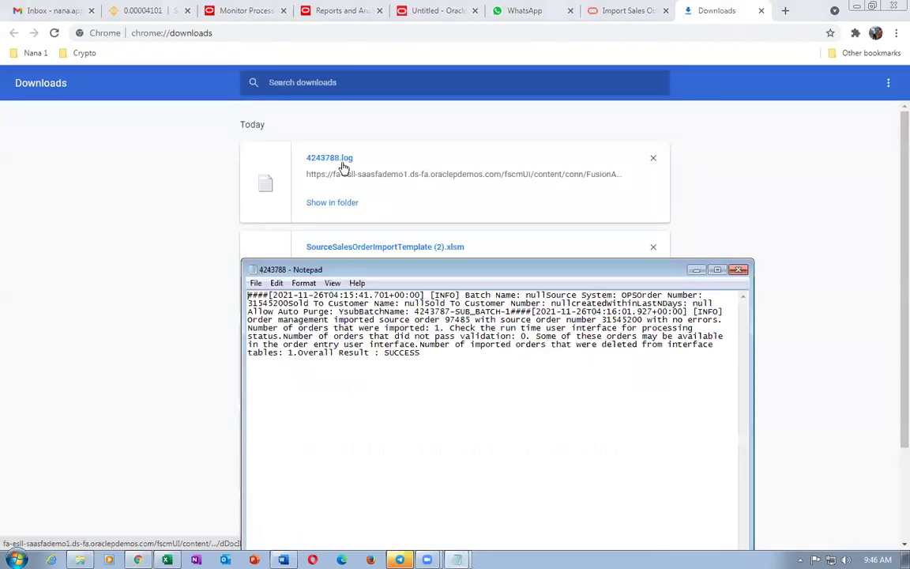
- Copy the complete log text from Notepad into a new blank Word document
key(ctrl+a)
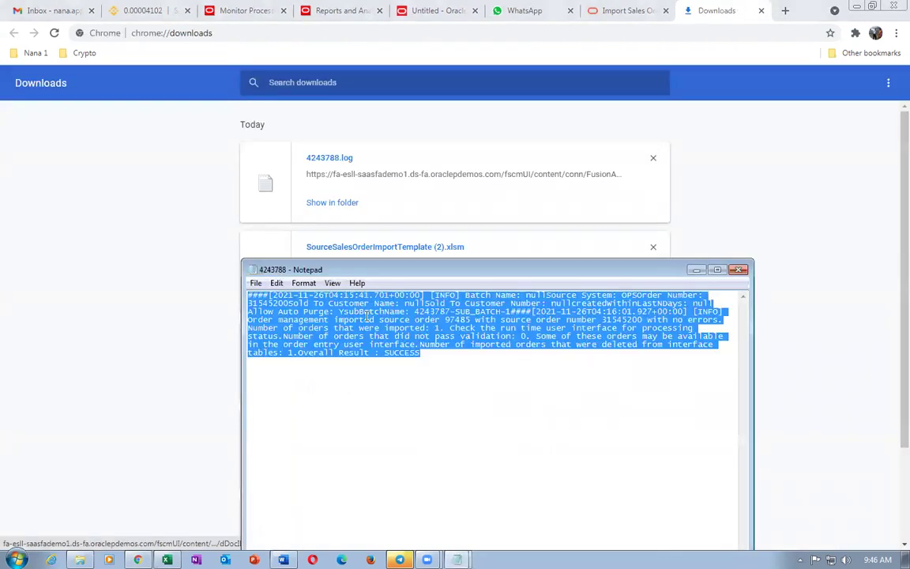
click(283, 559)
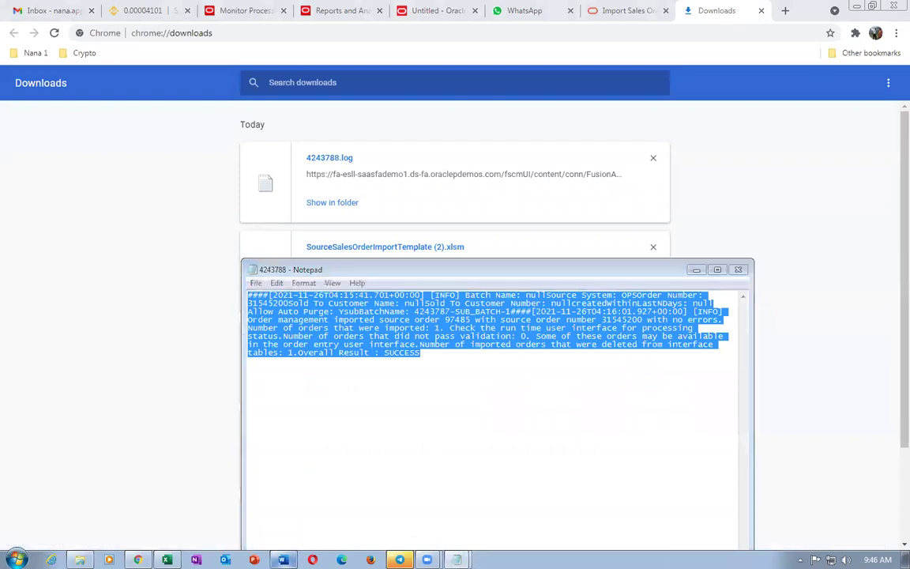
click(23, 32)
click(150, 102)
text(####[2021-11-26T04:15:41.701+00:00] [INFO] Batch Name: null Source System: OPS Order Number: 31545200 Sold To Customer Name: null Sold To Customer Number: null createdWithinLastNDays: null Allow Auto Purge: Y subBatchName: 4243787-SUB_BATCH-1  ####[2021-11-26T04:16:01.927+00:00] [INFO] Order management imported source order 97485 with source order number 31545200 with no errors. Number of orders that were imported: 1. Check the run time user interface for processing status. Number of orders that did not pass validation: 0. Some of these orders may be available in the order entry user interface. Number of imported orders that were deleted from interface tables: 1. Overall Result : SUCCESS)
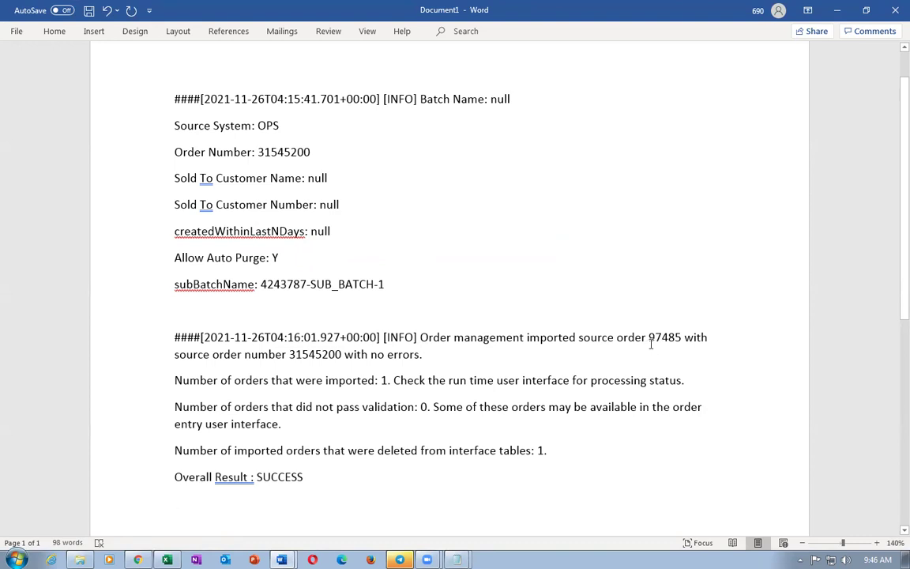
- Copy the imported source order's number from the Word log text into the Untitled Notepad note, closing the log's Notepad window
drag(651, 337, 682, 341)
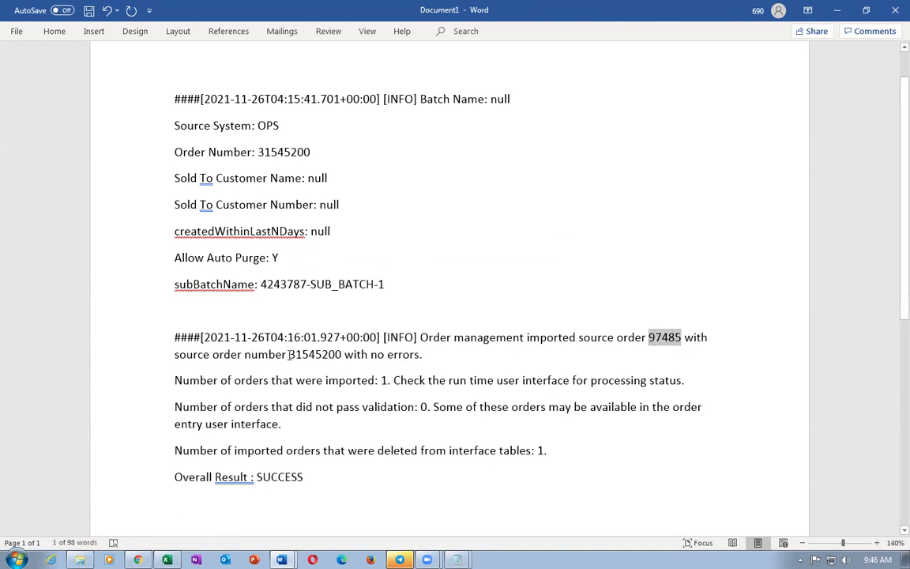
drag(290, 355, 342, 355)
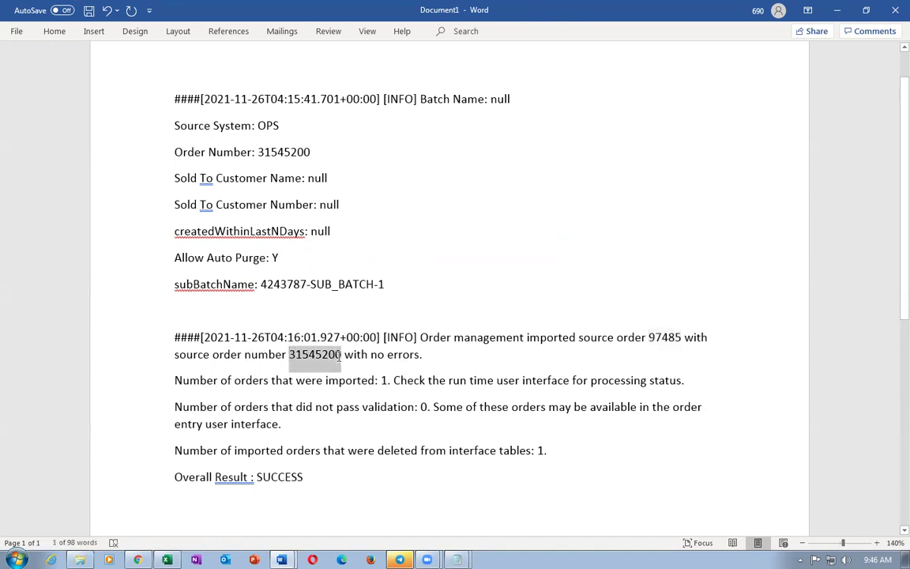
drag(651, 338, 678, 343)
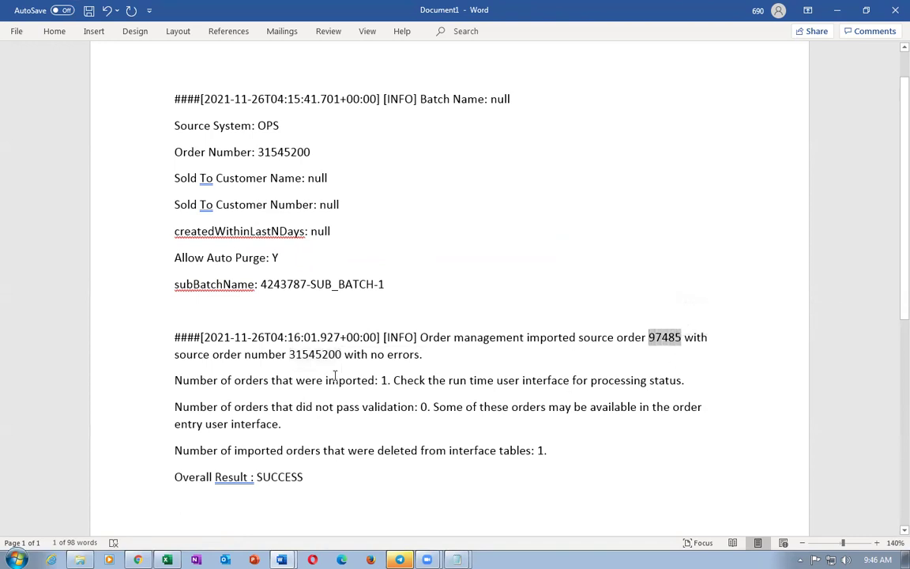
click(384, 385)
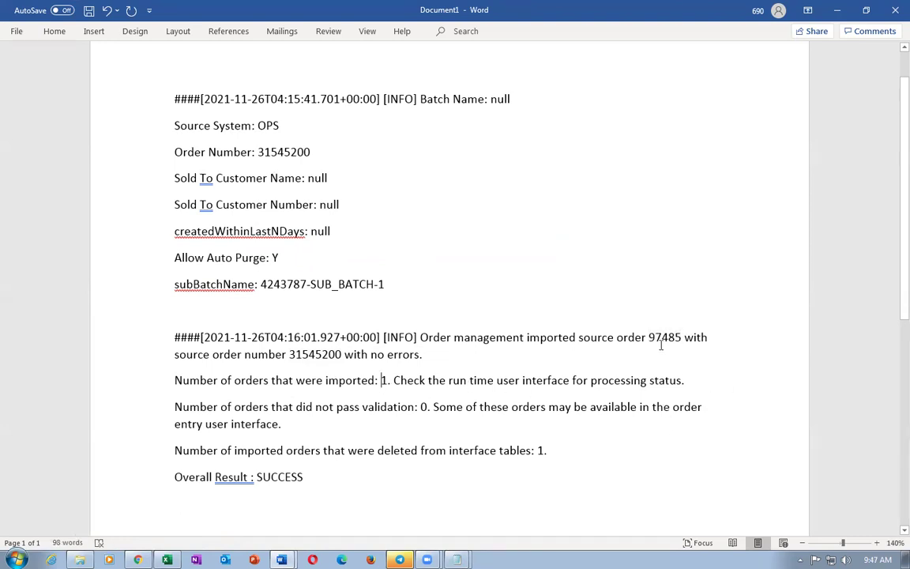
drag(650, 337, 683, 342)
key(ctrl+c)
mouse_move(457, 559)
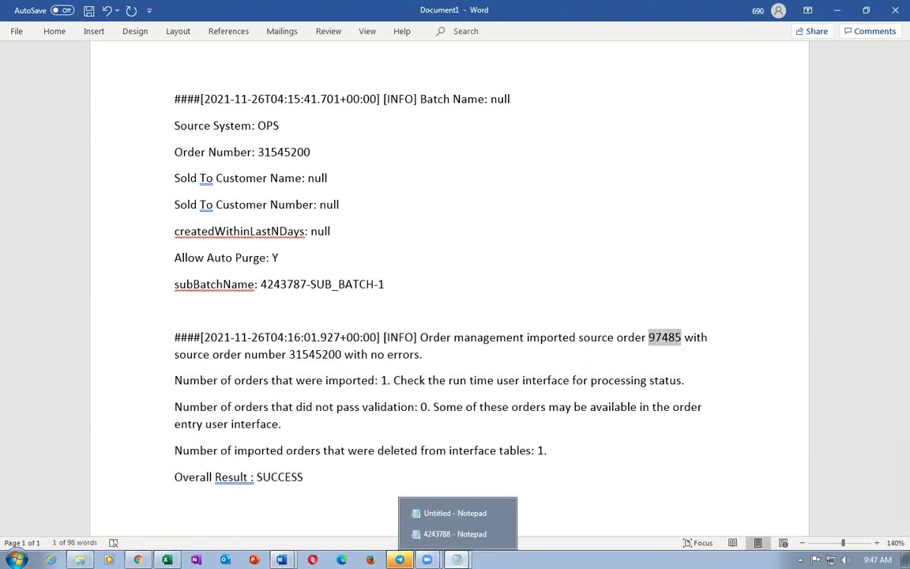
click(419, 481)
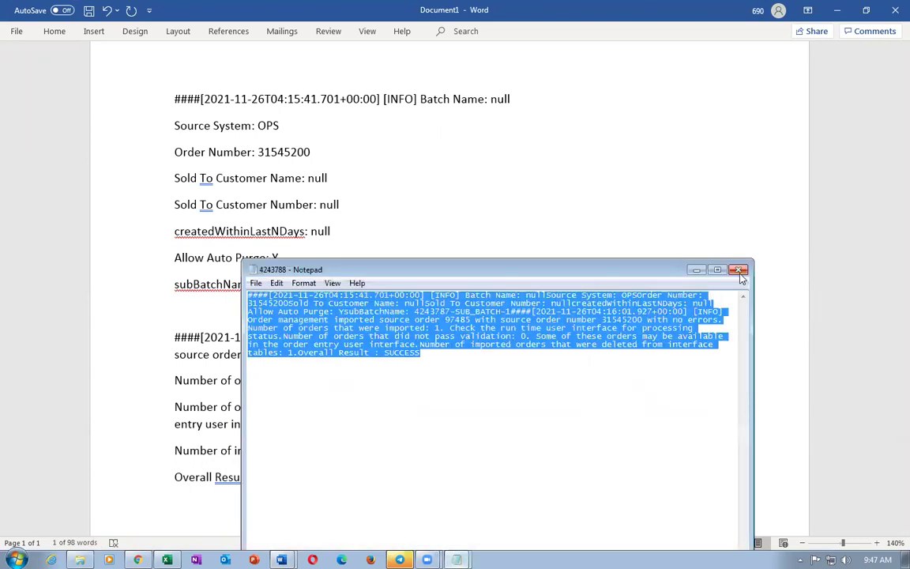
key(alt+Tab)
key(alt+Tab)
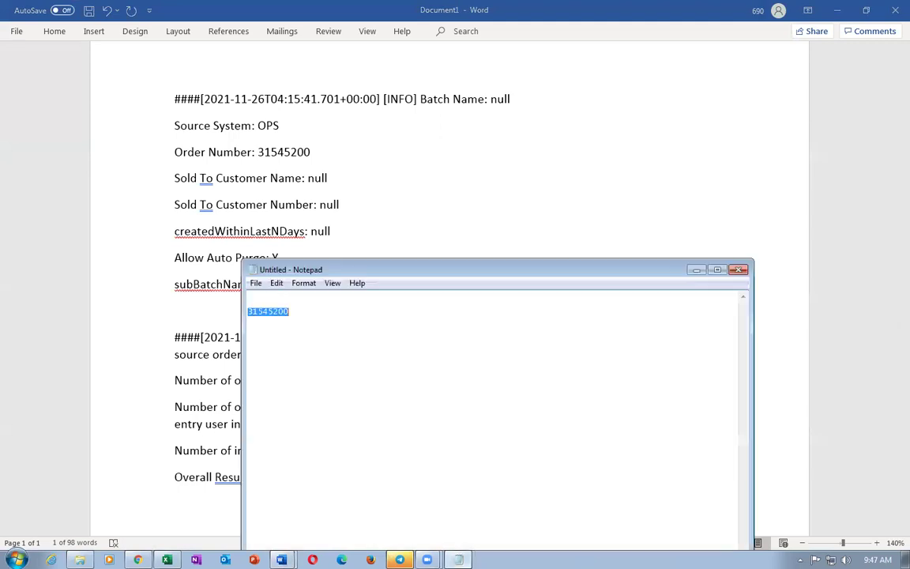
click(382, 366)
key(ctrl+v)
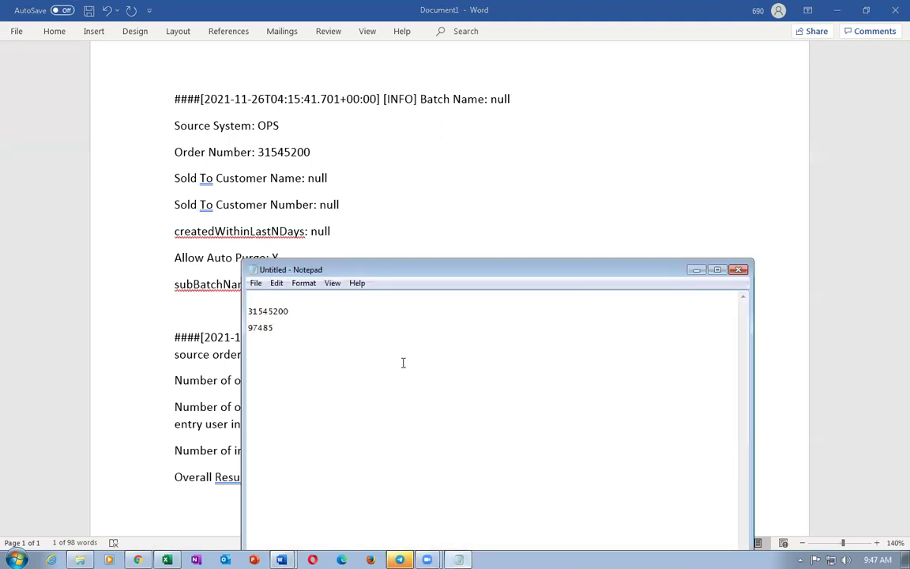
- Review the order references and import counts in the Word log text, and close that document without saving
key(alt+Tab)
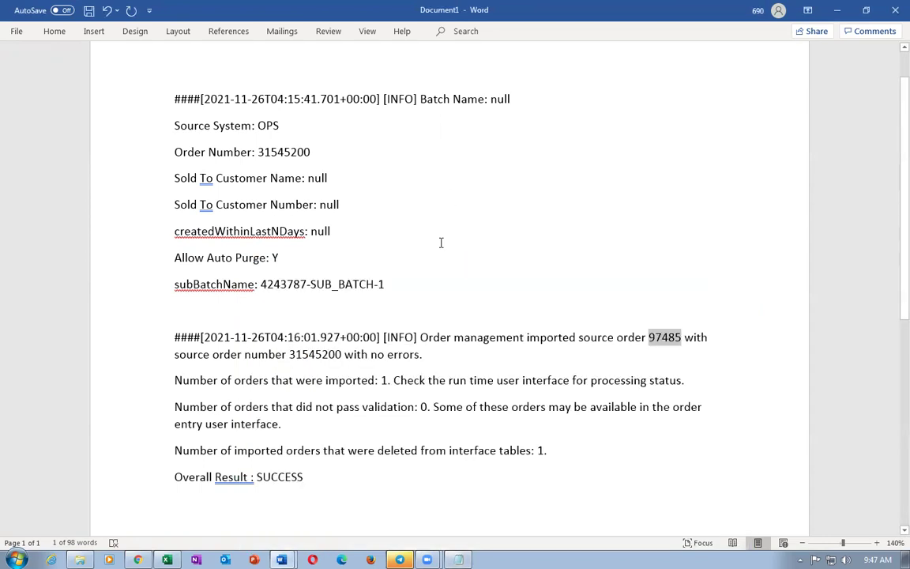
click(610, 348)
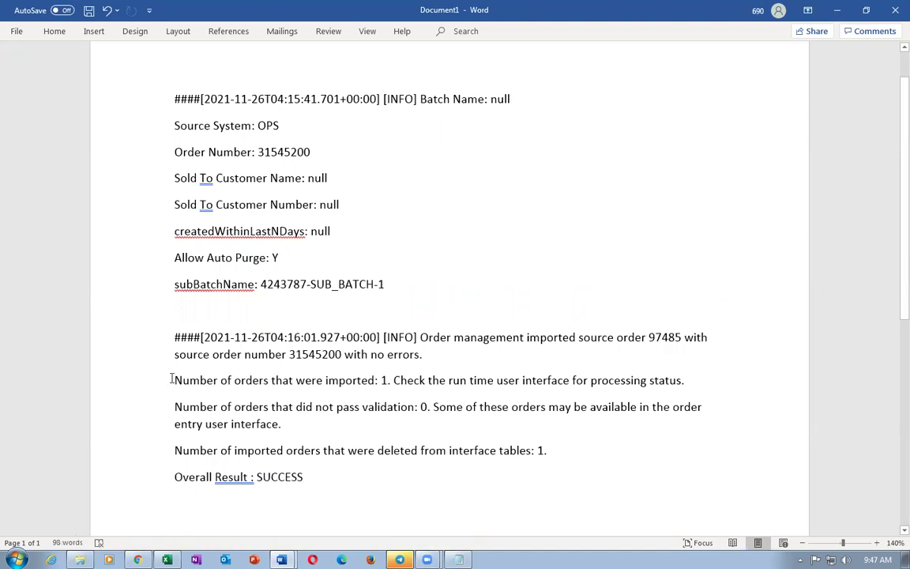
drag(173, 380, 687, 375)
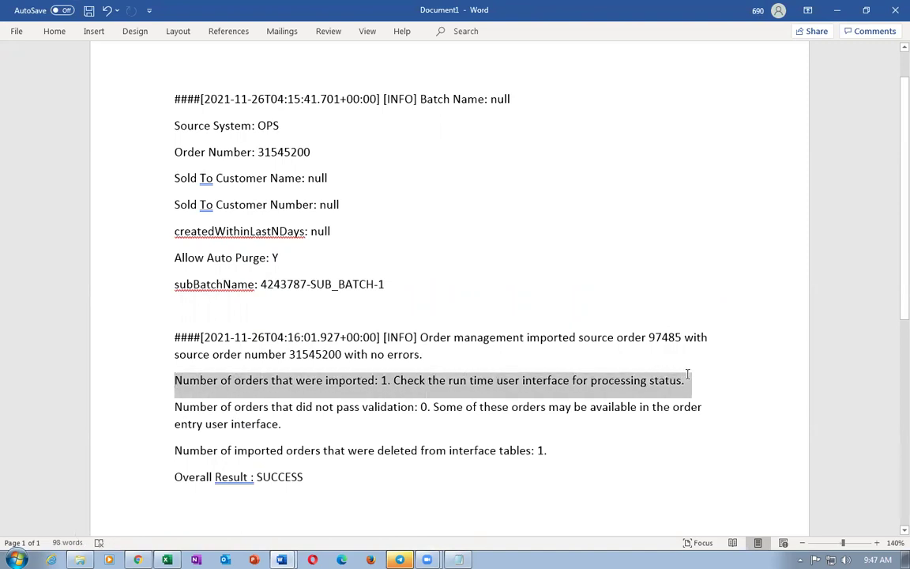
drag(195, 454, 240, 478)
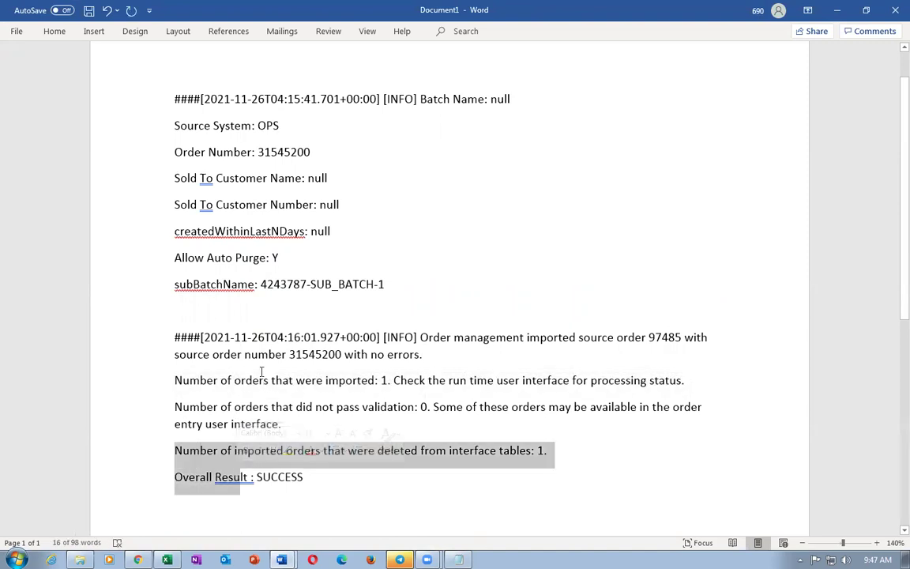
click(244, 355)
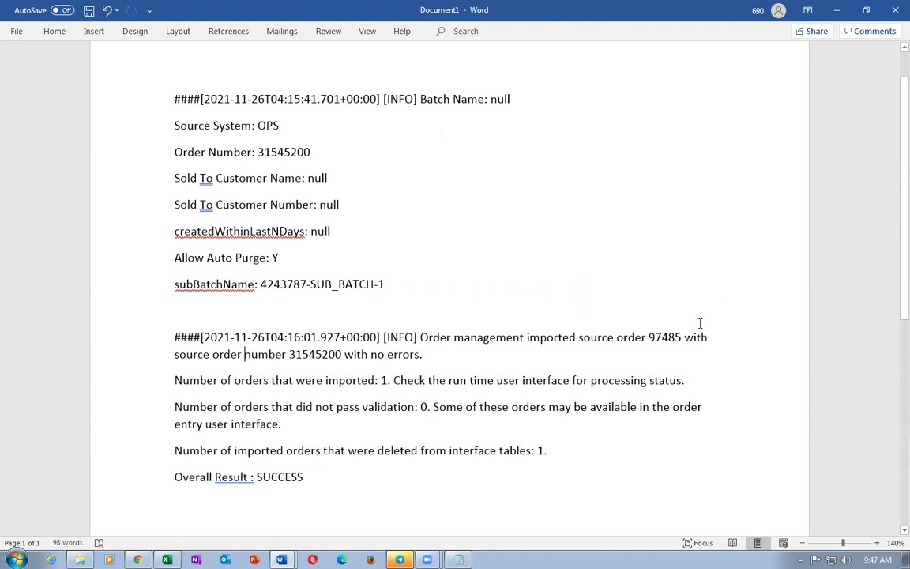
drag(290, 354, 343, 357)
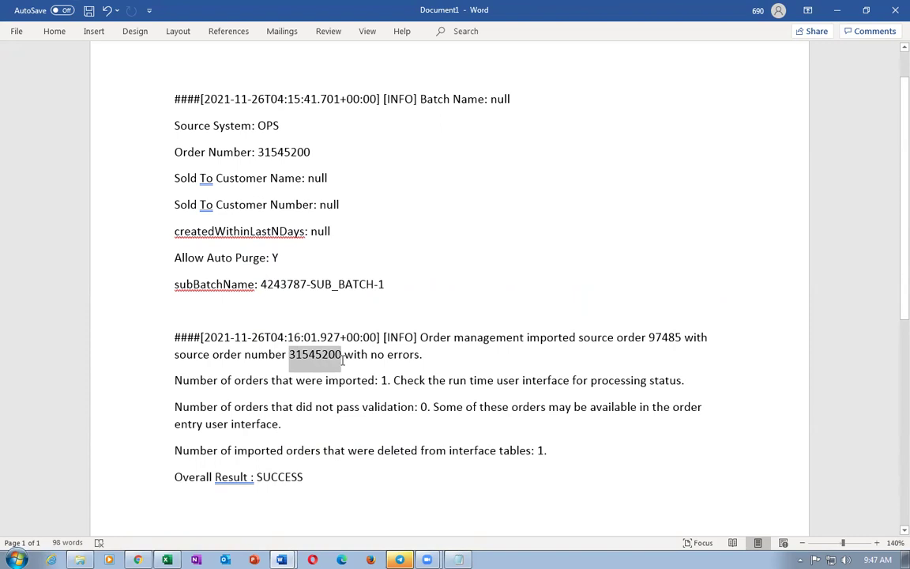
drag(649, 337, 674, 342)
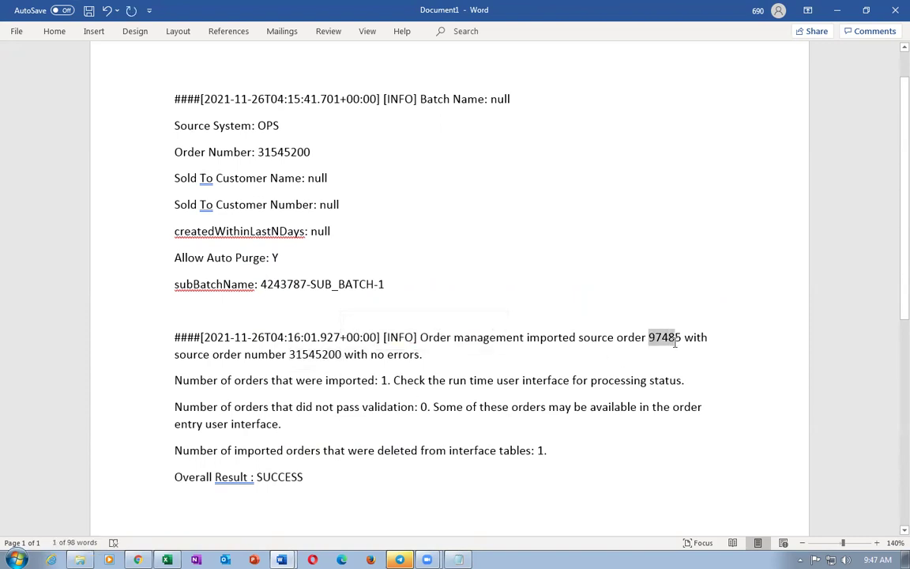
click(895, 9)
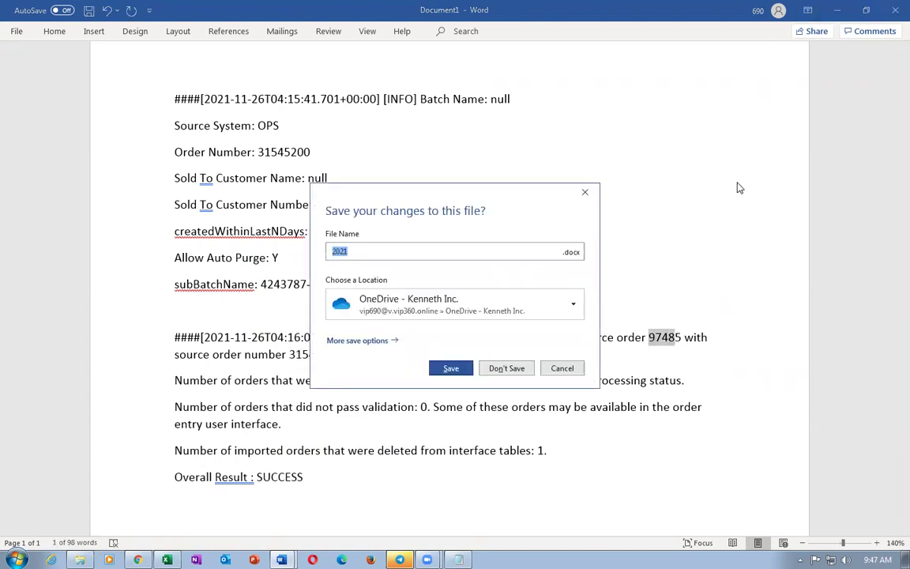
click(515, 373)
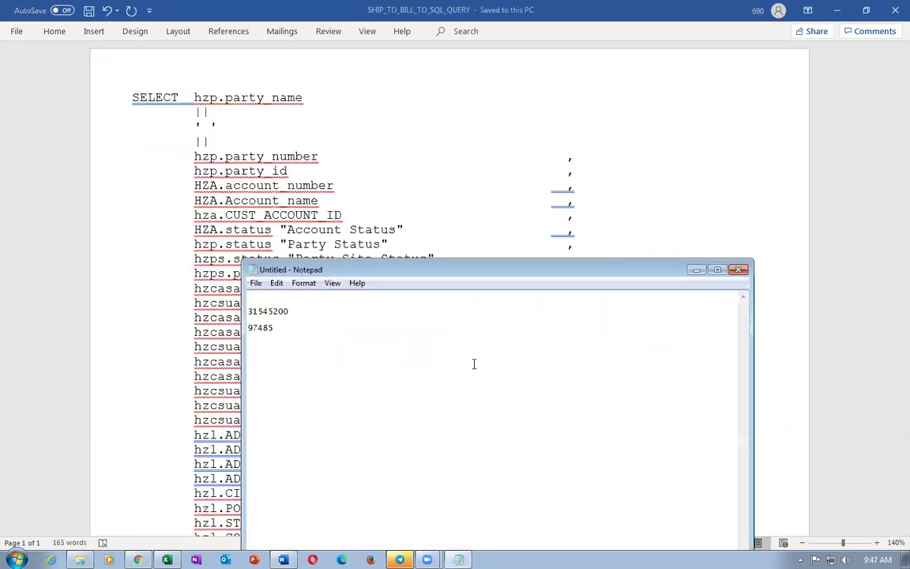
- Switch back to Chrome, close the Downloads page and open Manage Orders from the favorites
click(10, 284)
key(alt+Tab)
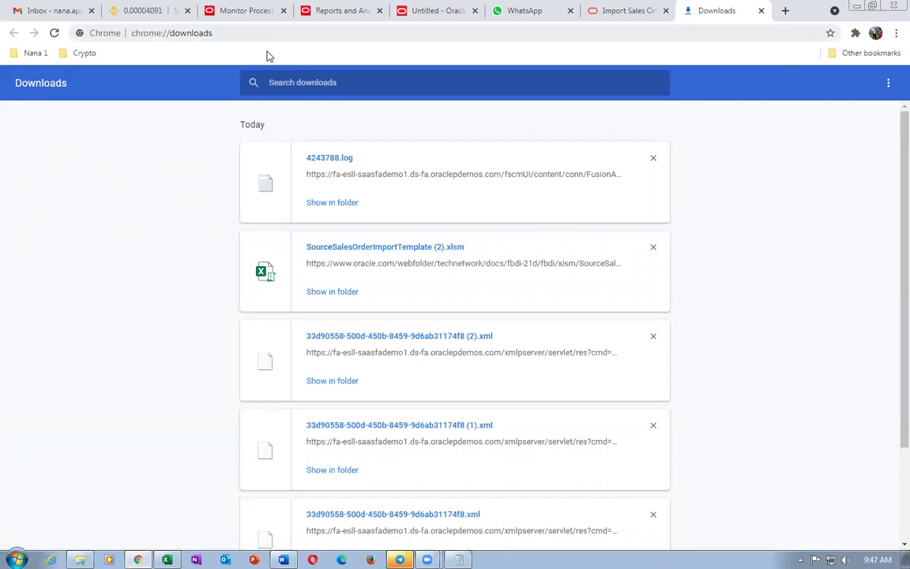
click(761, 10)
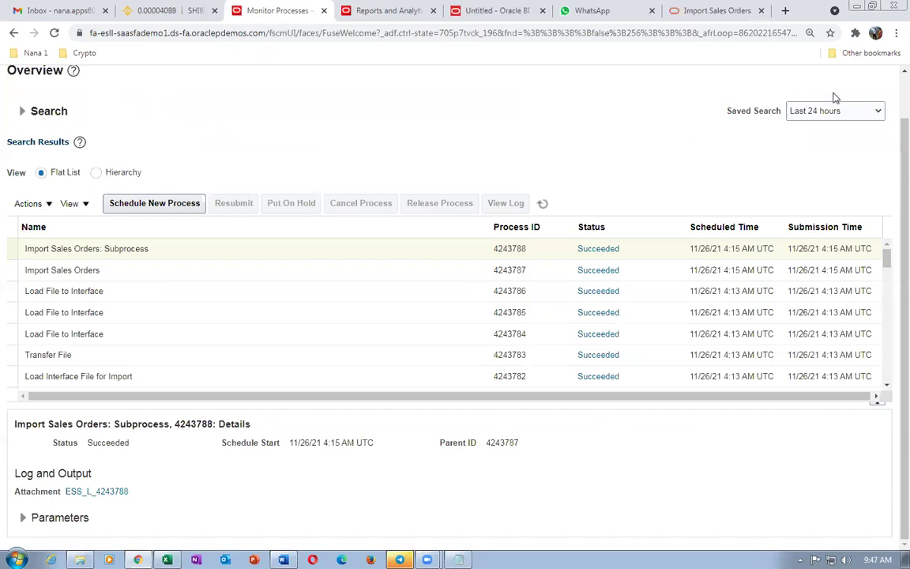
scroll(891, 76, up, 1)
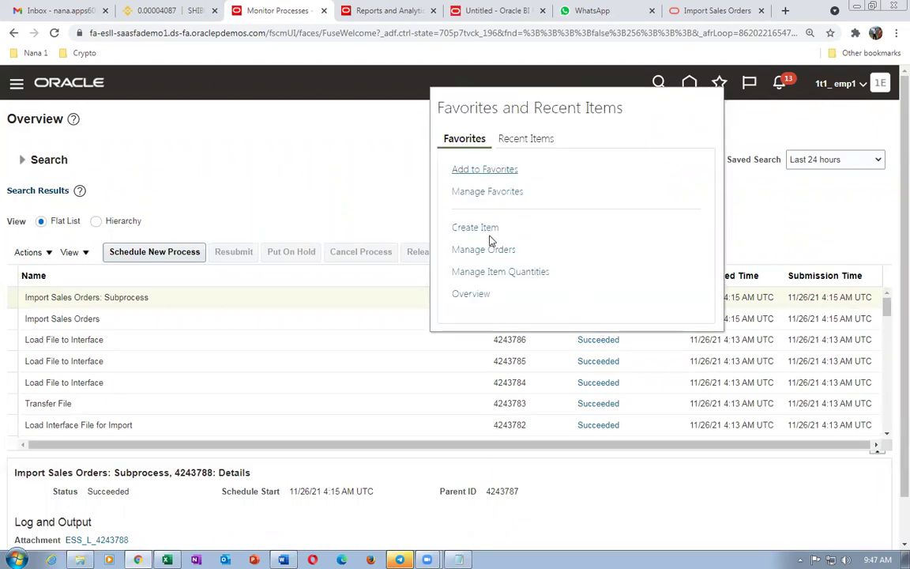
click(485, 251)
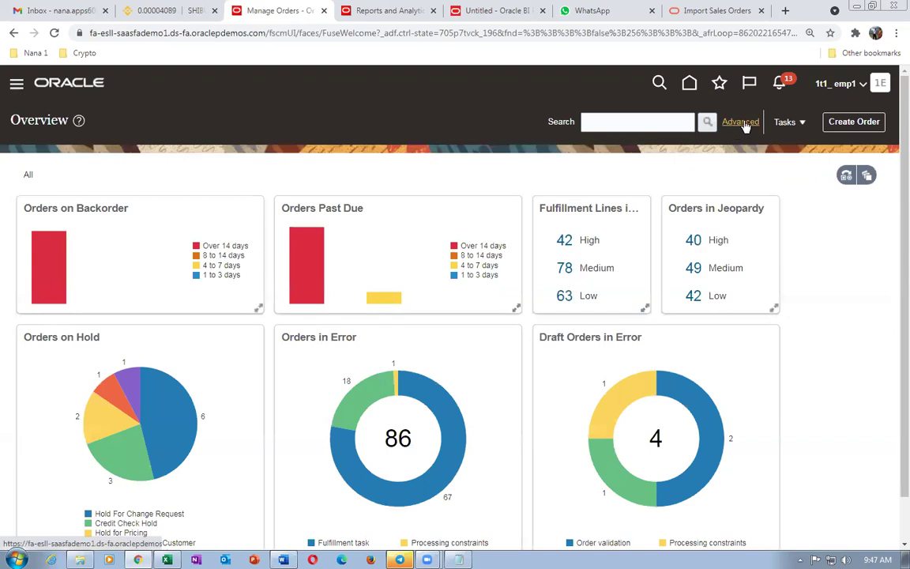
- Run an advanced order search by source order, using the first number copied from the Untitled Notepad note
click(743, 123)
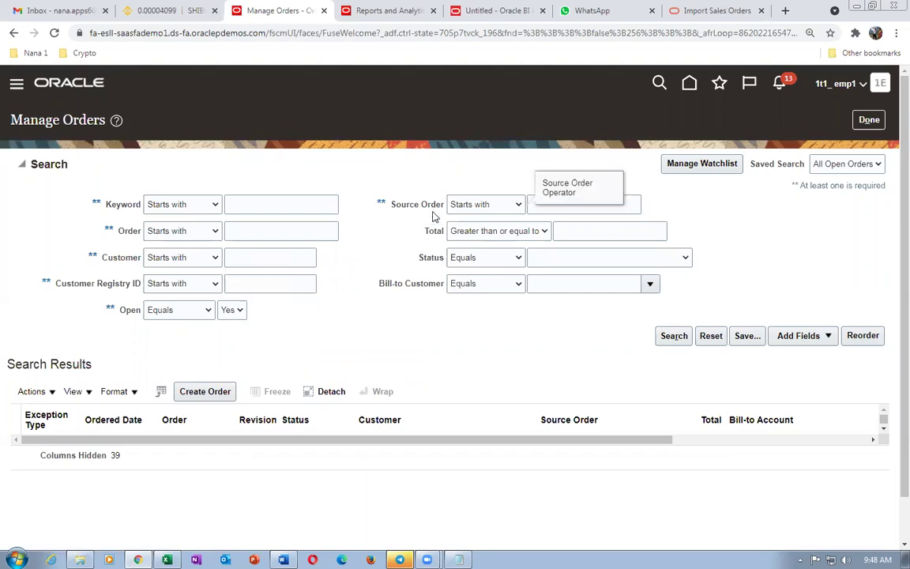
click(634, 204)
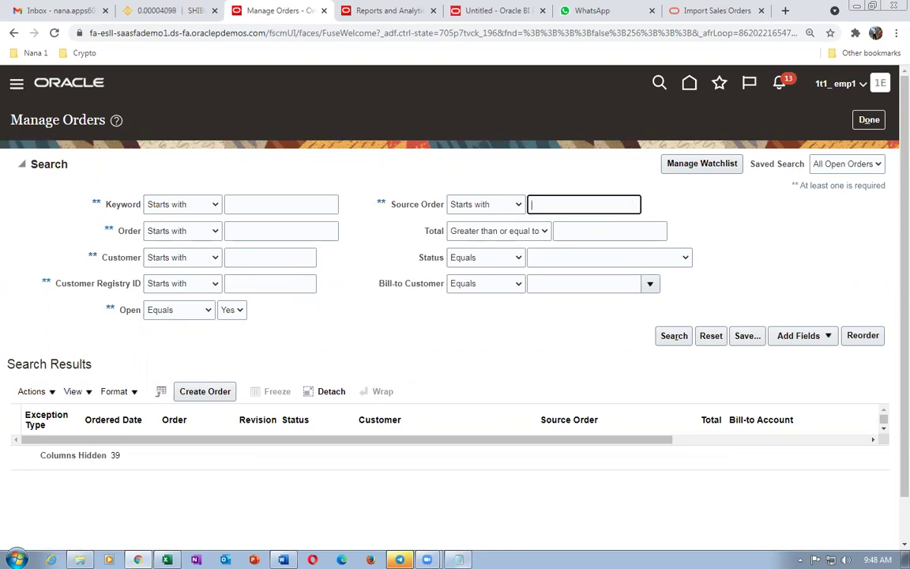
key(alt+Tab)
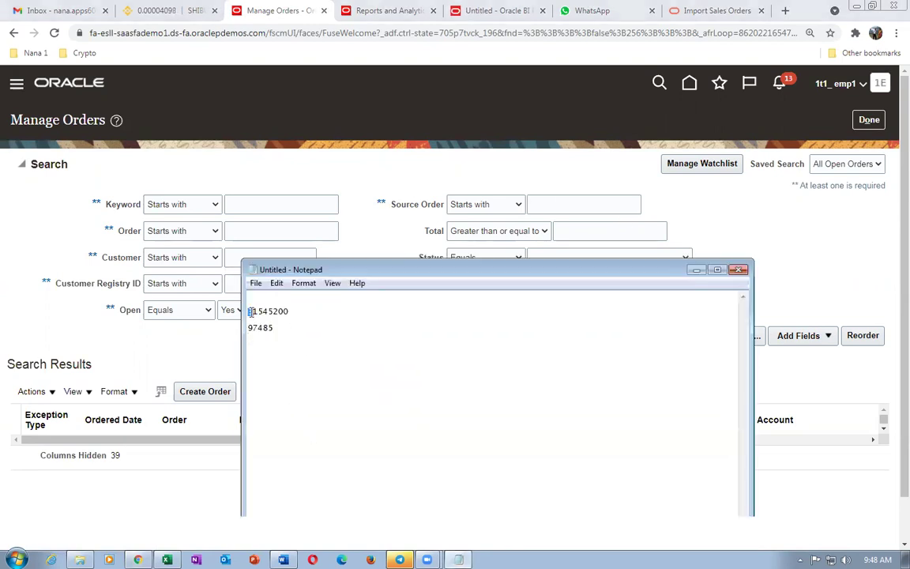
drag(250, 311, 296, 315)
key(ctrl+c)
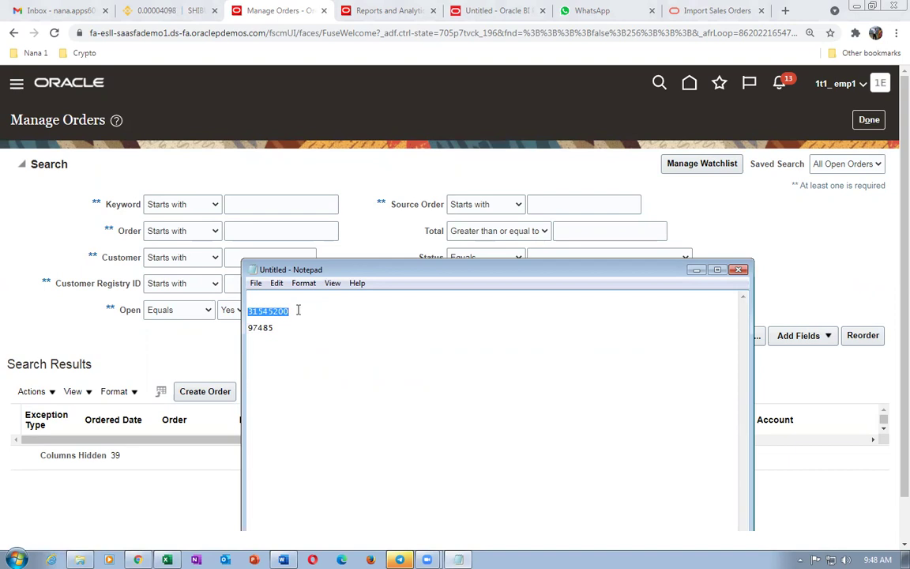
click(555, 205)
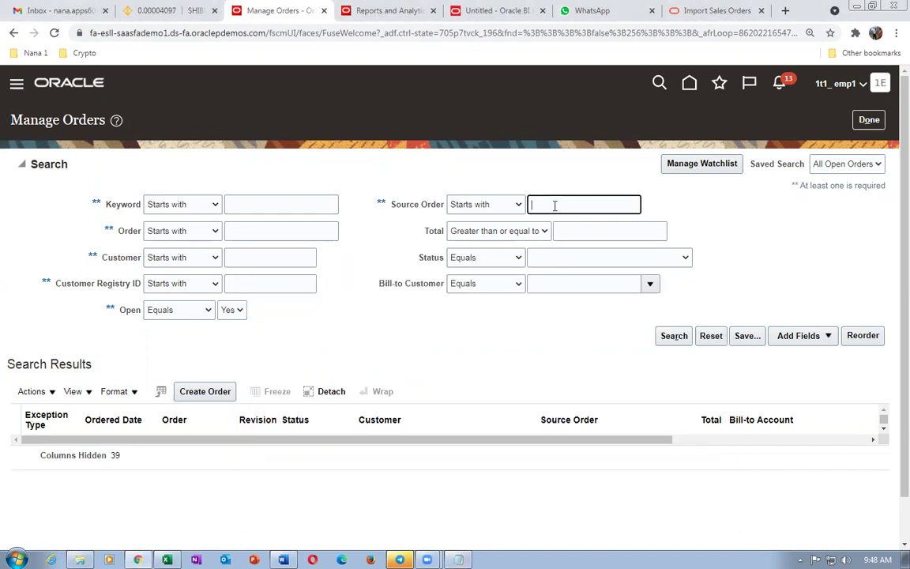
key(ctrl+v)
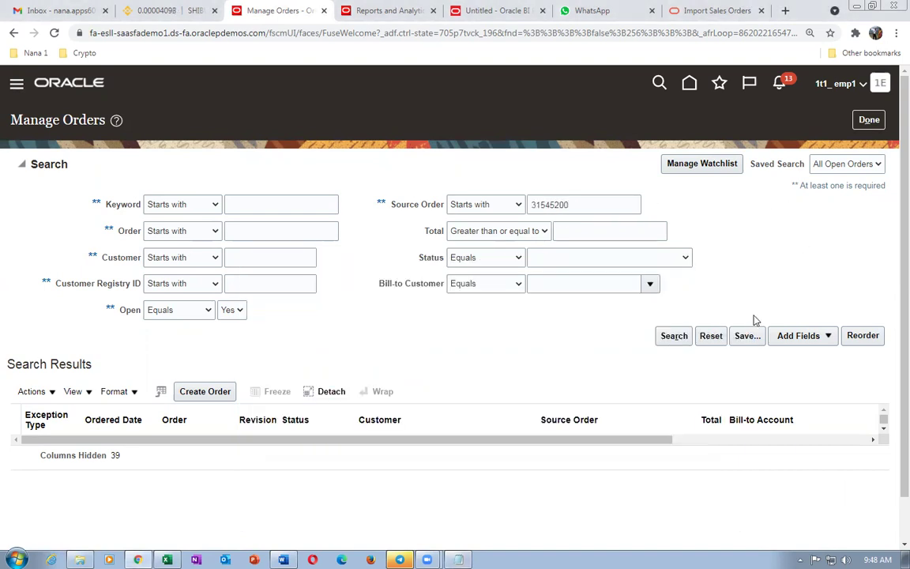
click(672, 336)
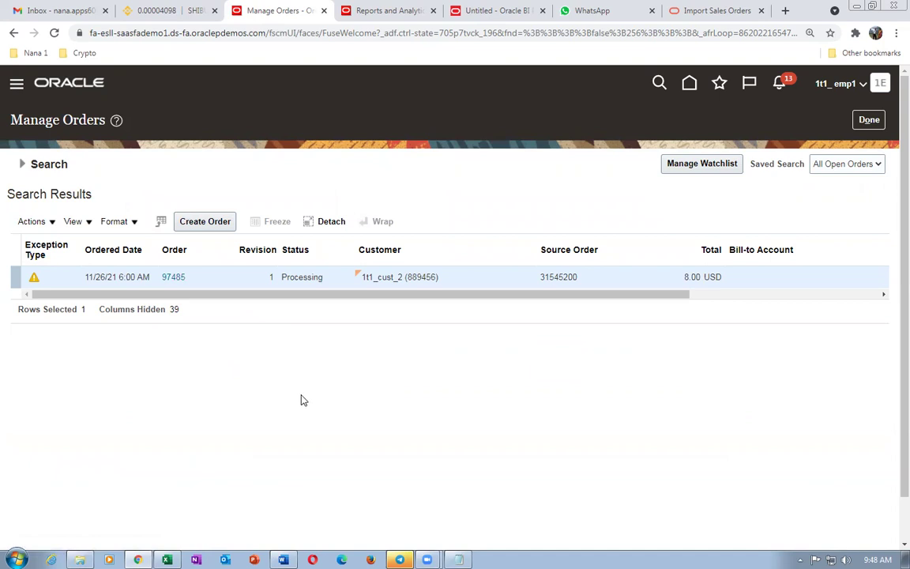
- Read the pricing warning attached to the found order and close the warning details
key(alt+Tab)
key(alt+Tab)
click(34, 281)
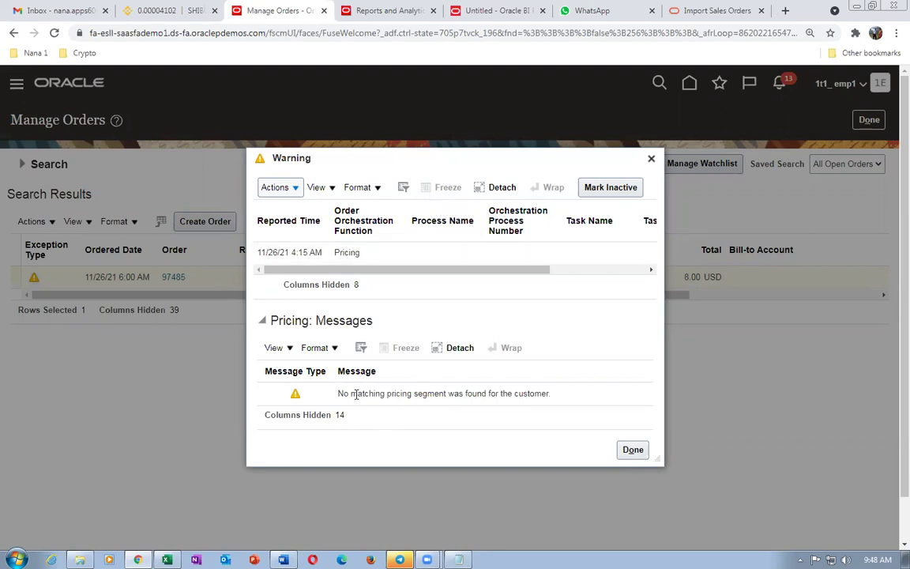
drag(352, 395, 528, 394)
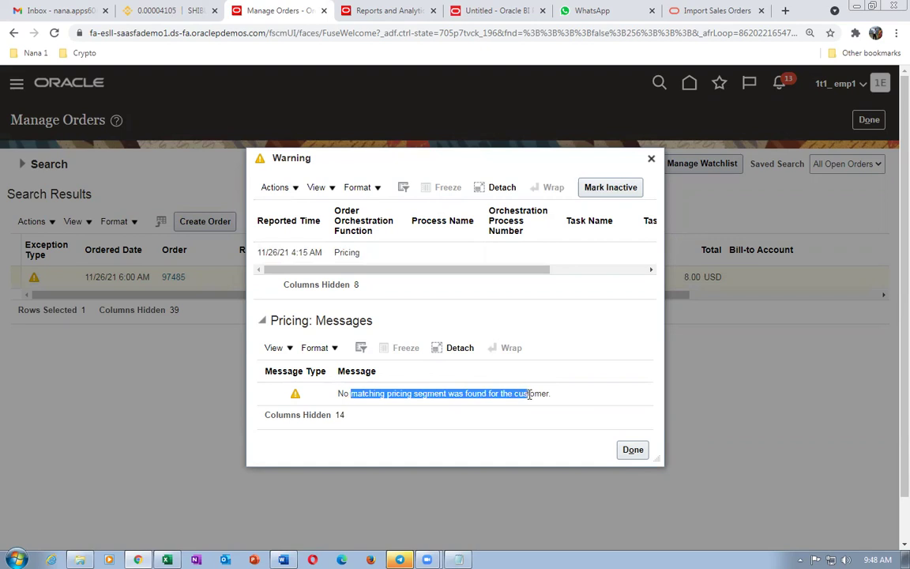
click(632, 449)
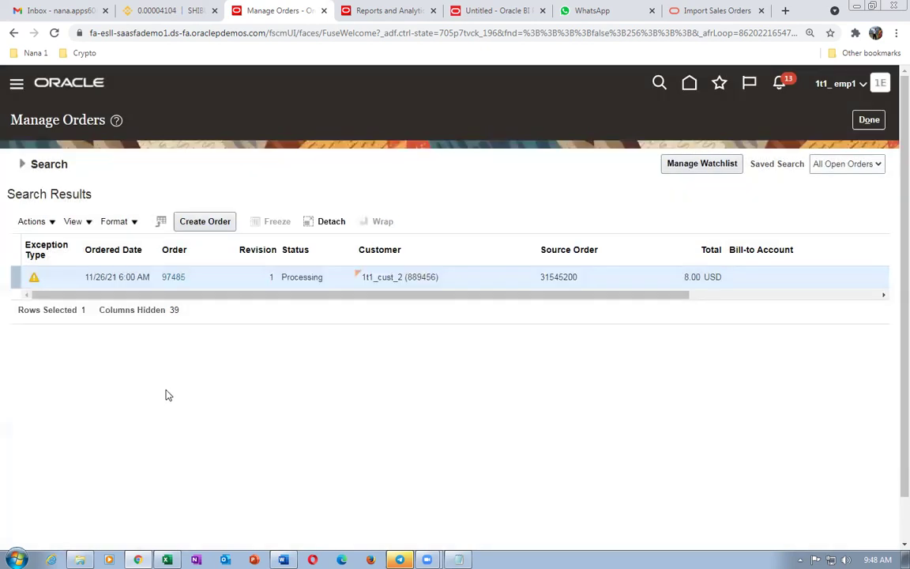
- Open the found order and review its order line across all columns, including status, quantity, price and ship-to site
click(174, 278)
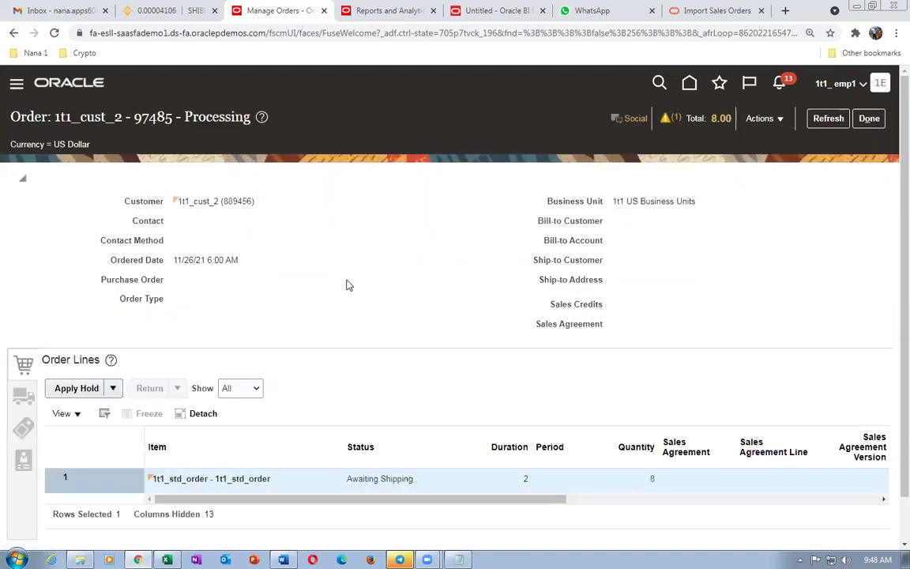
scroll(346, 285, down, 1)
drag(465, 456, 687, 474)
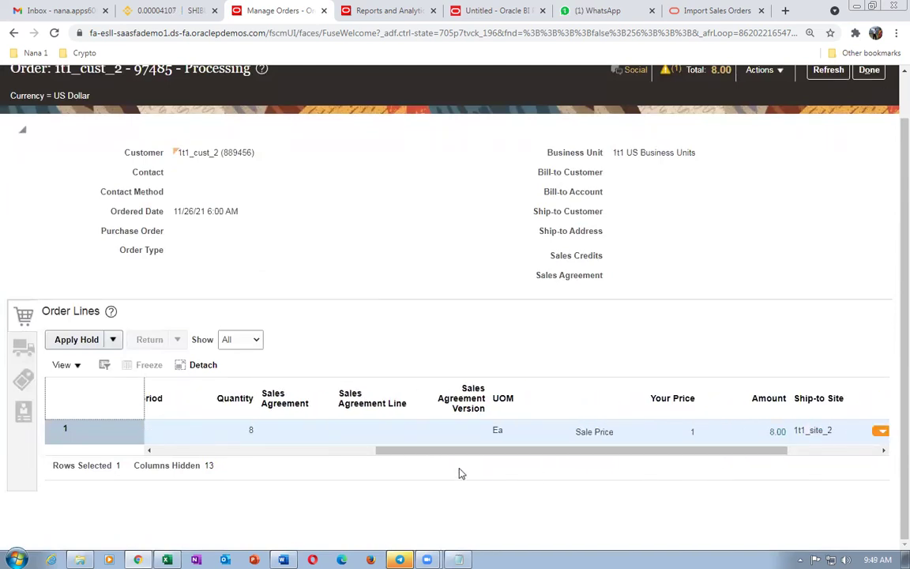
drag(386, 451, 131, 485)
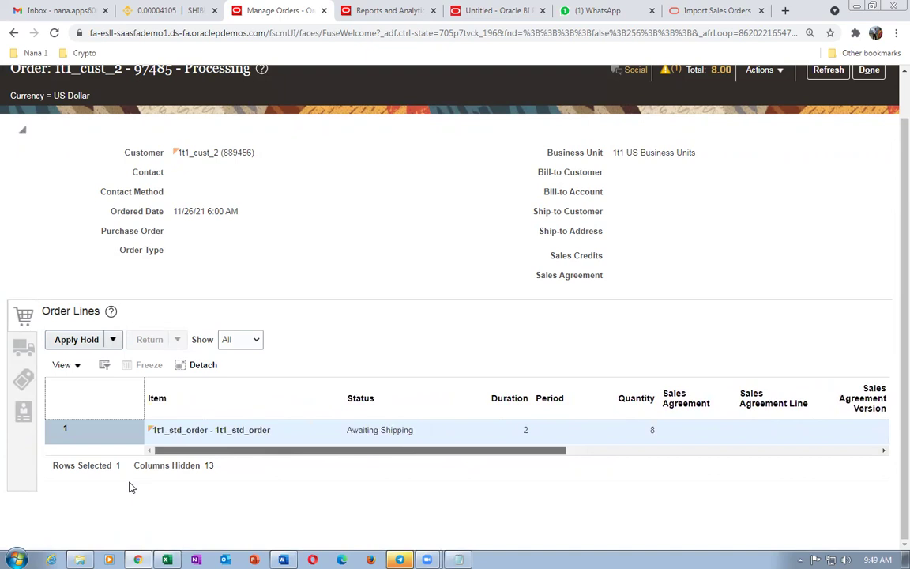
drag(264, 451, 518, 446)
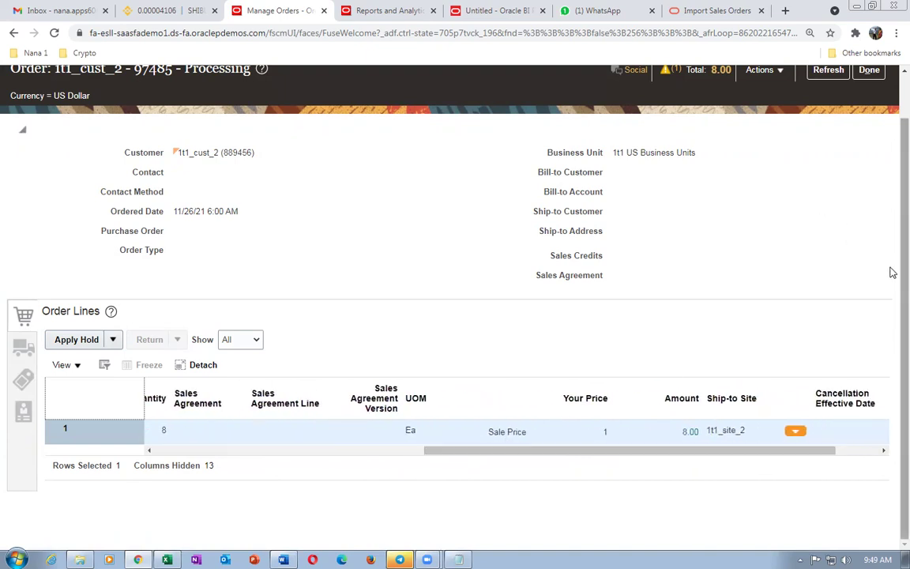
- Check the order's pricing strategy and segment details and close them
scroll(890, 237, up, 2)
click(759, 120)
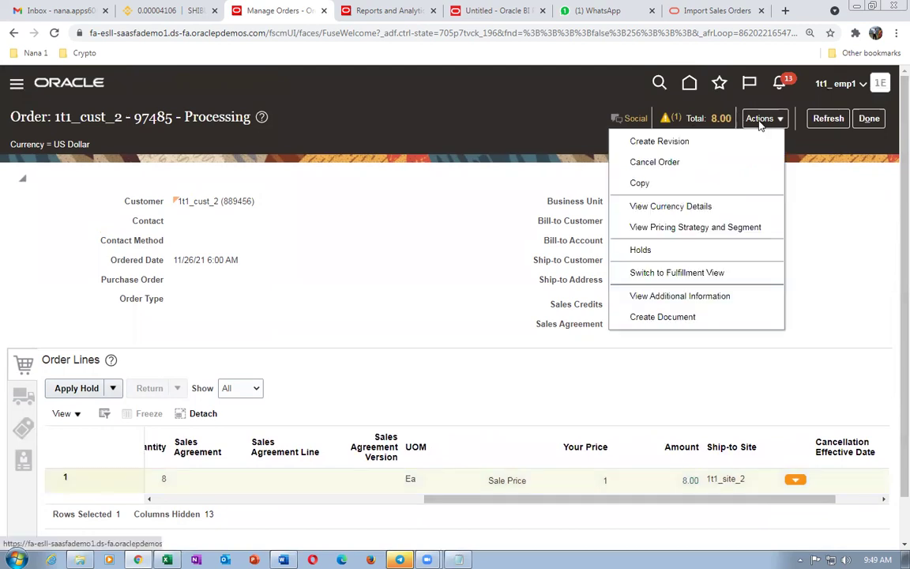
click(648, 228)
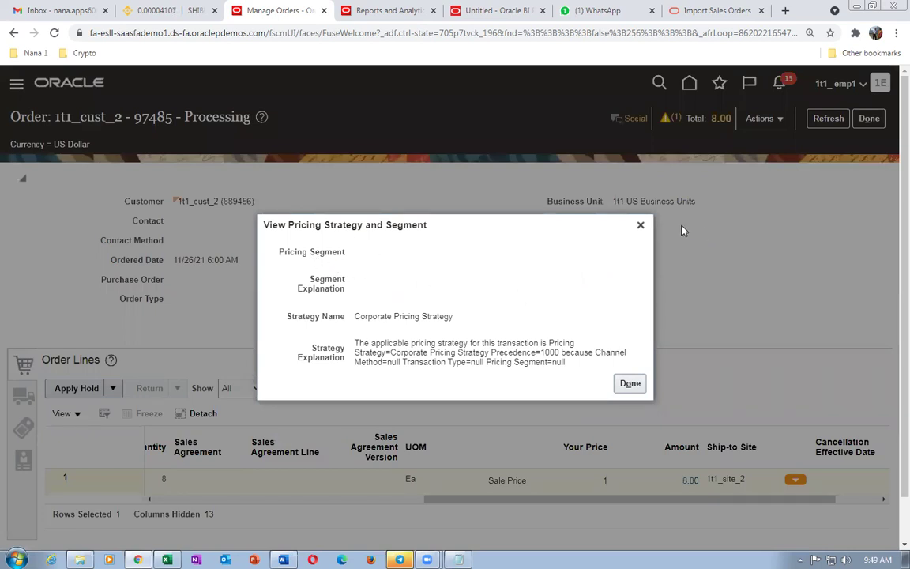
click(629, 383)
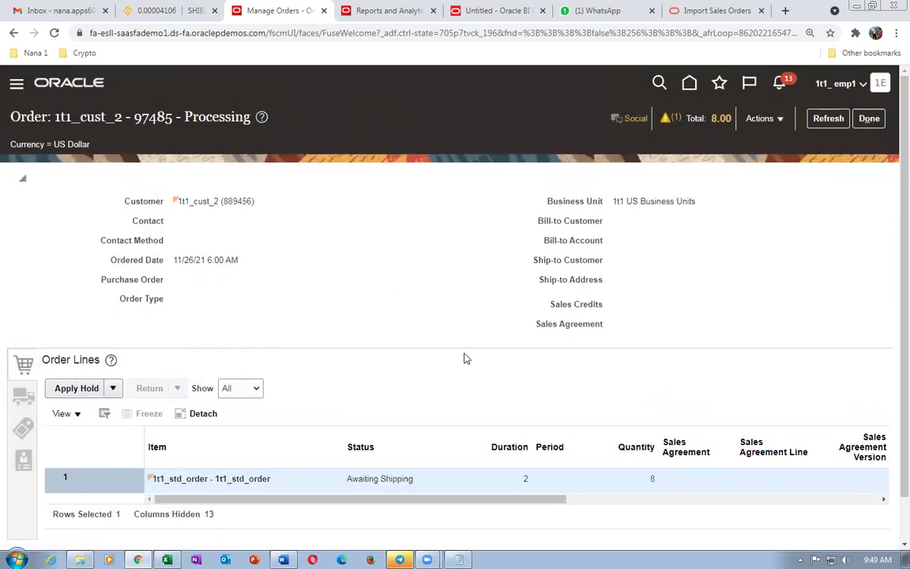
scroll(467, 359, down, 1)
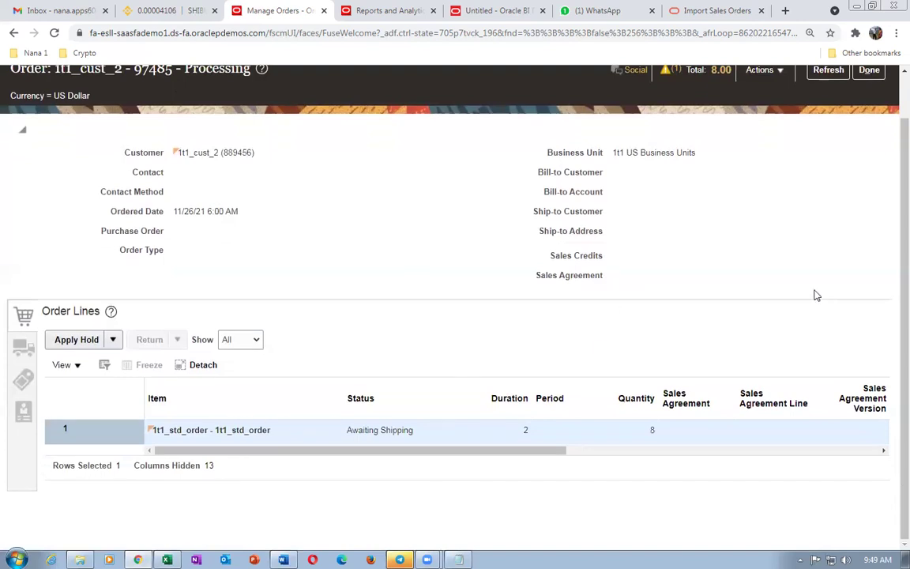
scroll(815, 295, up, 1)
- Return to the home page and open Pricing Administration in the Order Management group
click(690, 82)
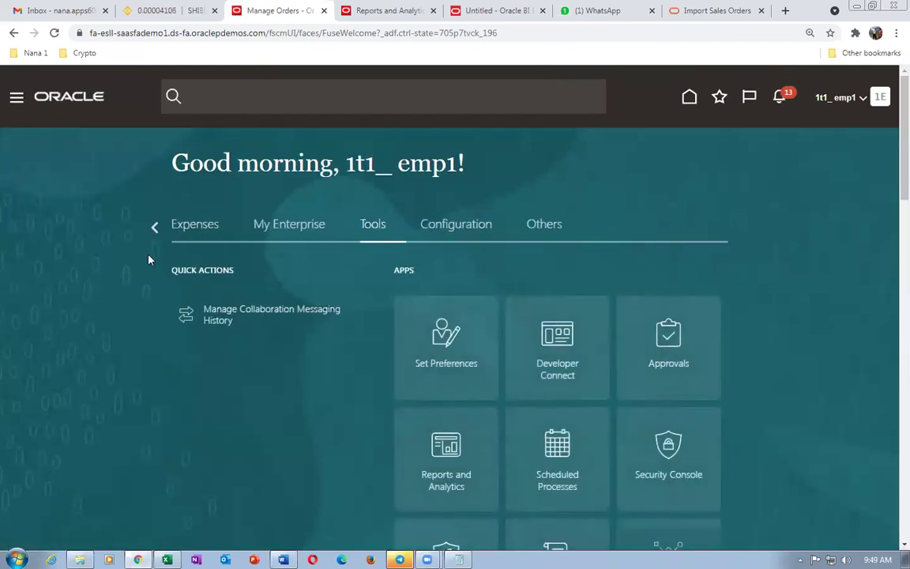
click(156, 228)
click(155, 227)
click(156, 228)
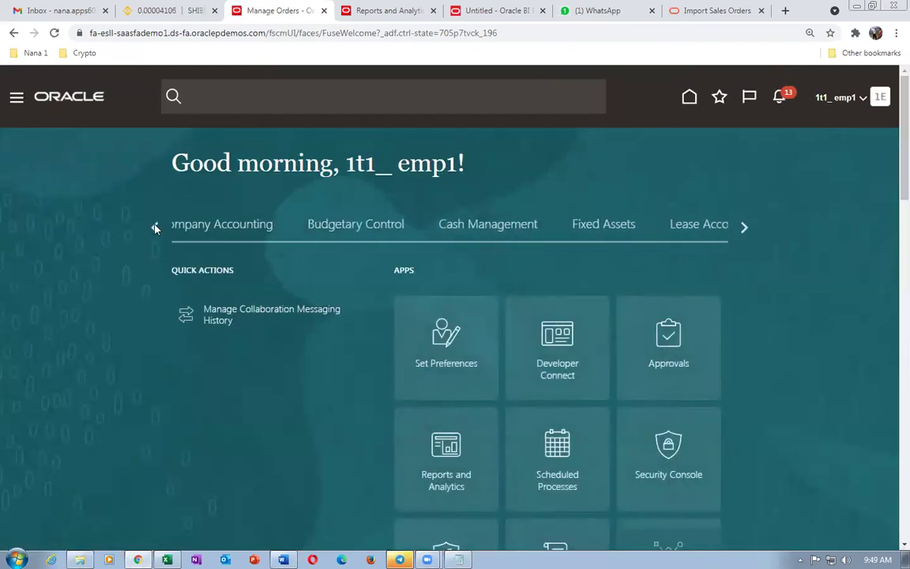
click(156, 227)
click(156, 228)
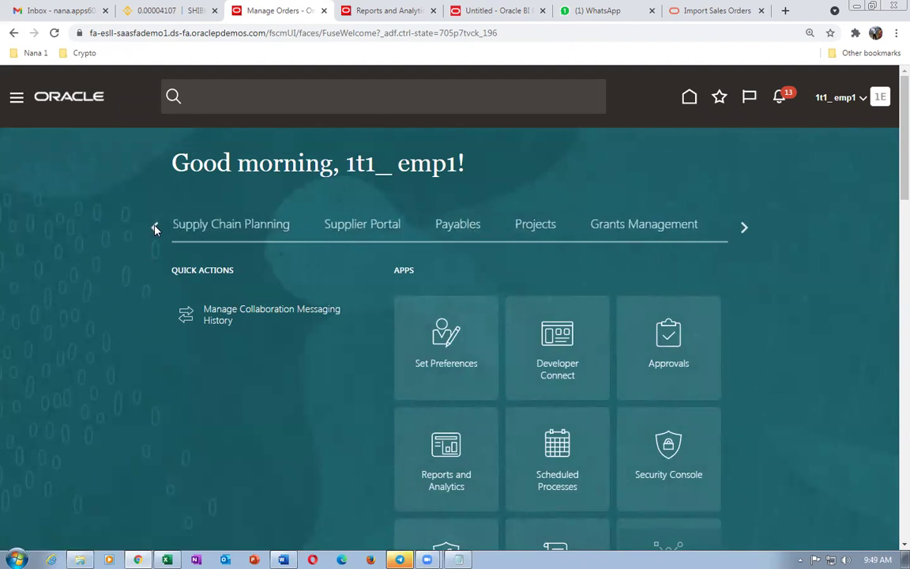
click(156, 227)
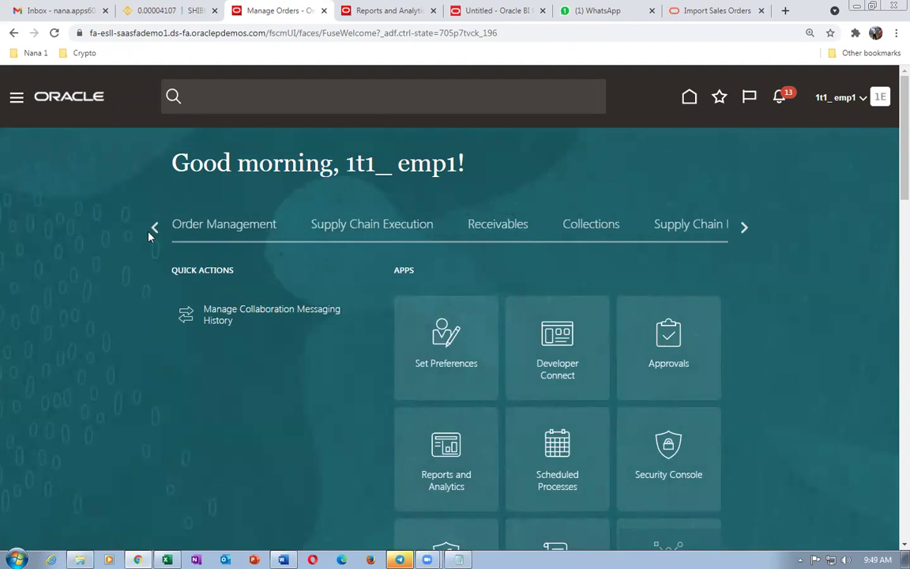
click(191, 235)
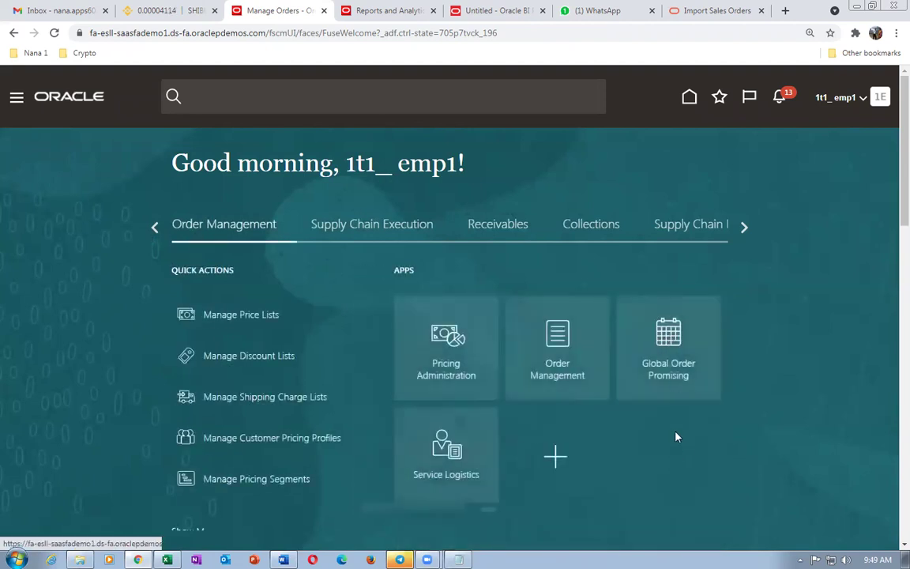
click(470, 381)
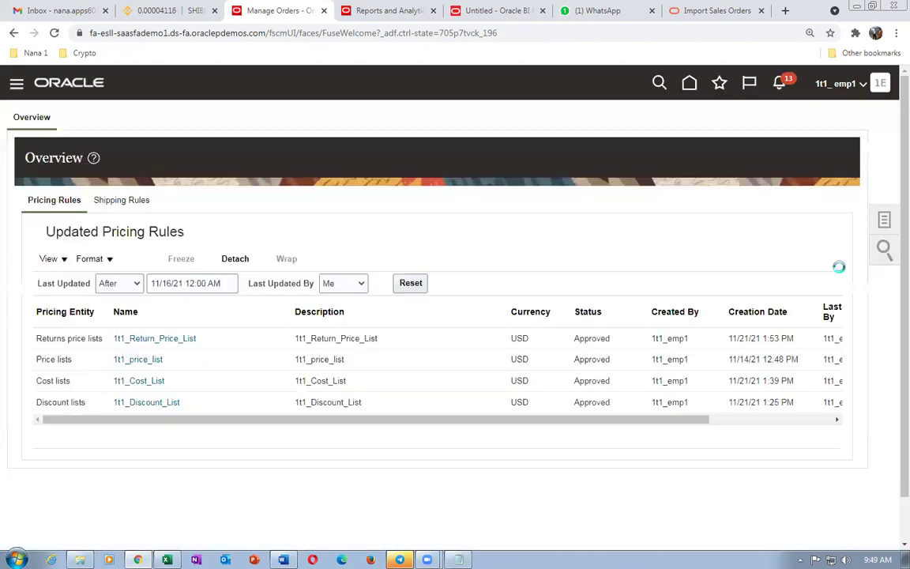
- Open Manage Customer Pricing Profiles and start a new pricing profile for customer 1t1_cust_2
click(885, 220)
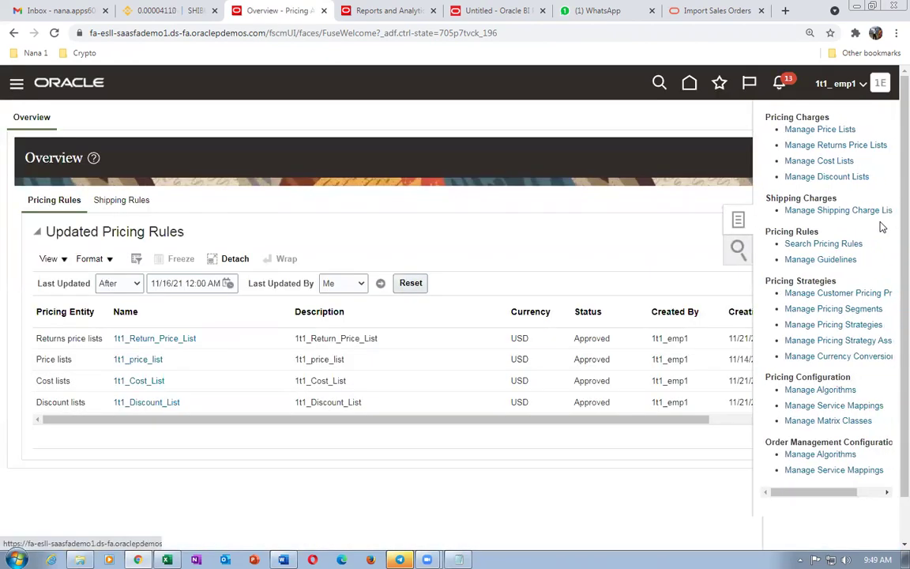
click(822, 296)
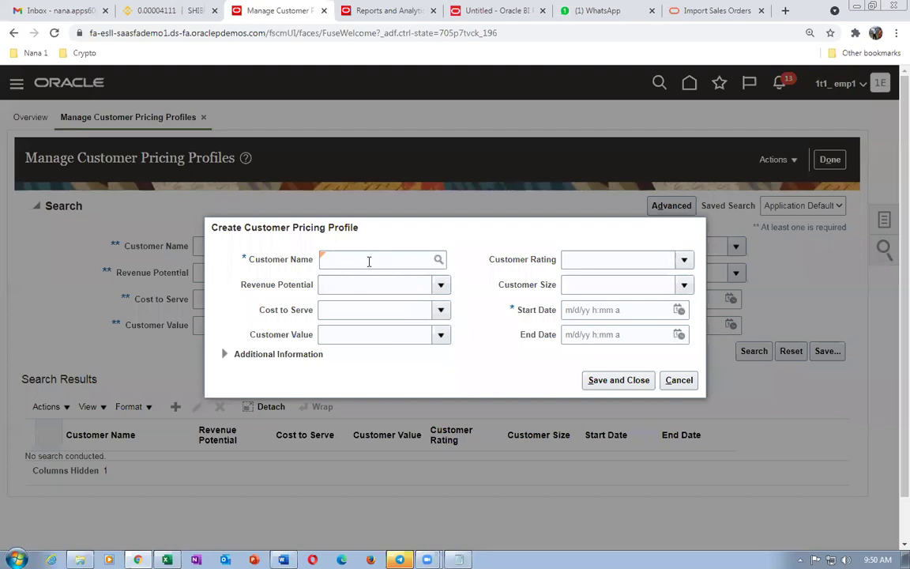
click(377, 260)
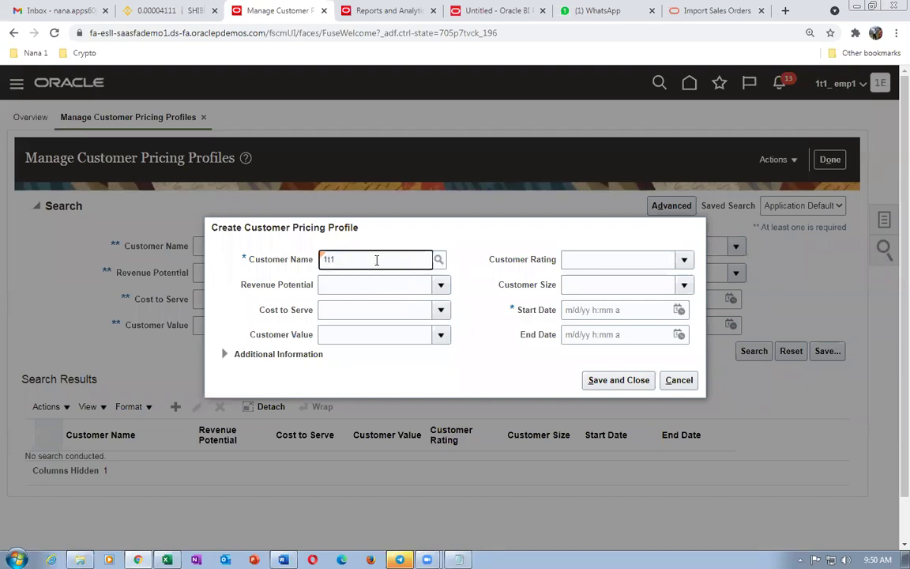
text(1t1)
key(Tab)
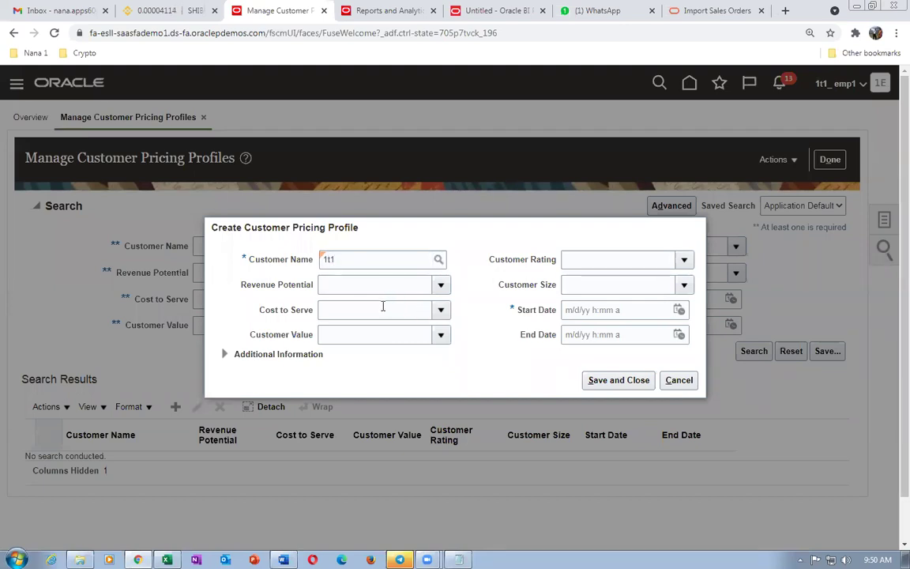
click(372, 401)
click(564, 428)
- Set the new pricing profile's revenue potential to 1t1_High_Rev
click(390, 283)
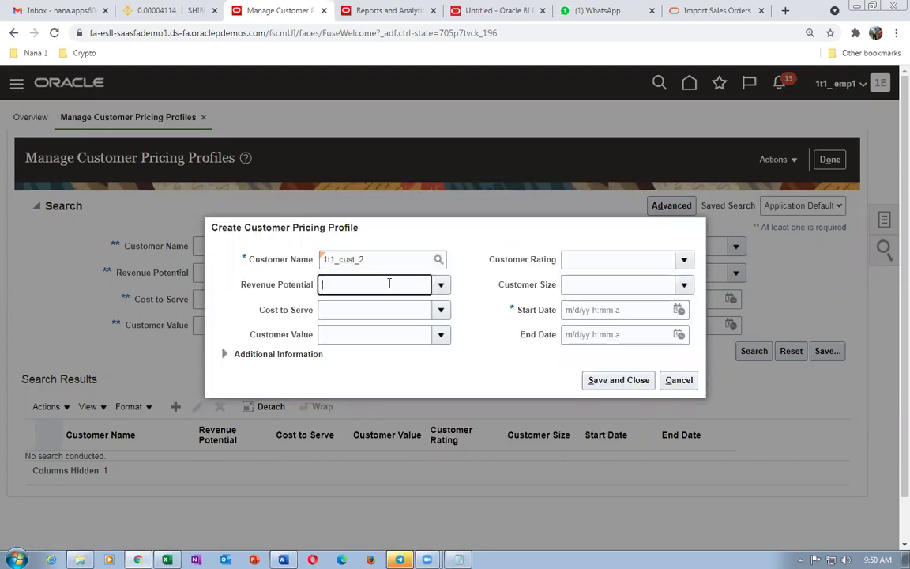
text(1t1)
key(Tab)
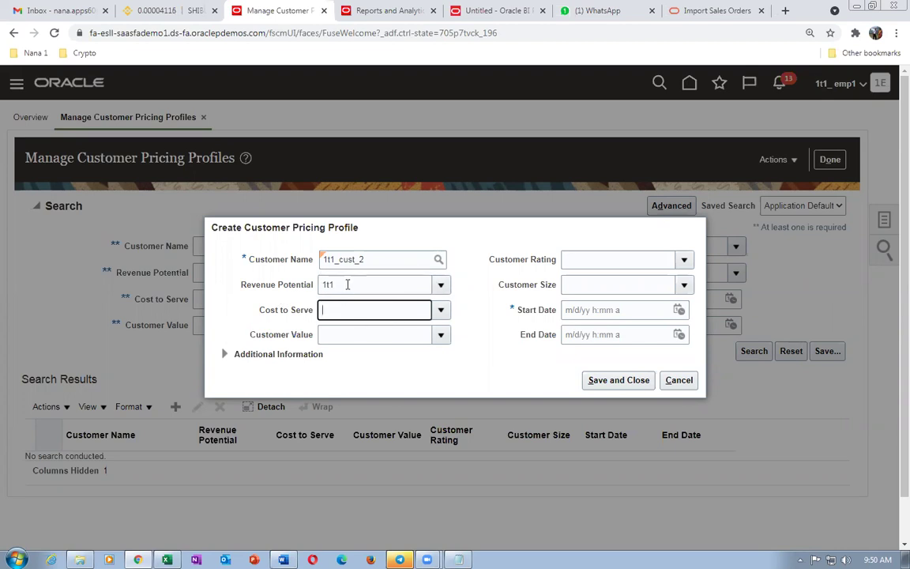
click(441, 288)
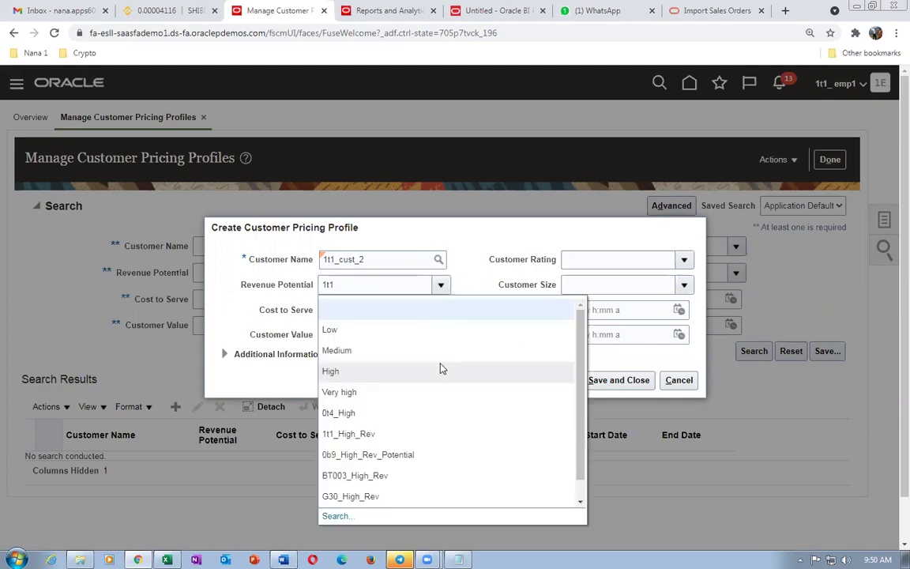
click(382, 434)
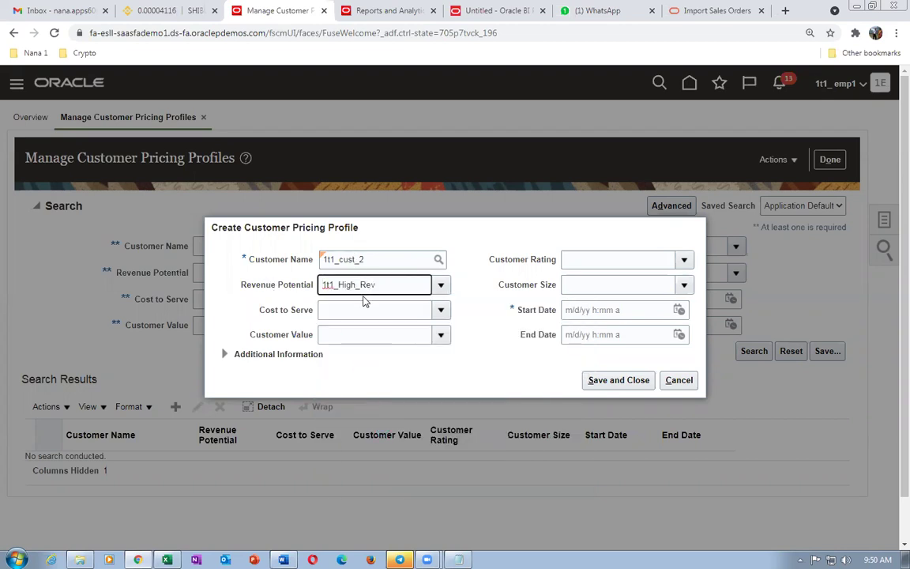
- Set the pricing profile's start date to 11/26/21 4:19 AM
click(678, 310)
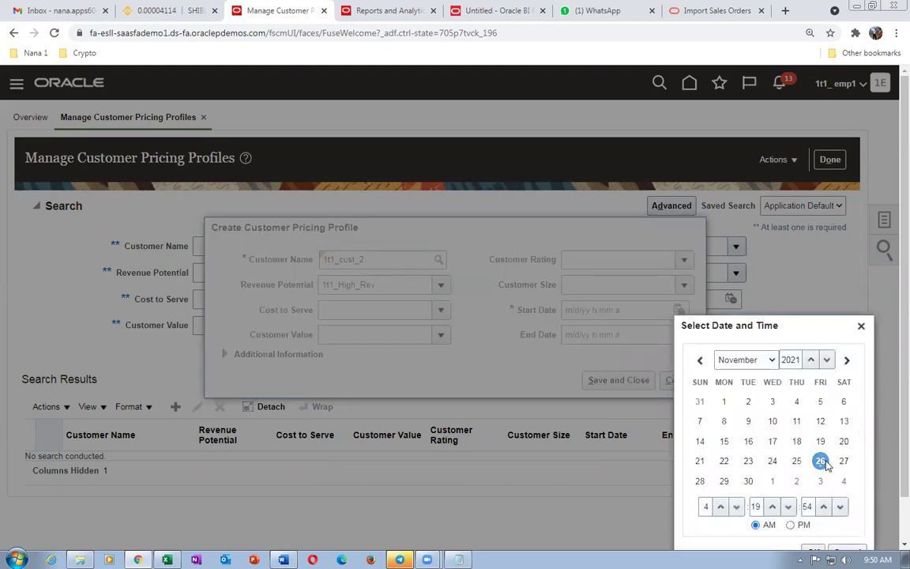
scroll(824, 474, down, 1)
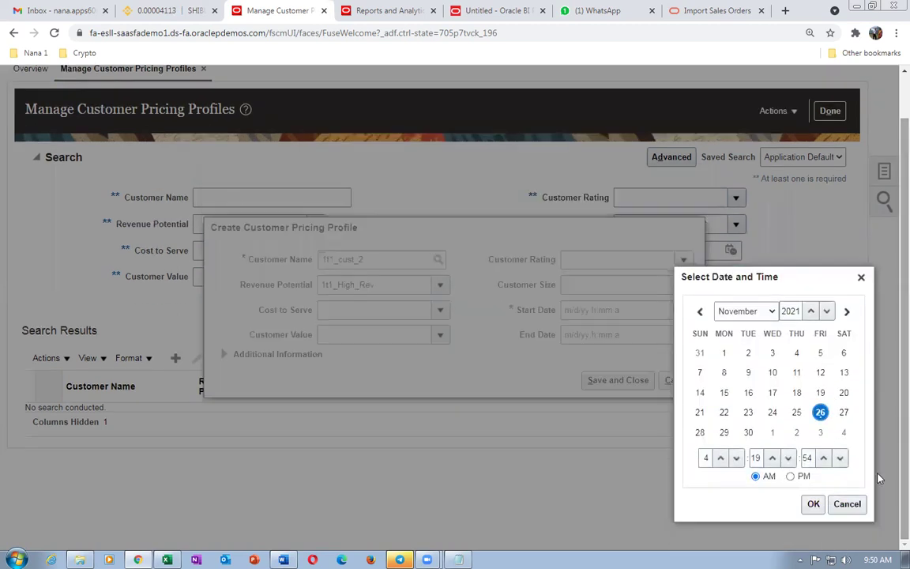
click(821, 503)
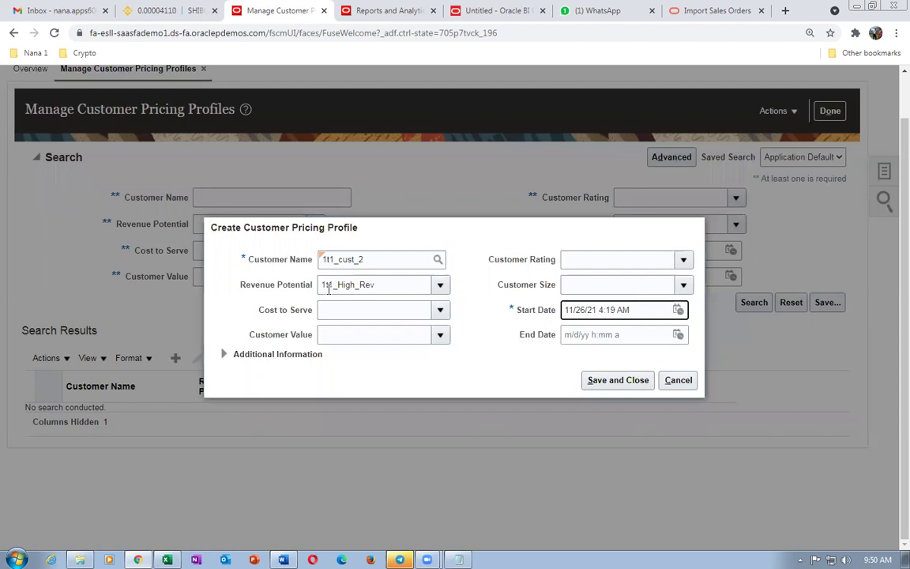
- Save the new customer pricing profile, finish managing profiles and return to the home page
click(598, 384)
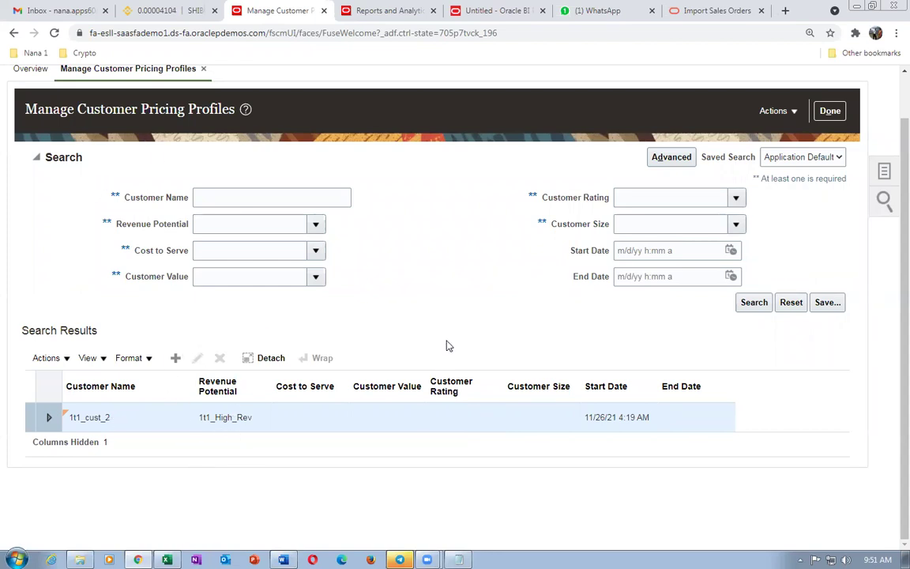
click(831, 112)
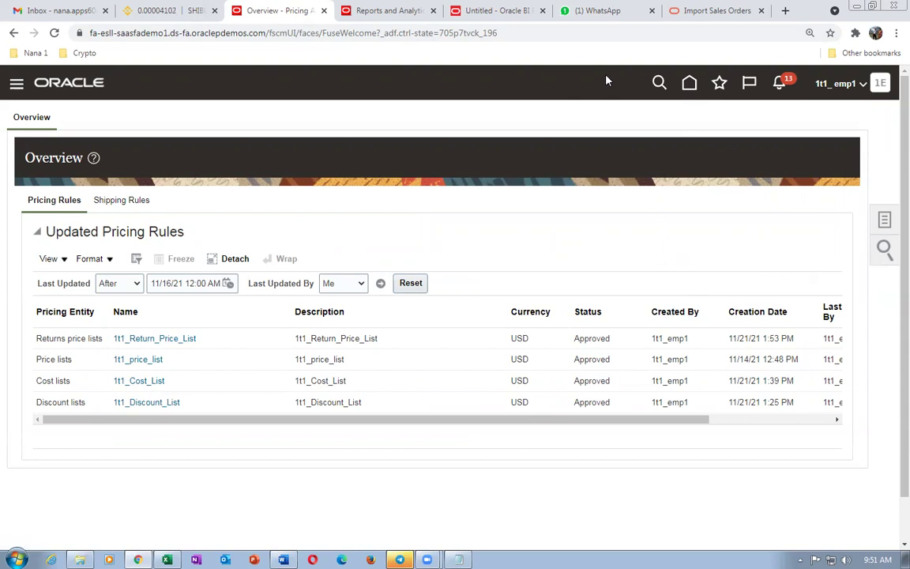
click(687, 83)
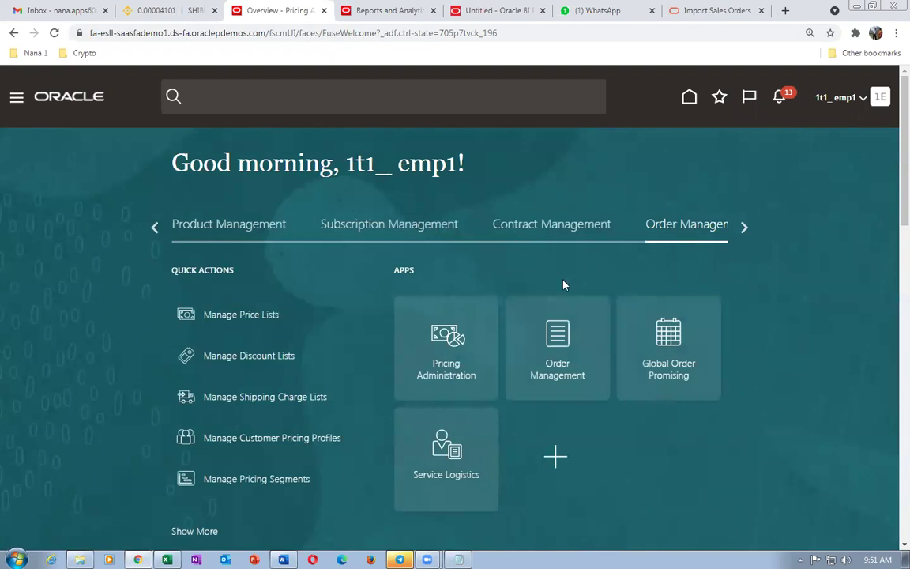
- Open Order Management and look up the imported sales order by the order number kept in the notes
click(560, 376)
key(alt+Tab)
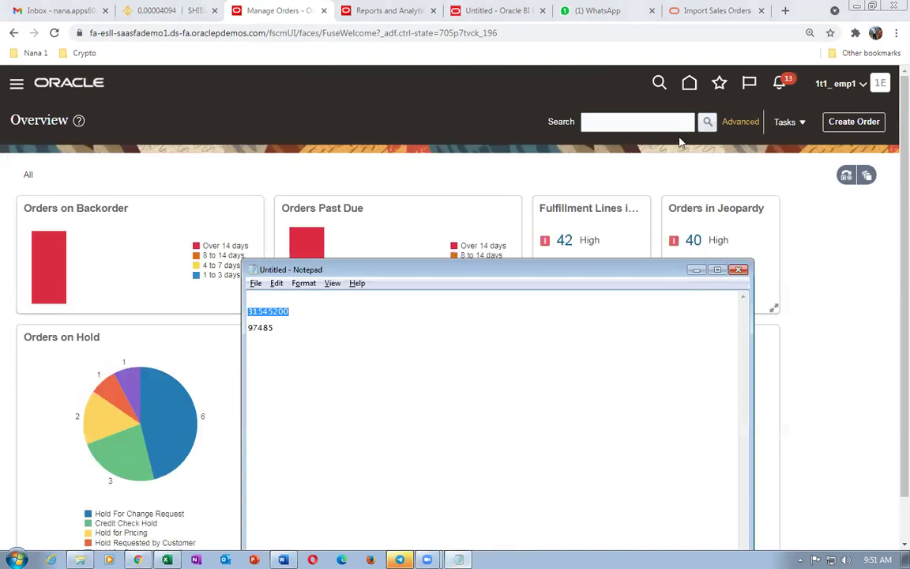
click(655, 123)
text(97)
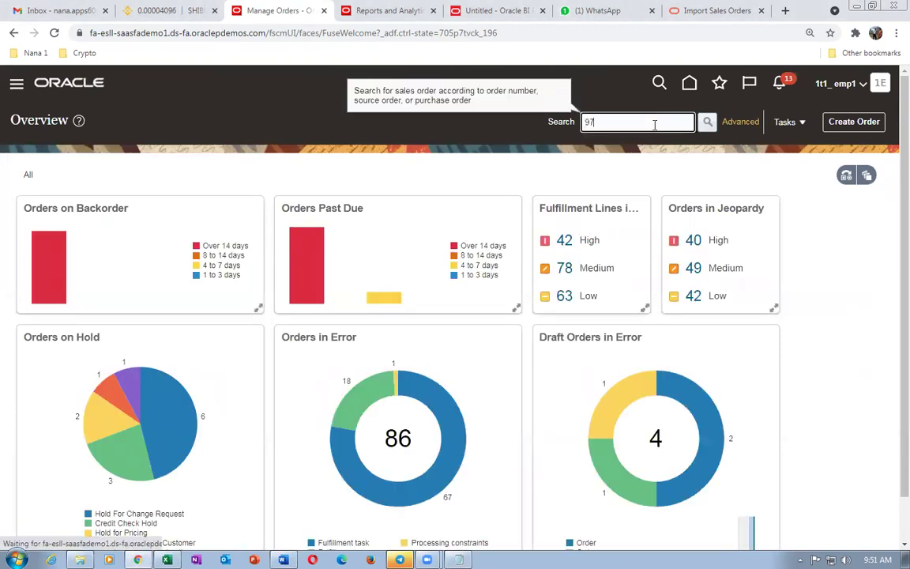
text(485)
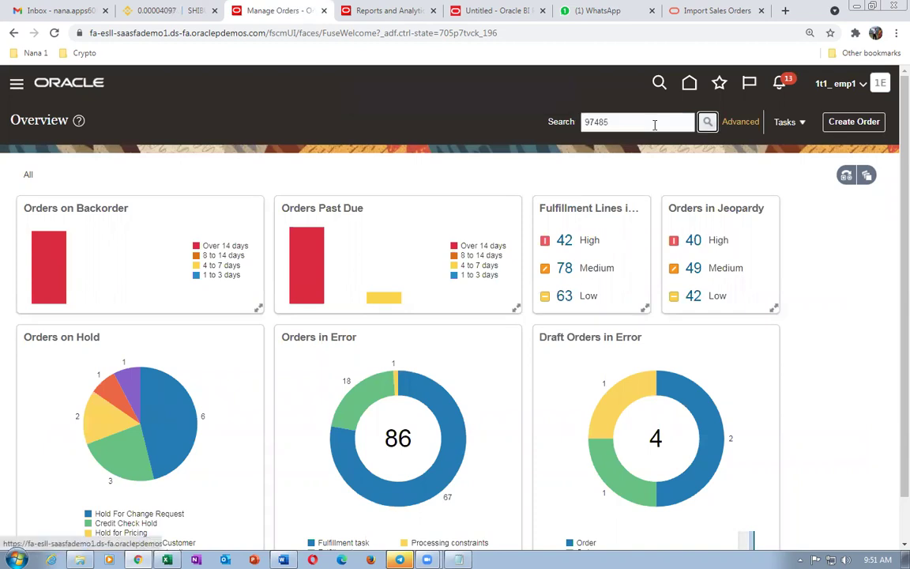
click(708, 122)
- View the order's pricing strategy and segment, and close the order
scroll(324, 261, down, 1)
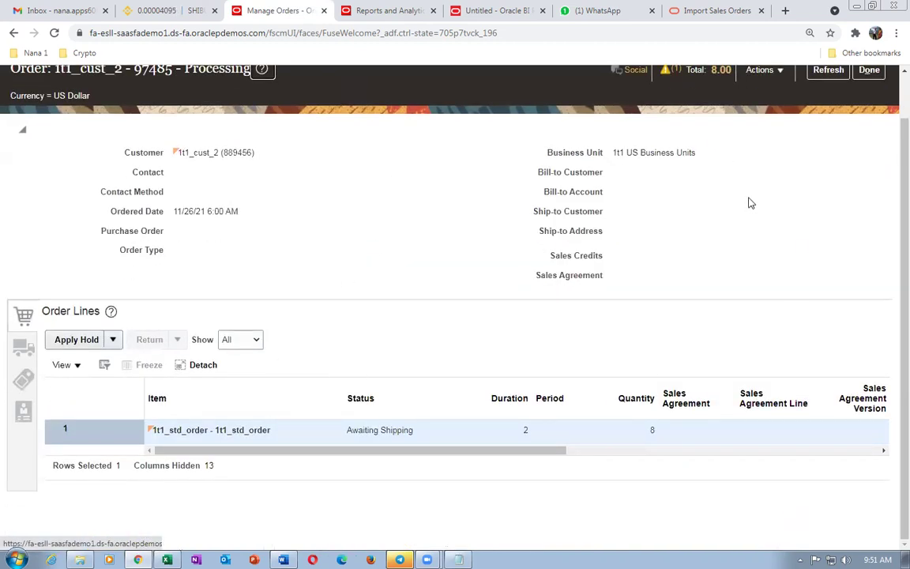
scroll(750, 202, up, 1)
click(761, 119)
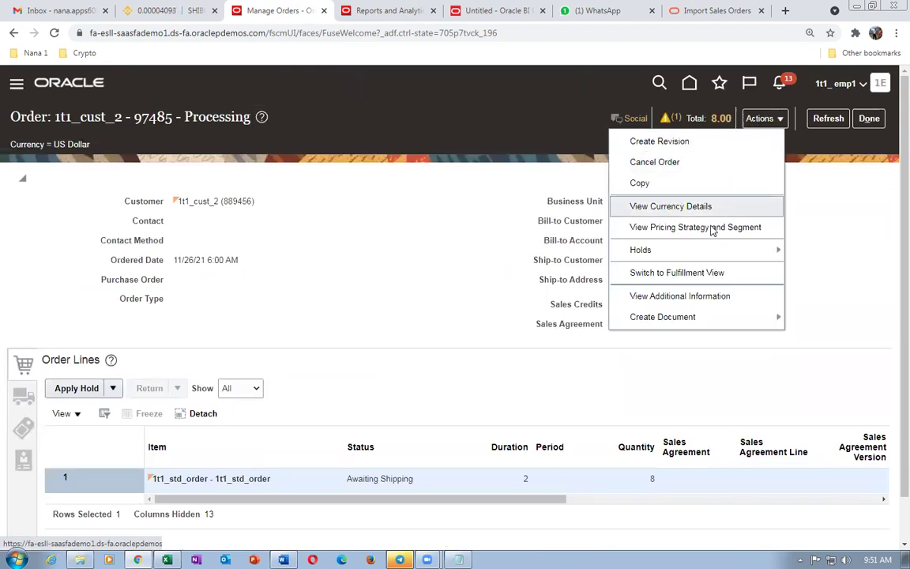
click(679, 228)
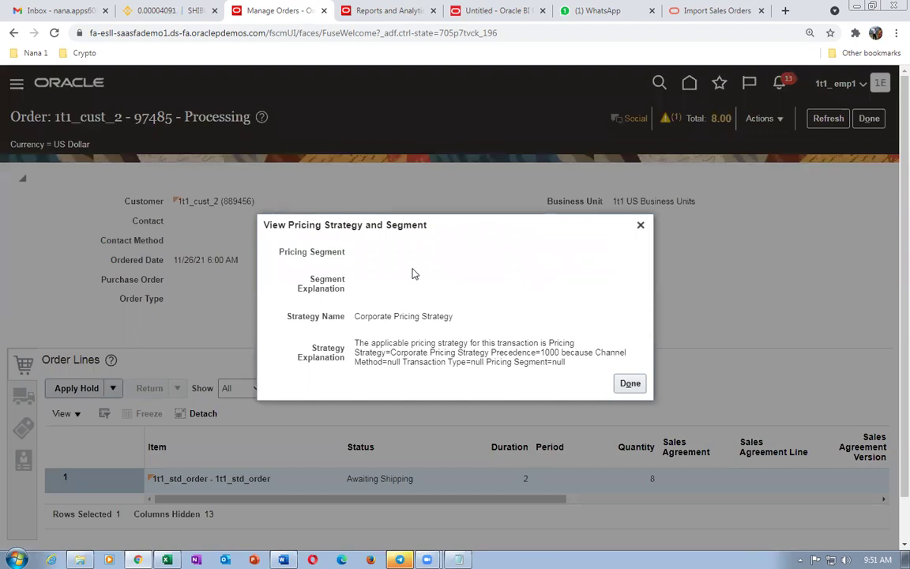
click(629, 384)
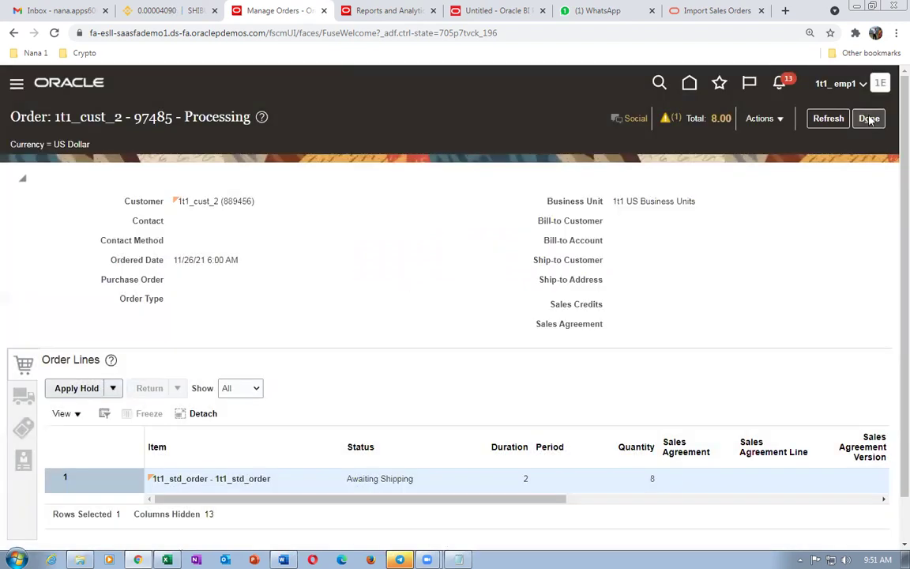
click(869, 117)
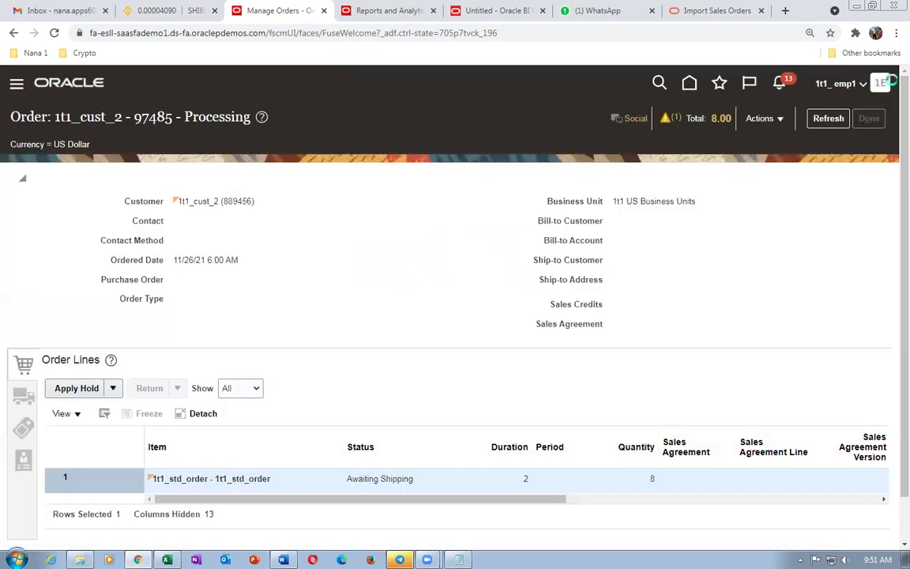
- Sign out of Oracle Applications Cloud and sign back in with the prefilled credentials
click(880, 83)
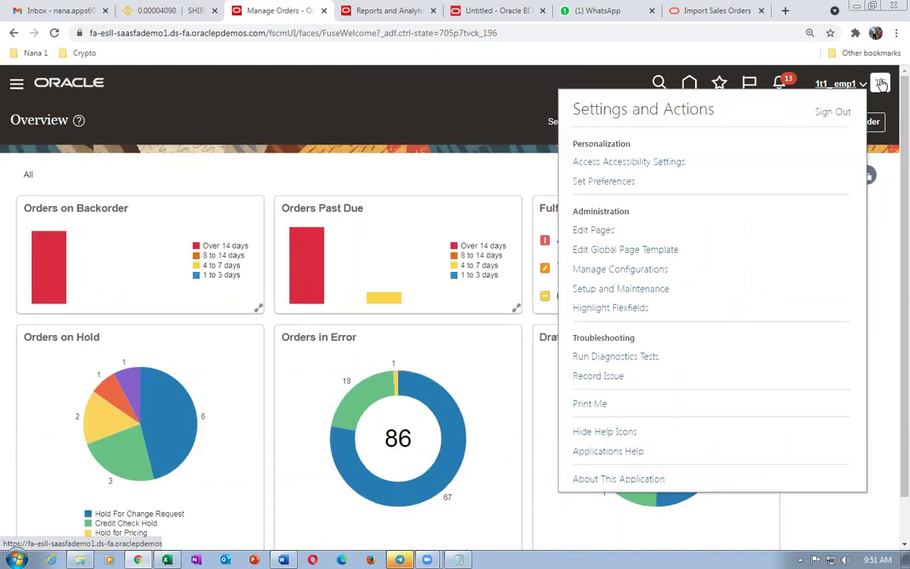
click(842, 113)
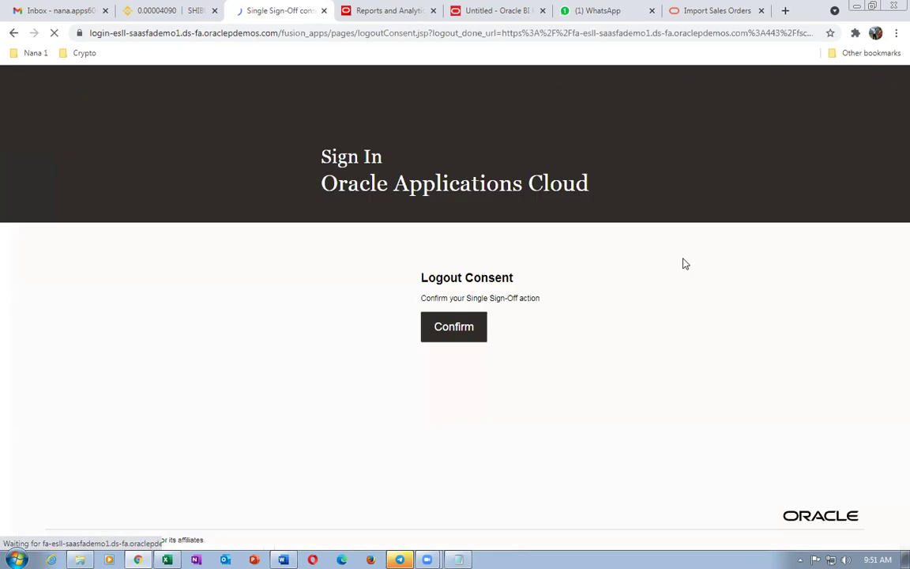
click(434, 324)
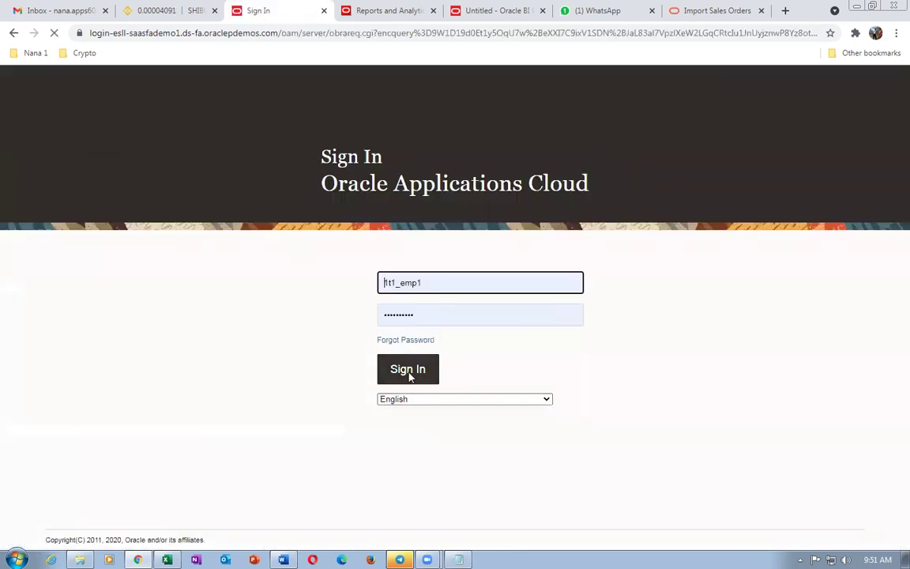
click(407, 370)
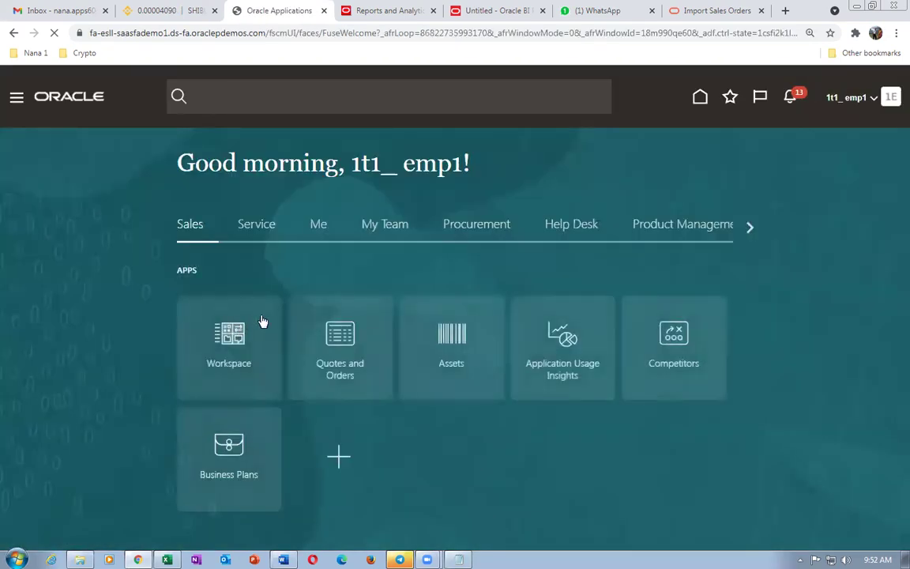
- Switch to Excel and open the recent SourceSalesOrderImportTemplate workbook from the Sales_Order_Import folder
key(alt+Tab)
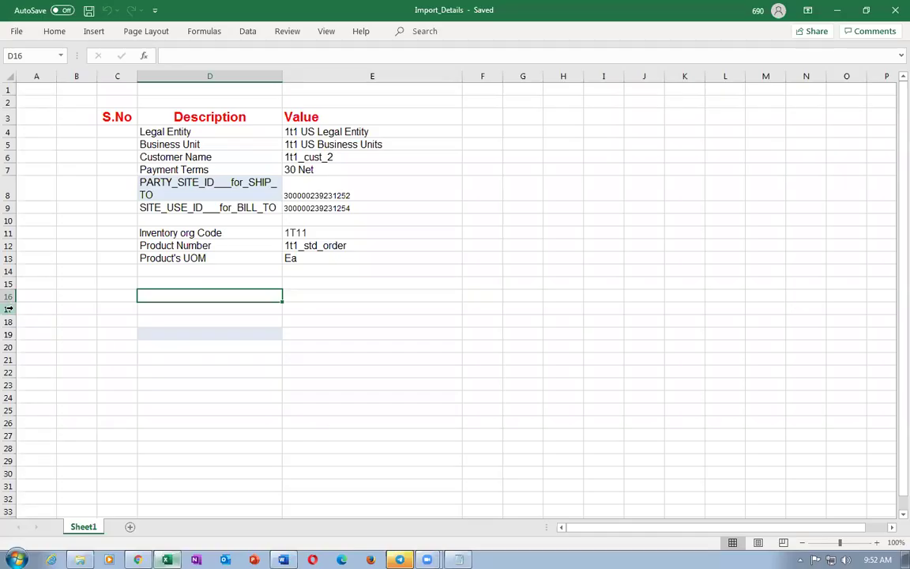
click(15, 31)
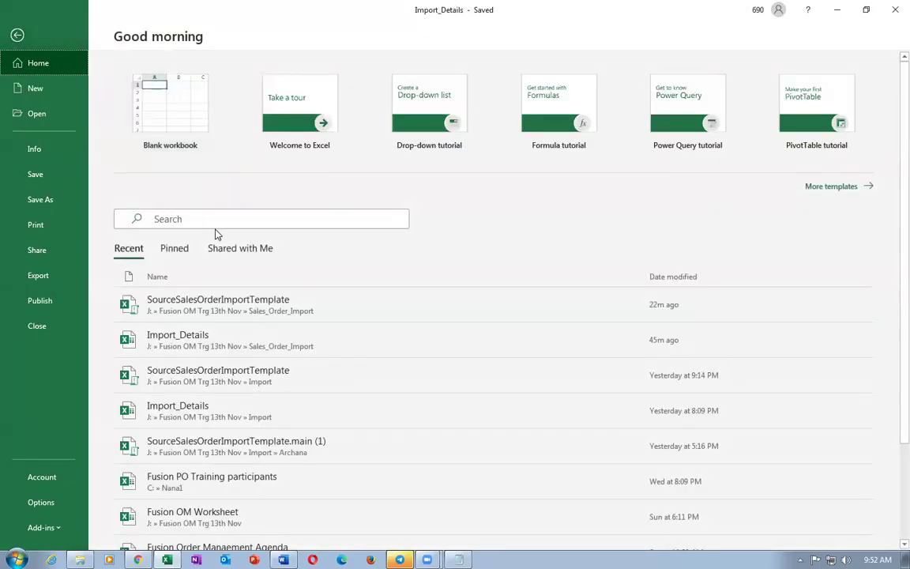
click(230, 309)
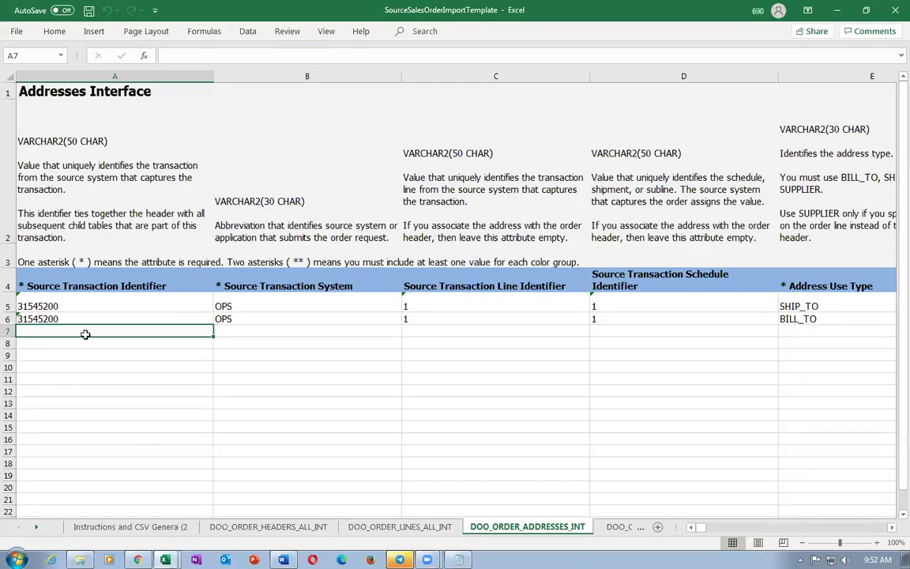
- Set the Source Transaction Identifier of the SHIP_TO and BILL_TO rows to 31545201 in DOO_ORDER_ADDRESSES_INT
double_click(77, 306)
key(BackSpace)
text(1)
double_click(73, 319)
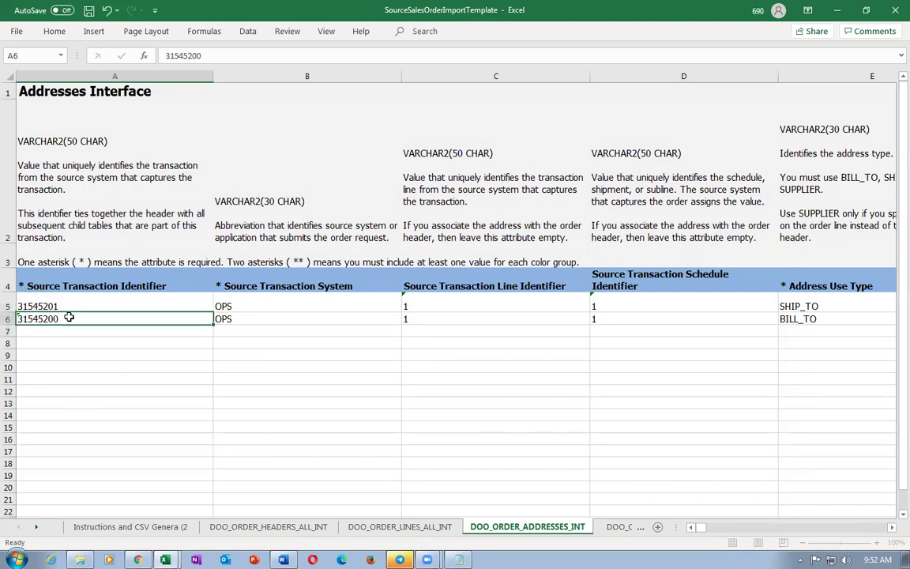
key(BackSpace)
text(1)
key(Tab)
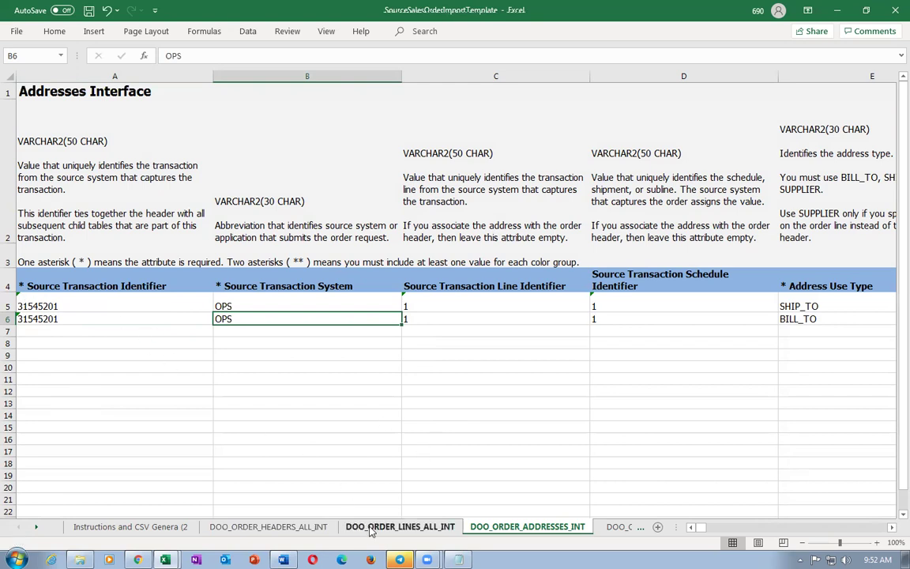
- Set the Source Transaction Identifier of the order line to 31545201 in DOO_ORDER_LINES_ALL_INT
click(400, 526)
double_click(82, 258)
key(BackSpace)
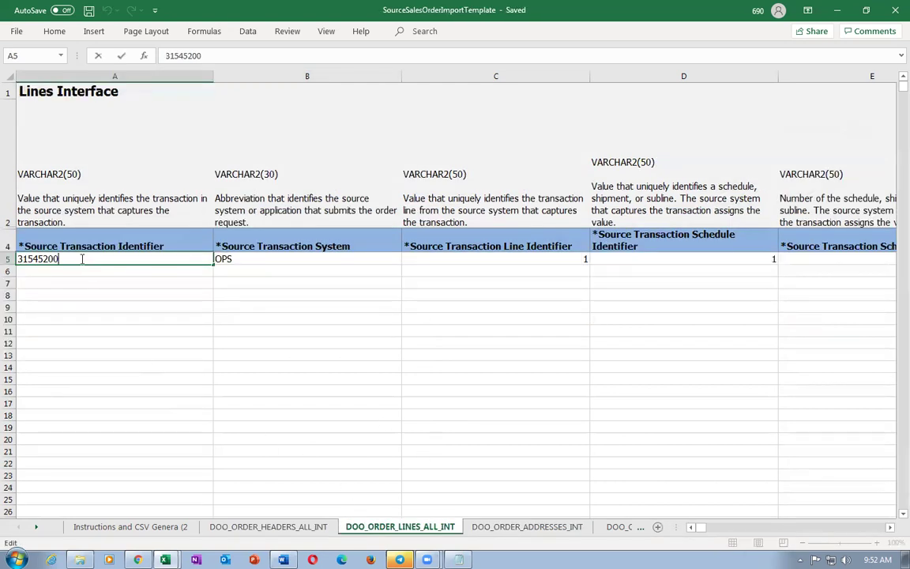
text(1)
key(Return)
- Set the Source Transaction Identifier of the order header to 31545201 in DOO_ORDER_HEADERS_ALL_INT
click(268, 526)
double_click(90, 337)
key(BackSpace)
text(1545201)
key(Tab)
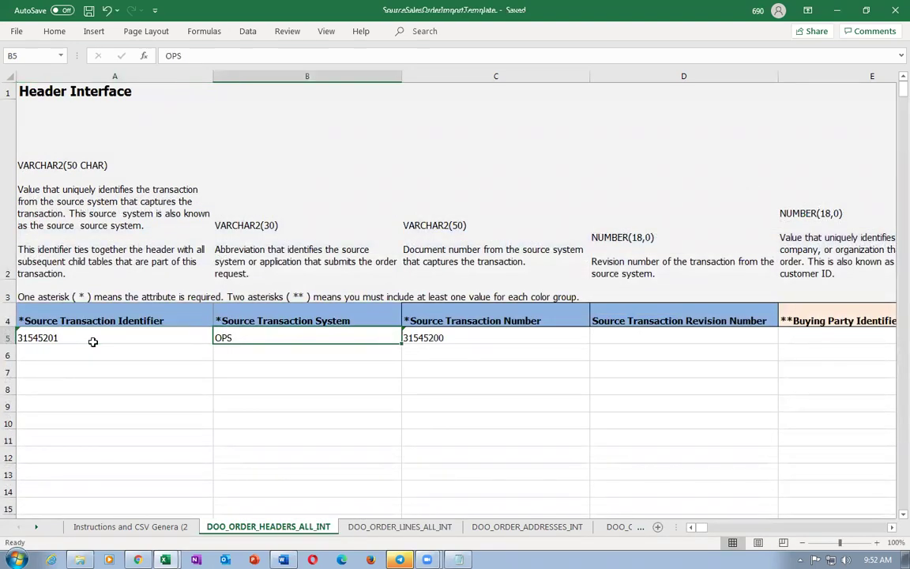
- Set the order header's Source Transaction Number to 31545201 and save the workbook
click(465, 338)
double_click(465, 337)
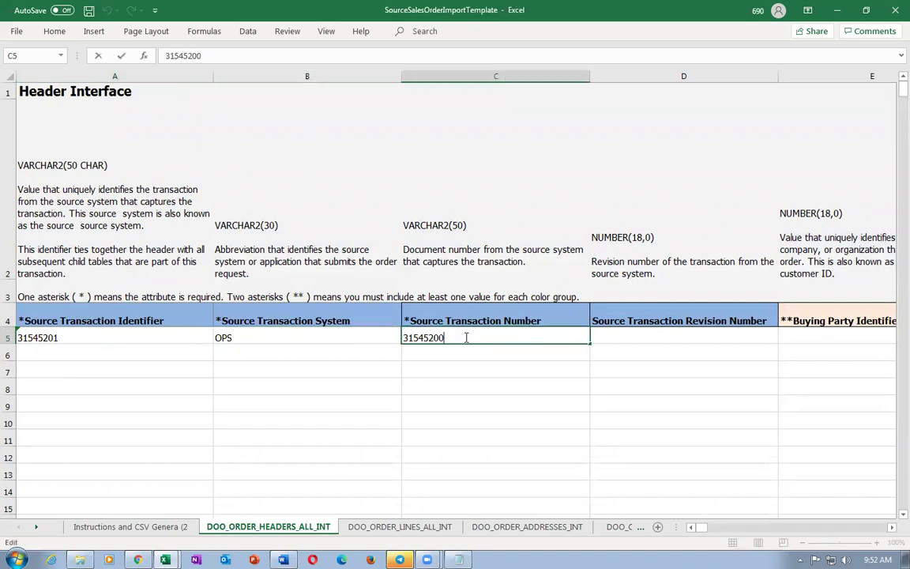
key(BackSpace)
text(1)
click(455, 371)
click(132, 335)
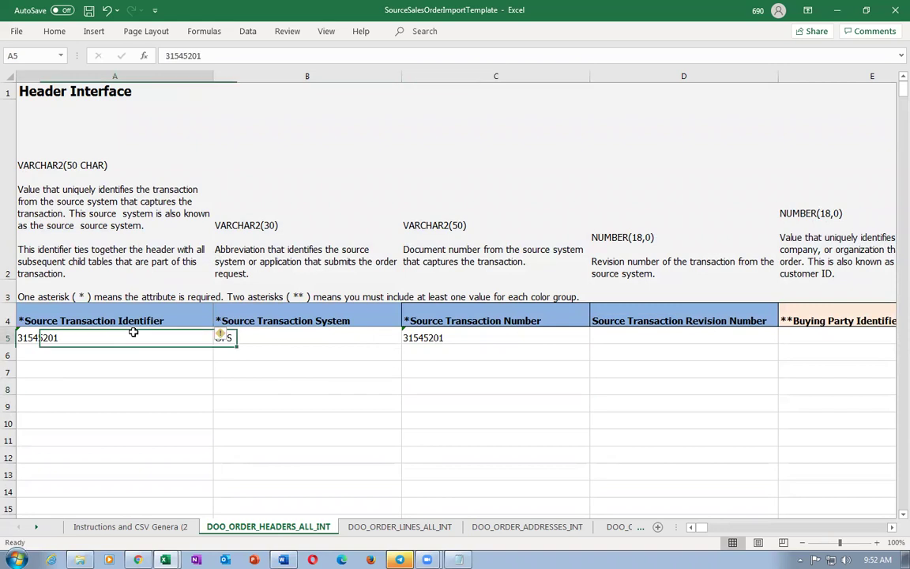
click(311, 336)
click(450, 340)
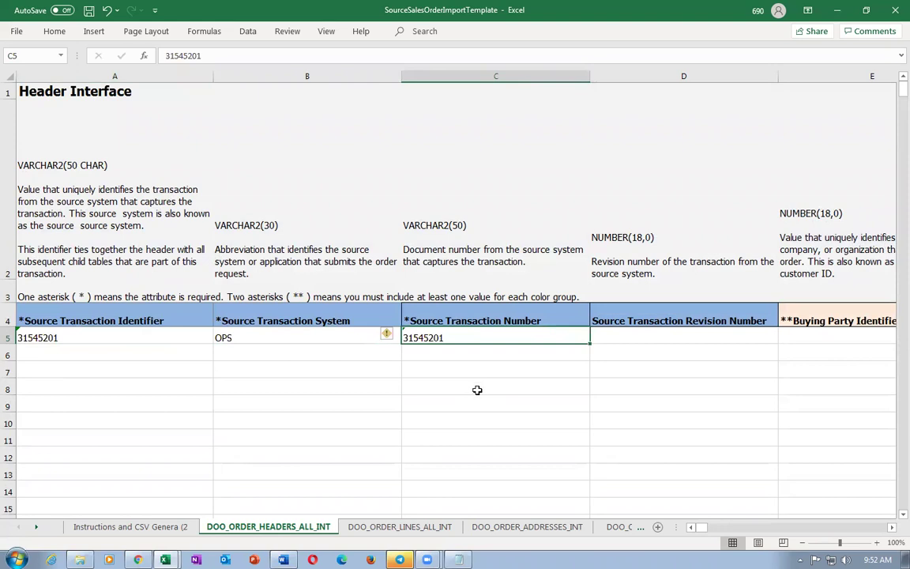
key(ctrl+s)
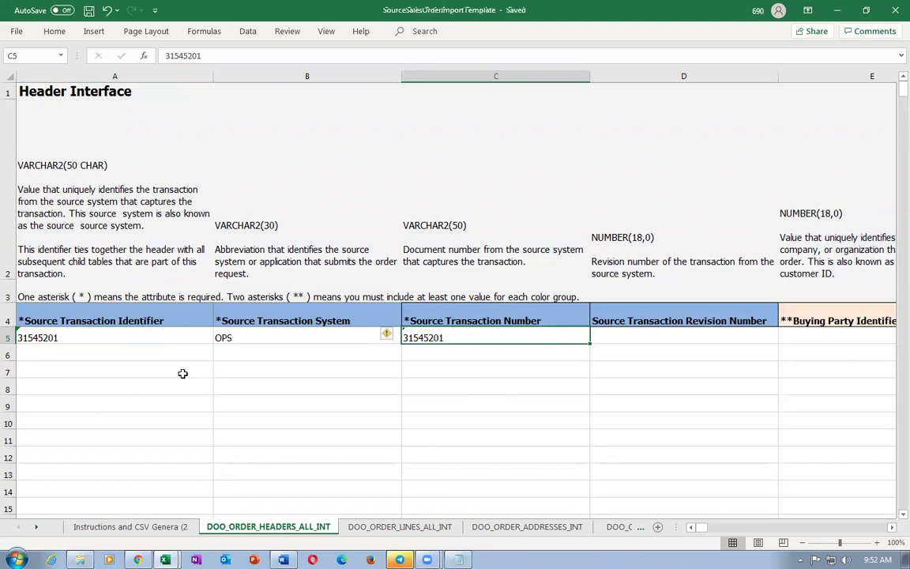
click(115, 370)
click(306, 373)
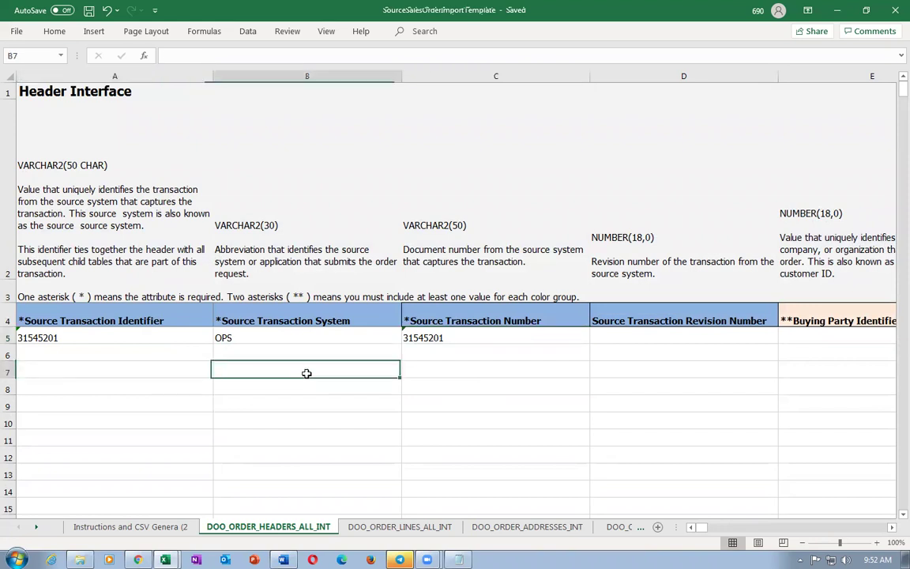
click(451, 368)
click(610, 365)
click(427, 370)
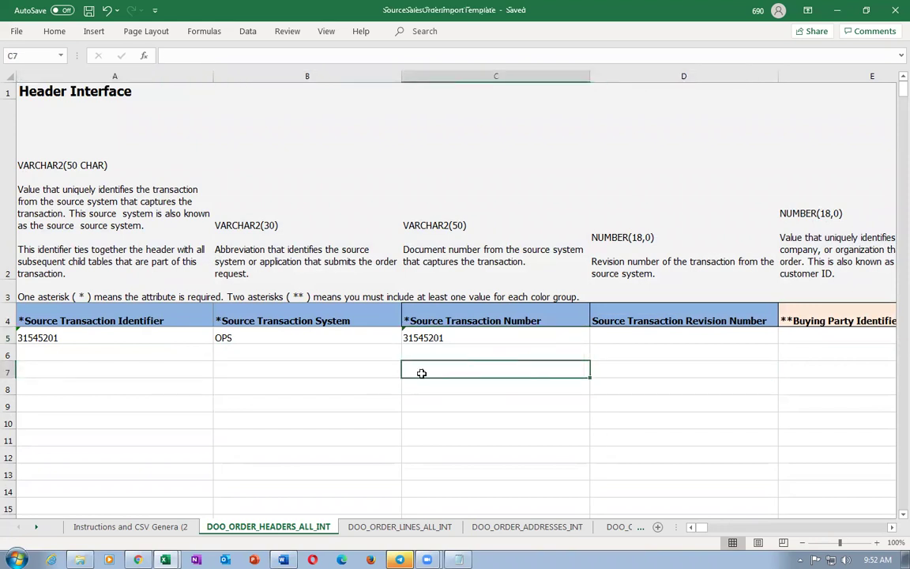
click(286, 368)
click(100, 366)
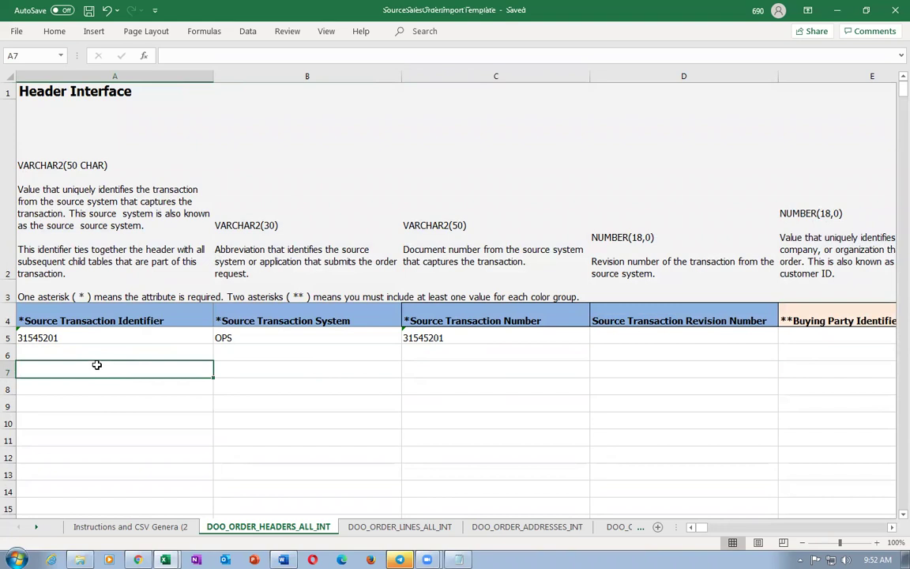
- Check the source transaction identifiers across the header, lines and addresses sheets of the import template
click(60, 338)
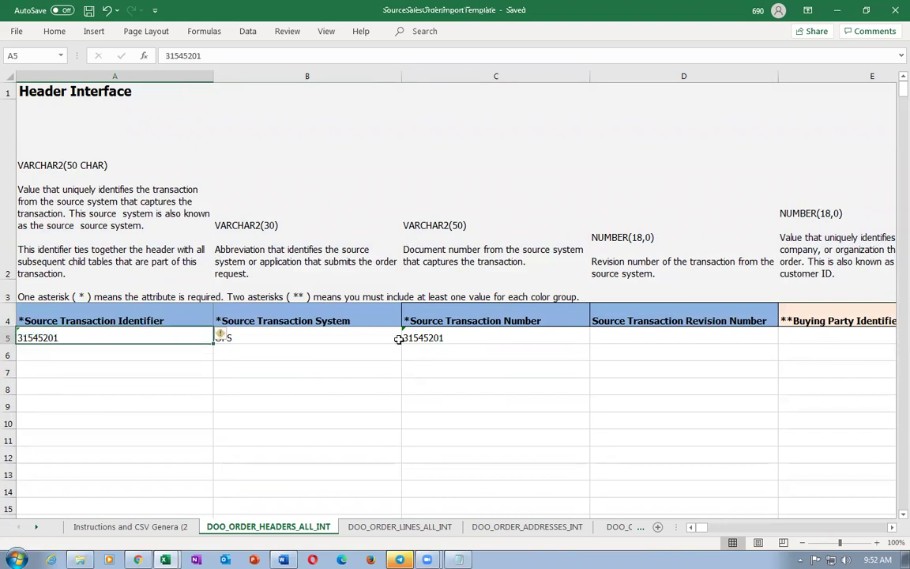
click(447, 336)
click(416, 526)
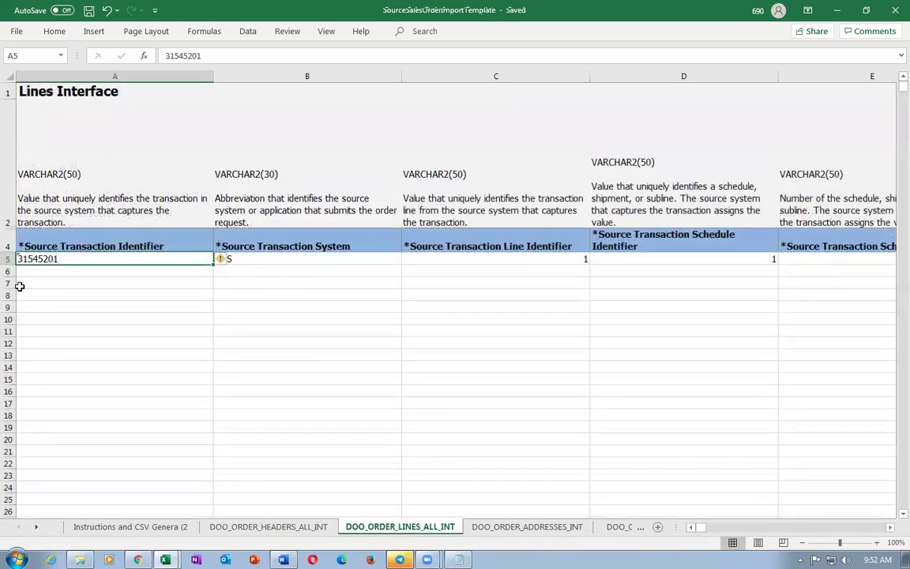
click(545, 528)
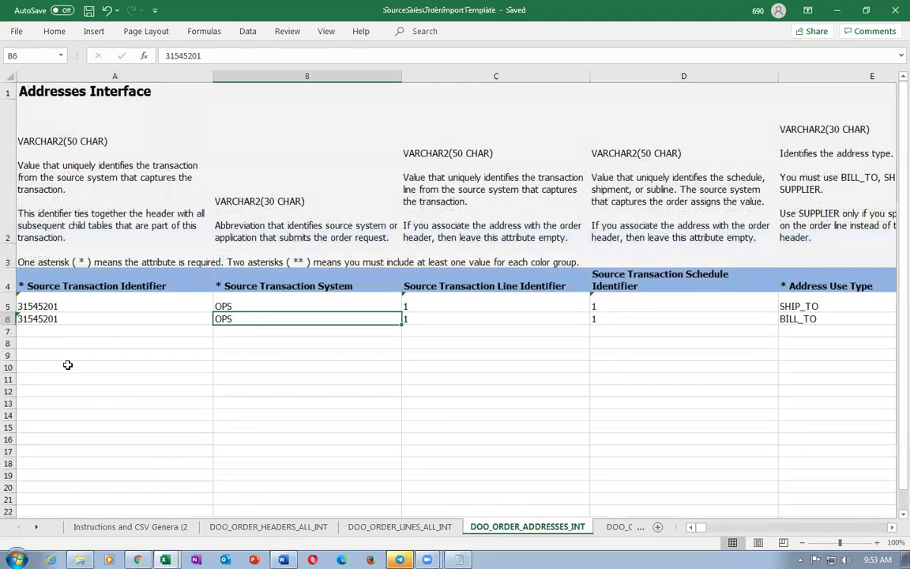
click(73, 392)
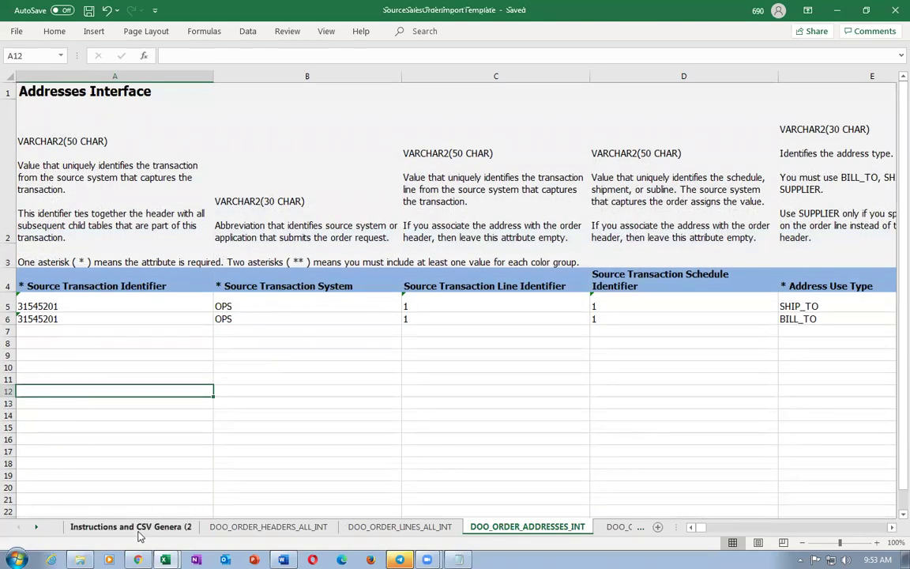
click(254, 531)
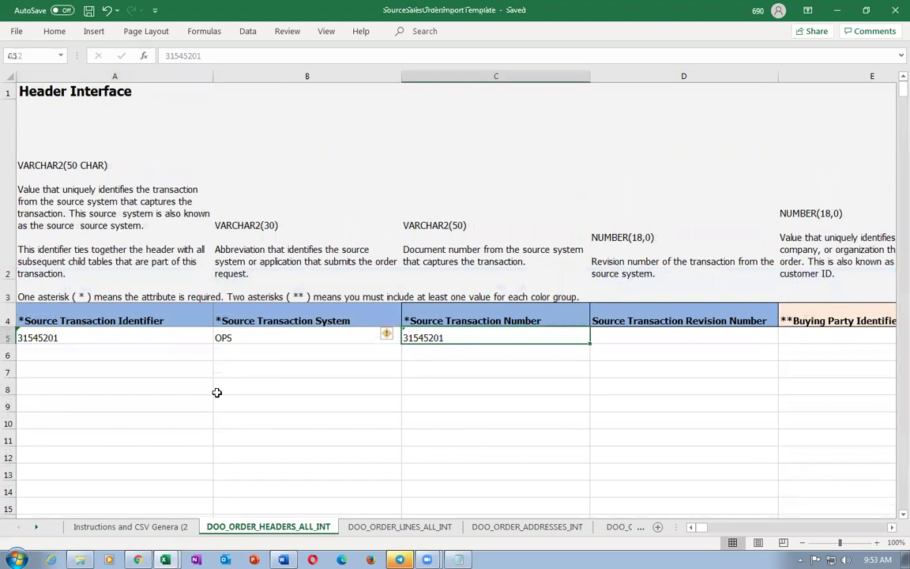
click(163, 403)
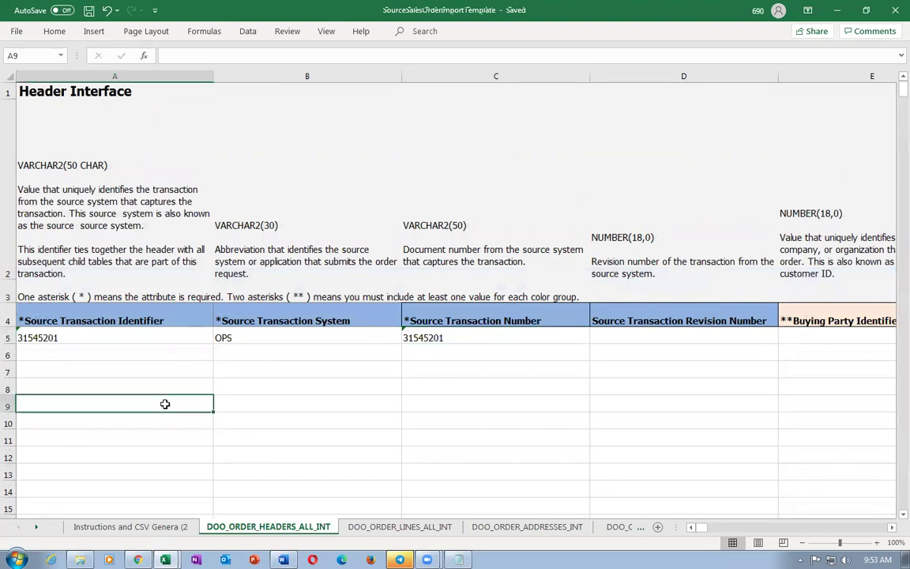
- Generate the CSV ZIP file as Import 3 in the Sales_Order_Import folder and close the import template workbook
click(116, 527)
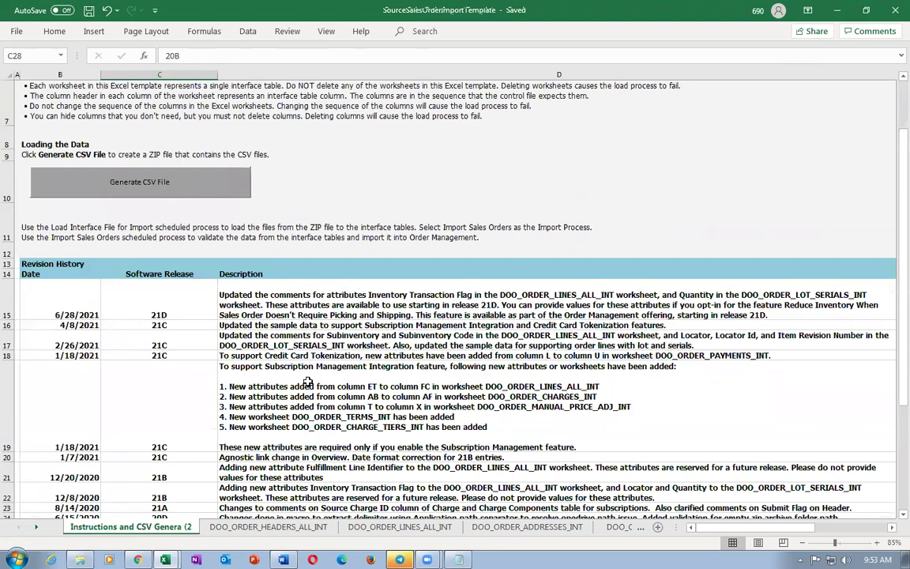
click(151, 174)
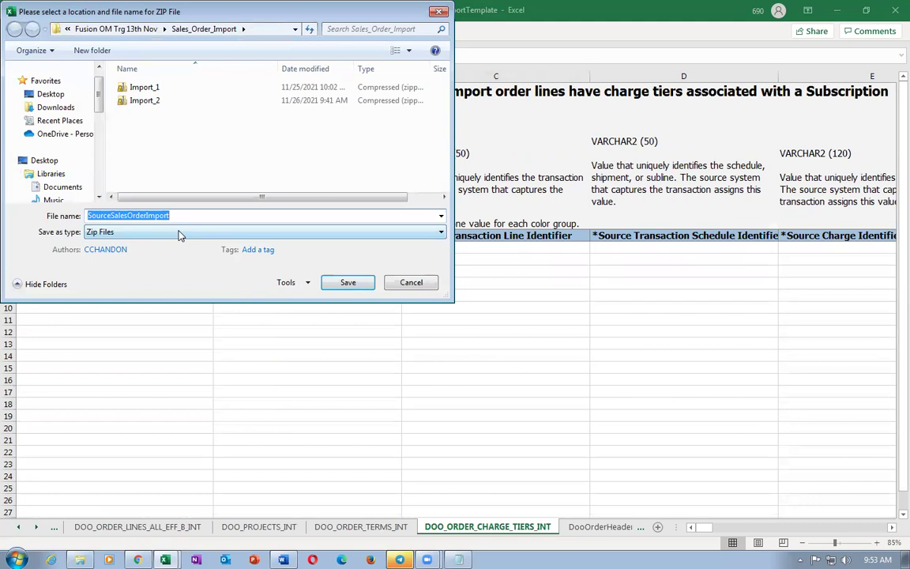
text(Import 3)
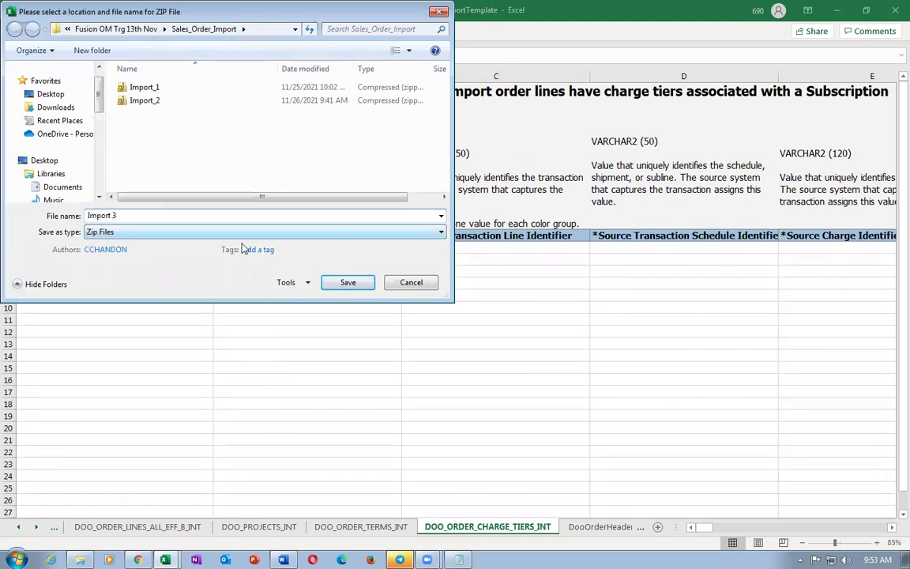
click(345, 284)
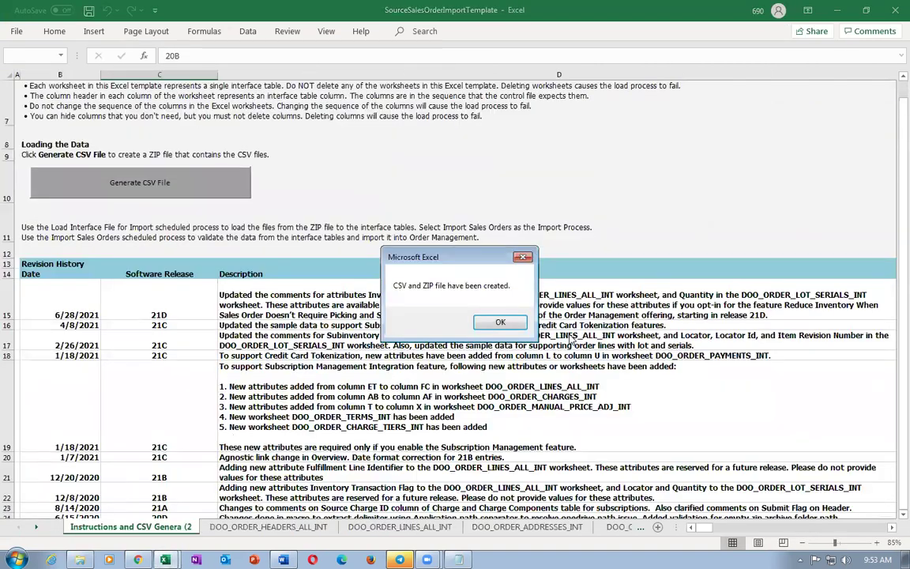
click(514, 323)
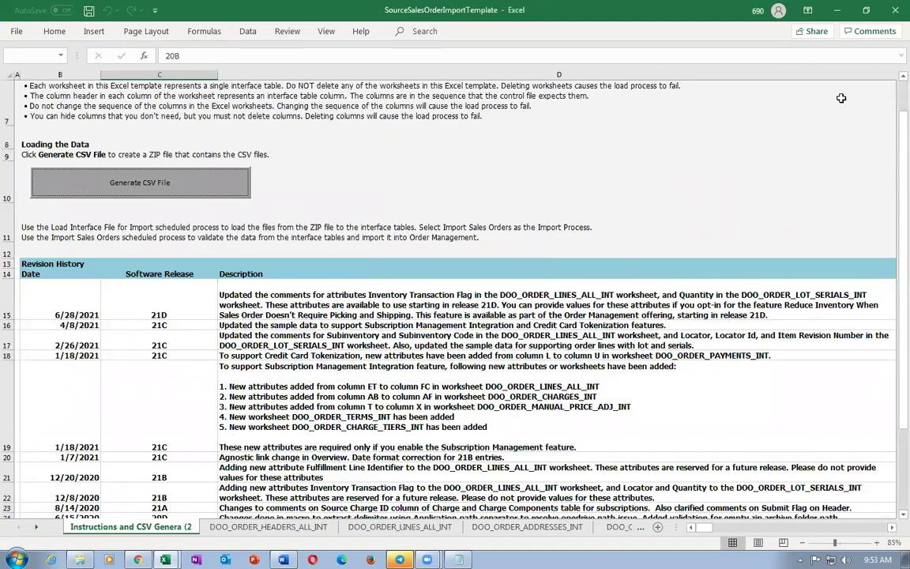
click(893, 9)
click(409, 267)
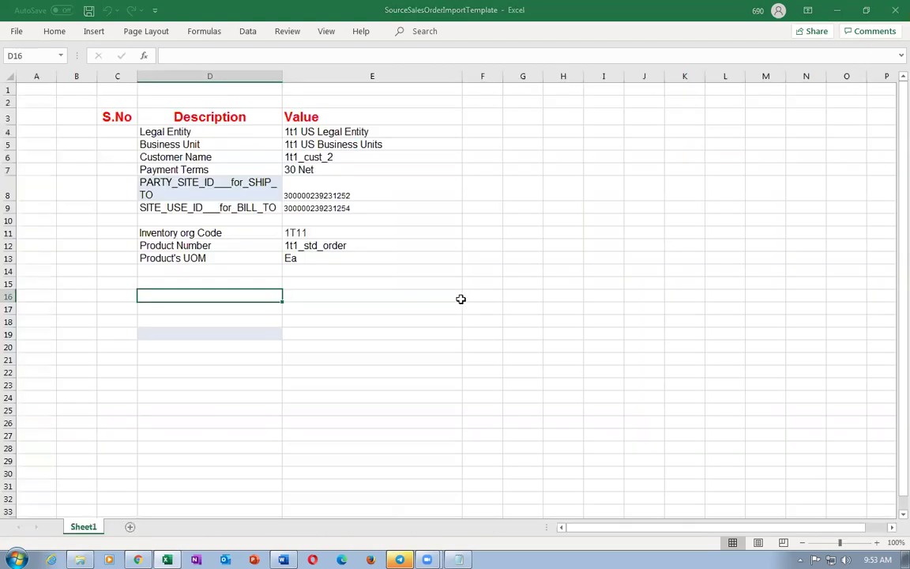
- Switch to Oracle Fusion in Chrome, open Scheduled Processes from Tools, and enlarge the process list
click(137, 559)
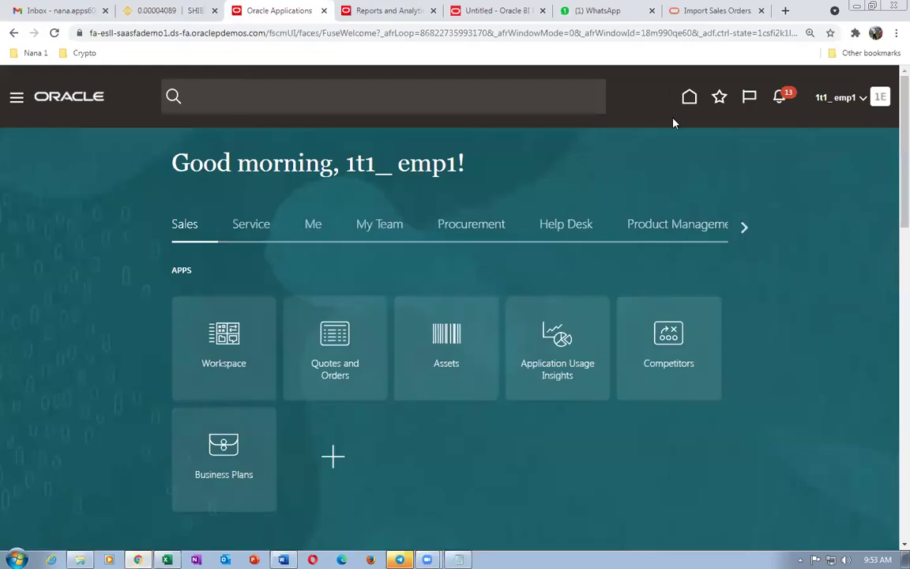
click(689, 96)
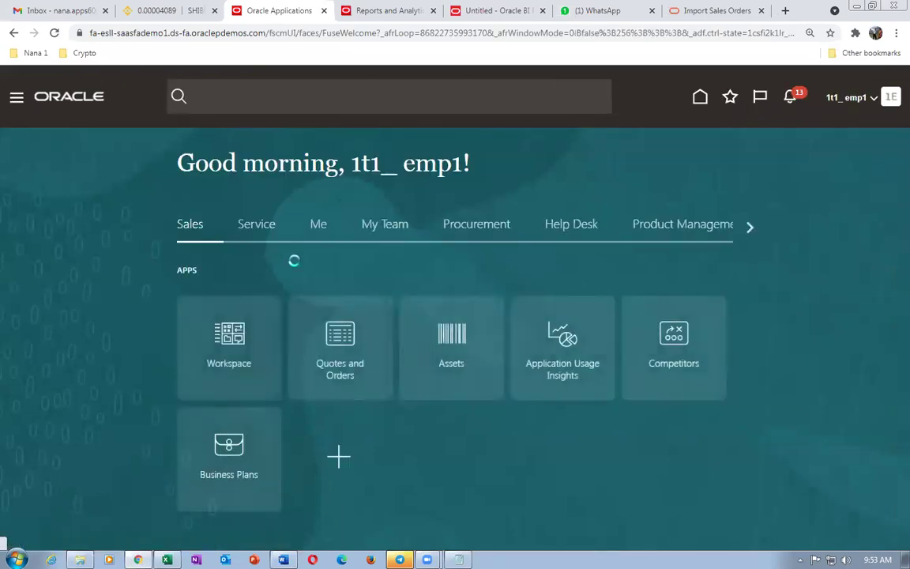
click(749, 228)
click(750, 229)
click(750, 229)
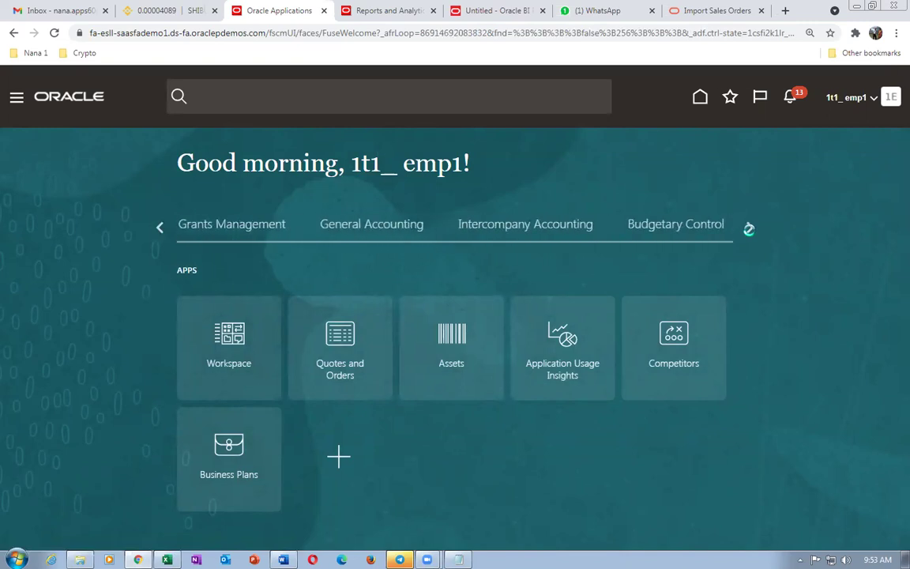
click(749, 230)
click(747, 233)
click(747, 232)
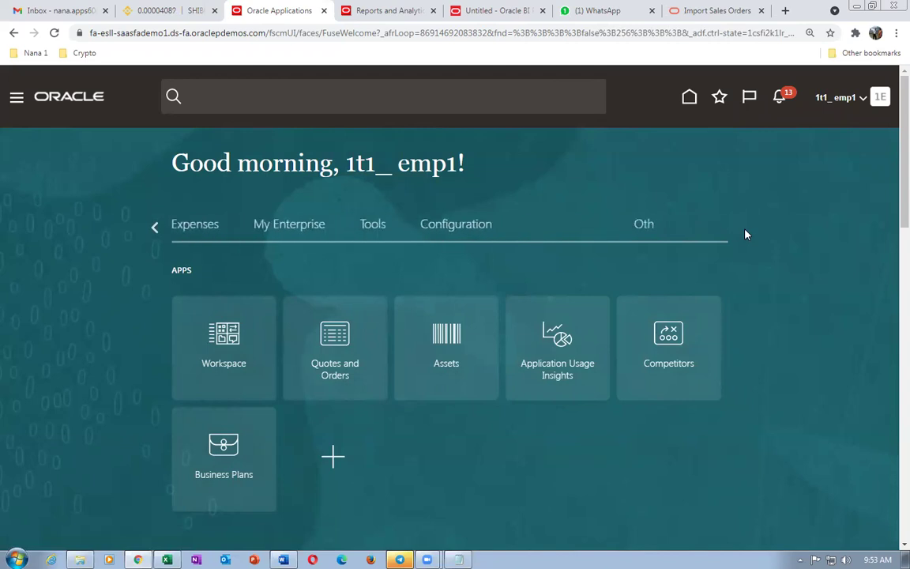
click(374, 225)
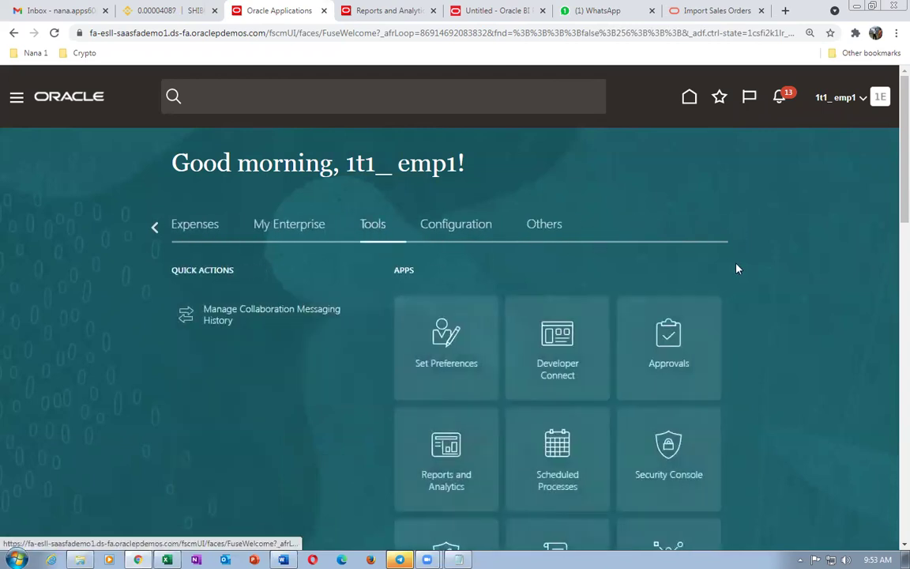
scroll(790, 319, down, 2)
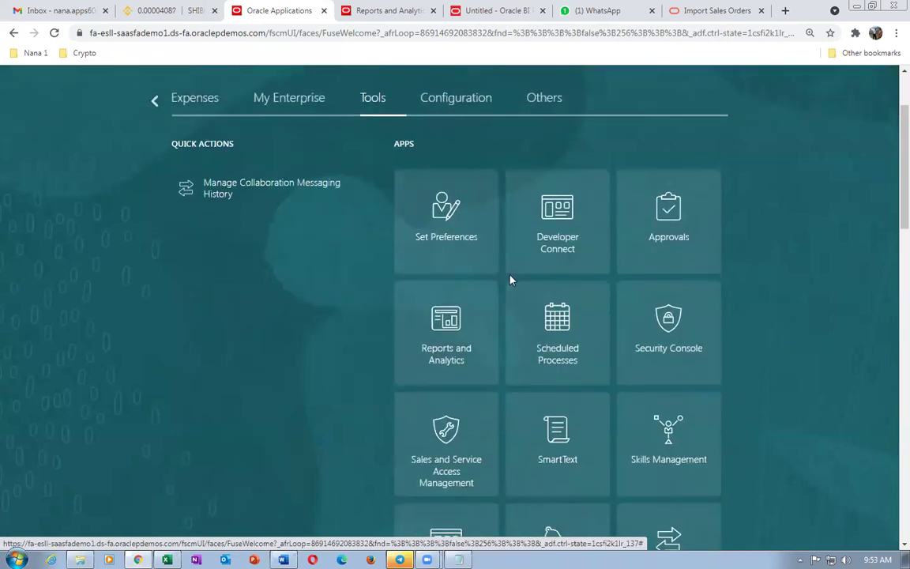
click(548, 349)
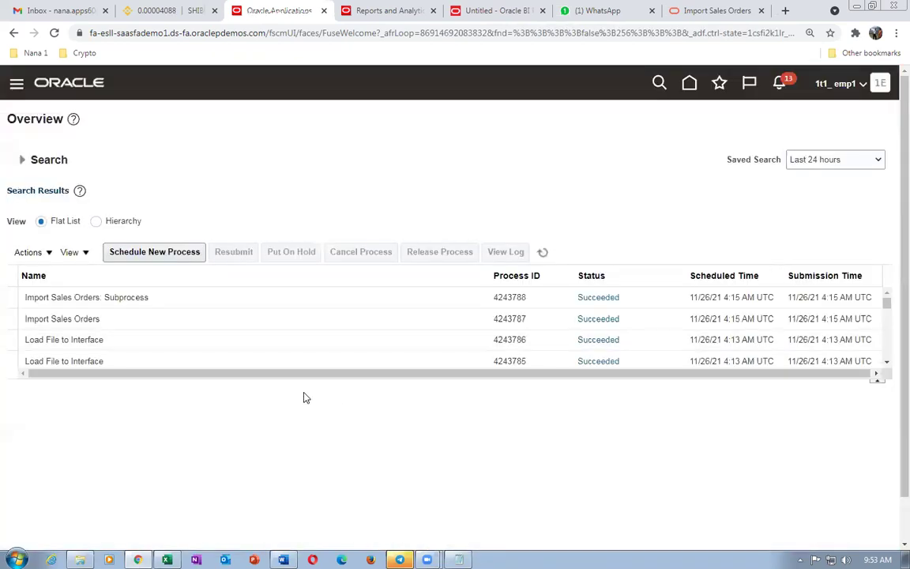
drag(307, 380, 302, 474)
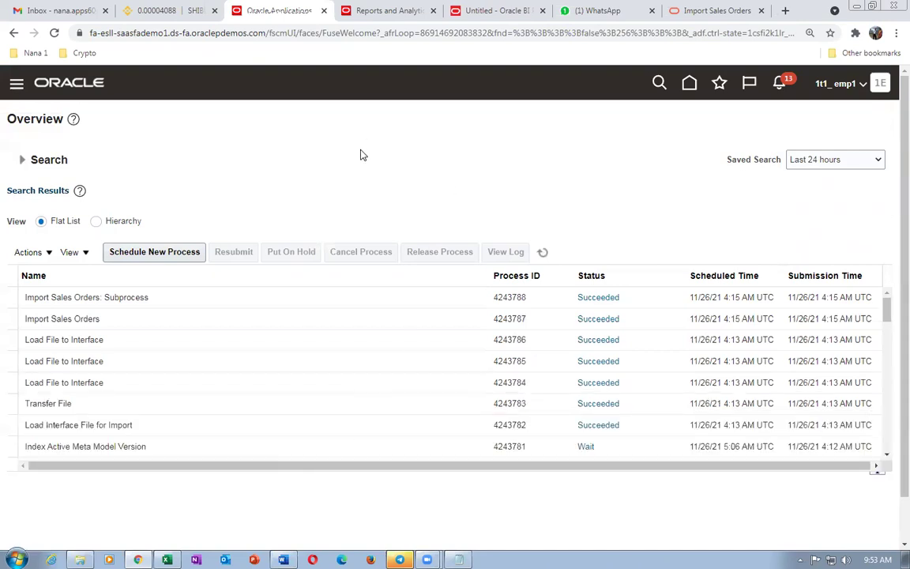
- Review the customer, site, inventory organization and product details in the Import_Details workbook
key(alt+Tab)
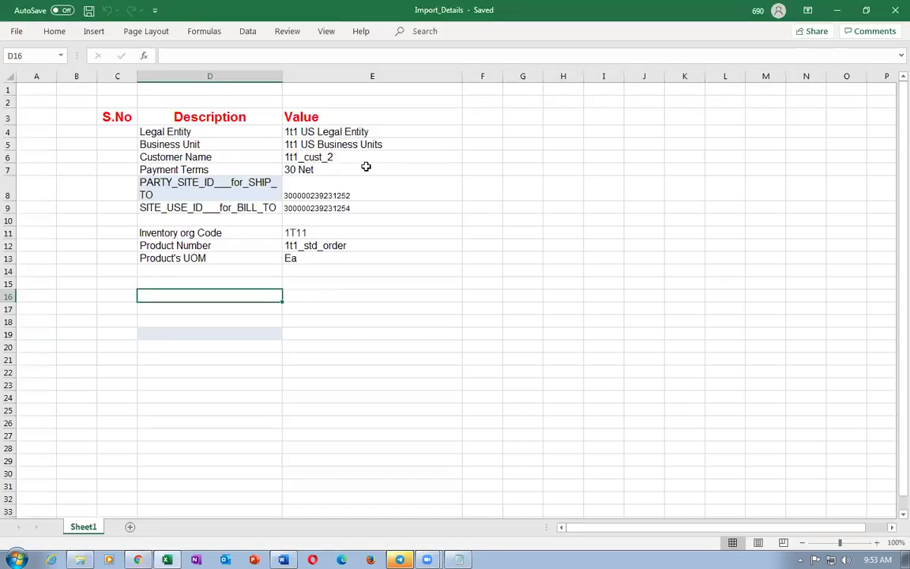
click(367, 196)
click(197, 157)
drag(197, 157, 332, 259)
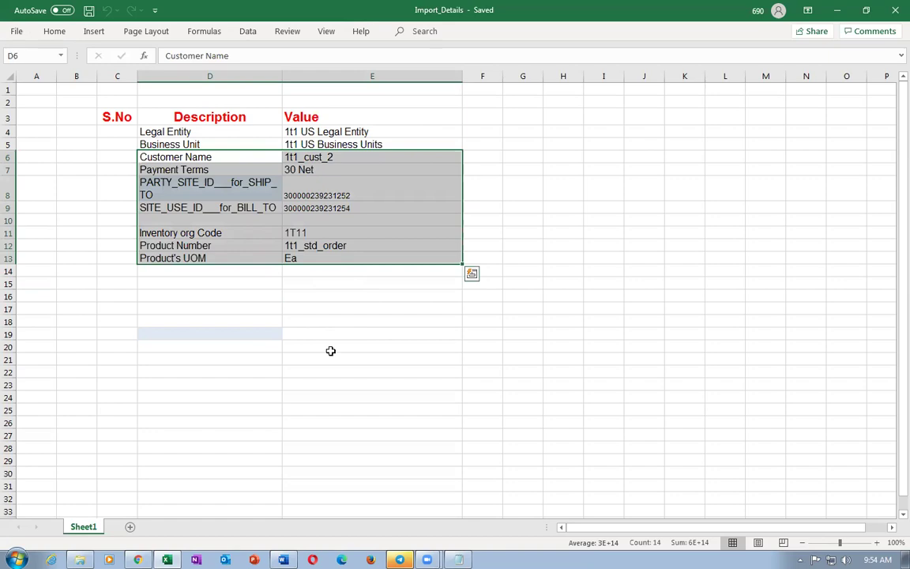
key(alt+Tab)
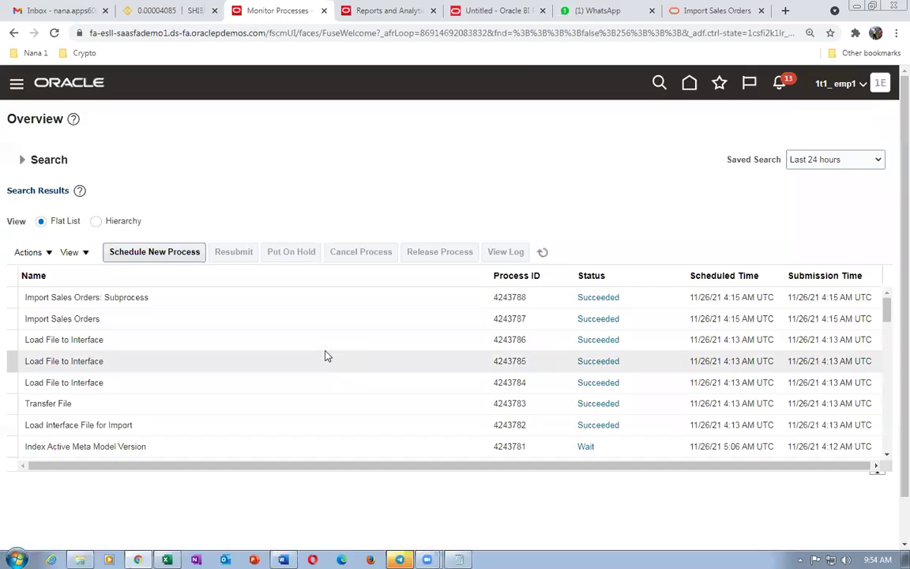
- Start scheduling a new process of type Job with the name Load Interface File for Import
click(129, 257)
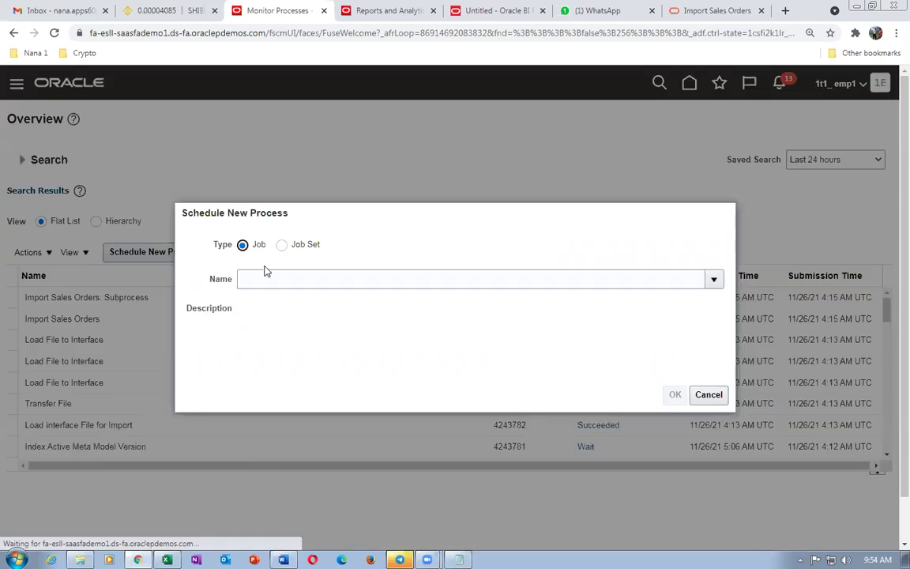
click(270, 277)
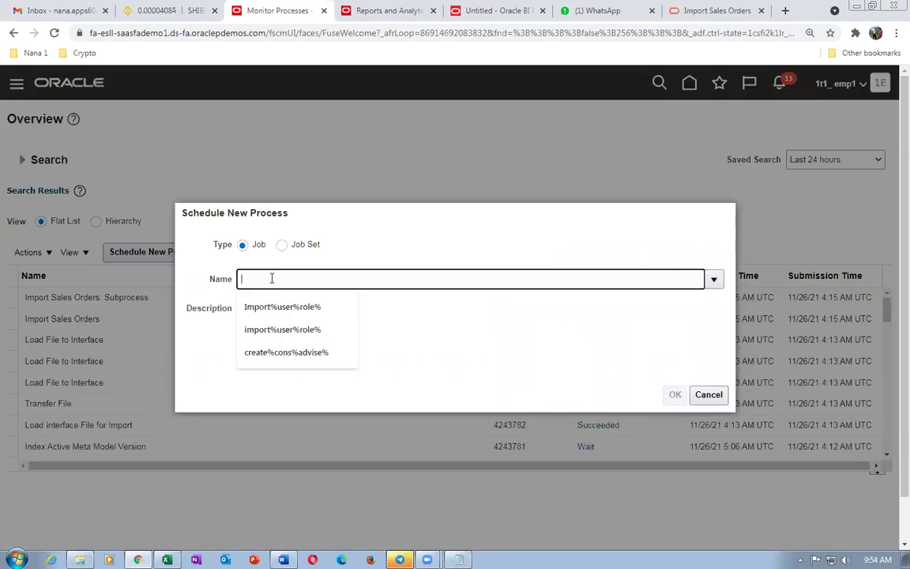
text(Load int)
key(Tab)
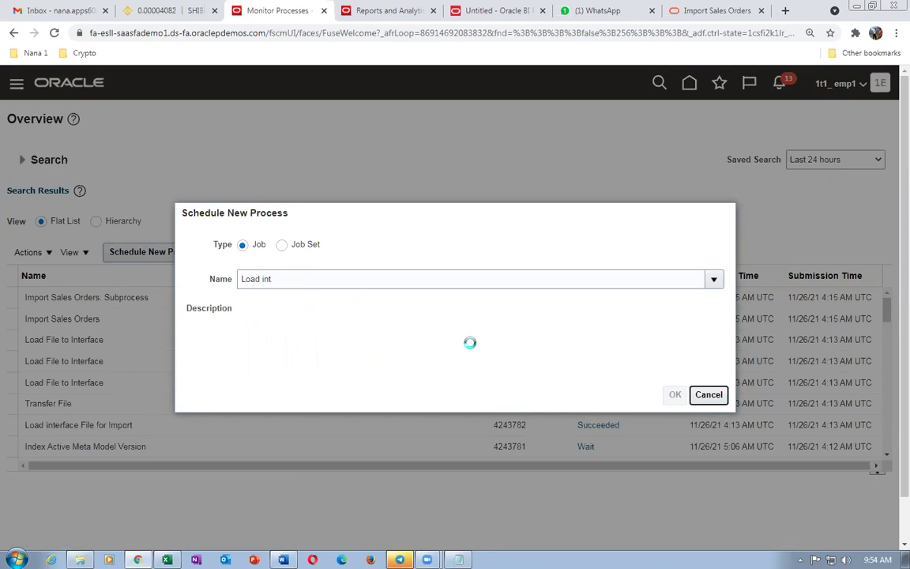
- Complete the source transaction number in the Notepad notes and paste a copy of it below the existing lines
click(458, 559)
click(313, 317)
text(1545201)
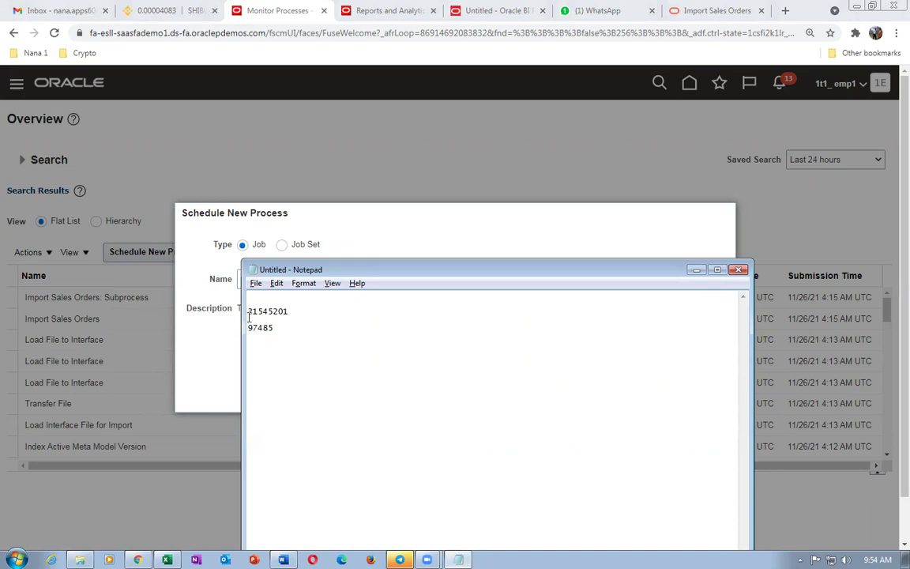
drag(291, 313, 242, 310)
key(ctrl+c)
click(283, 367)
key(ctrl+v)
key(alt+Tab)
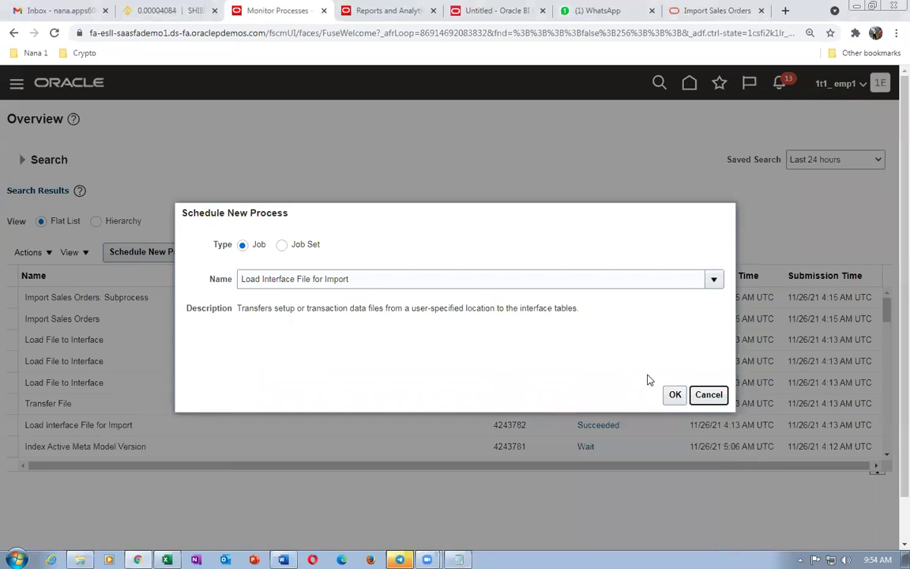
- Open the Load Interface File for Import details and set the Import Process to Import Sales Orders
click(673, 392)
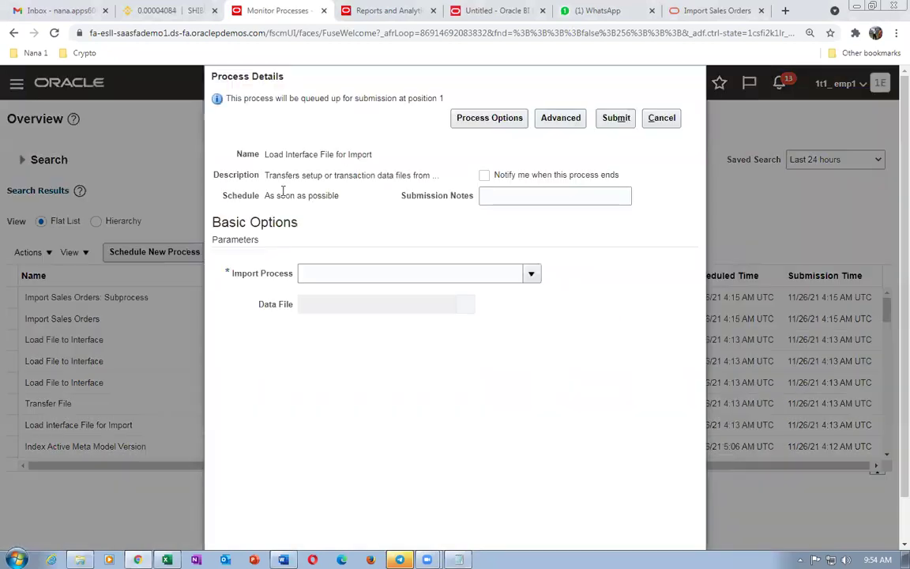
click(533, 273)
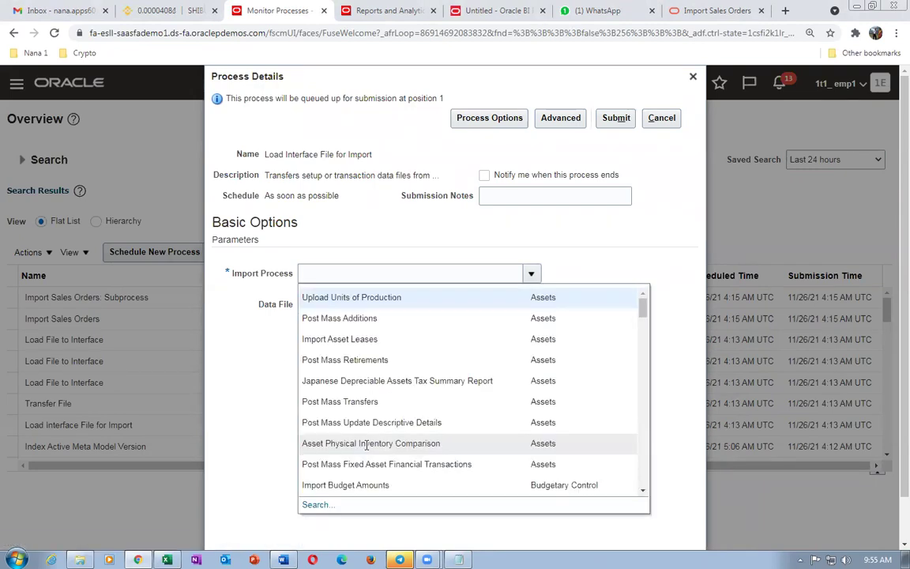
click(315, 505)
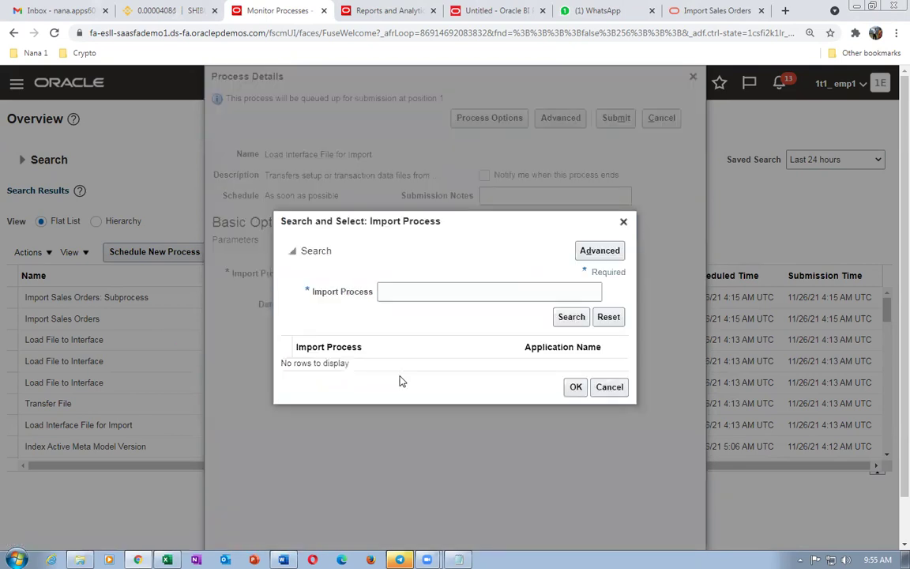
click(405, 294)
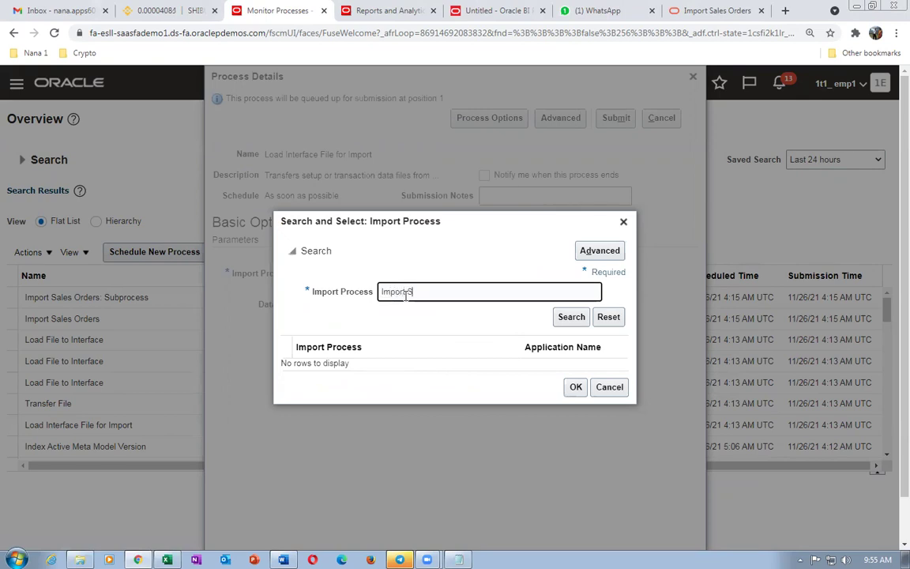
click(572, 316)
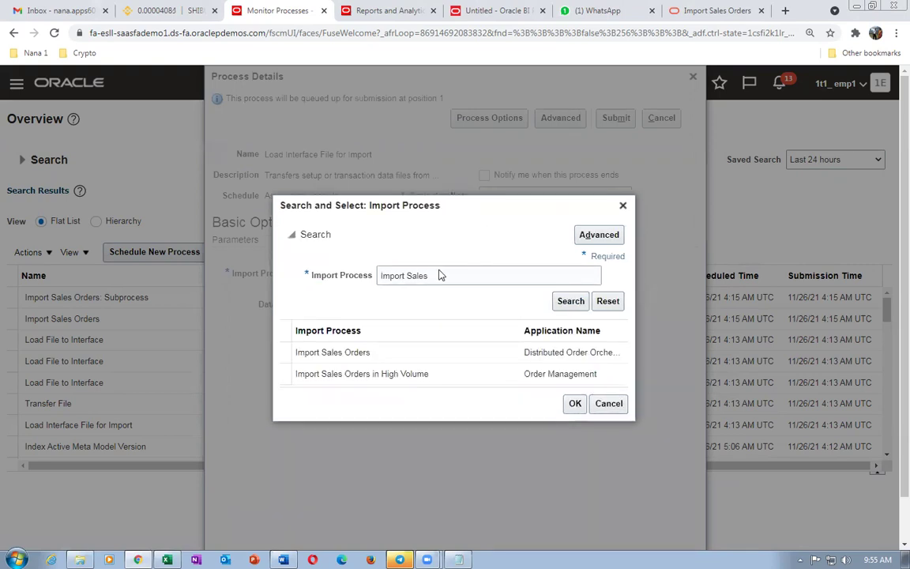
click(409, 353)
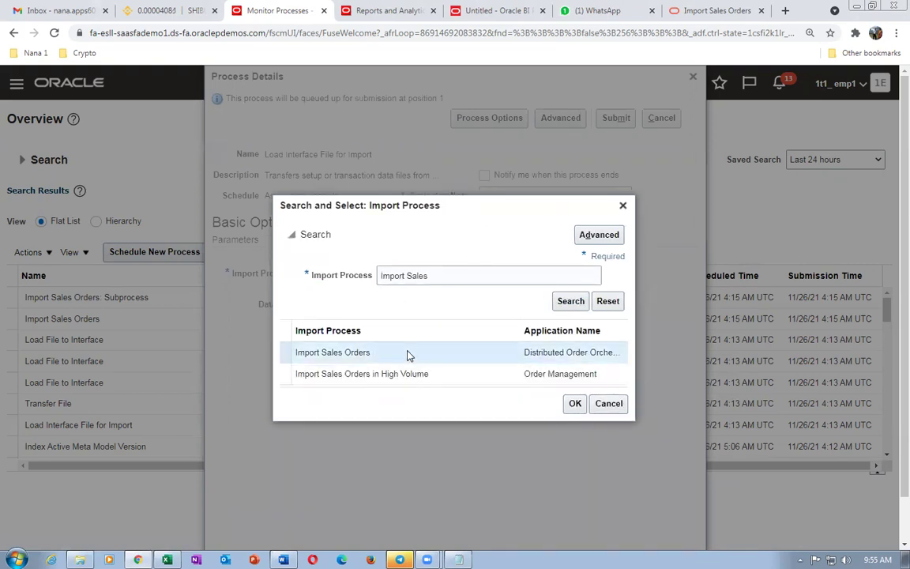
click(574, 403)
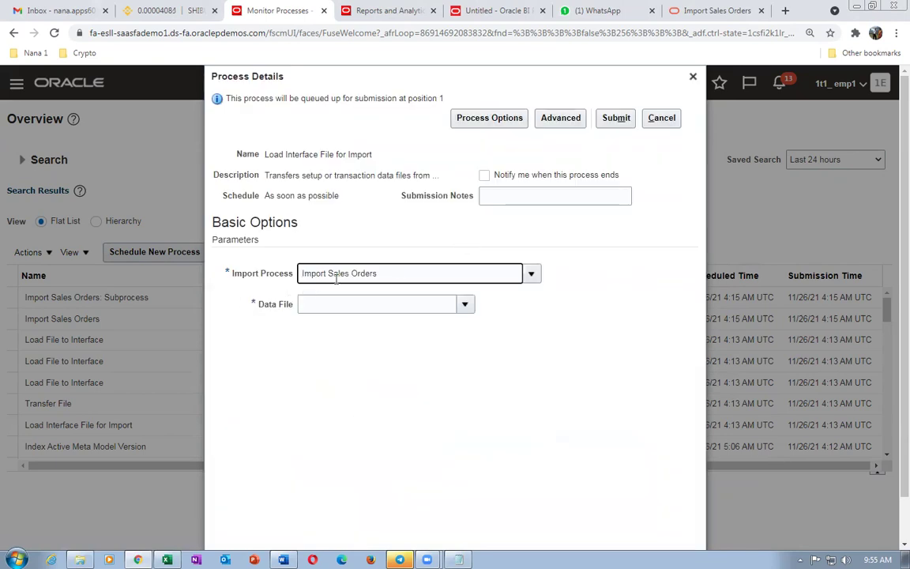
triple_click(399, 273)
click(383, 406)
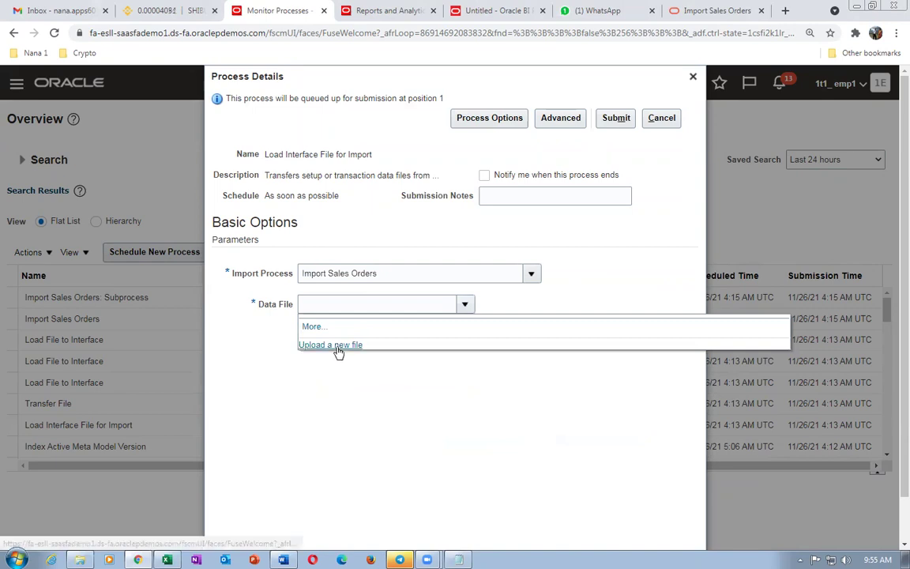
- Upload the Import_2 ZIP file as the data file and submit the Load Interface File for Import process
click(335, 348)
click(404, 310)
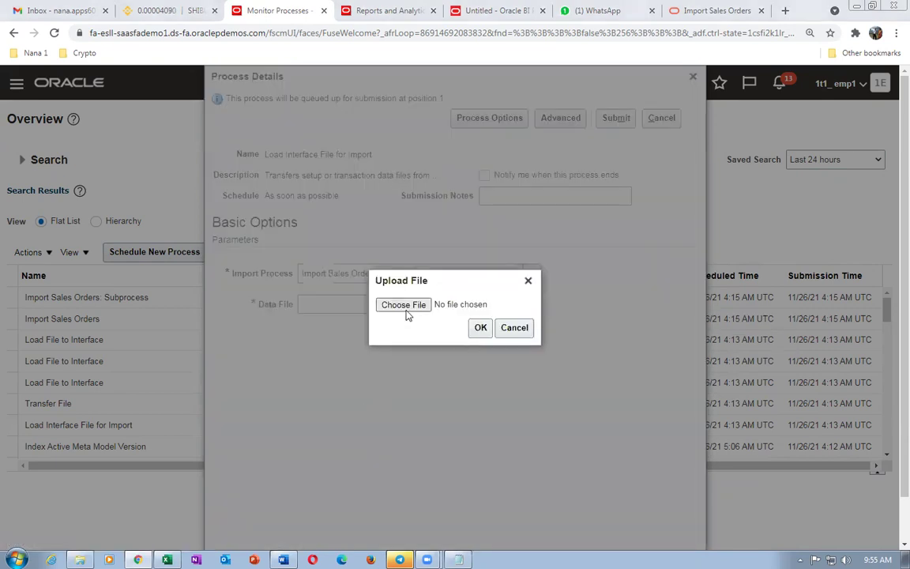
click(379, 271)
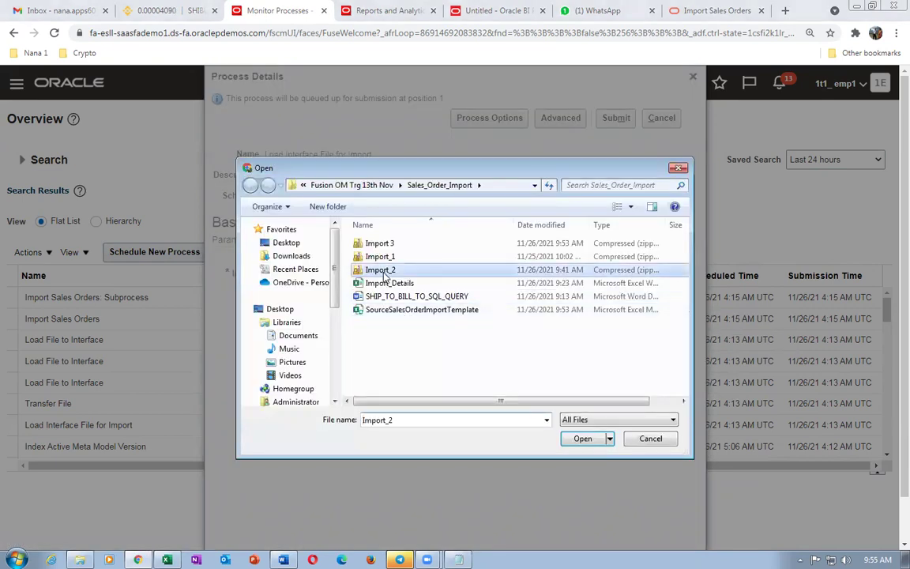
click(566, 437)
click(478, 327)
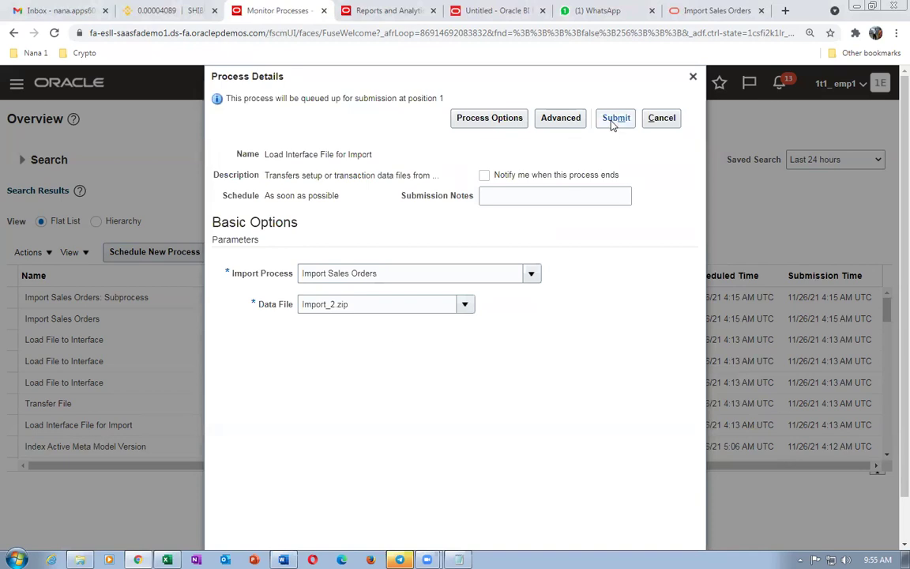
click(614, 123)
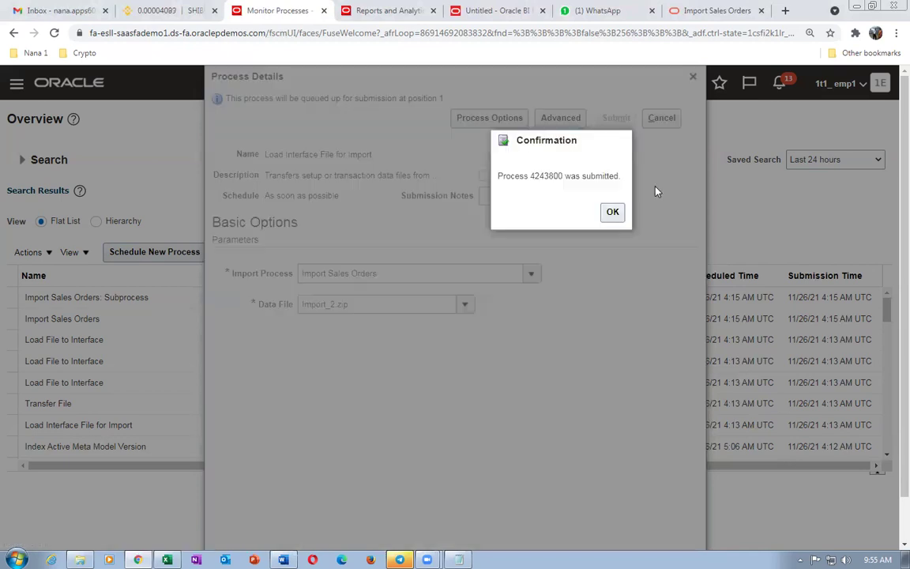
click(612, 212)
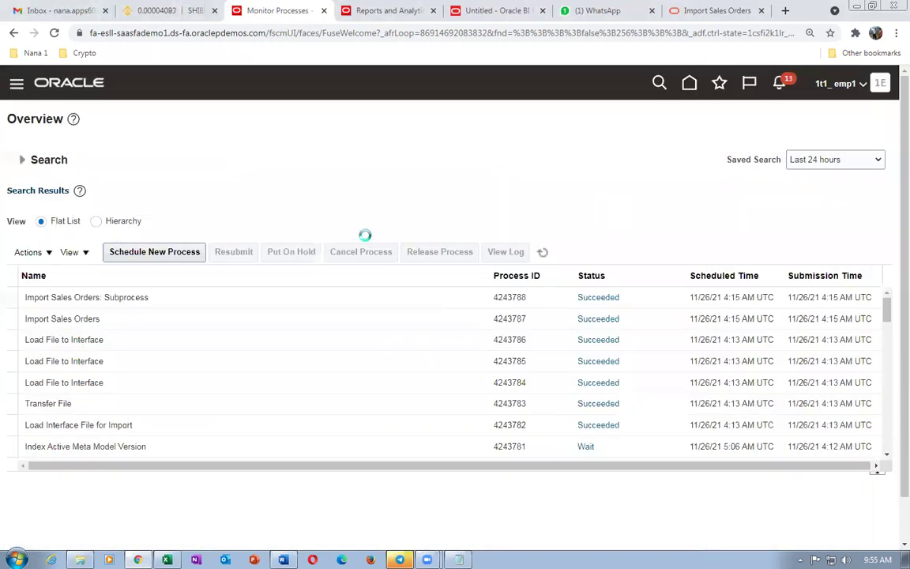
- Refresh the scheduled process list to check the status of the Load Interface File for Import run
click(544, 251)
click(544, 251)
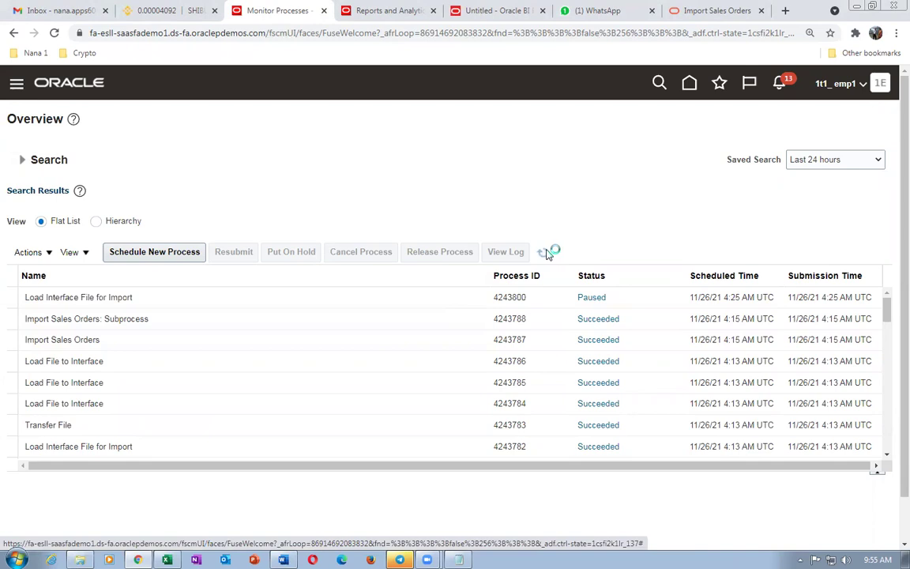
click(545, 251)
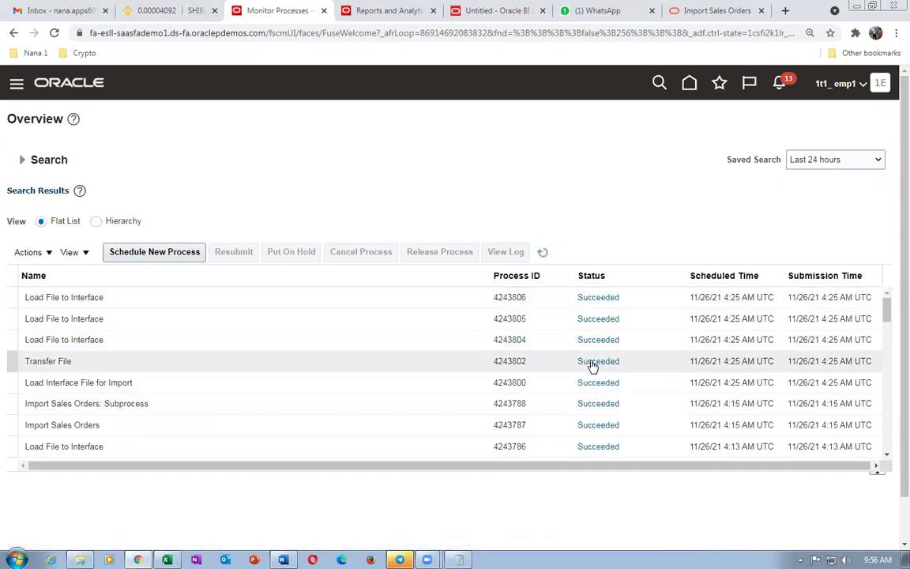
- Start scheduling a new process of type Job with the name Import Sales Orders and open its details
click(162, 249)
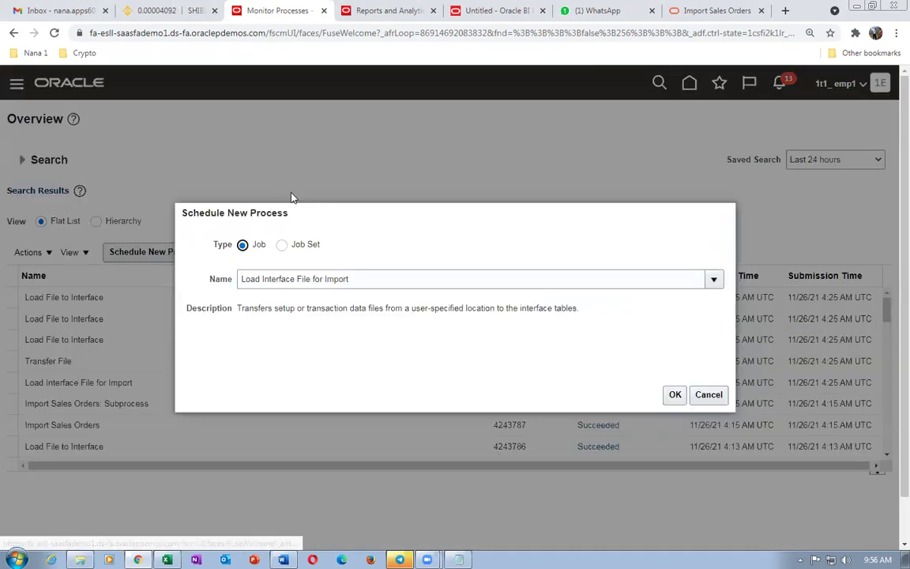
drag(373, 282, 97, 315)
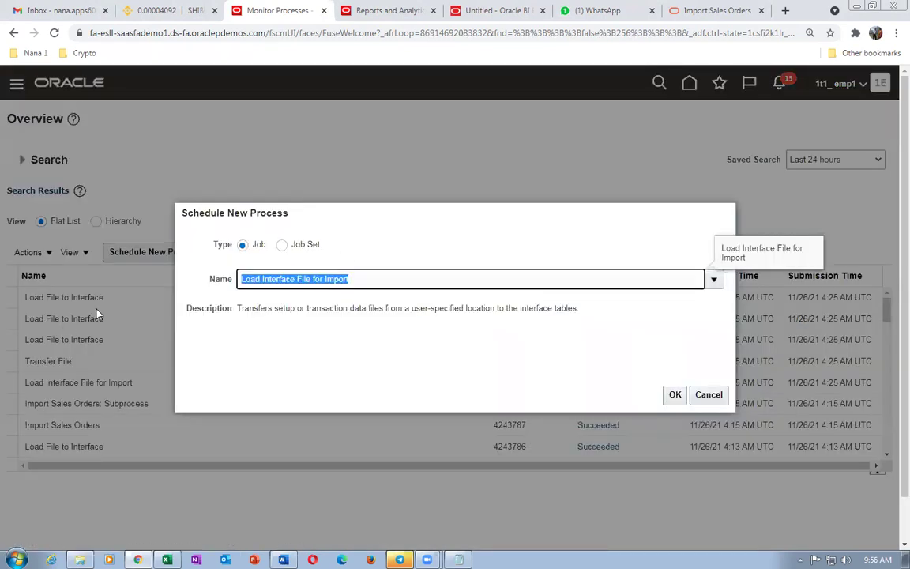
text(Im)
text(sales)
key(Tab)
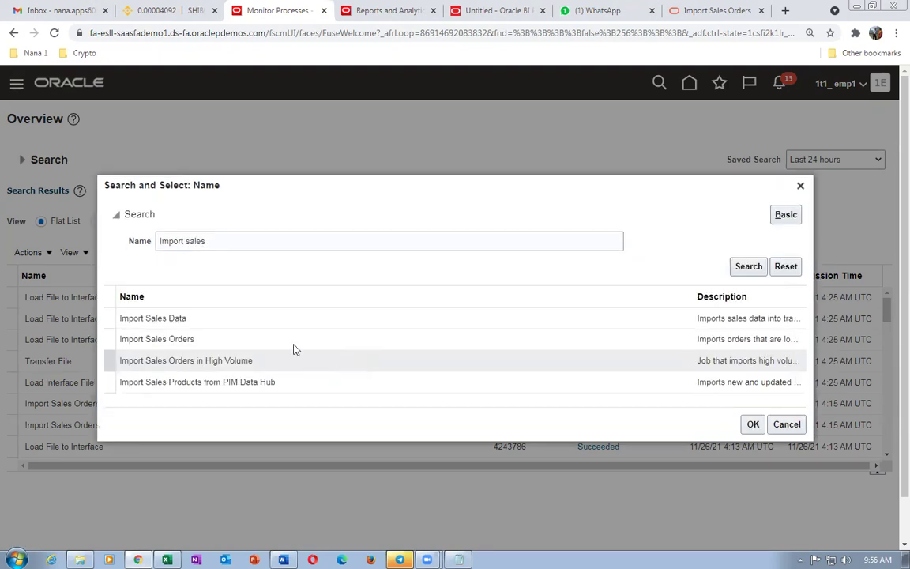
click(260, 342)
click(750, 424)
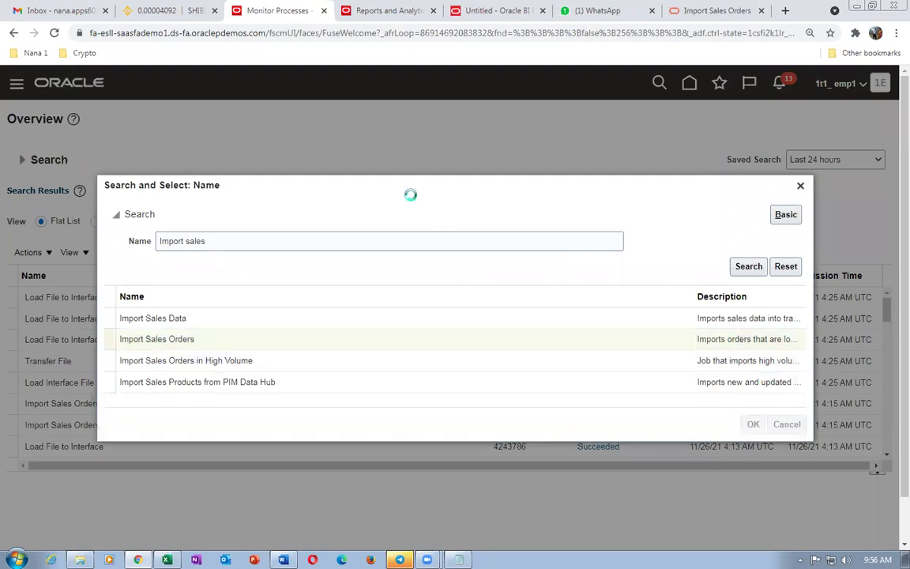
click(674, 392)
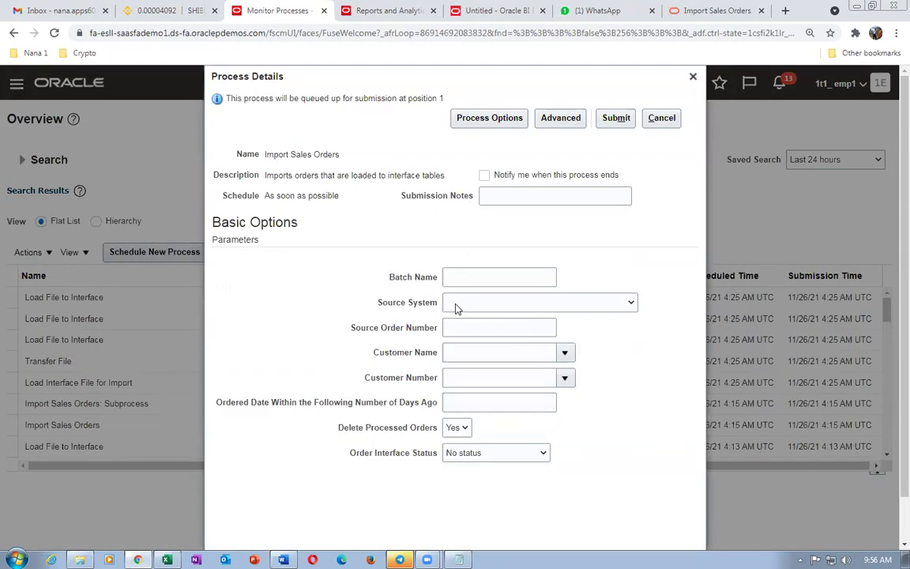
- Set the Source System to Oracle Fusion Order Orchestration And Planning and fill the Source Order Number with the last number copied from the Notepad notes
click(456, 307)
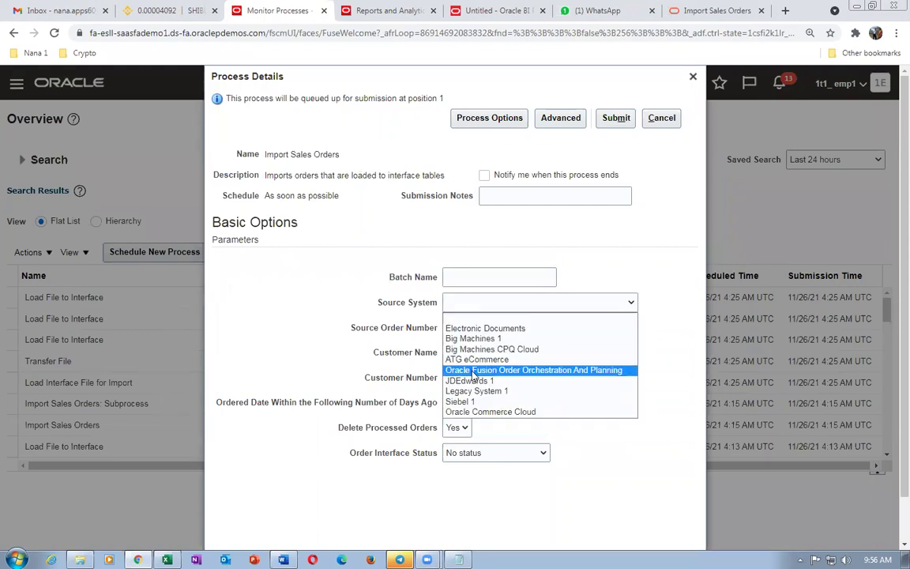
click(474, 371)
click(455, 327)
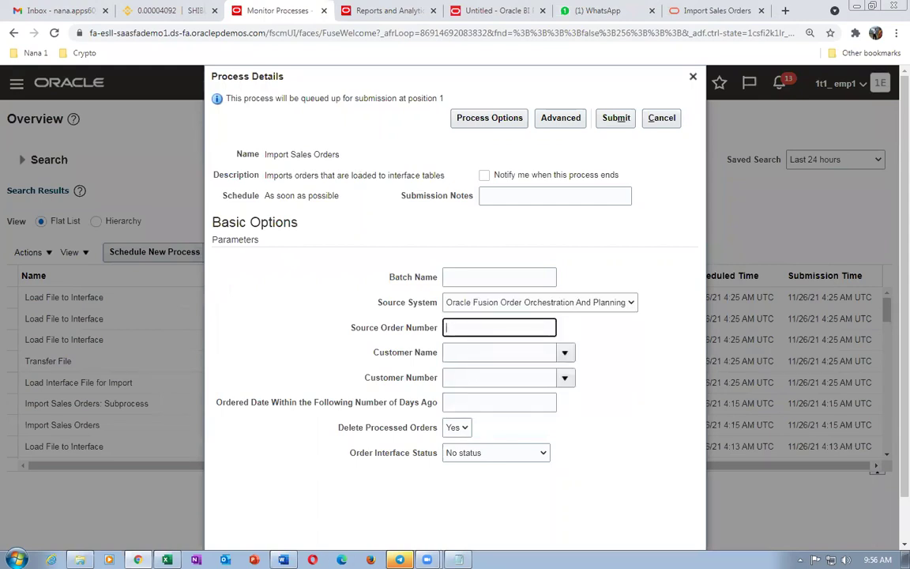
key(alt+Tab)
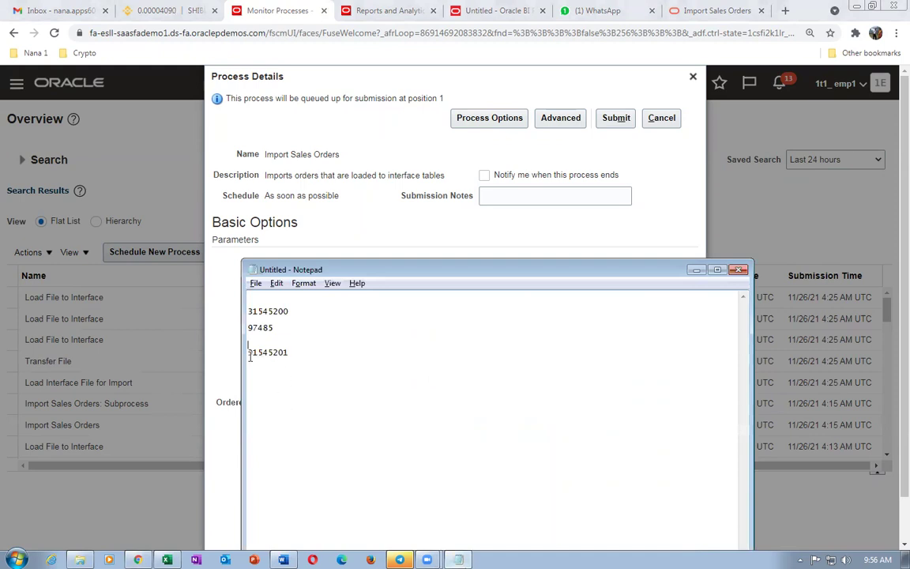
drag(249, 356, 291, 360)
key(ctrl+c)
key(alt+Tab)
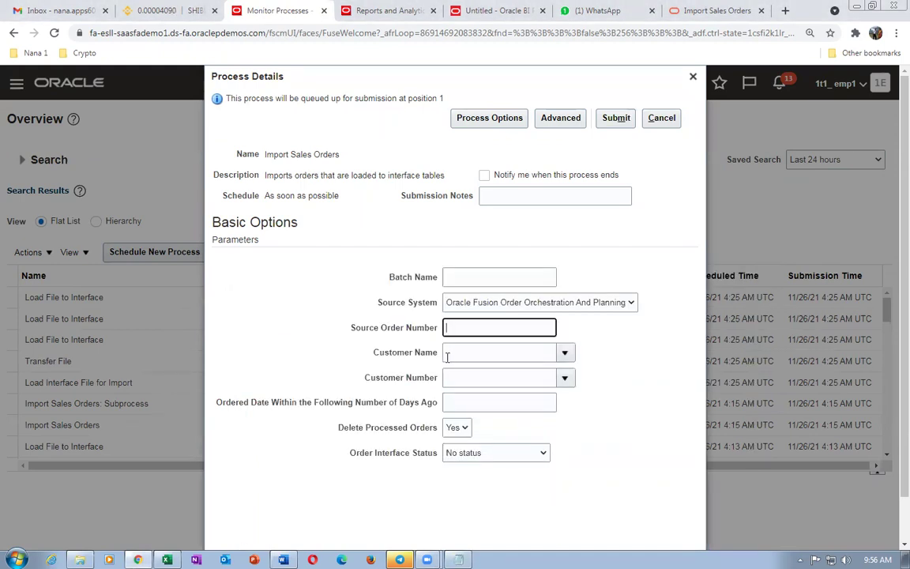
key(ctrl+v)
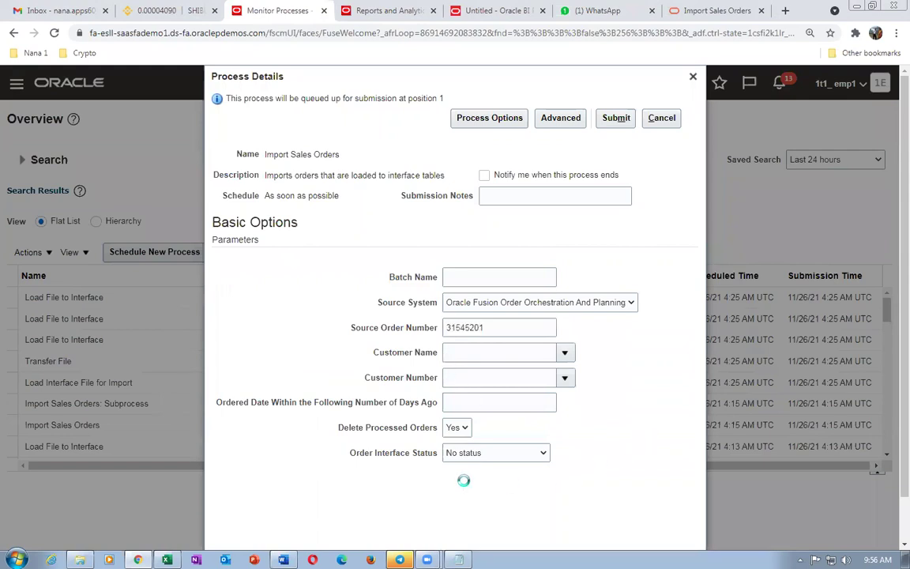
- Set the Order Interface Status to All statuses and submit the Import Sales Orders process
click(470, 462)
click(470, 466)
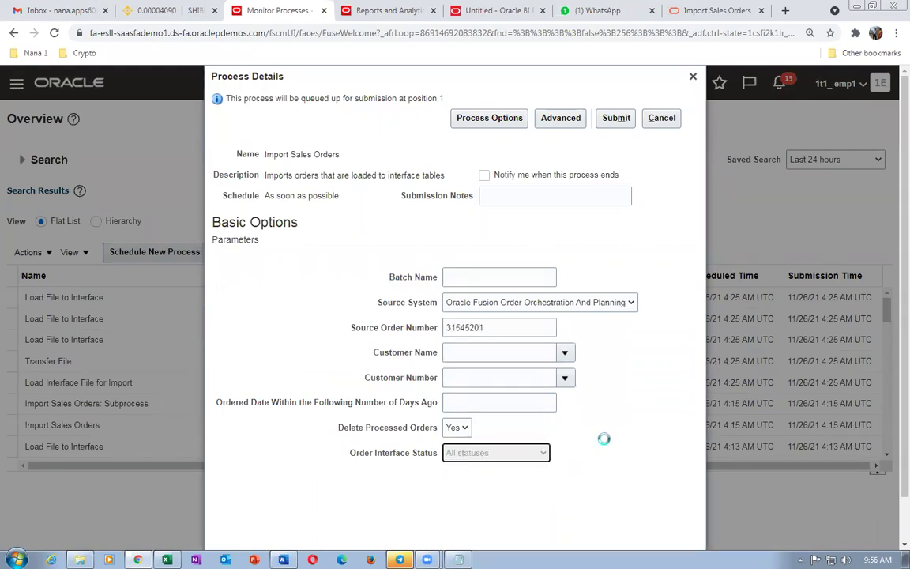
click(616, 118)
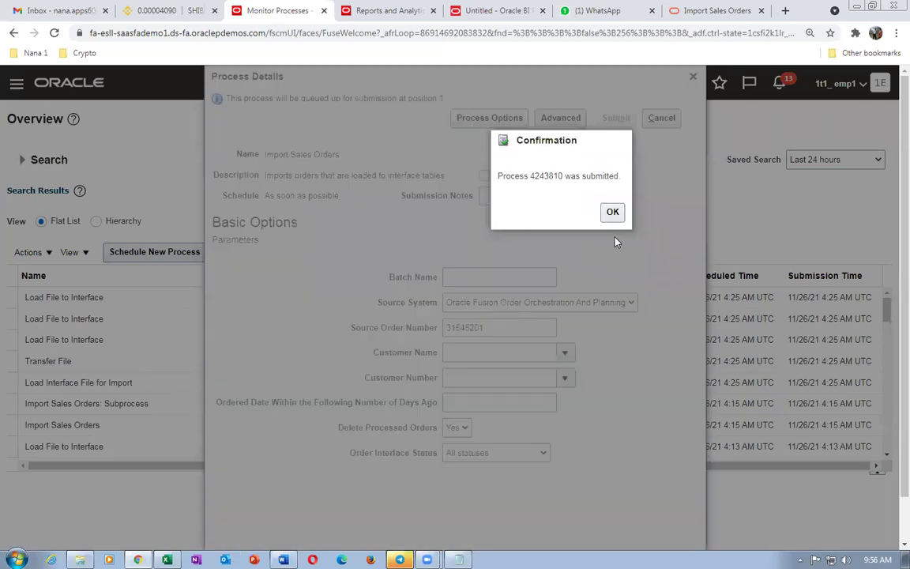
click(611, 212)
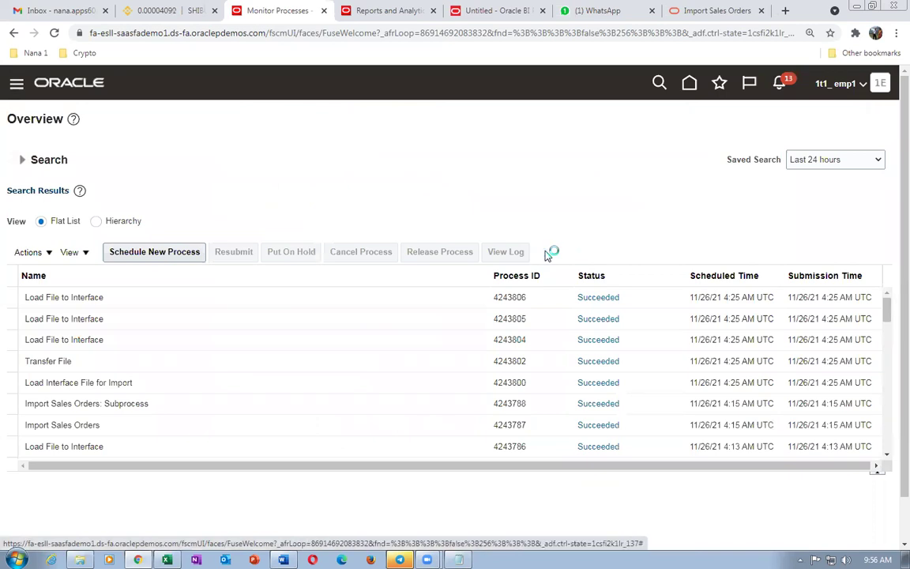
- Refresh the process list, then download and open the log attached to the latest Import Sales Orders process
click(544, 253)
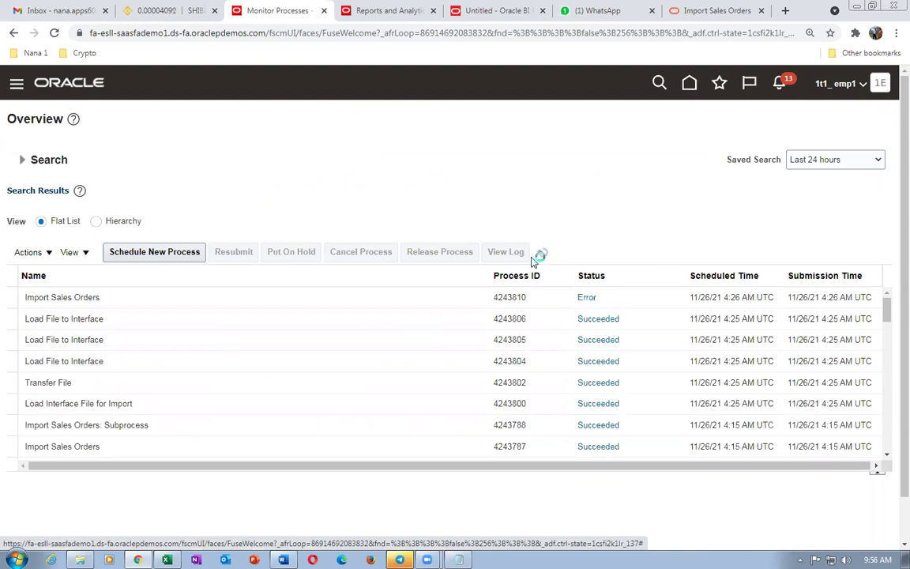
click(141, 299)
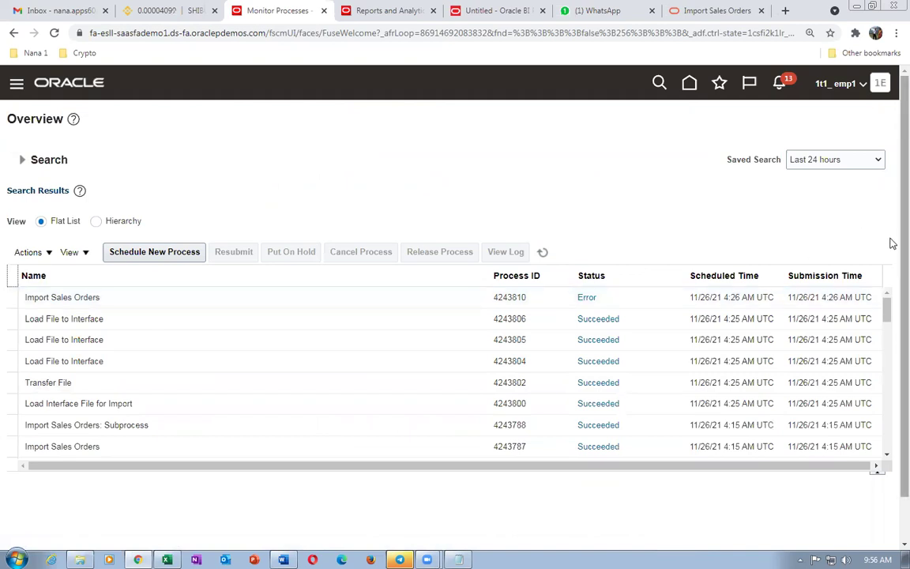
scroll(891, 326, down, 1)
click(223, 246)
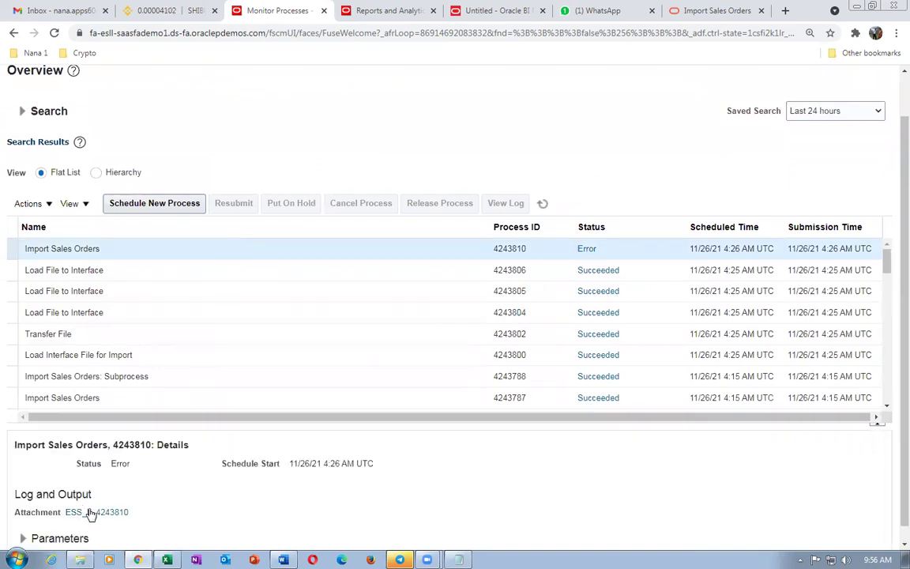
click(89, 512)
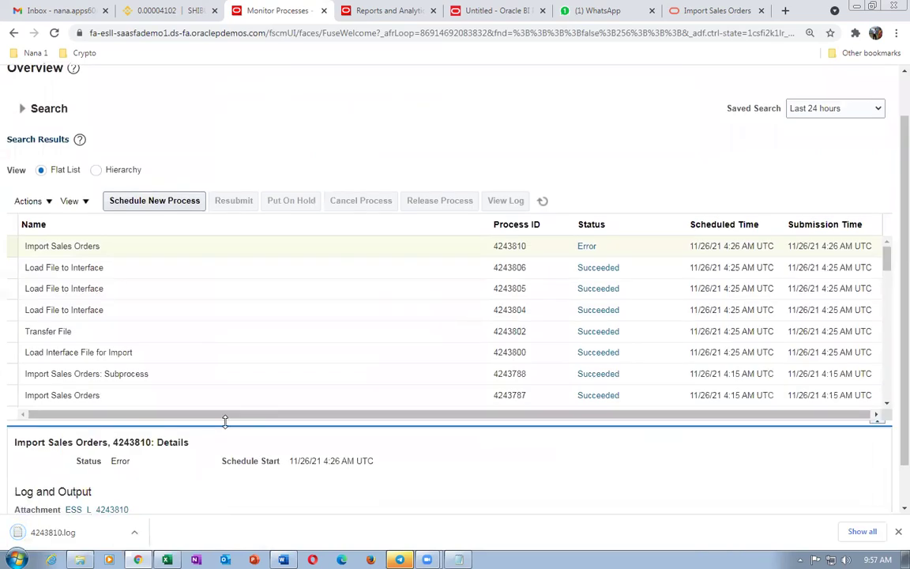
click(862, 531)
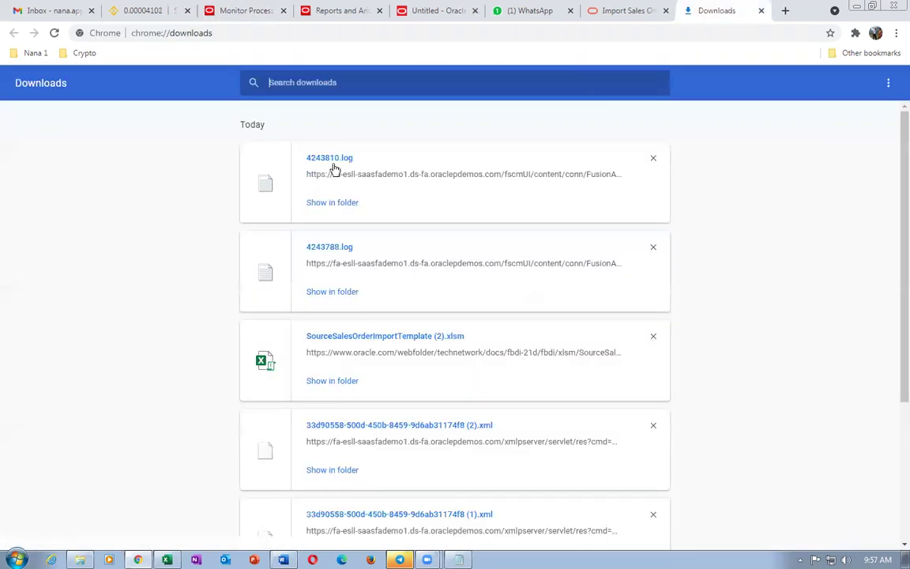
click(332, 160)
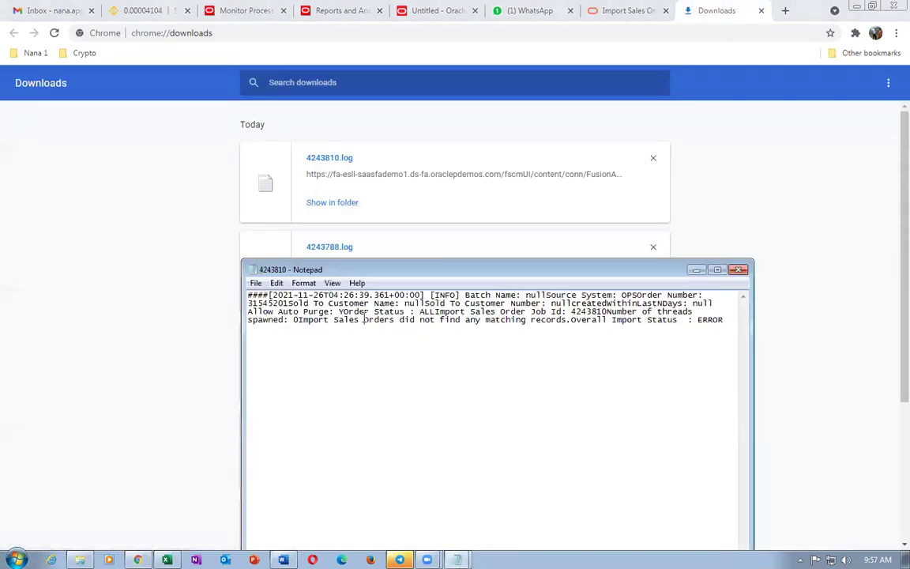
- Copy the entire log text into a new blank Word document
key(ctrl+a)
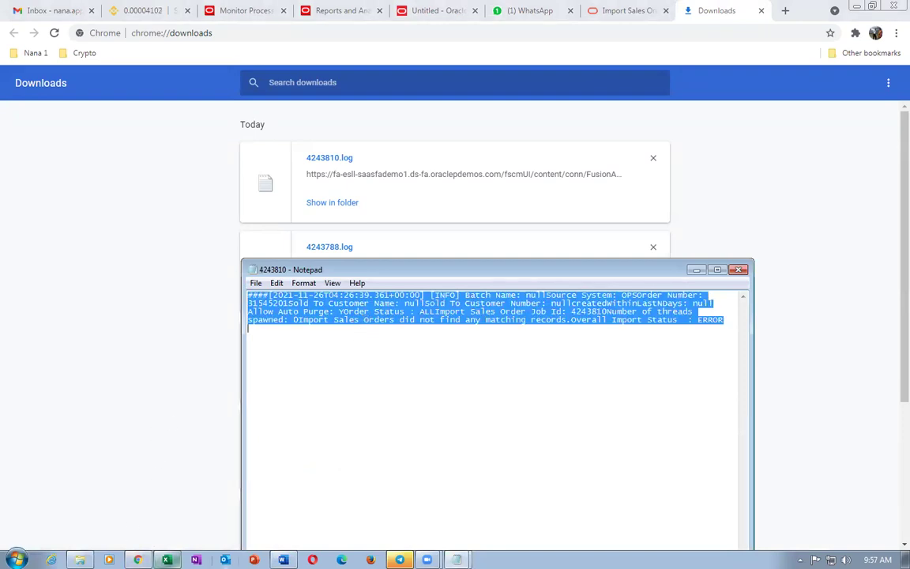
click(283, 559)
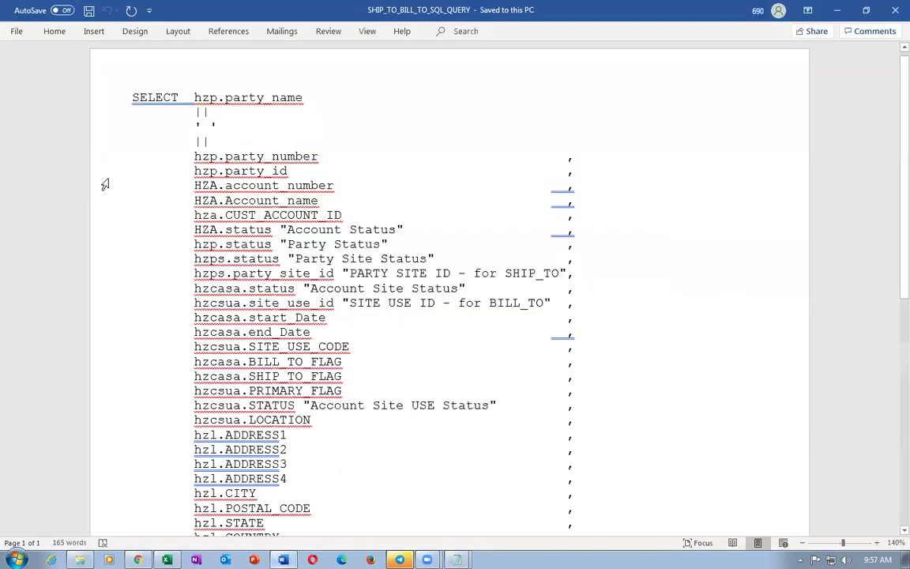
click(25, 33)
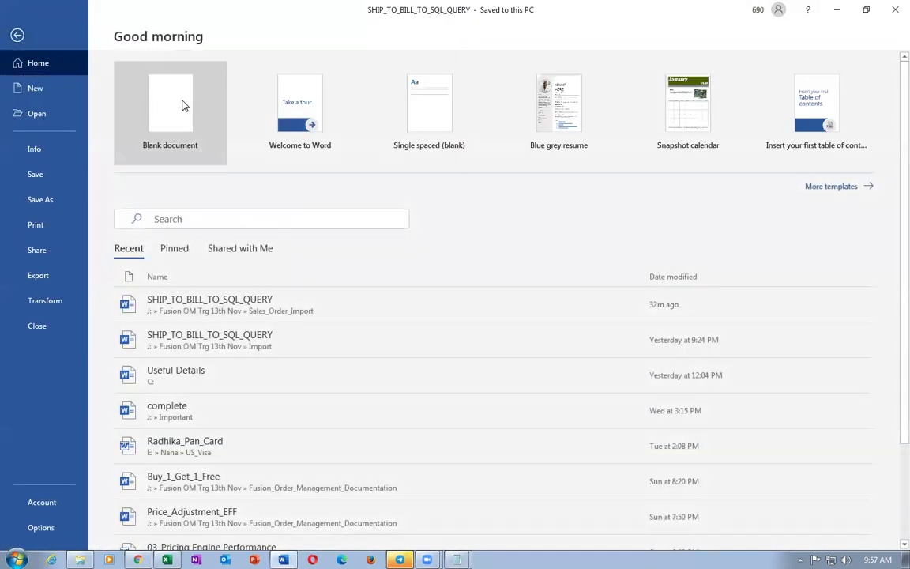
click(183, 102)
text(####[2021-11-26T04:26:39.361+00:00] [INFO] Batch Name: null Source System: OPS Order Number: 31545201 Sold To Customer Name: null Sold To Customer Number: null createdWithinLastNDays: null Allow Auto Purge: Y Order Status : ALL Import Sales Order Job Id: 4243810 Number of threads spawned: 0 Import Sales Orders did not find any matching records. Overall Import Status  : ERROR)
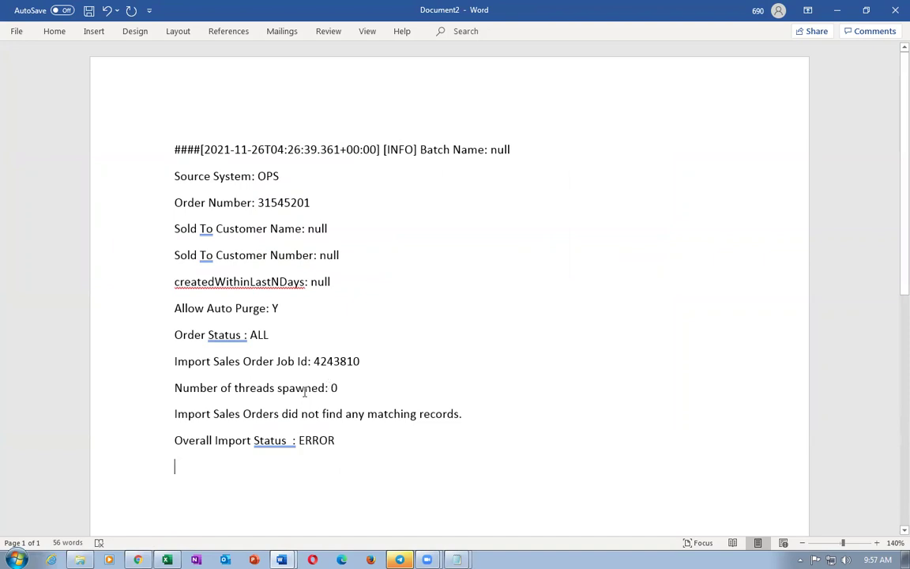
- Examine the log in Word line by line, checking the order number, purge option, order status, job ID, threads and matching records
click(451, 417)
drag(260, 203, 311, 203)
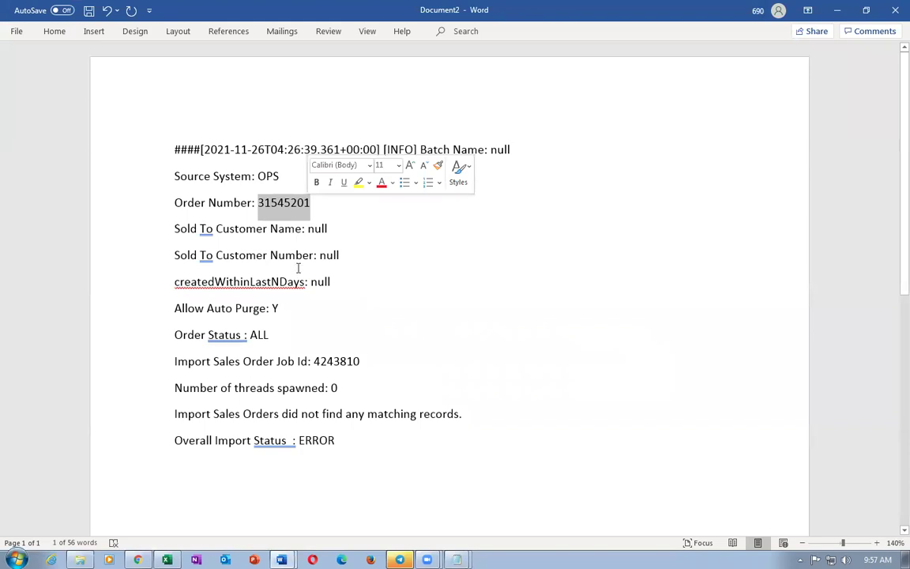
click(300, 309)
click(299, 334)
click(387, 360)
click(370, 387)
click(465, 415)
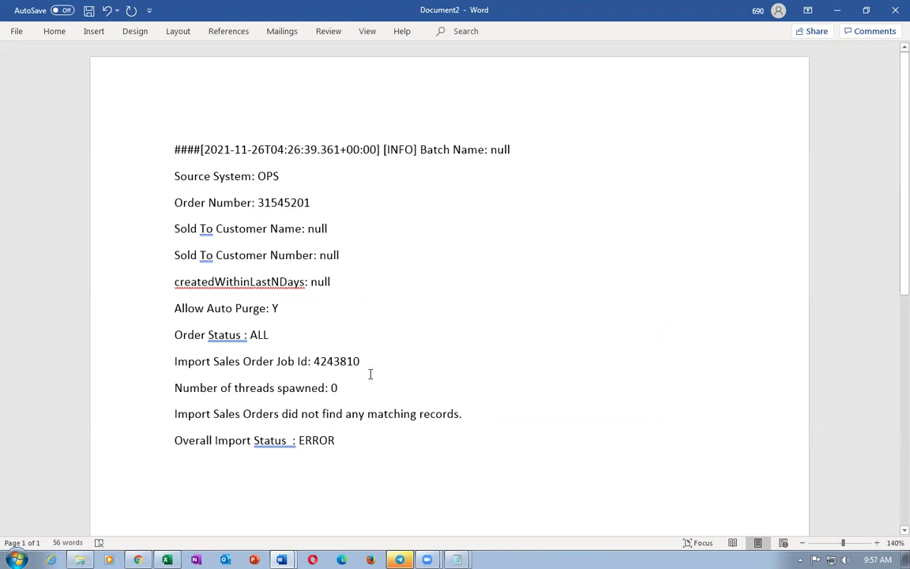
click(327, 361)
drag(259, 203, 310, 206)
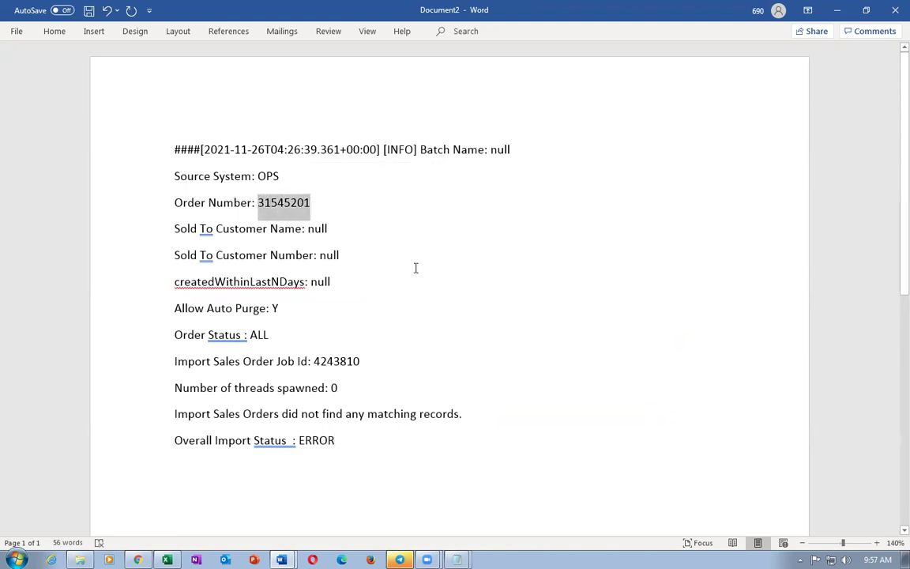
- Close the log file and recheck the last source transaction number in the Notepad notes
key(alt+Tab)
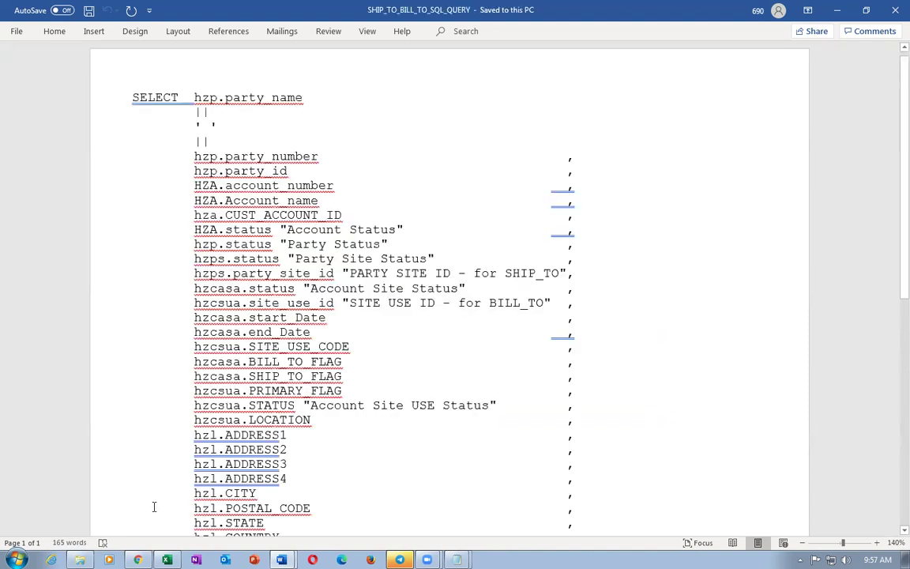
key(alt+Tab)
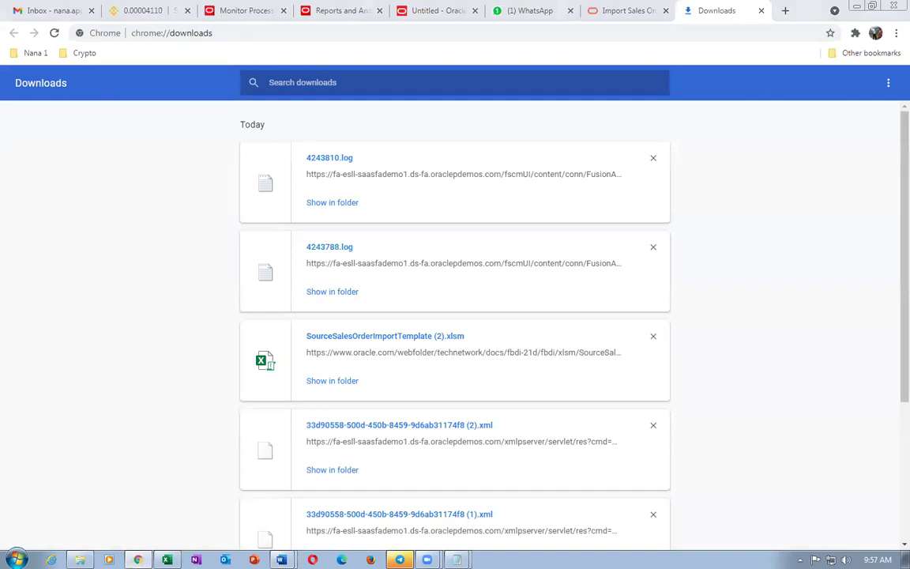
click(456, 560)
click(457, 531)
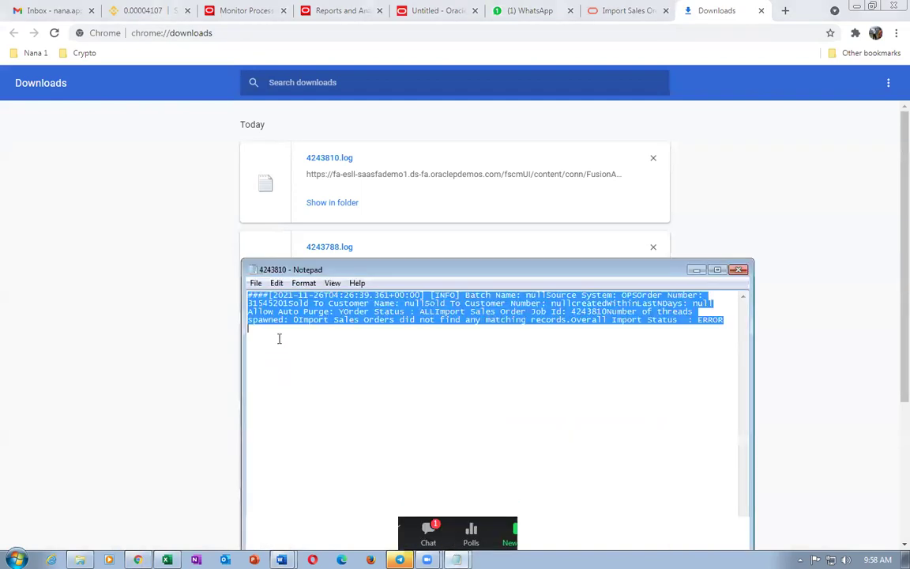
click(741, 270)
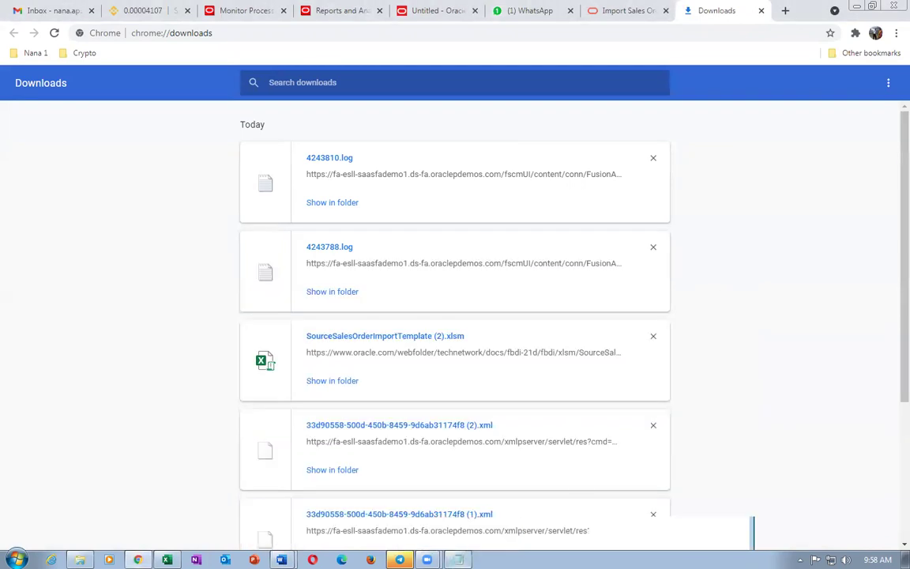
key(alt+Tab)
click(273, 369)
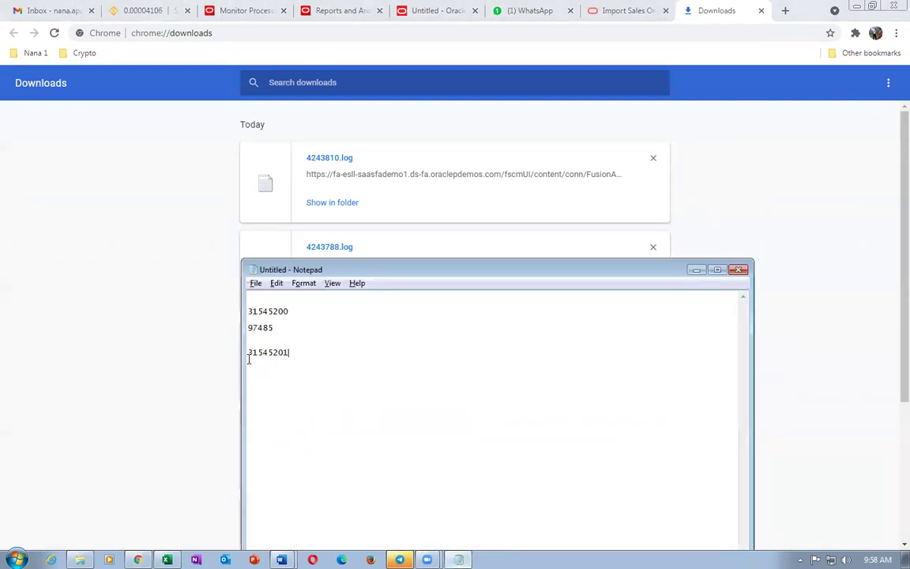
drag(251, 353, 298, 357)
- Switch to Excel and open the SourceSalesOrderImportTemplate workbook from the recent files
key(alt+Tab)
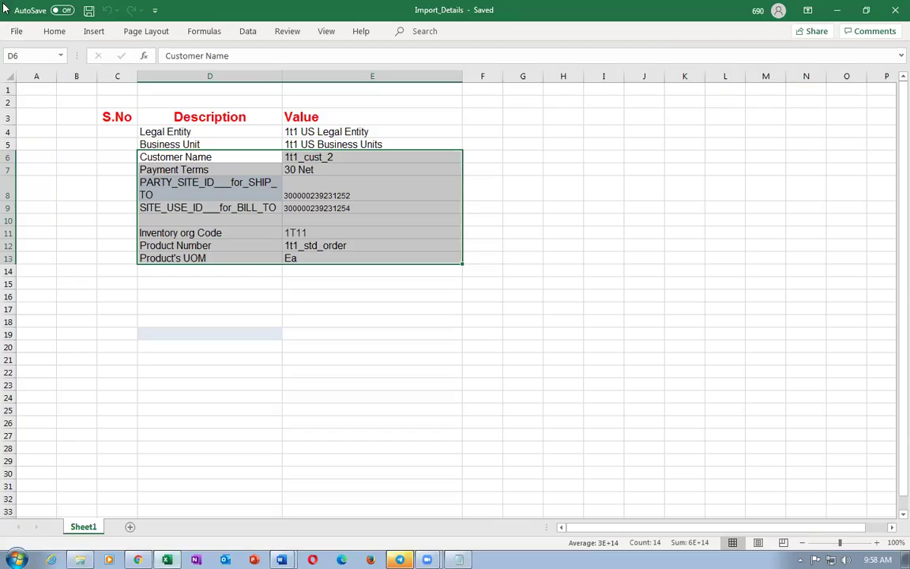
click(15, 32)
click(203, 306)
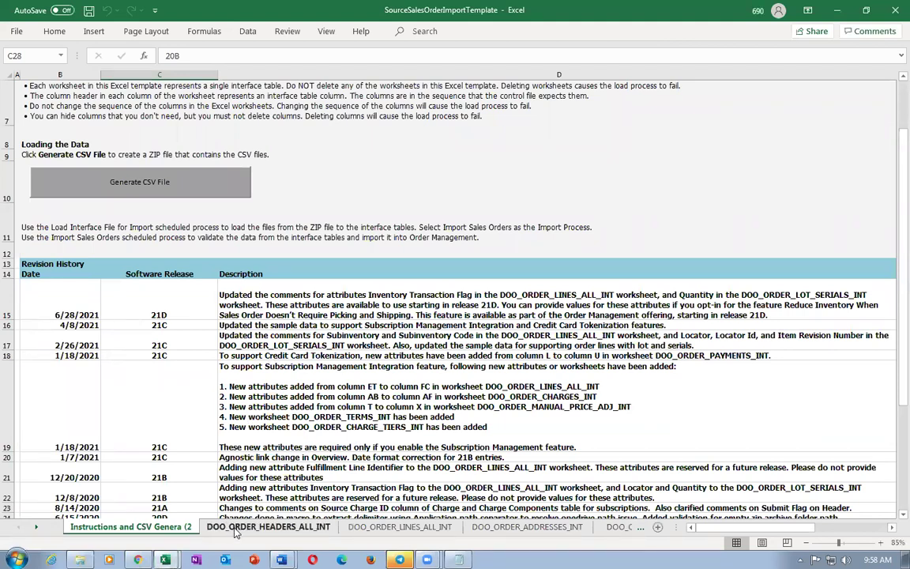
- Check the source transaction identifiers on the headers, lines and addresses worksheets, comparing the header values with the Notepad notes
key(ctrl+Page_Down)
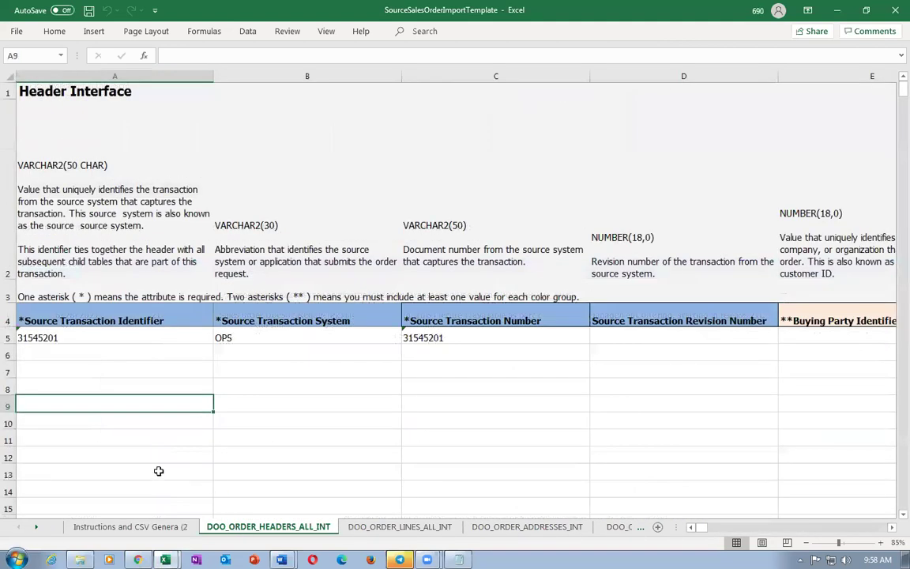
click(53, 338)
click(491, 338)
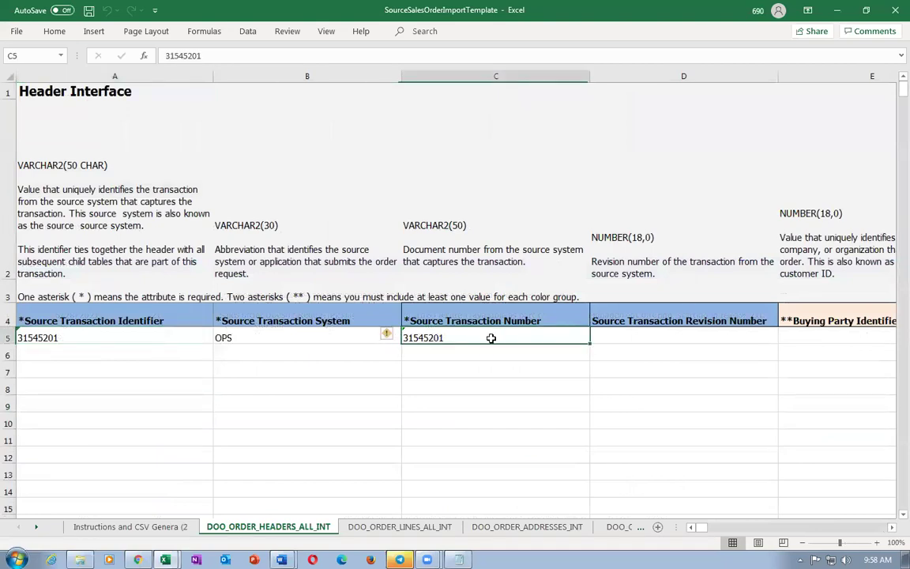
key(alt+Tab)
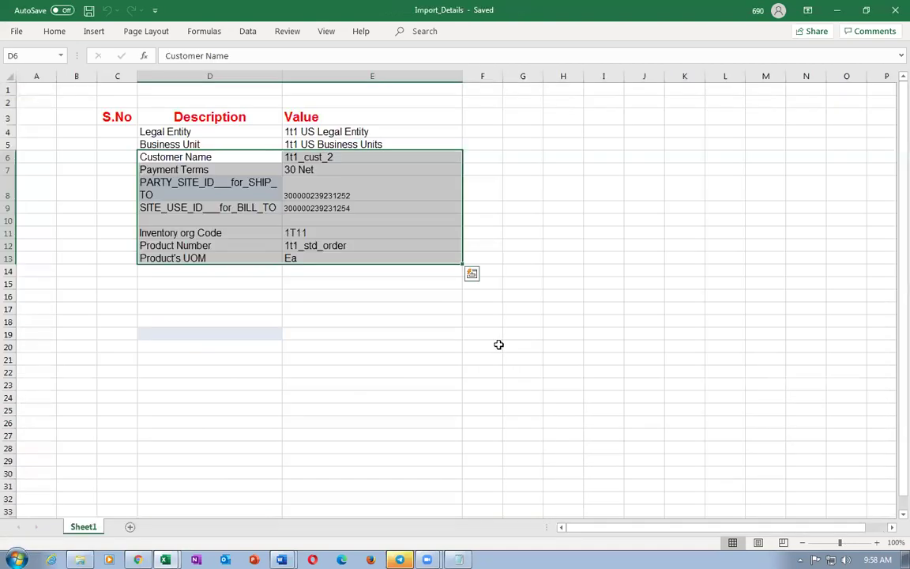
key(alt+Tab)
key(alt+Tab)
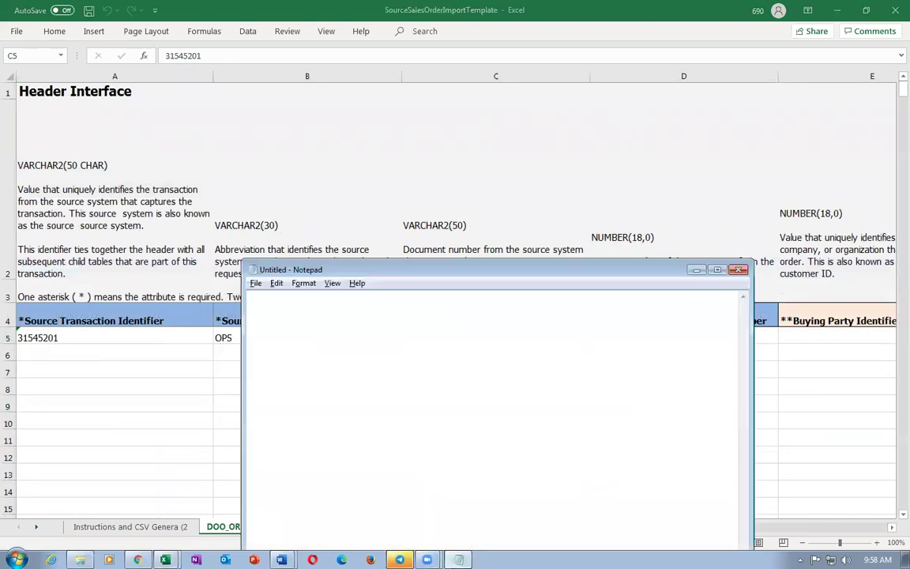
click(285, 387)
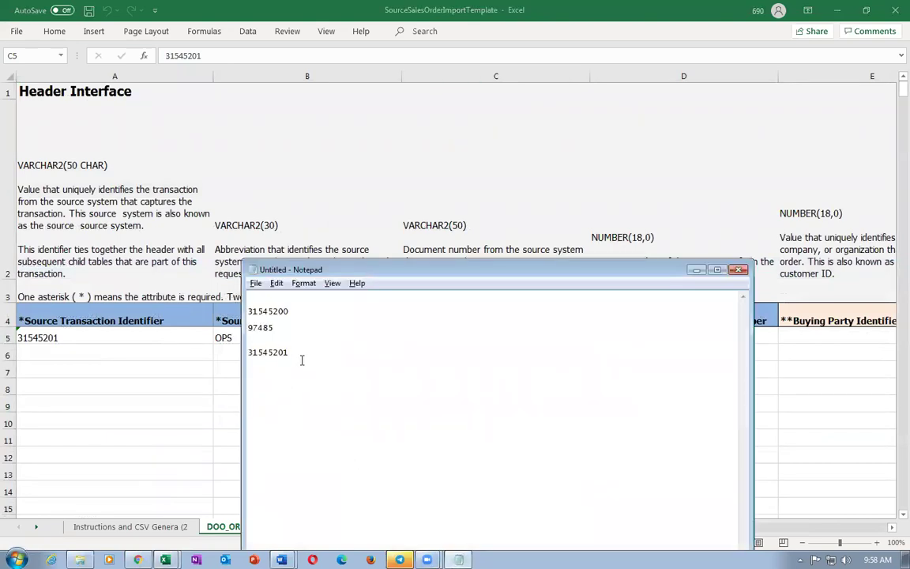
key(alt+Tab)
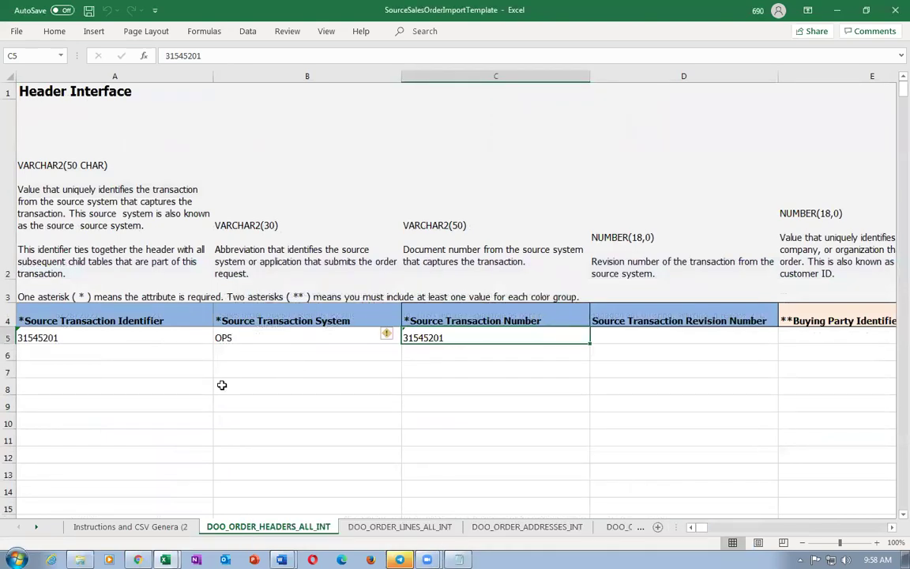
click(376, 527)
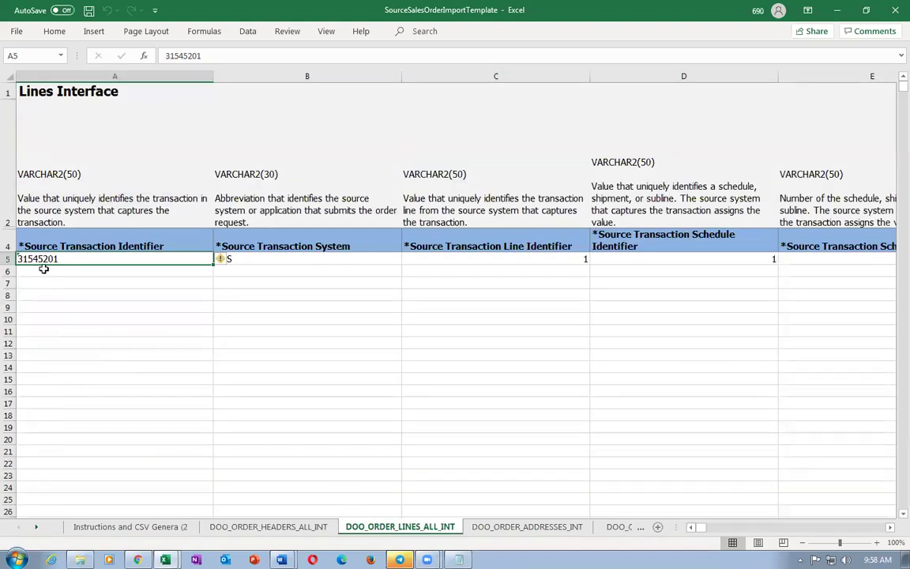
click(503, 529)
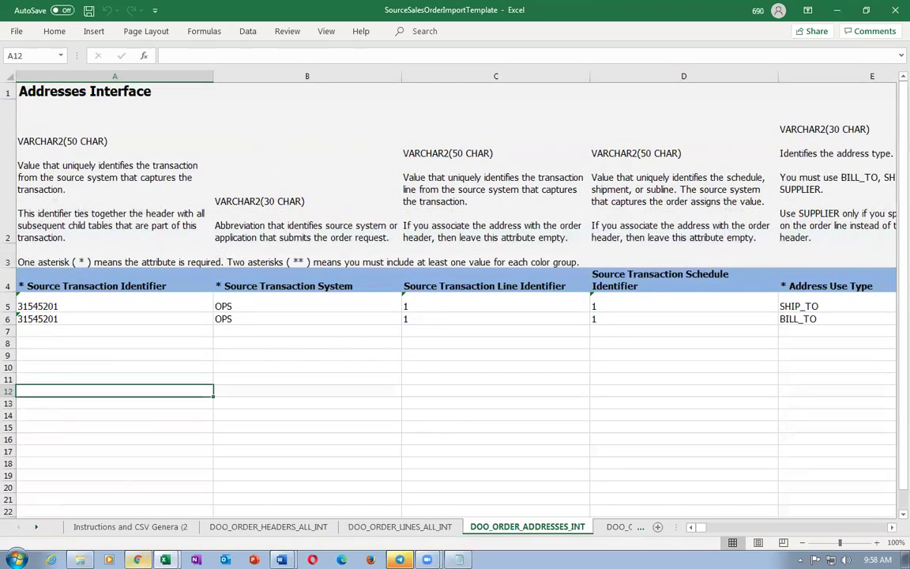
- Switch to Chrome, close the Downloads page and sign out of Oracle Applications
key(alt+Tab)
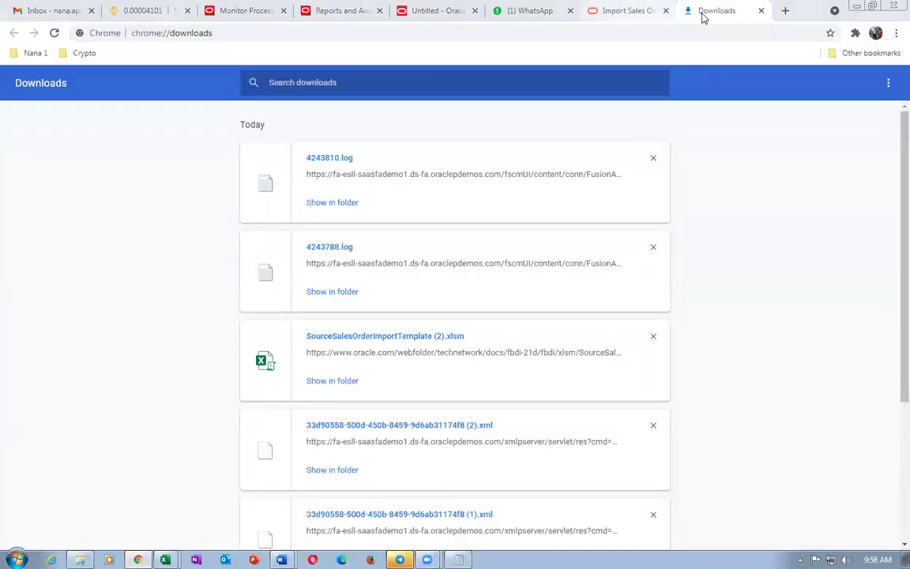
click(761, 11)
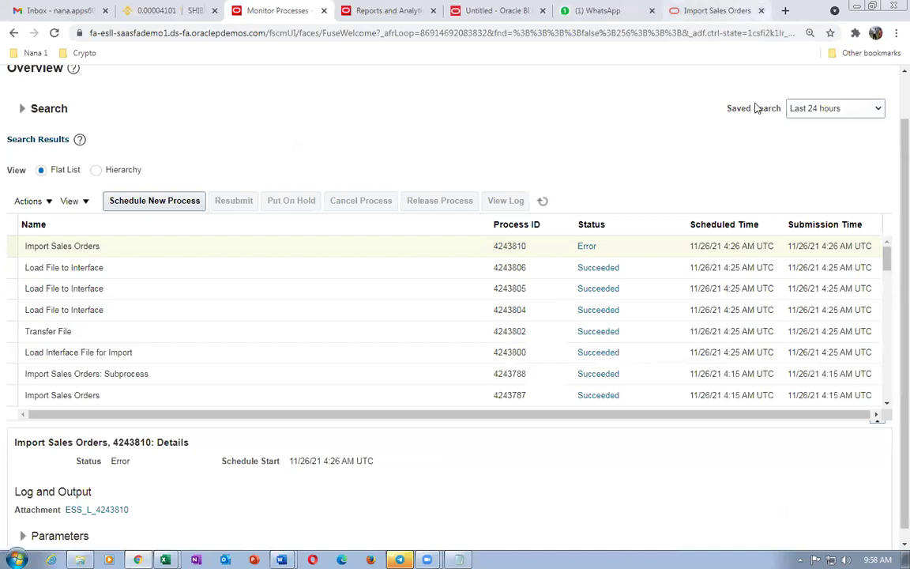
scroll(891, 75, up, 1)
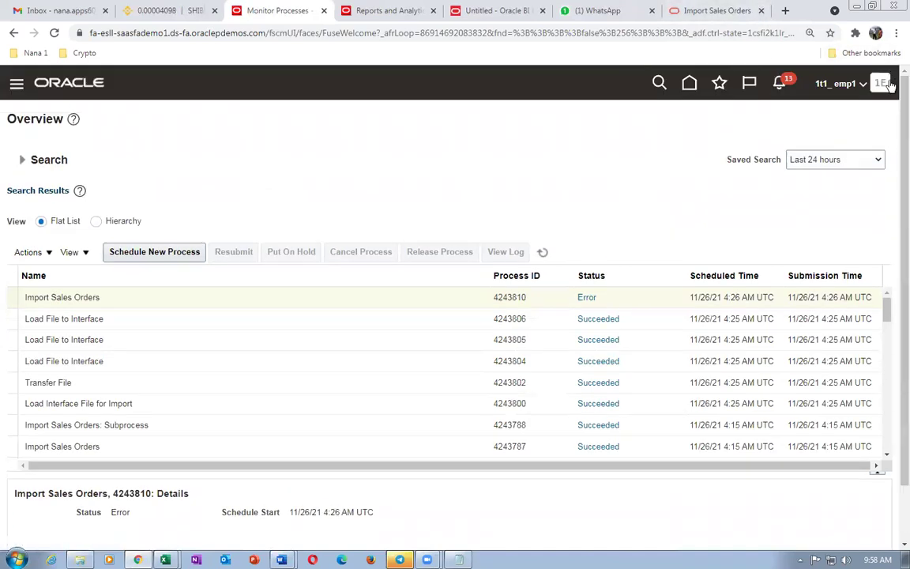
click(884, 83)
click(833, 111)
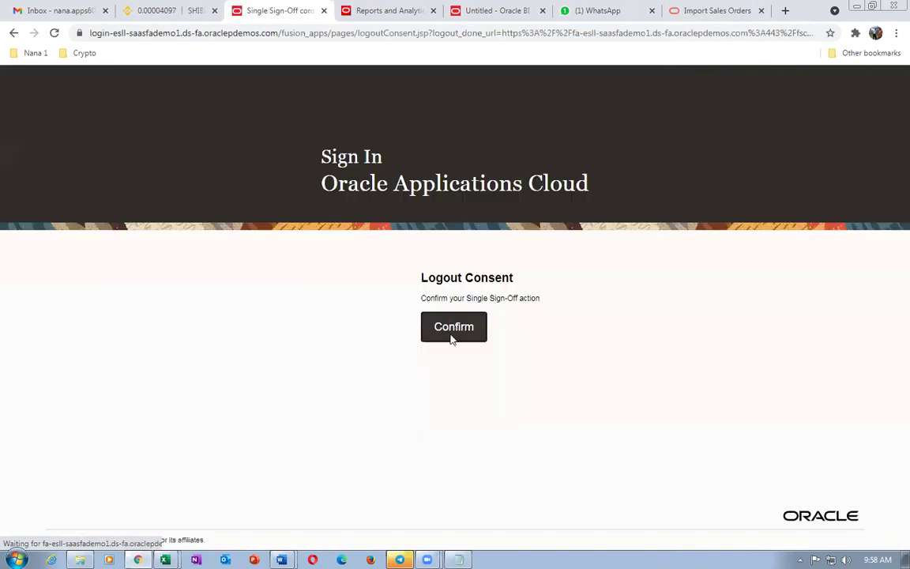
click(451, 333)
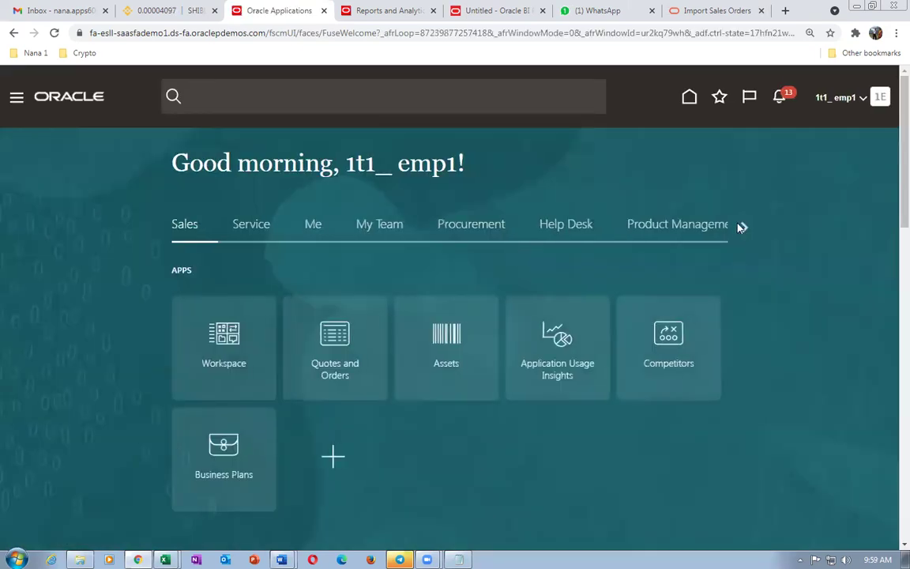
- Open the Scheduled Processes overview from the Tools group on the Oracle home page
click(743, 229)
click(744, 230)
click(744, 229)
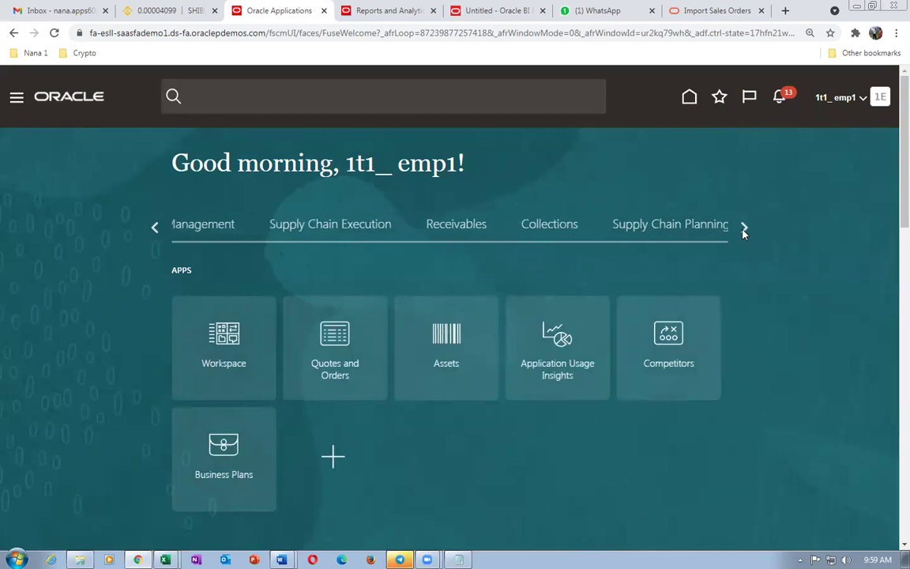
click(743, 229)
click(744, 230)
click(744, 231)
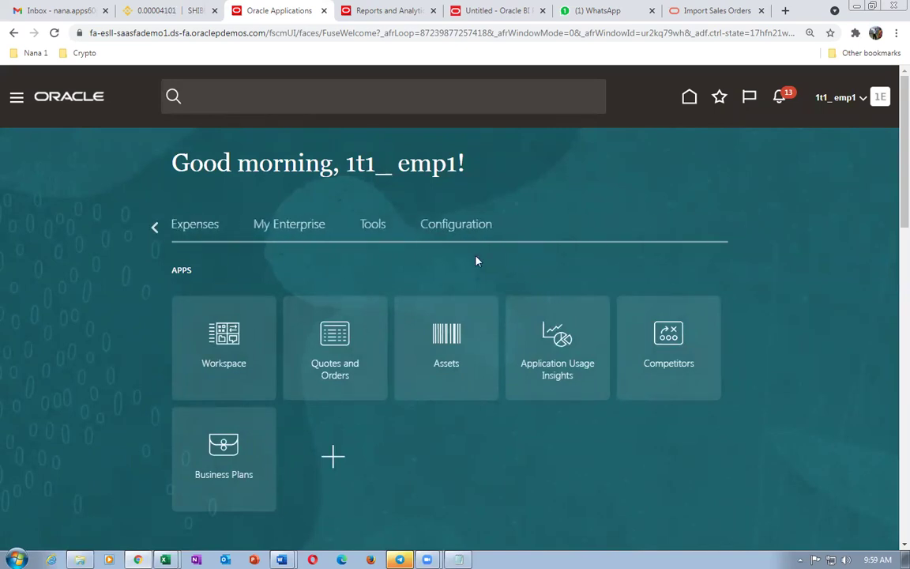
click(377, 230)
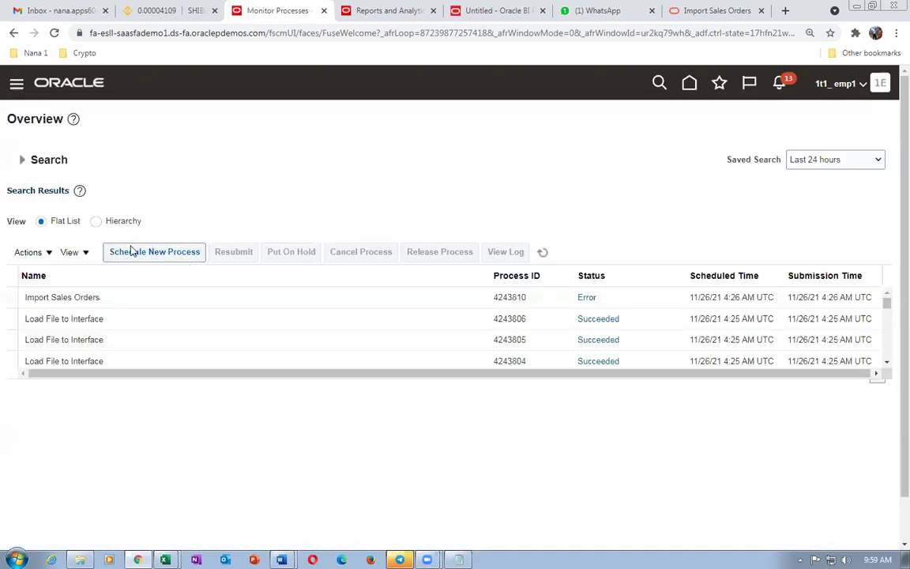
- Compare the Import 3 and Import_2 zip files in the Sales_Order_Import folder, closing the folder and the empty new-process dialog
click(132, 255)
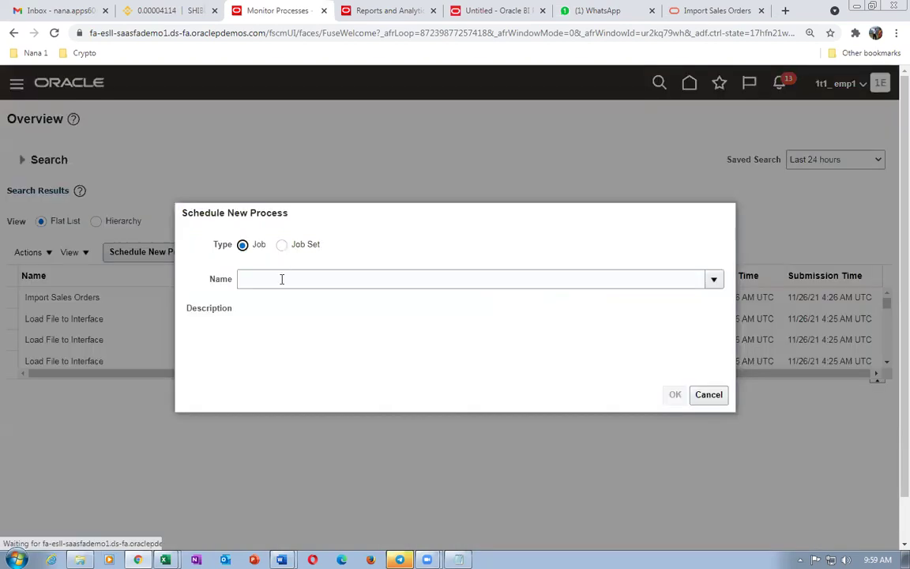
click(276, 281)
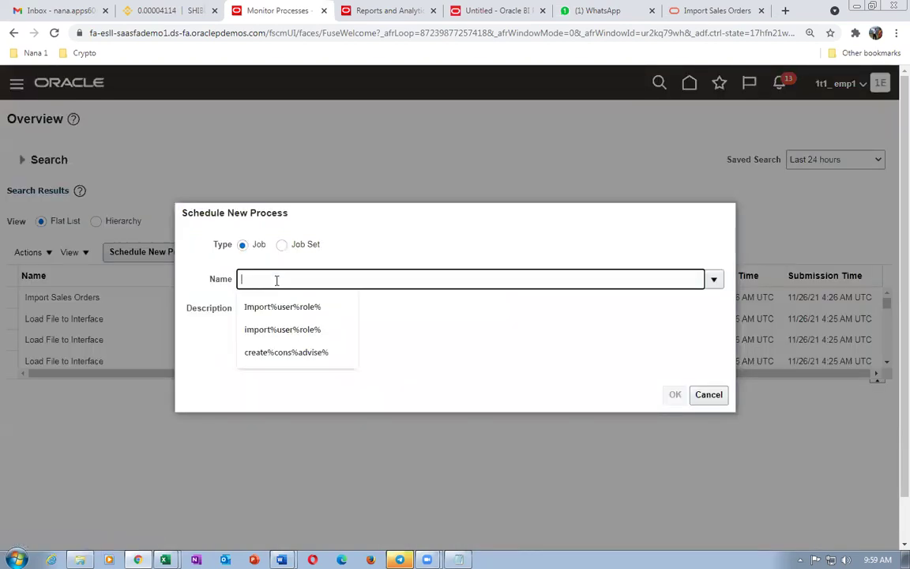
click(79, 559)
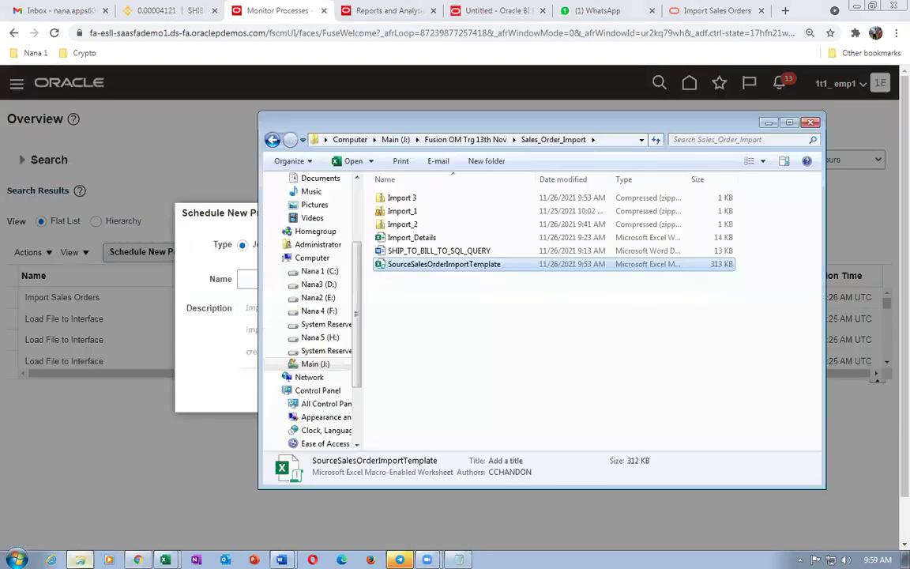
click(406, 199)
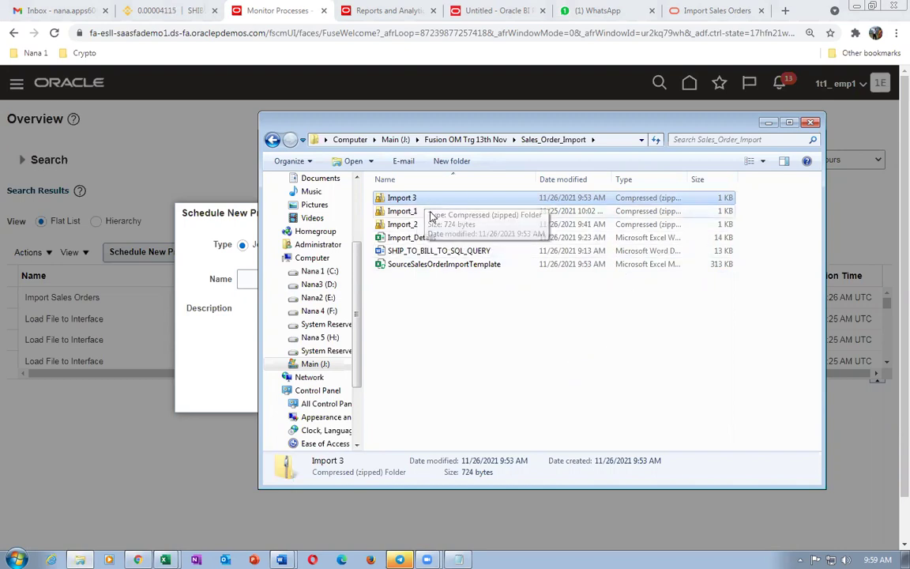
click(427, 226)
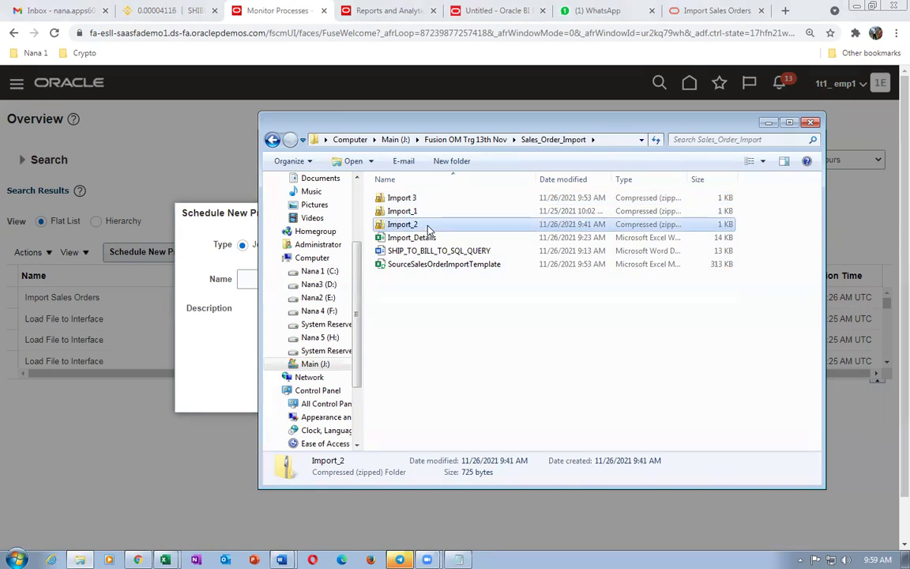
click(430, 199)
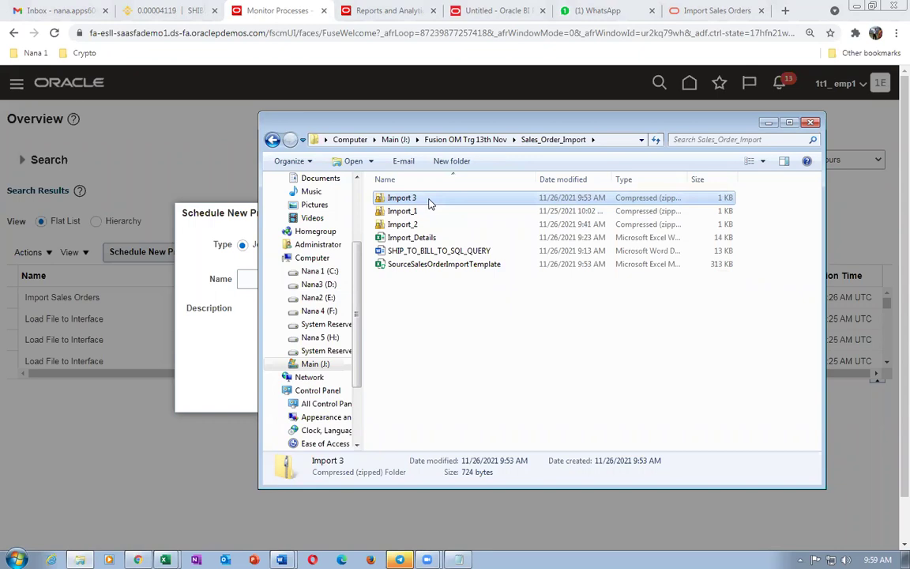
click(427, 226)
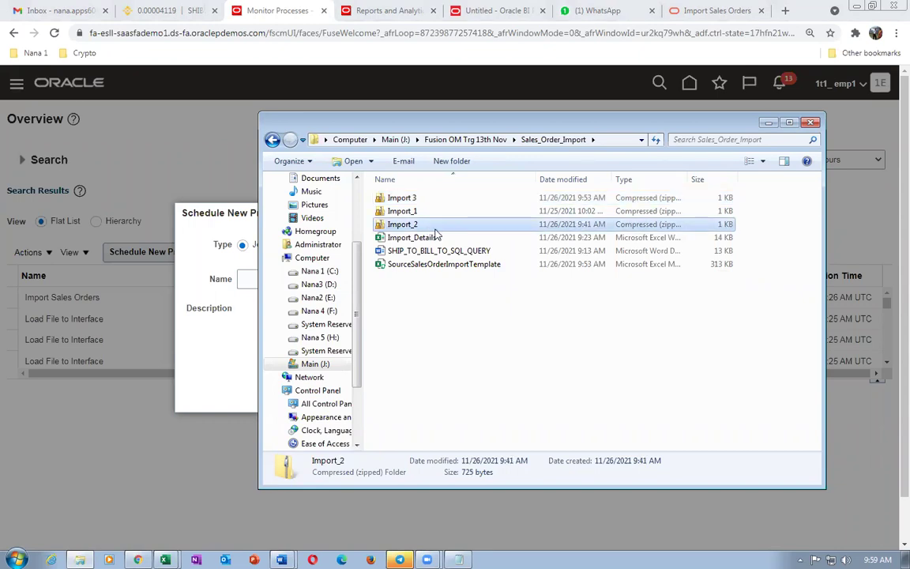
click(566, 201)
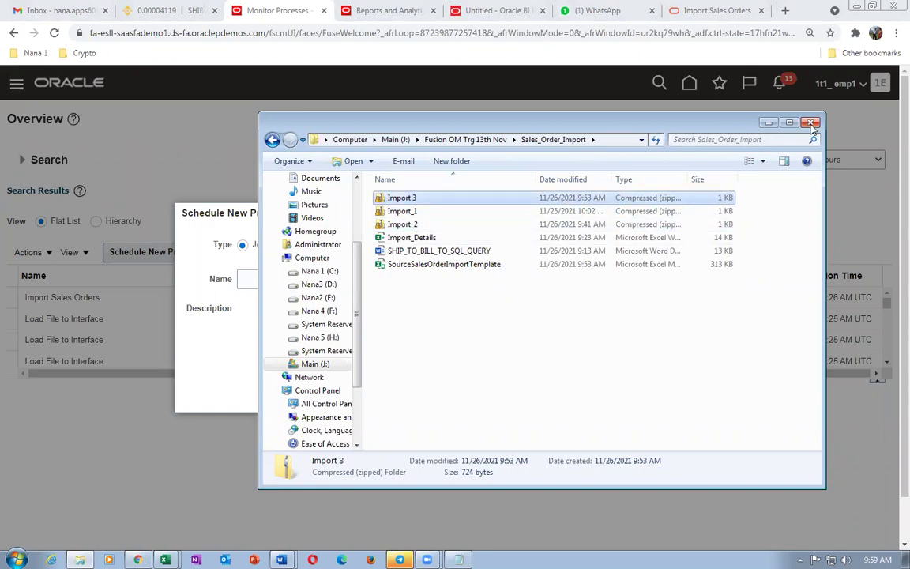
click(811, 123)
click(705, 393)
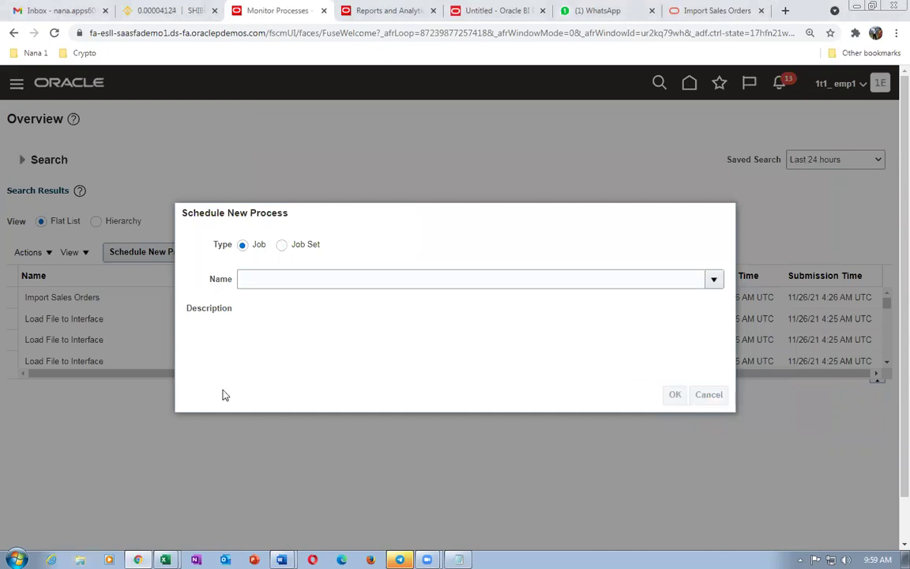
- Schedule a new Load Interface File for Import job and open its process details
click(148, 255)
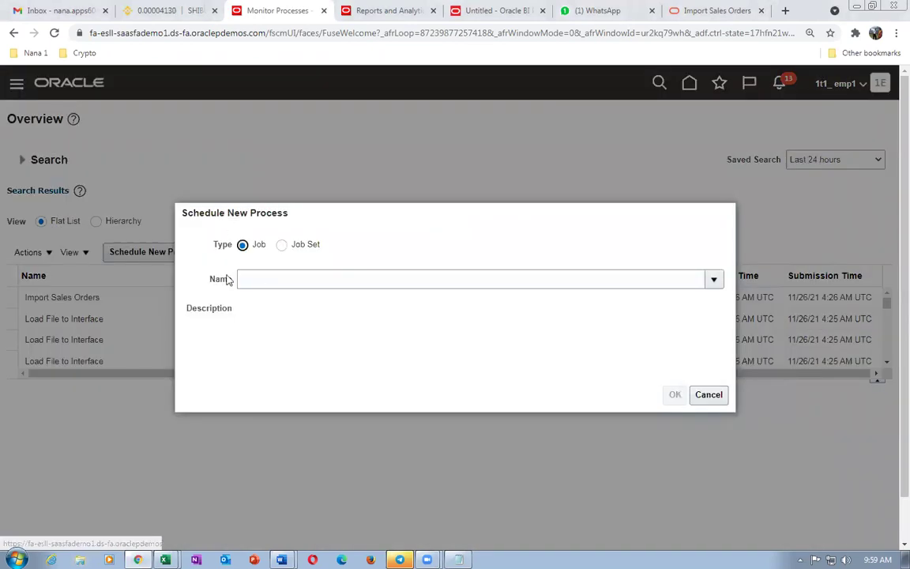
click(267, 278)
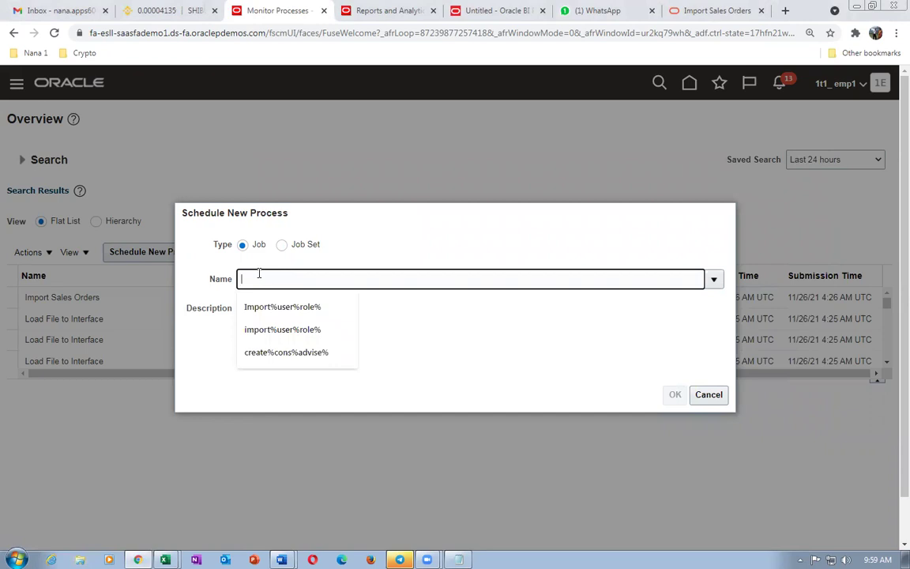
text(Load Int)
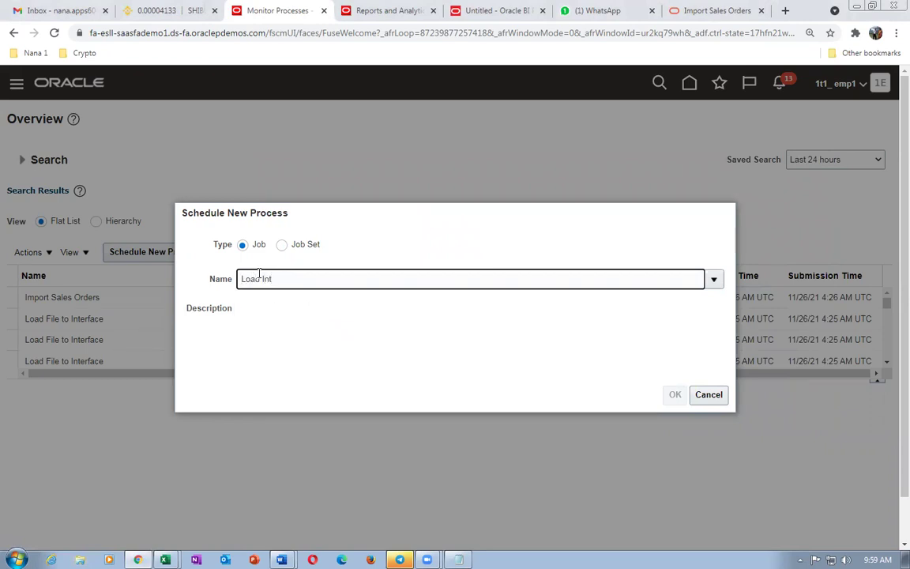
key(Tab)
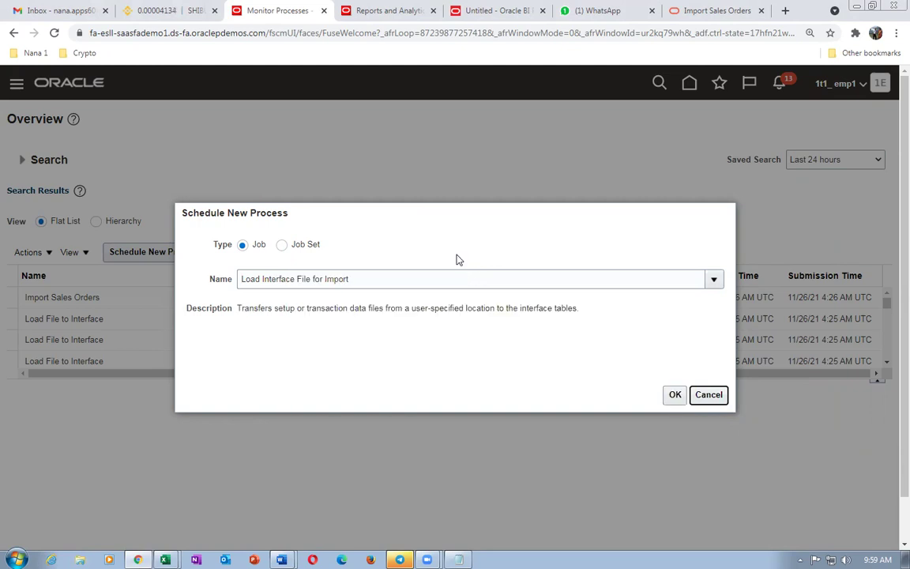
click(678, 395)
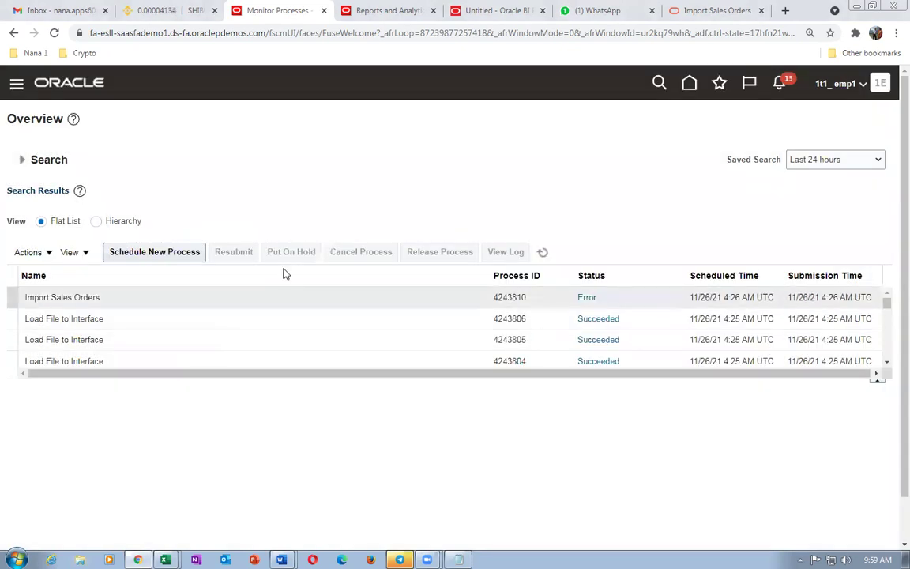
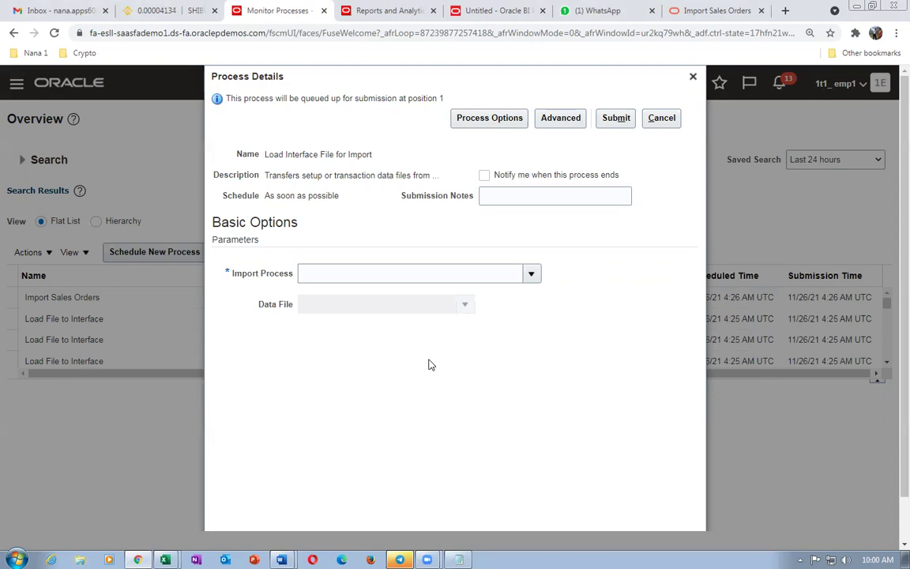
- Search the import processes for Import Sales and set the Import Process parameter to Import Sales Orders
click(411, 274)
scroll(420, 385, down, 2)
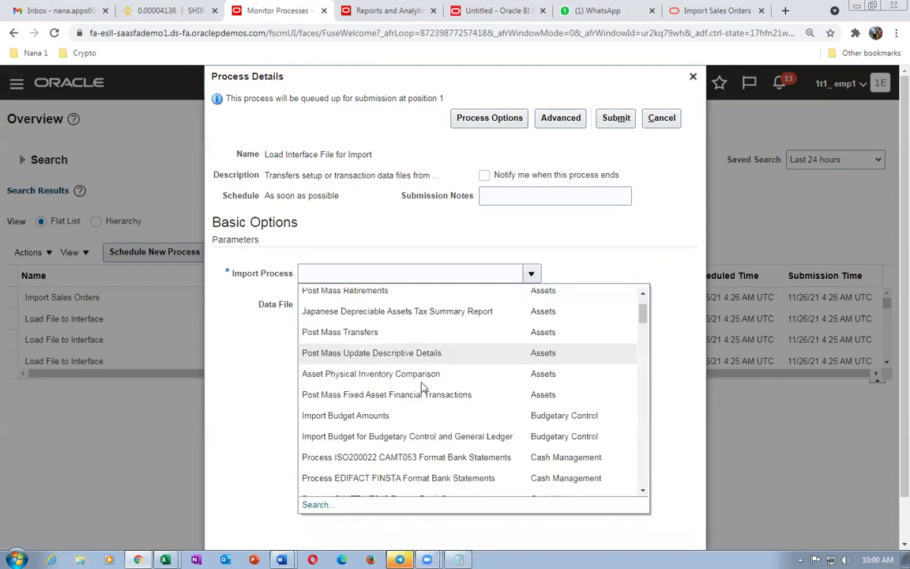
click(316, 503)
click(389, 293)
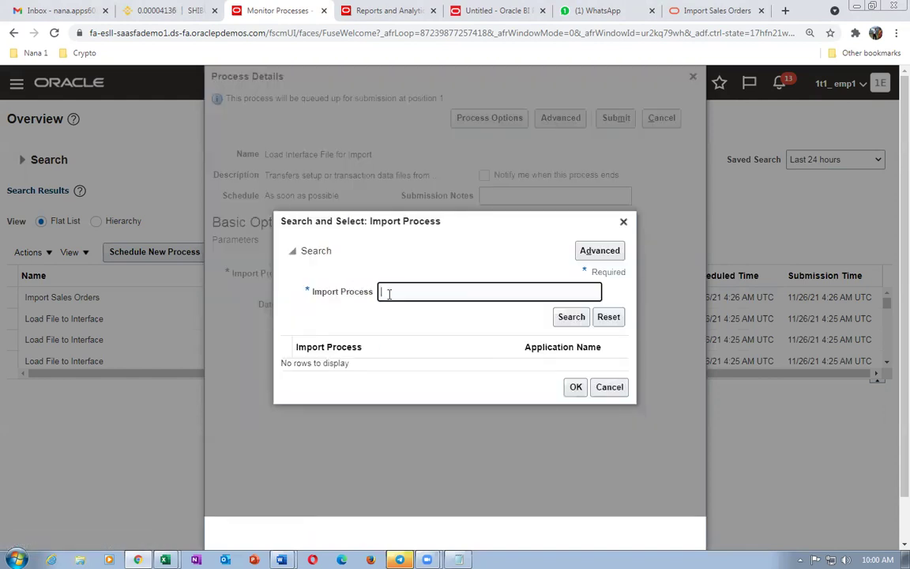
text(Import Sales)
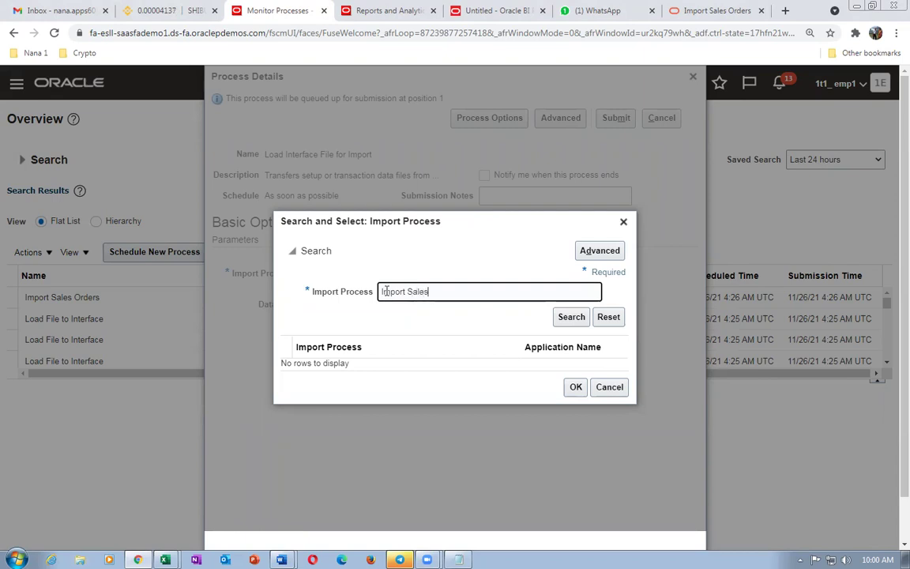
click(561, 317)
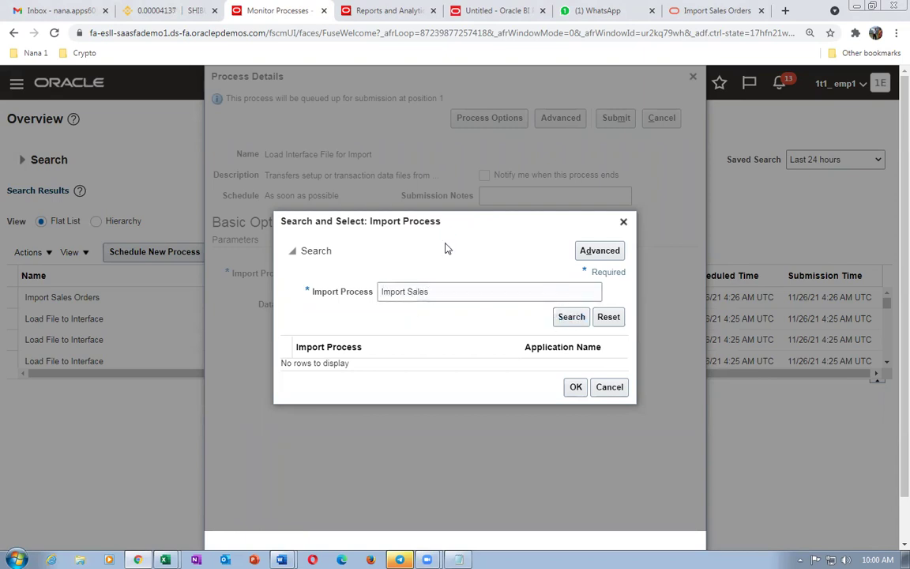
click(396, 351)
click(575, 404)
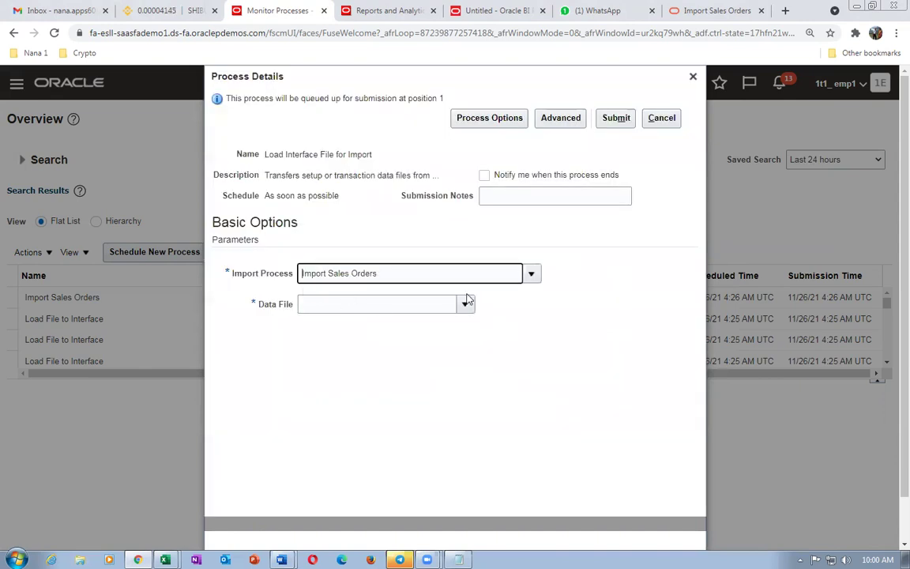
- Upload the Import 3 zip from the Sales_Order_Import folder as the data file and submit the load process
click(466, 304)
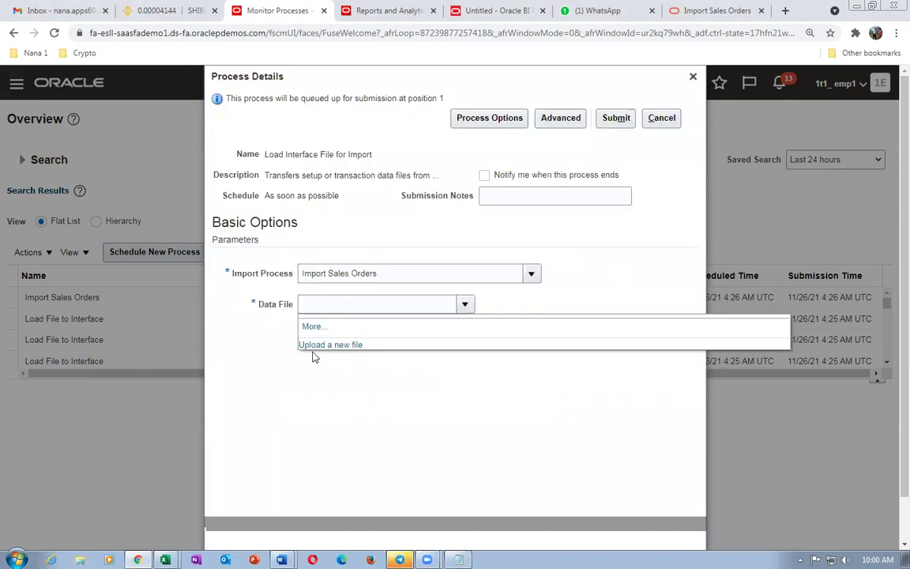
click(318, 347)
click(404, 305)
click(391, 244)
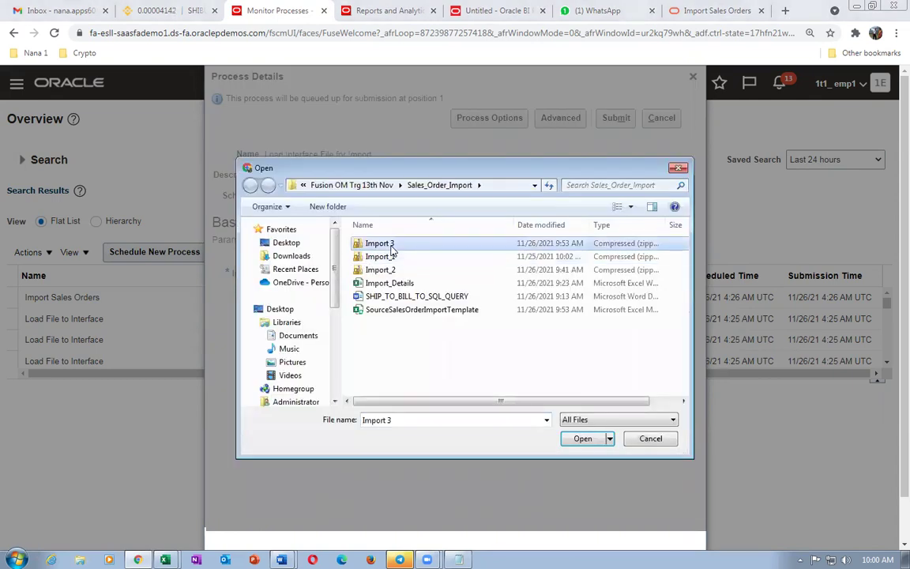
click(580, 438)
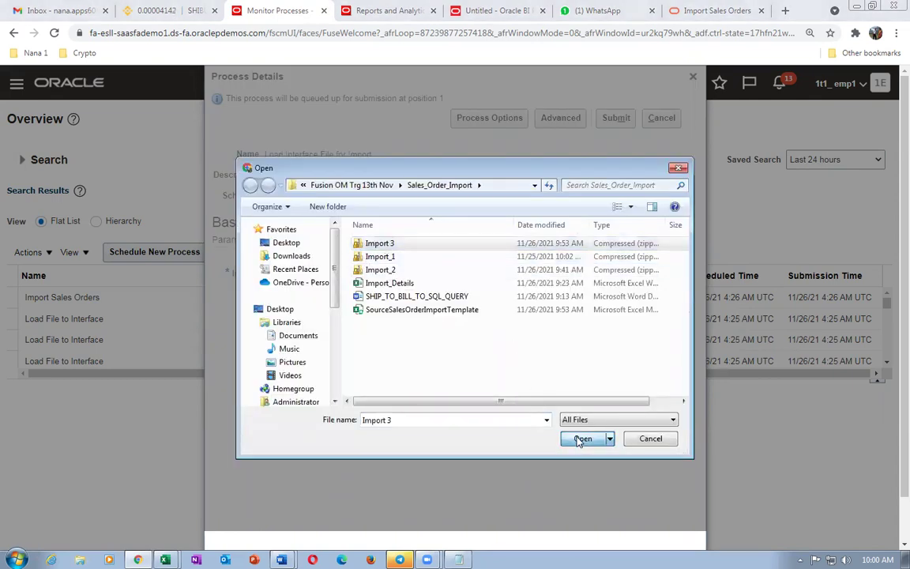
click(482, 327)
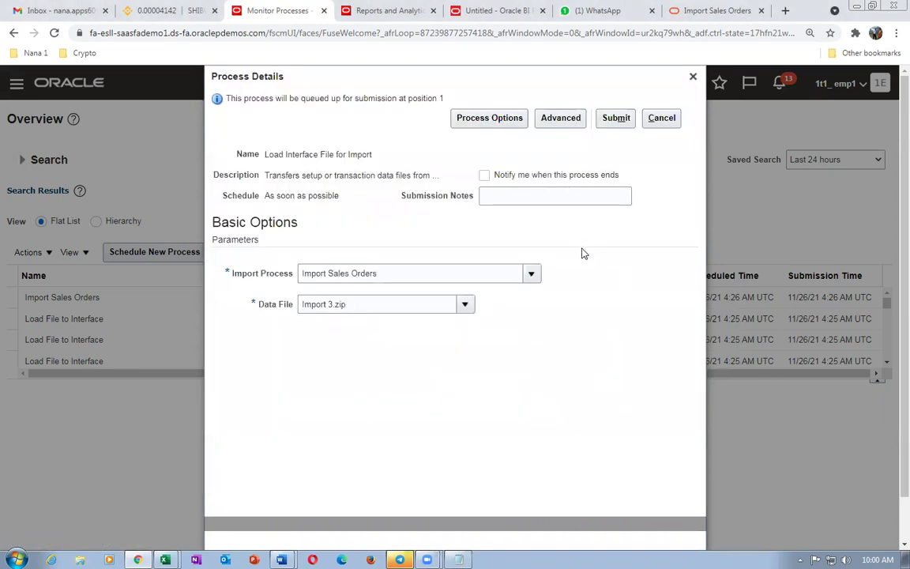
click(615, 119)
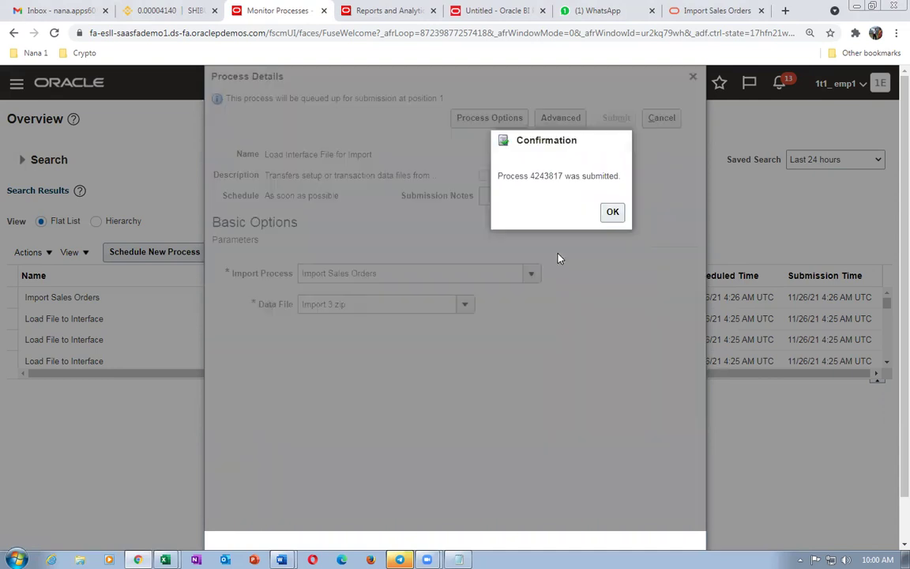
click(613, 213)
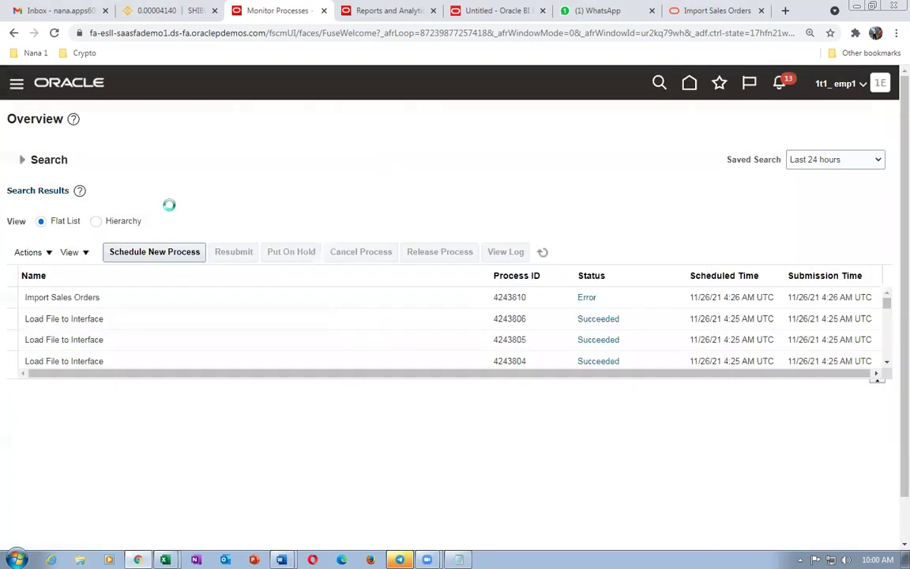
- Enlarge the process results list and refresh it repeatedly to monitor the Load Interface File for Import job until it finishes
click(542, 253)
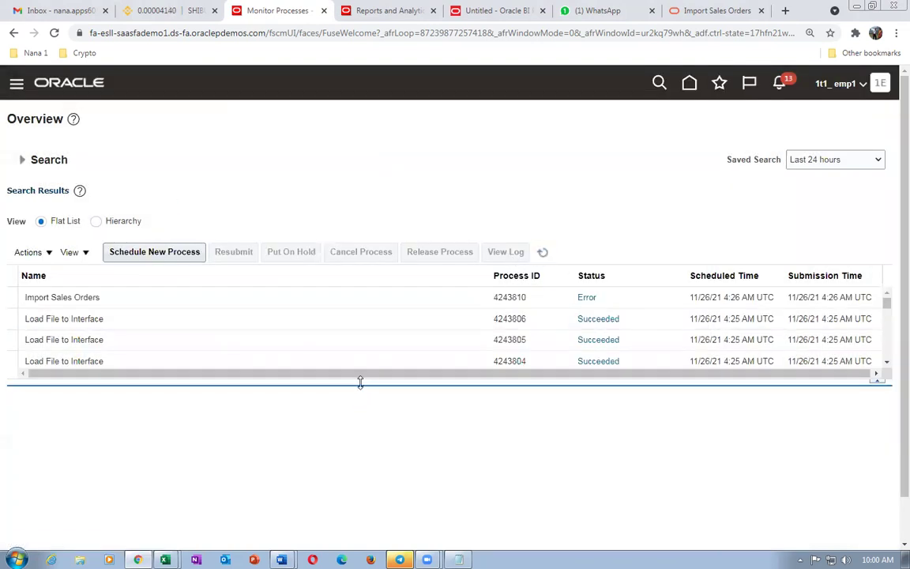
drag(363, 382, 382, 459)
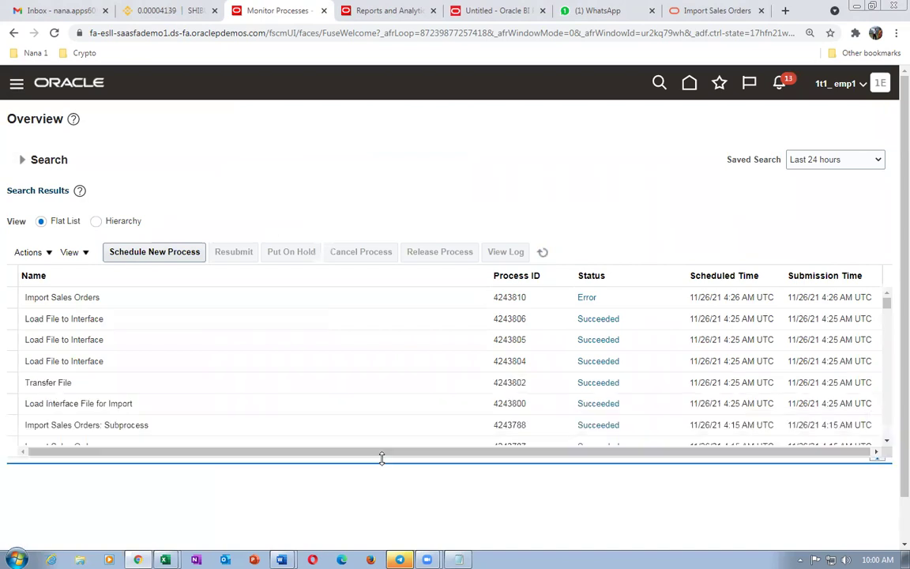
click(543, 253)
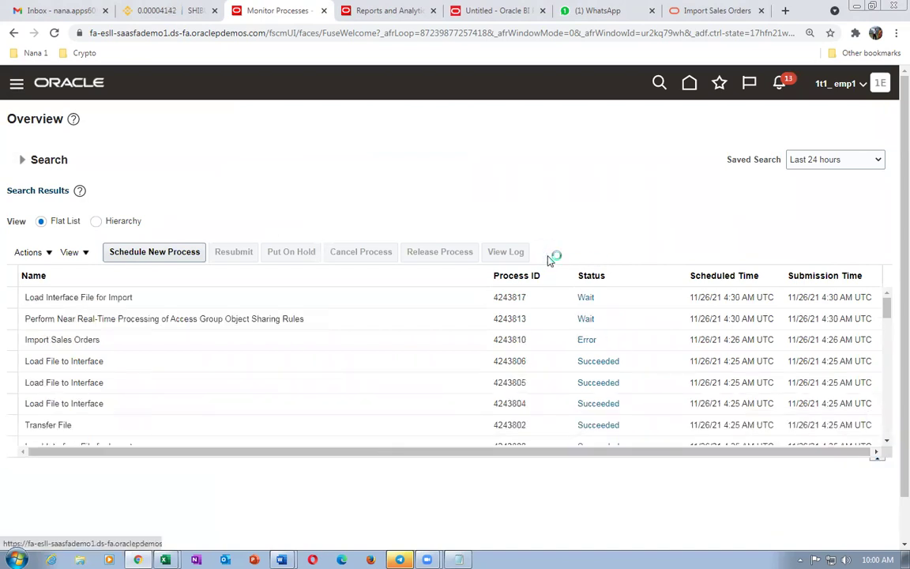
click(546, 256)
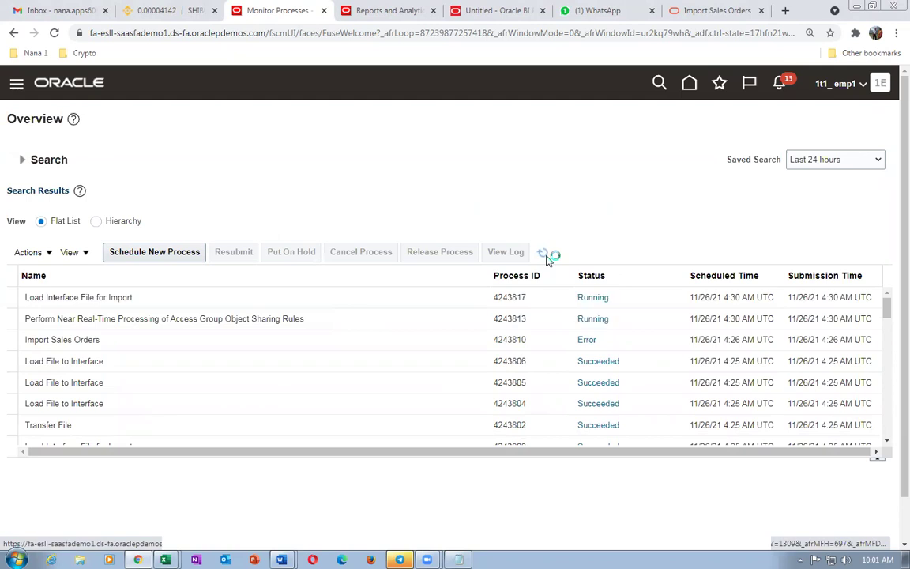
click(546, 256)
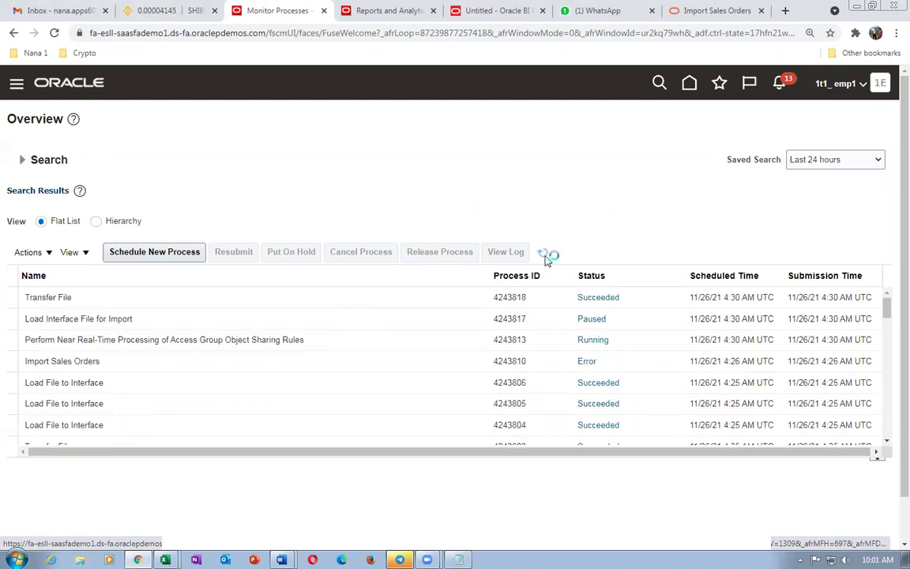
click(546, 256)
click(546, 256)
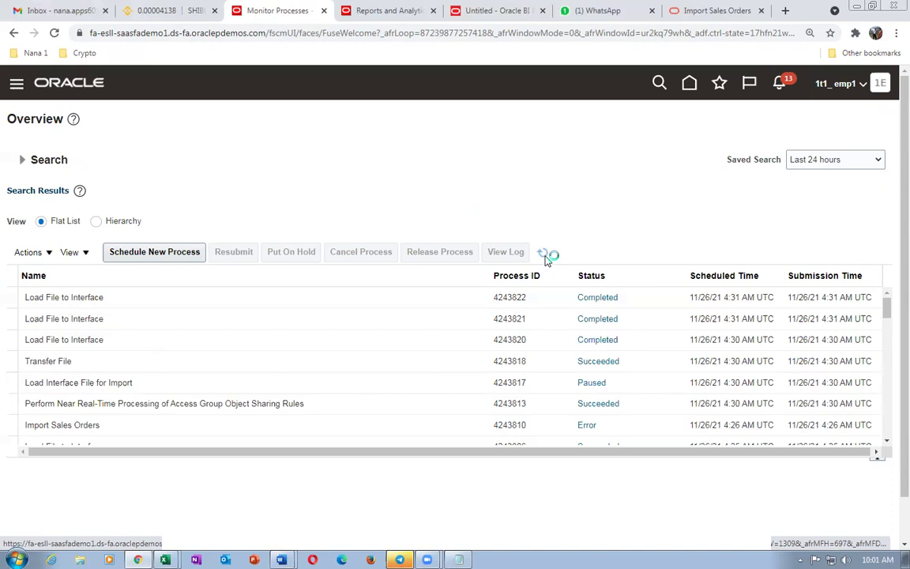
click(546, 256)
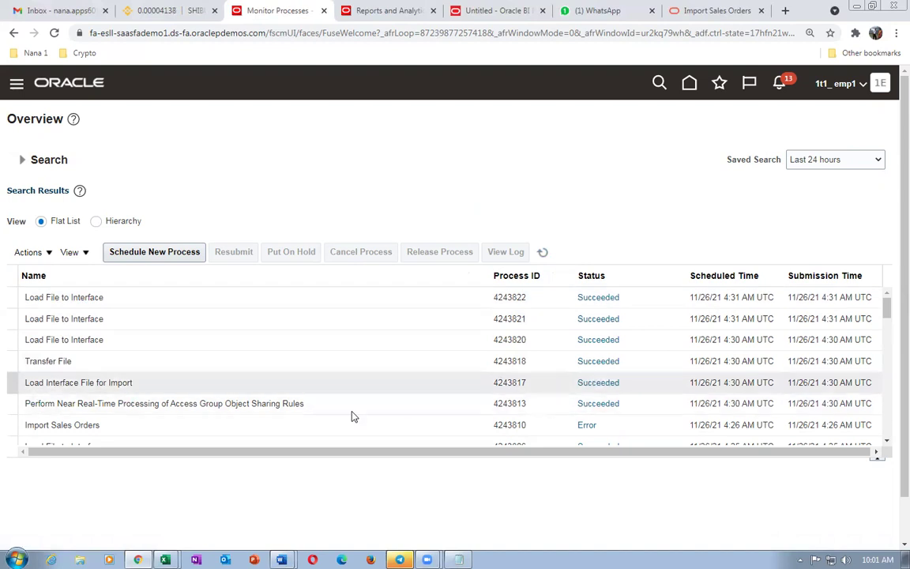
- Schedule a new Import Sales Orders job and open its process details
click(155, 252)
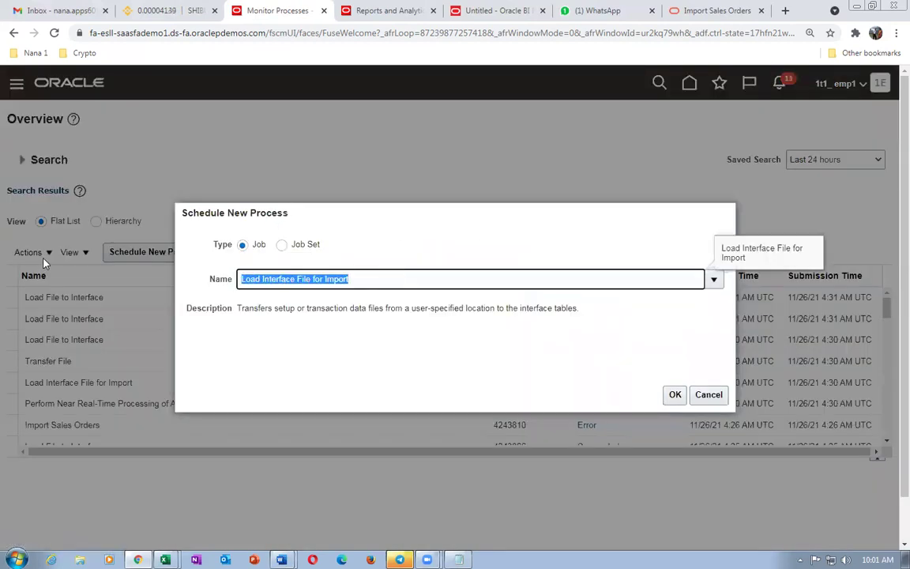
text(Impor)
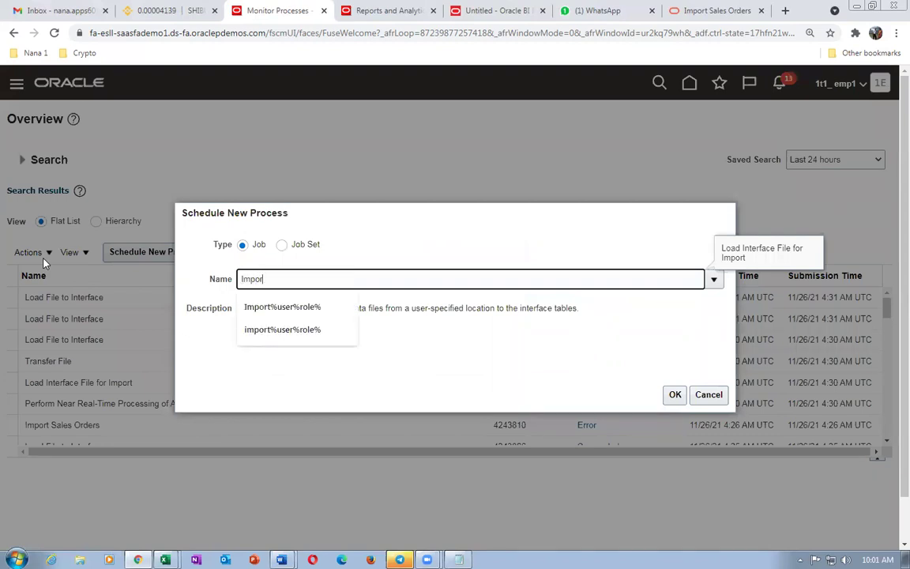
text(t Sales)
key(Tab)
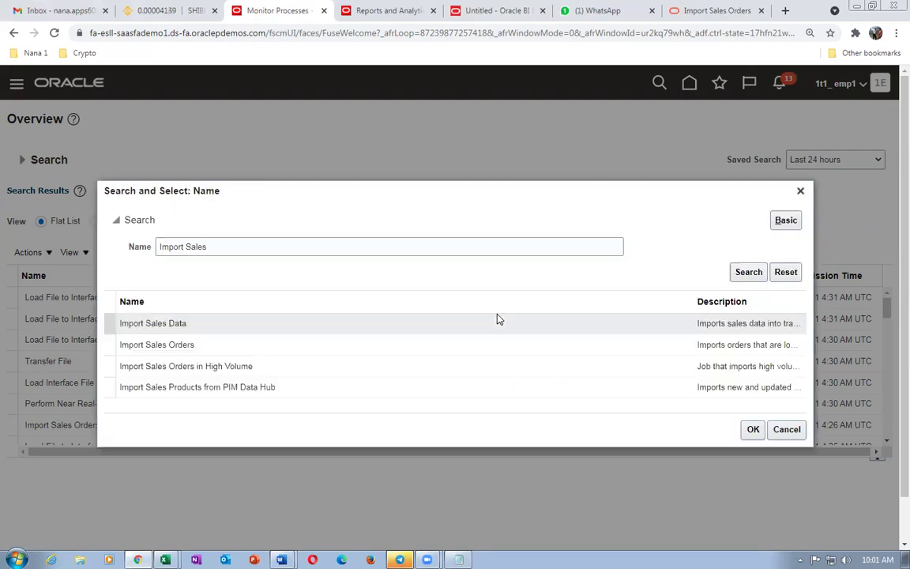
click(322, 342)
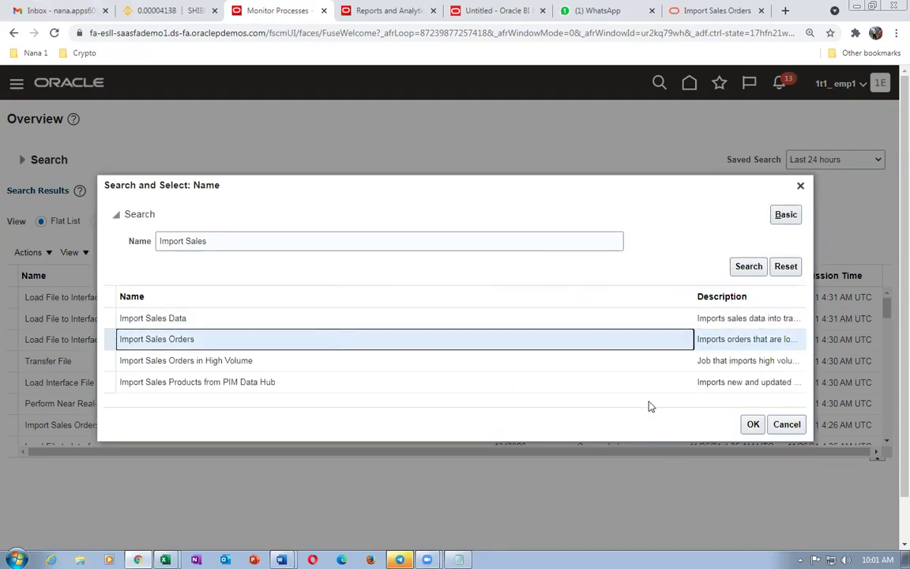
click(754, 425)
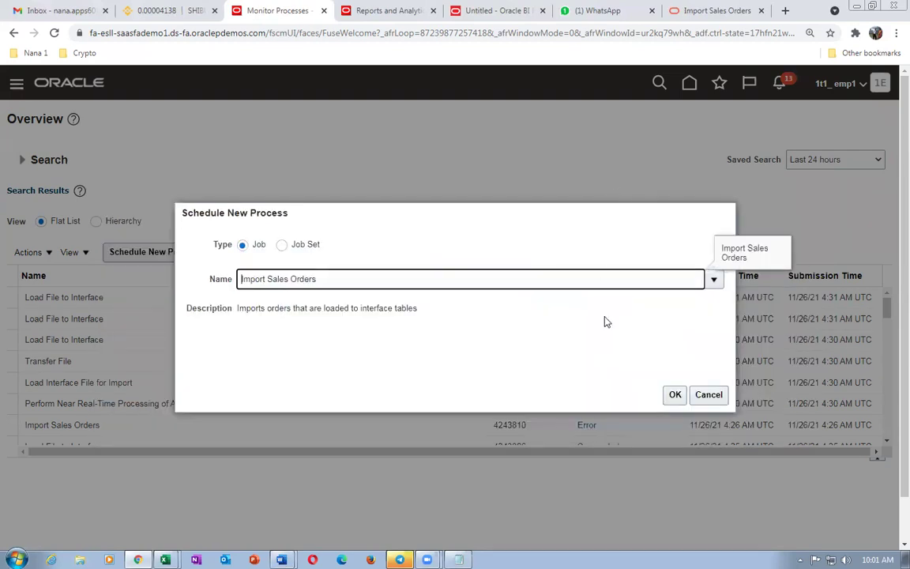
click(674, 394)
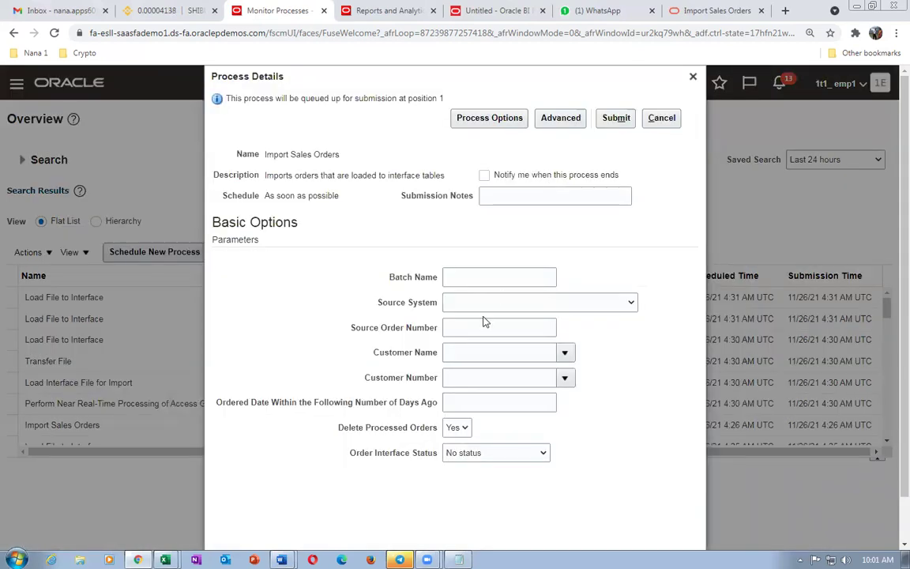
- Set the source system to Oracle Fusion Order Orchestration And Planning and enter the latest source order number noted in Notepad
click(485, 303)
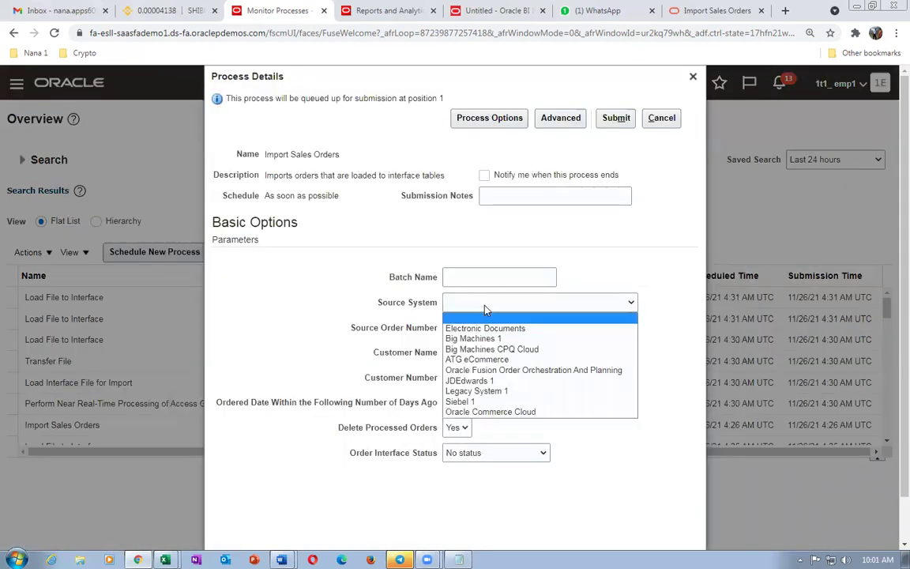
click(497, 371)
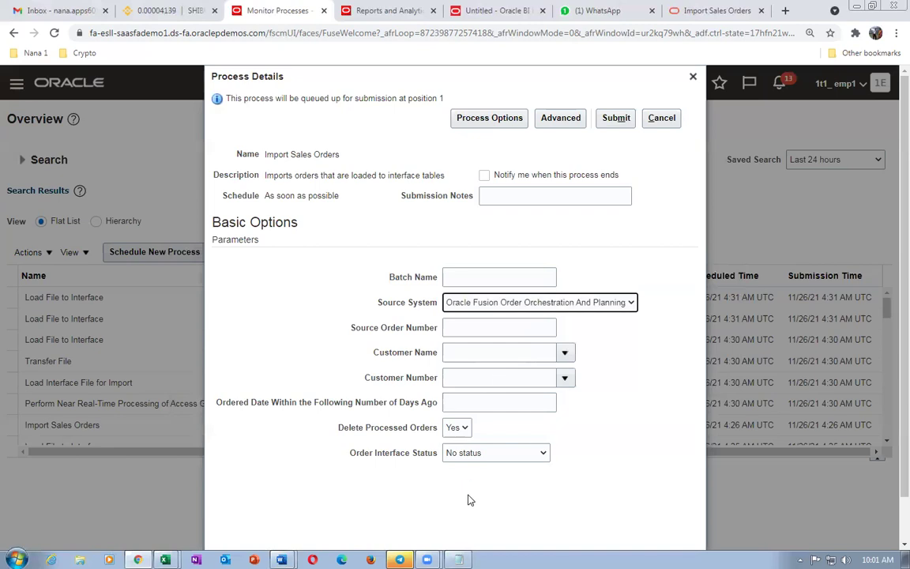
key(alt+Tab)
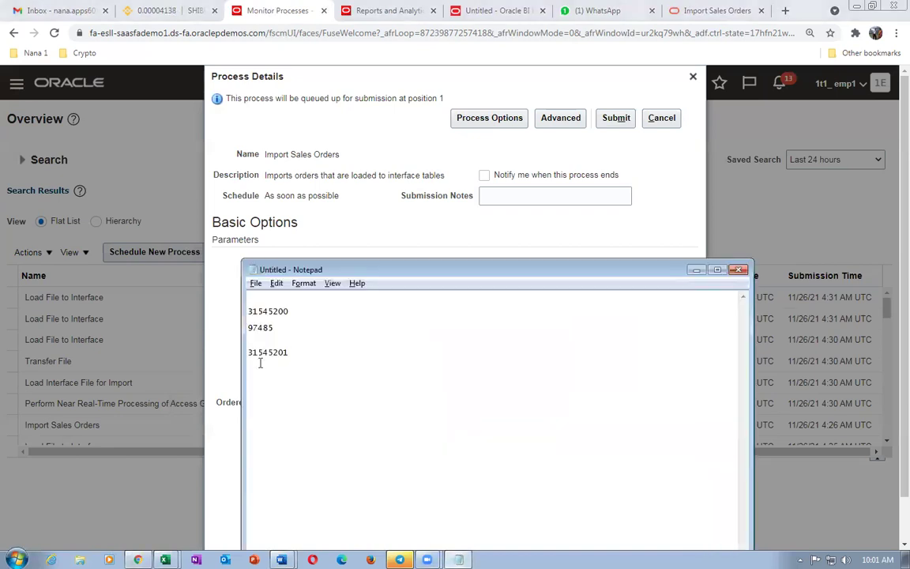
drag(254, 355, 282, 356)
click(504, 209)
click(474, 326)
text(31545201)
- Set the order interface status to All statuses and submit the Import Sales Orders process
click(472, 453)
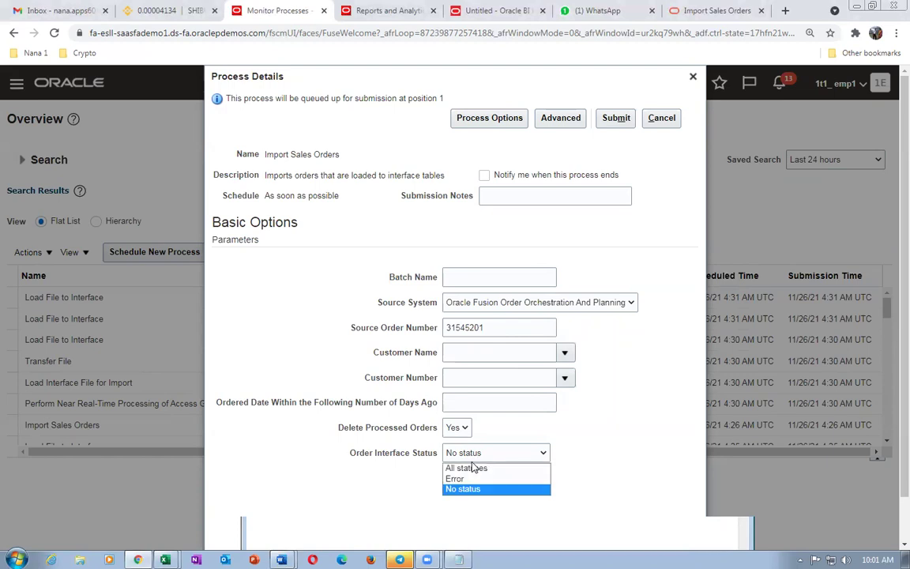
click(474, 468)
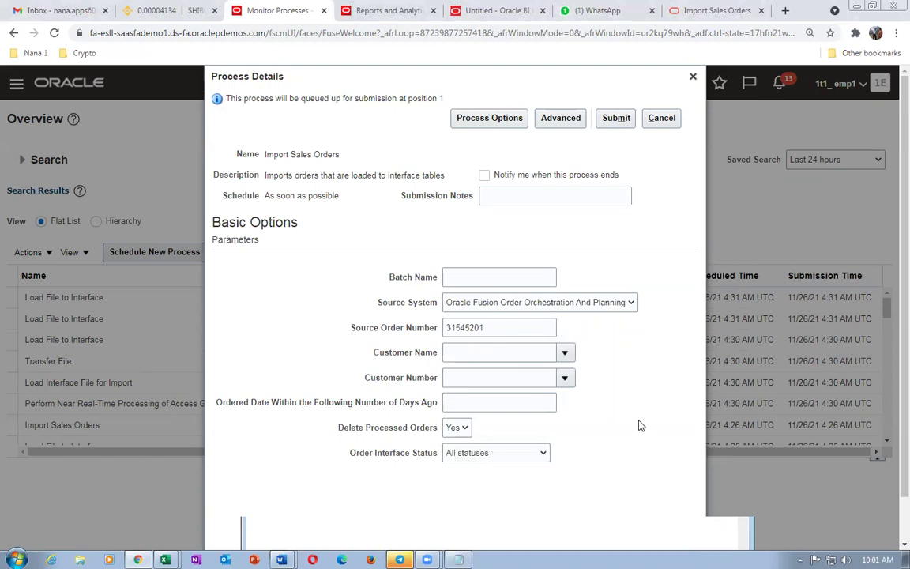
click(621, 120)
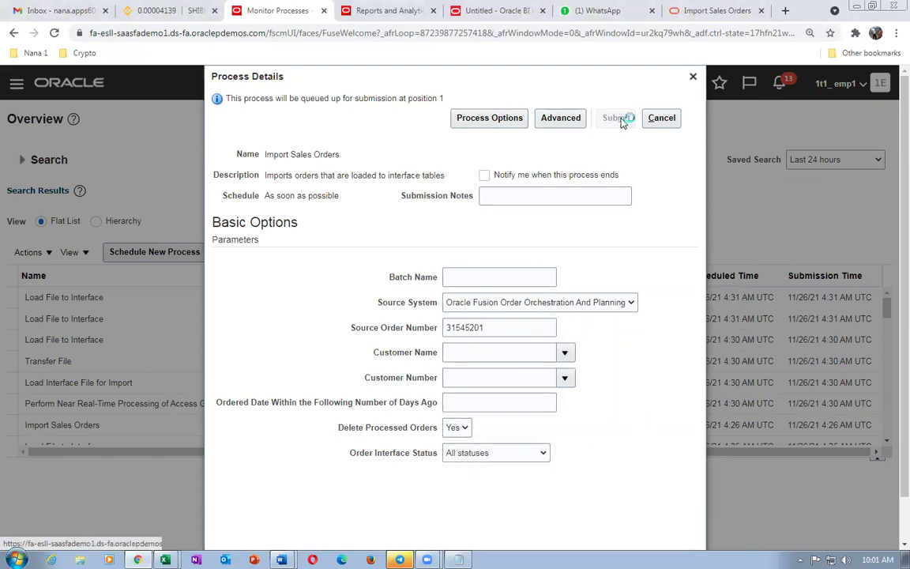
click(609, 215)
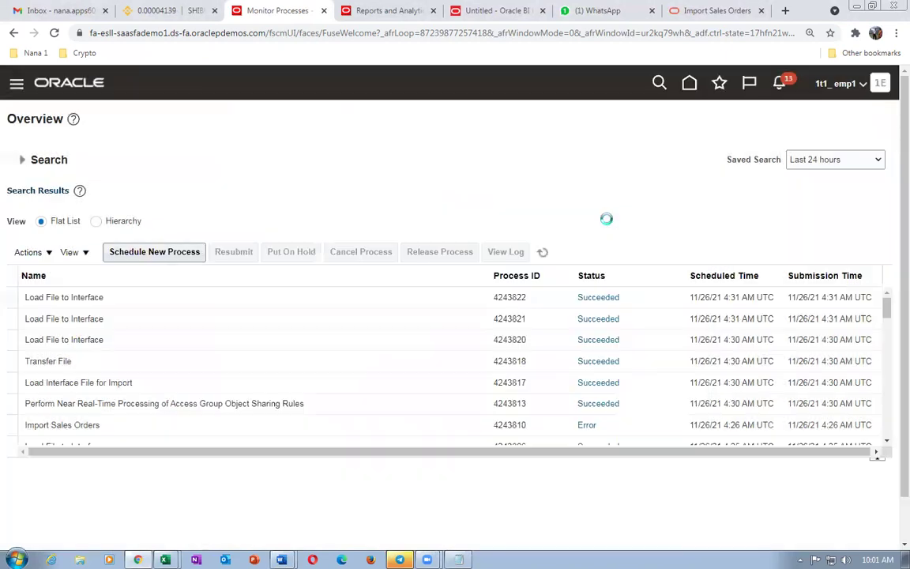
- Refresh the scheduled processes list repeatedly to monitor the Import Sales Orders job and its subprocess until they finish
click(543, 254)
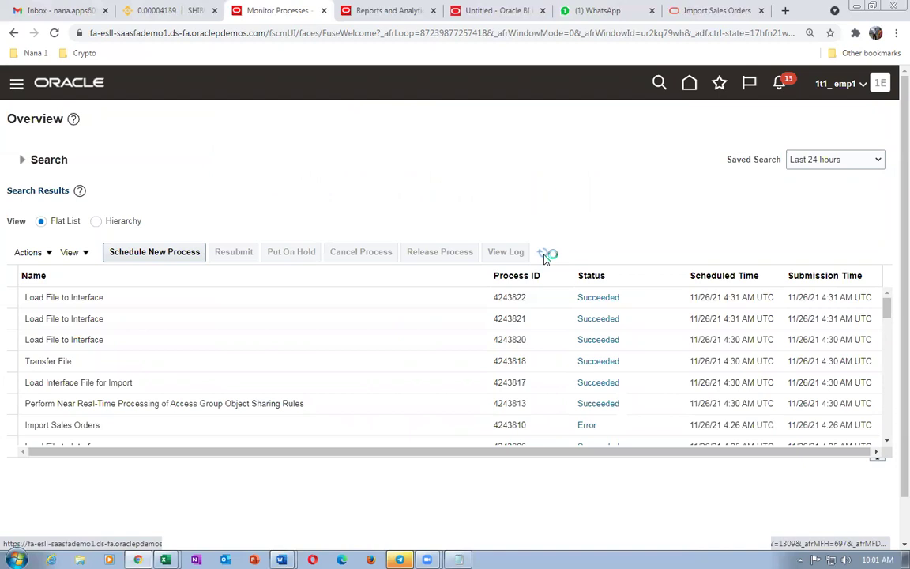
click(544, 254)
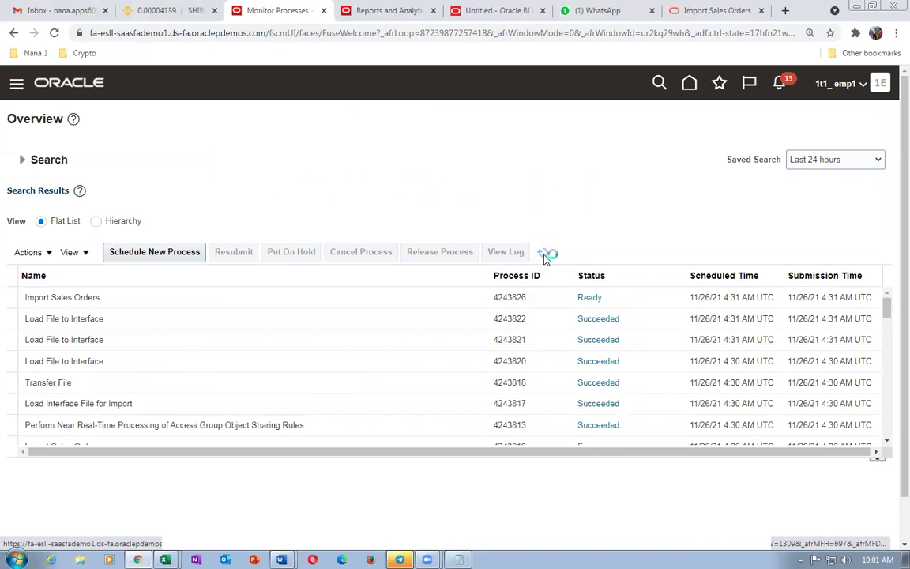
click(545, 254)
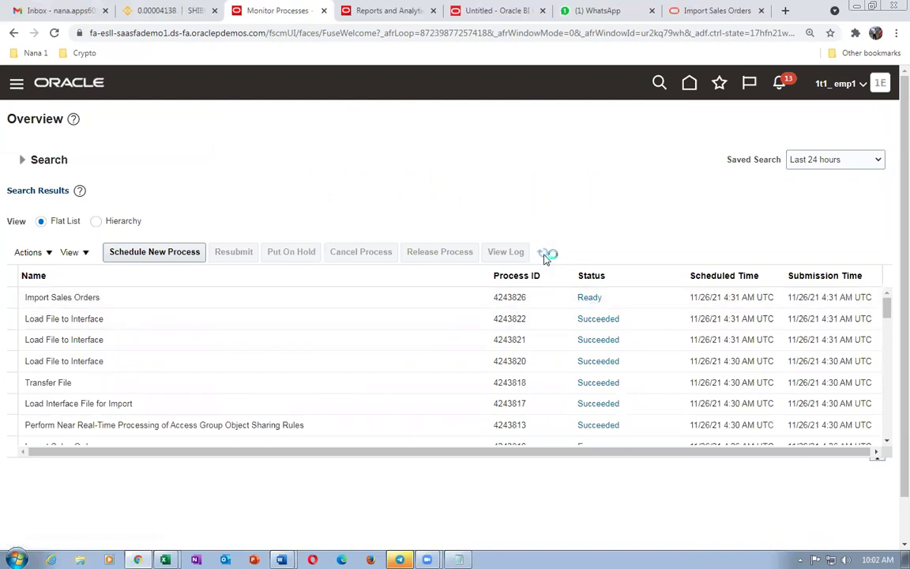
click(544, 254)
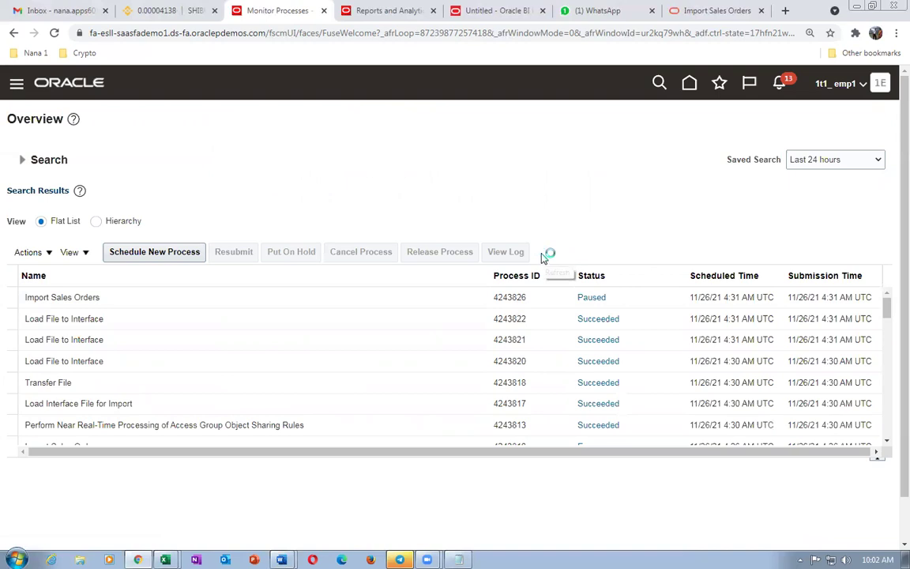
click(542, 254)
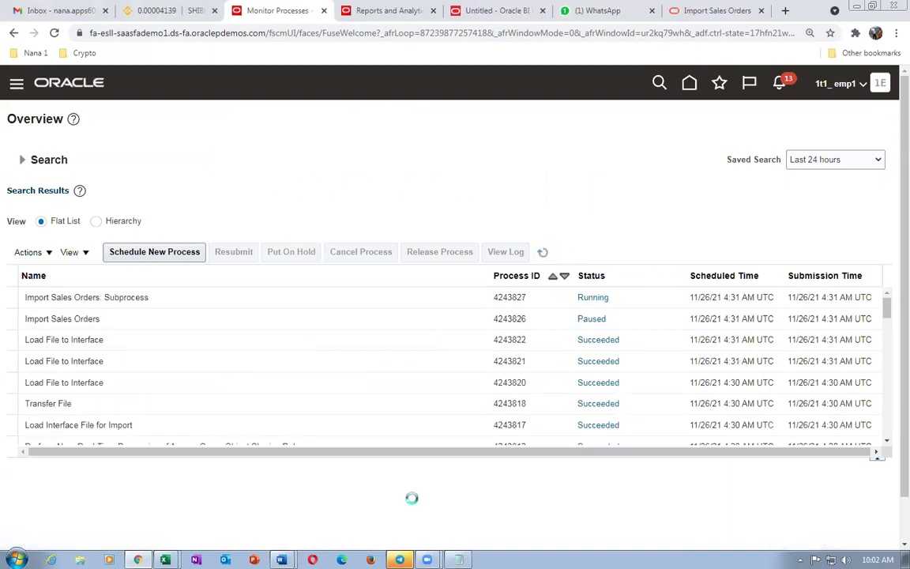
click(545, 252)
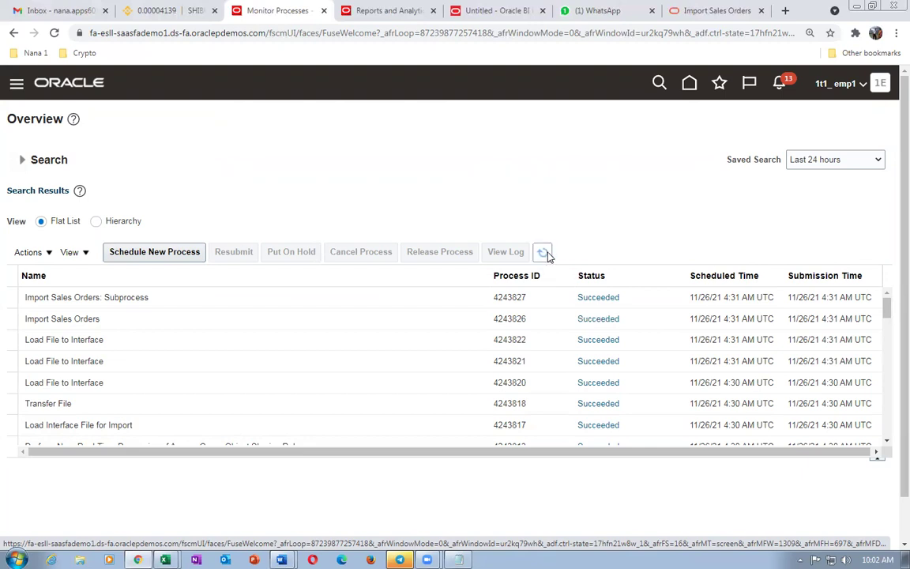
- Download the log attachment of the Import Sales Orders: Subprocess job and open it from the downloads list
click(384, 301)
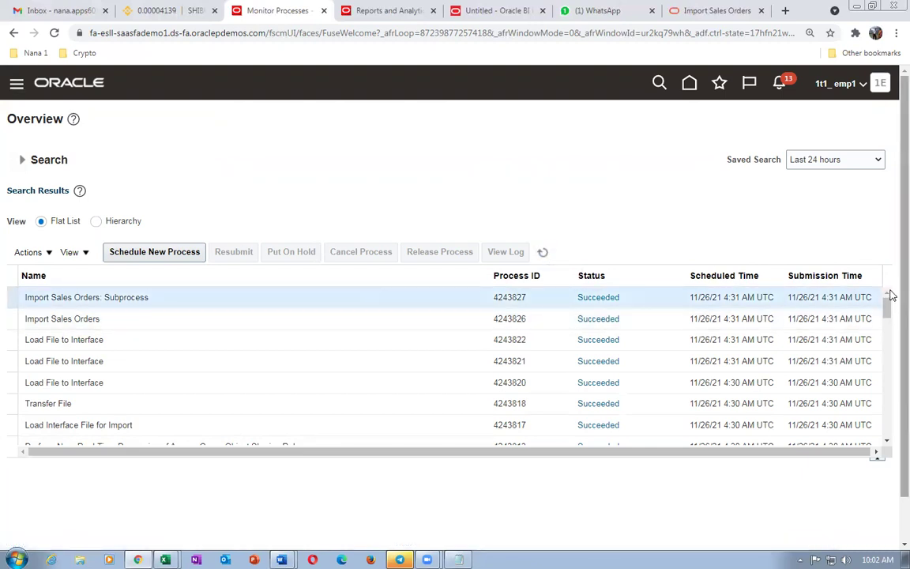
scroll(891, 293, down, 2)
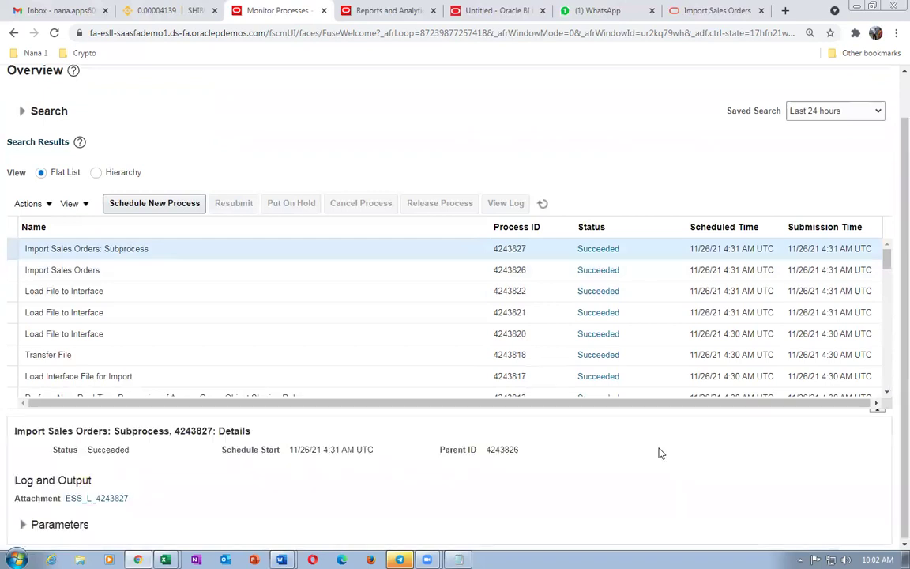
click(96, 498)
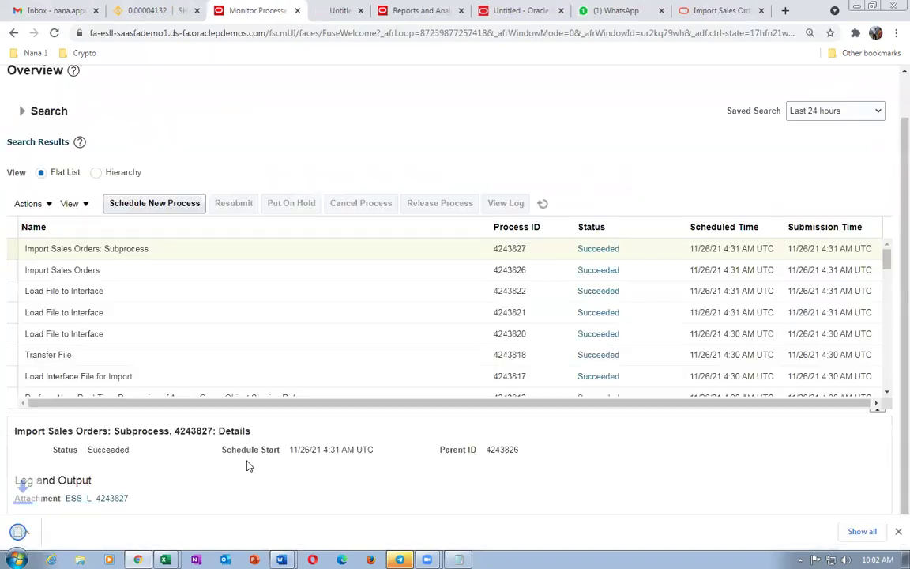
click(860, 531)
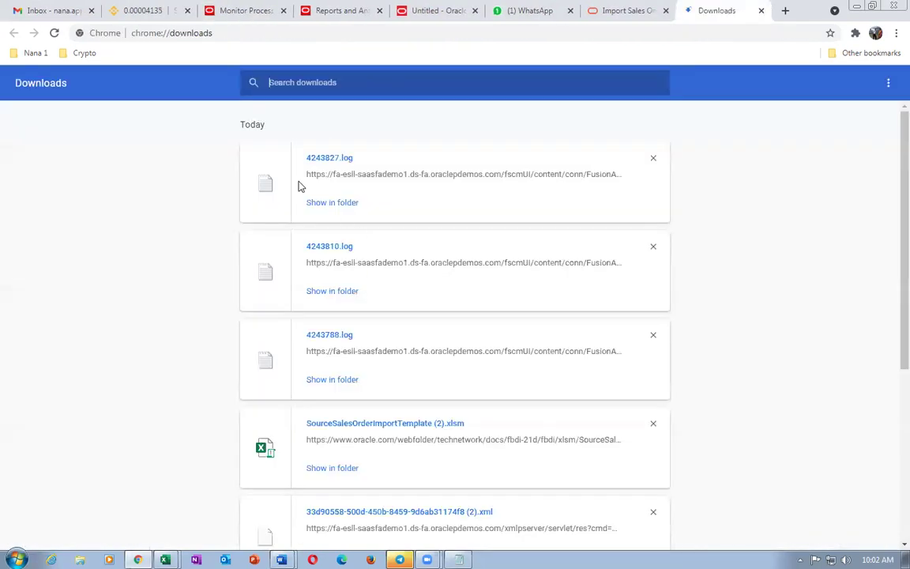
click(316, 161)
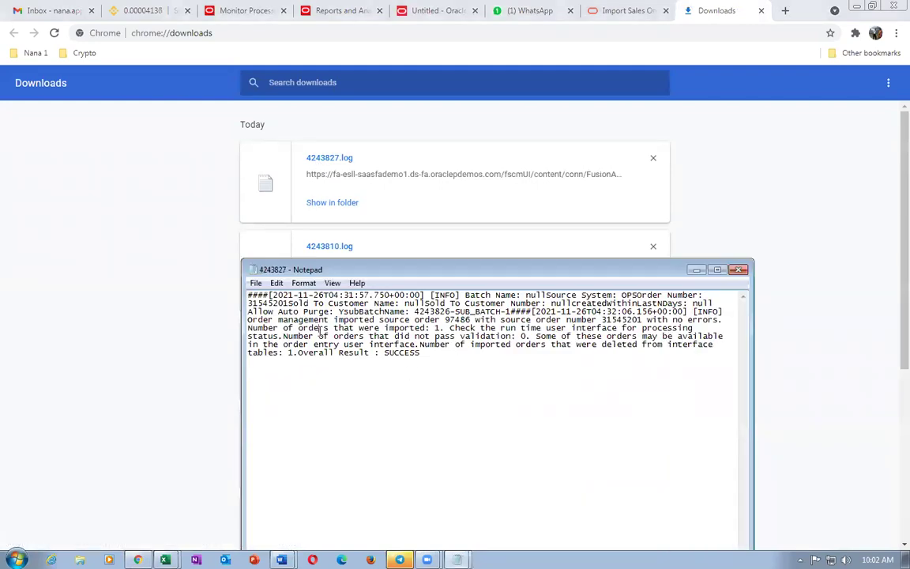
- Copy the entire import log text into a new blank Word document
key(ctrl+a)
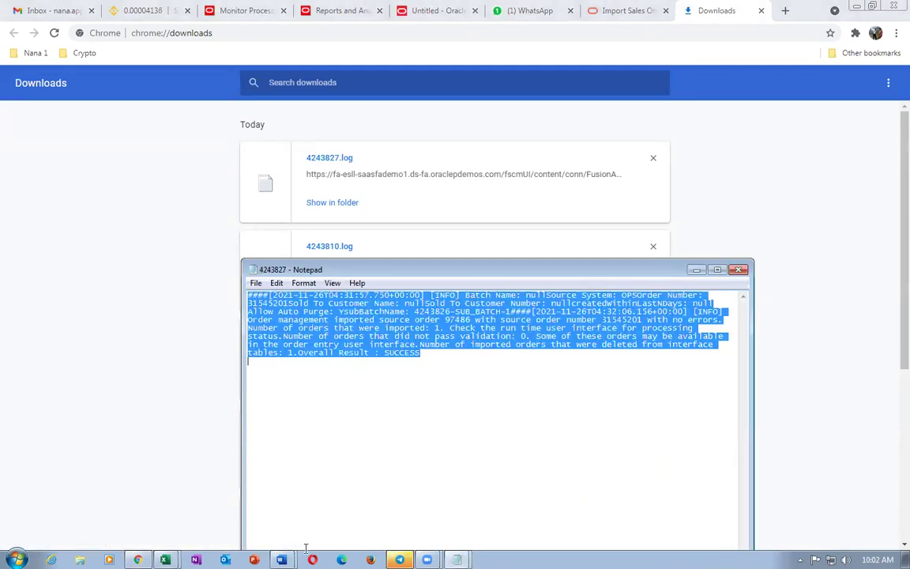
click(281, 559)
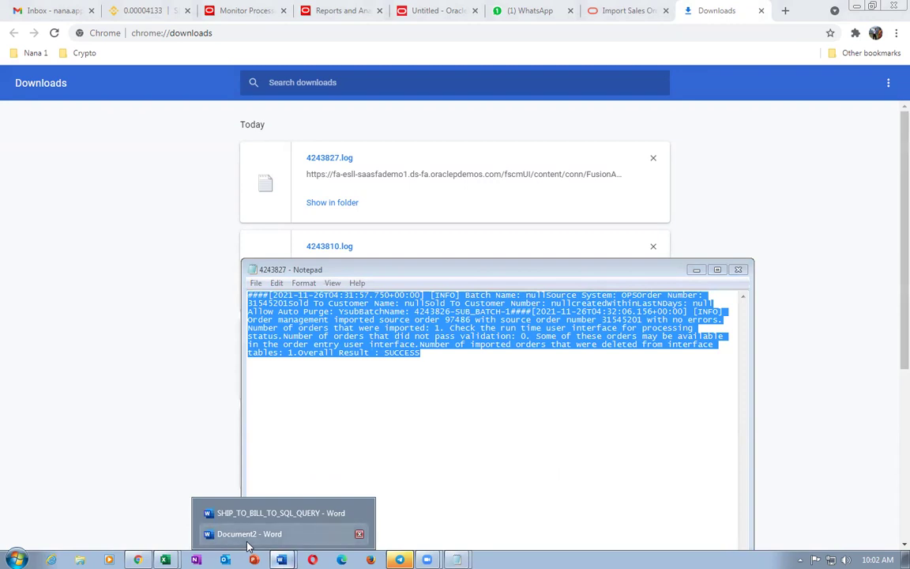
click(280, 513)
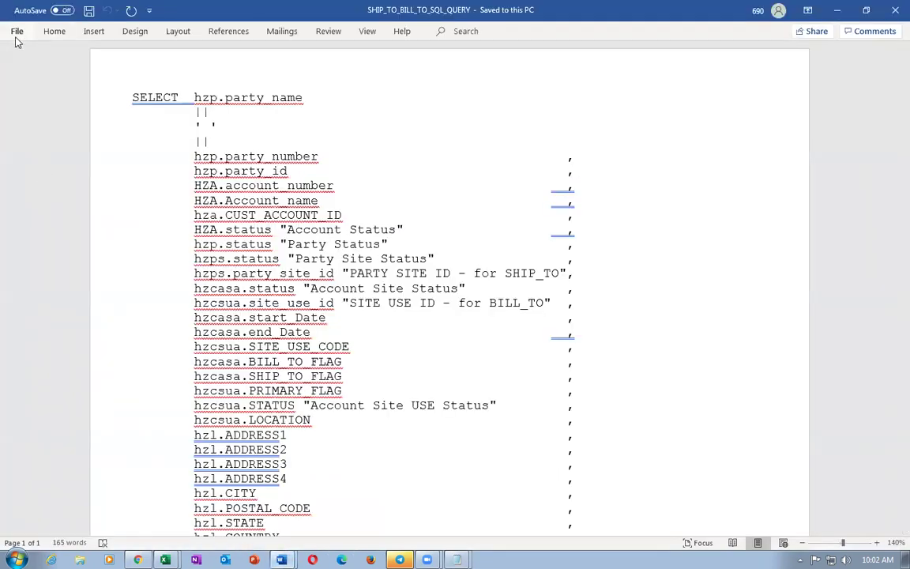
click(16, 31)
click(163, 116)
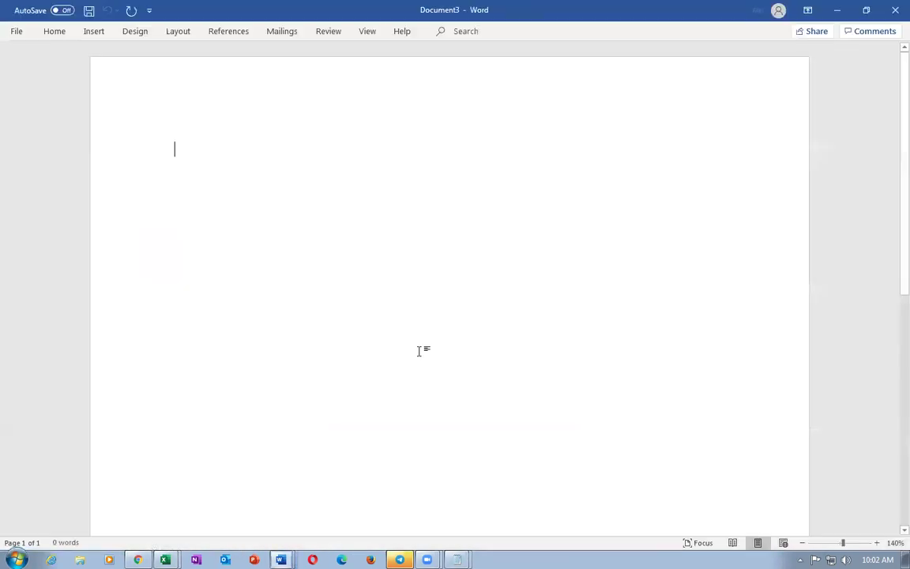
text(####[2021-11-26T04:31:57.750+00:00] [INFO] Batch Name: null Source System: OPS Order Number: 31545201 Sold To Customer Name: null Sold To Customer Number: null createdWithinLastNDays: null Allow Auto Purge: Y subBatchName: 4243826-SUB_BATCH-1  ####[2021-11-26T04:32:06.156+00:00] [INFO] Order management imported source order 97486 with source order number 31545201 with no errors. Number of orders that were imported: 1. Check the run time user interface for processing status. Number of orders that did not pass validation: 0. Some of these orders may be available in the order entry user interface. Number of imported orders that were deleted from interface tables: 1. Overall Result : SUCCESS)
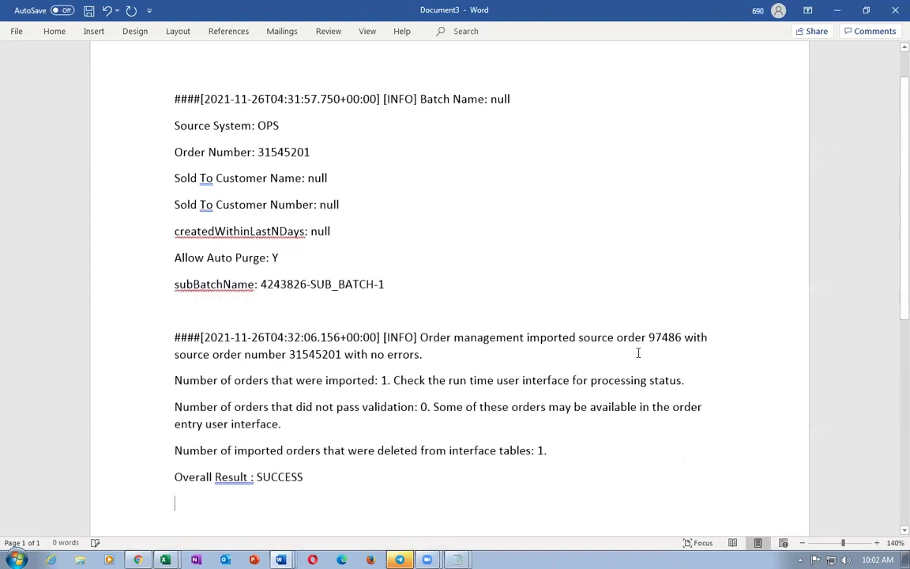
- Copy the imported order number from the Word log into the Notepad notes, beneath the latest source order number
drag(648, 338, 688, 339)
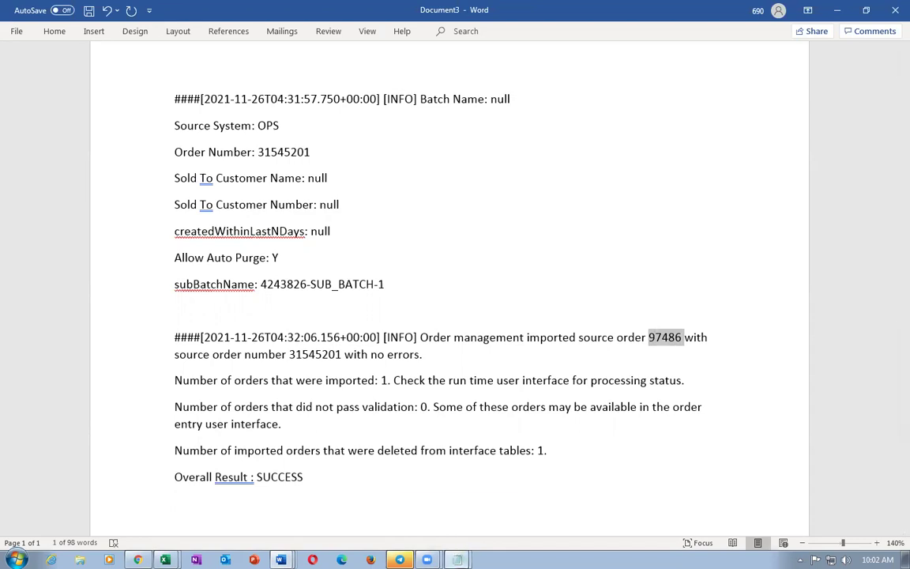
mouse_move(456, 558)
click(443, 534)
click(370, 377)
click(458, 560)
click(357, 424)
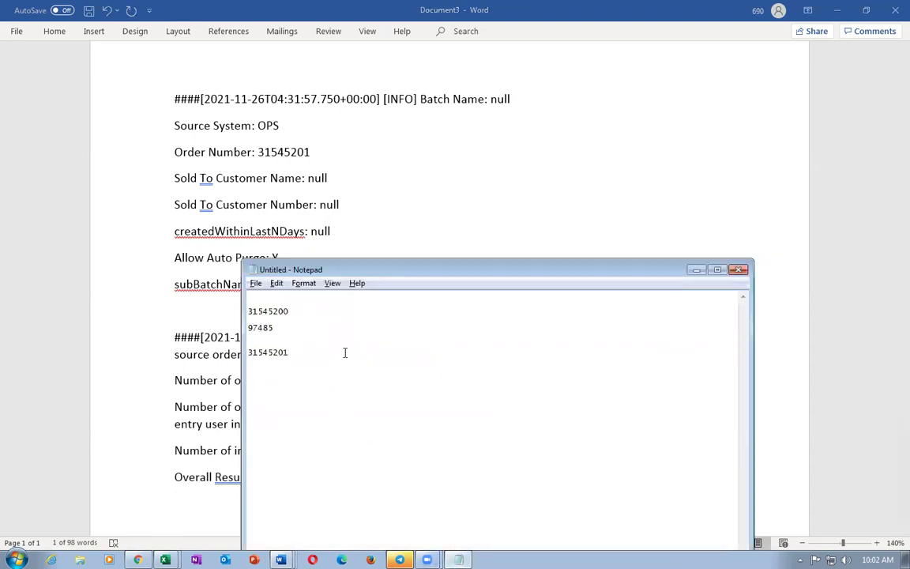
text(97486)
click(21, 383)
key(alt+Tab)
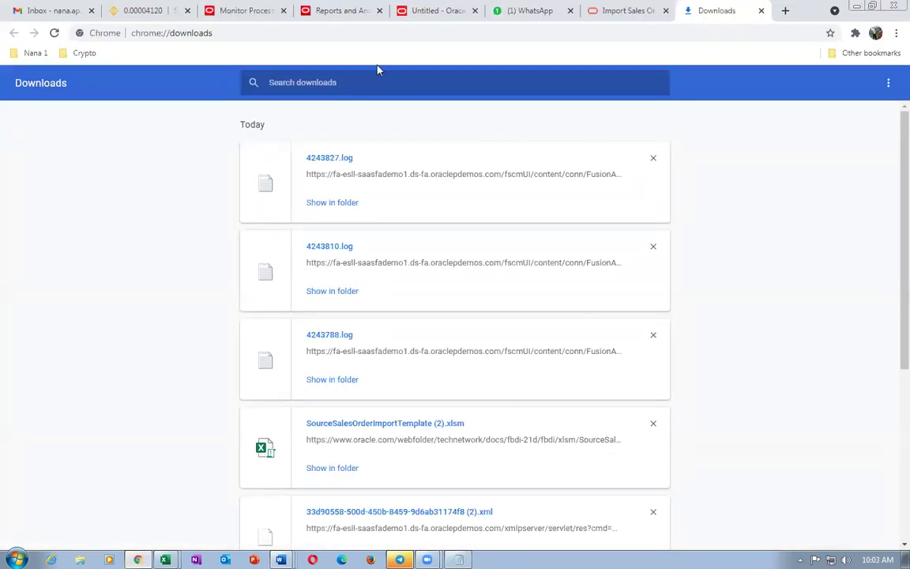
- Close the downloads page, reload the timed-out Reports and Analytics session, and open Manage Orders from the favorites
click(761, 11)
click(492, 11)
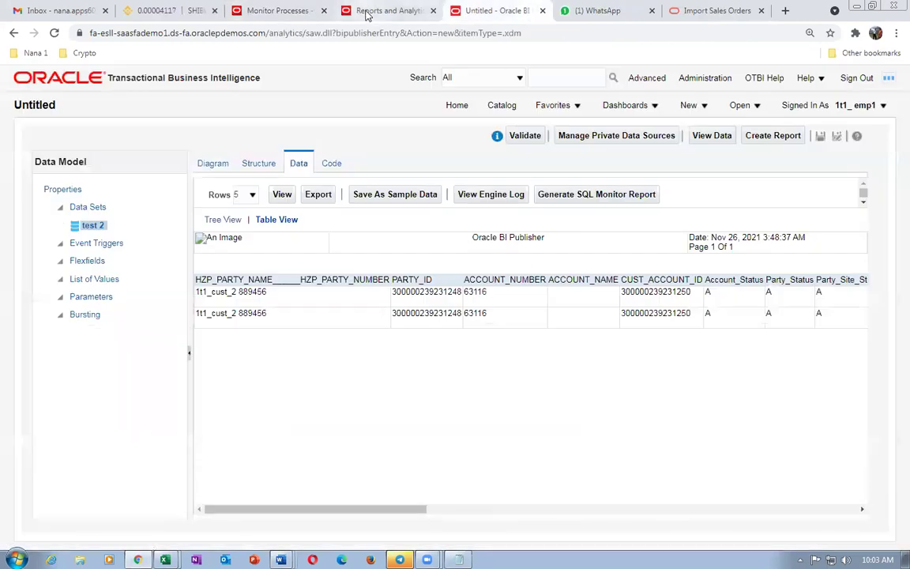
click(379, 11)
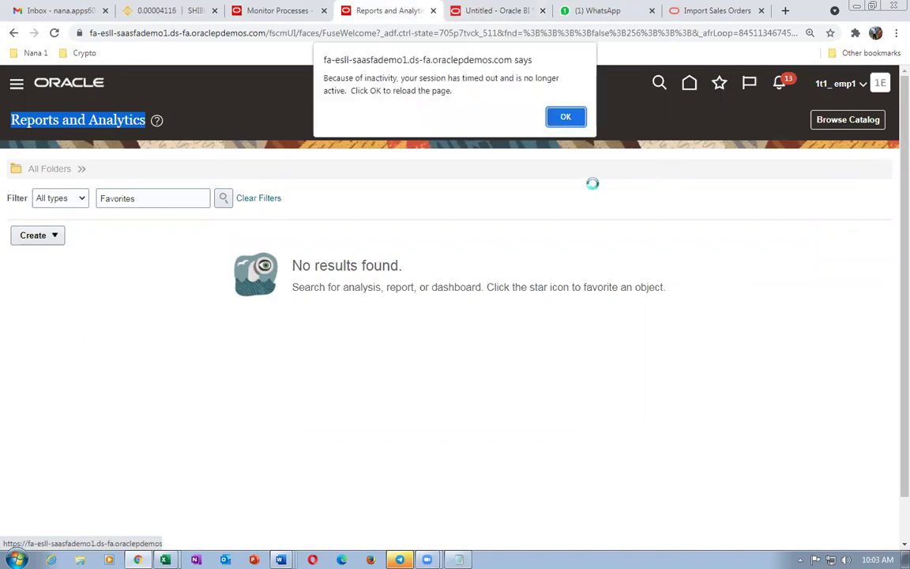
click(569, 118)
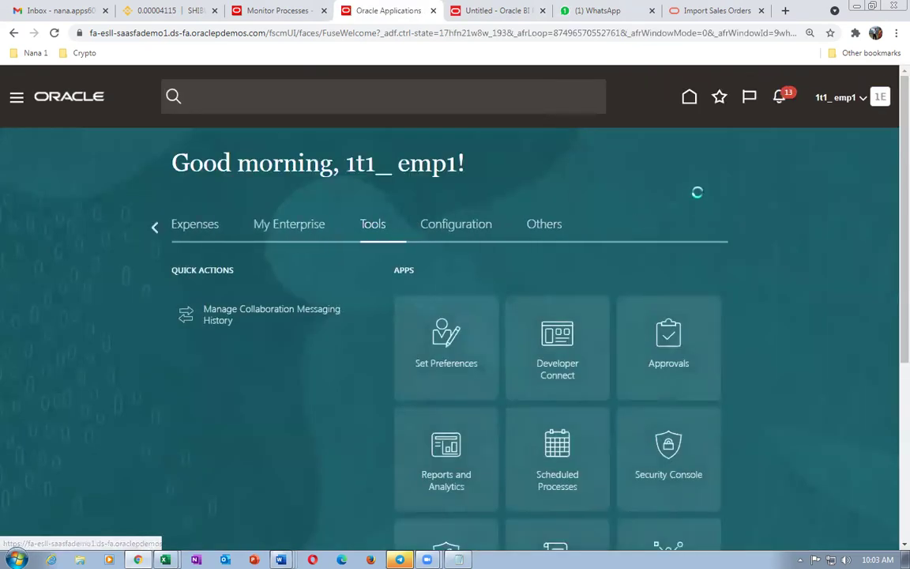
click(720, 101)
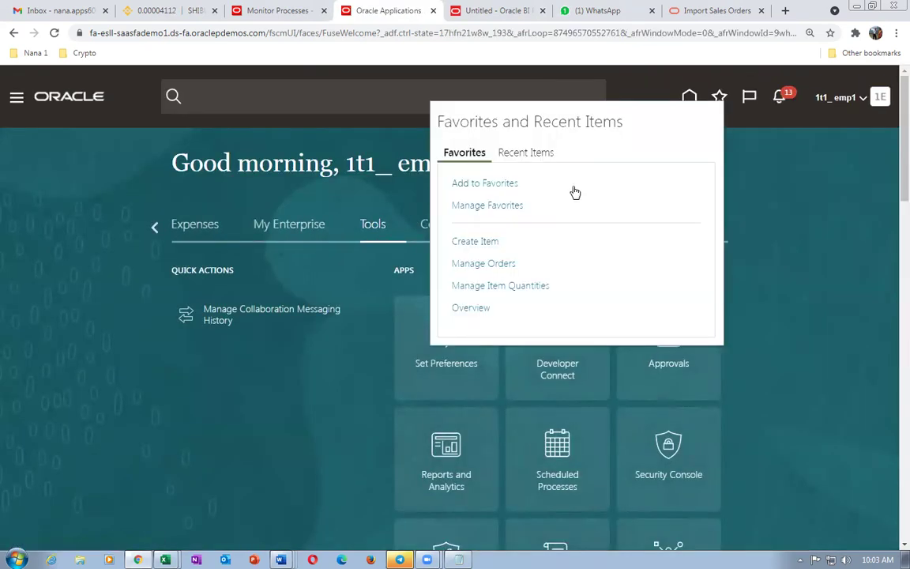
click(487, 269)
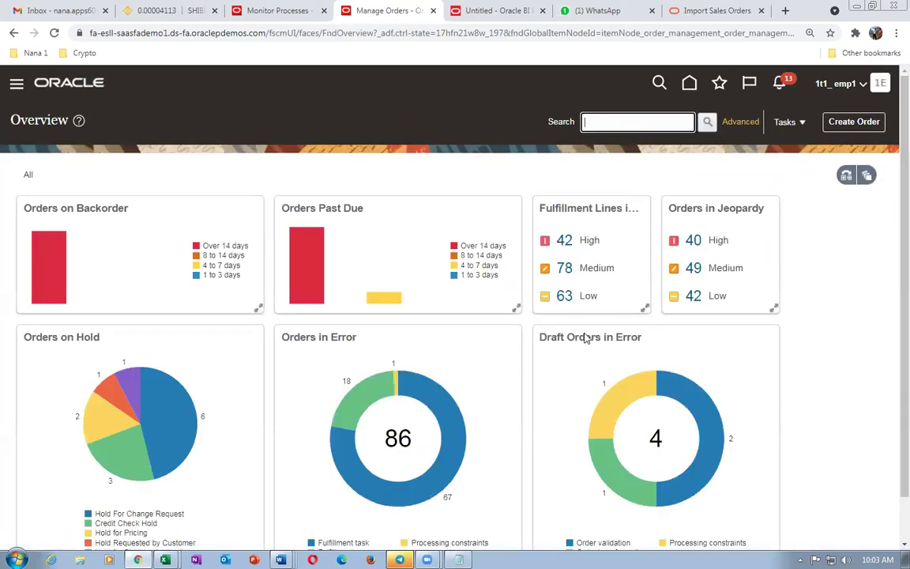
- Search Order Management for the new sales order using the order number noted in Notepad
key(alt+Tab)
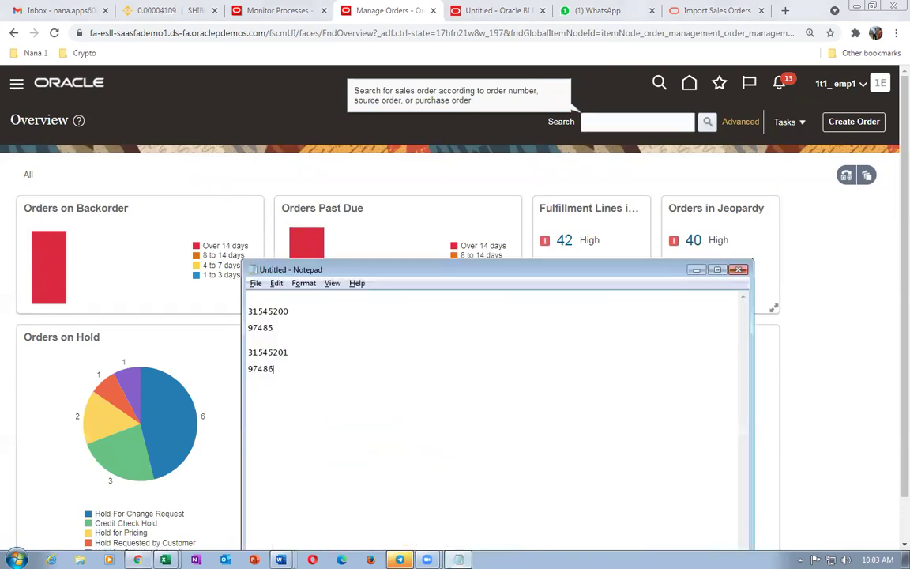
click(653, 120)
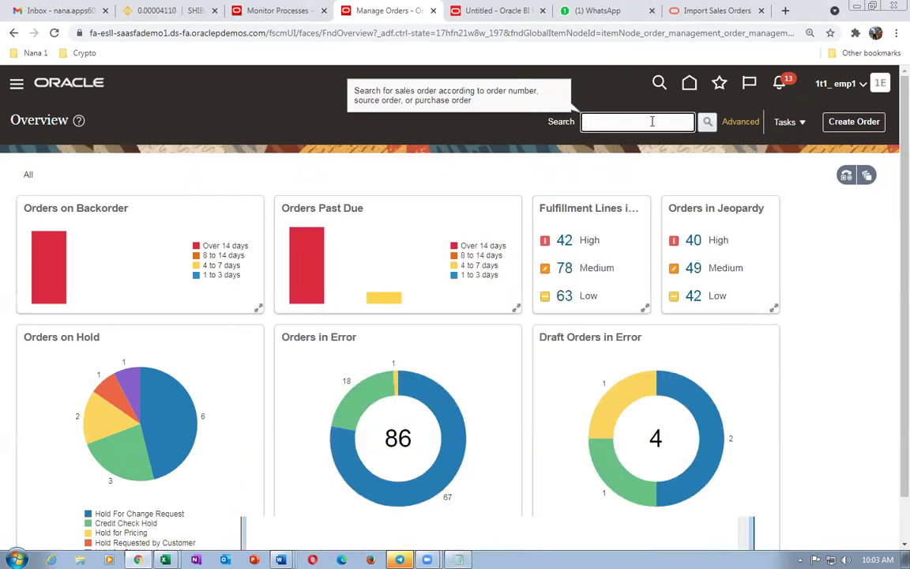
text(97486)
click(707, 122)
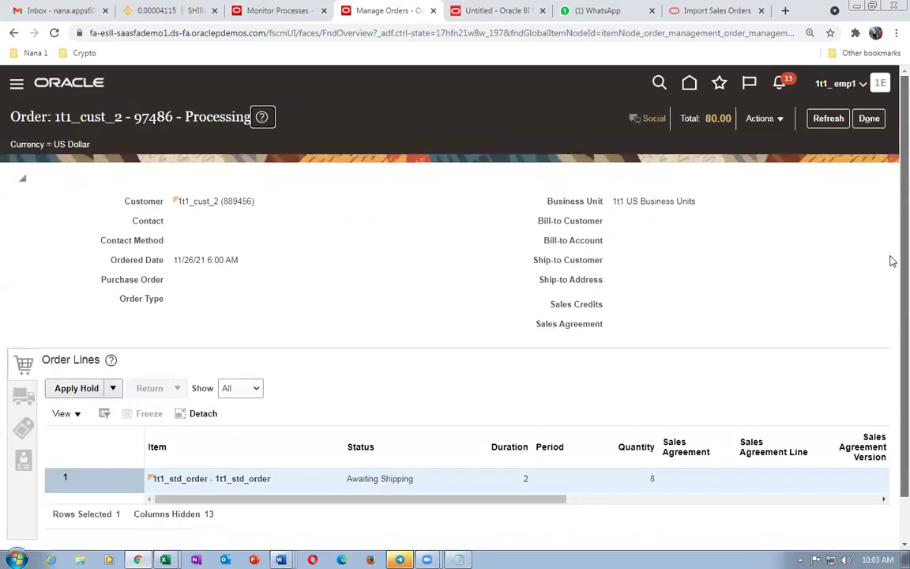
- View the order's pricing strategy and segment, check the segment and strategy names, and close the details
click(766, 121)
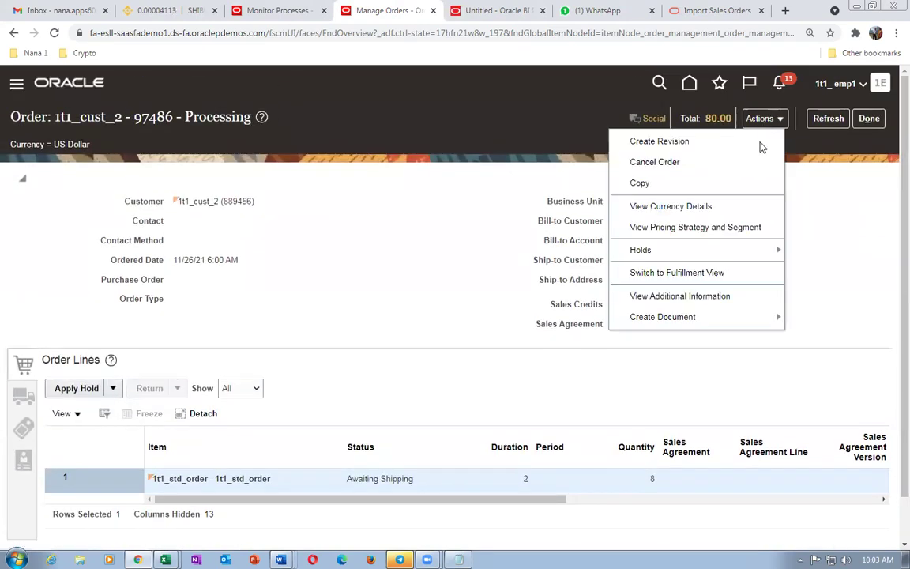
click(721, 227)
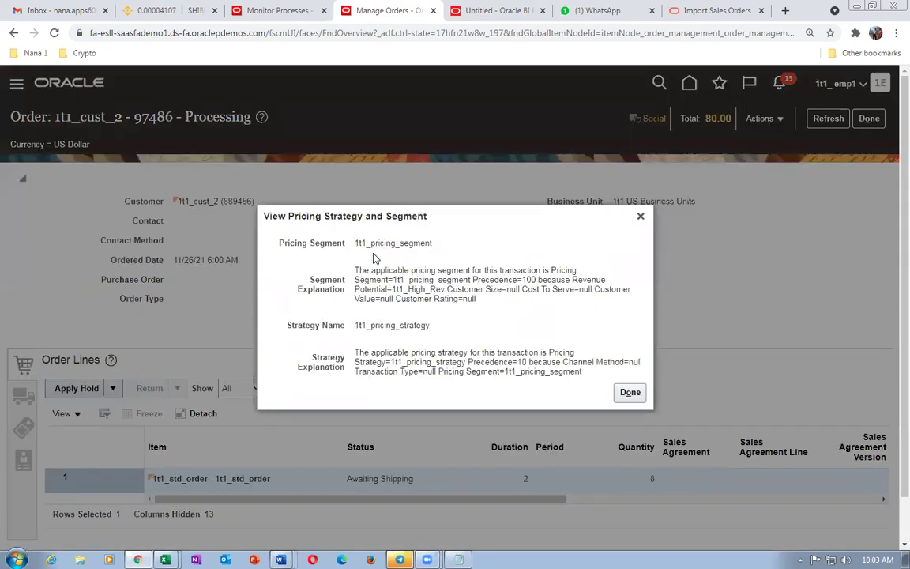
drag(360, 244, 421, 245)
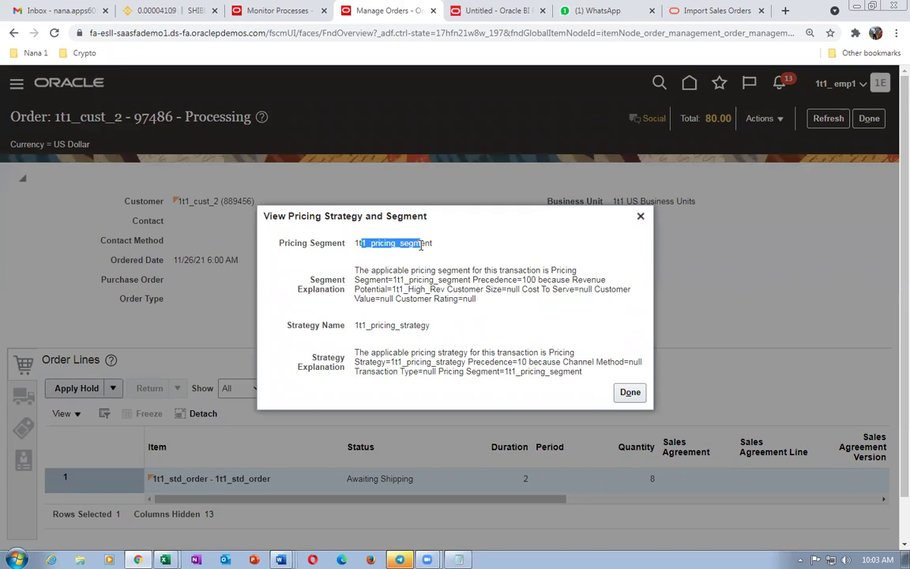
drag(358, 325, 405, 338)
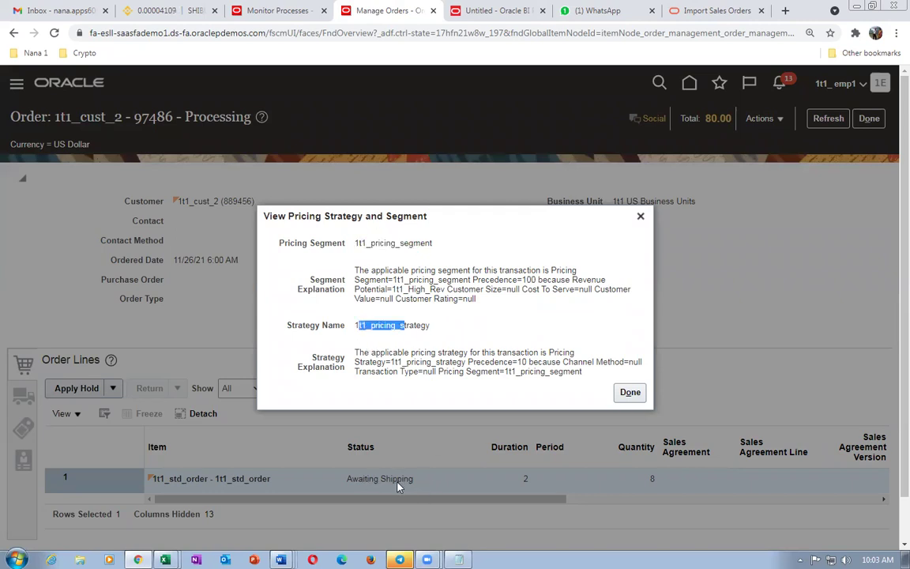
click(630, 392)
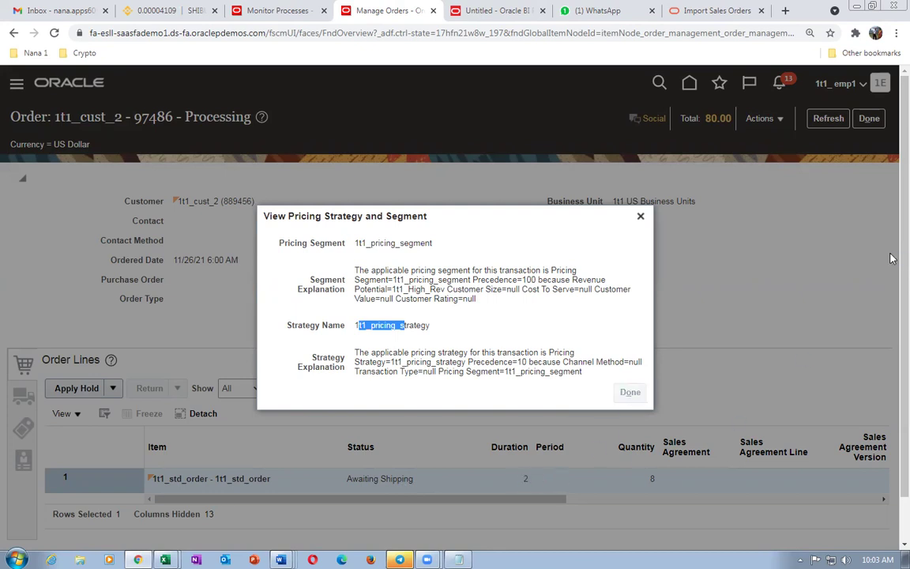
- Examine the order line's price, amount and ship-to site, and switch the order to the fulfillment view
scroll(893, 218, down, 1)
drag(381, 450, 698, 459)
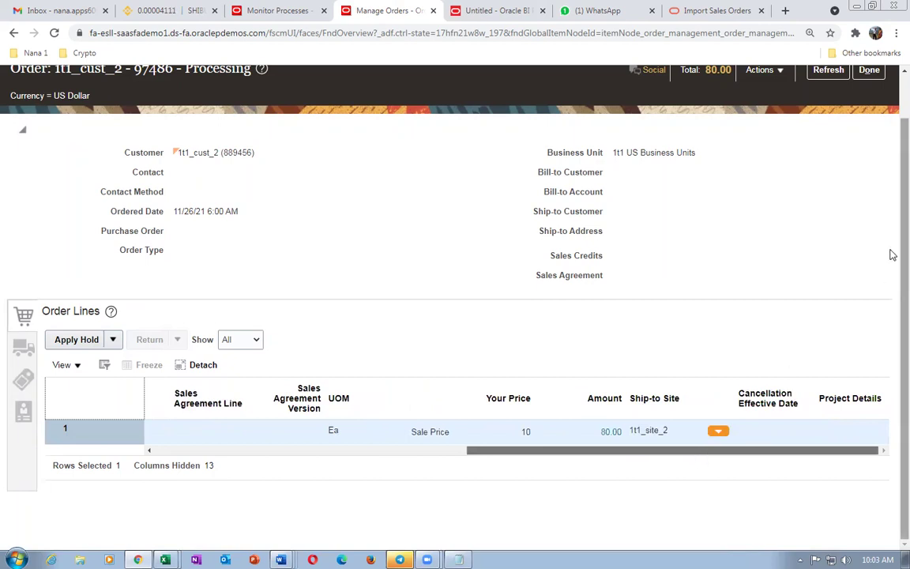
scroll(890, 157, up, 1)
click(767, 118)
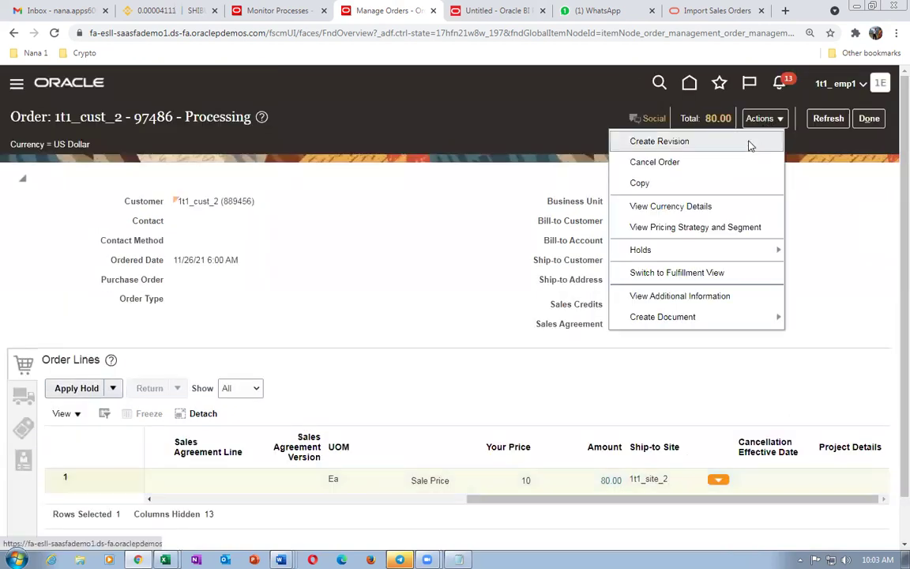
click(705, 273)
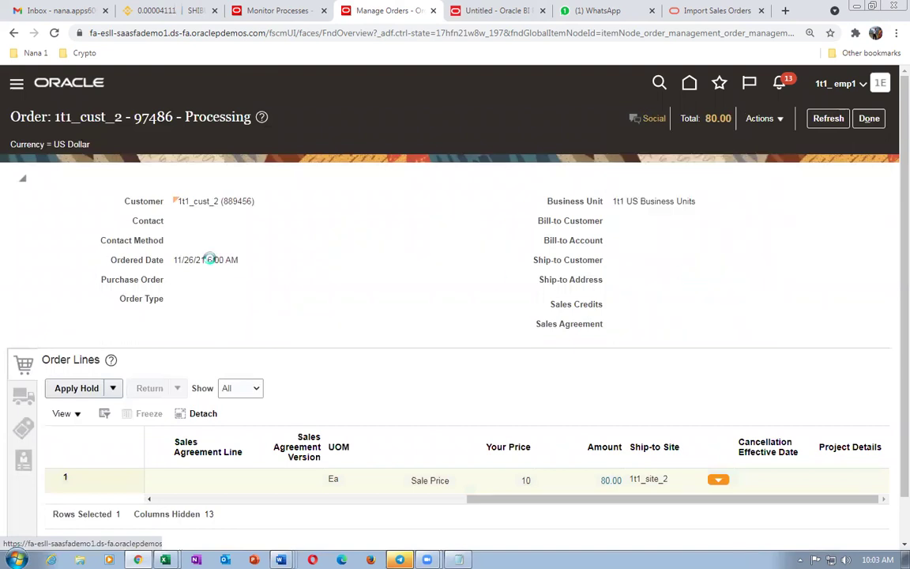
- Open the orchestration process of fulfillment line 1-1, review the task statuses in its orchestration plan, and return to the order
click(111, 358)
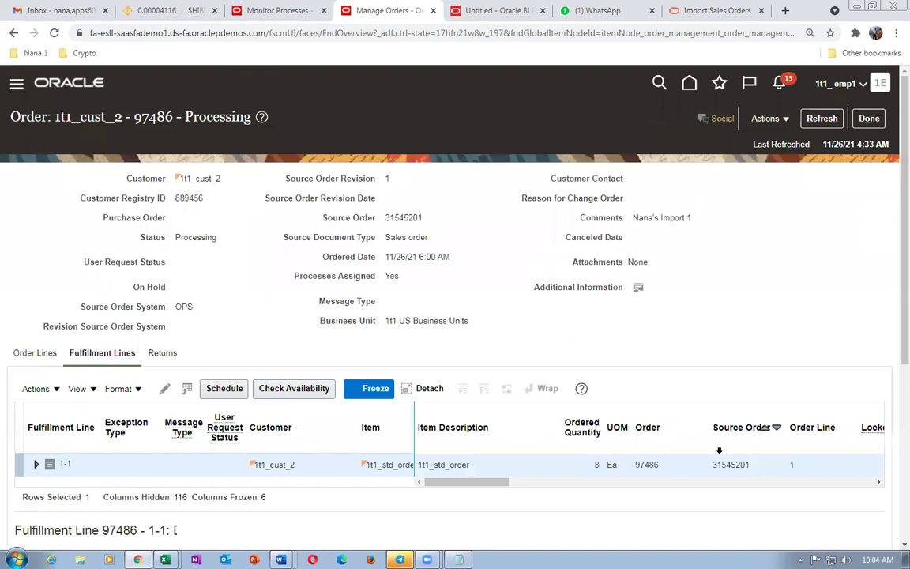
drag(503, 483, 575, 483)
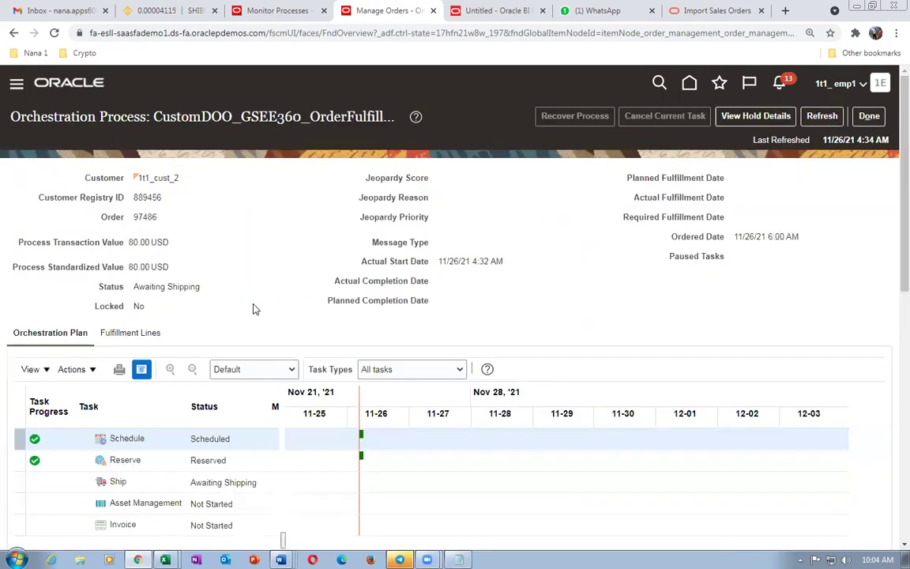
scroll(254, 309, down, 3)
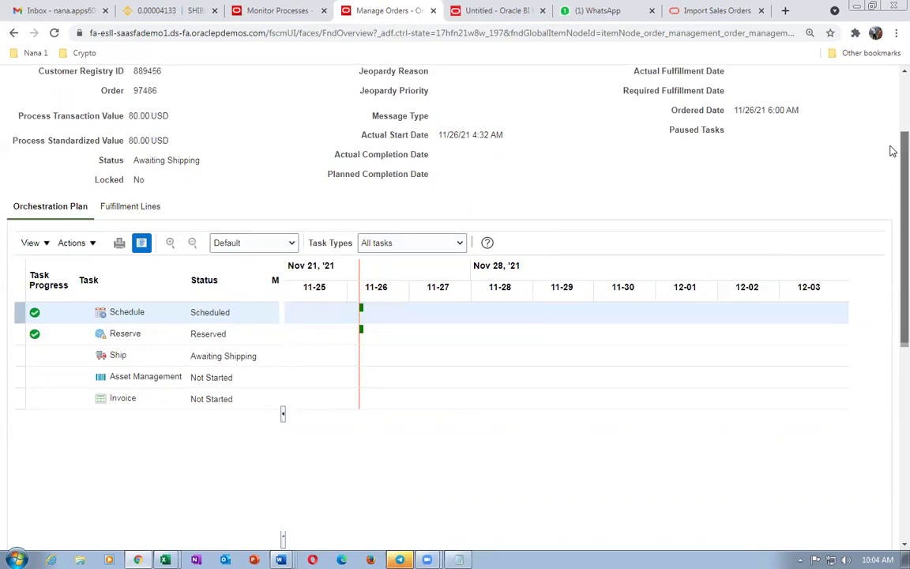
scroll(891, 149, up, 3)
click(869, 116)
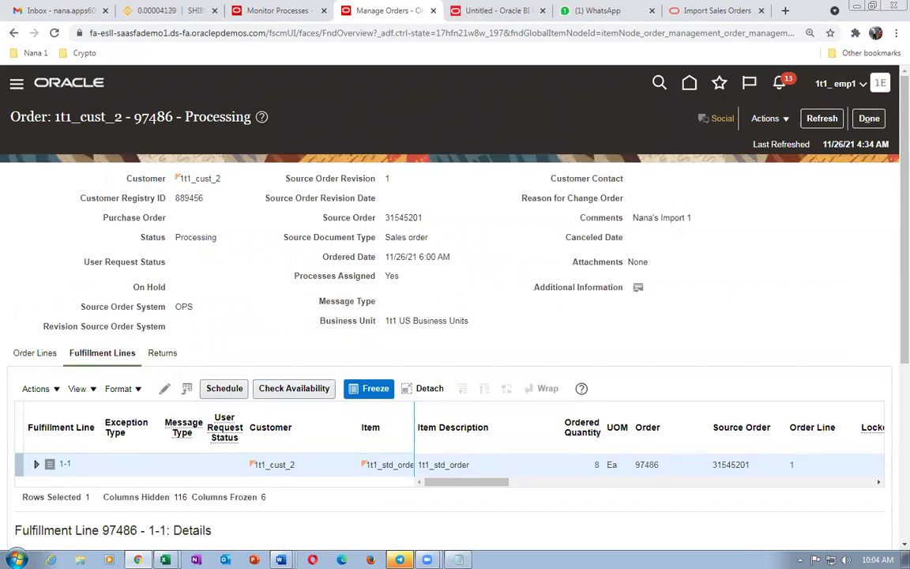
- Switch to the Import_Details workbook in Excel and select the customer, site, inventory organization and product details in D6:E13
mouse_move(165, 559)
click(150, 508)
click(330, 233)
drag(148, 155, 358, 261)
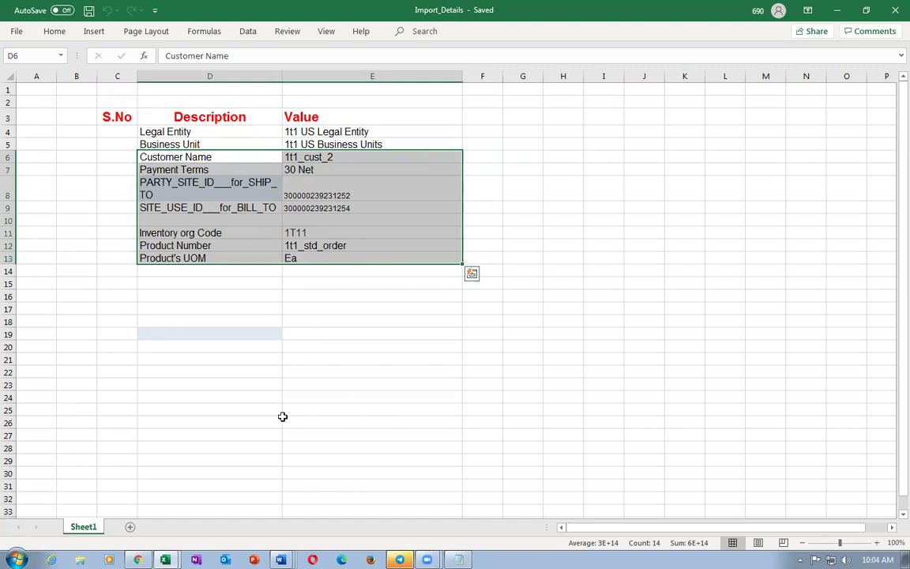
- Switch to the SourceSalesOrderImportTemplate workbook and review the order rows on the DOO_ORDER_HEADERS_ALL_INT and DOO_ORDER_LINES_ALL_INT sheets
click(158, 532)
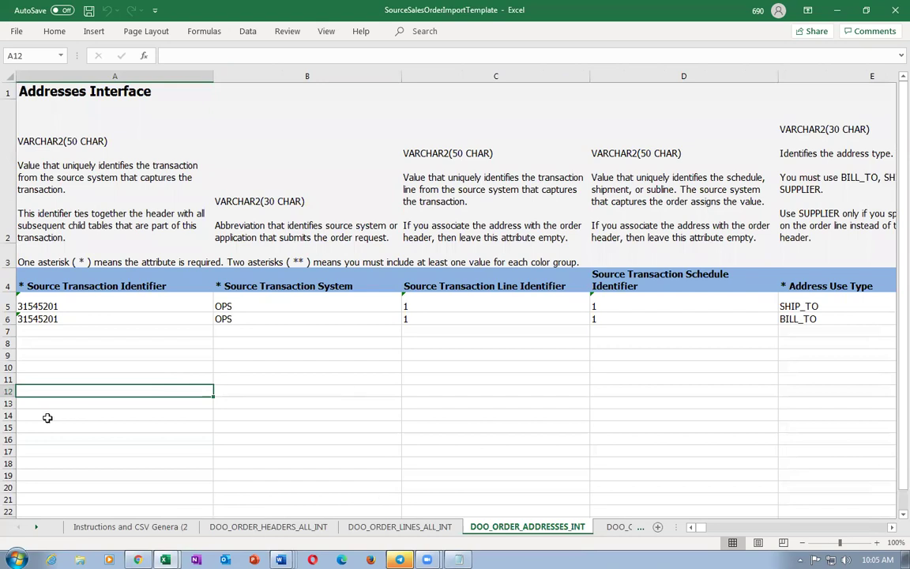
click(265, 527)
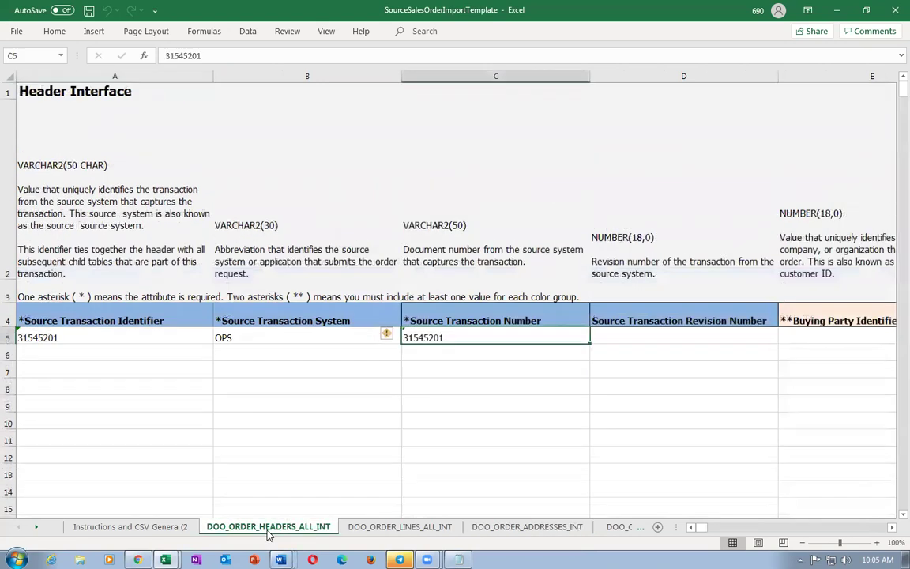
click(9, 337)
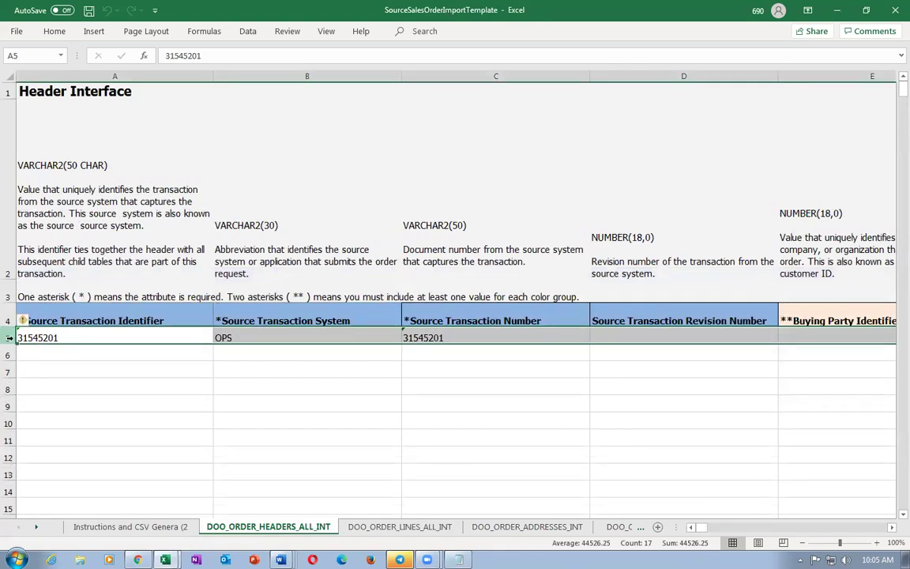
click(396, 526)
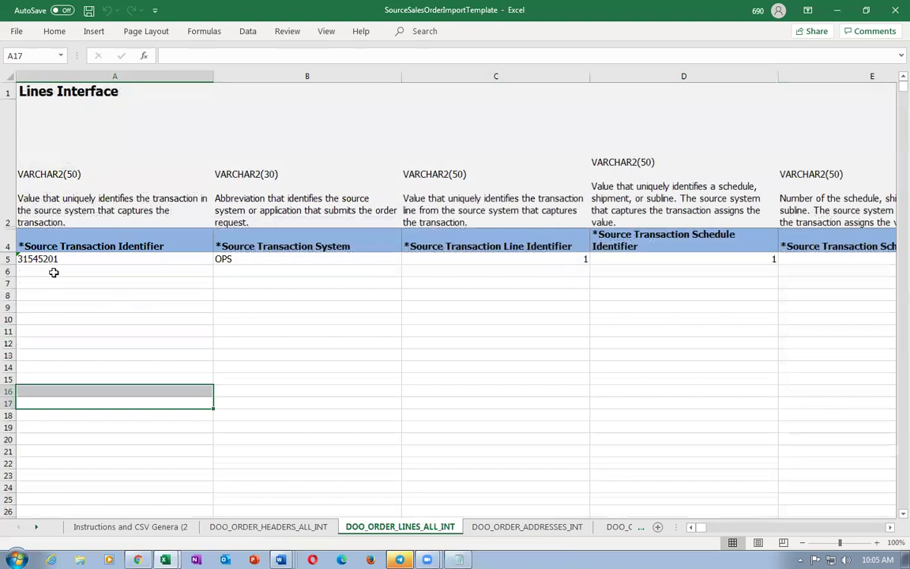
drag(8, 259, 20, 336)
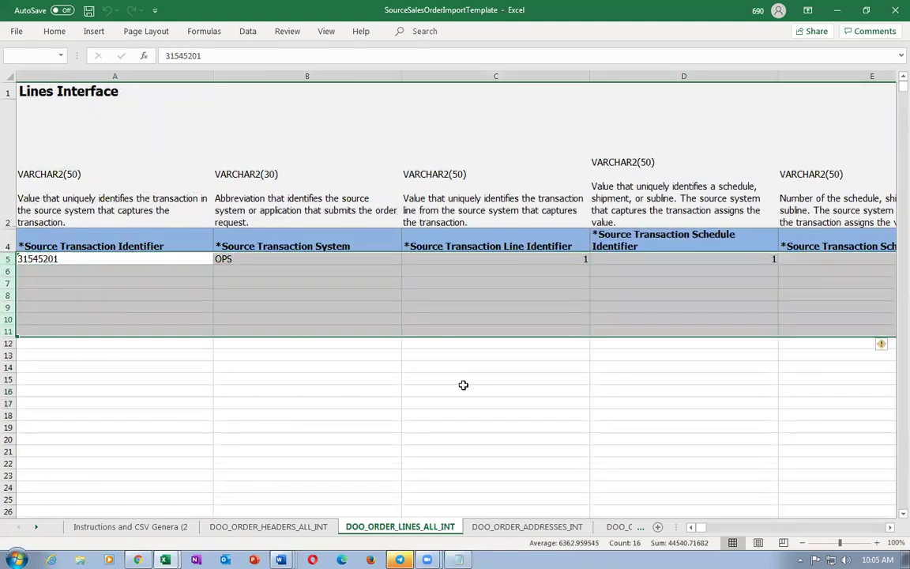
- Review the SHIP_TO and BILL_TO rows on the DOO_ORDER_ADDRESSES_INT sheet, selecting rows 5 and 6, then clear the selection
click(528, 526)
click(372, 426)
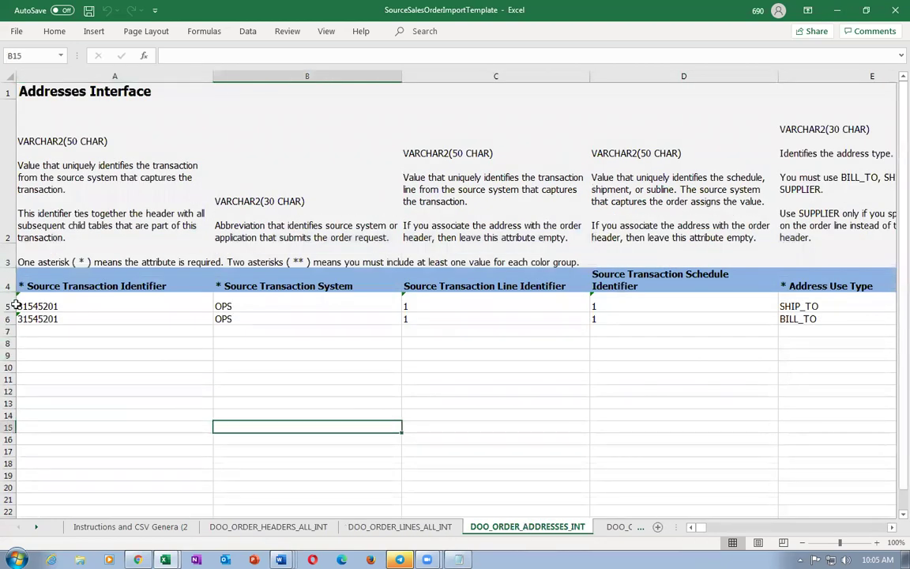
drag(6, 304, 6, 316)
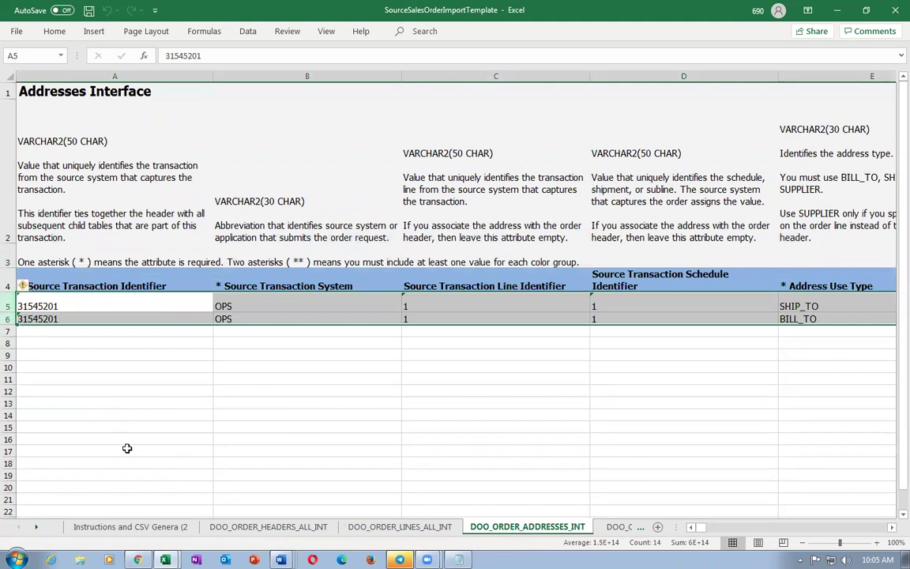
click(120, 434)
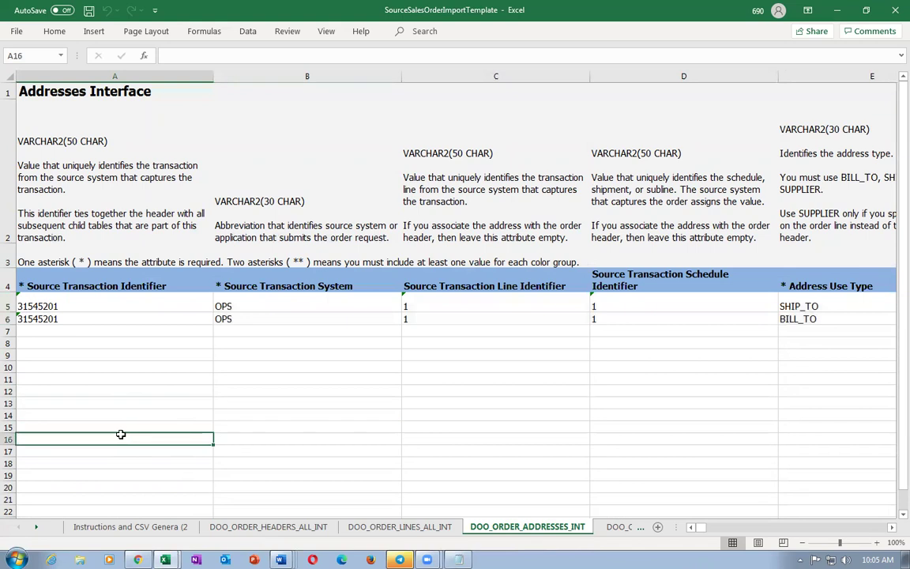
scroll(120, 435, down, 2)
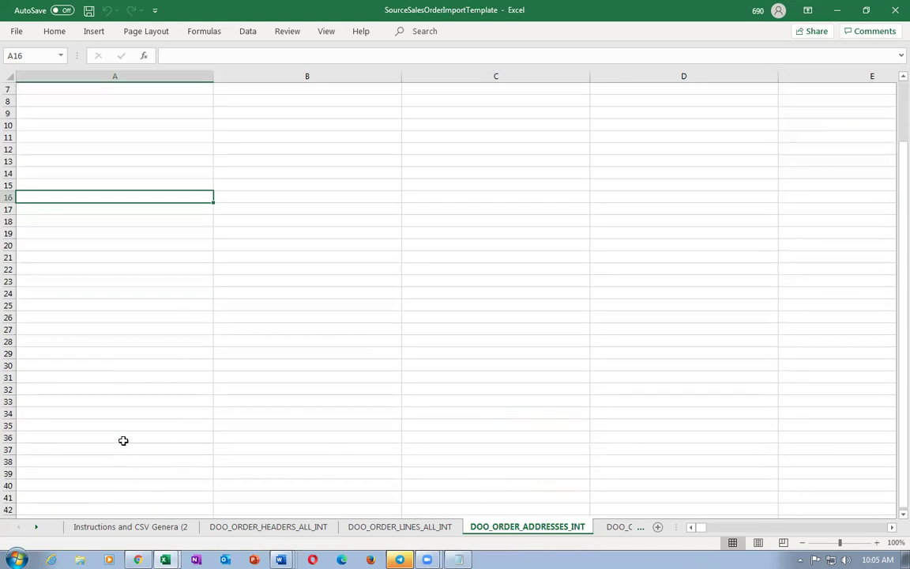
scroll(124, 440, up, 2)
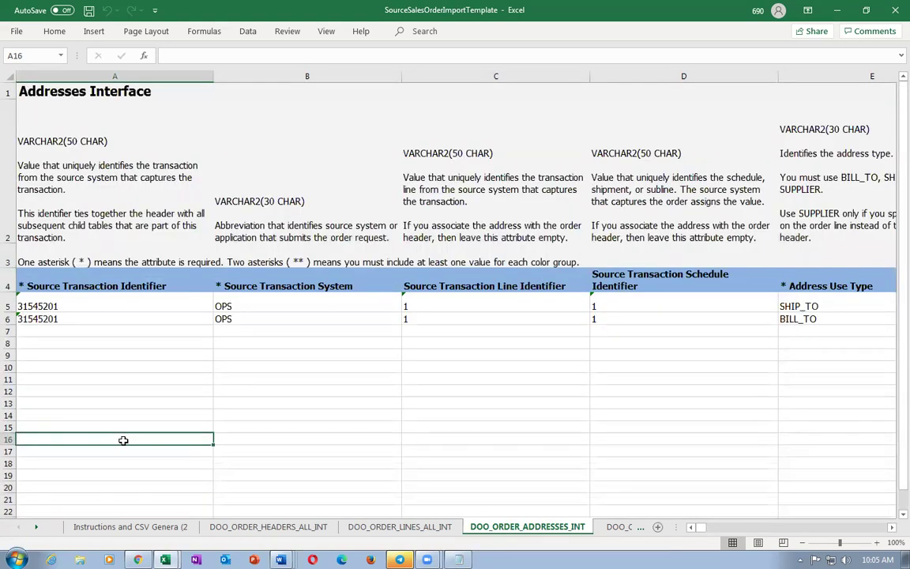